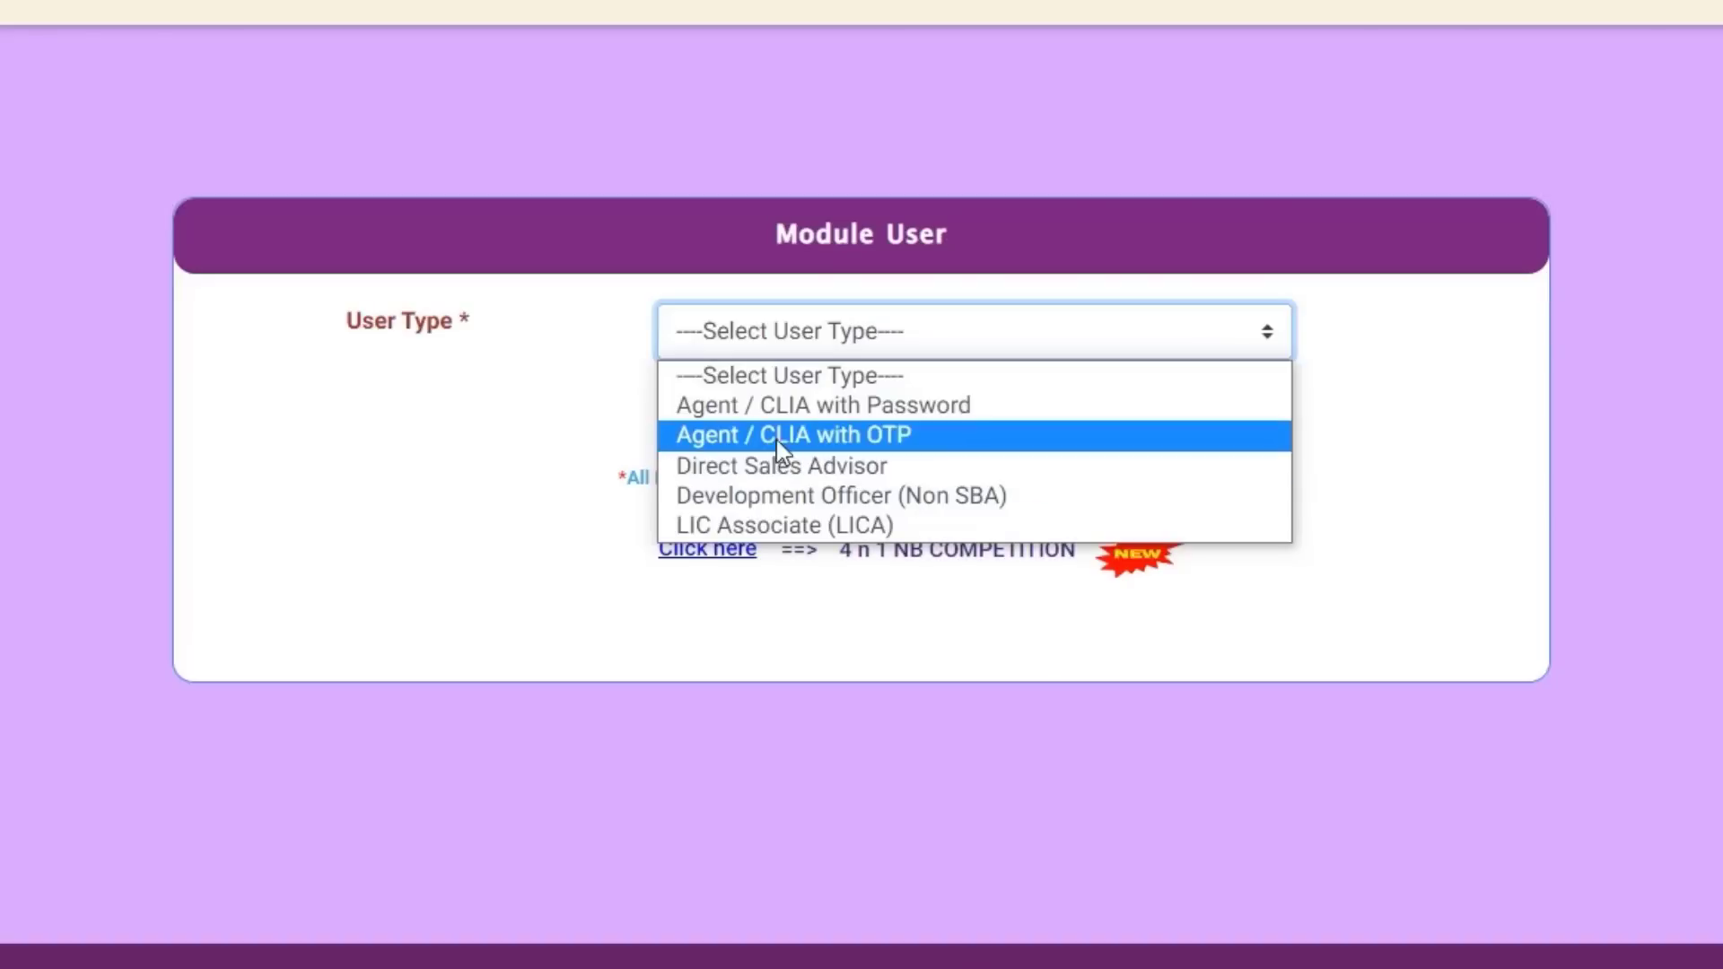
Choose 'Agent / CLIA with OTP' login, paste the agent code and request a one-time password.
{"action": "left_click", "coordinate": [938, 438]}
{"action": "left_click", "coordinate": [893, 418]}
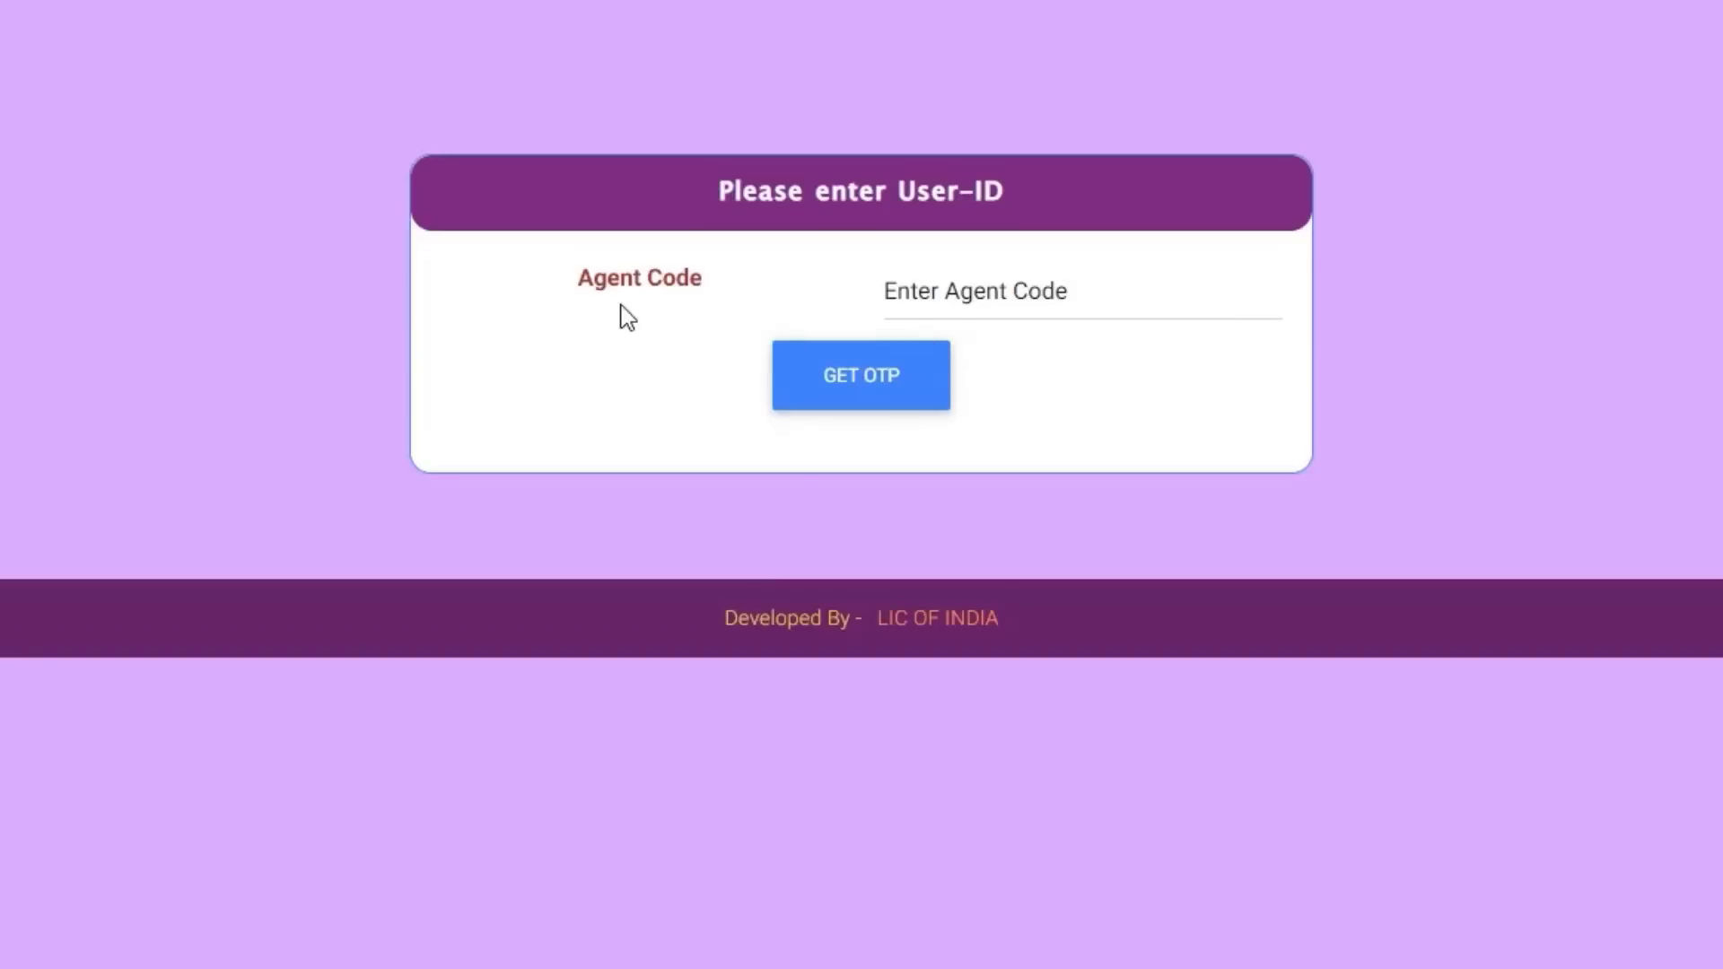
{"action": "left_click", "coordinate": [963, 293]}
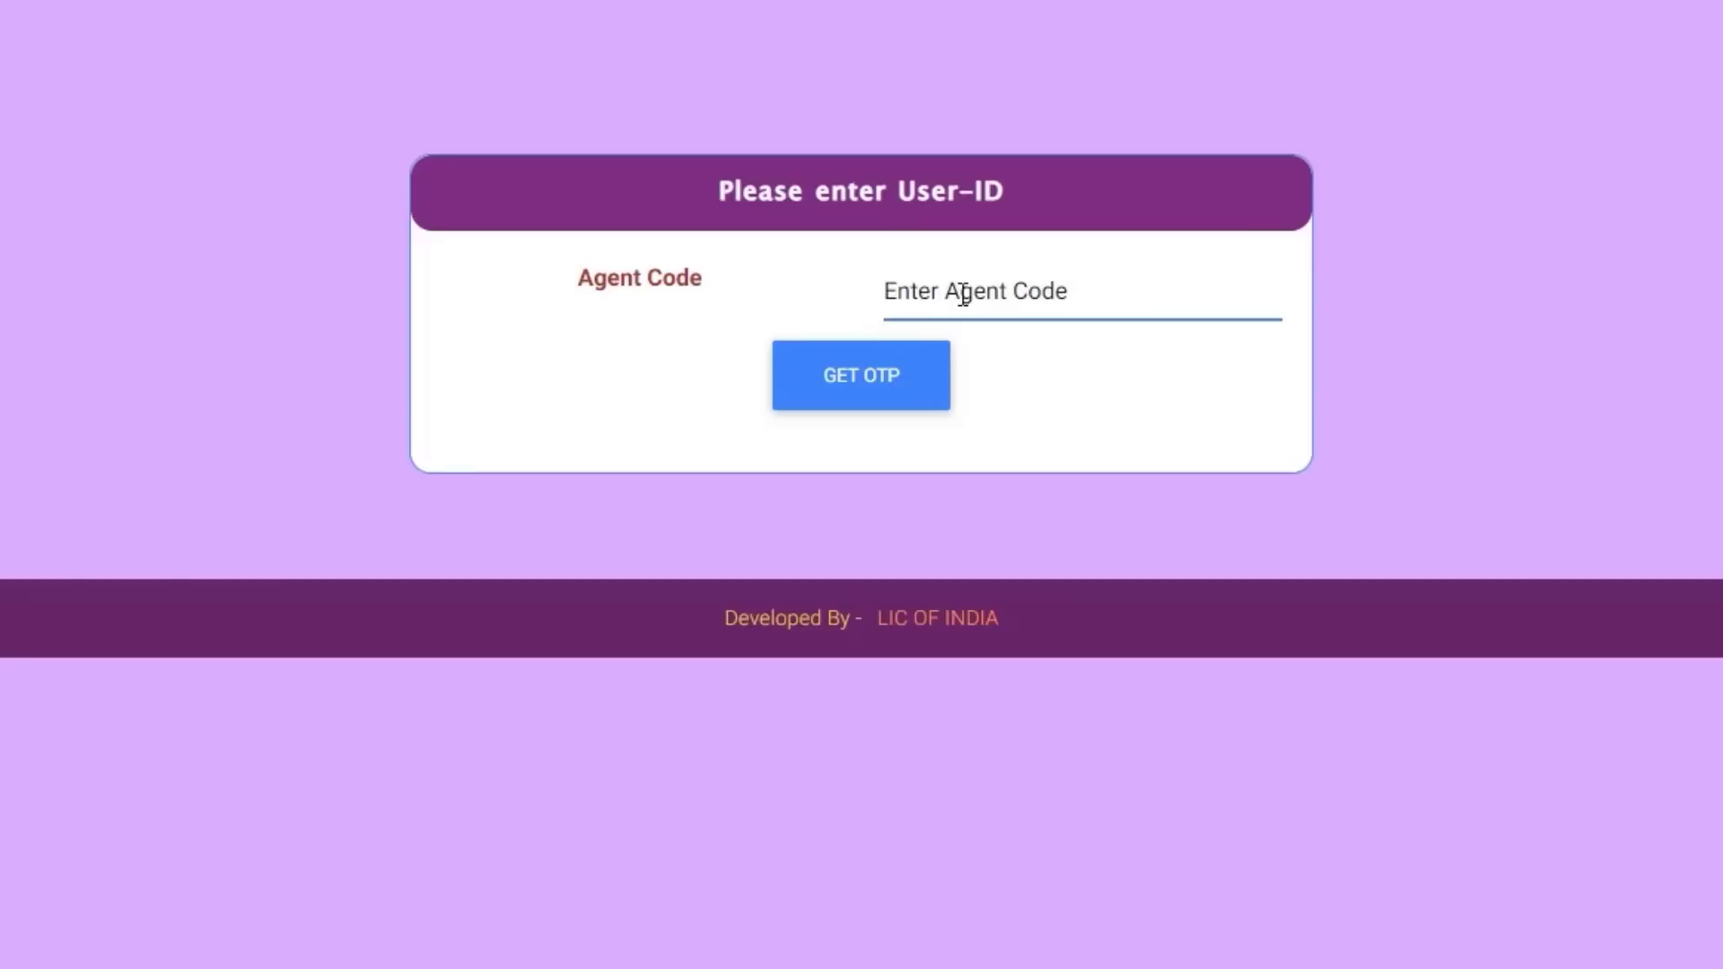
{"action": "key", "text": "ctrl+v"}
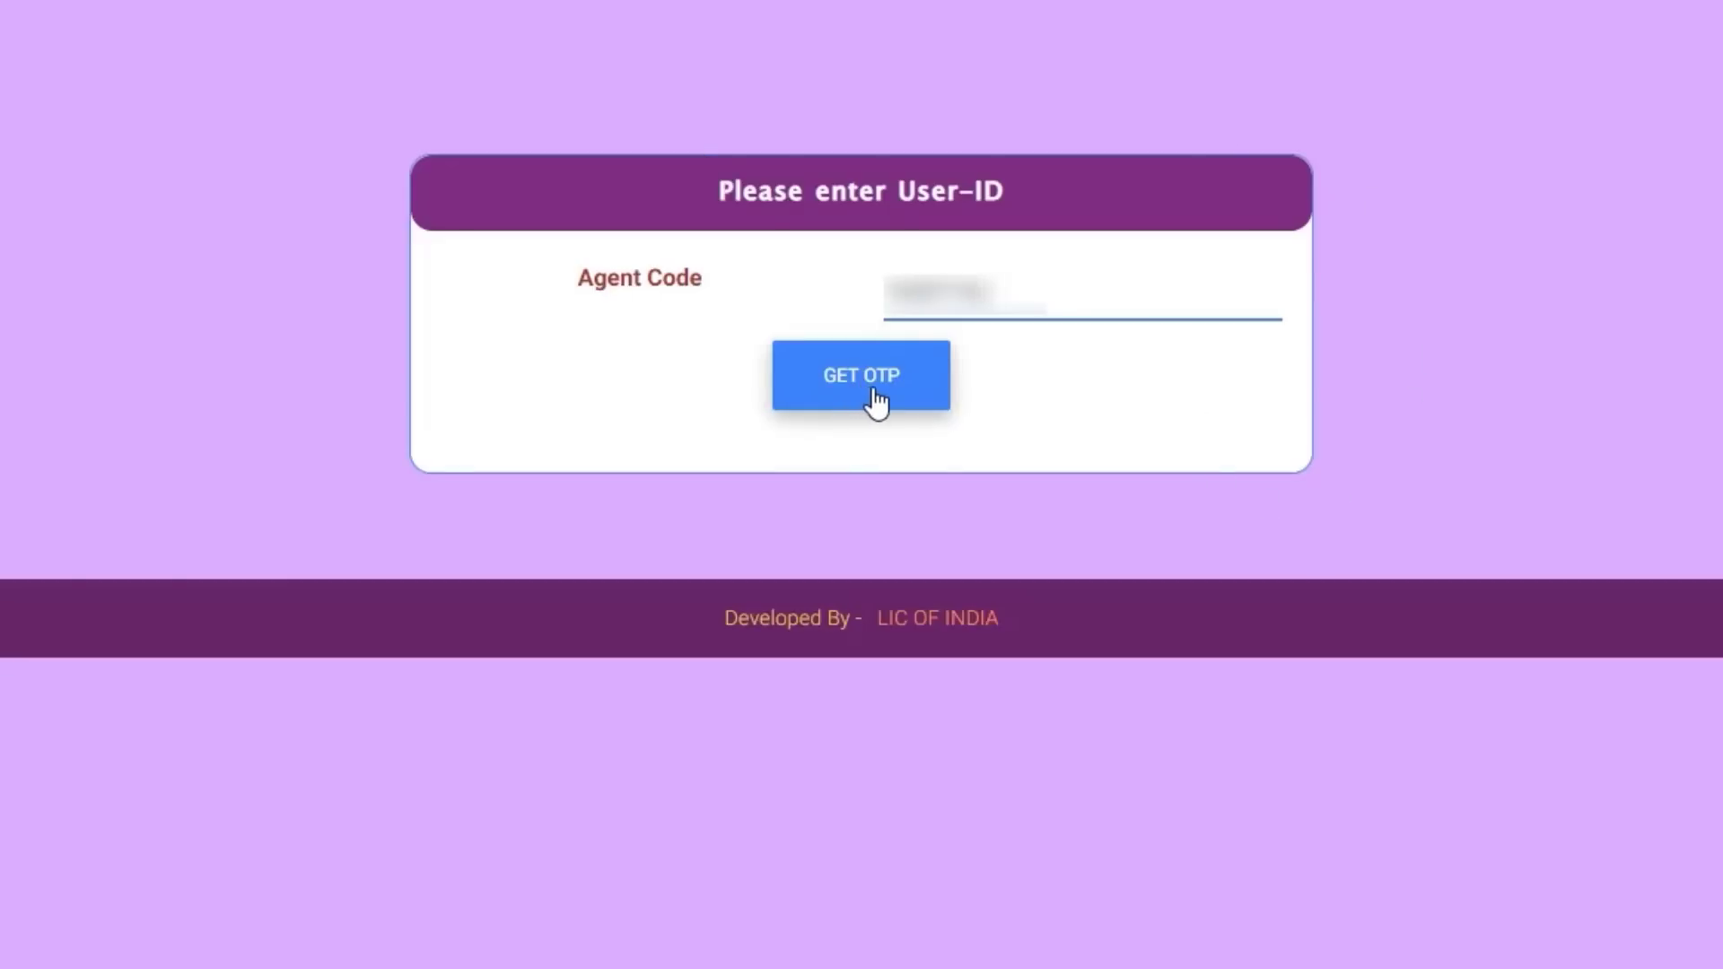
{"action": "left_click", "coordinate": [875, 401]}
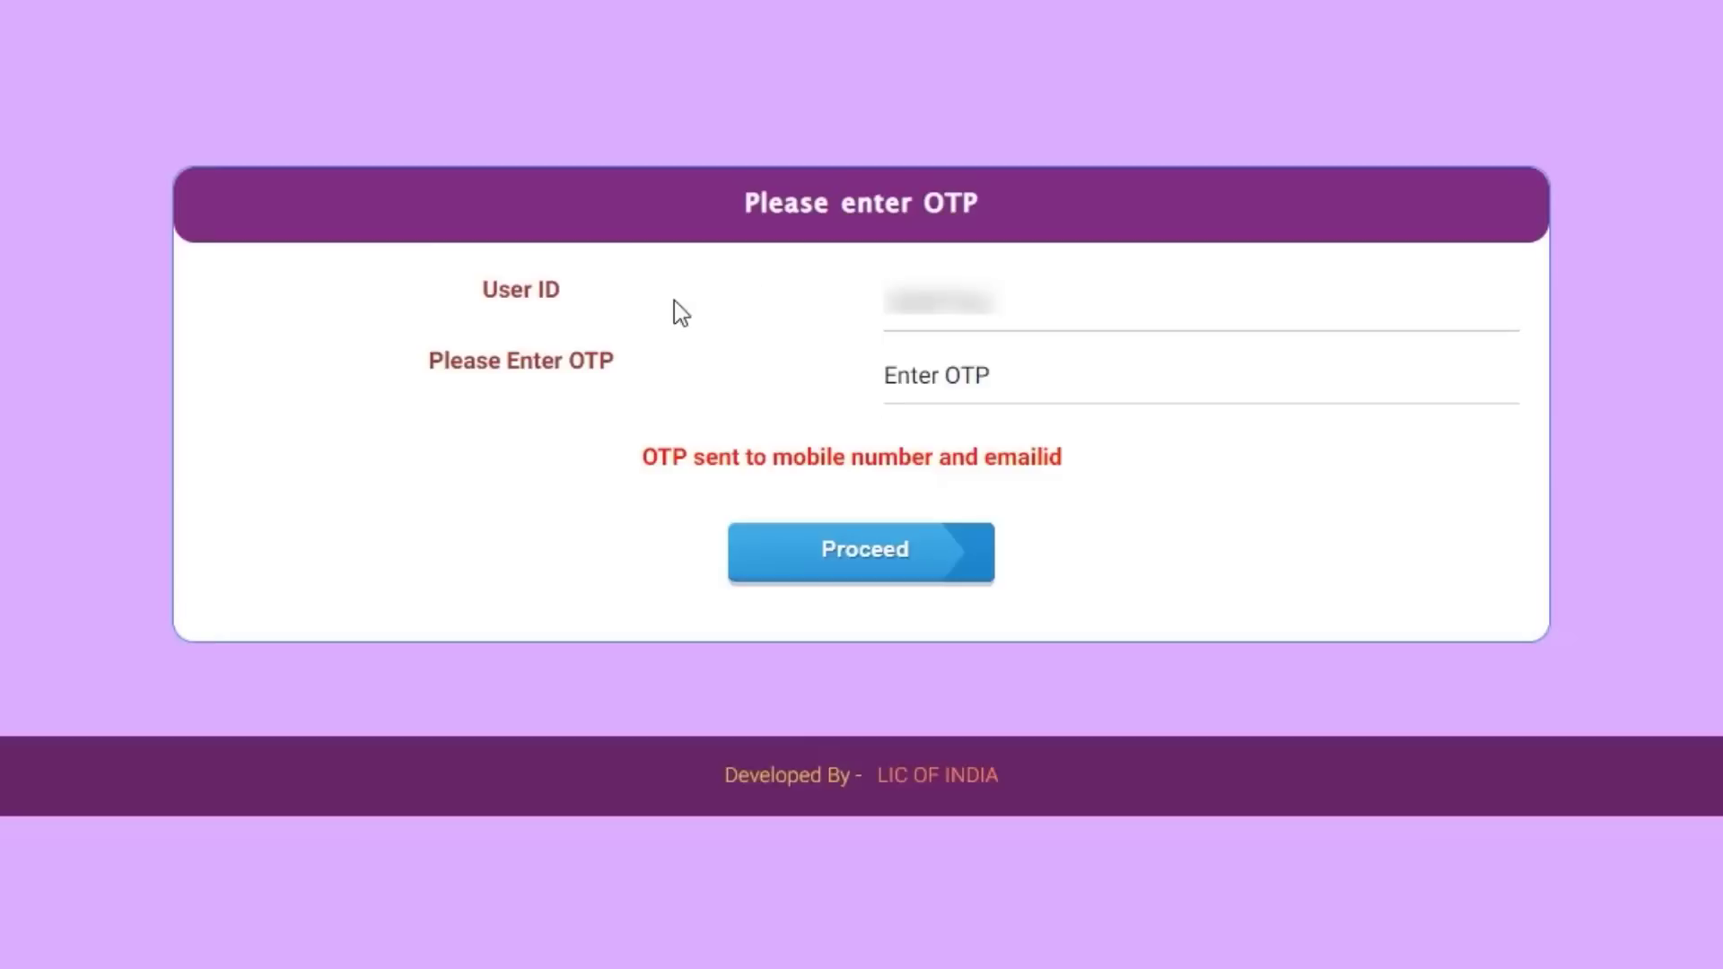
Enter the received one-time password and proceed to sign in as the agent.
{"action": "left_click", "coordinate": [1041, 373]}
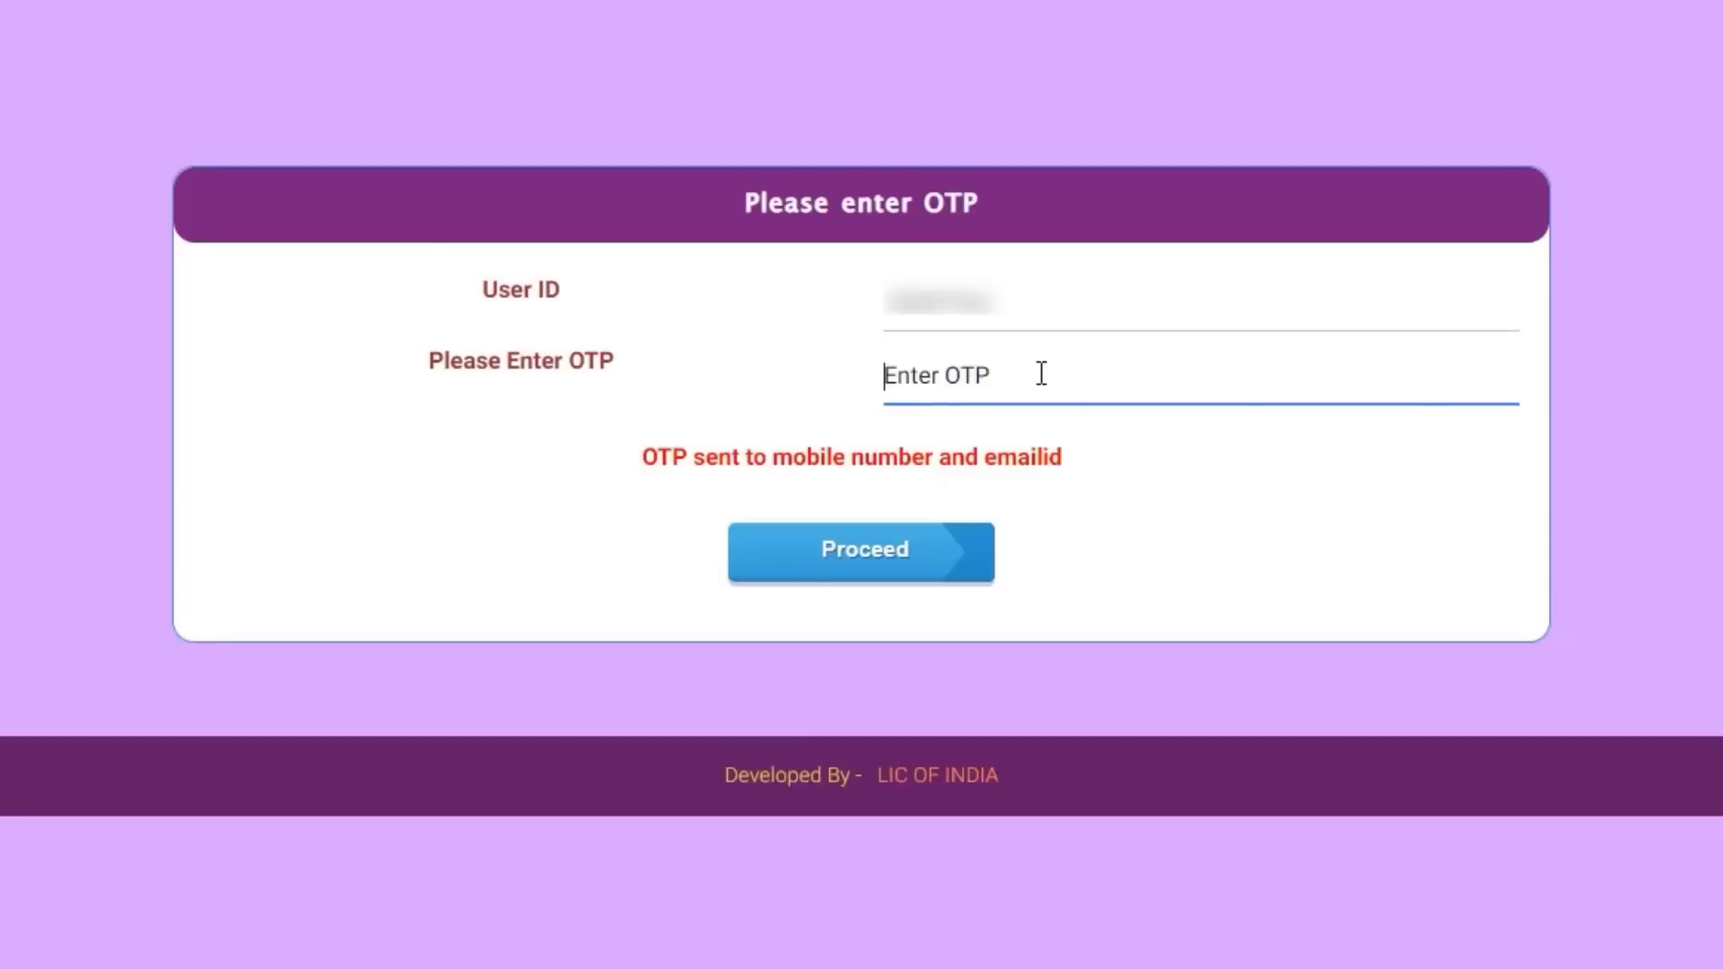
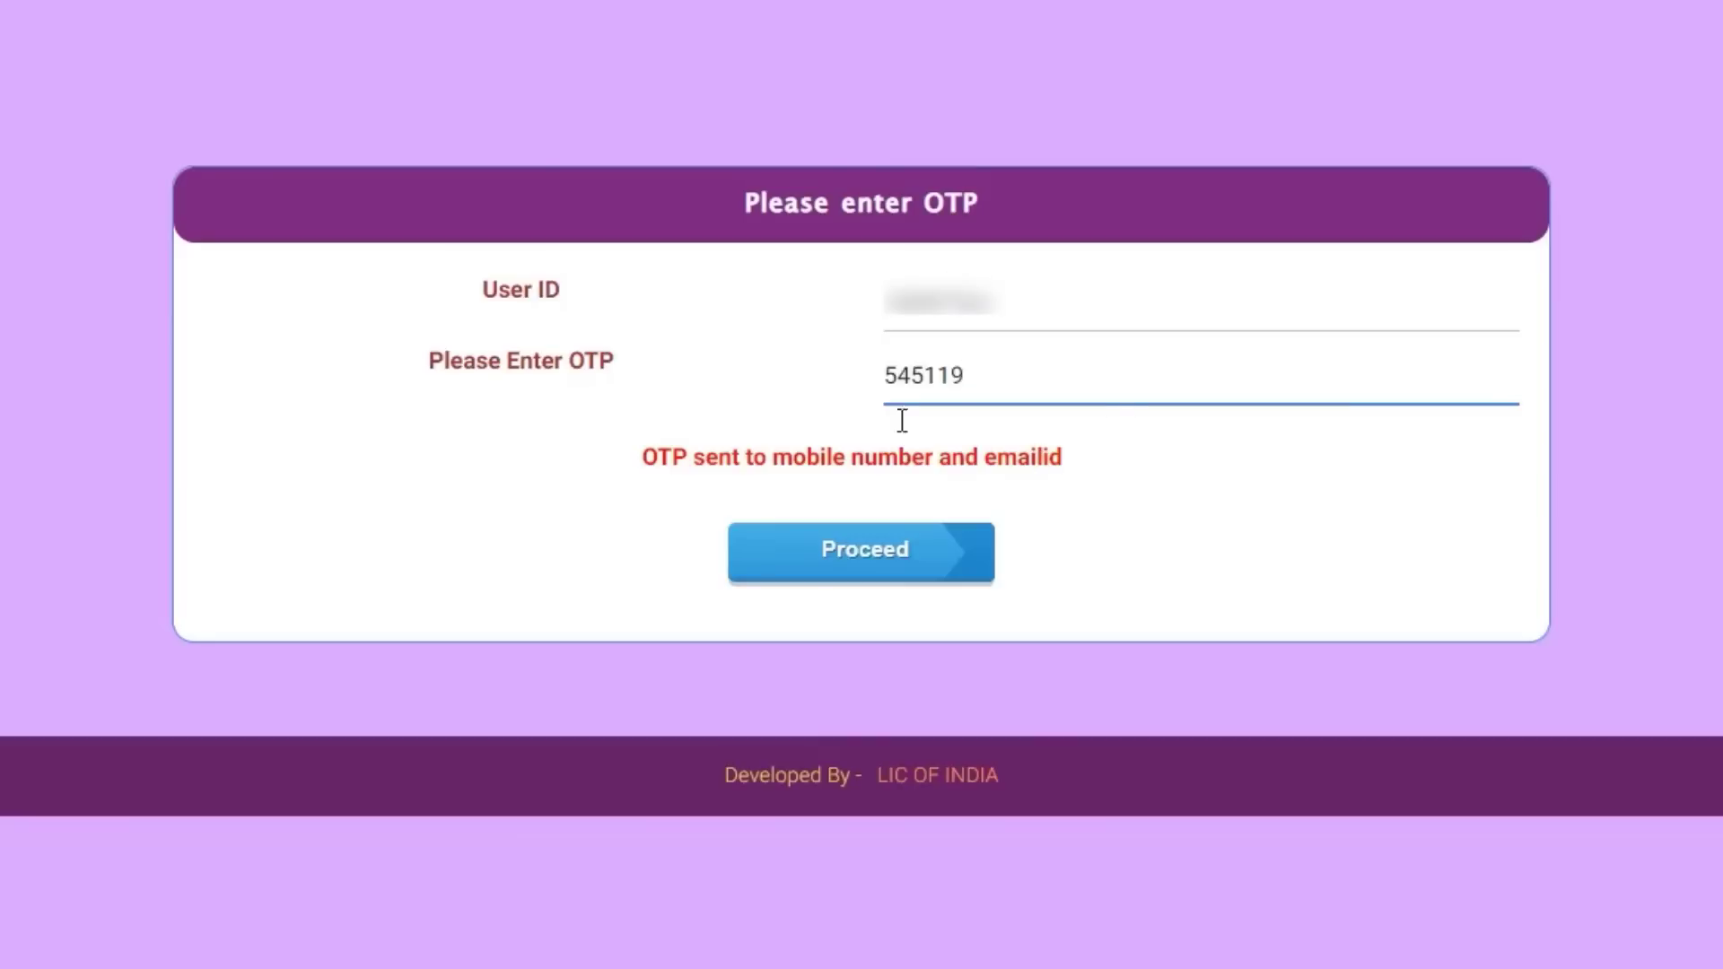
{"action": "left_click", "coordinate": [883, 574]}
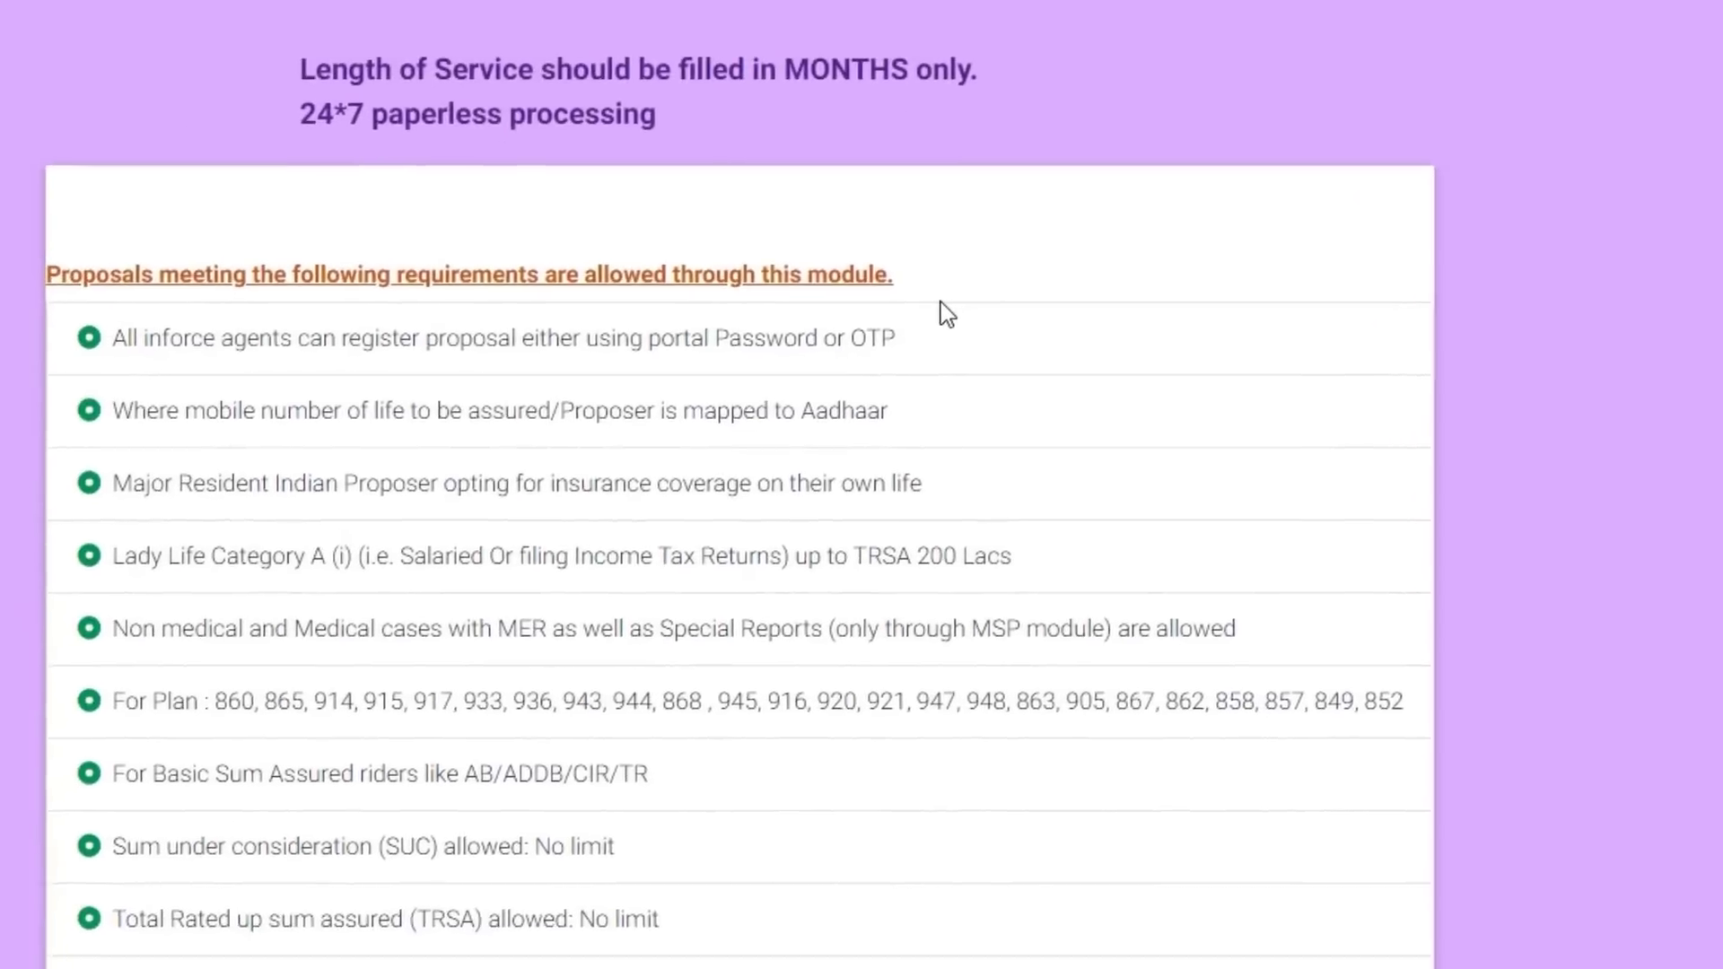
{"action": "scroll", "coordinate": [994, 267], "scroll_direction": "down", "scroll_amount": 6}
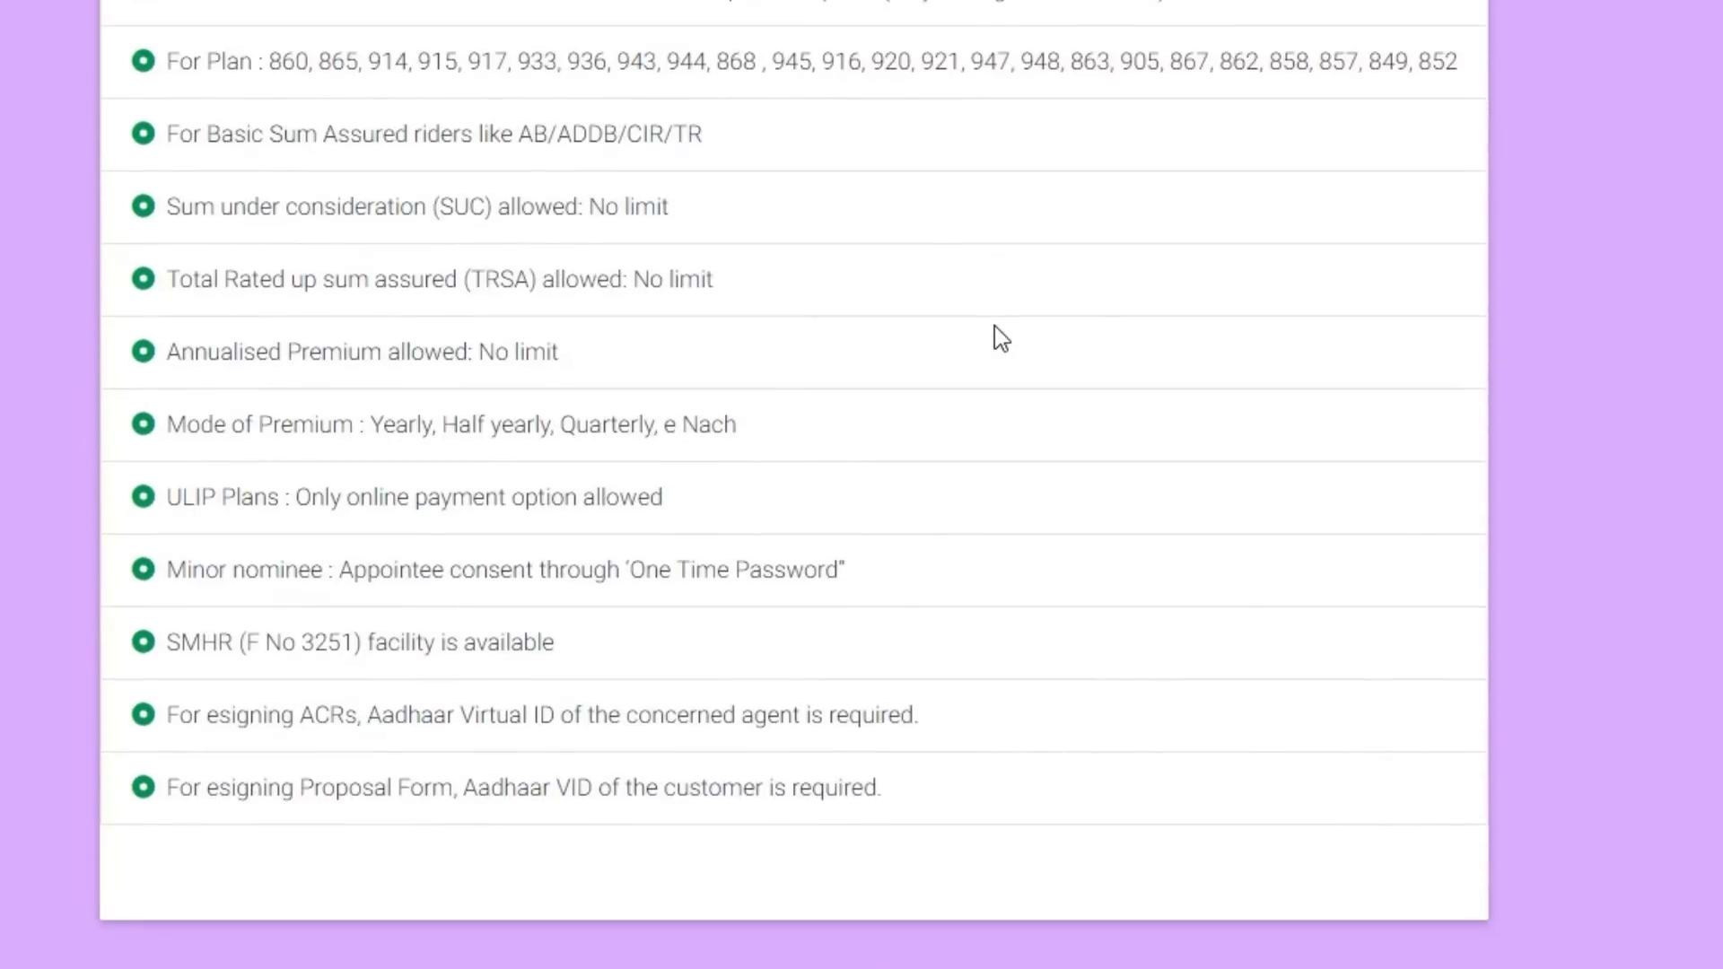
{"action": "scroll", "coordinate": [994, 326], "scroll_direction": "up", "scroll_amount": 3}
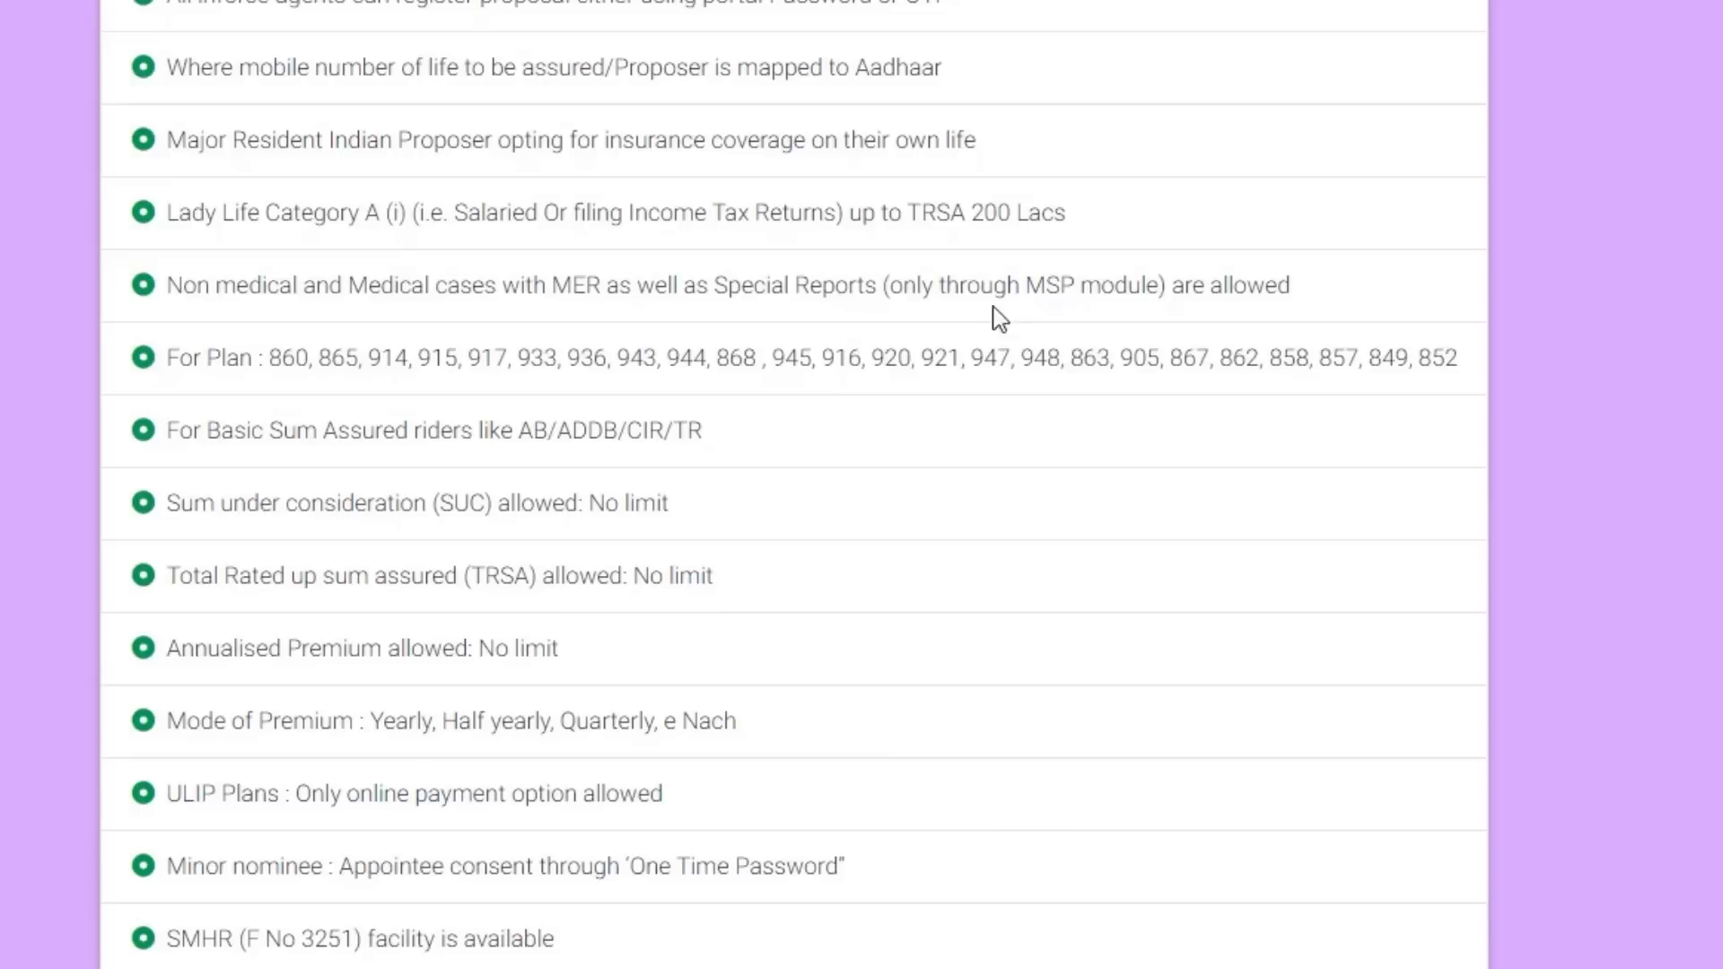
{"action": "left_click_drag", "start_coordinate": [172, 2], "coordinate": [348, 3]}
{"action": "left_click_drag", "start_coordinate": [583, 208], "coordinate": [738, 211]}
{"action": "left_click", "coordinate": [738, 211]}
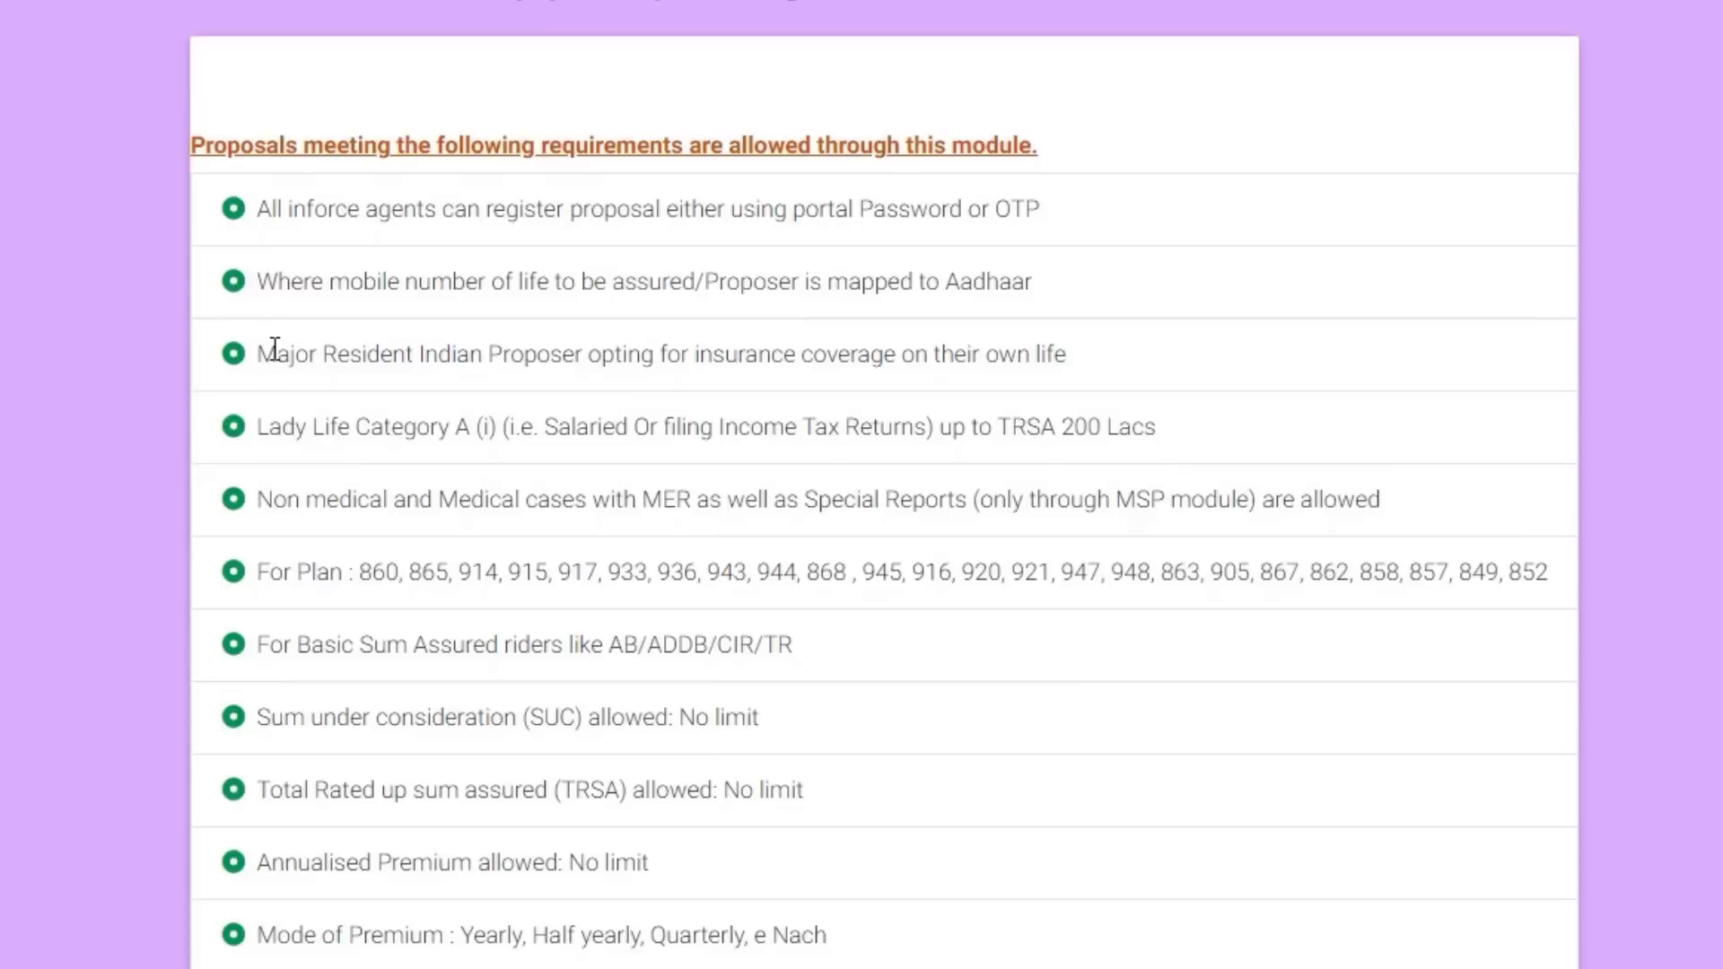
{"action": "left_click_drag", "start_coordinate": [258, 353], "coordinate": [433, 356]}
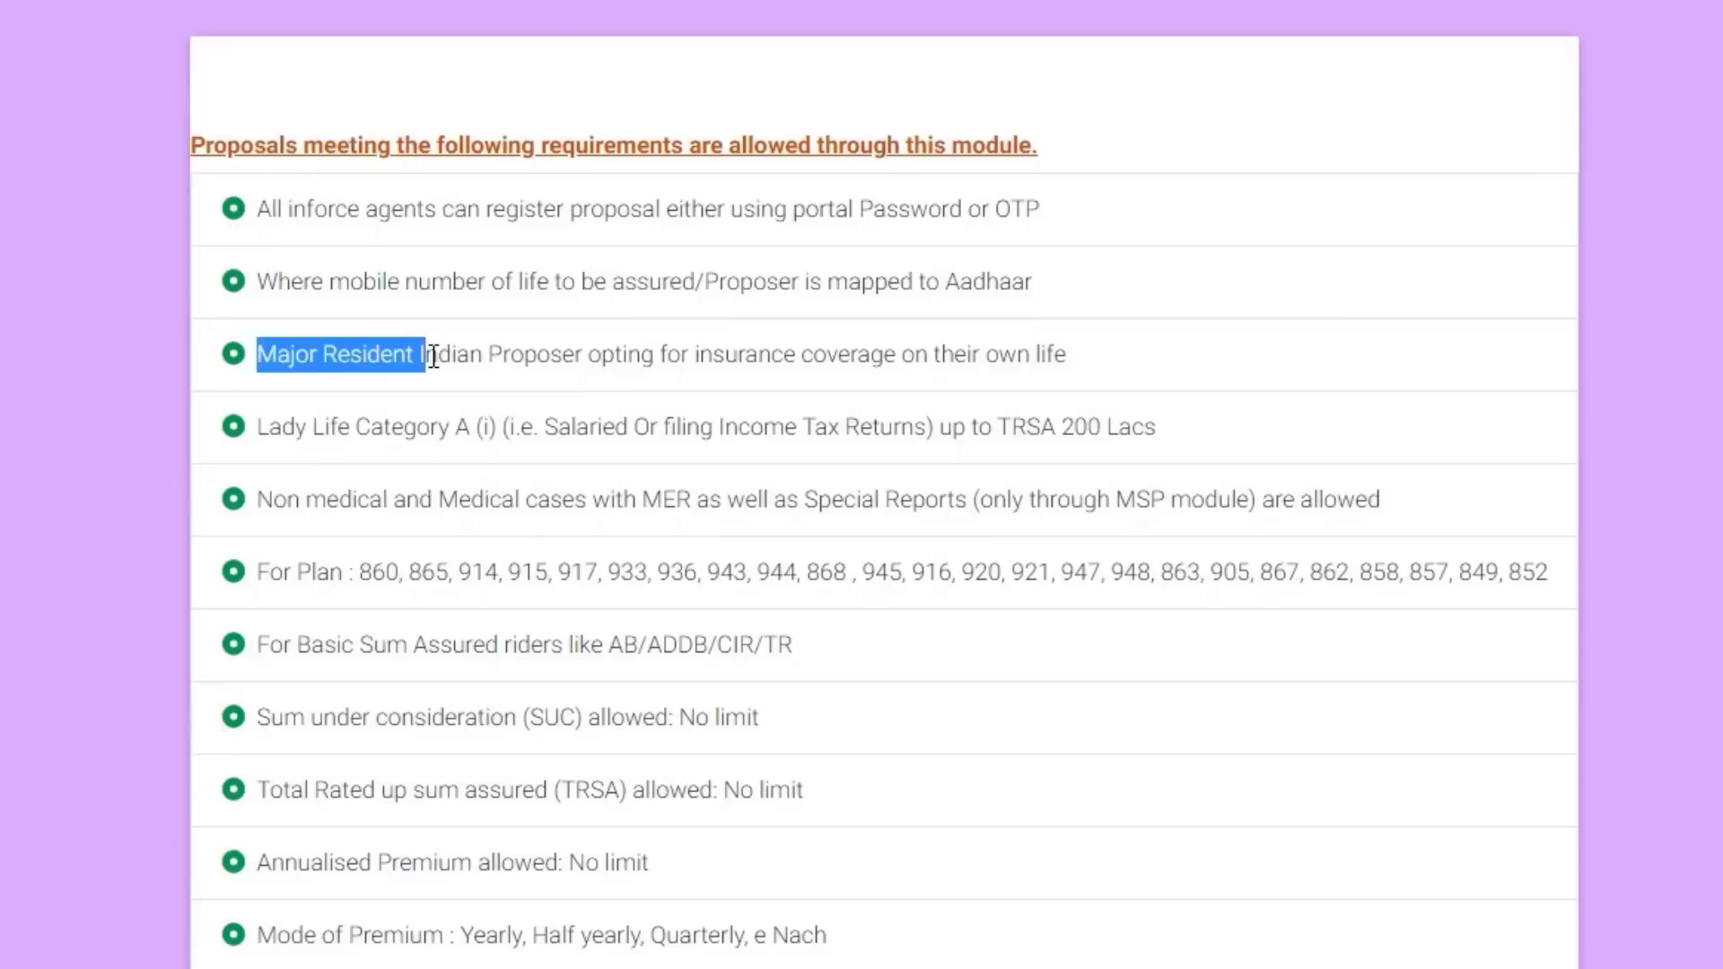
{"action": "left_click", "coordinate": [434, 356]}
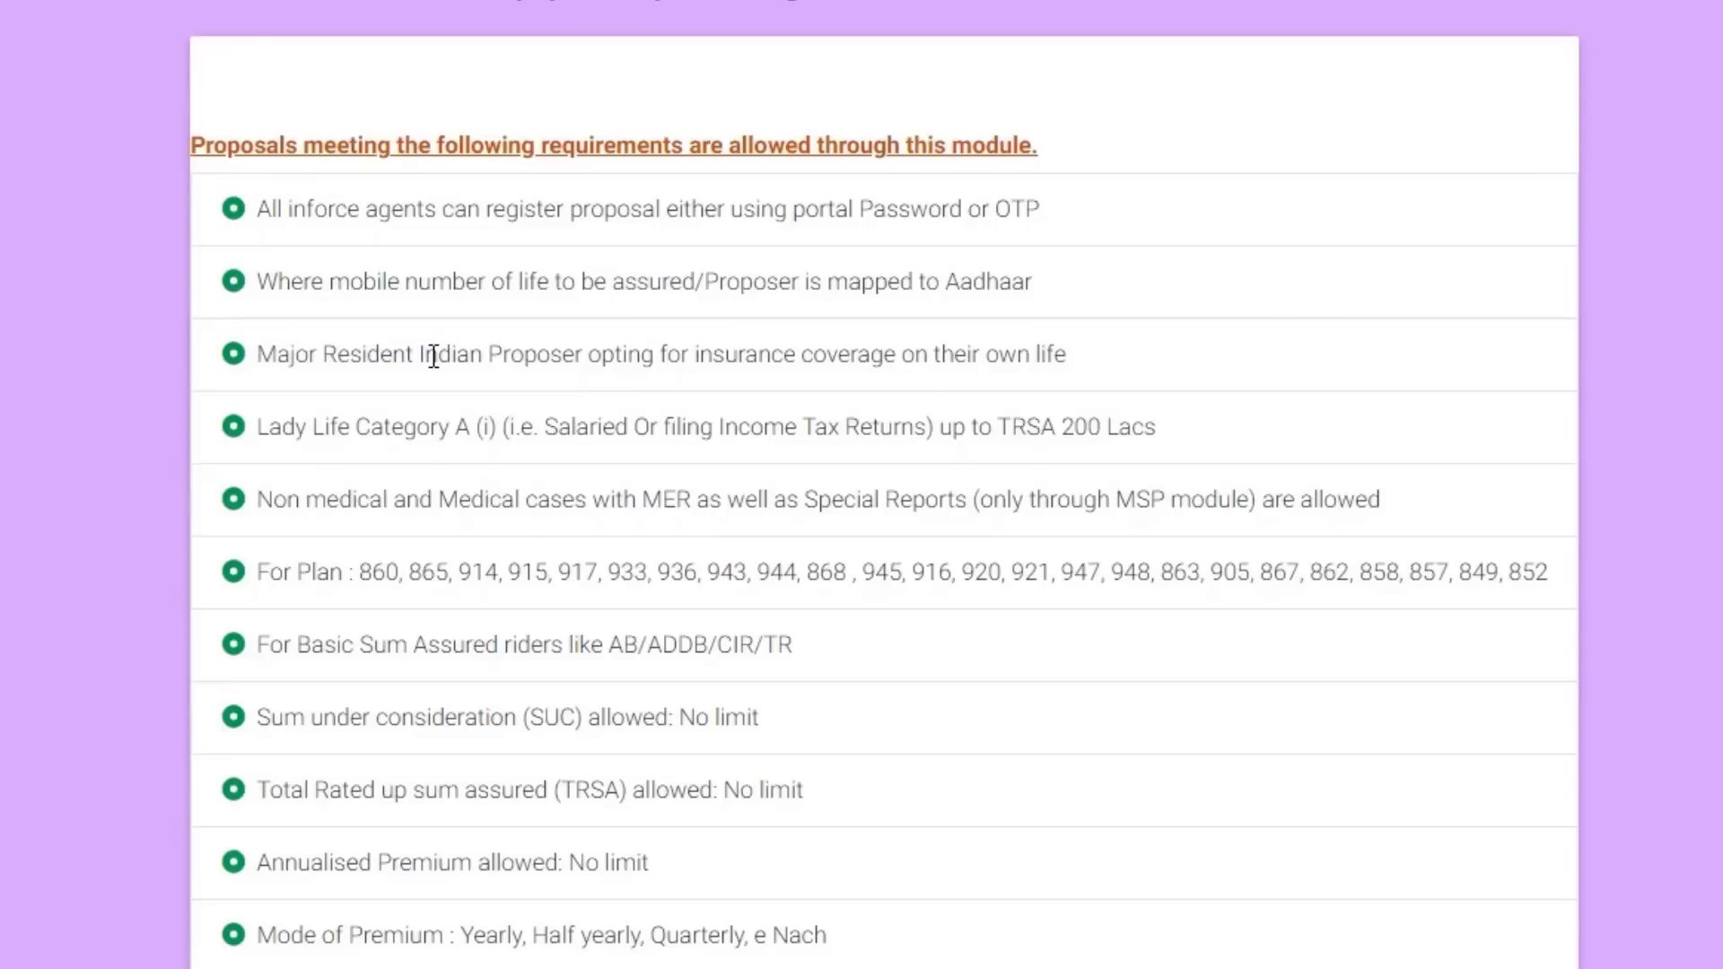
{"action": "scroll", "coordinate": [433, 357], "scroll_direction": "down", "scroll_amount": 2}
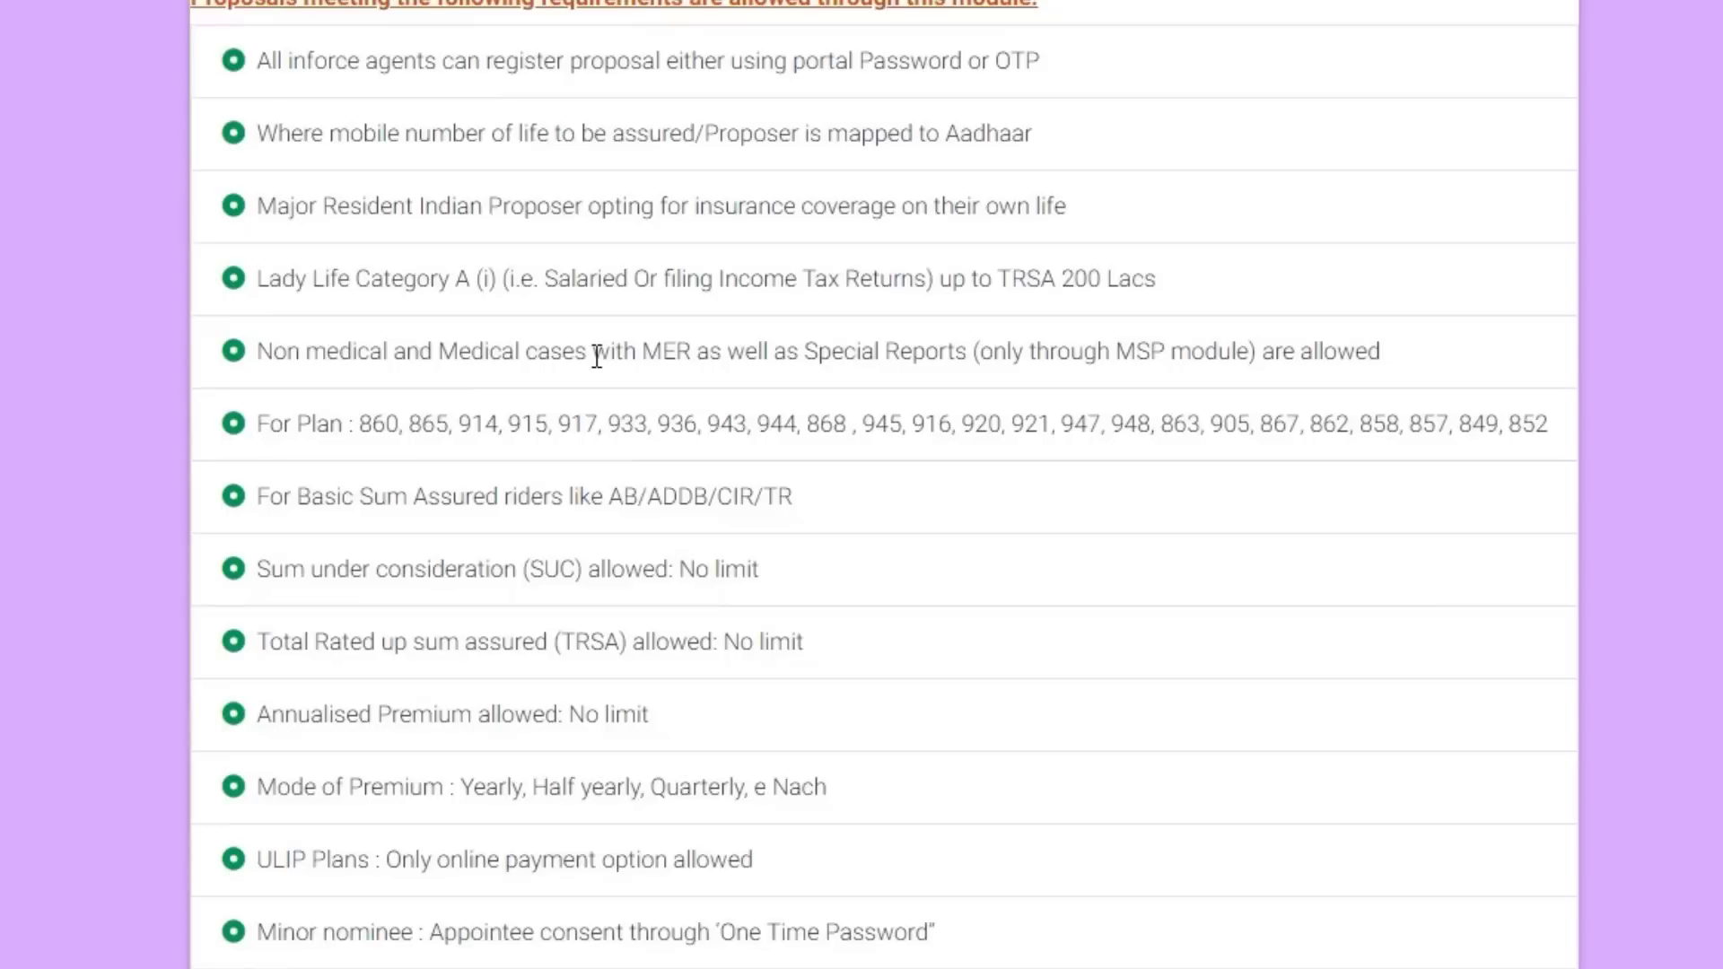
{"action": "left_click_drag", "start_coordinate": [255, 352], "coordinate": [597, 364]}
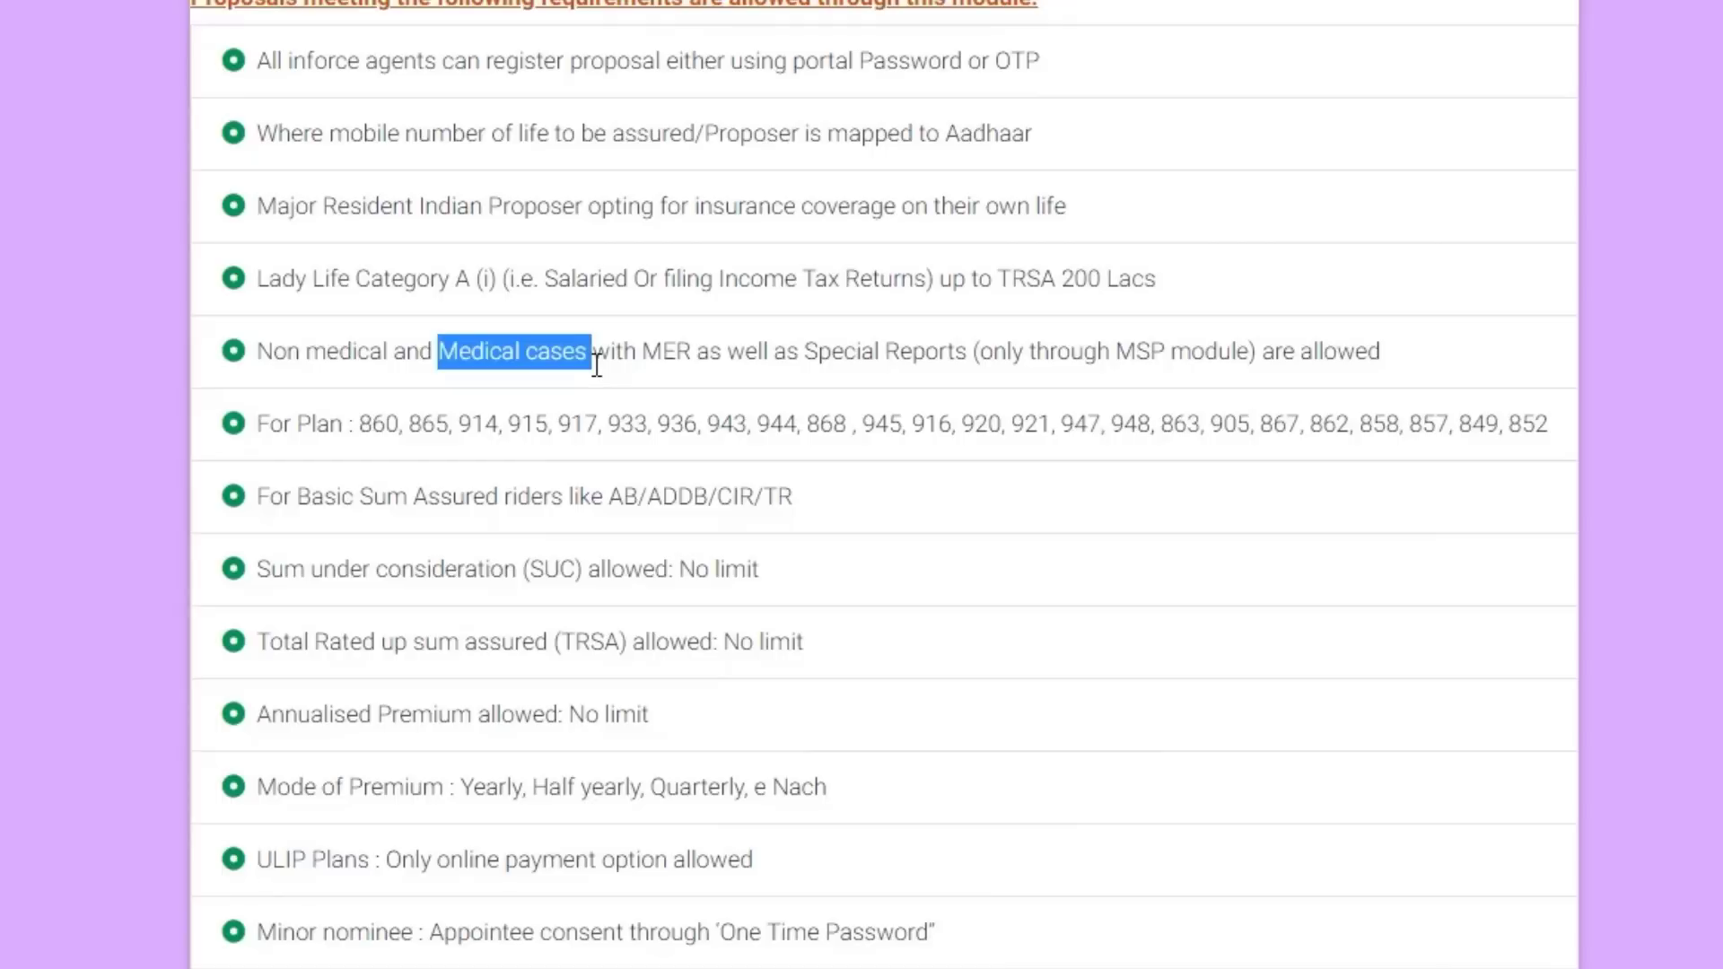
{"action": "double_click", "coordinate": [267, 423]}
{"action": "left_click_drag", "start_coordinate": [329, 427], "coordinate": [1548, 434]}
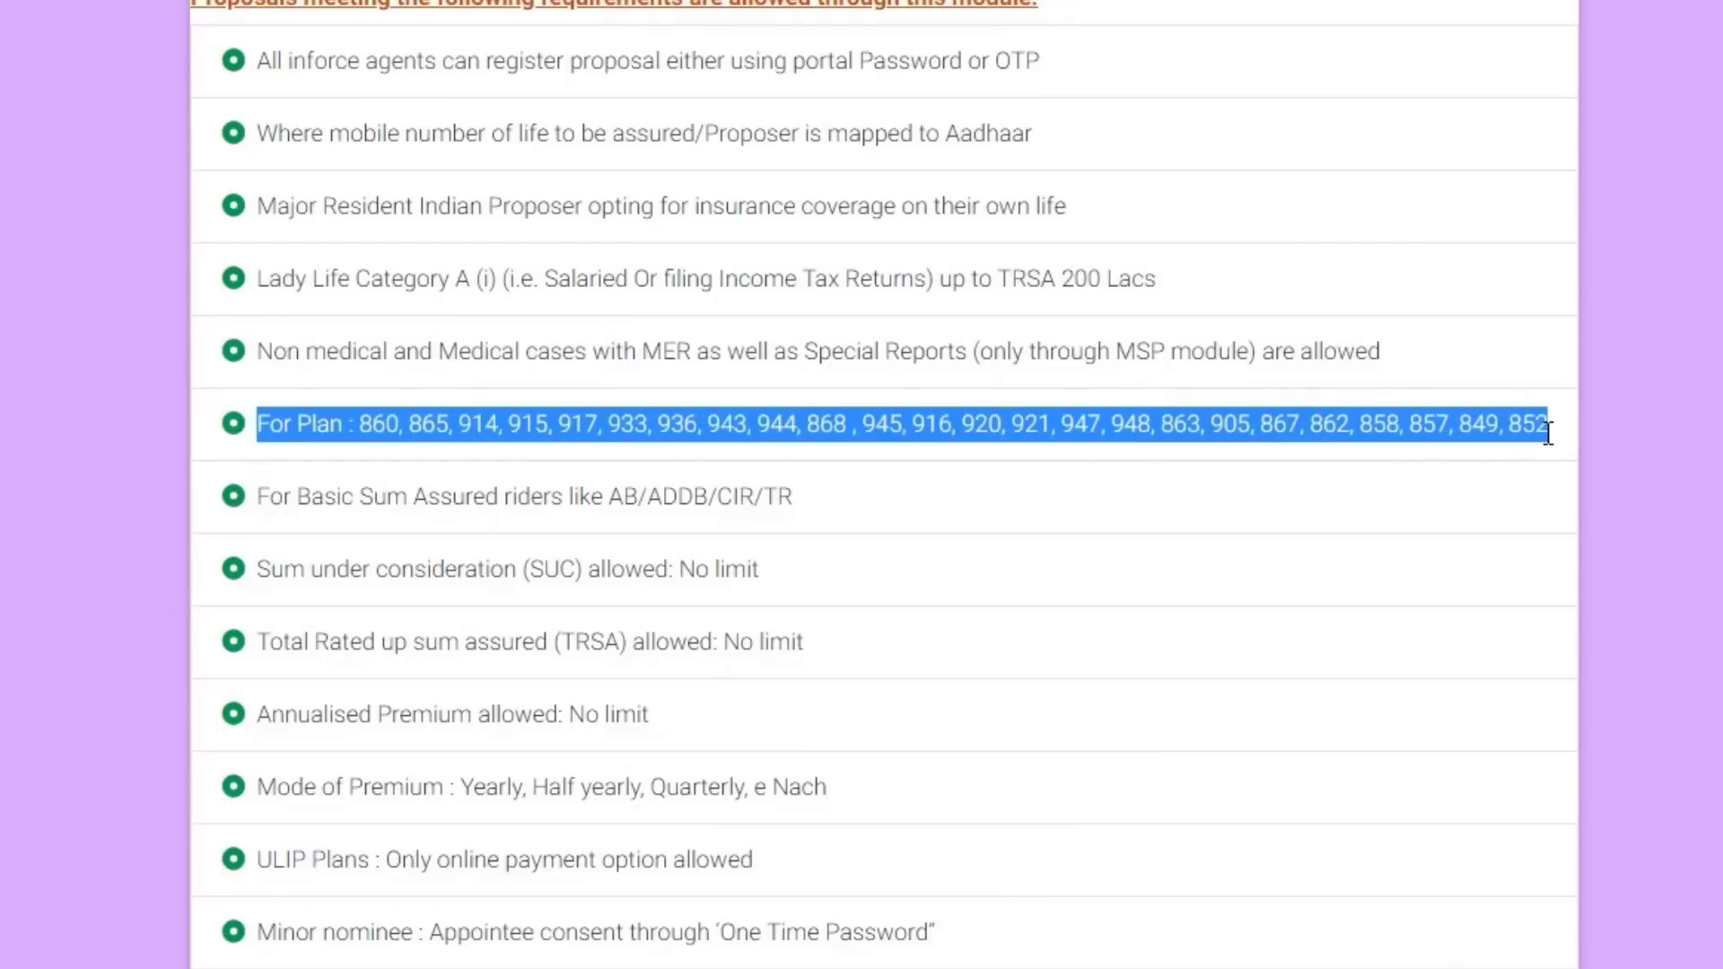
{"action": "left_click", "coordinate": [1548, 433]}
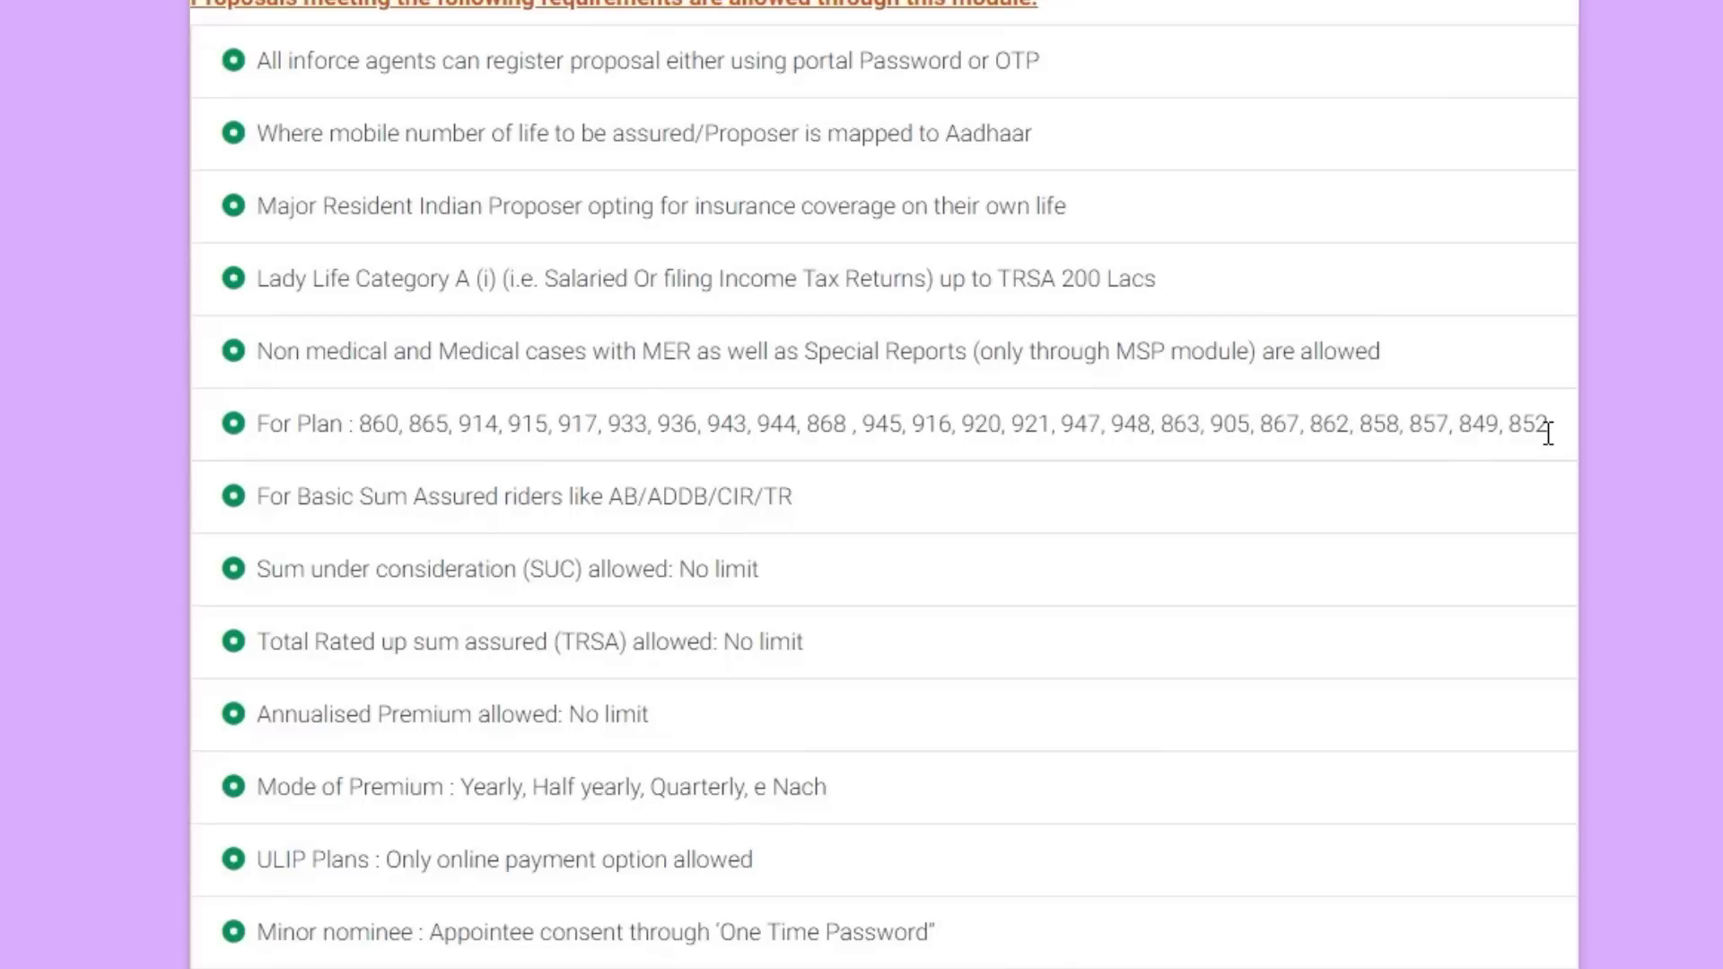
{"action": "left_click_drag", "start_coordinate": [1548, 433], "coordinate": [366, 417]}
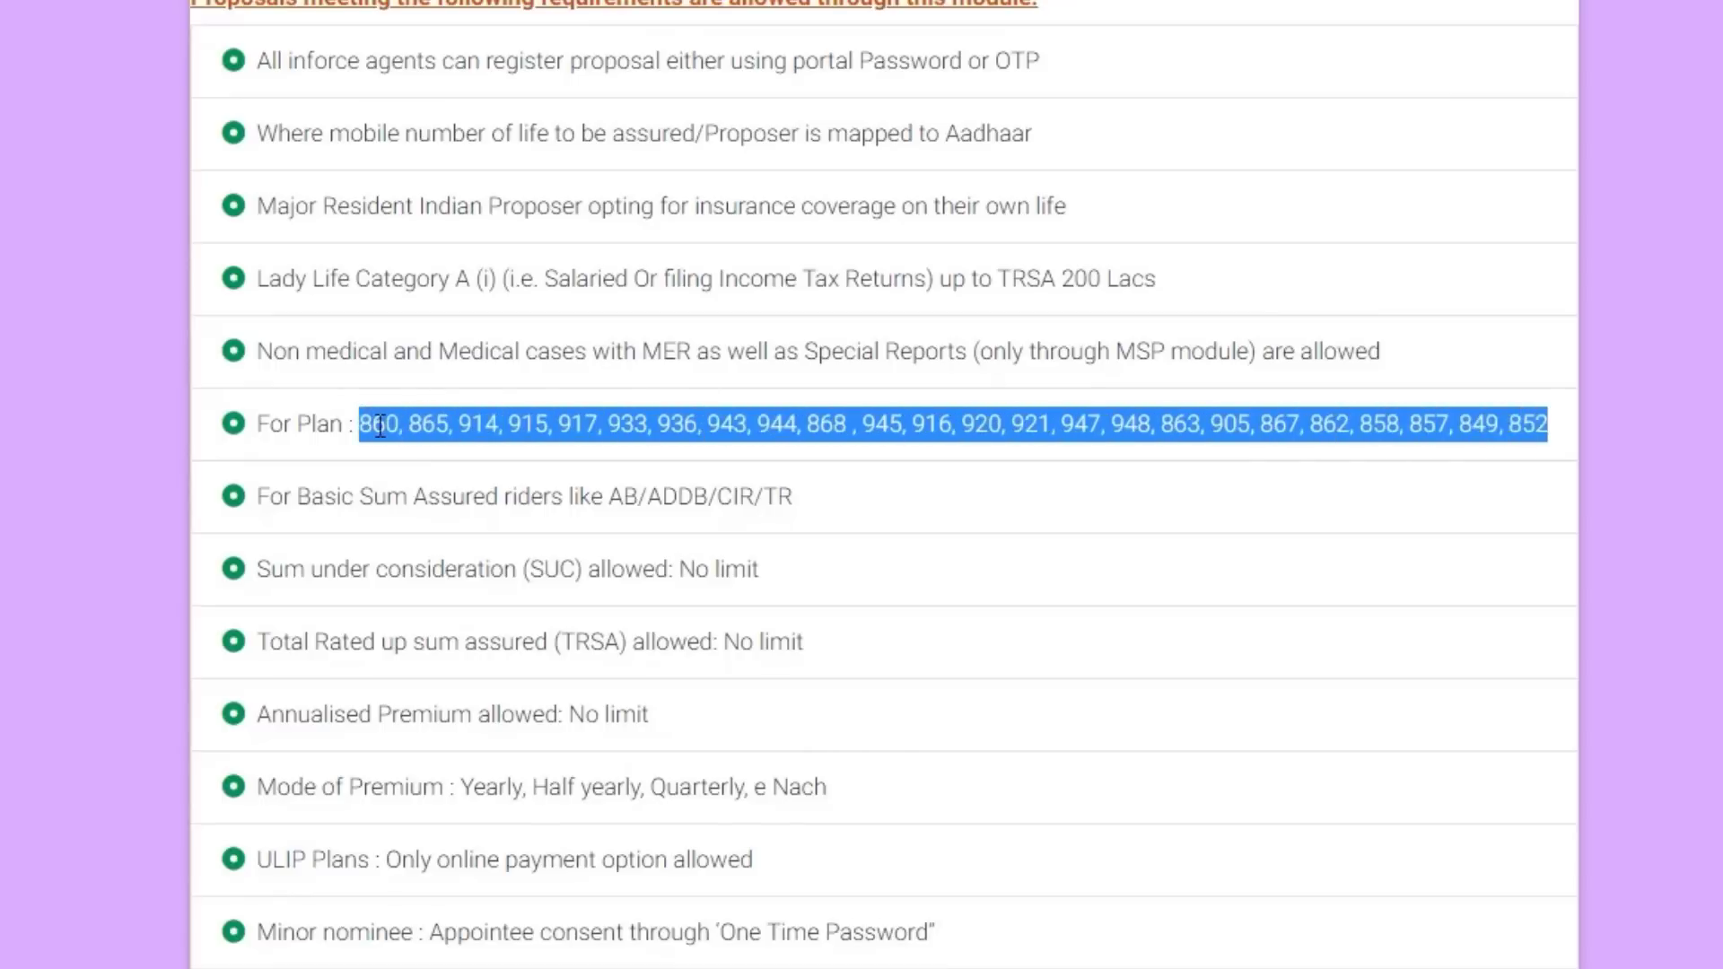
{"action": "left_click", "coordinate": [381, 427]}
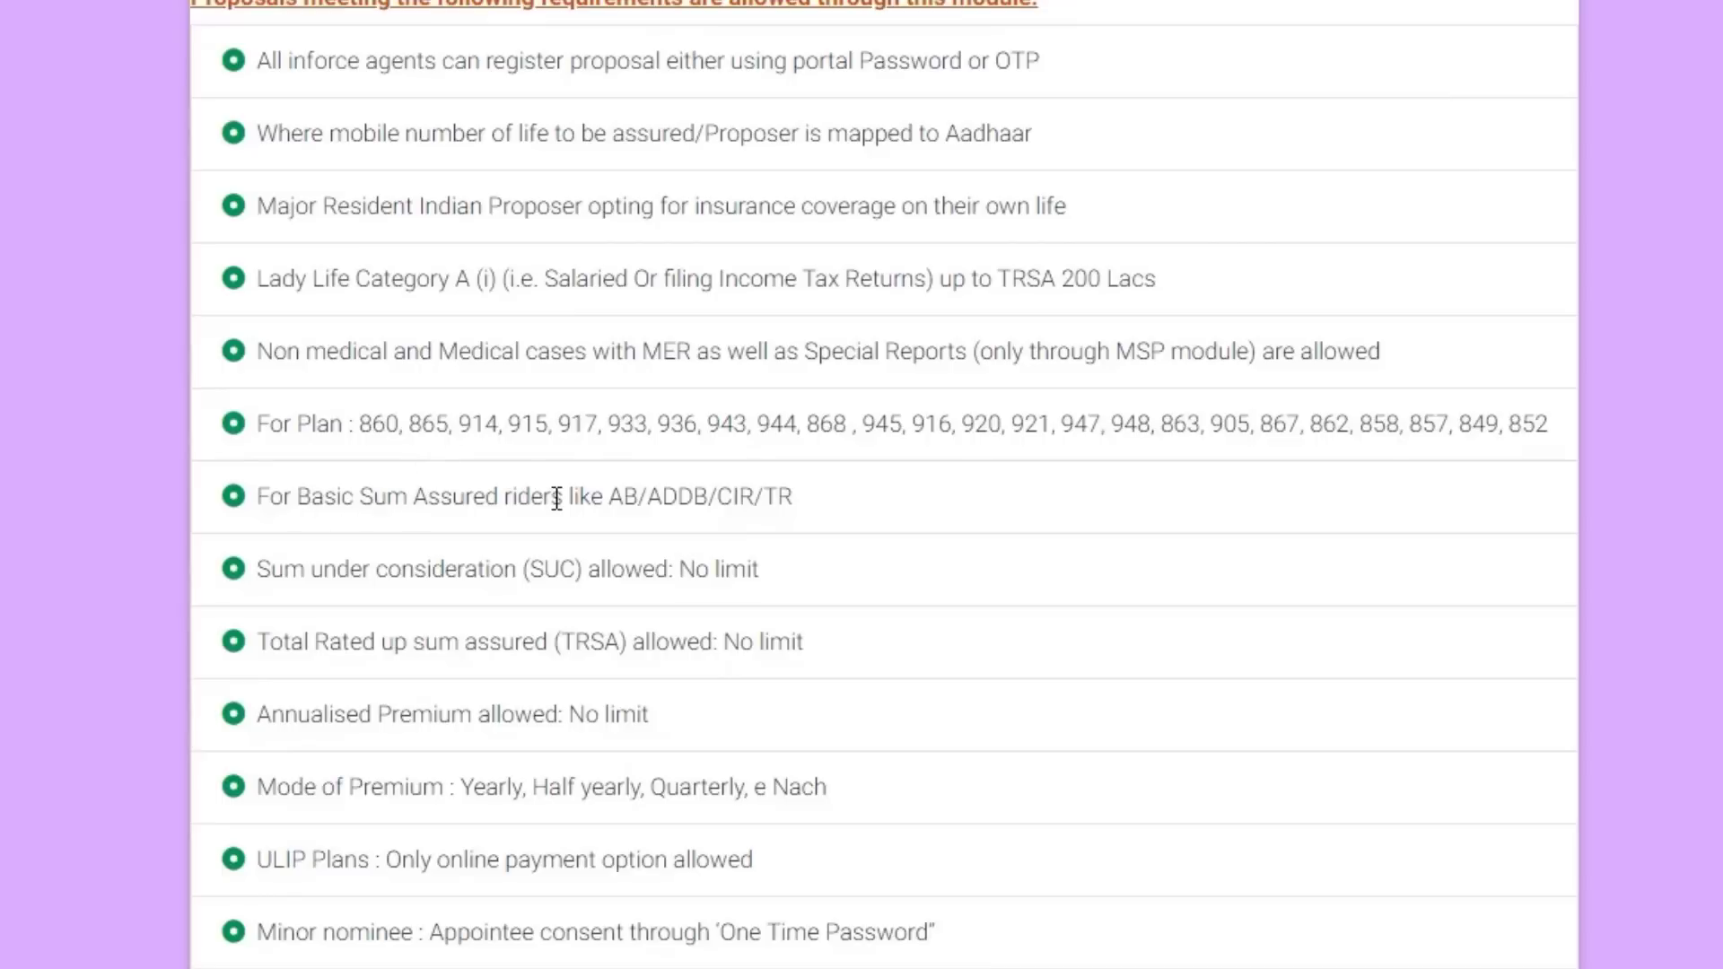
{"action": "mouse_move", "coordinate": [605, 496]}
{"action": "left_mouse_down"}
{"action": "mouse_move", "coordinate": [784, 508]}
{"action": "mouse_move", "coordinate": [622, 500]}
{"action": "left_mouse_up"}
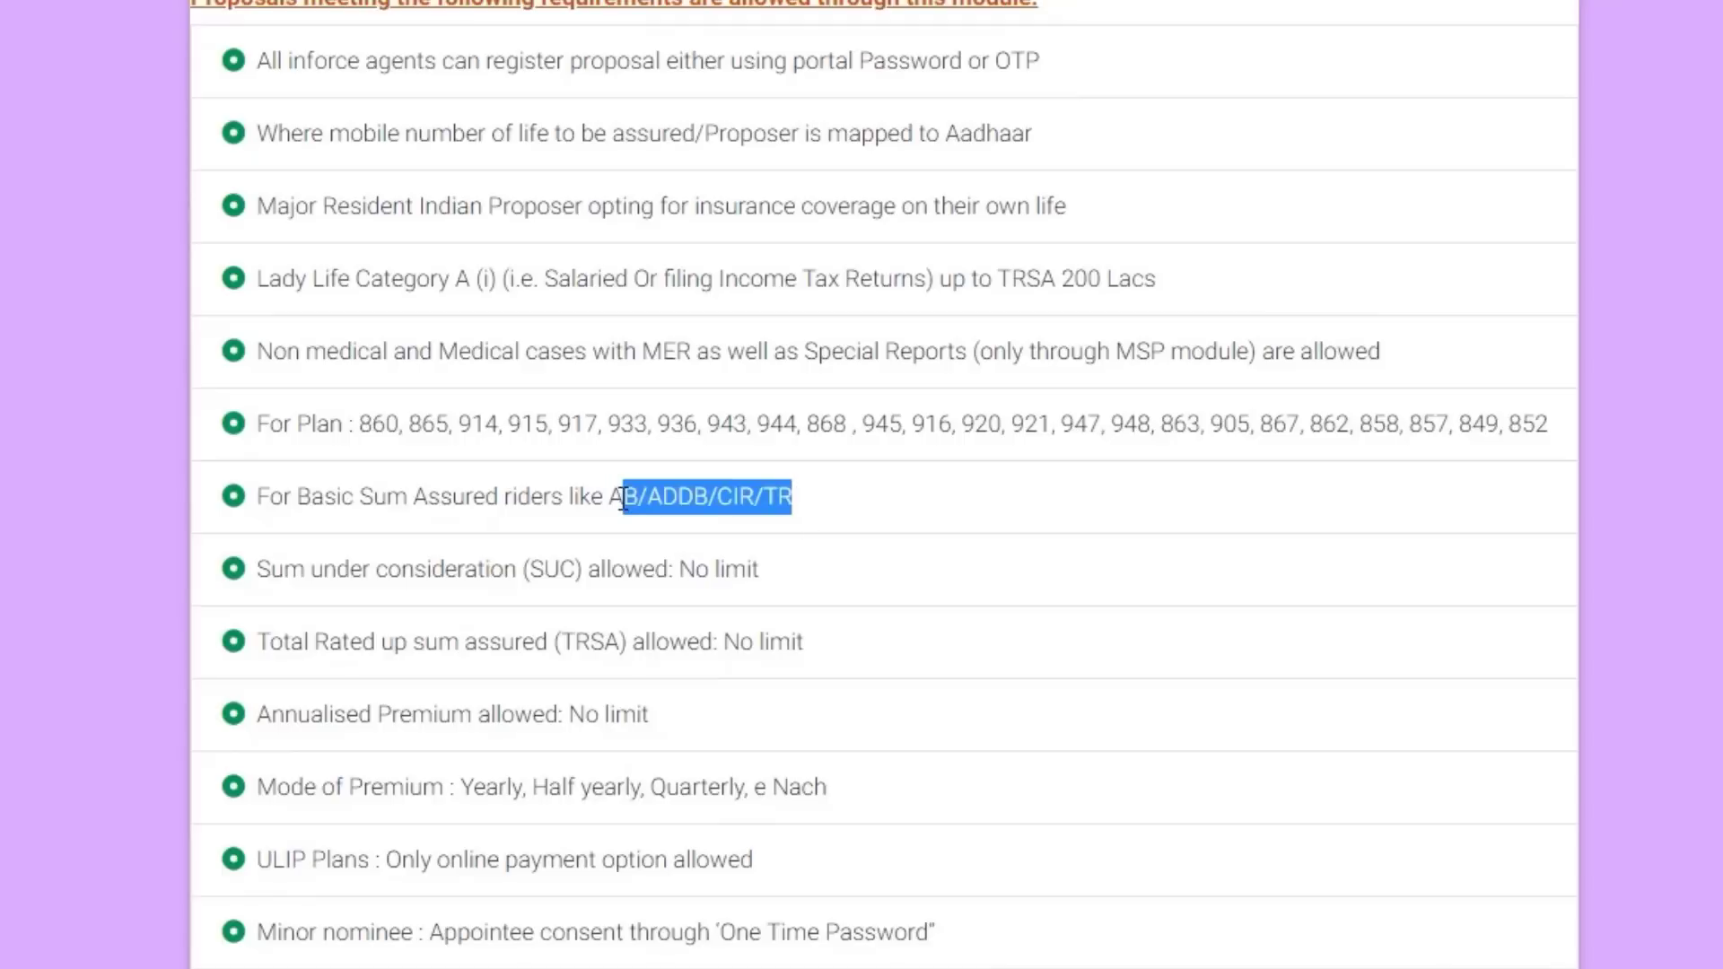
{"action": "left_click", "coordinate": [380, 494]}
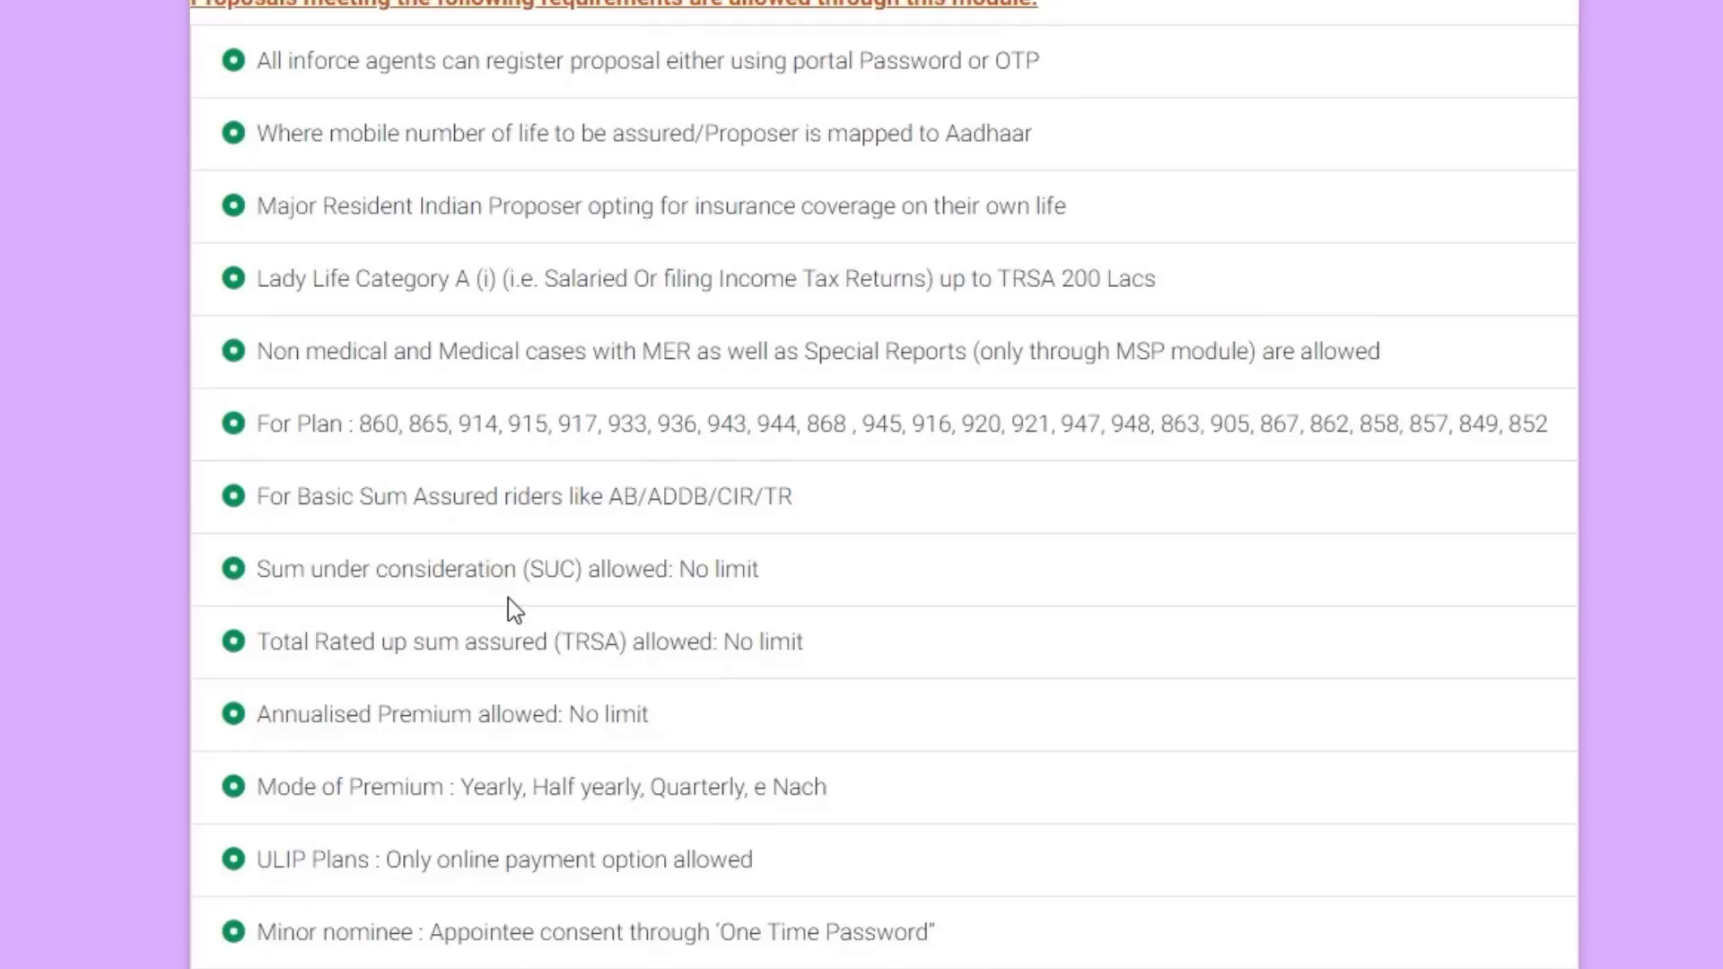
{"action": "left_click_drag", "start_coordinate": [692, 574], "coordinate": [754, 574]}
{"action": "left_click", "coordinate": [753, 576]}
{"action": "scroll", "coordinate": [884, 484], "scroll_direction": "down", "scroll_amount": 1}
{"action": "scroll", "coordinate": [883, 485], "scroll_direction": "up", "scroll_amount": 3}
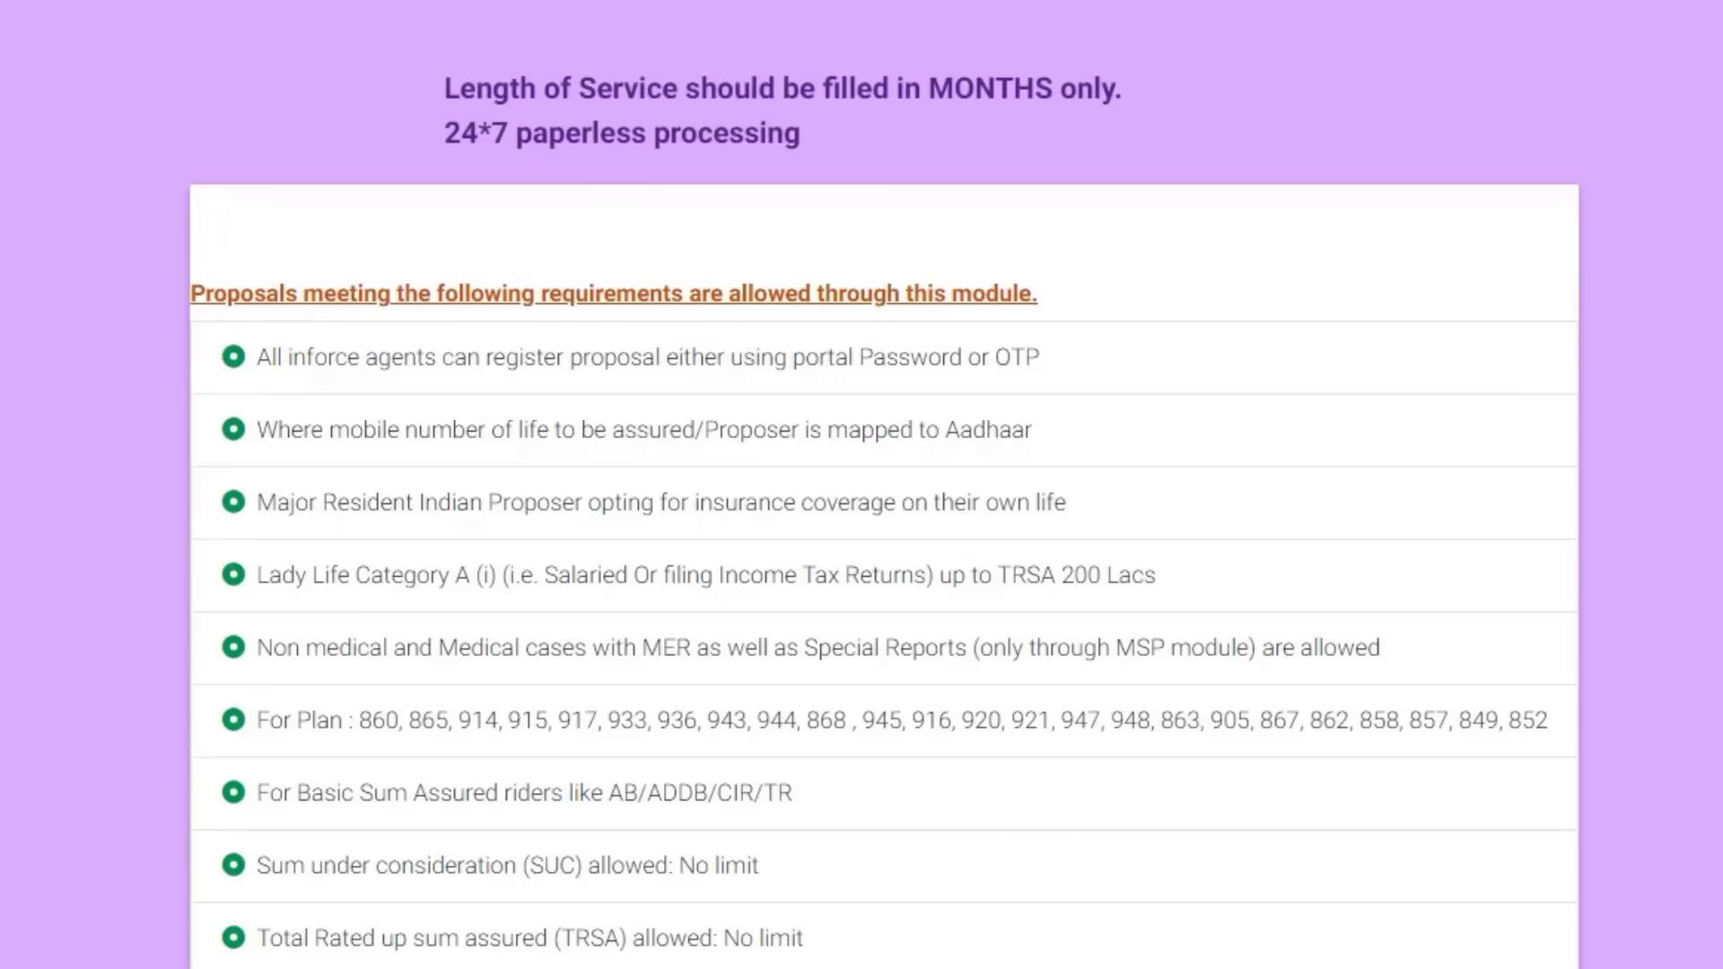
{"action": "scroll", "coordinate": [884, 484], "scroll_direction": "down", "scroll_amount": 3}
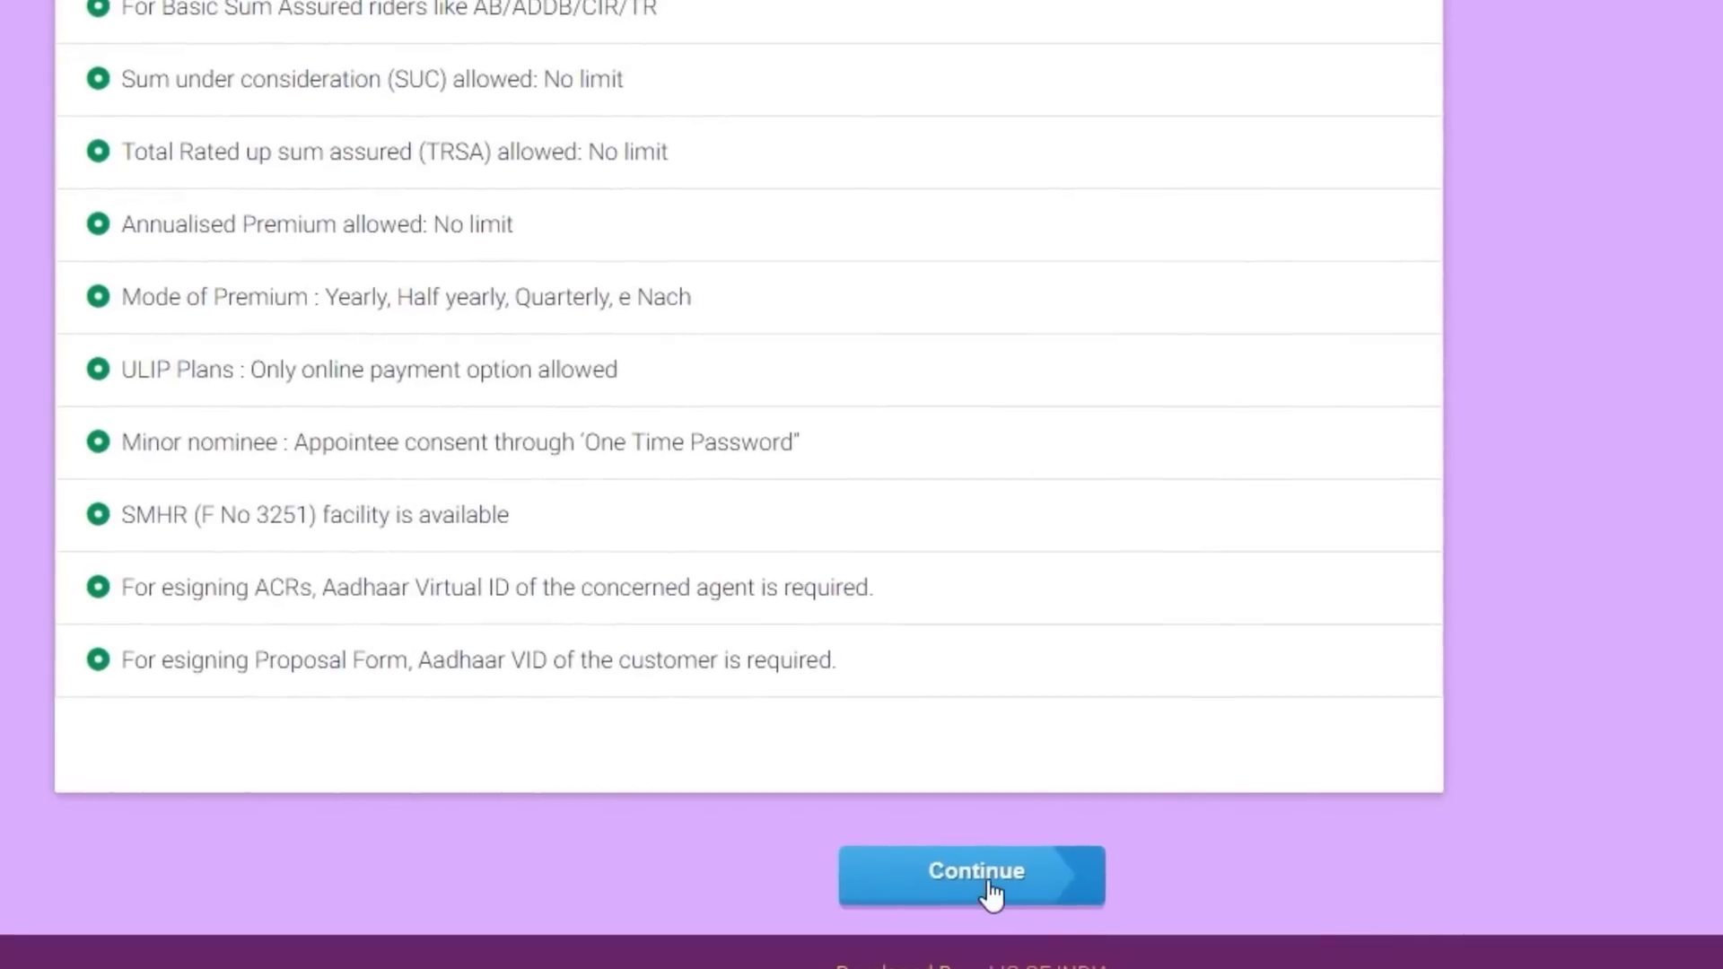
Go to Premium Calculator & Lead Generation and start PREMIUM for plan 914 New Endowment Plan.
{"action": "left_click", "coordinate": [989, 884]}
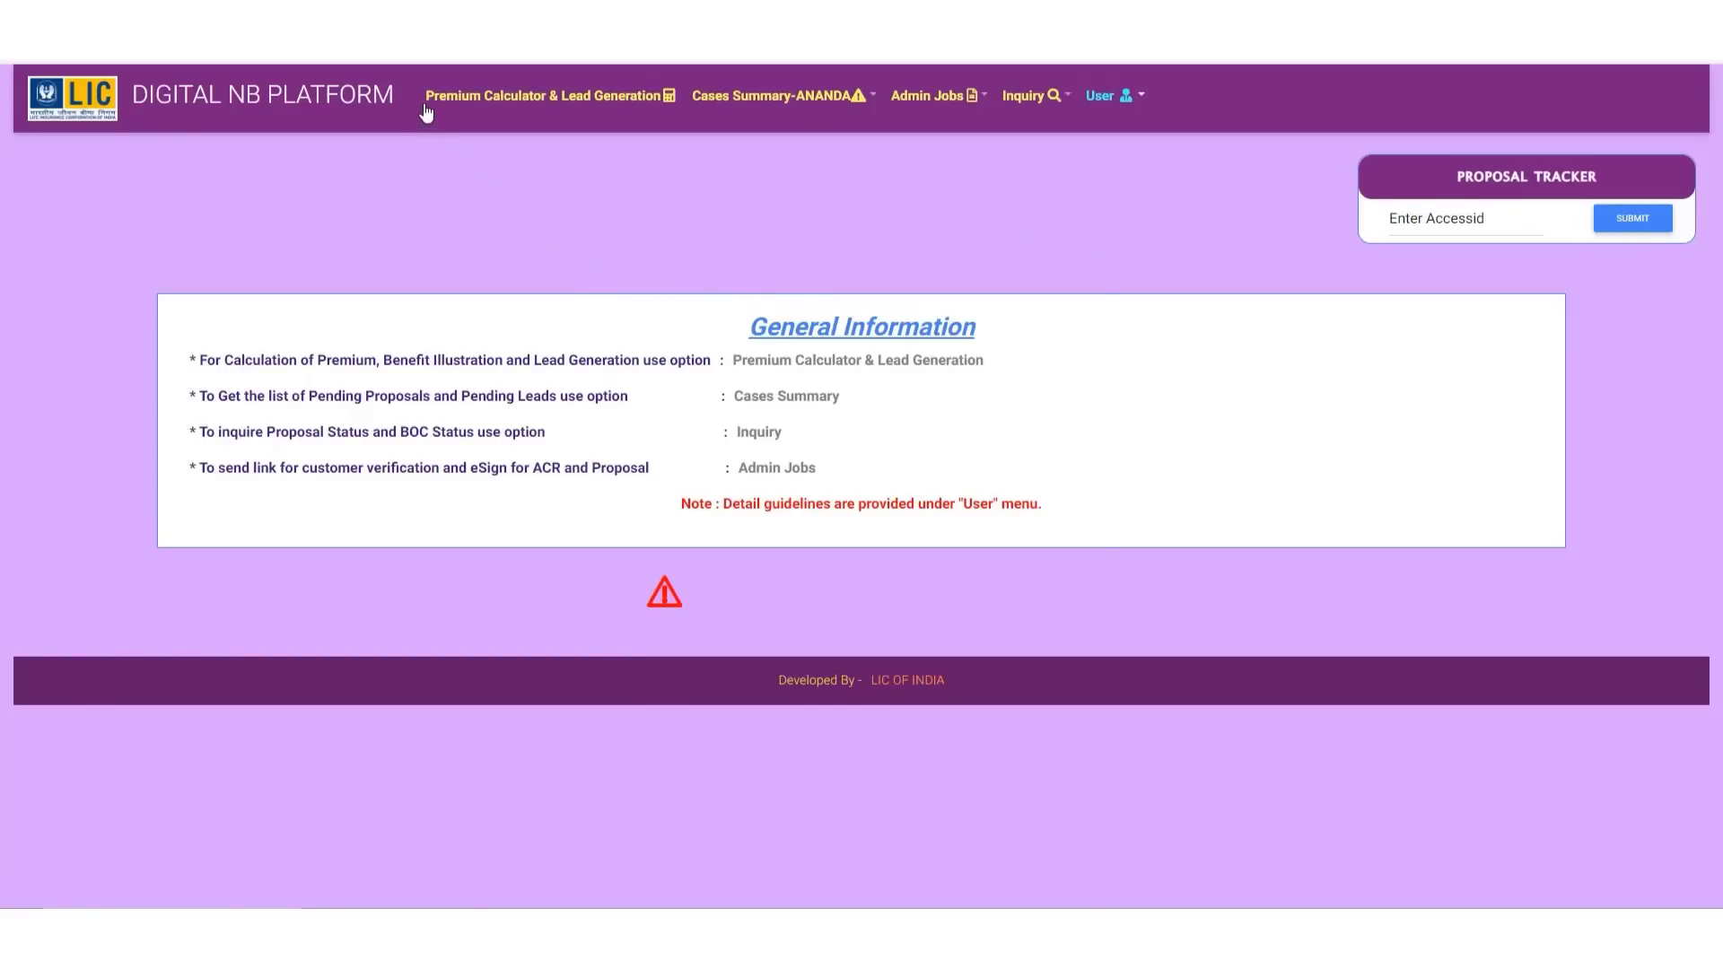
{"action": "left_click", "coordinate": [607, 109]}
{"action": "scroll", "coordinate": [516, 269], "scroll_direction": "down", "scroll_amount": 1}
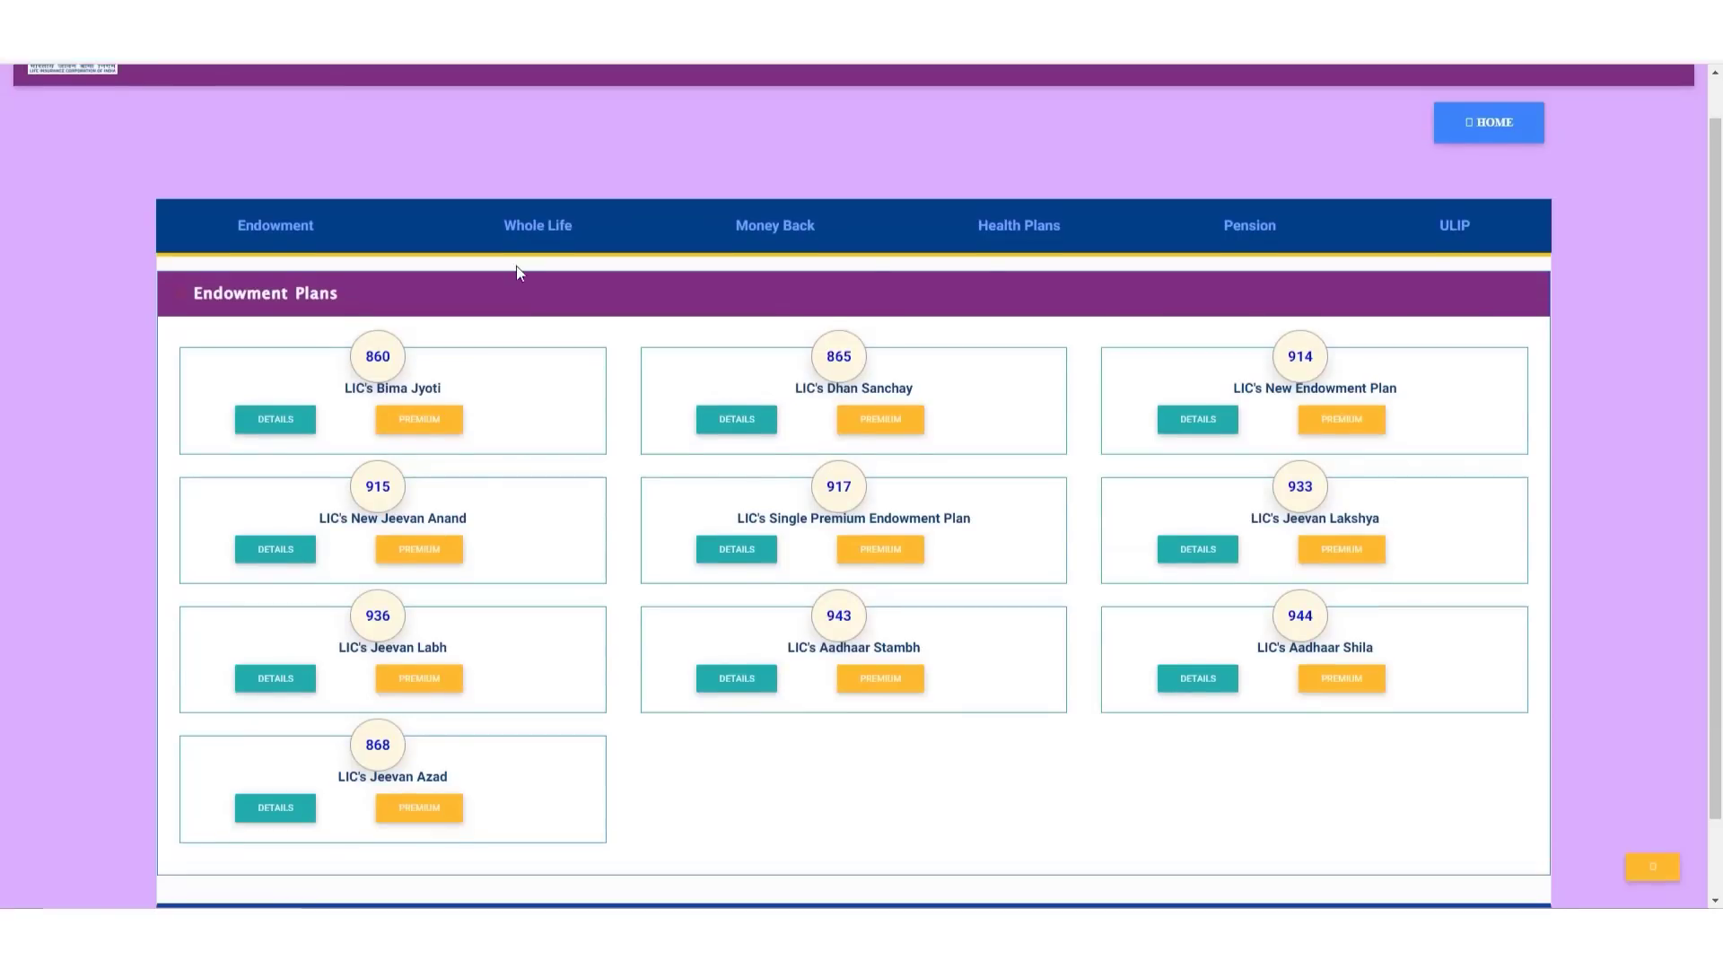
{"action": "scroll", "coordinate": [1461, 483], "scroll_direction": "up", "scroll_amount": 1}
{"action": "scroll", "coordinate": [1461, 486], "scroll_direction": "down", "scroll_amount": 3}
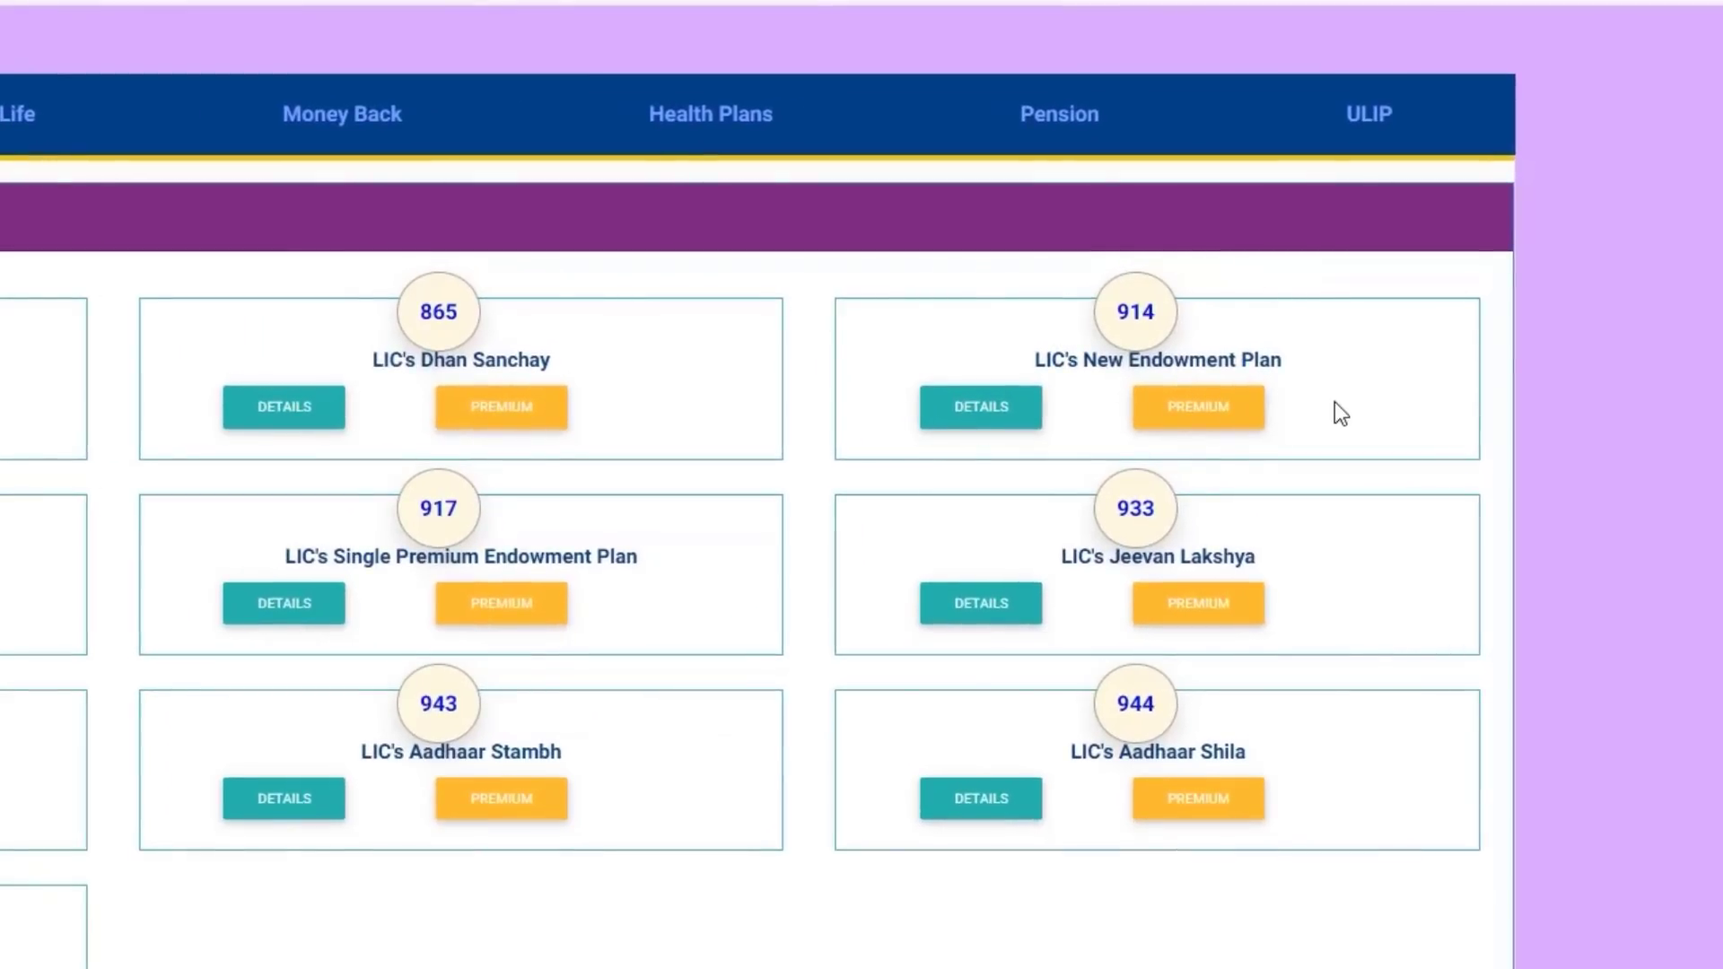
{"action": "left_click", "coordinate": [1219, 427]}
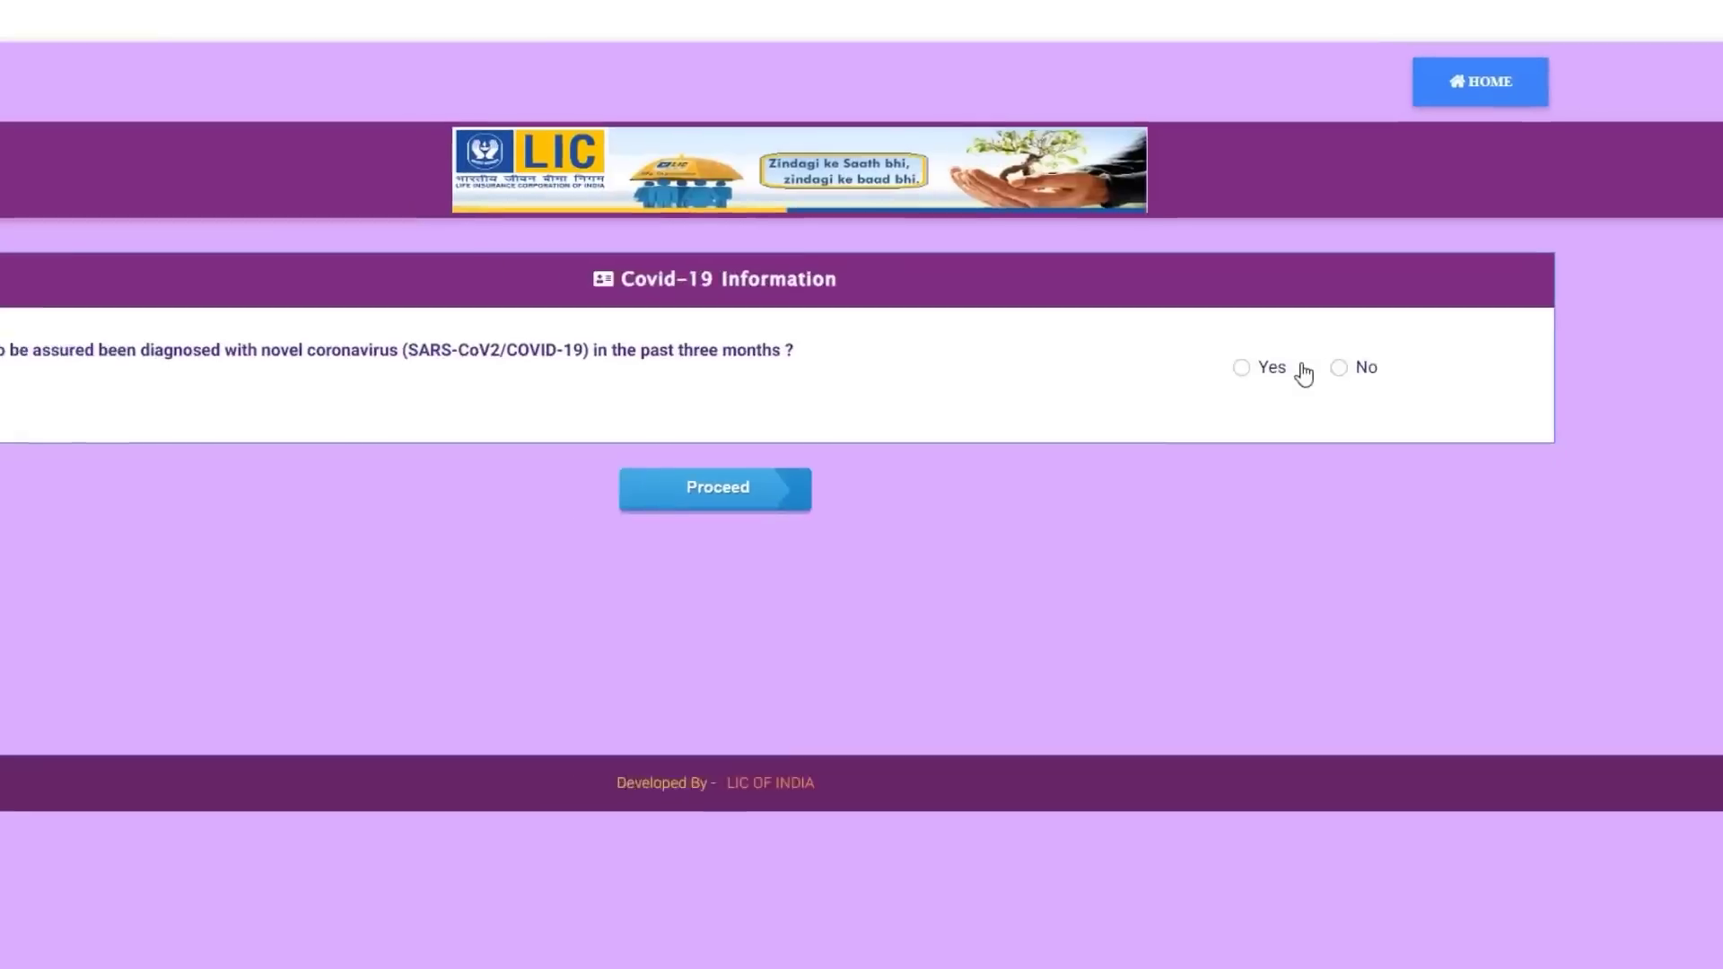
Answer No to the recent Covid-19 diagnosis question and proceed to the details form.
{"action": "left_click_drag", "start_coordinate": [595, 325], "coordinate": [784, 332]}
{"action": "left_click", "coordinate": [243, 328]}
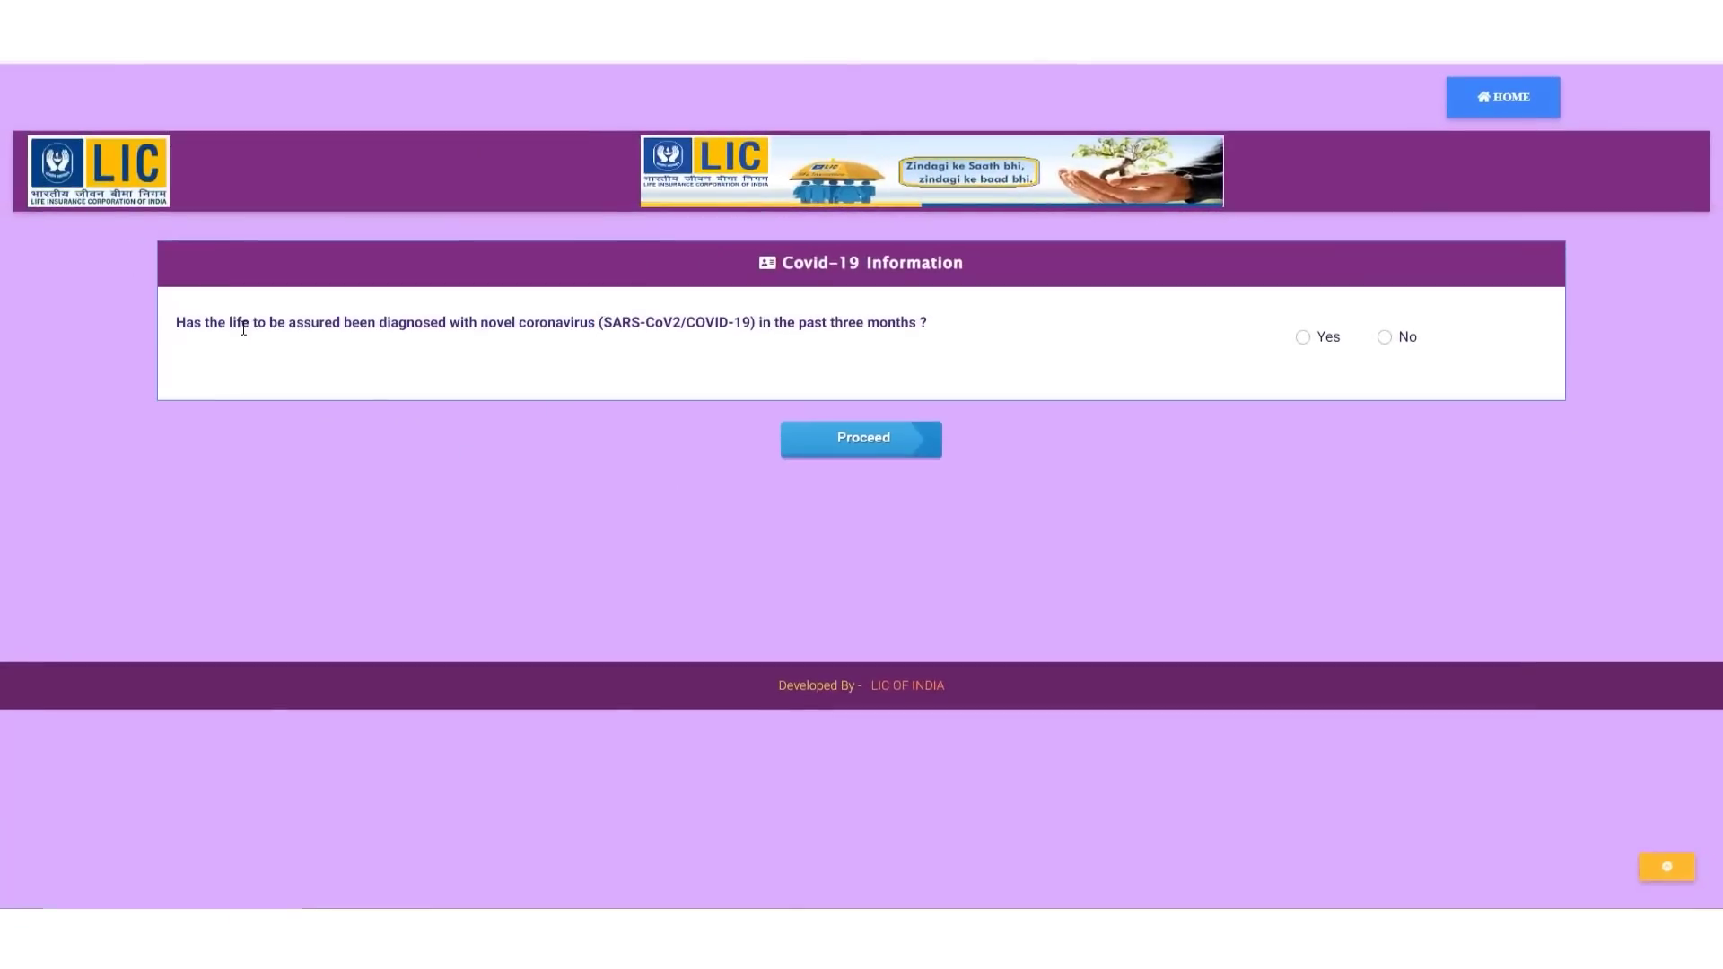
{"action": "left_click", "coordinate": [816, 331]}
{"action": "left_click", "coordinate": [1384, 337]}
{"action": "left_click", "coordinate": [852, 445]}
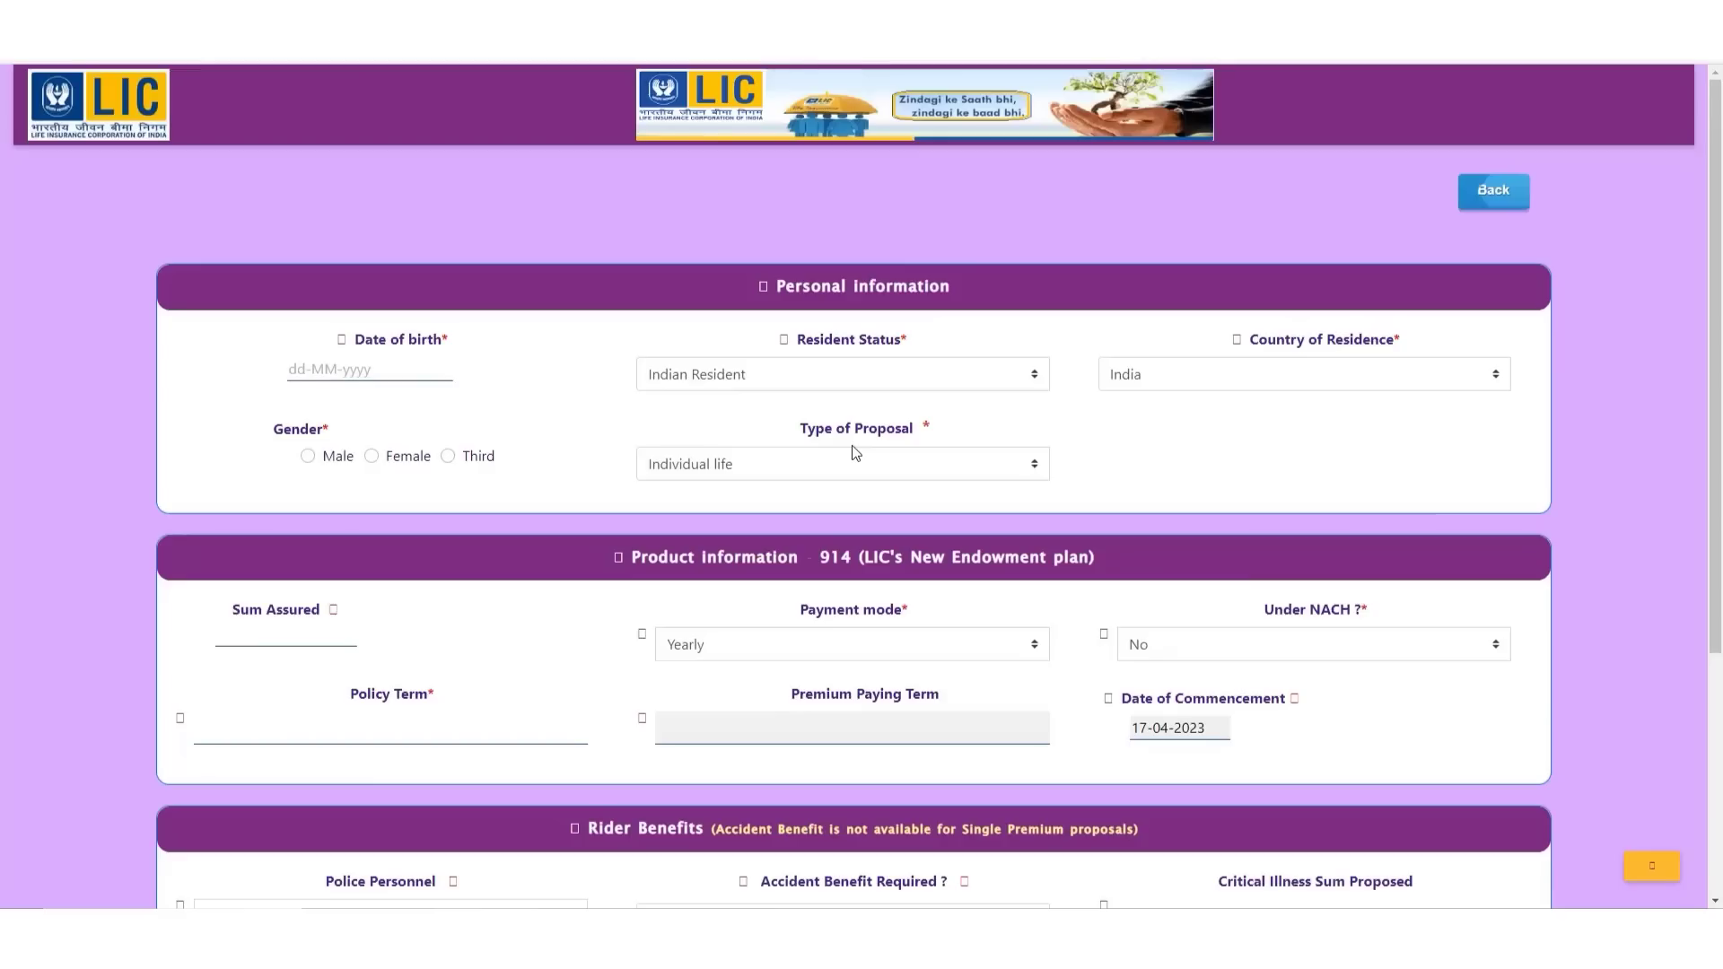
{"action": "scroll", "coordinate": [1122, 374], "scroll_direction": "down", "scroll_amount": 3}
{"action": "scroll", "coordinate": [1115, 414], "scroll_direction": "up", "scroll_amount": 3}
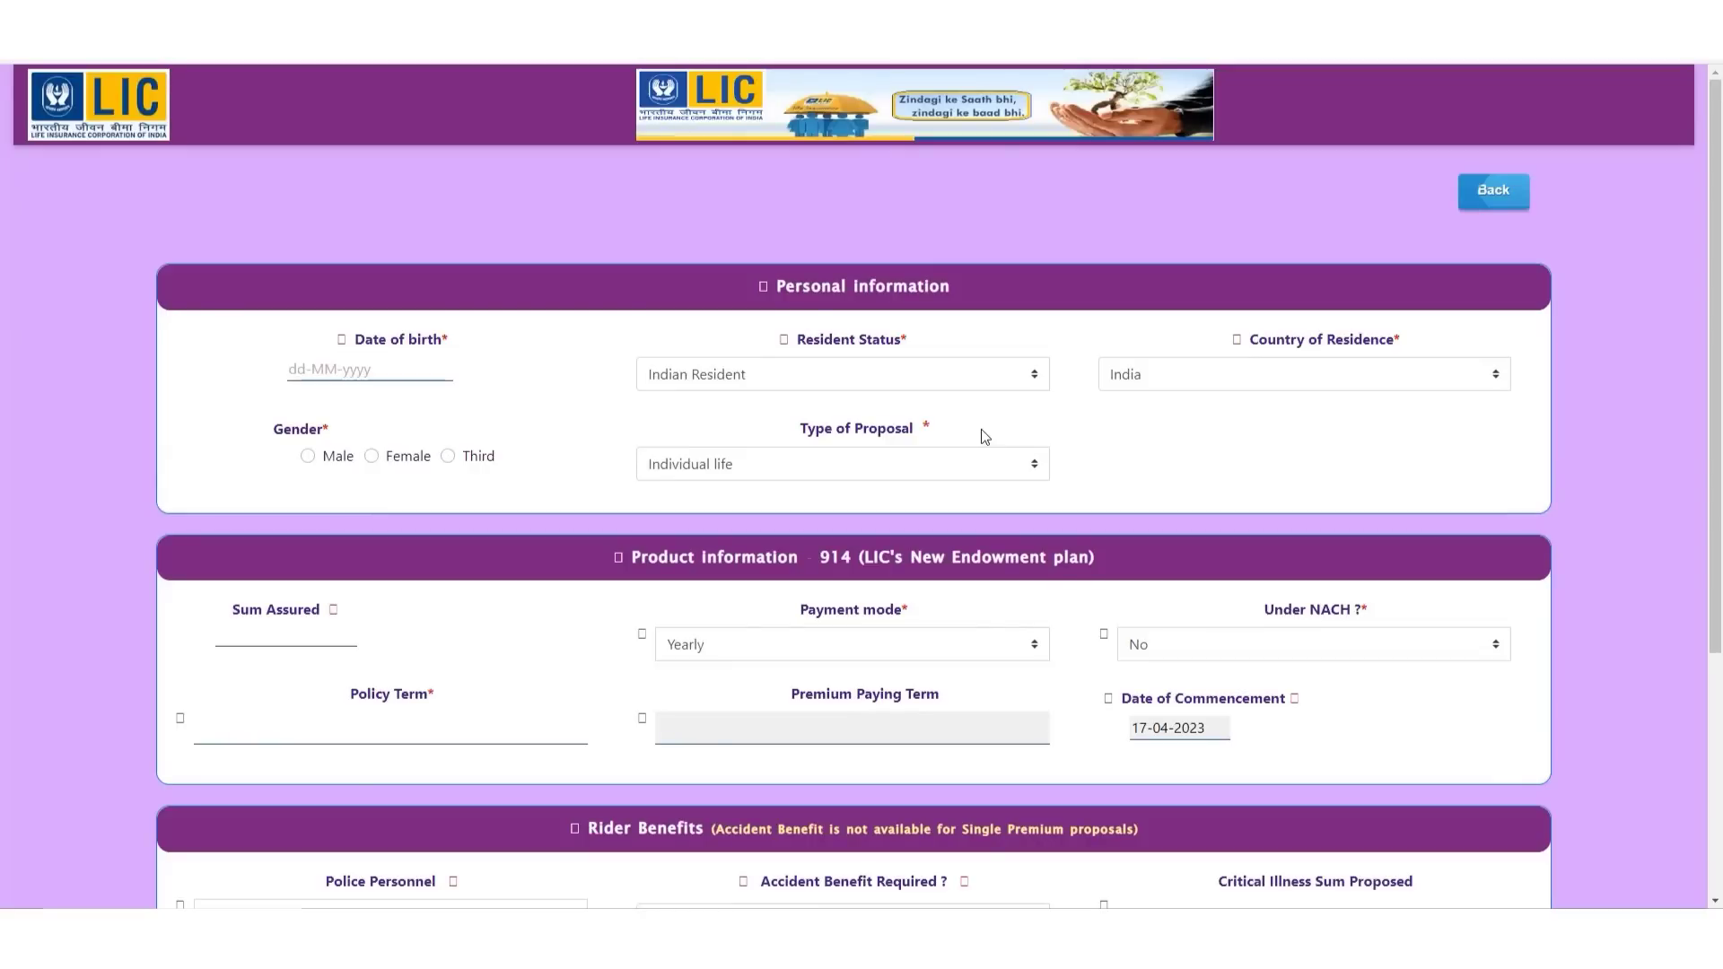
{"action": "left_click", "coordinate": [356, 368]}
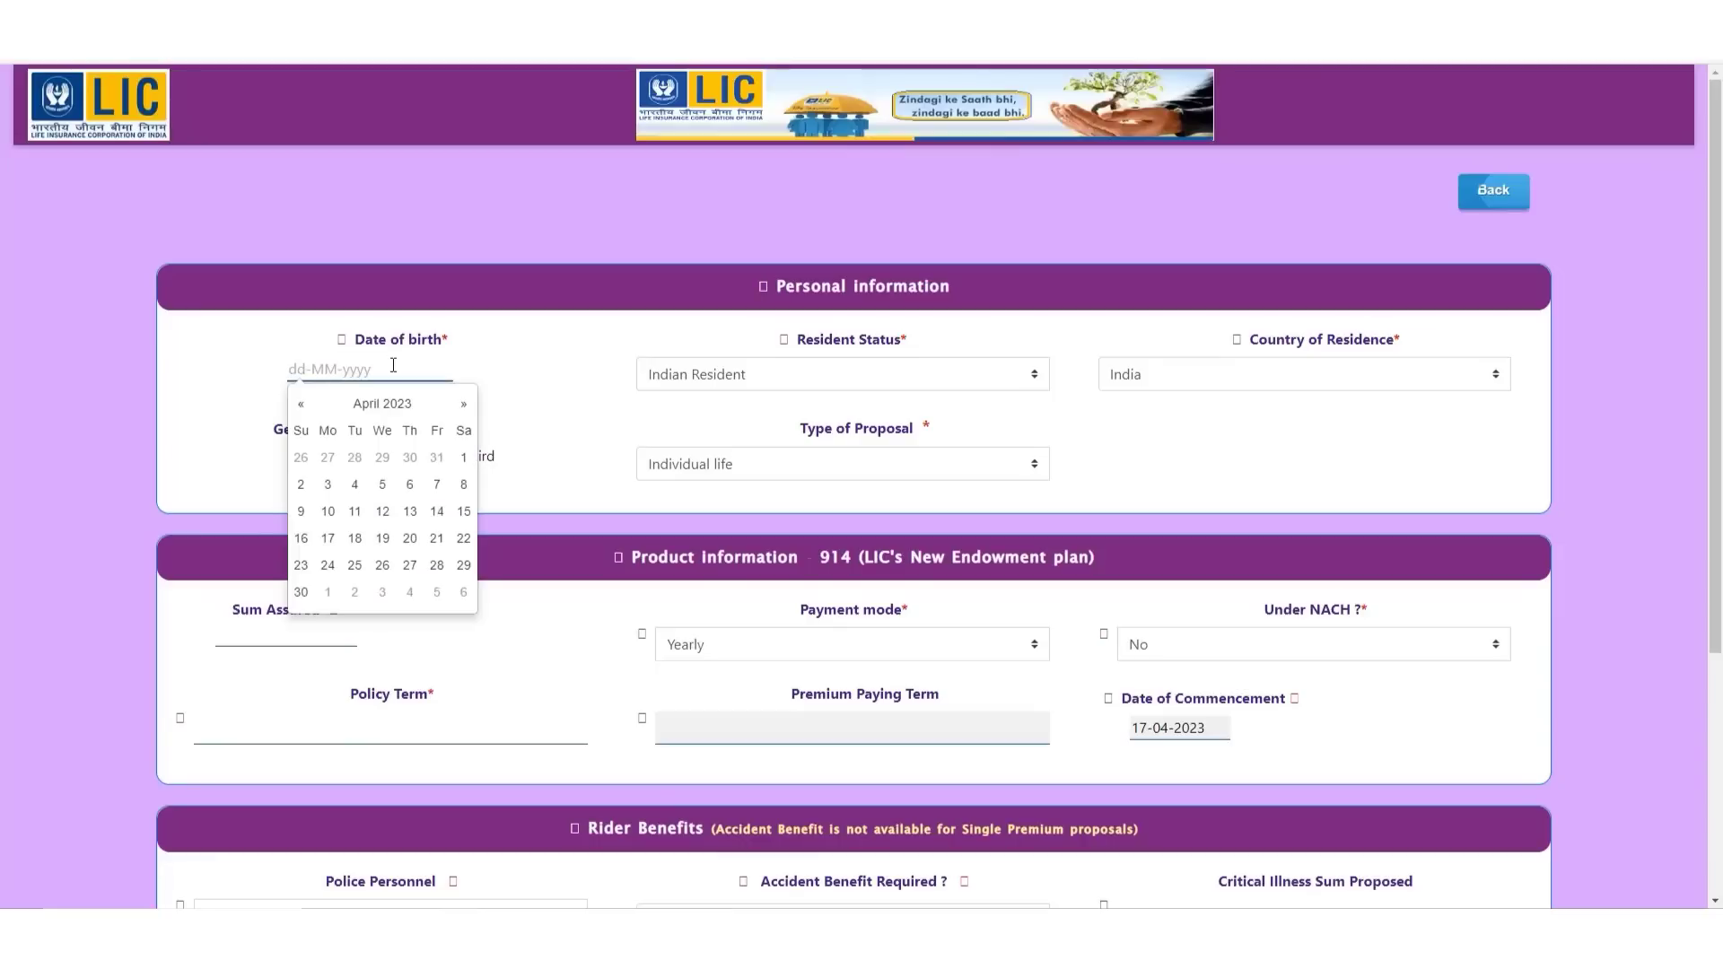
{"action": "left_click", "coordinate": [481, 365]}
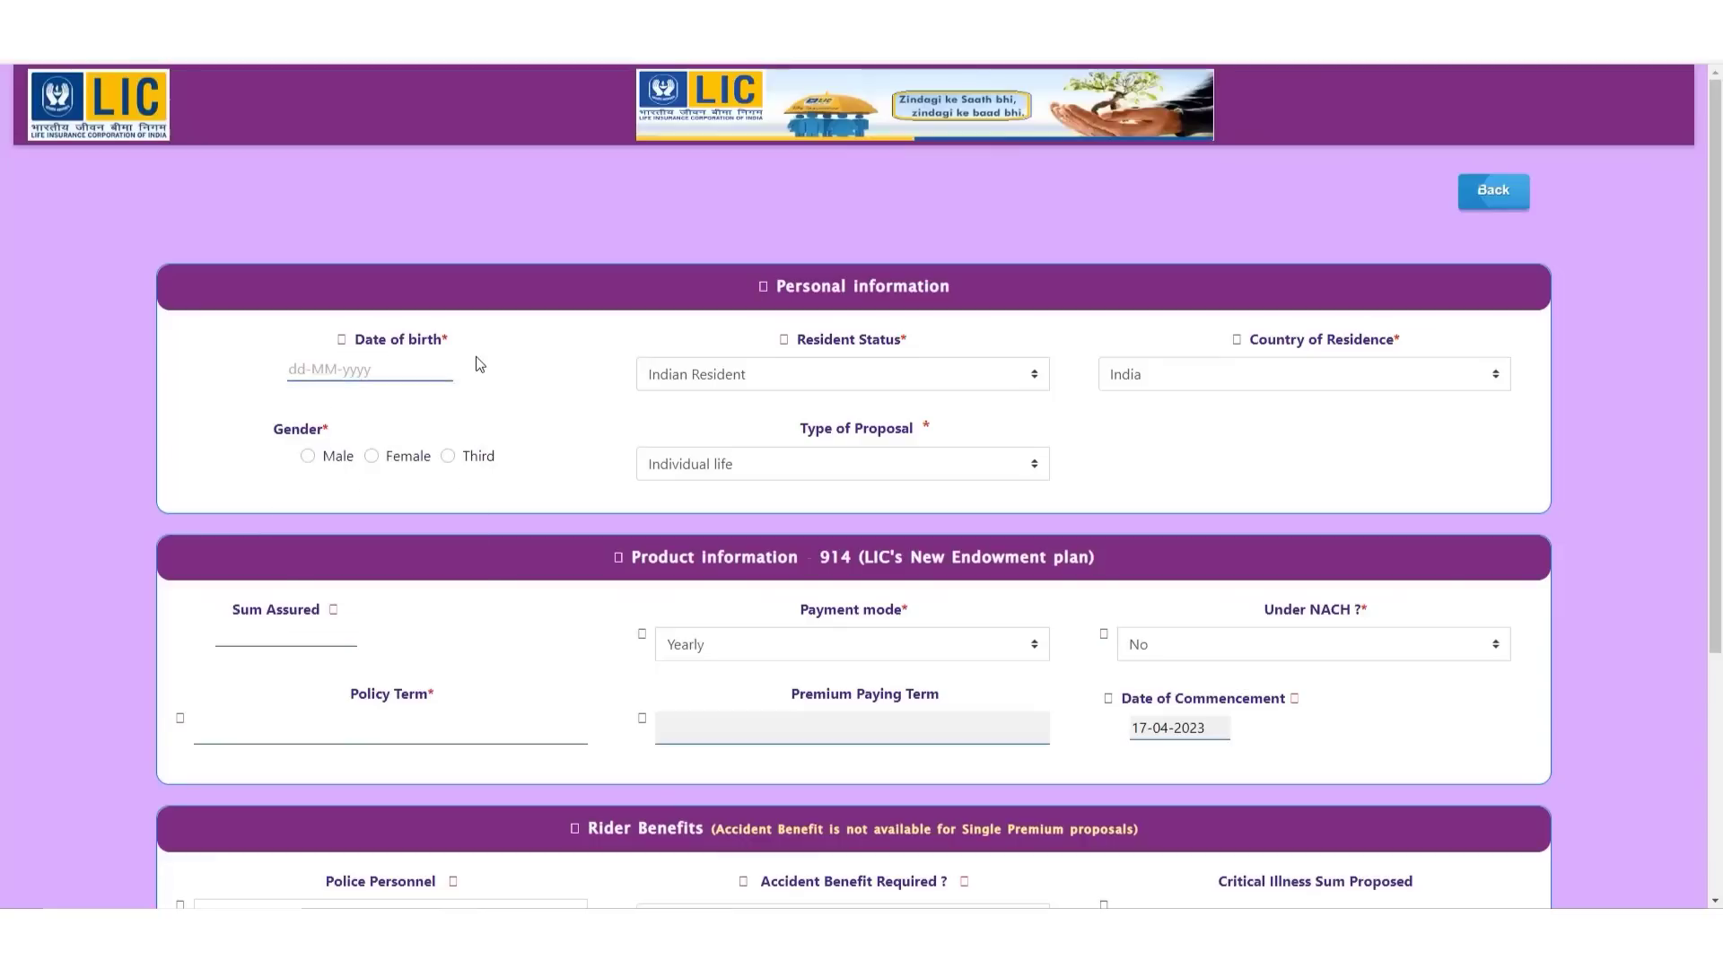
{"action": "left_click", "coordinate": [420, 377]}
{"action": "type", "text": "06-07-1997"}
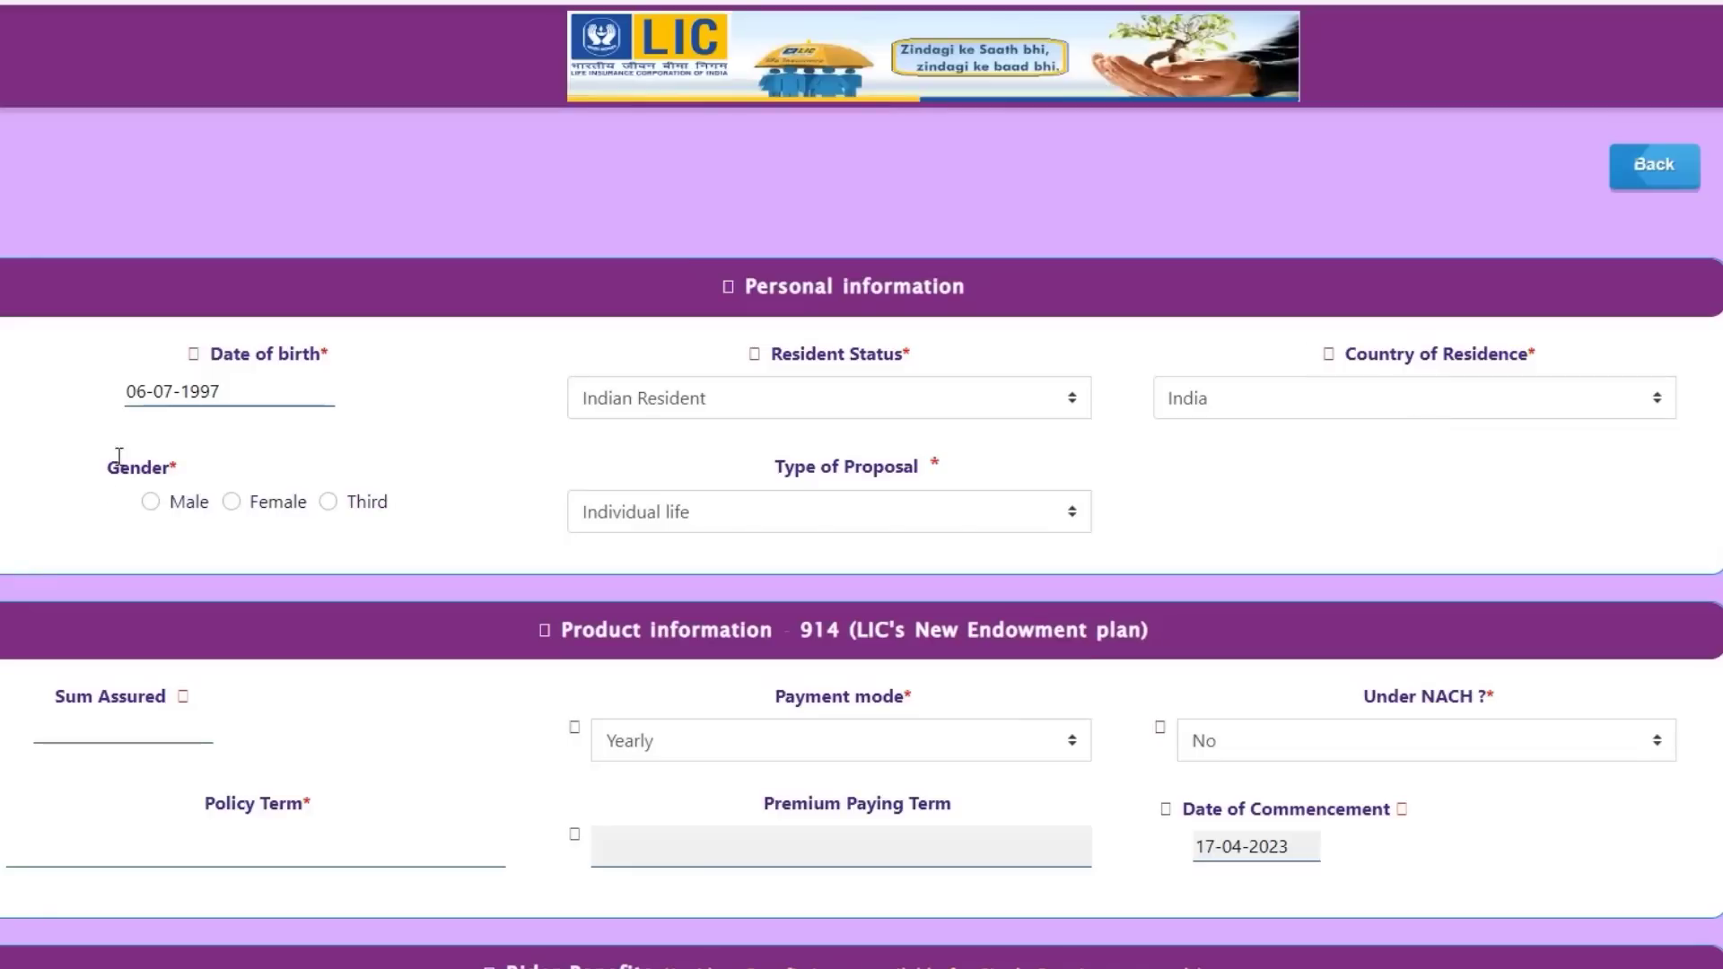
{"action": "left_click_drag", "start_coordinate": [110, 463], "coordinate": [175, 466]}
Set gender to Male, keep Individual proposal type, sum assured 100000 and Quarterly payment mode.
{"action": "left_click", "coordinate": [151, 501]}
{"action": "left_click", "coordinate": [913, 509]}
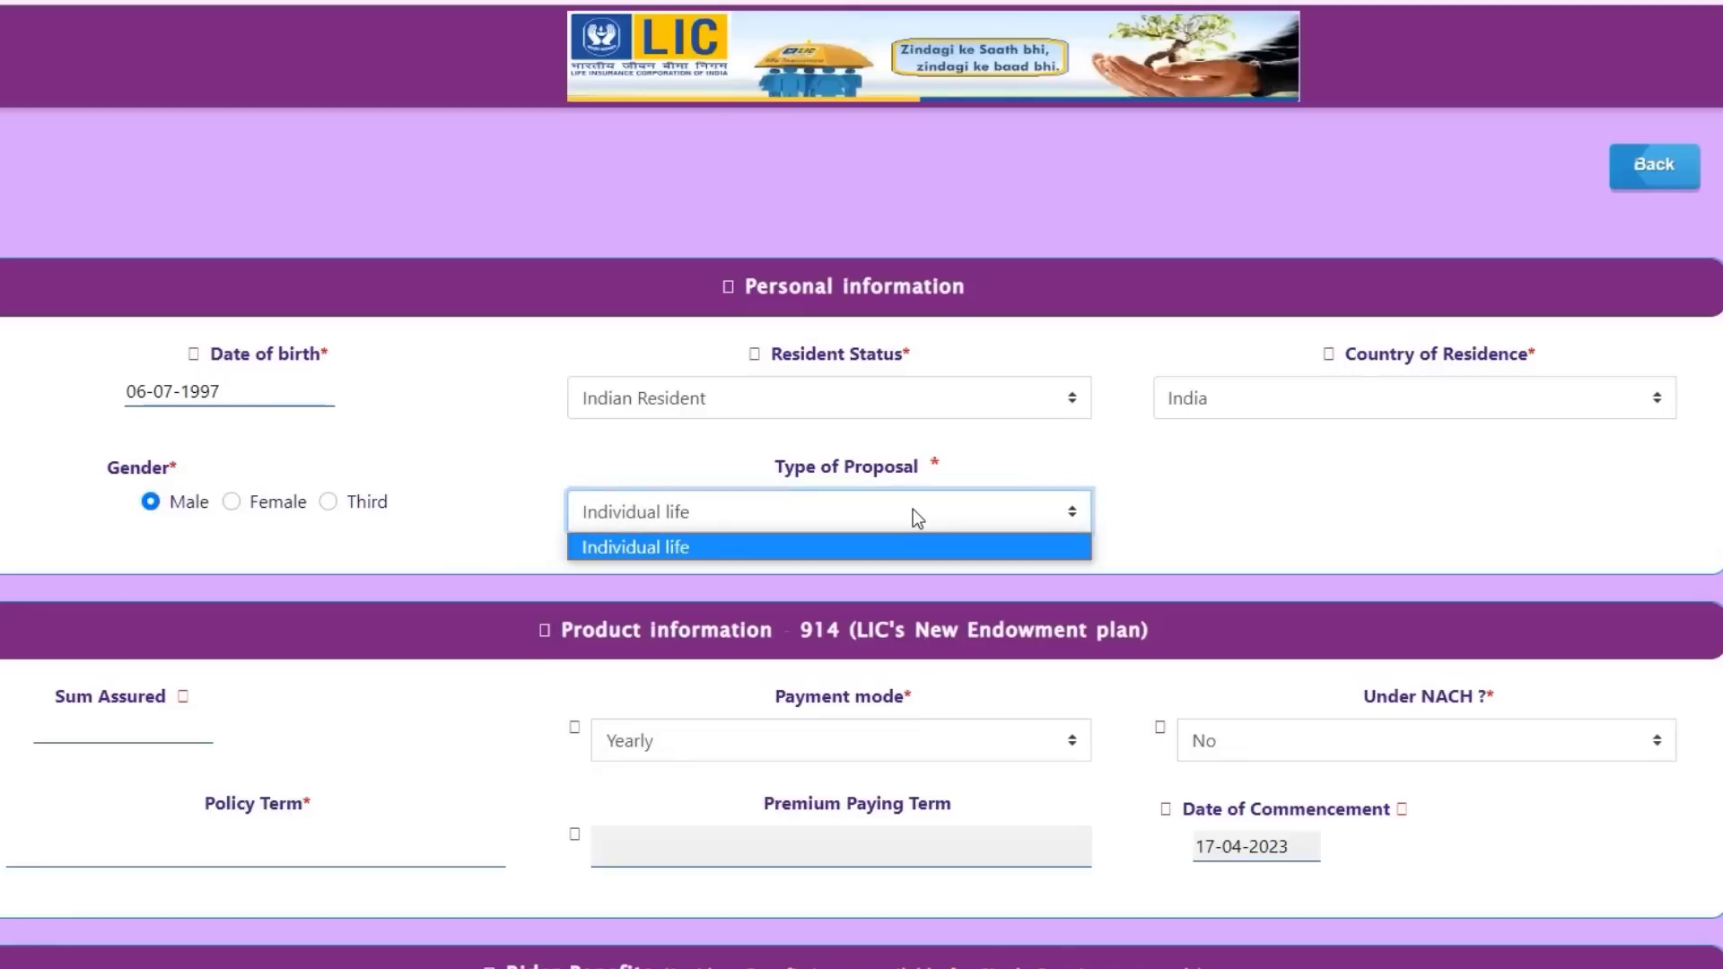
{"action": "left_click", "coordinate": [913, 509]}
{"action": "scroll", "coordinate": [854, 513], "scroll_direction": "down", "scroll_amount": 4}
{"action": "left_click", "coordinate": [112, 386]}
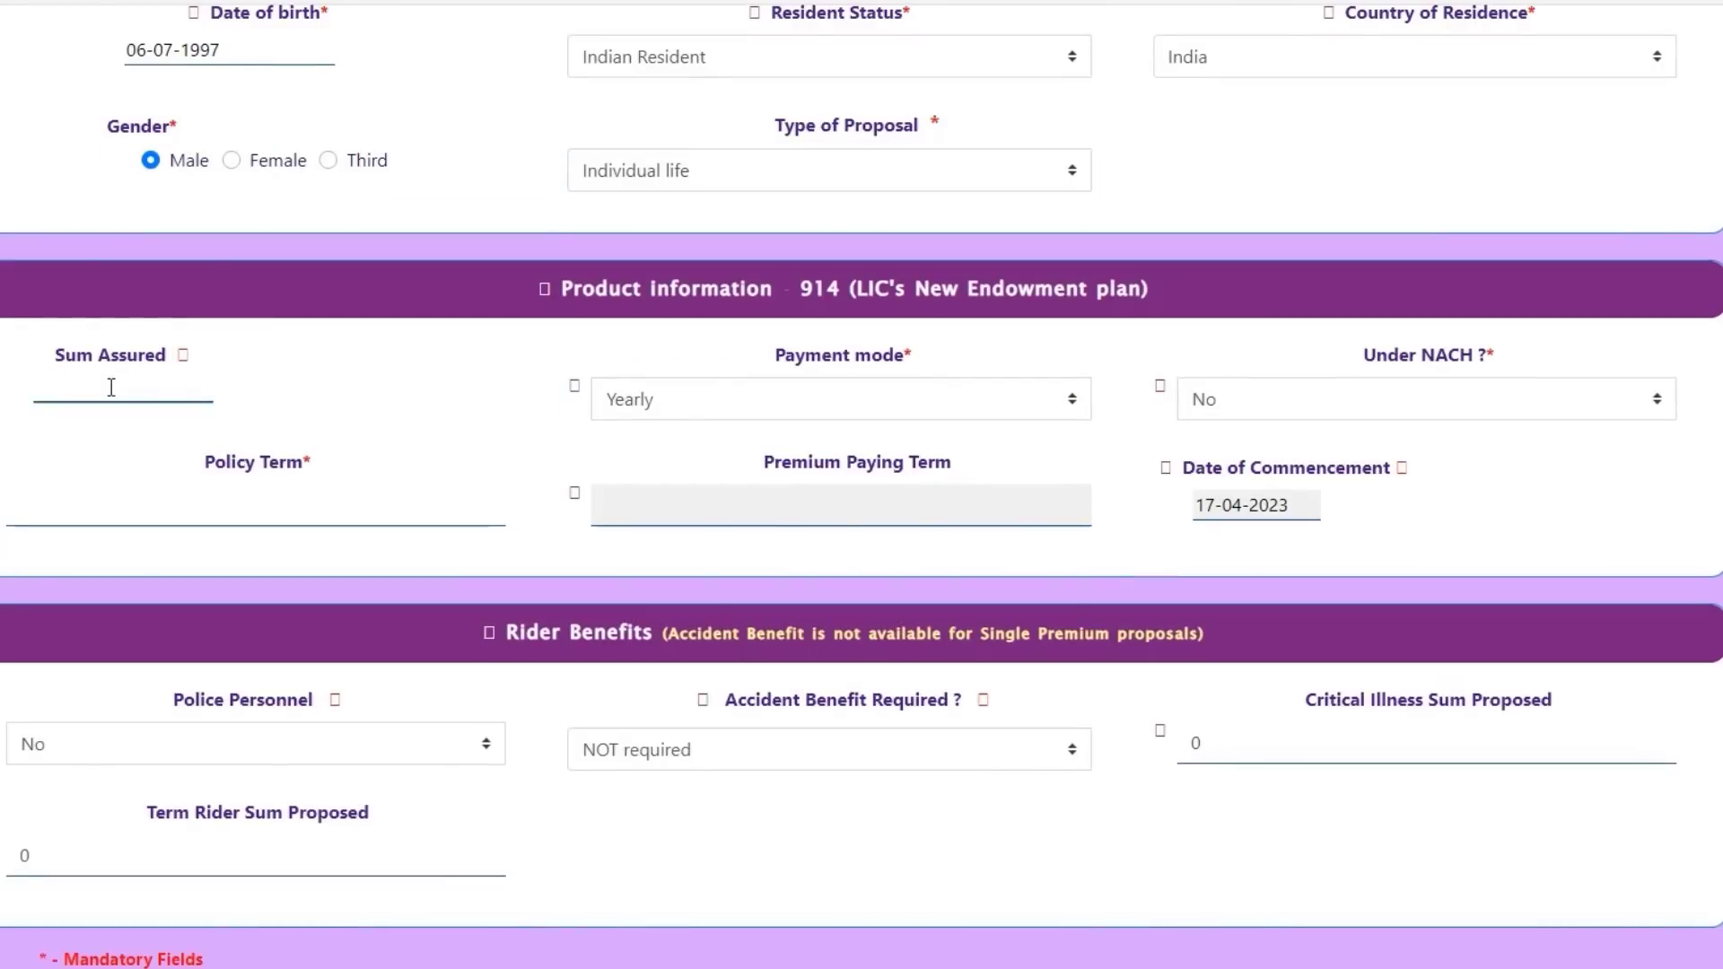
{"action": "type", "text": "1000"}
{"action": "type", "text": "00"}
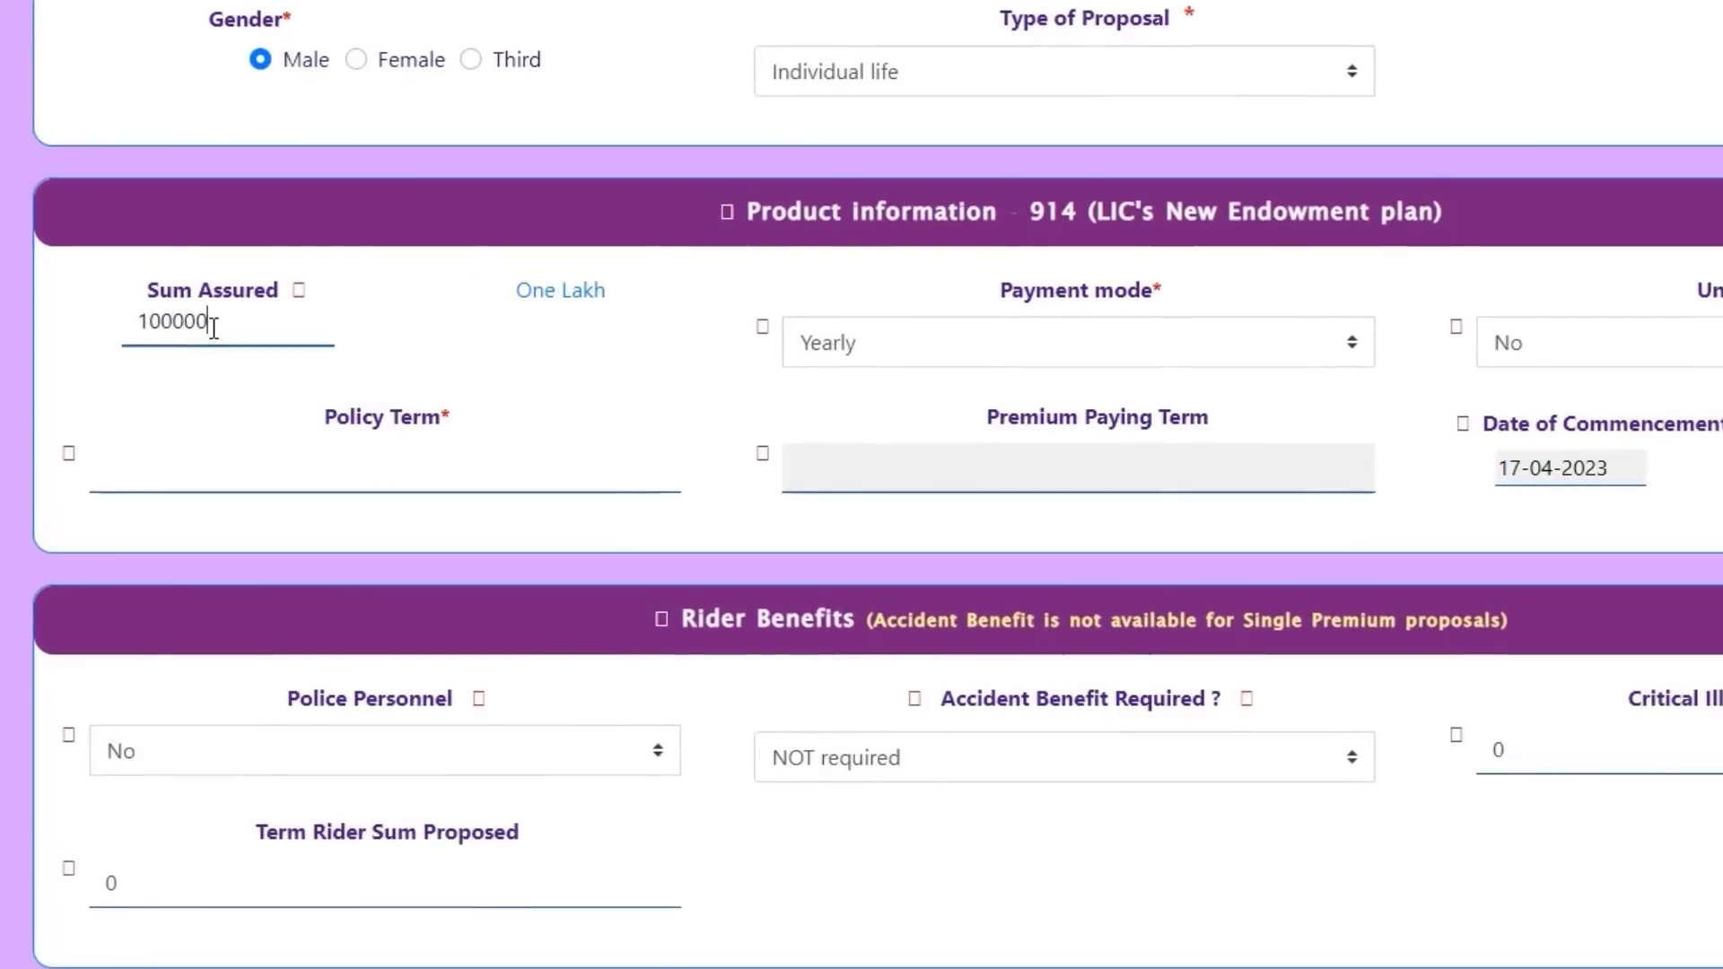
{"action": "left_click", "coordinate": [1046, 341]}
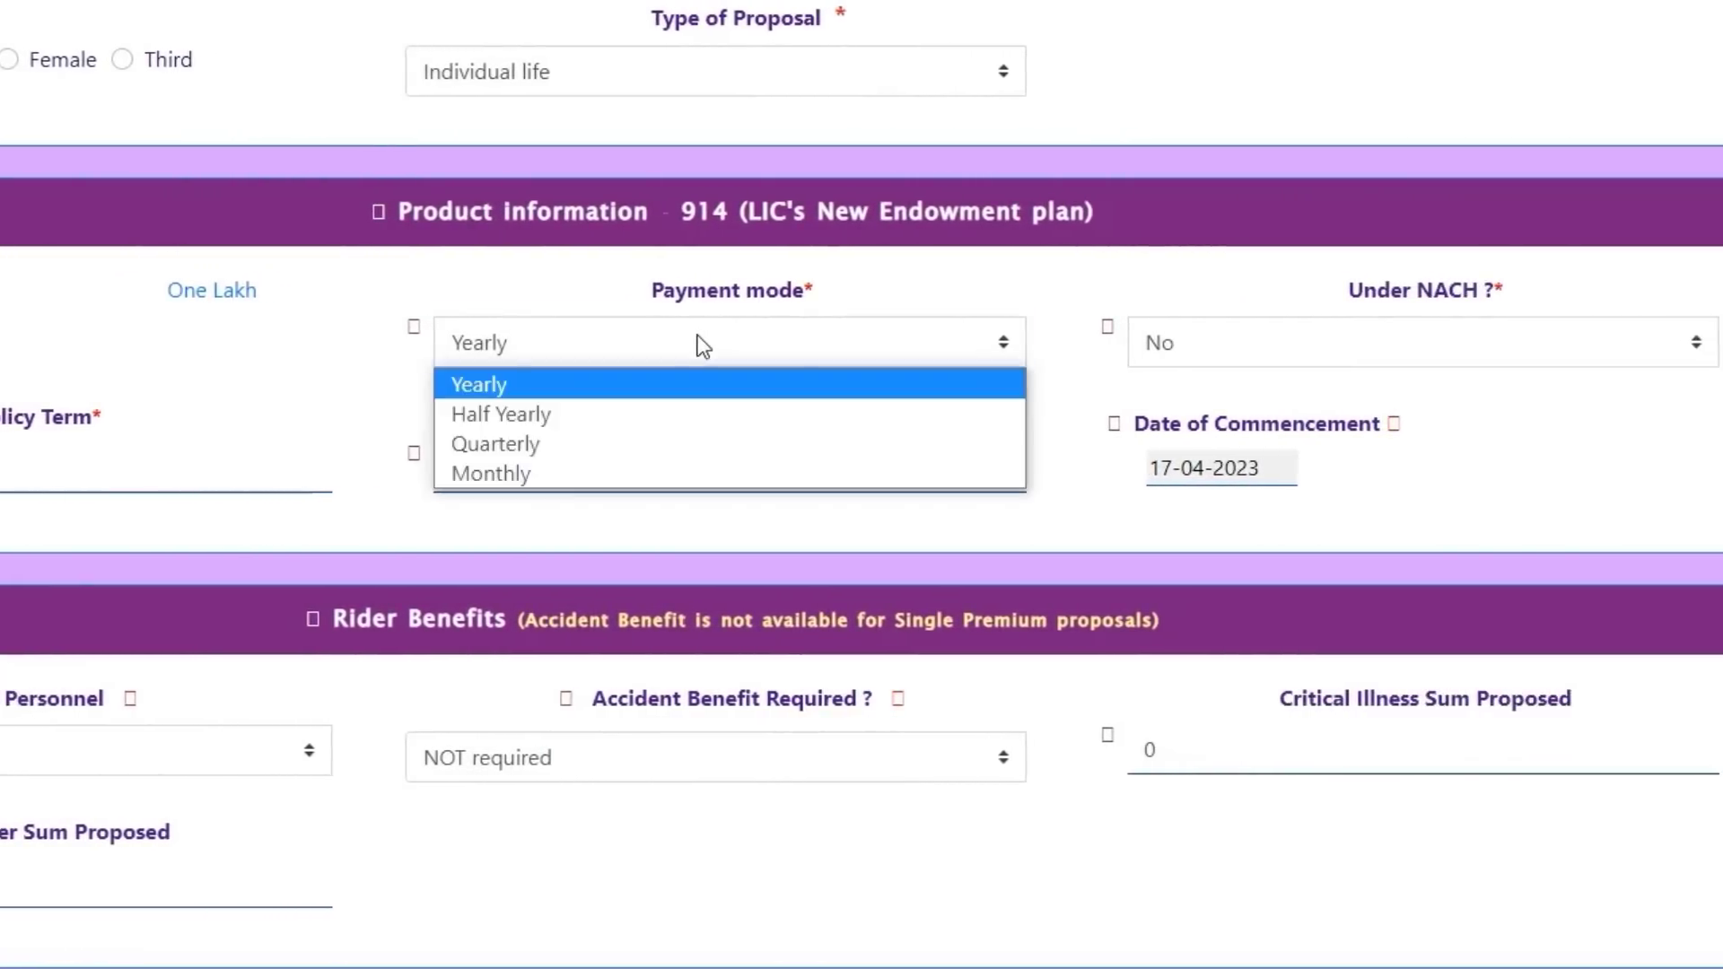
{"action": "left_click", "coordinate": [622, 448]}
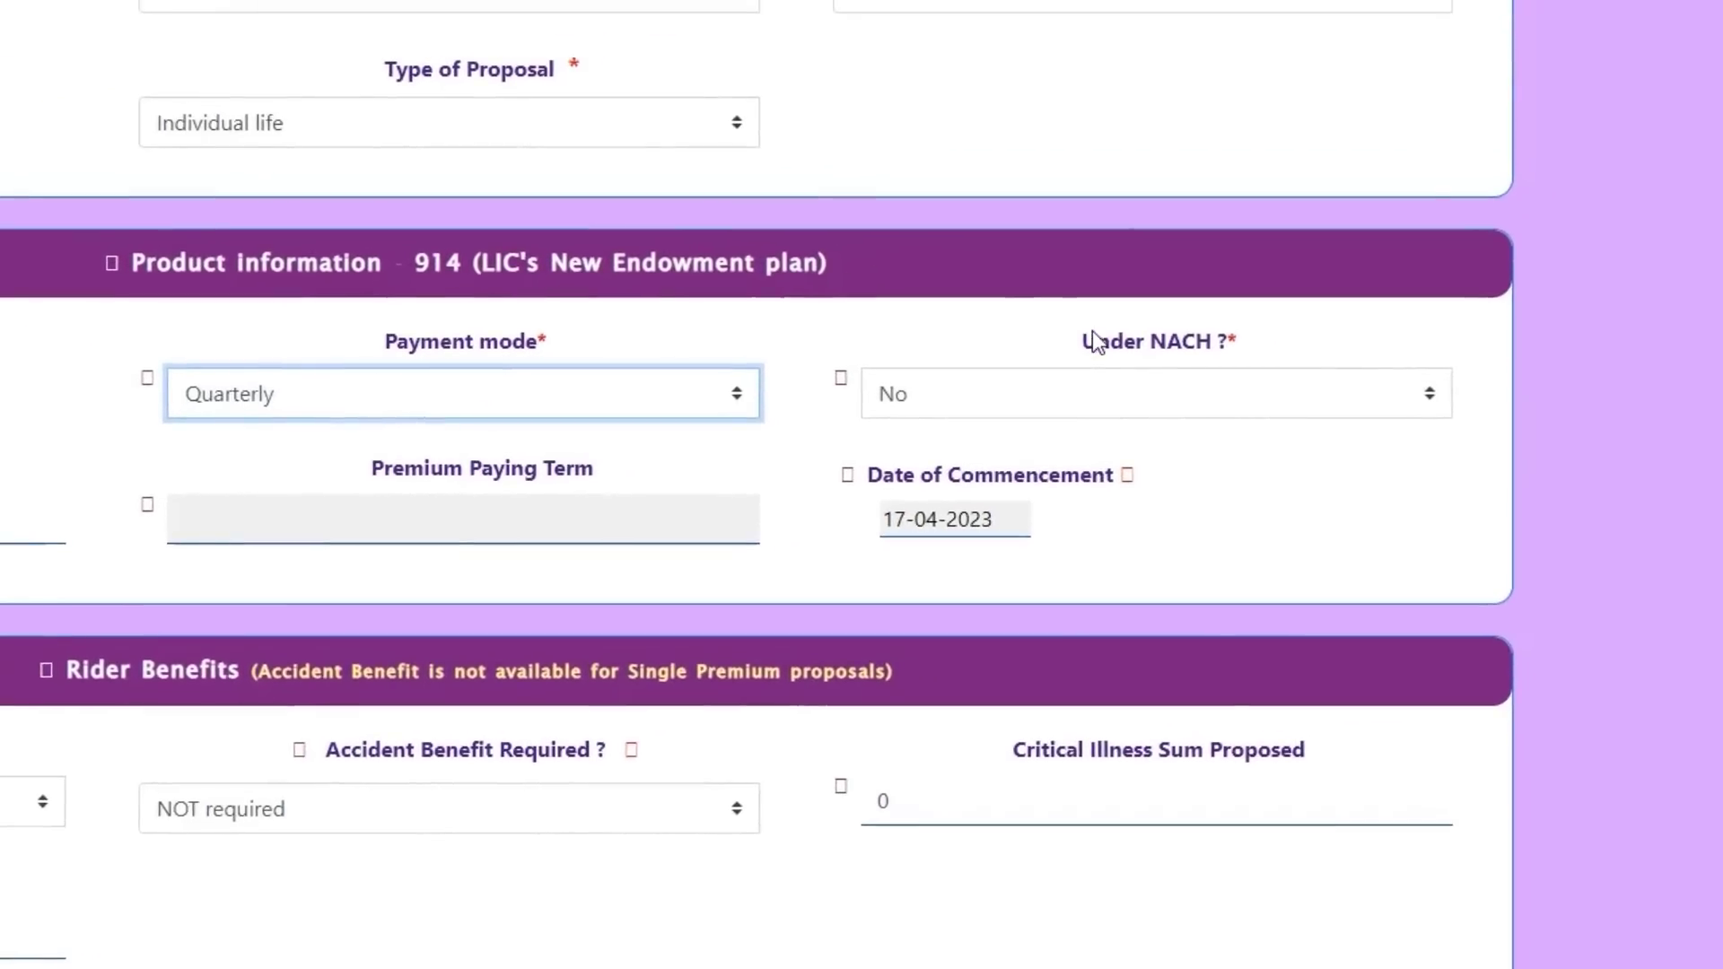
Leave the Under NACH option set to No after briefly trying Yes With 1 Due.
{"action": "left_click_drag", "start_coordinate": [1363, 290], "coordinate": [1445, 301]}
{"action": "left_click_drag", "start_coordinate": [1178, 350], "coordinate": [1242, 352]}
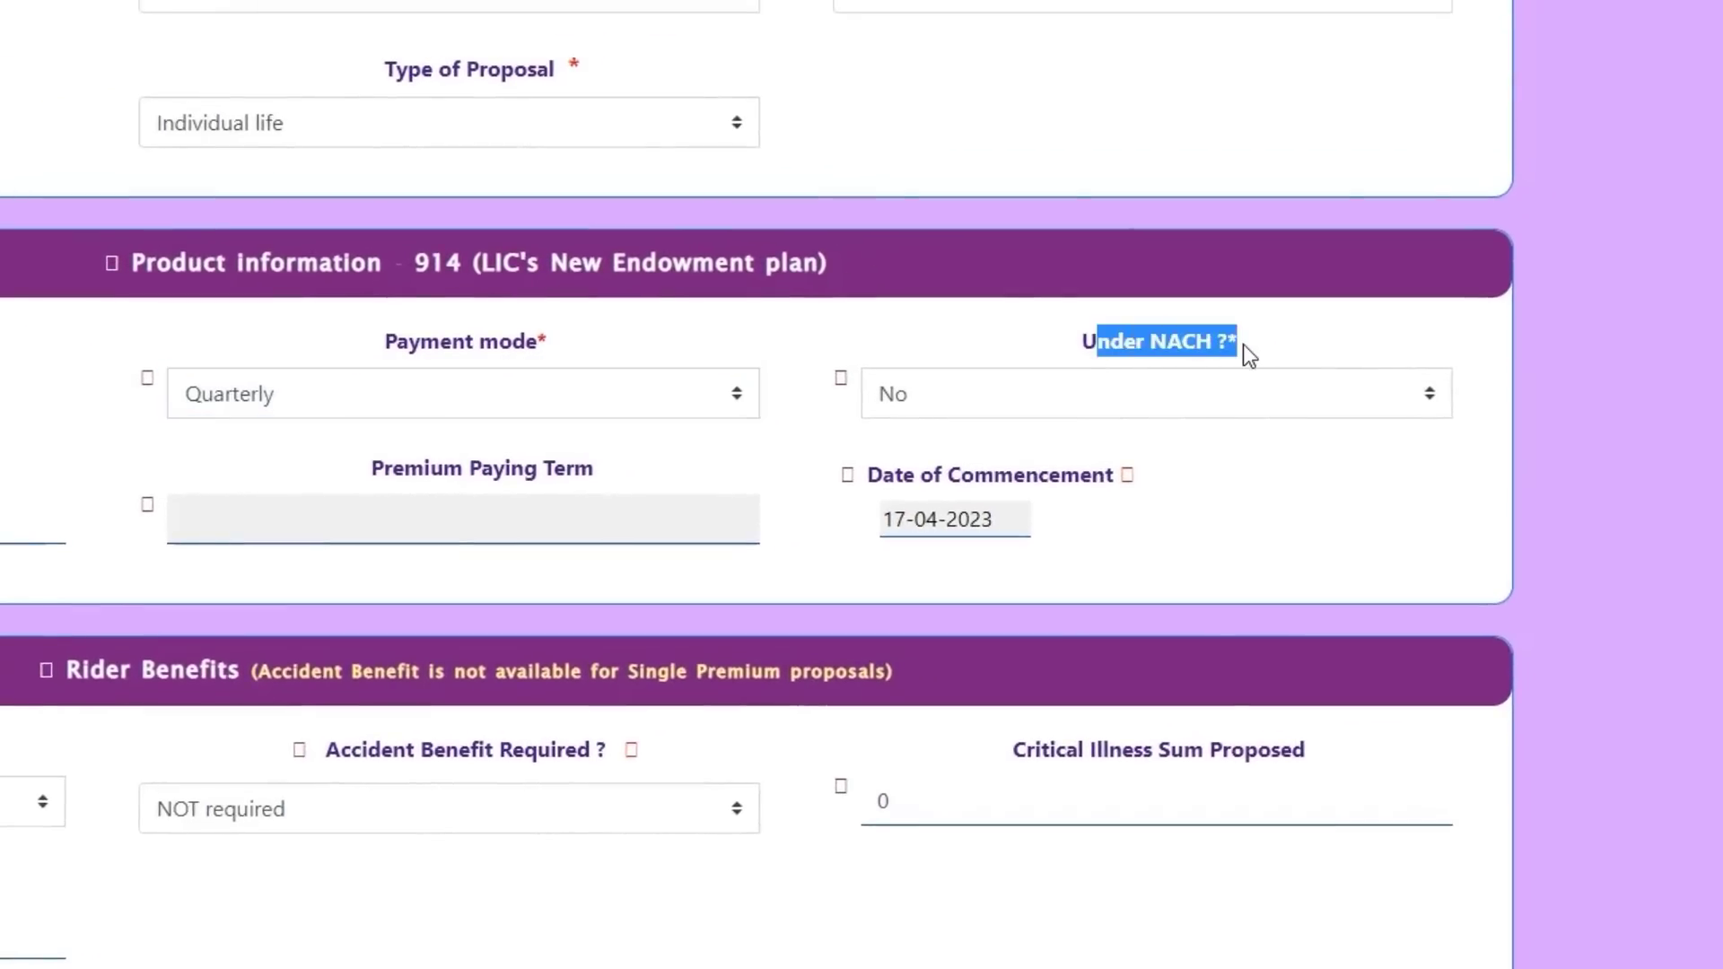
{"action": "left_click", "coordinate": [1229, 355]}
{"action": "left_click", "coordinate": [1088, 396]}
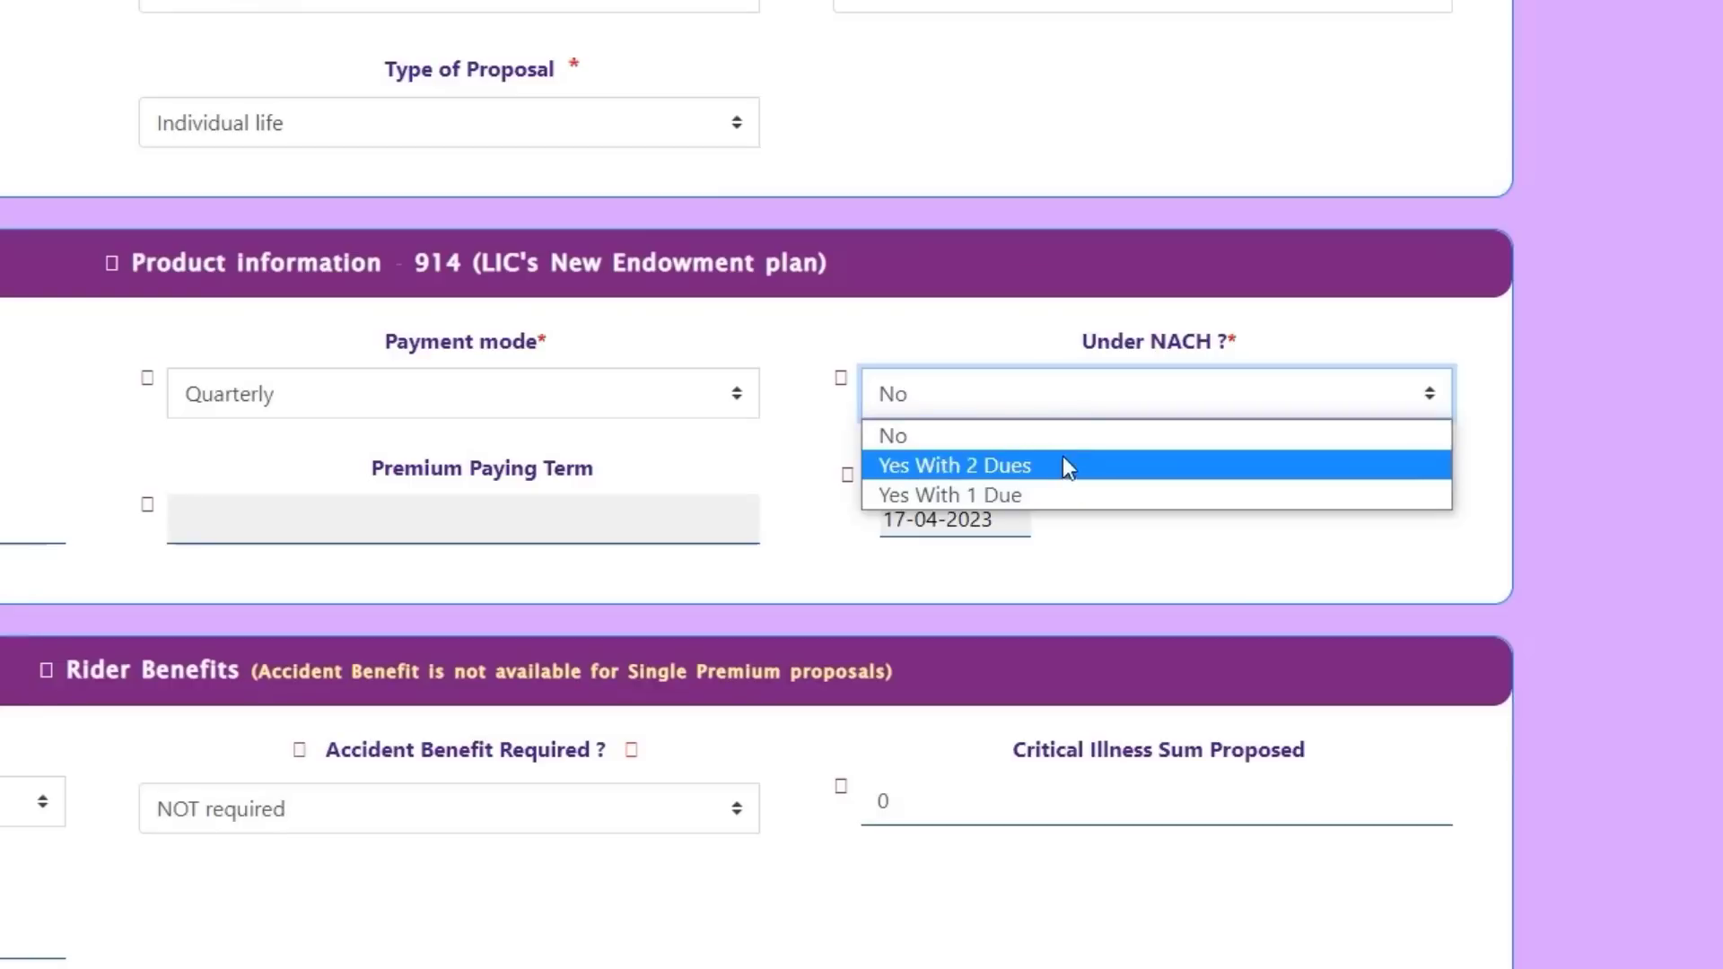
{"action": "left_click", "coordinate": [1068, 405]}
{"action": "left_click", "coordinate": [1018, 384]}
{"action": "left_click", "coordinate": [1009, 493]}
{"action": "left_click", "coordinate": [1032, 403]}
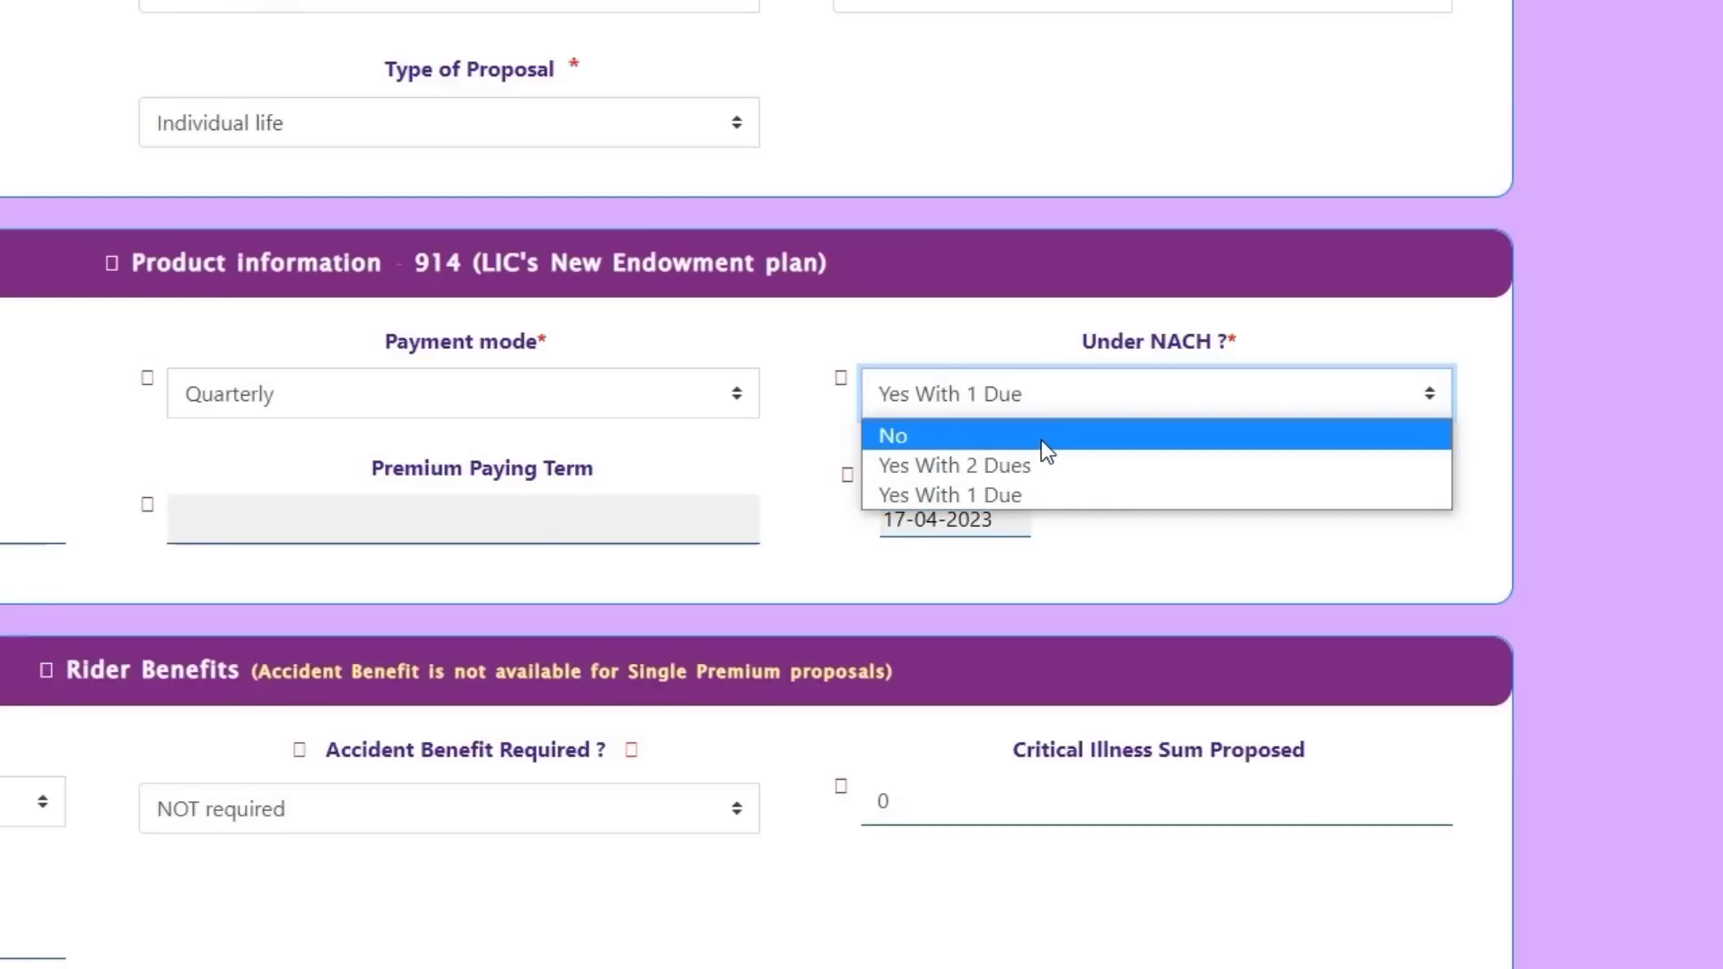
{"action": "left_click", "coordinate": [1041, 439]}
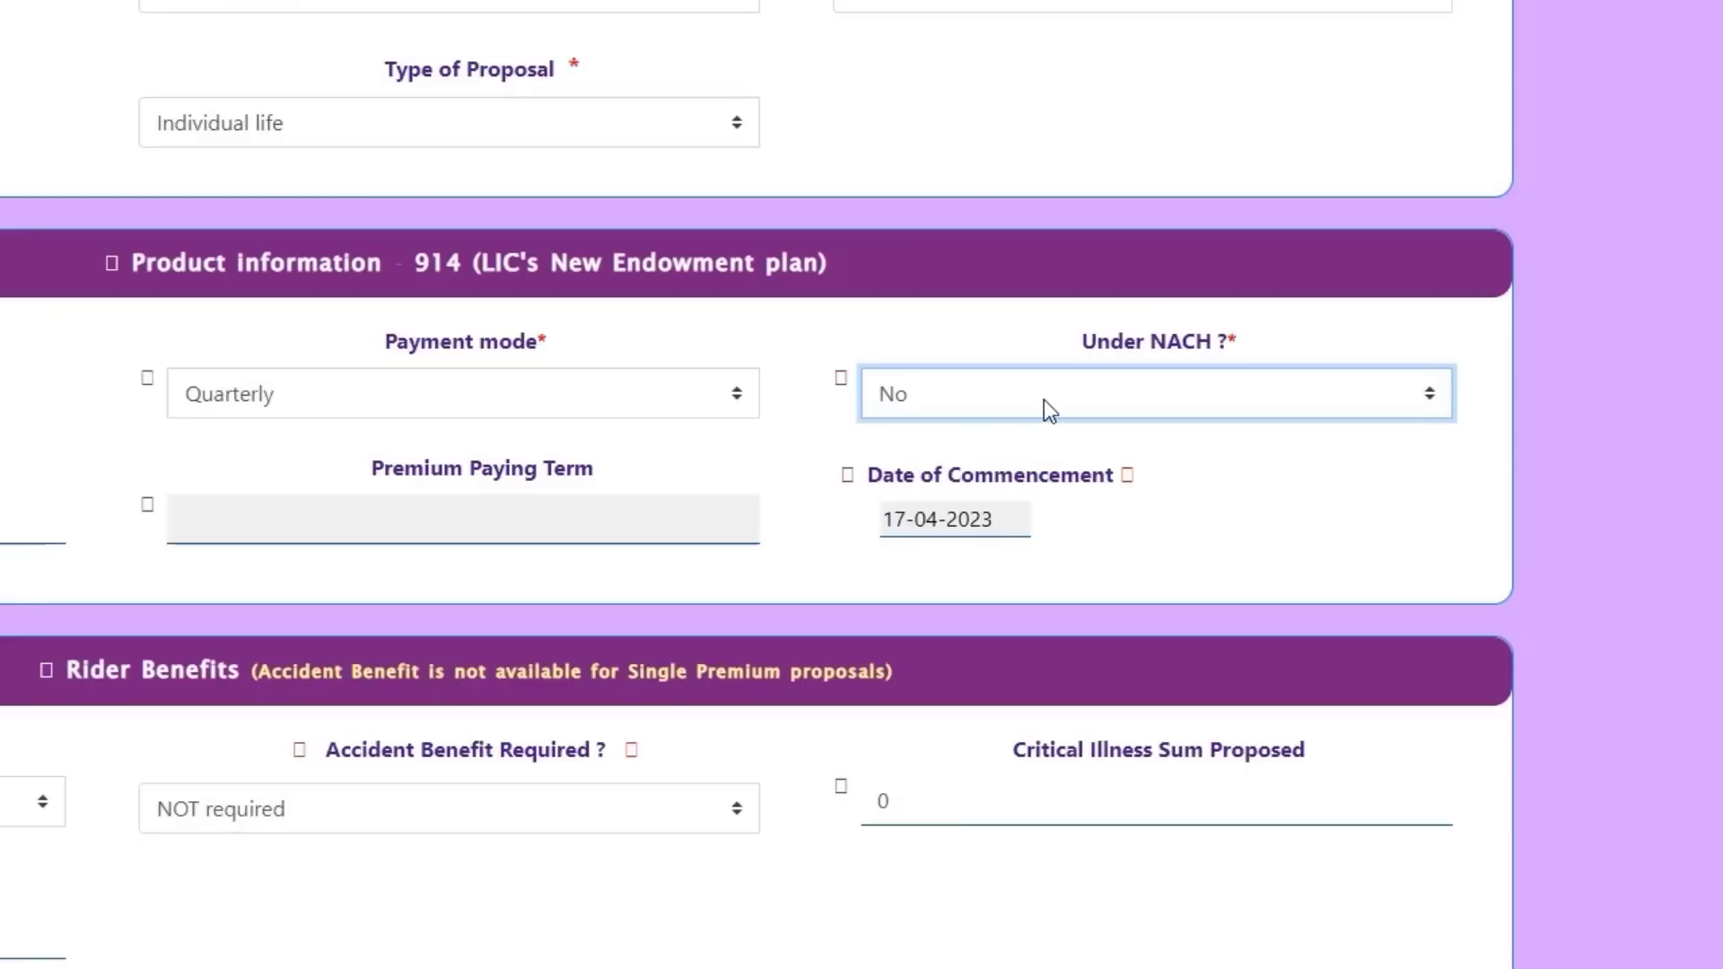
{"action": "left_click", "coordinate": [1042, 400]}
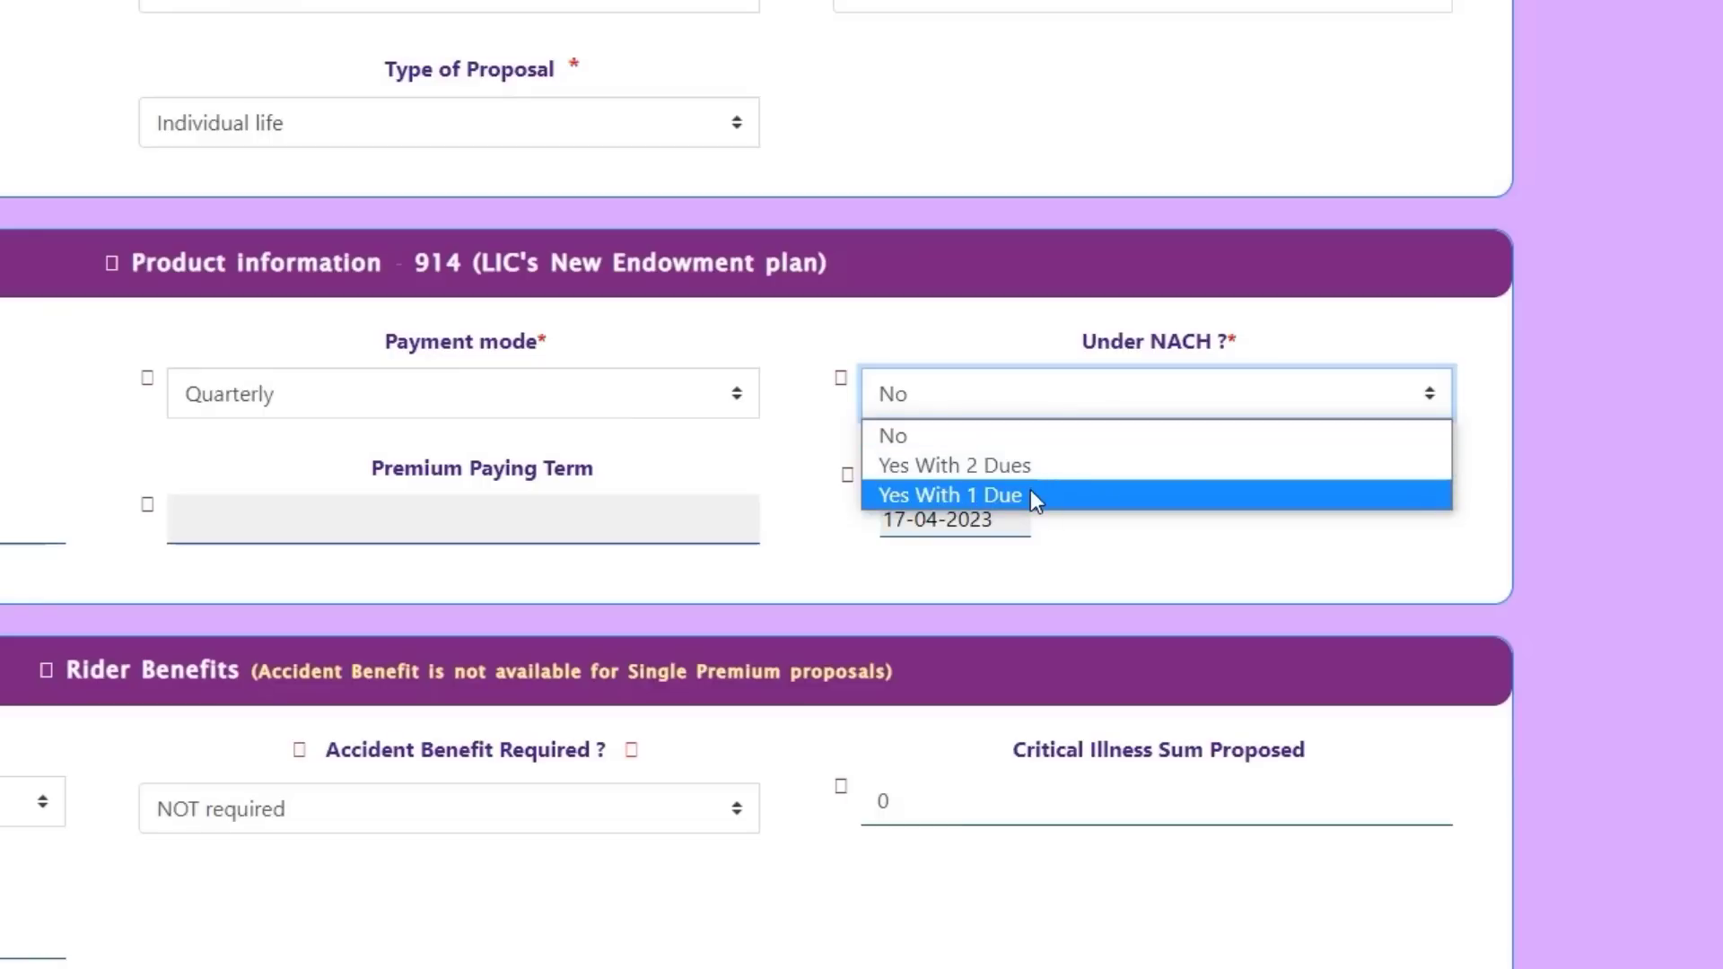
{"action": "left_click", "coordinate": [36, 520]}
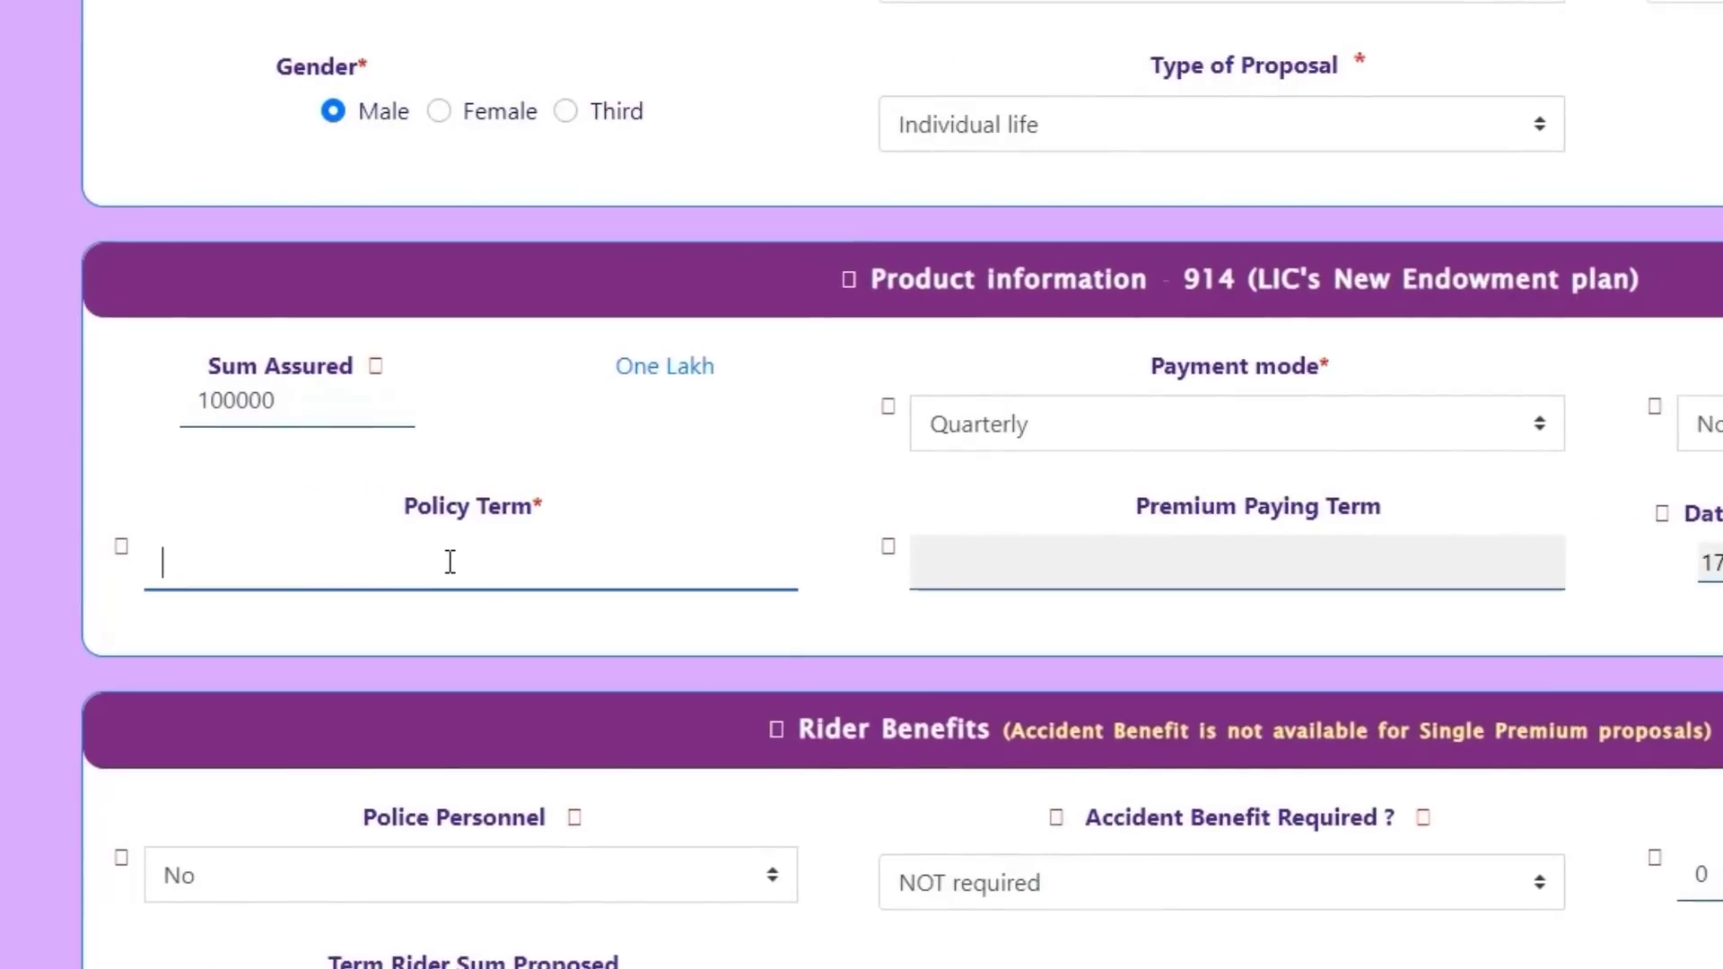
Enter a 21-year policy term so the premium paying term fills in.
{"action": "type", "text": "1"}
{"action": "key", "text": "BackSpace"}
{"action": "type", "text": "21"}
{"action": "left_click", "coordinate": [1071, 610]}
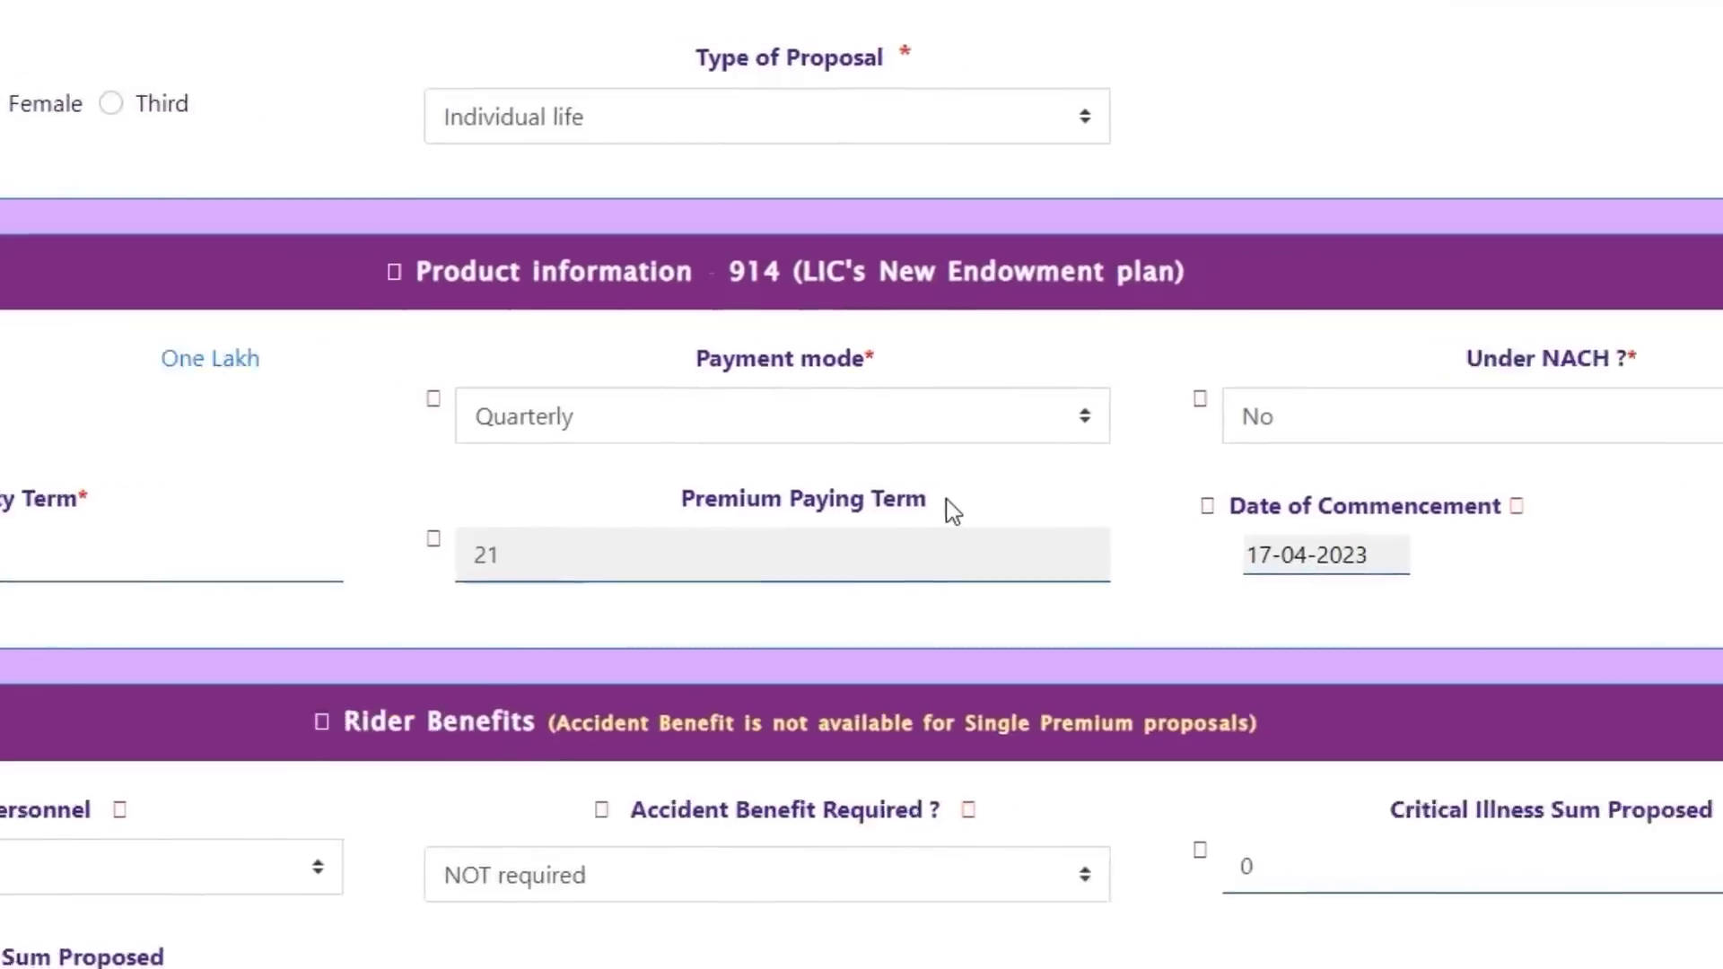
Change the date of commencement from 17-04-2023 to 16-04-2023.
{"action": "left_click_drag", "start_coordinate": [1250, 502], "coordinate": [1122, 523]}
{"action": "left_click", "coordinate": [1071, 512]}
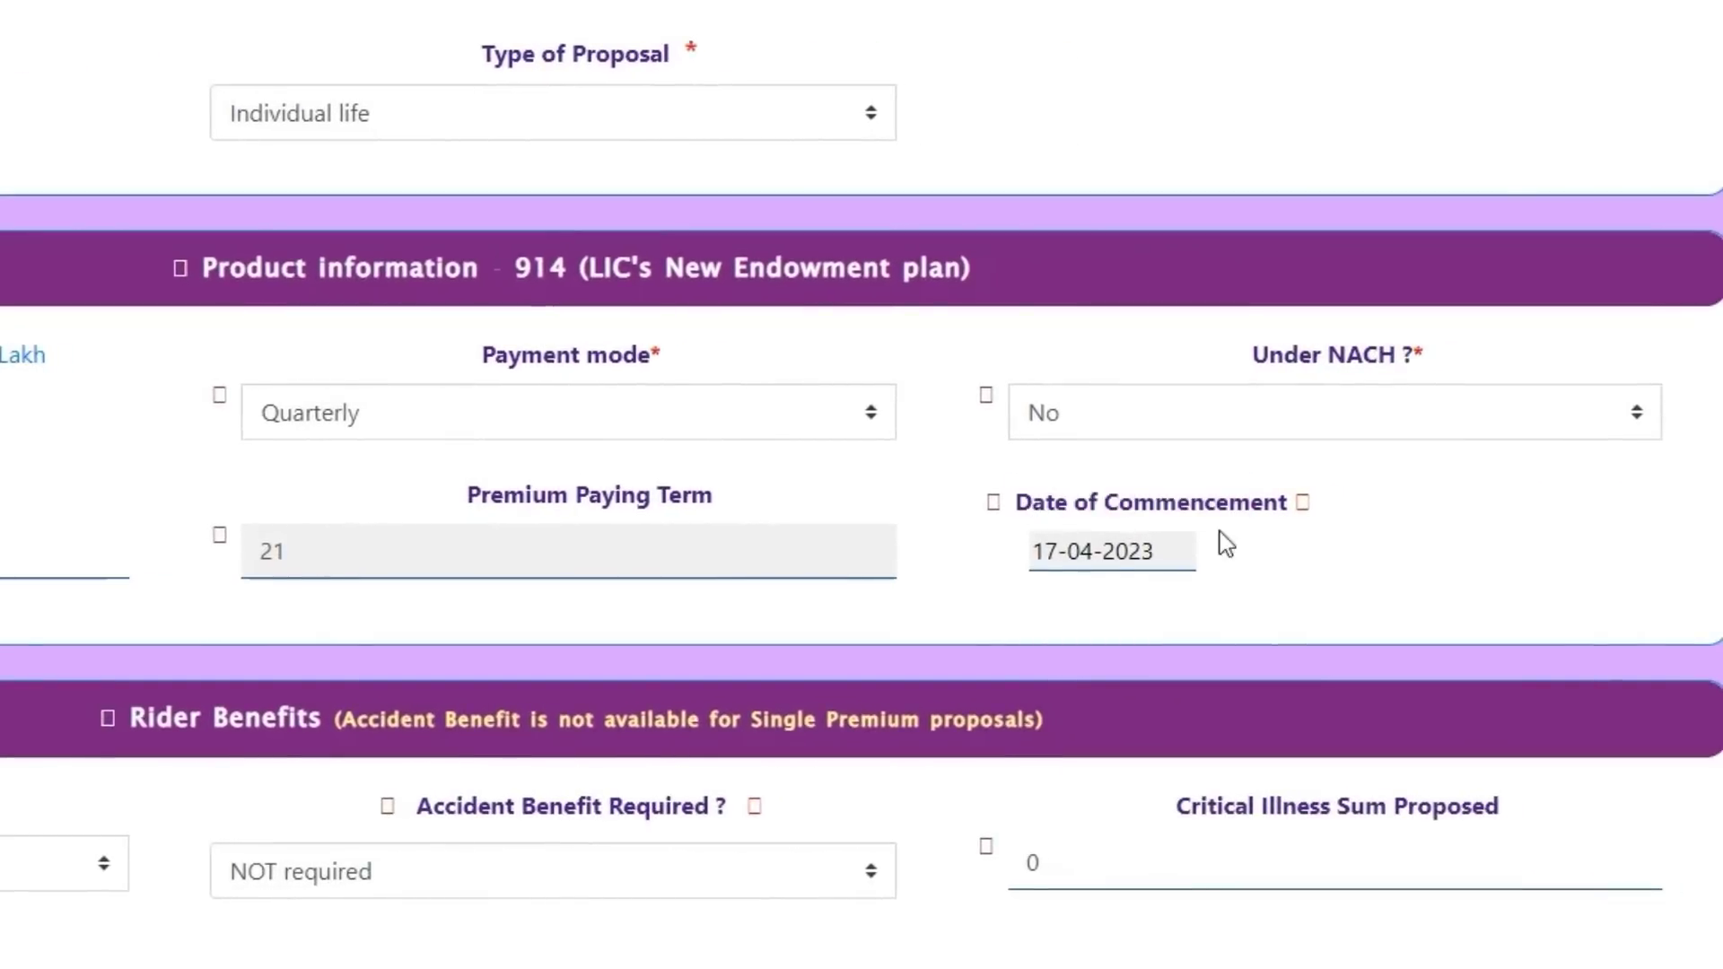
{"action": "left_click", "coordinate": [1066, 553]}
{"action": "left_click_drag", "start_coordinate": [1043, 551], "coordinate": [1051, 551]}
{"action": "type", "text": "6"}
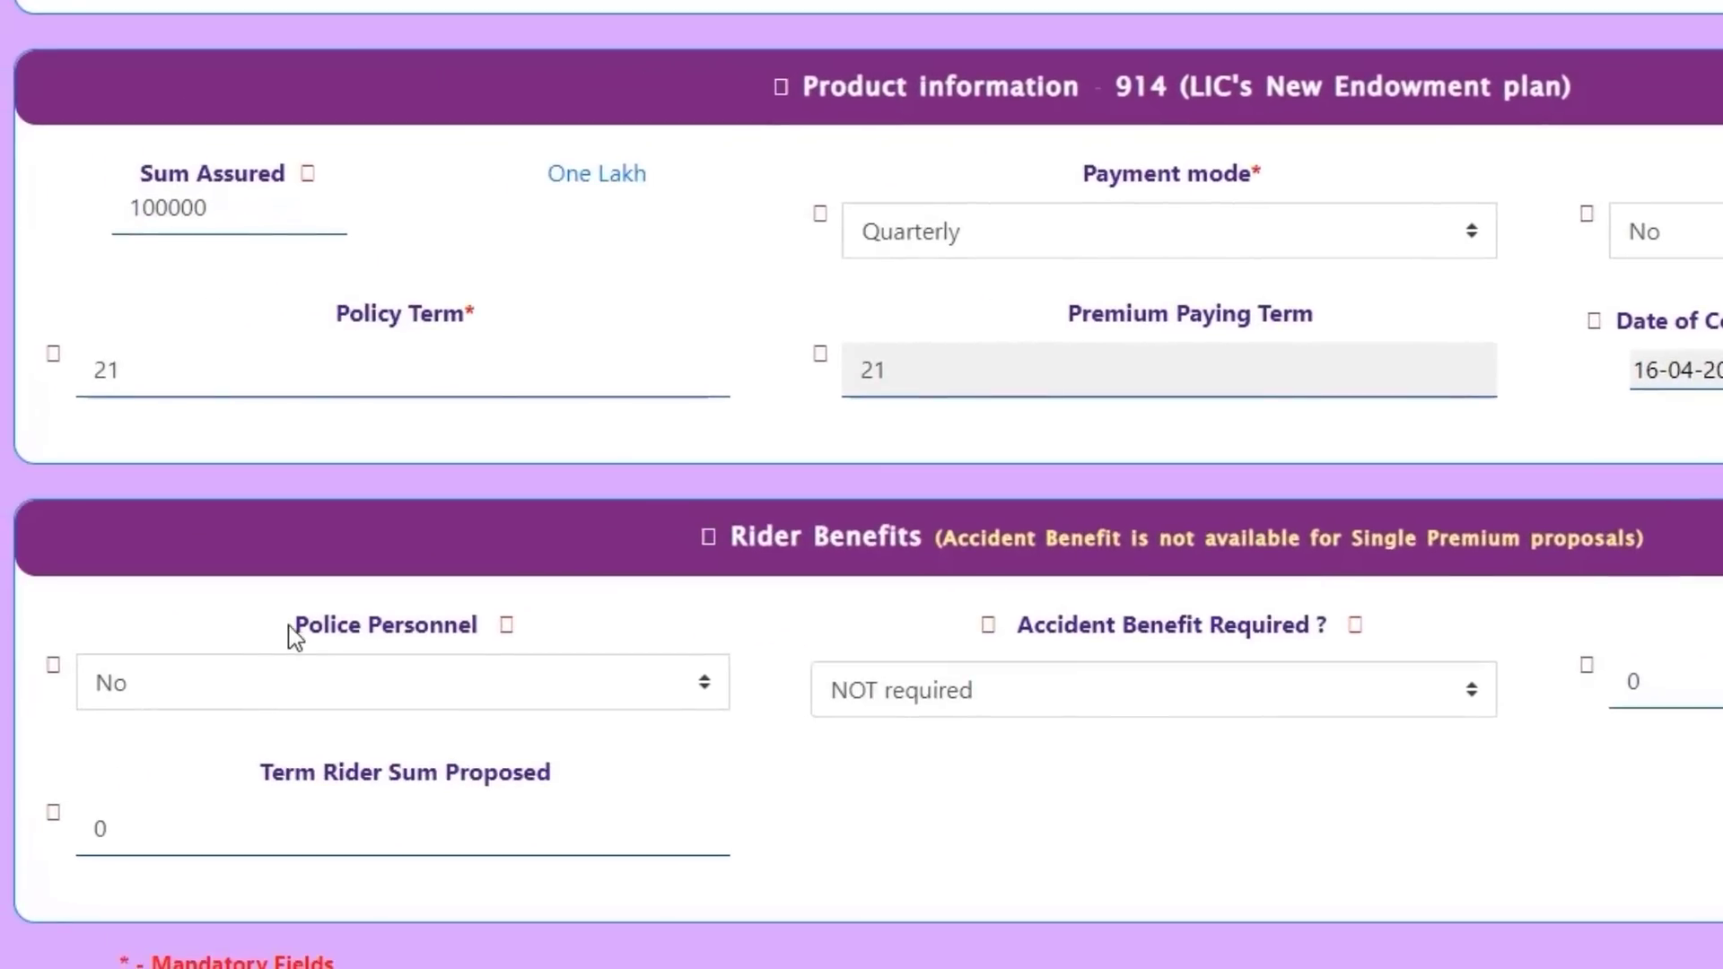
Keep the police personnel option set to No.
{"action": "left_click_drag", "start_coordinate": [295, 637], "coordinate": [473, 643]}
{"action": "left_click", "coordinate": [445, 642]}
{"action": "left_click_drag", "start_coordinate": [294, 628], "coordinate": [461, 628]}
{"action": "left_click", "coordinate": [429, 684]}
{"action": "left_click", "coordinate": [470, 682]}
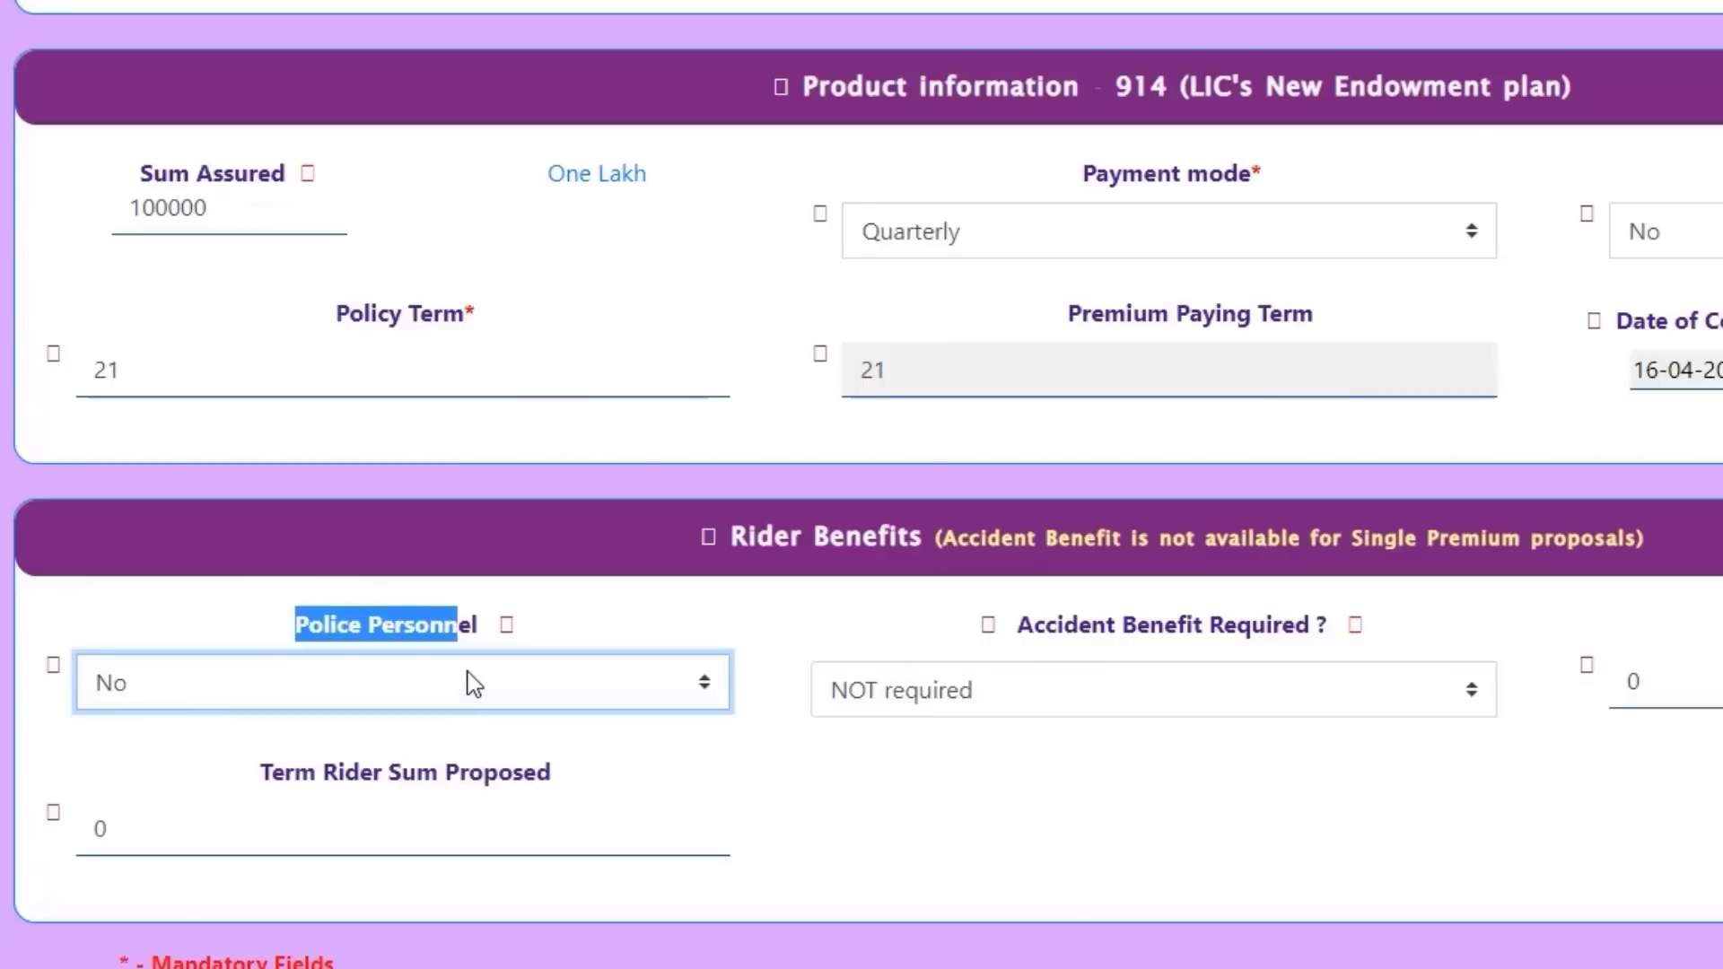
{"action": "left_click", "coordinate": [806, 619]}
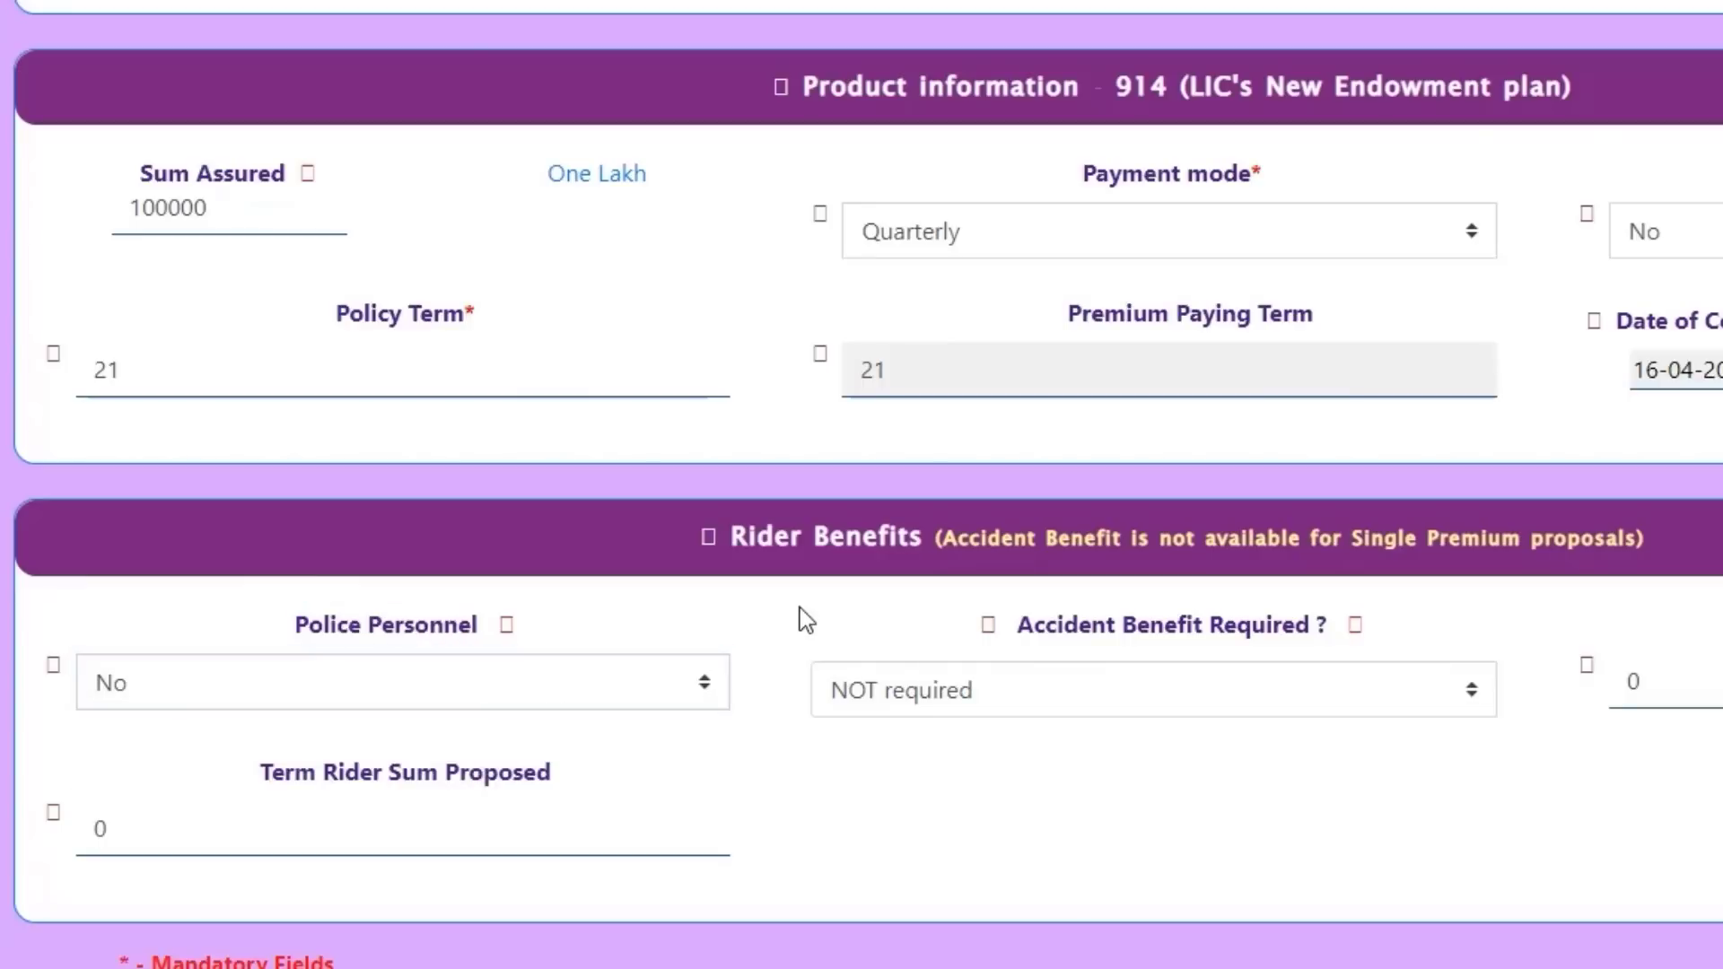
{"action": "left_click", "coordinate": [1188, 693]}
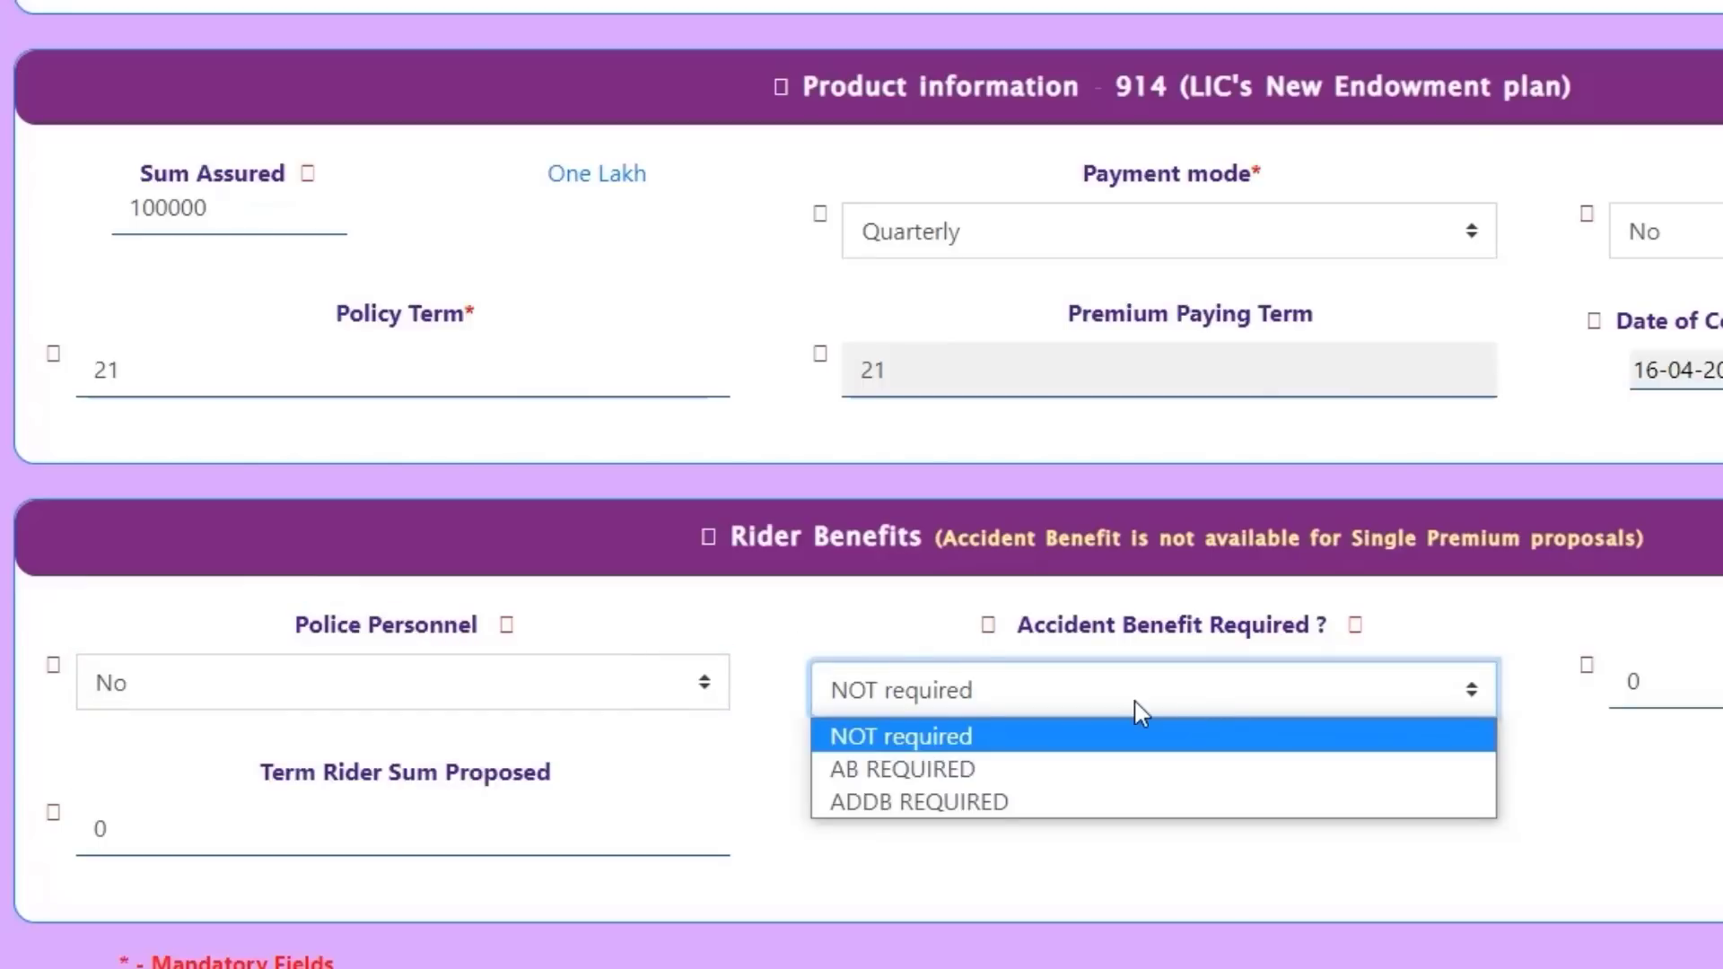
Choose AB REQUIRED with rider sum 100000 and calculate the premium, totalling 1286.
{"action": "left_click", "coordinate": [1067, 771]}
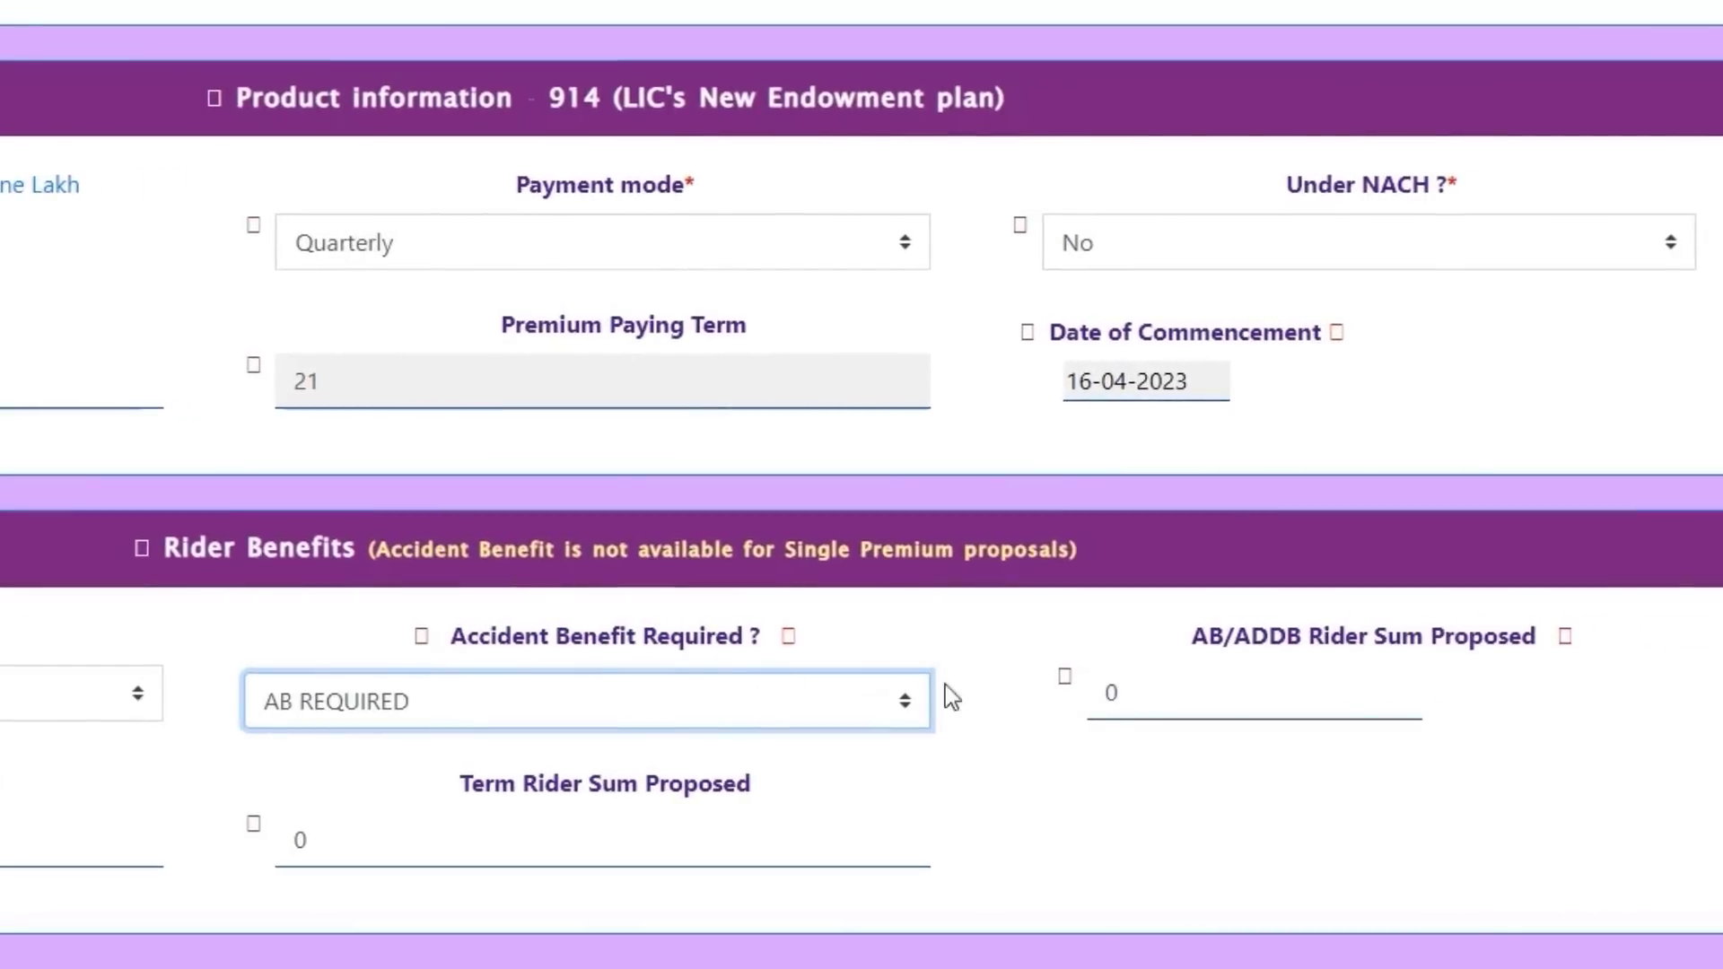
{"action": "double_click", "coordinate": [1114, 706]}
{"action": "type", "text": "100000"}
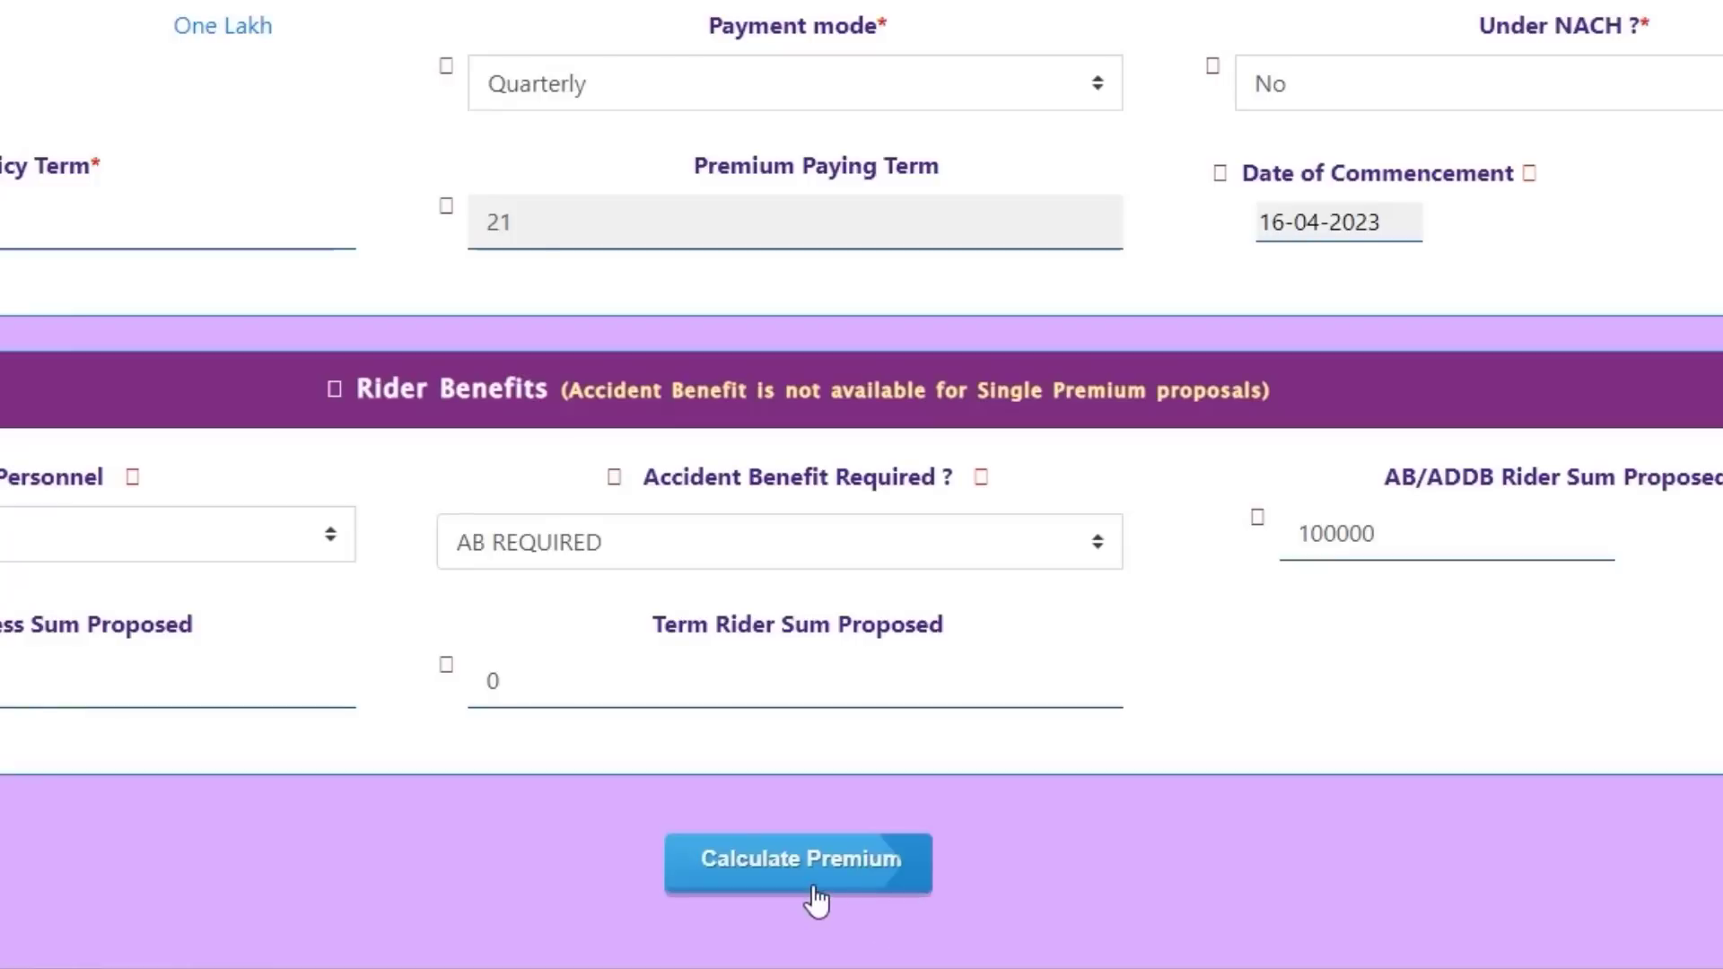
{"action": "left_click", "coordinate": [821, 882]}
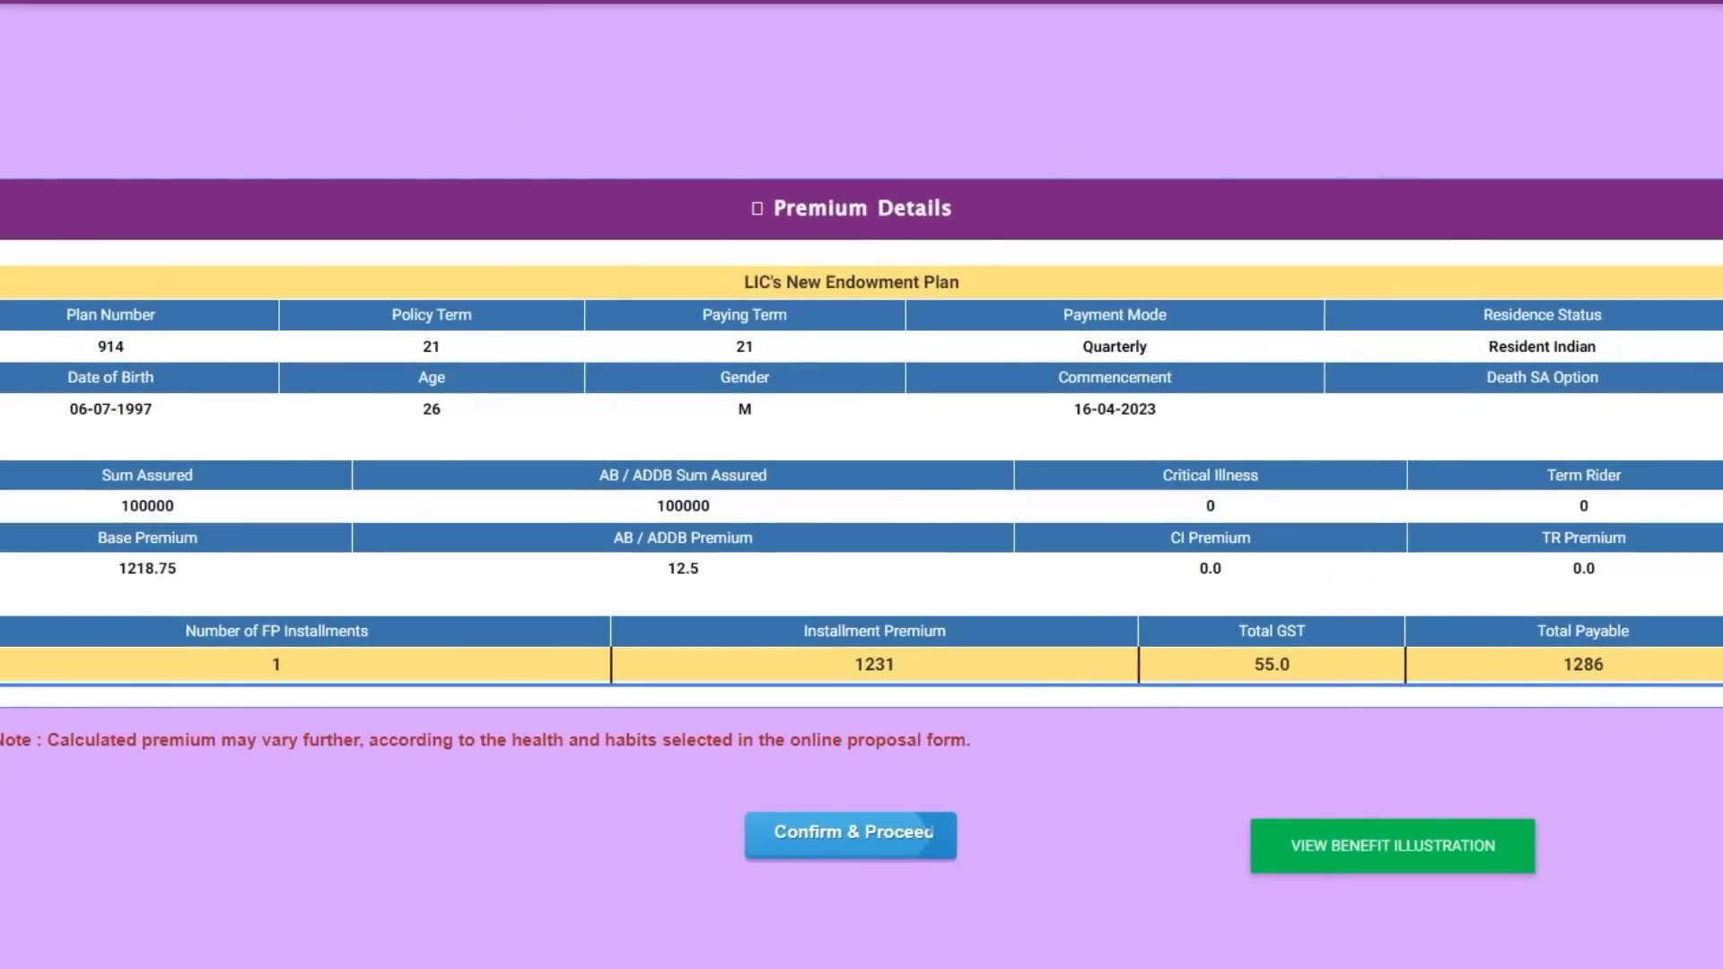
{"action": "left_click", "coordinate": [1364, 863]}
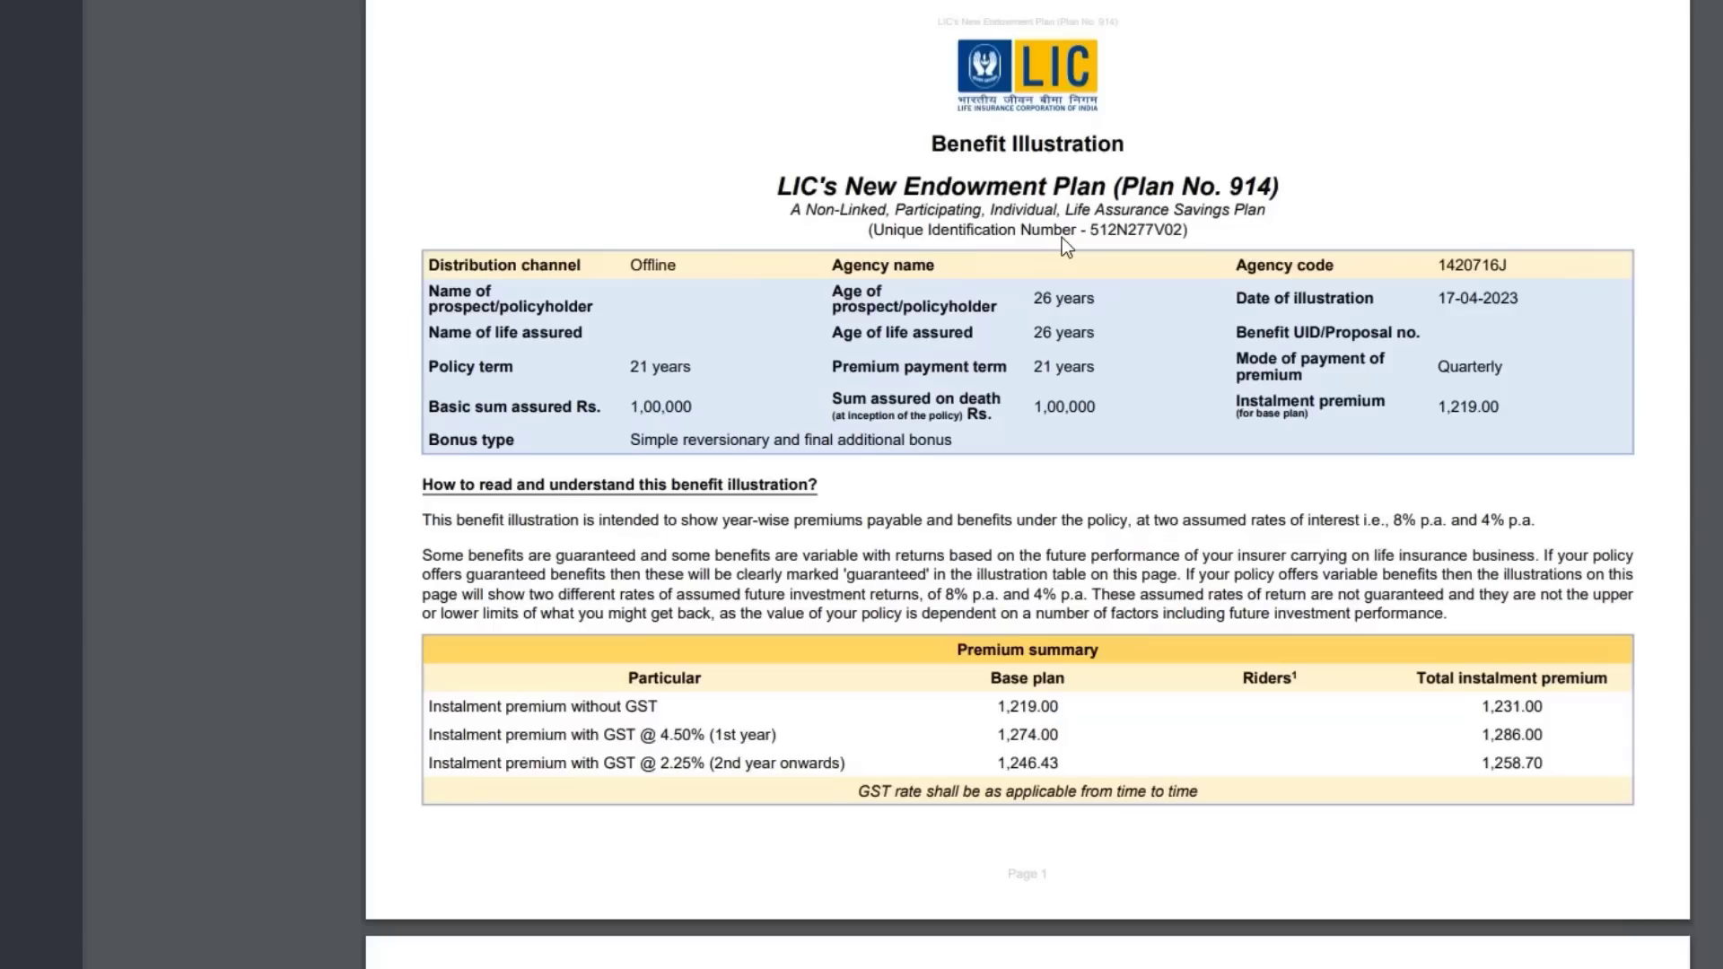
{"action": "scroll", "coordinate": [1062, 237], "scroll_direction": "down", "scroll_amount": 20}
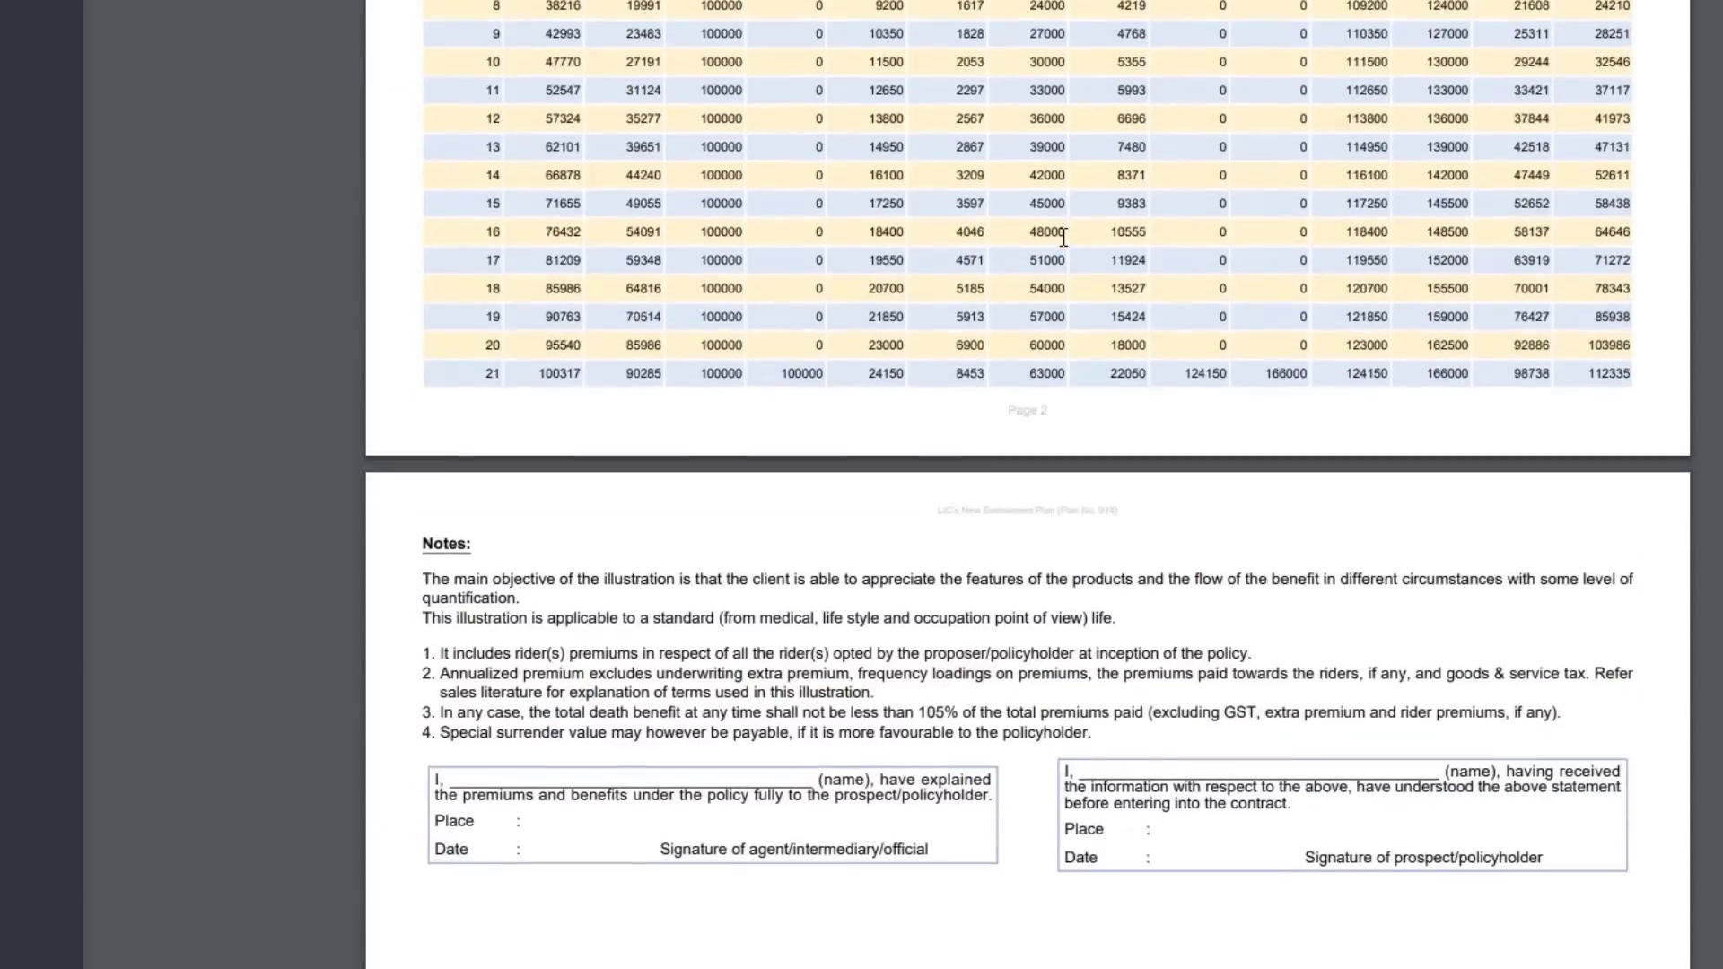
{"action": "scroll", "coordinate": [1062, 237], "scroll_direction": "up", "scroll_amount": 20}
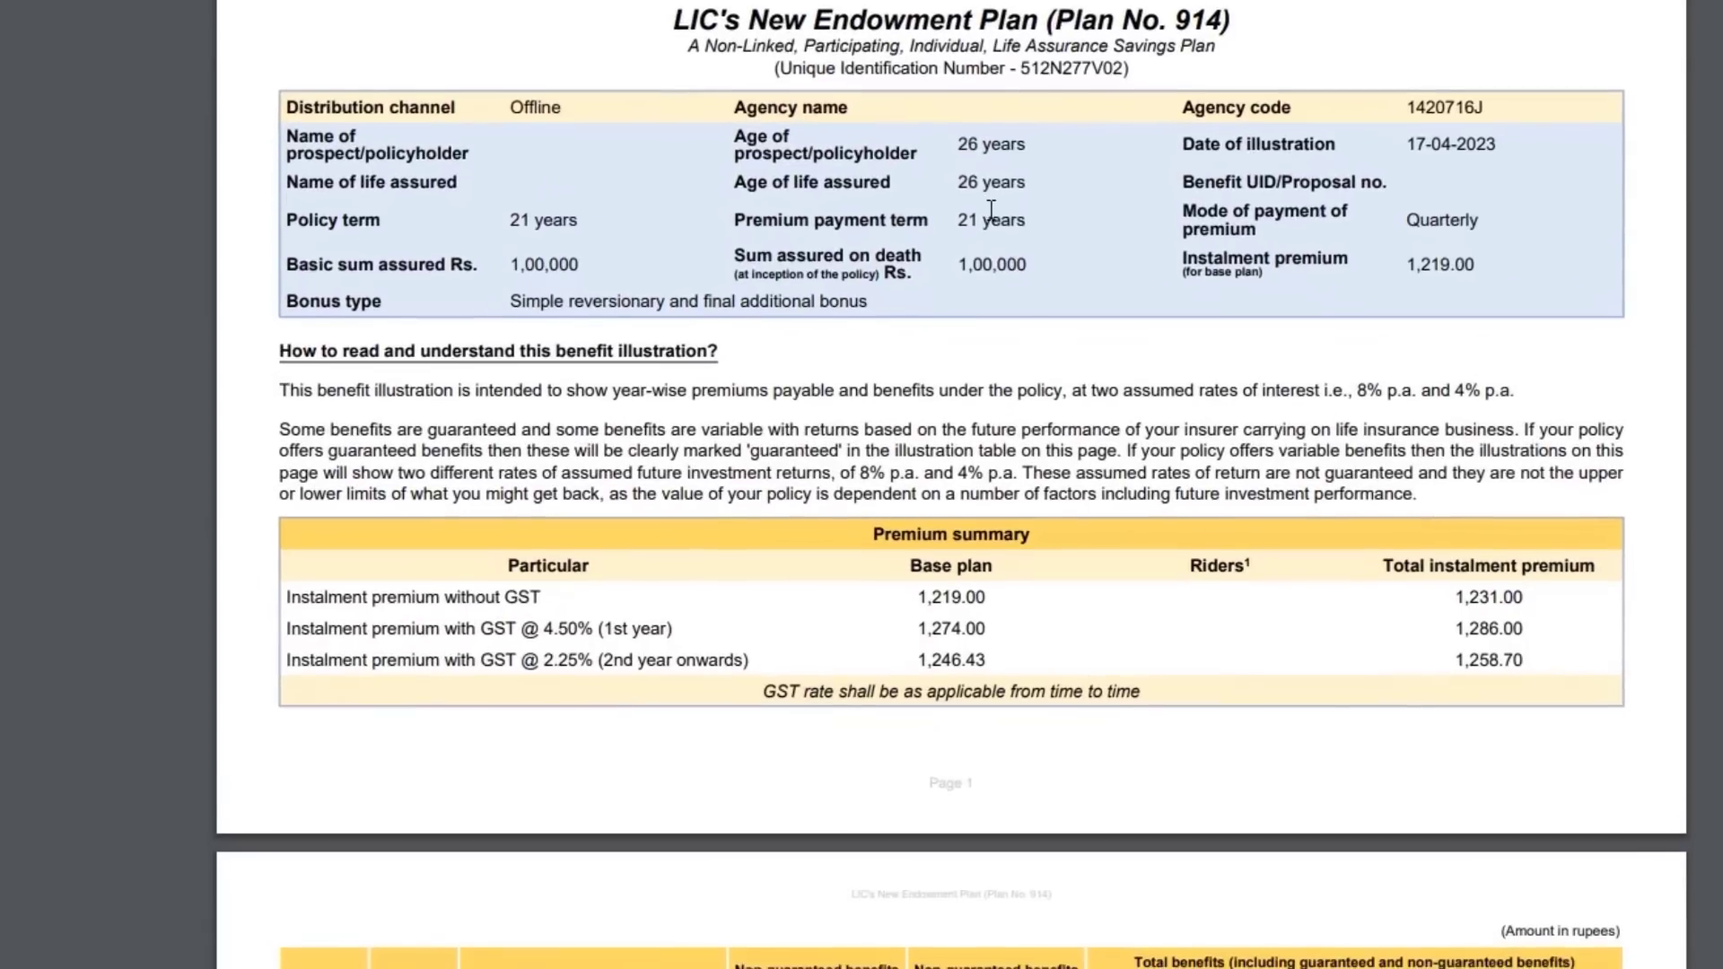
{"action": "scroll", "coordinate": [994, 212], "scroll_direction": "down", "scroll_amount": 7}
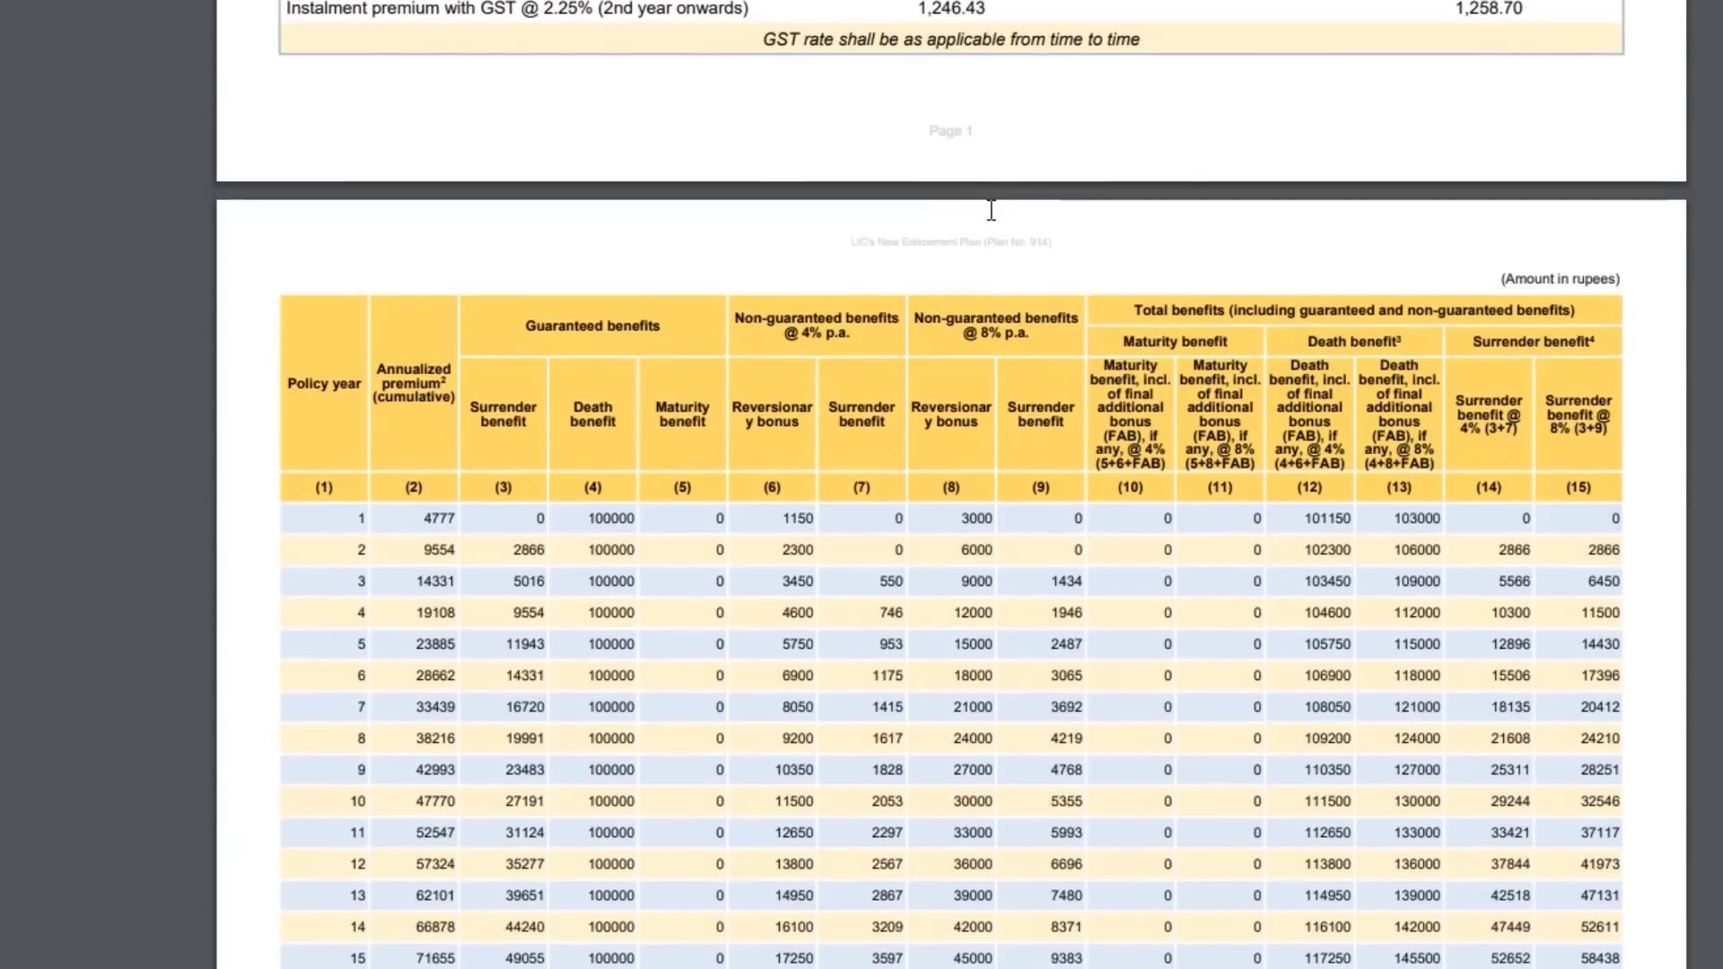
{"action": "scroll", "coordinate": [991, 210], "scroll_direction": "down", "scroll_amount": 5}
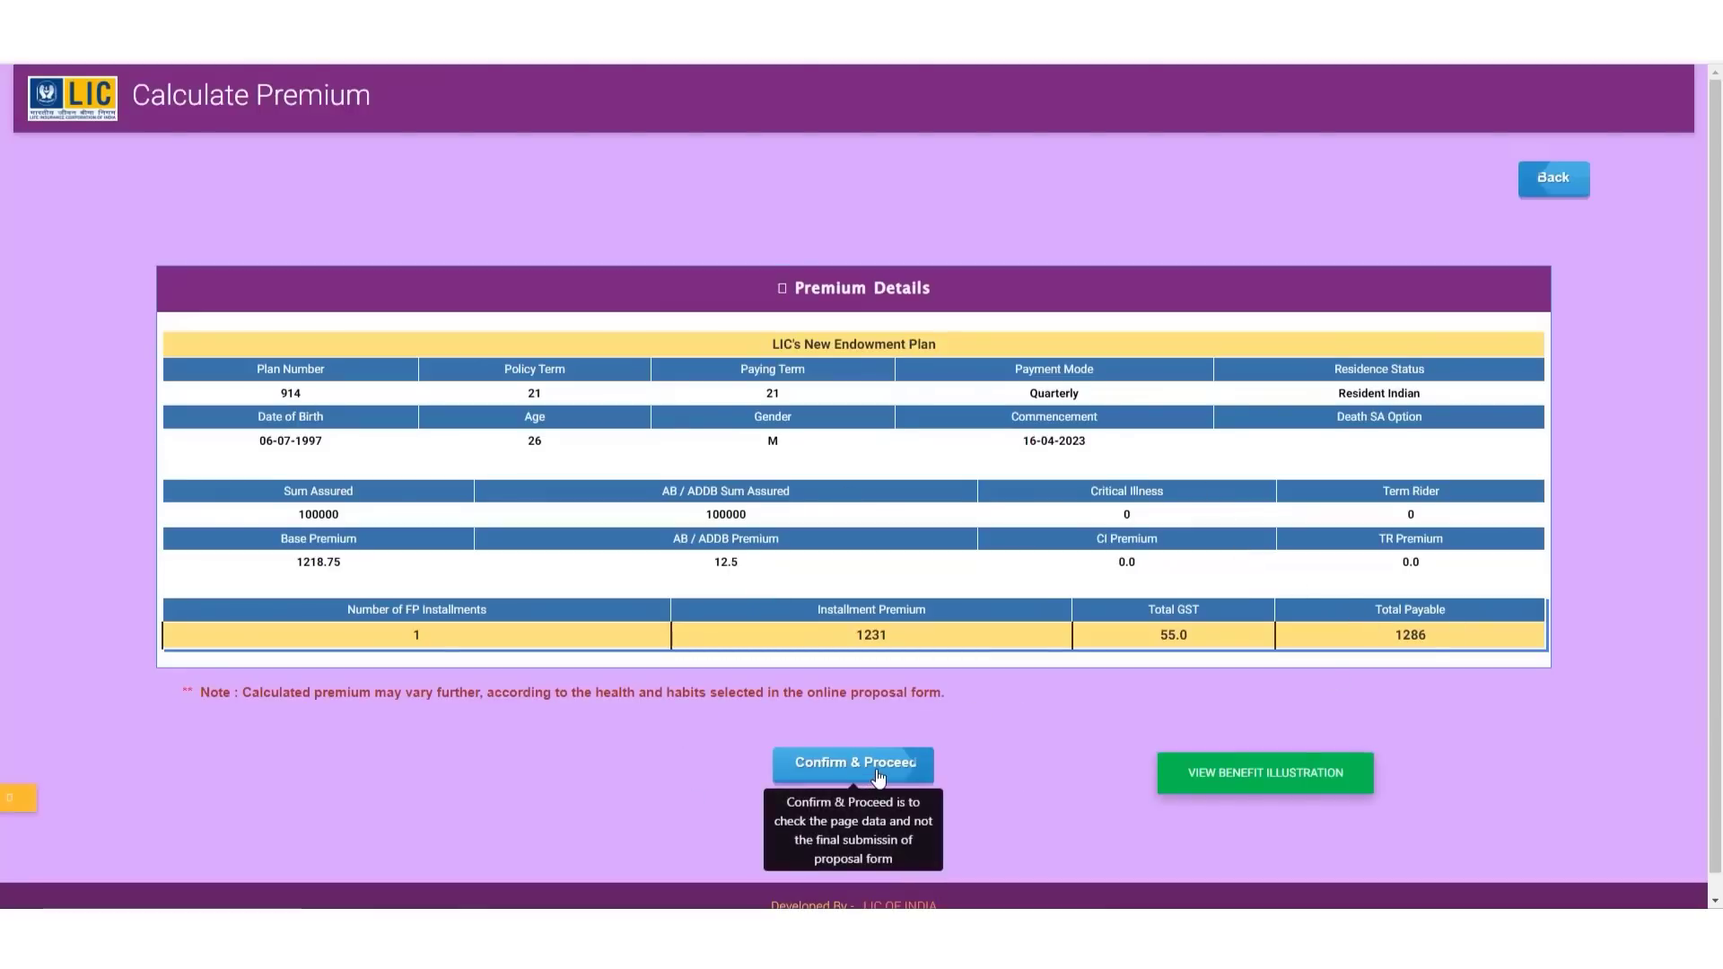
Confirm plan 914's premium, keep N.A. as satellite office code, and generate the lead.
{"action": "left_click", "coordinate": [779, 788]}
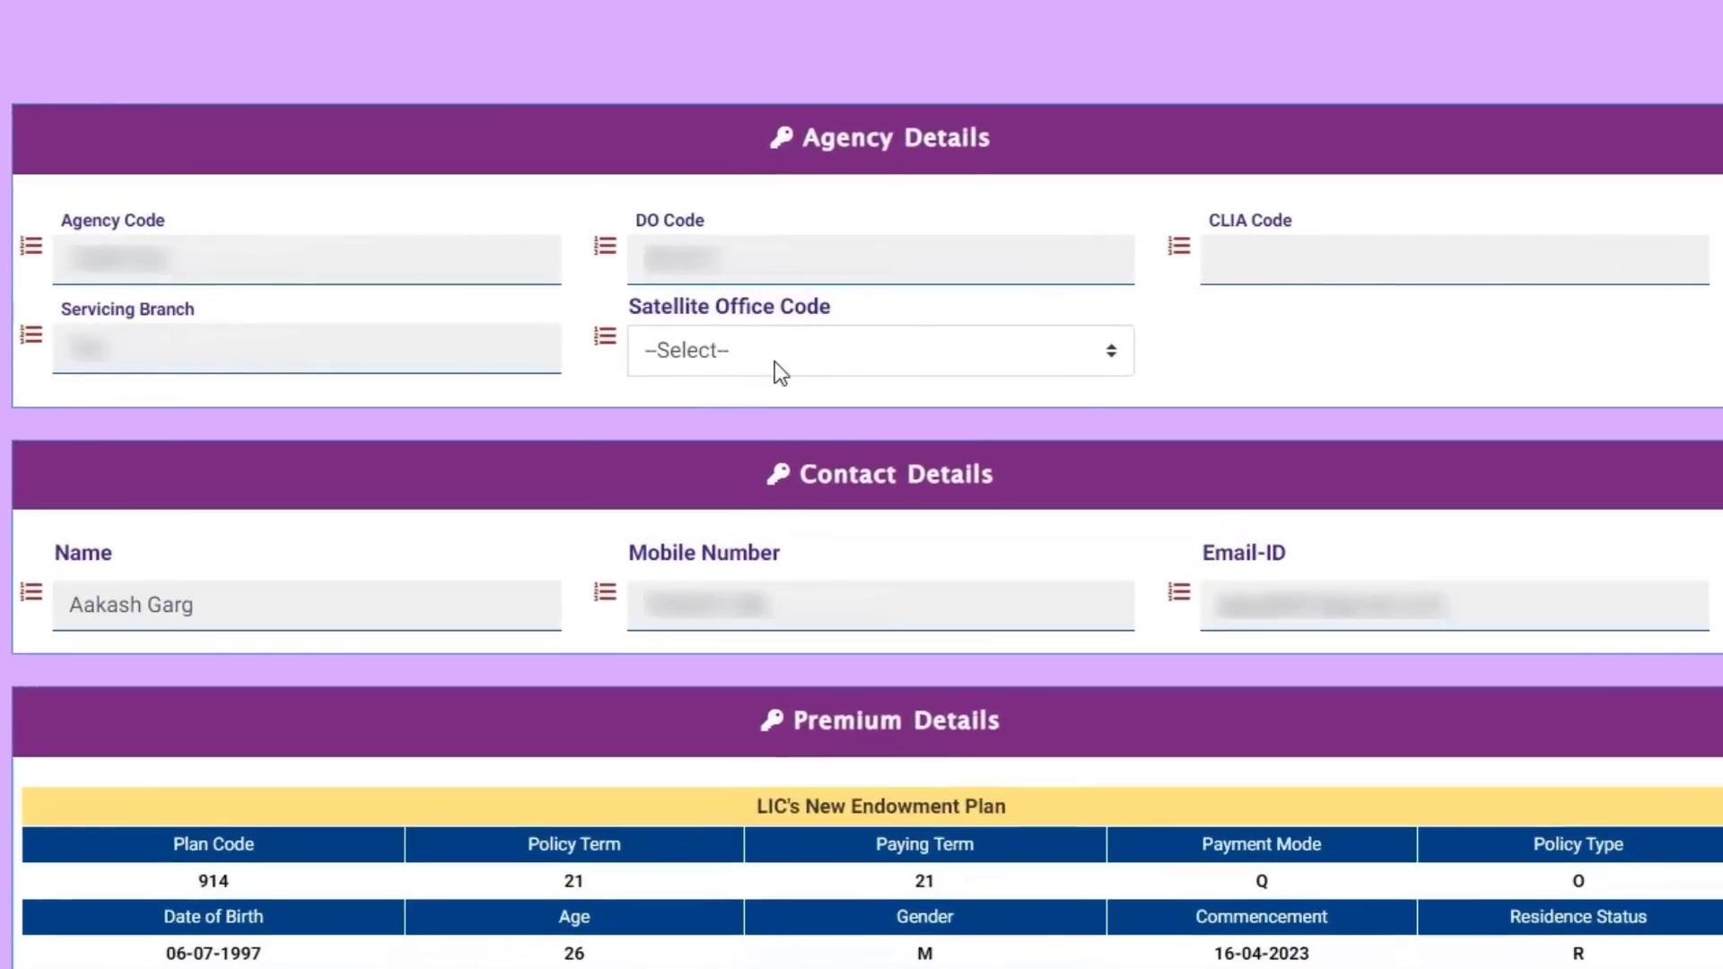
{"action": "left_click", "coordinate": [773, 361]}
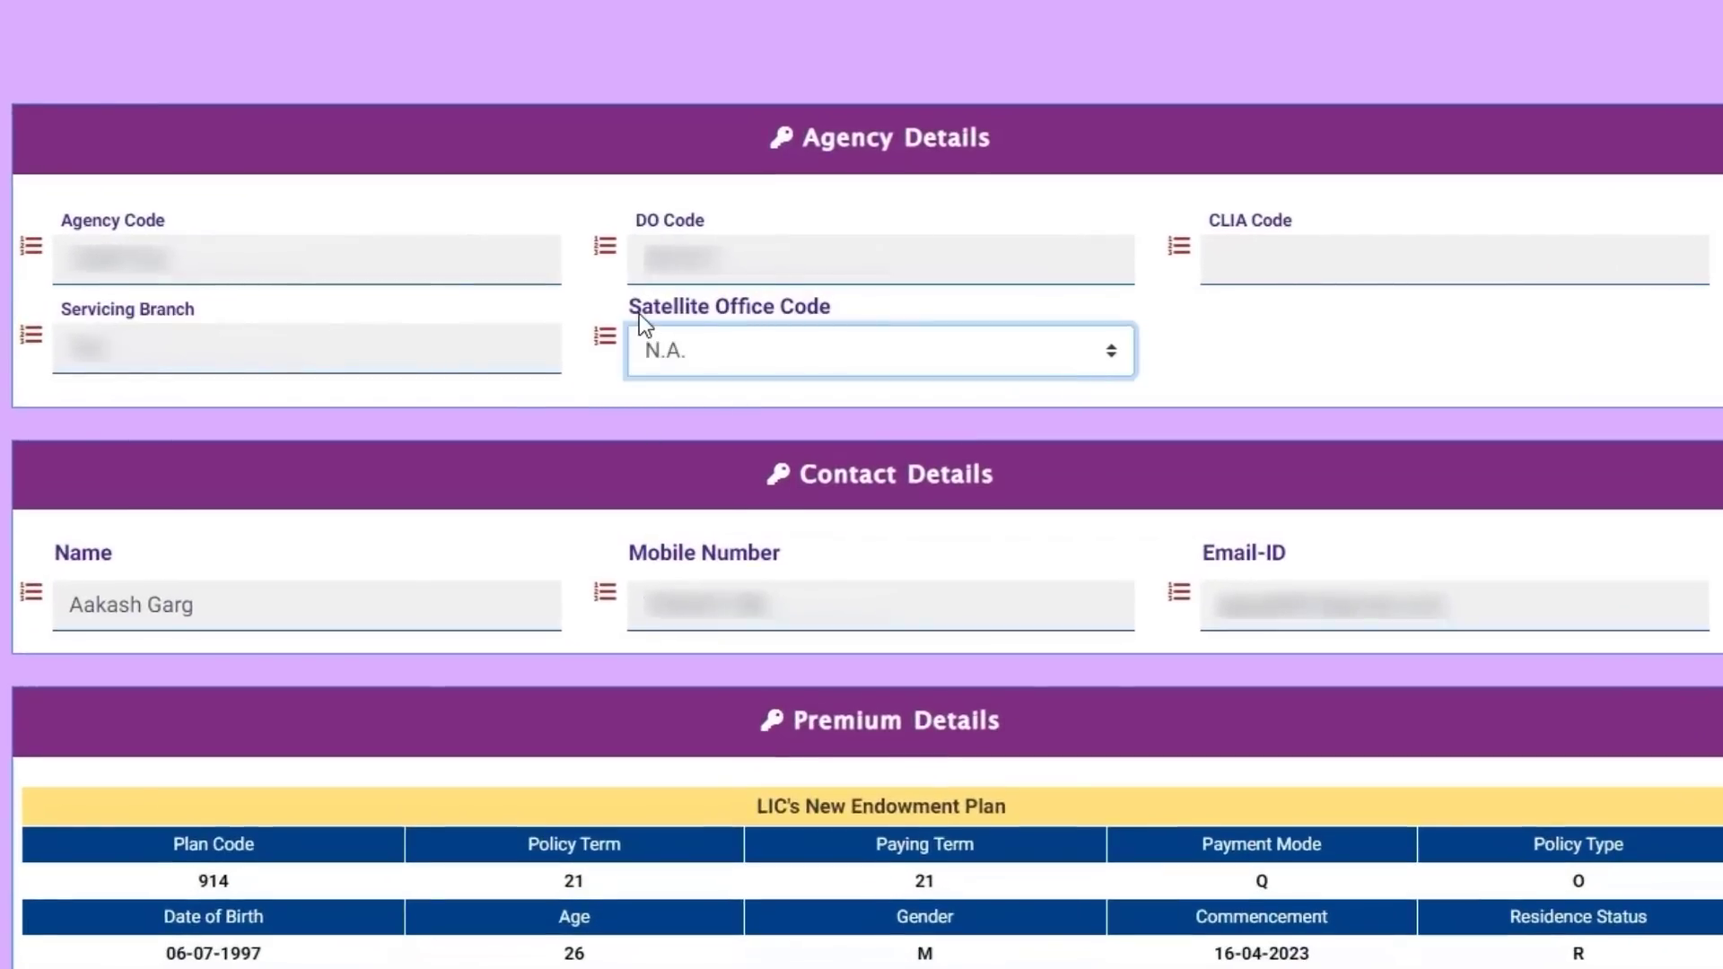
{"action": "left_click_drag", "start_coordinate": [638, 314], "coordinate": [753, 321]}
{"action": "left_click", "coordinate": [801, 311]}
{"action": "left_click", "coordinate": [815, 340]}
{"action": "left_click", "coordinate": [738, 499]}
{"action": "left_click", "coordinate": [1277, 395]}
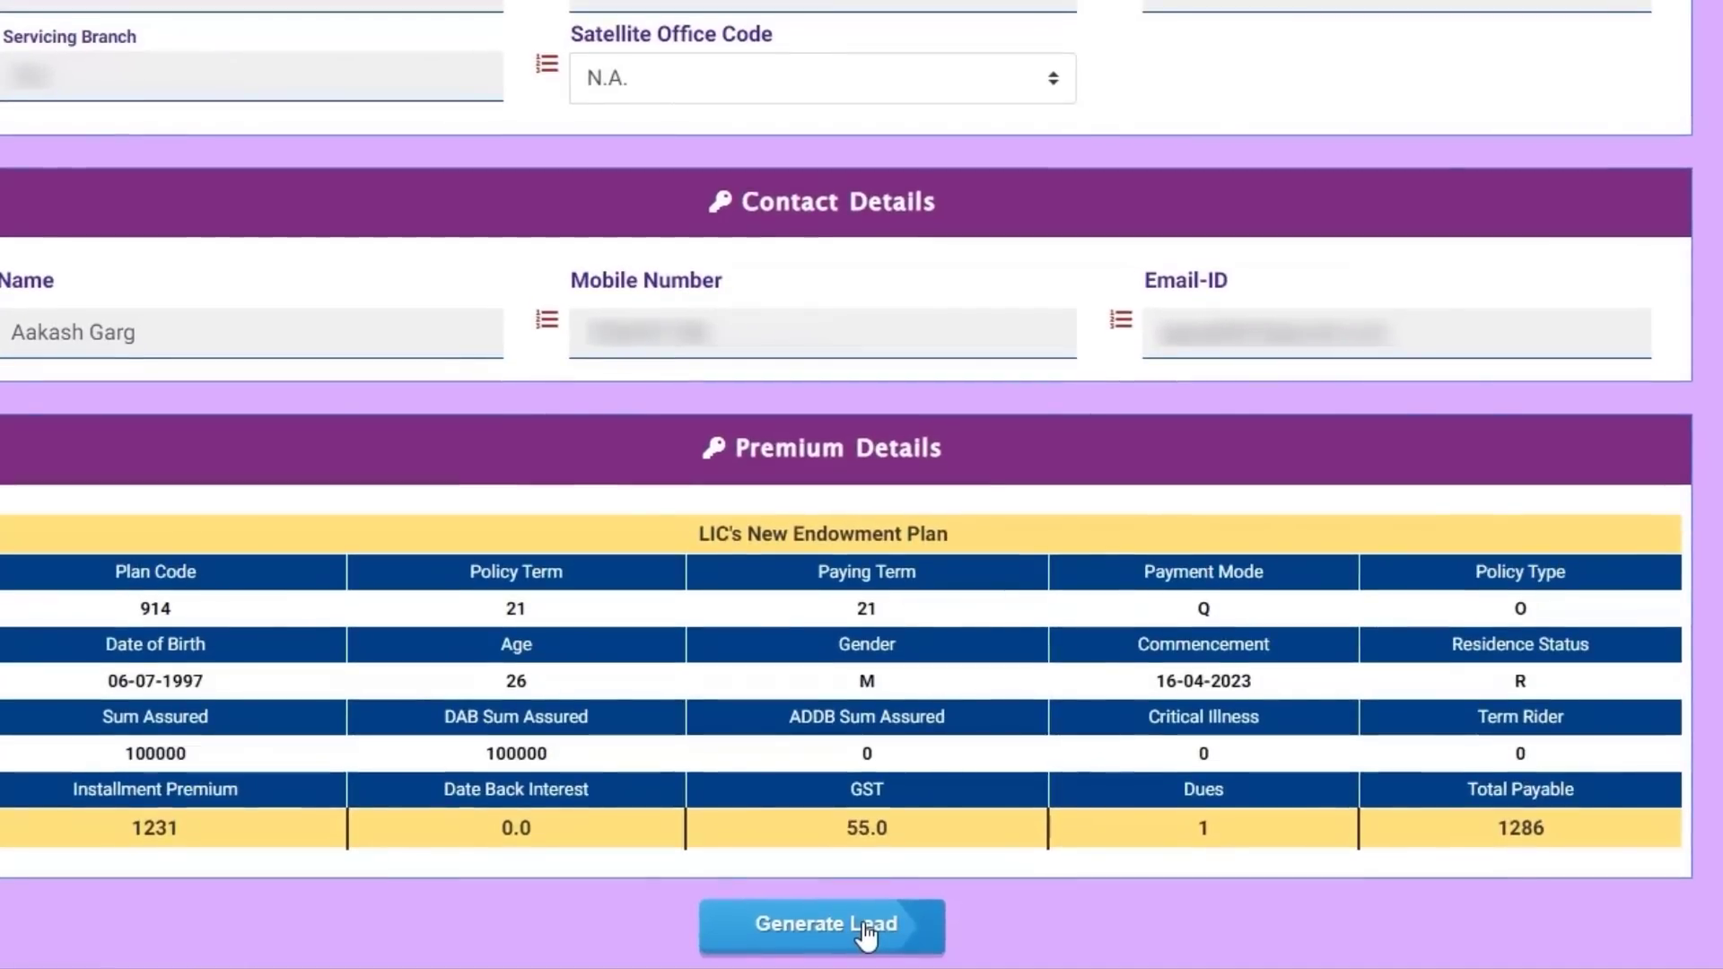
{"action": "left_click", "coordinate": [863, 926]}
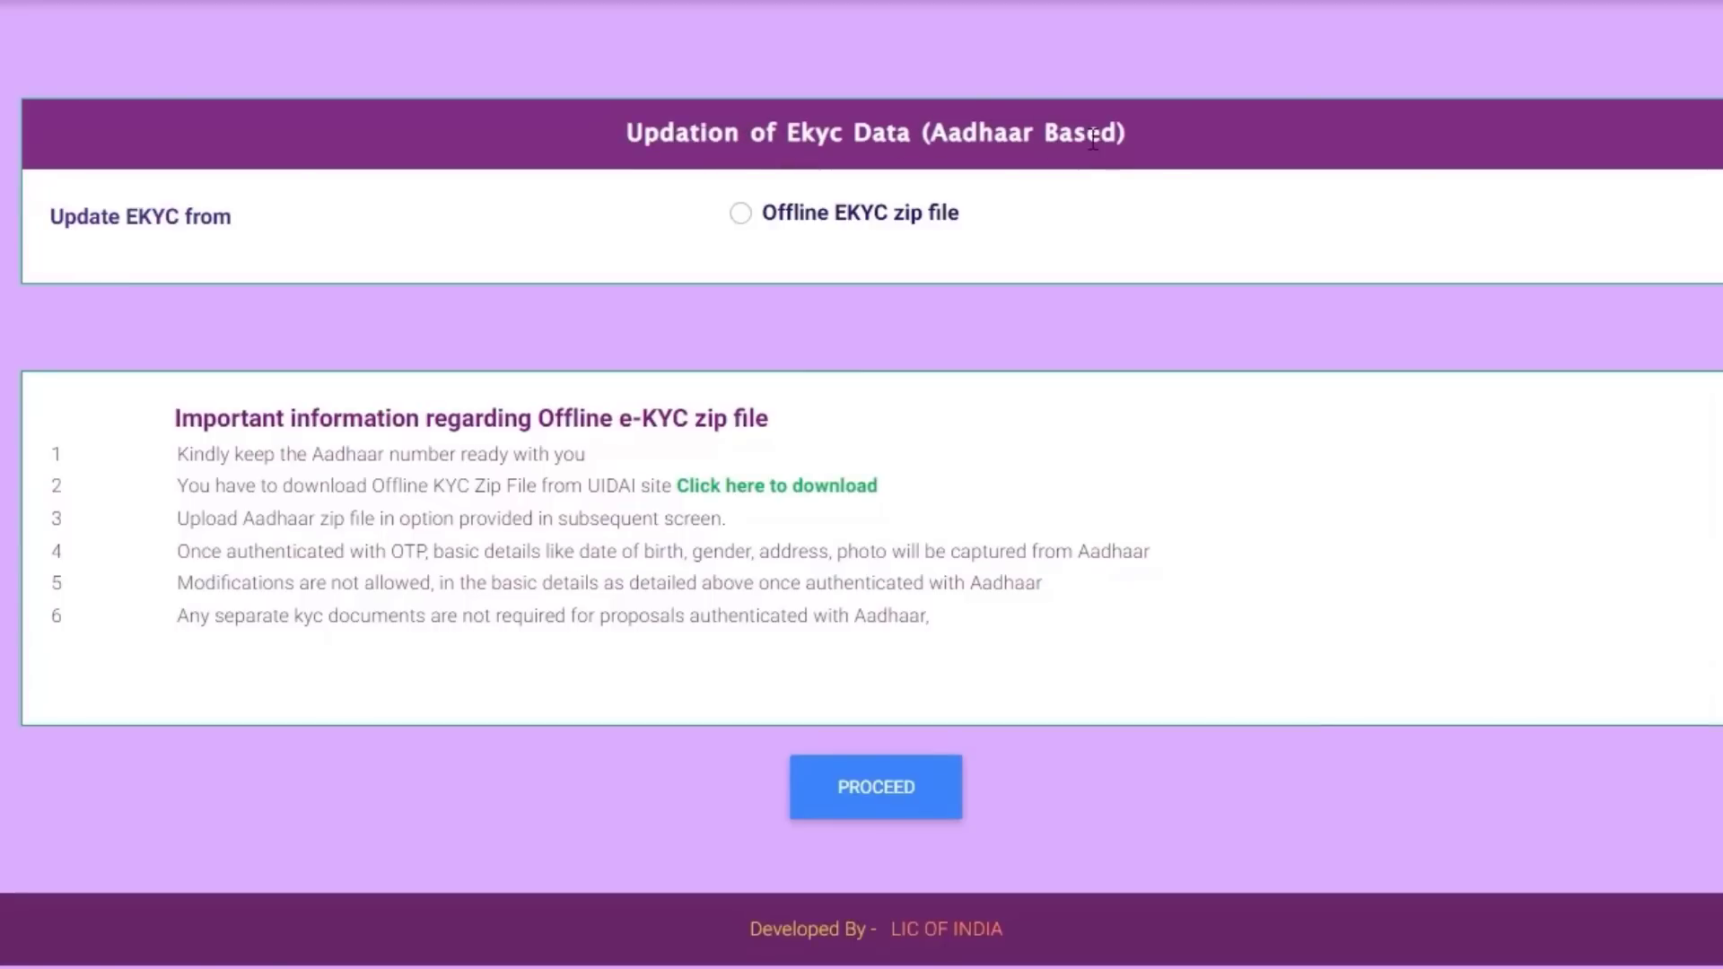
Choose to update eKYC from an offline ZIP file and continue to the upload page.
{"action": "left_click", "coordinate": [742, 214]}
{"action": "left_click", "coordinate": [866, 807]}
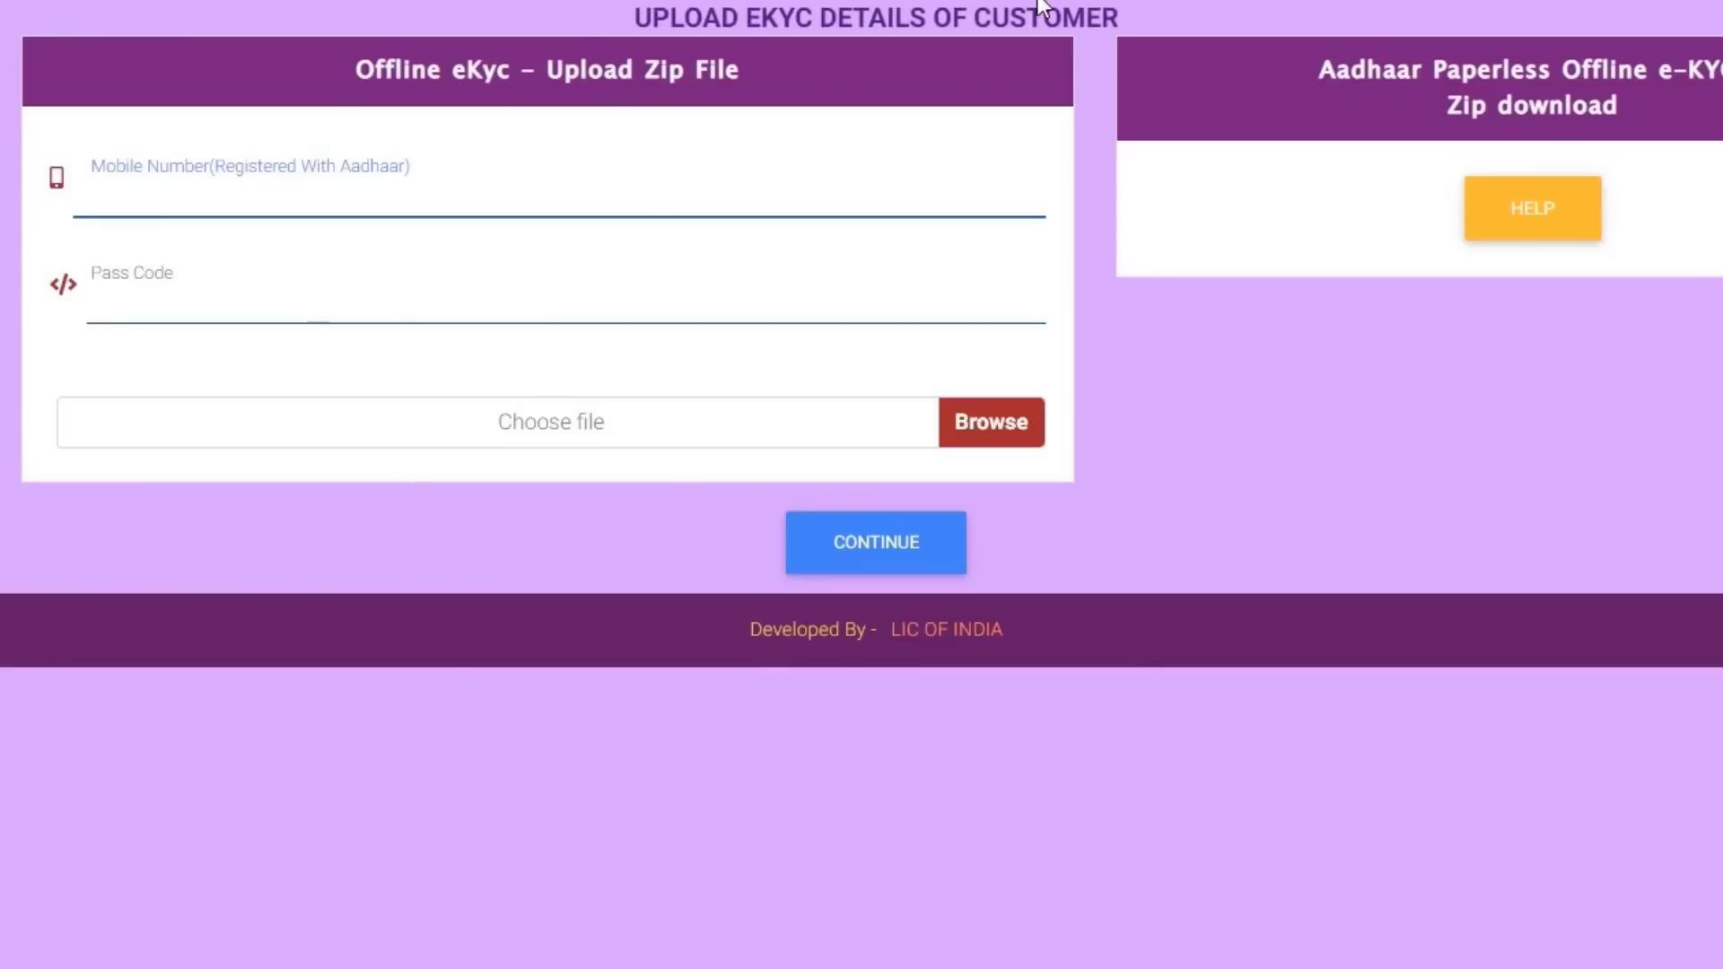
{"action": "scroll", "coordinate": [634, 53], "scroll_direction": "up", "scroll_amount": 2}
{"action": "left_click_drag", "start_coordinate": [634, 58], "coordinate": [1107, 90]}
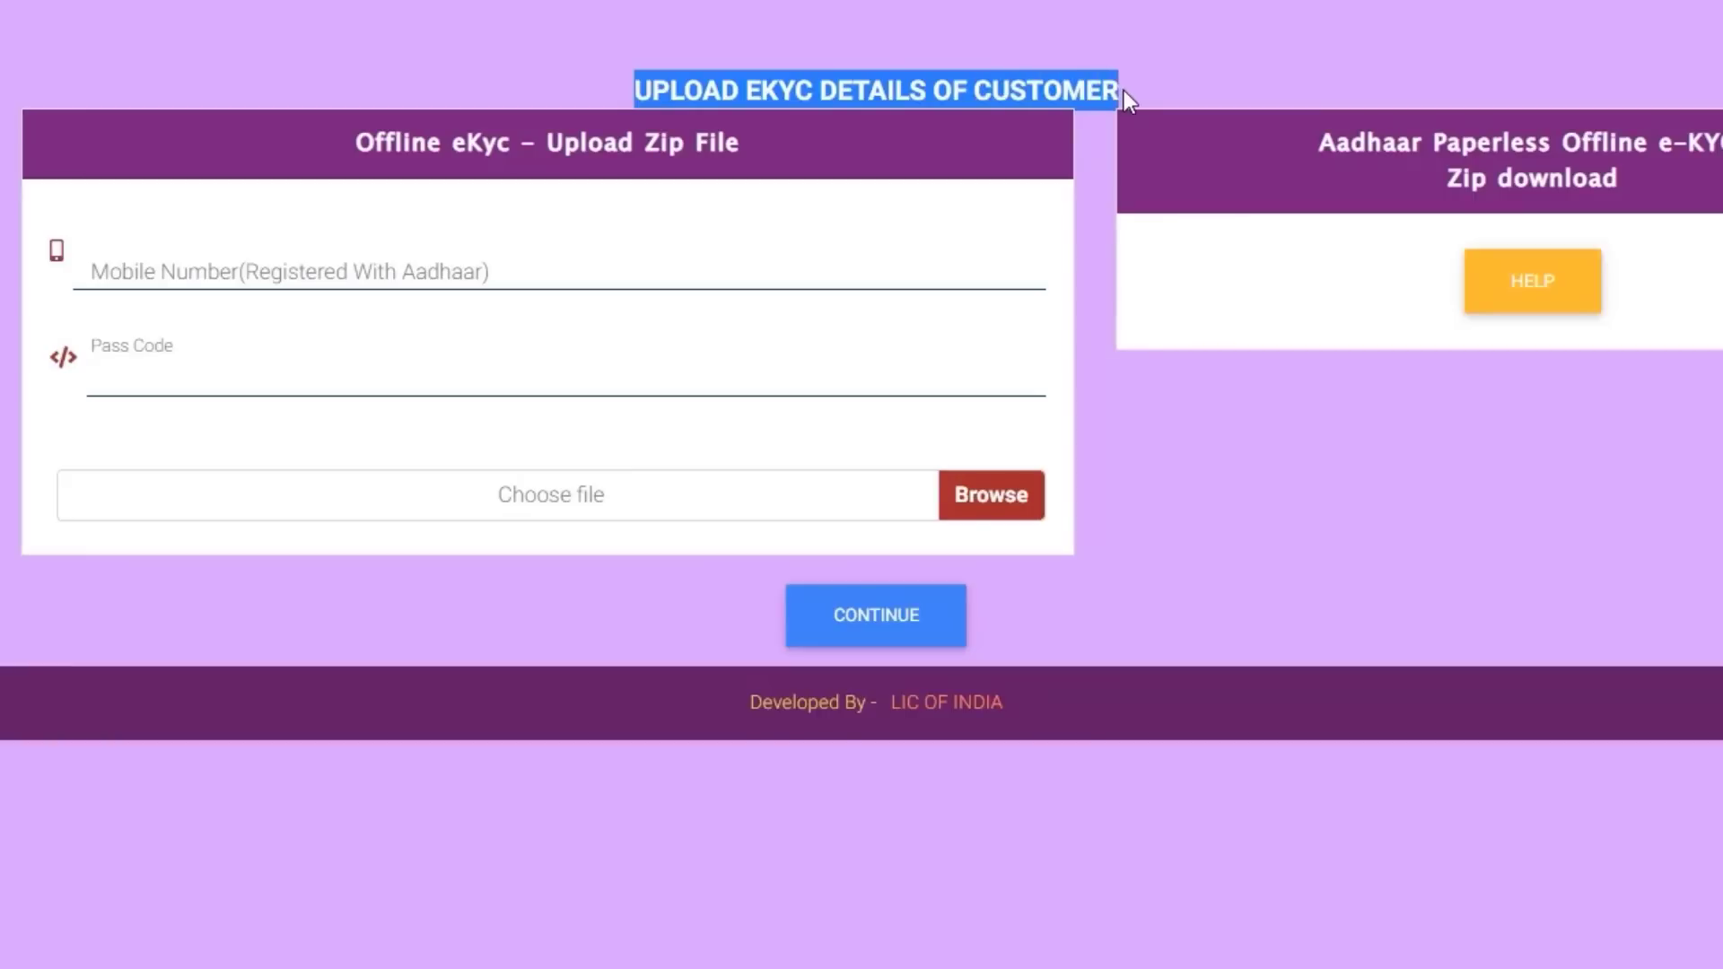
{"action": "left_click", "coordinate": [505, 256]}
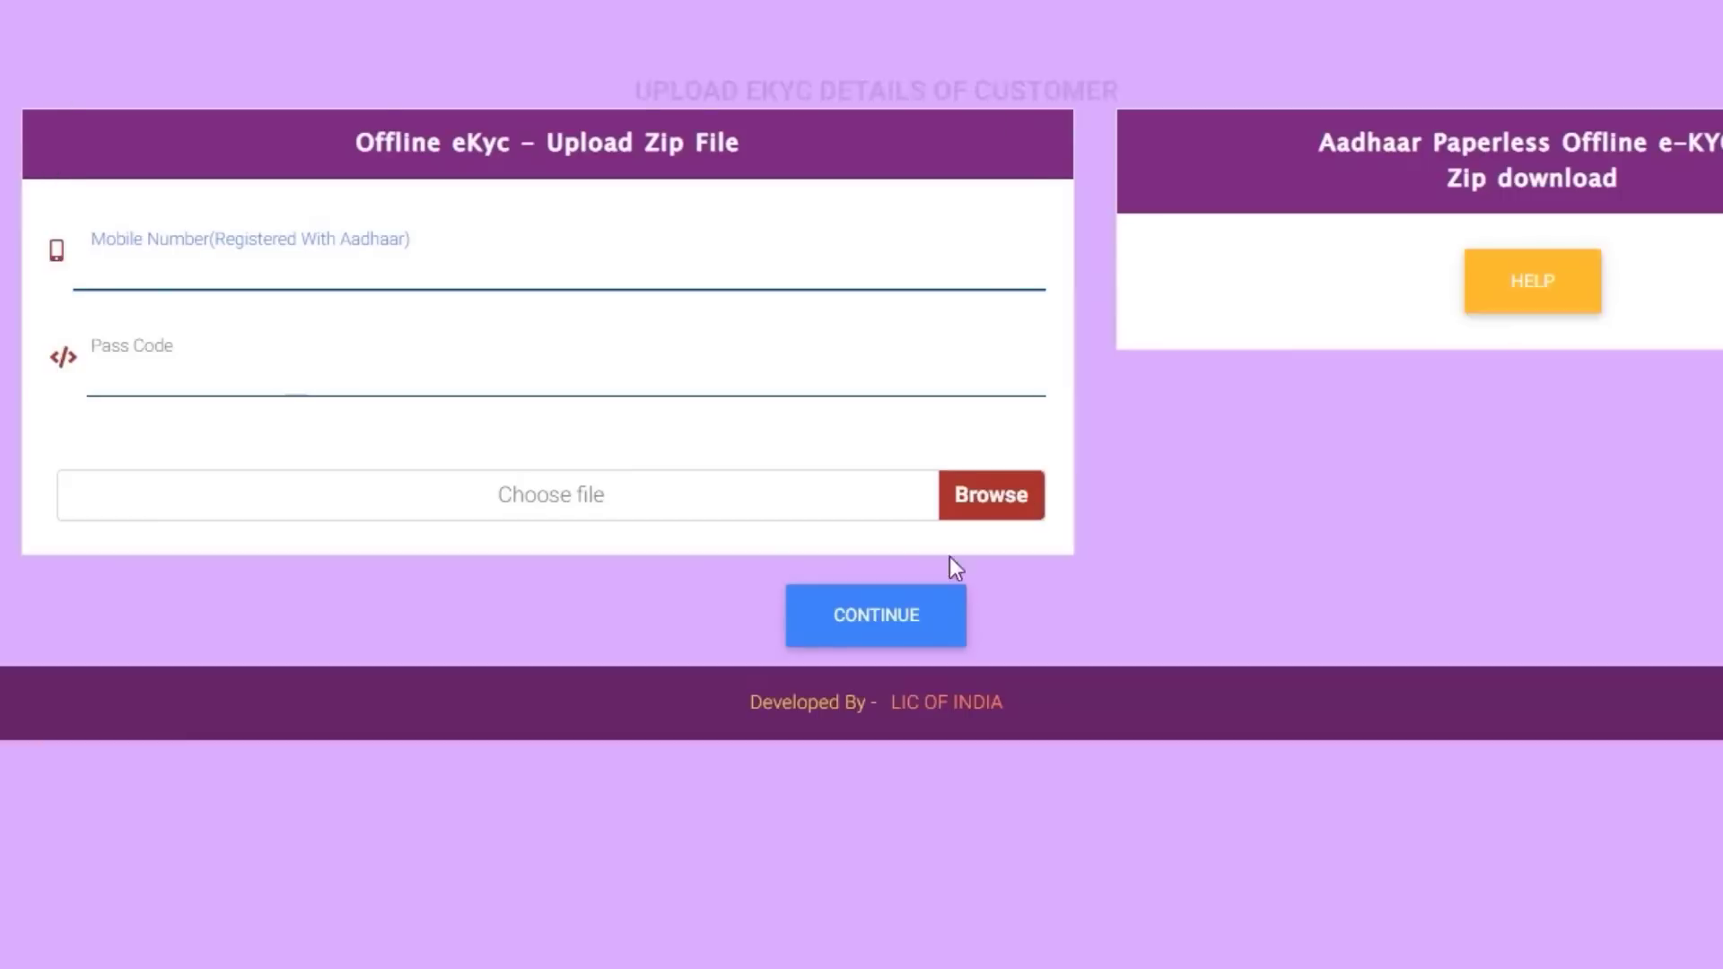
Show the offline eKYC ZIP help and follow its link to generate Offline-eKyc on Aadhaar.
{"action": "left_click_drag", "start_coordinate": [650, 149], "coordinate": [768, 153]}
{"action": "left_click", "coordinate": [768, 152]}
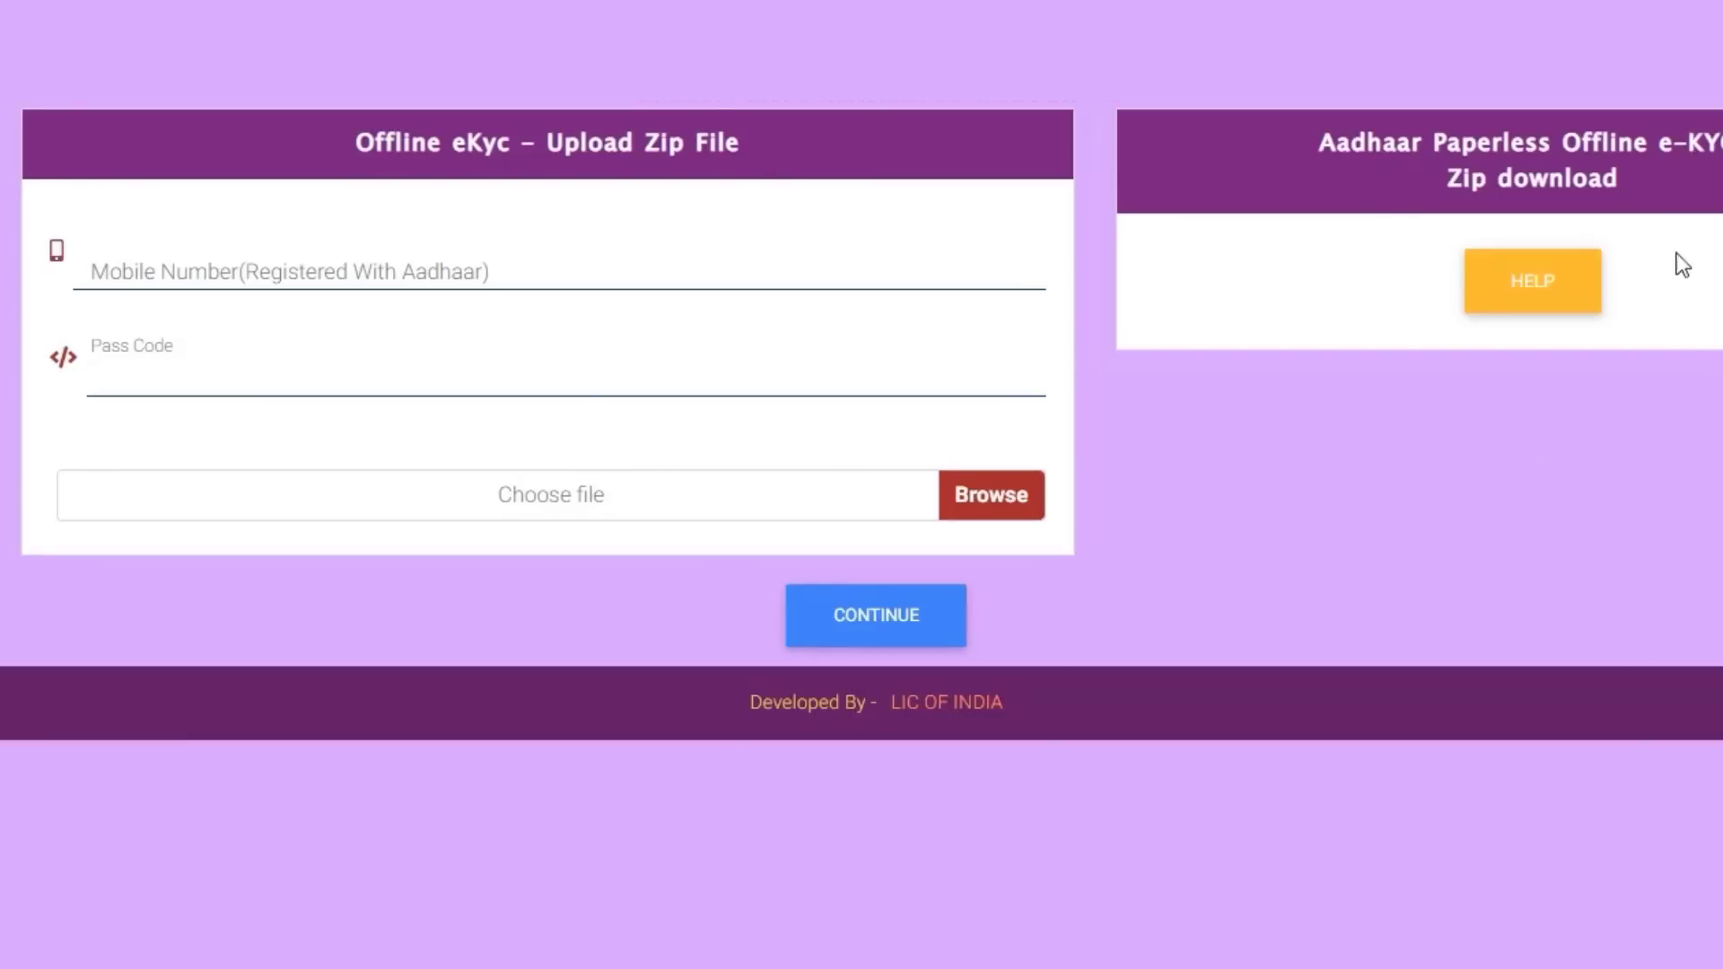
{"action": "left_click", "coordinate": [1549, 303]}
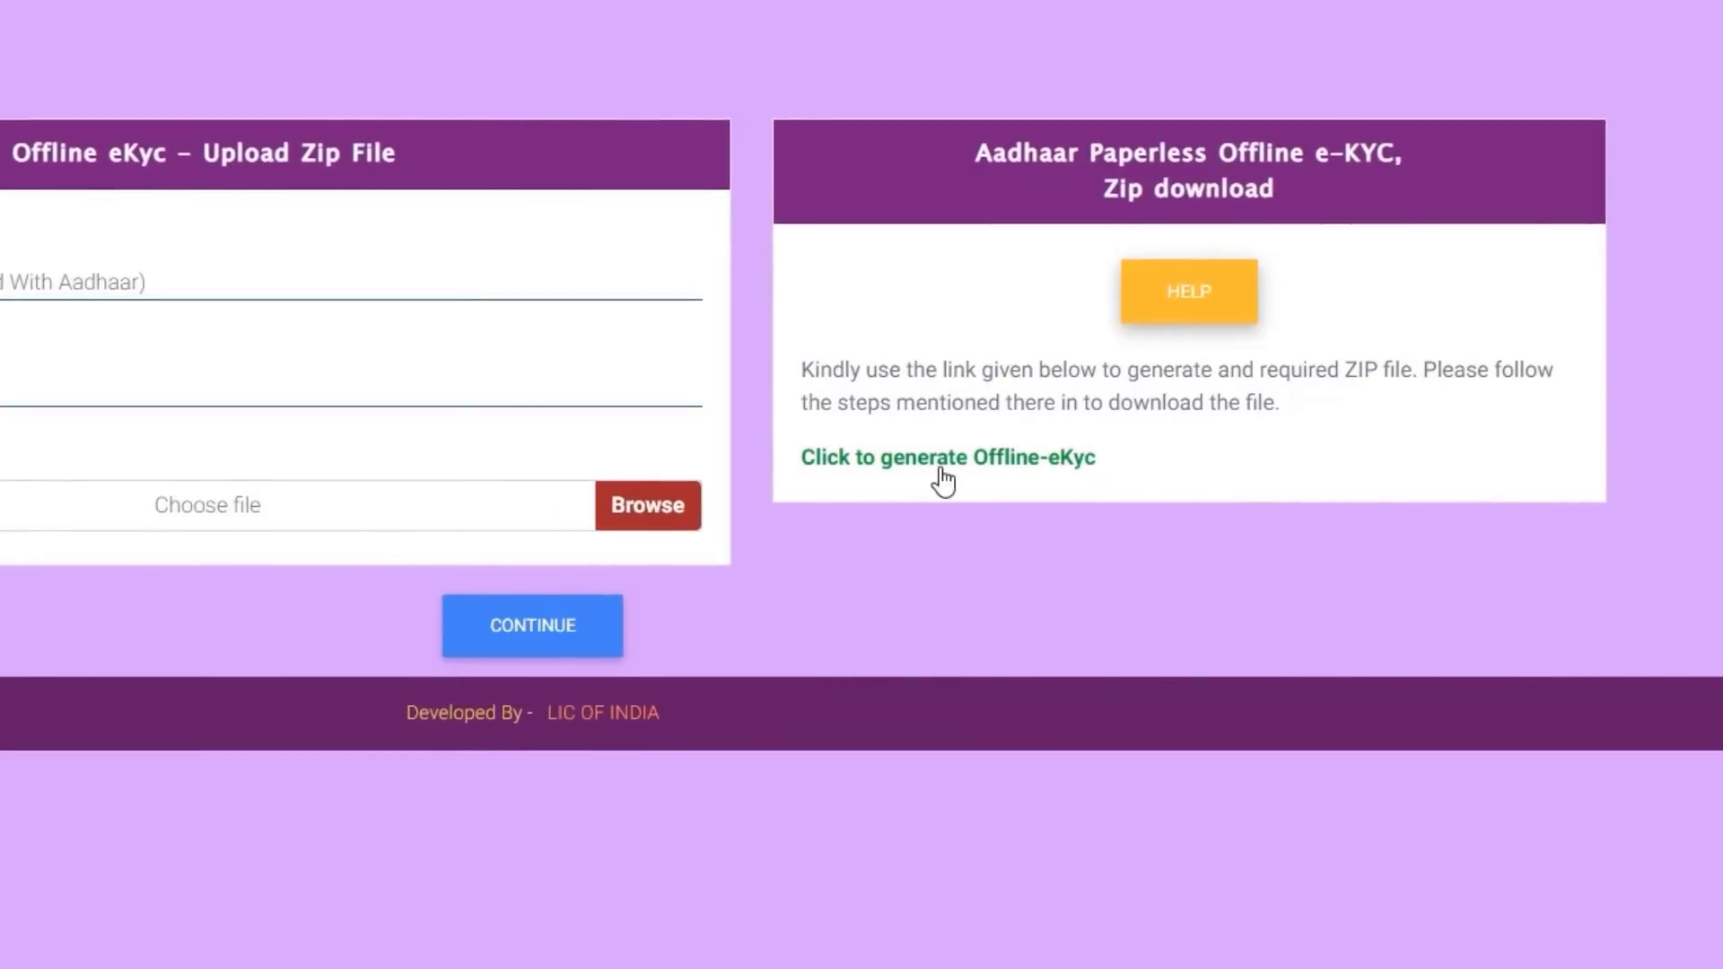
{"action": "left_click", "coordinate": [1020, 469]}
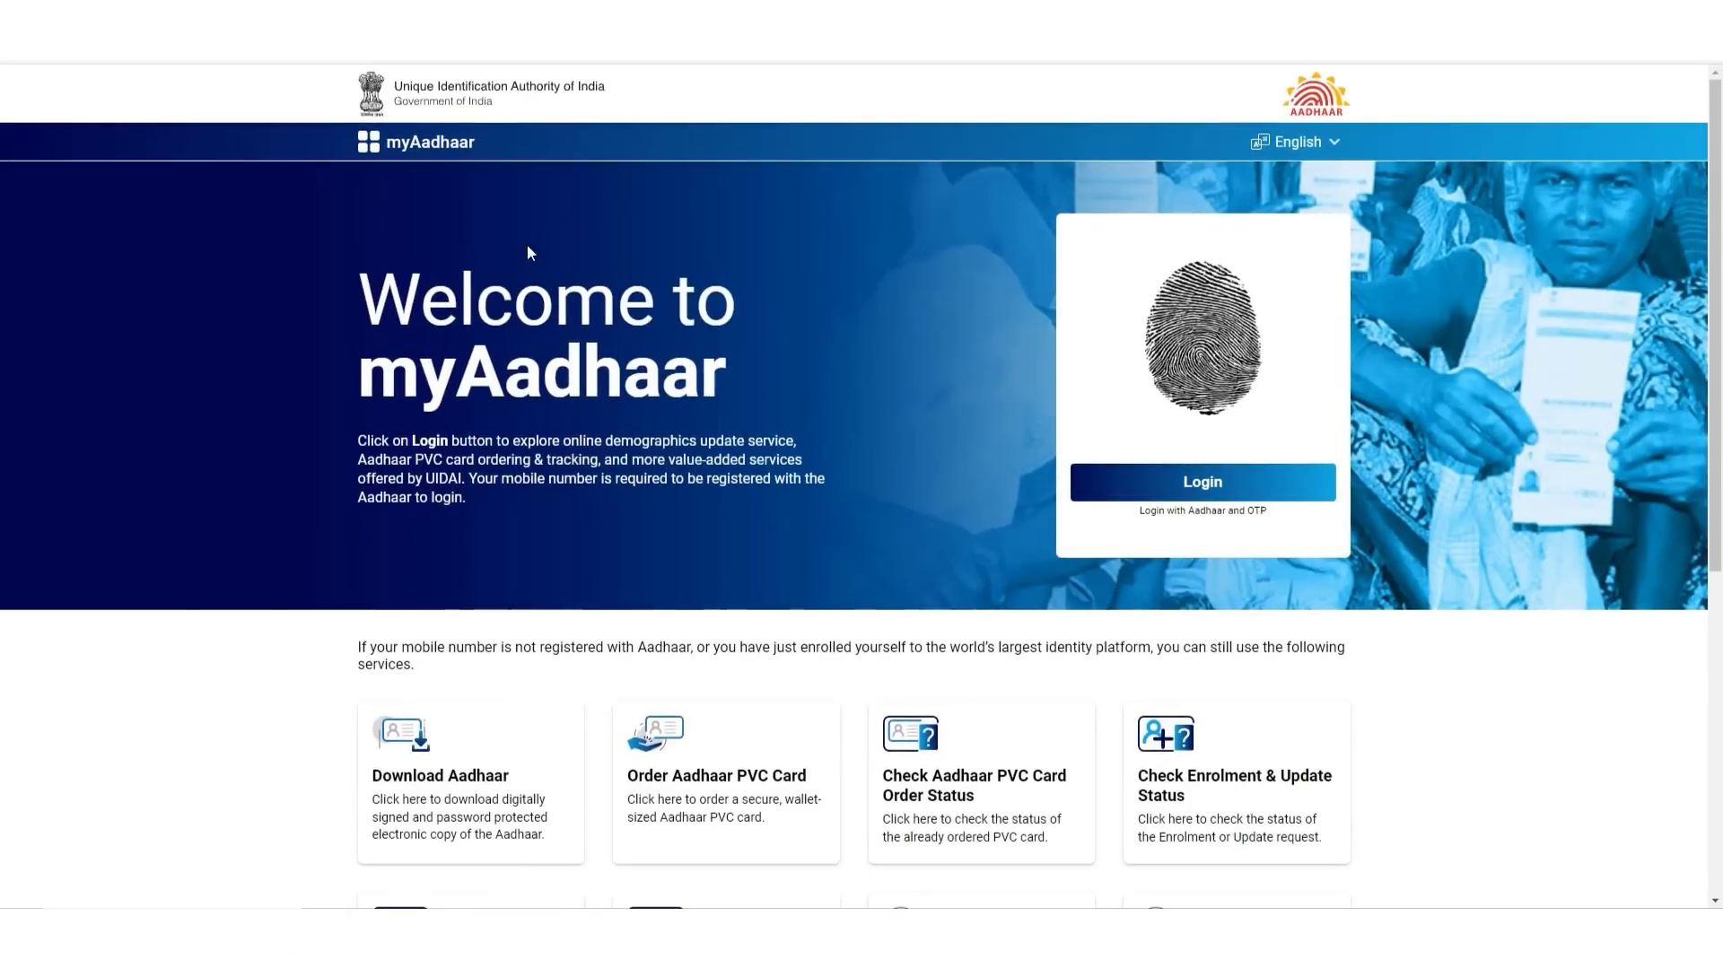
Log in to myAadhaar with the customer's Aadhaar number, the captcha and the OTP received.
{"action": "left_click", "coordinate": [1238, 489]}
{"action": "left_click", "coordinate": [821, 208]}
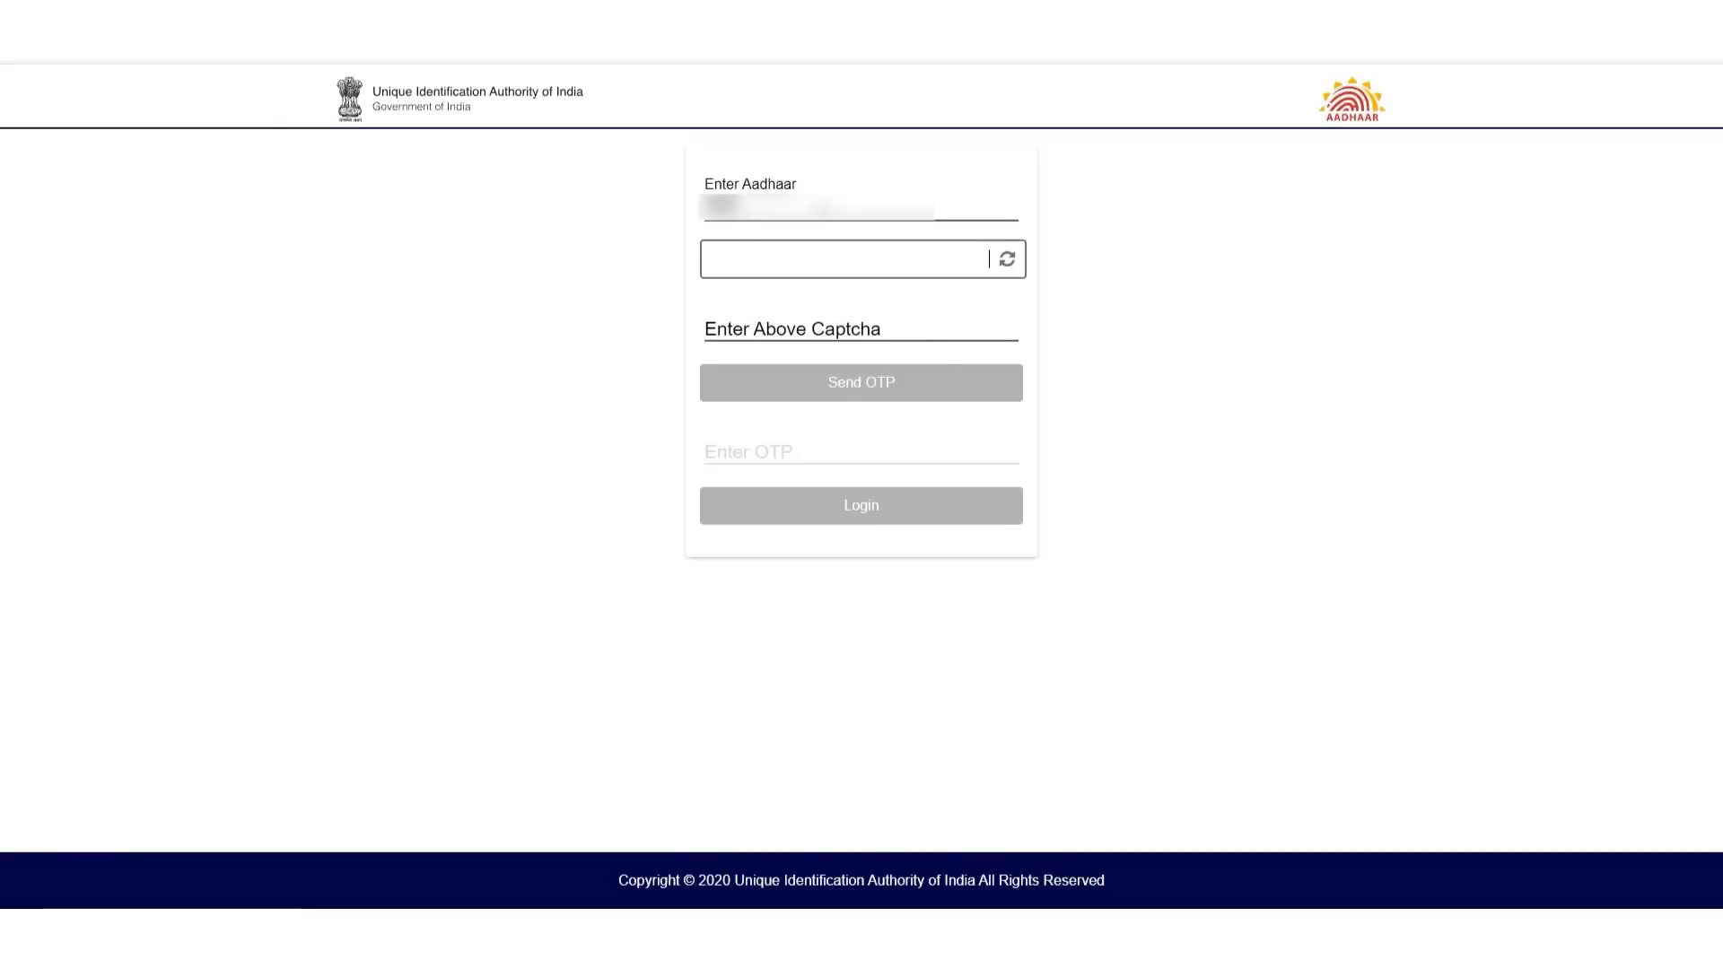
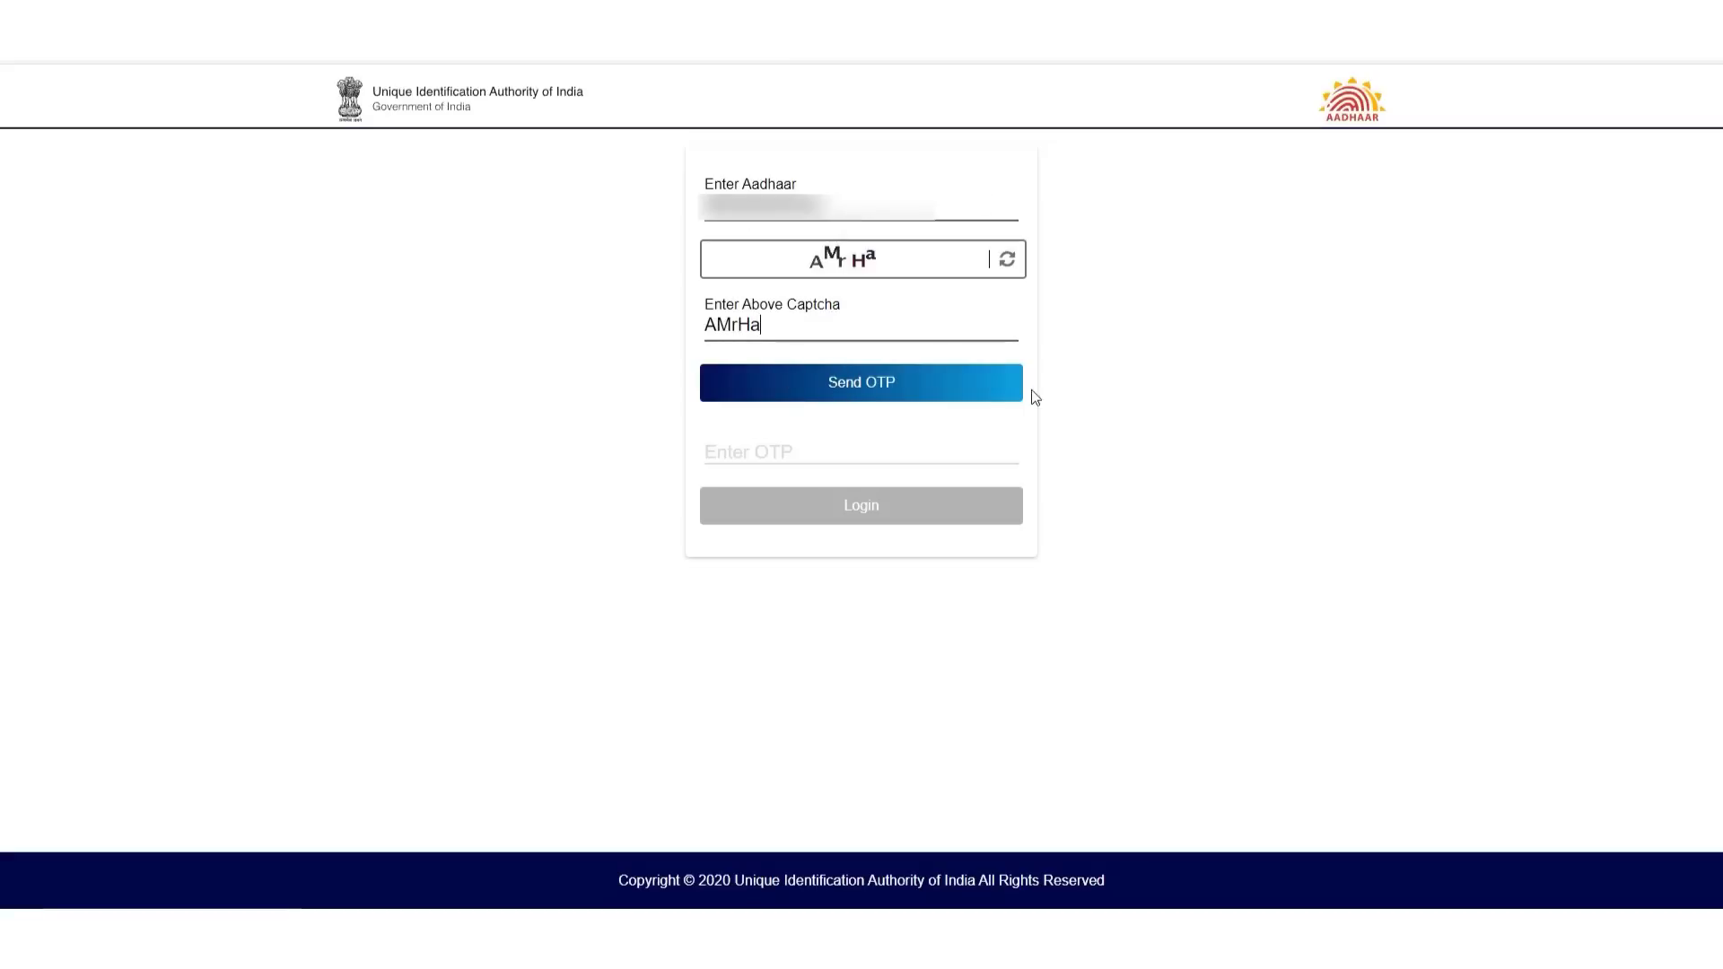
{"action": "left_click", "coordinate": [874, 387]}
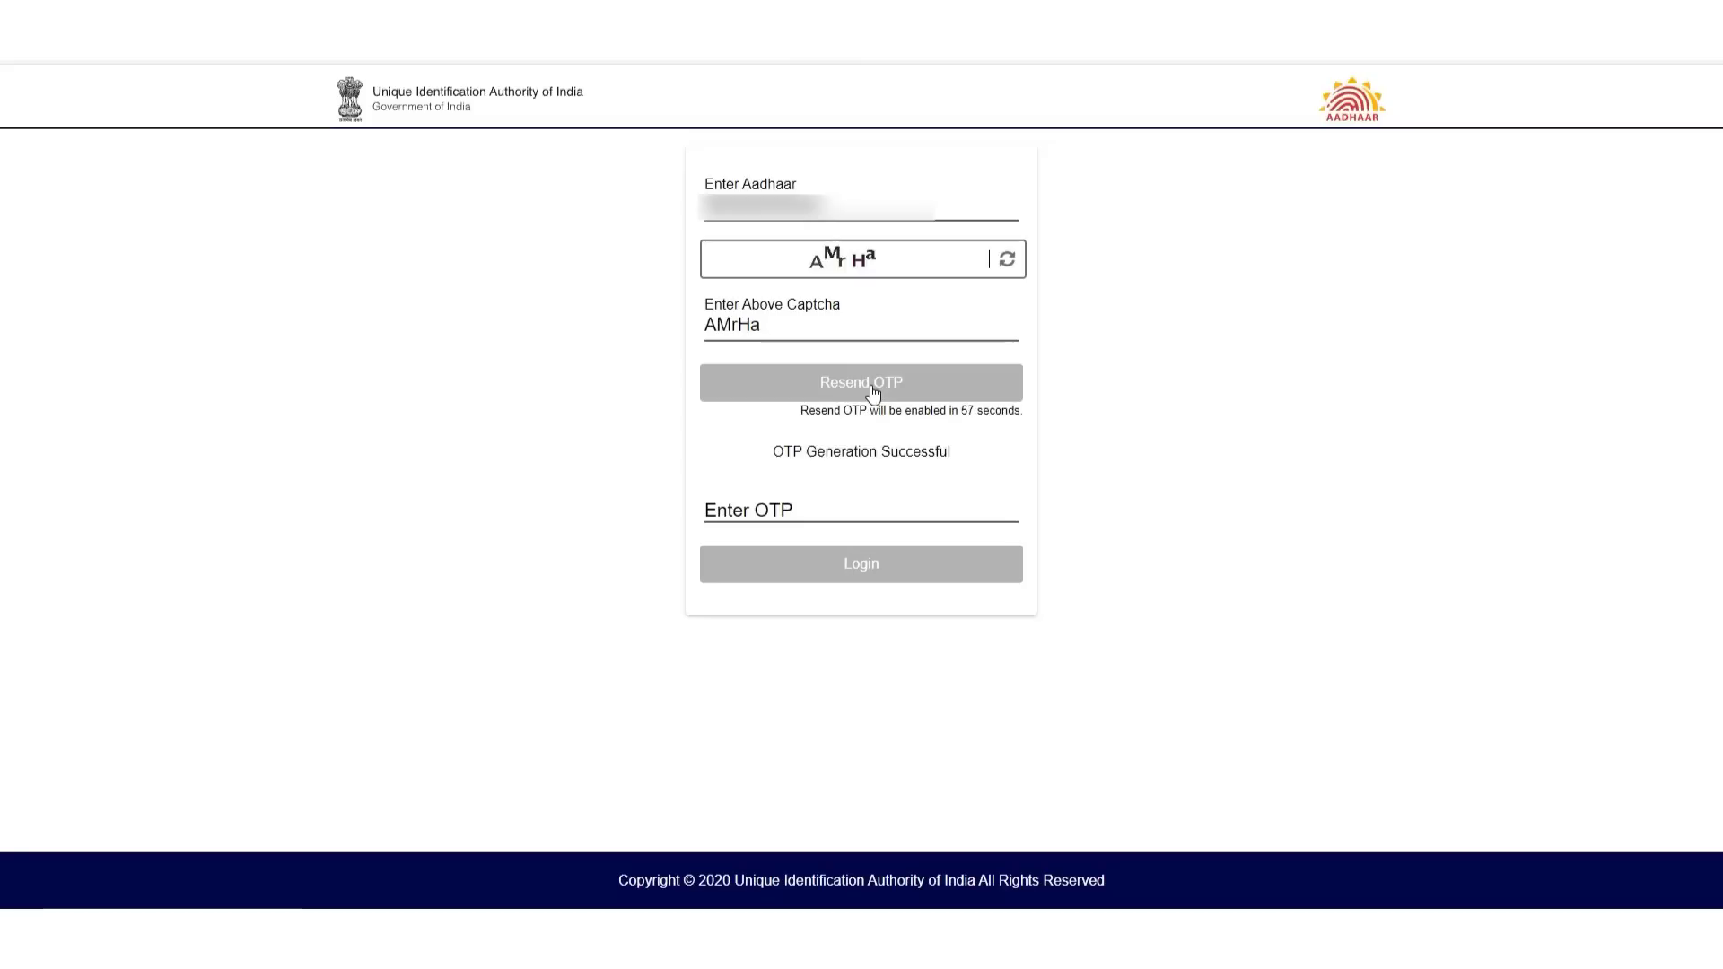
{"action": "left_click", "coordinate": [826, 507]}
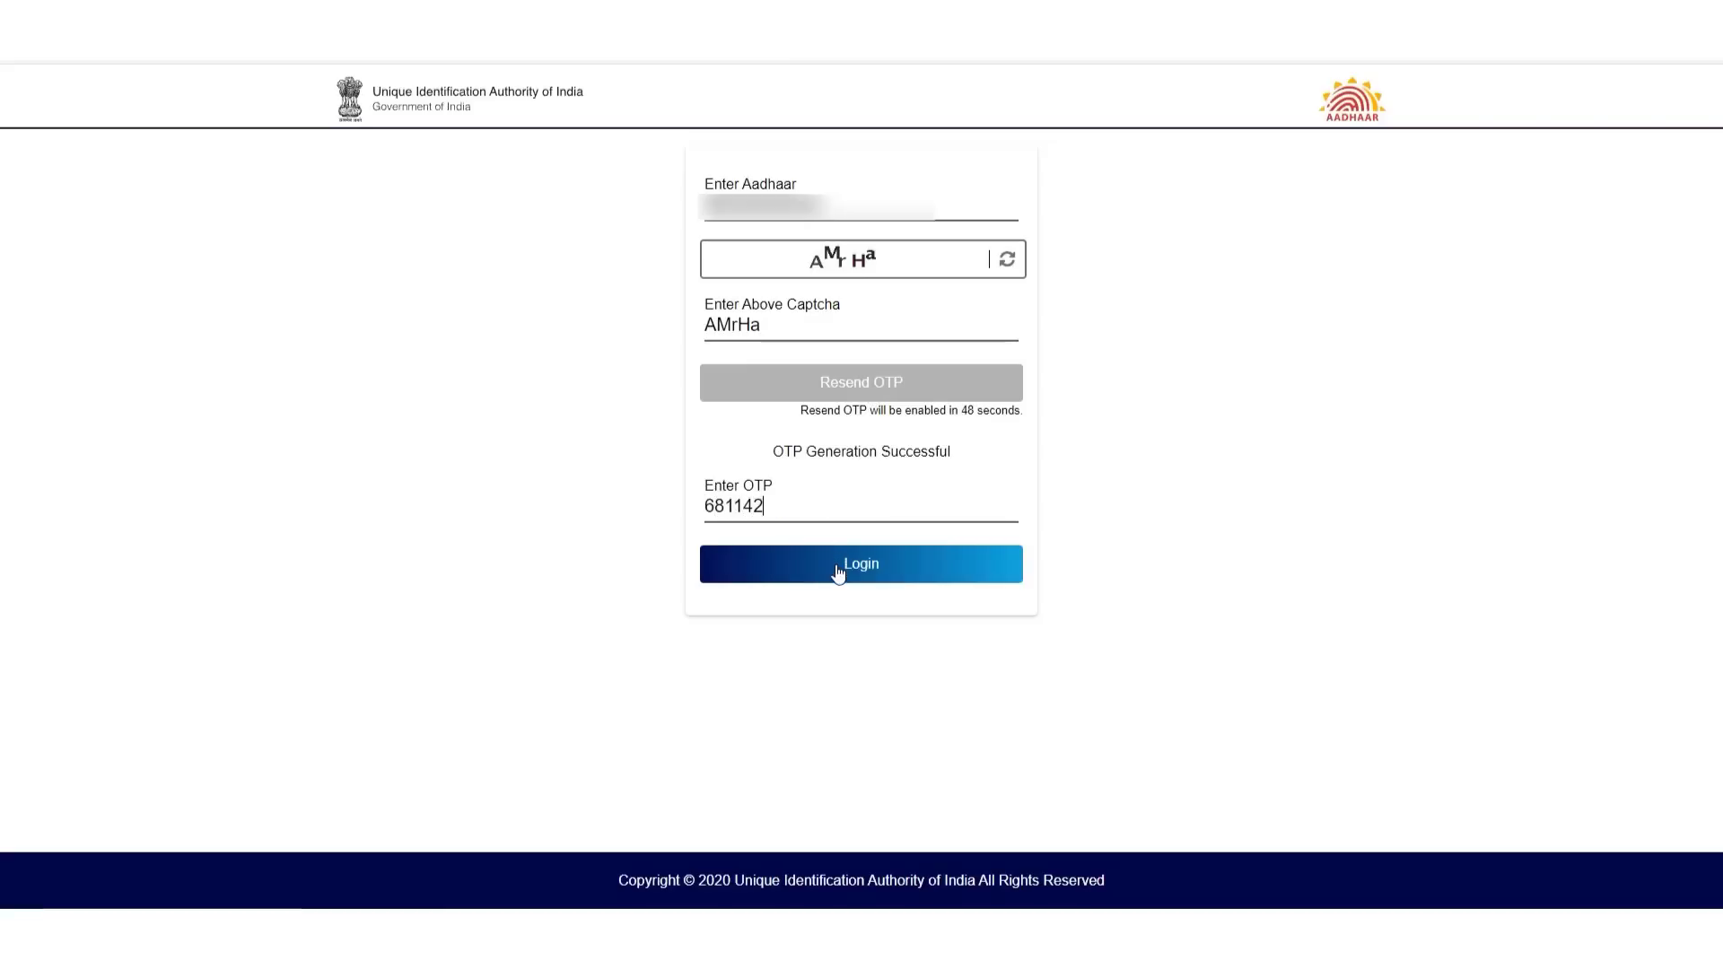
{"action": "left_click", "coordinate": [839, 571]}
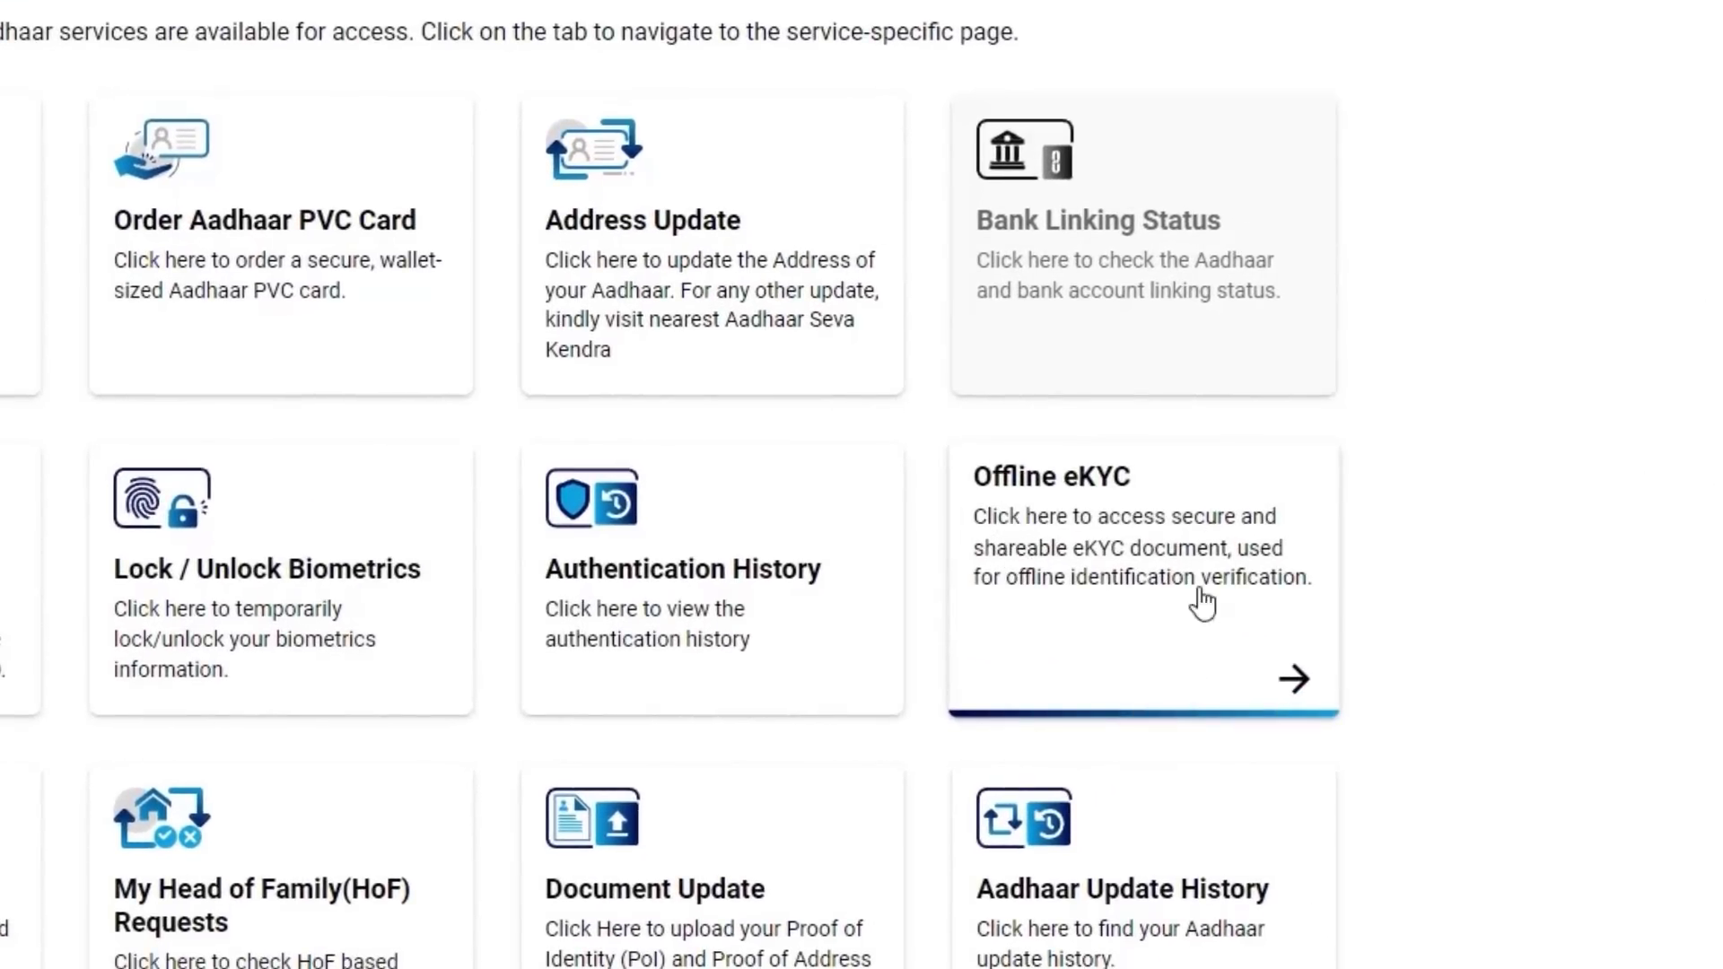
Download the Offline eKYC ZIP file protected by a four-digit share code.
{"action": "left_click", "coordinate": [1126, 611]}
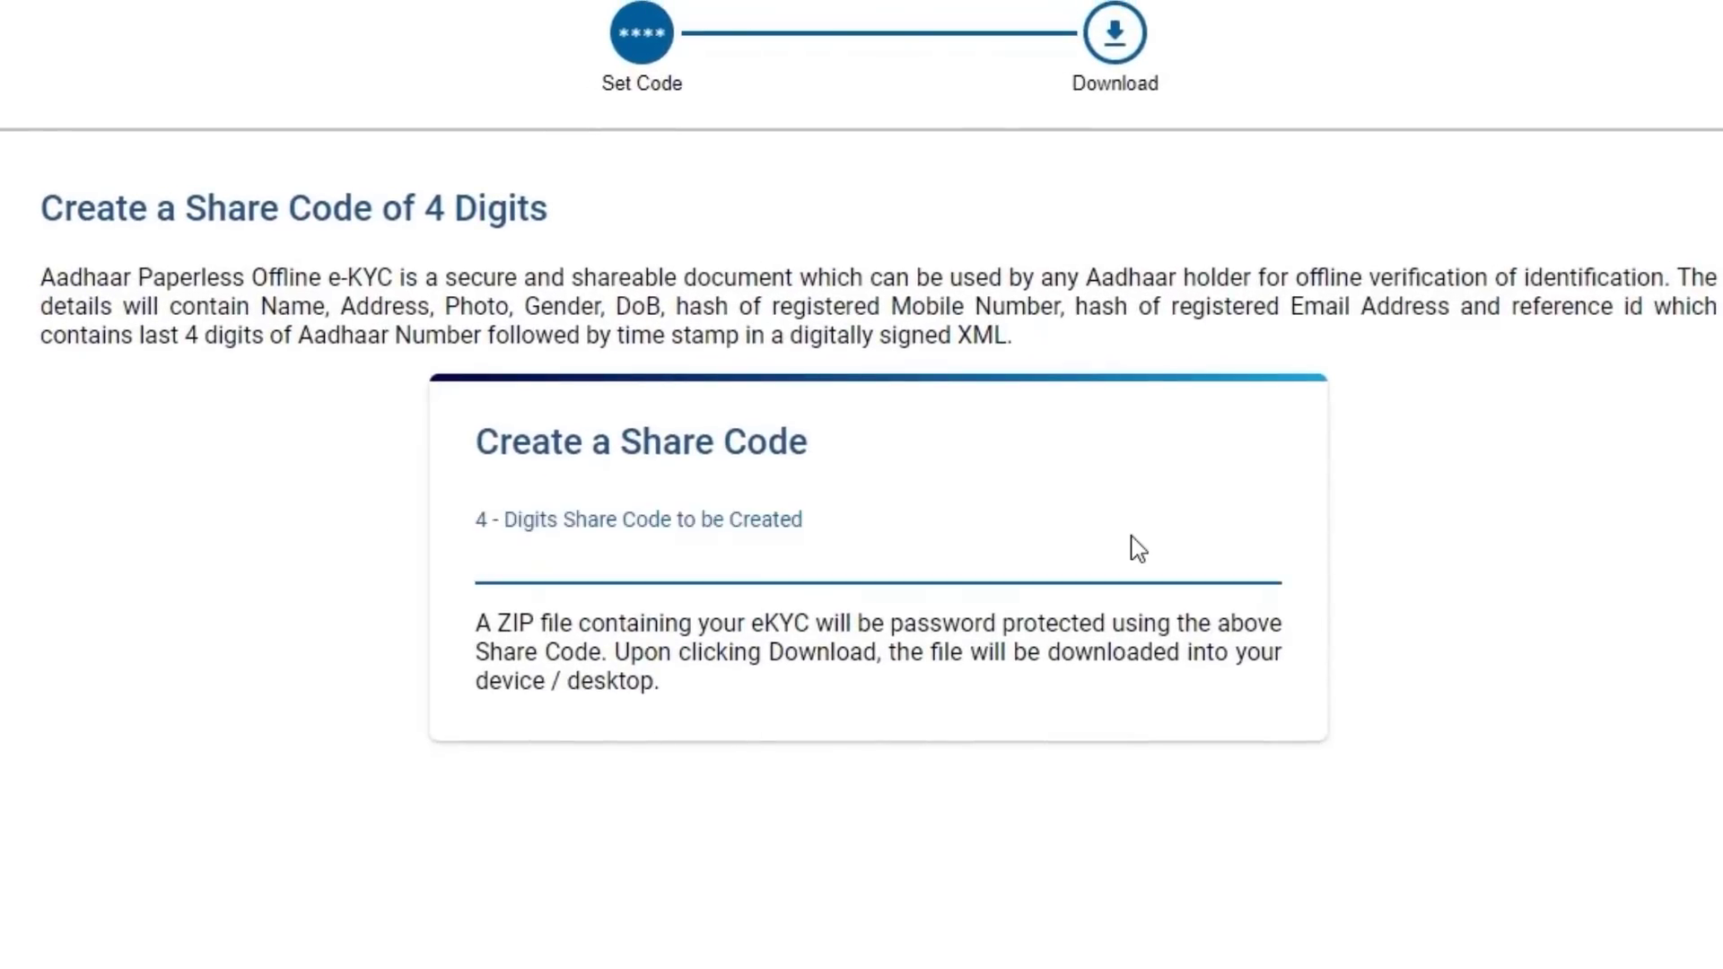
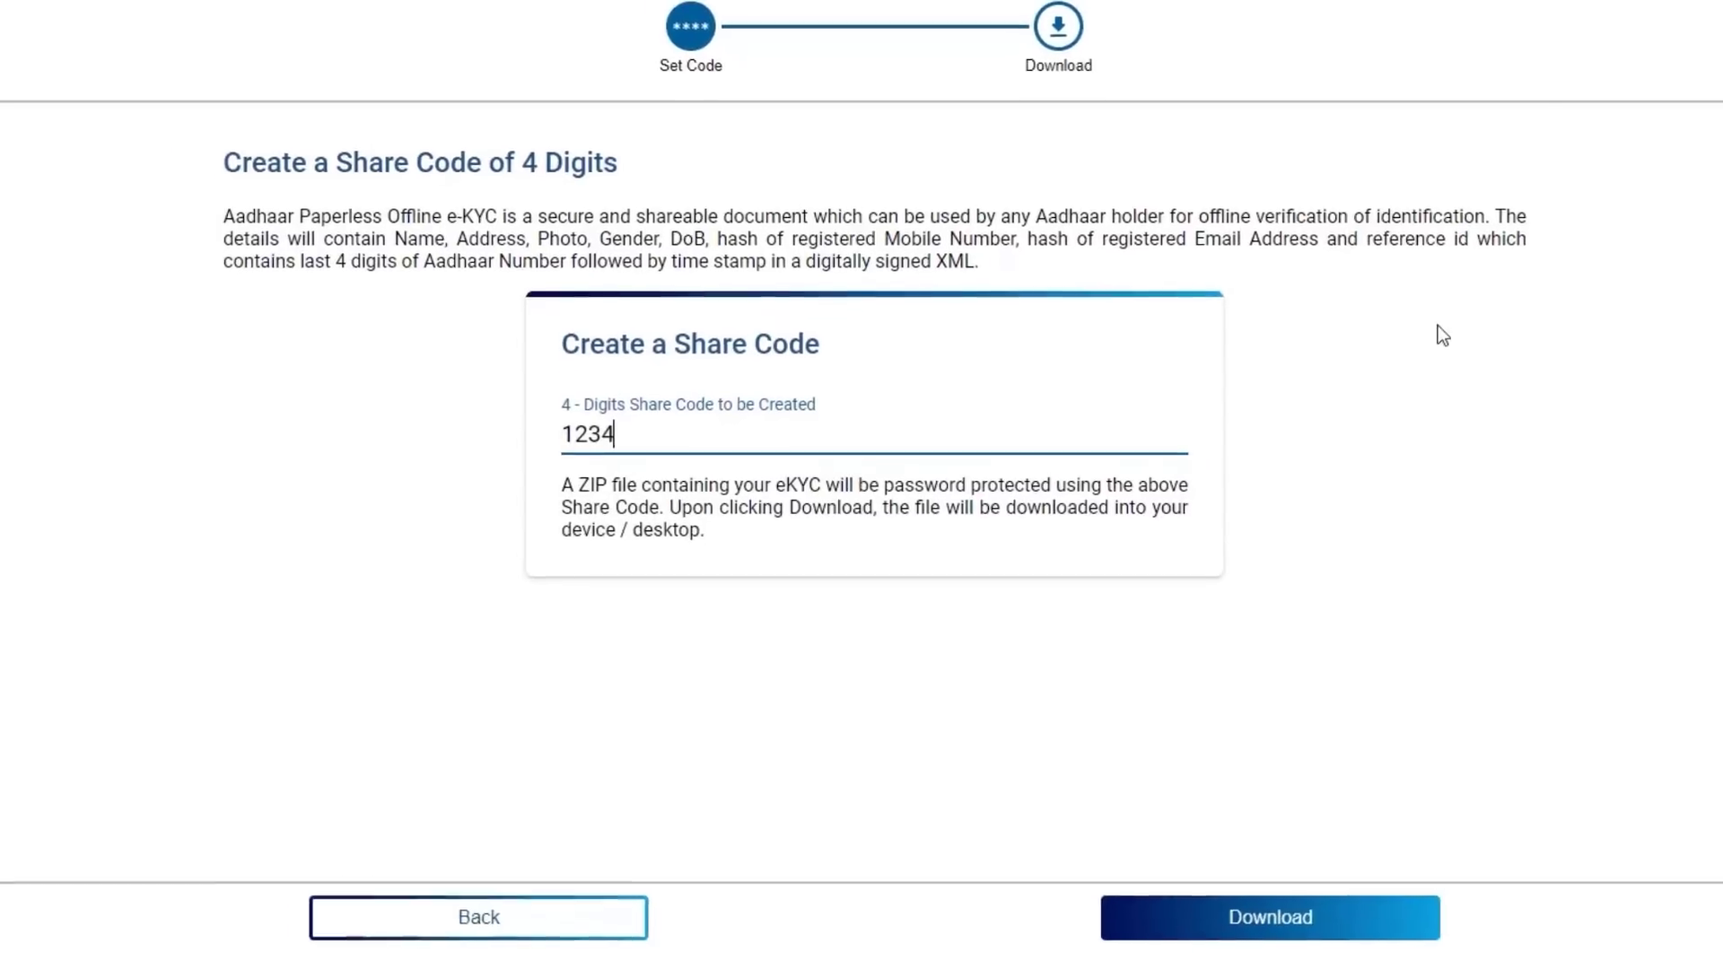
{"action": "left_click", "coordinate": [1205, 892]}
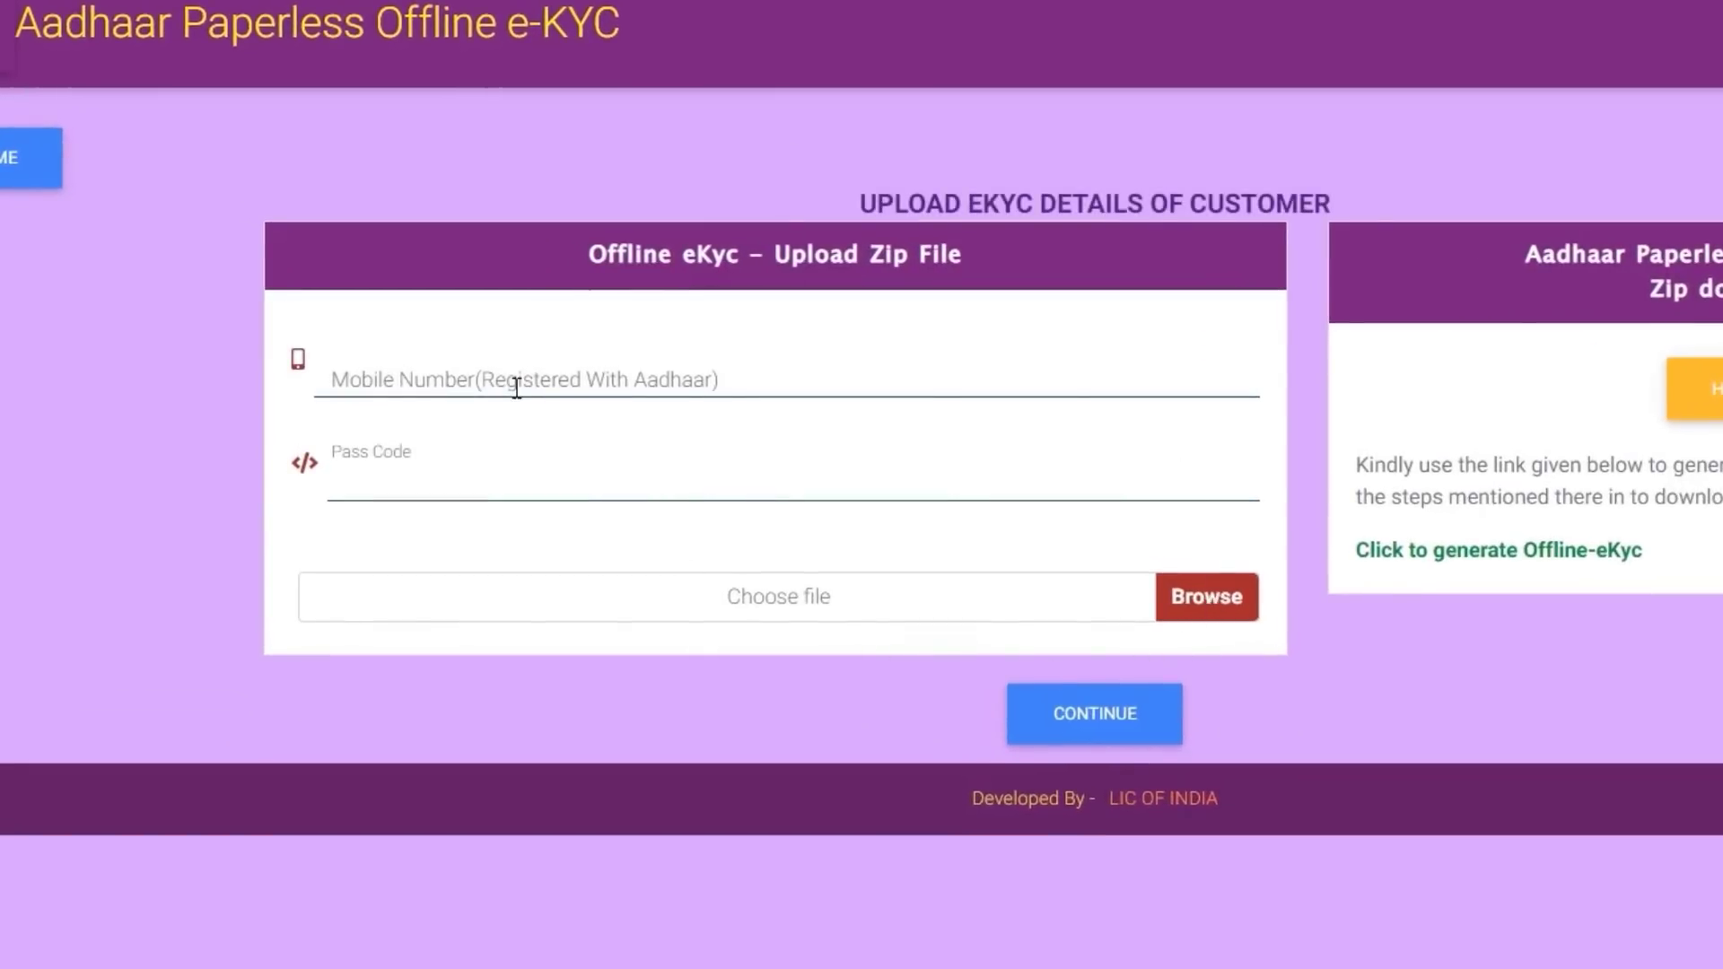
Enter the registered mobile number and pass code, attach offlineaadhaar20230417045154455.zip, and continue.
{"action": "left_click", "coordinate": [519, 383]}
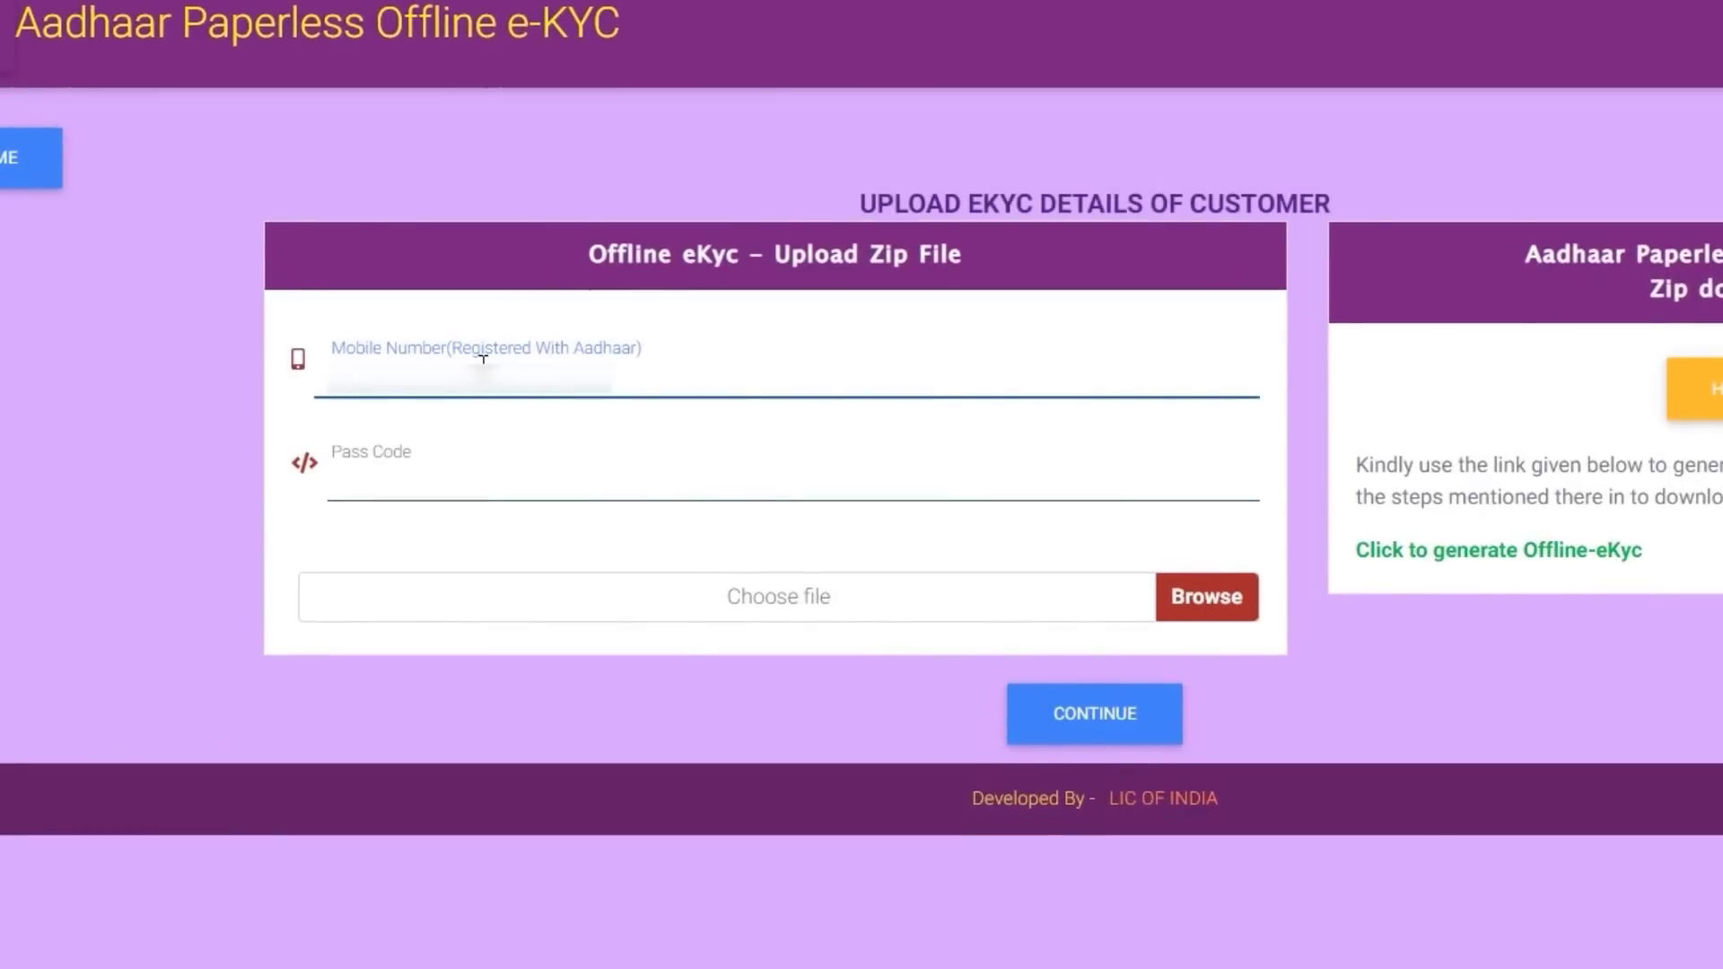
{"action": "left_click", "coordinate": [431, 469]}
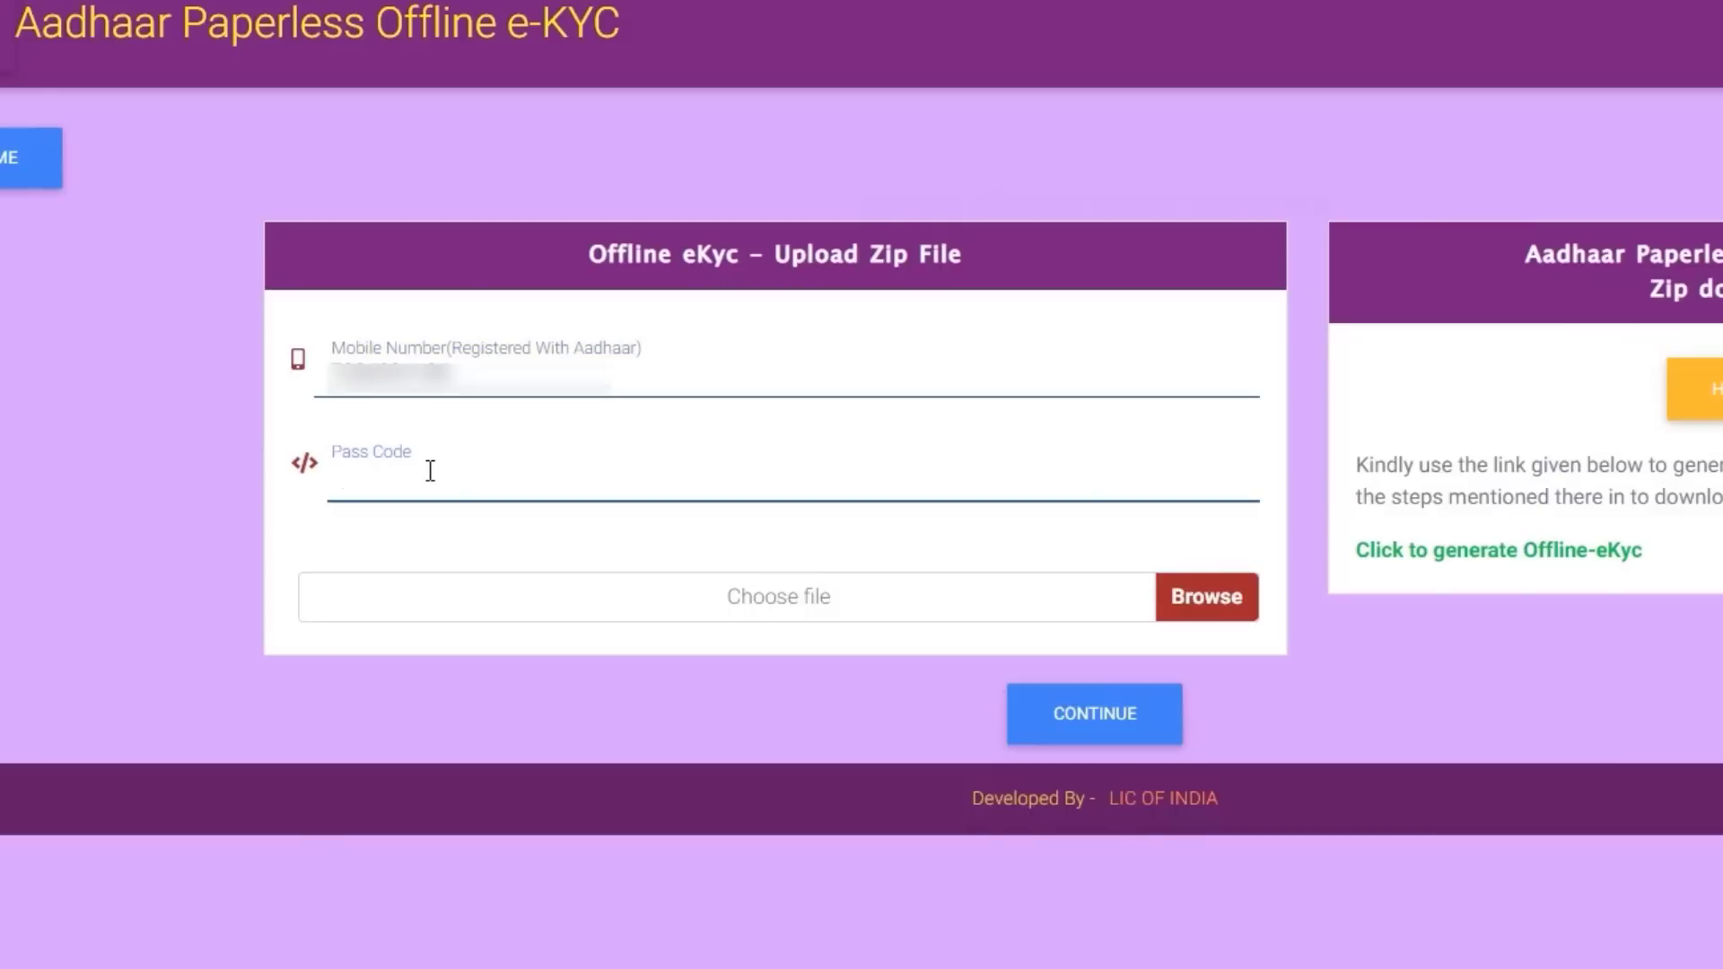
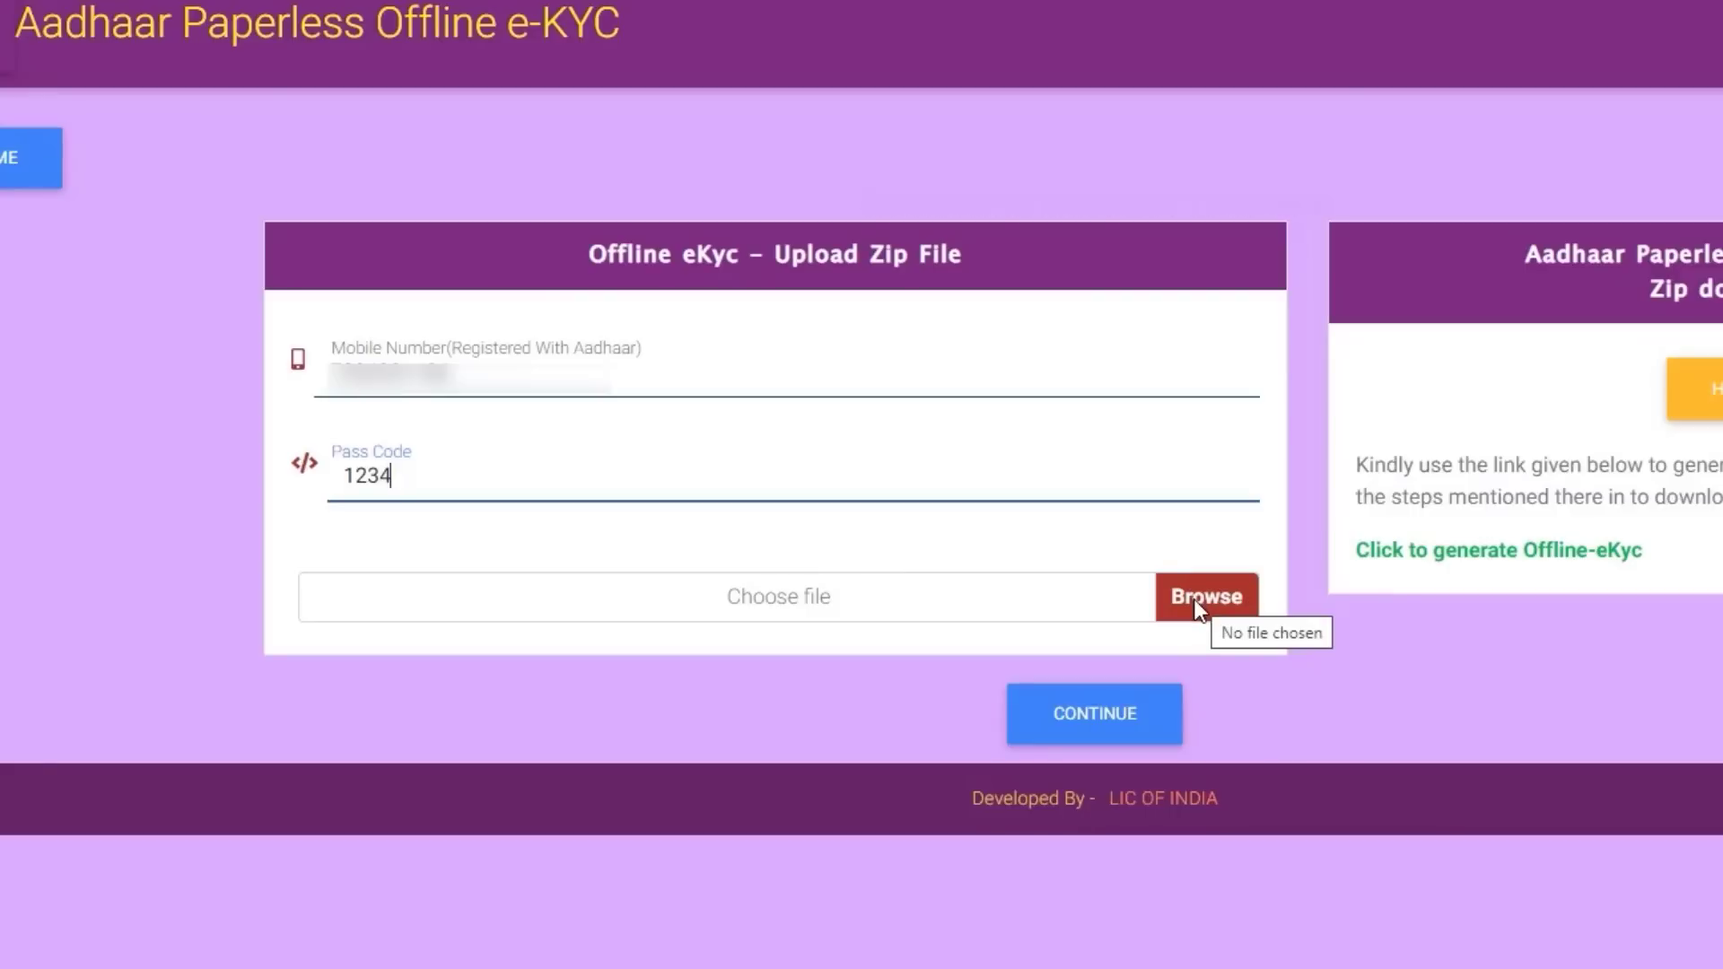
{"action": "left_click", "coordinate": [1205, 597]}
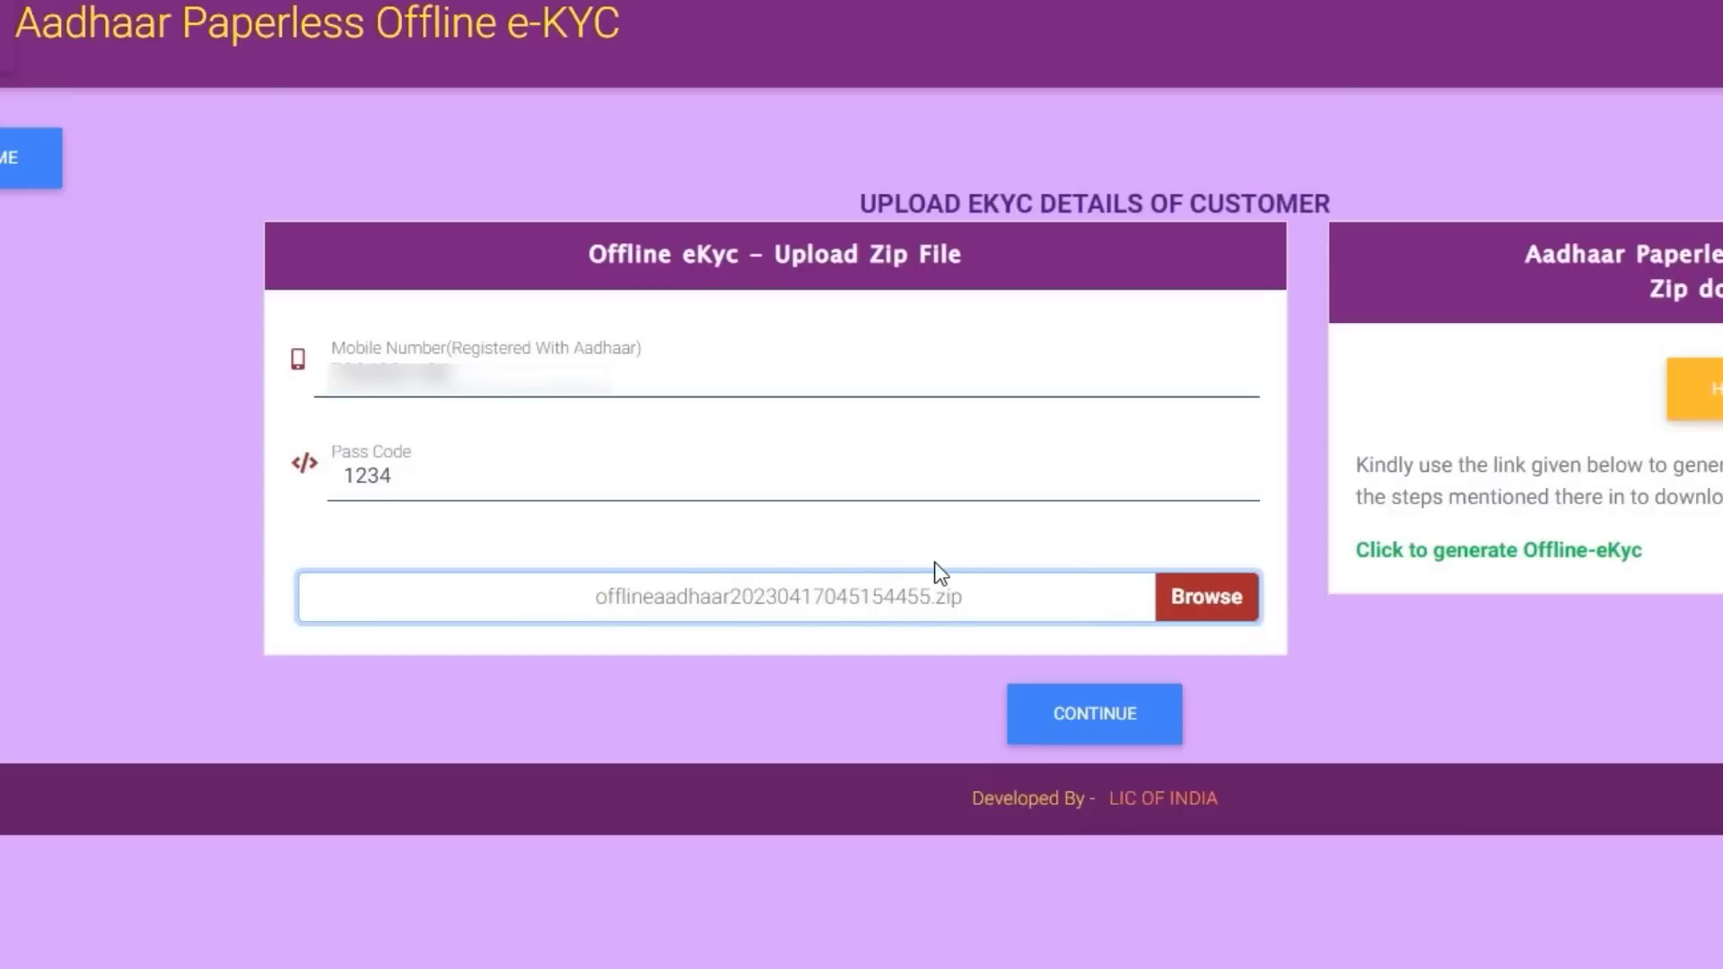
{"action": "left_click", "coordinate": [1112, 732]}
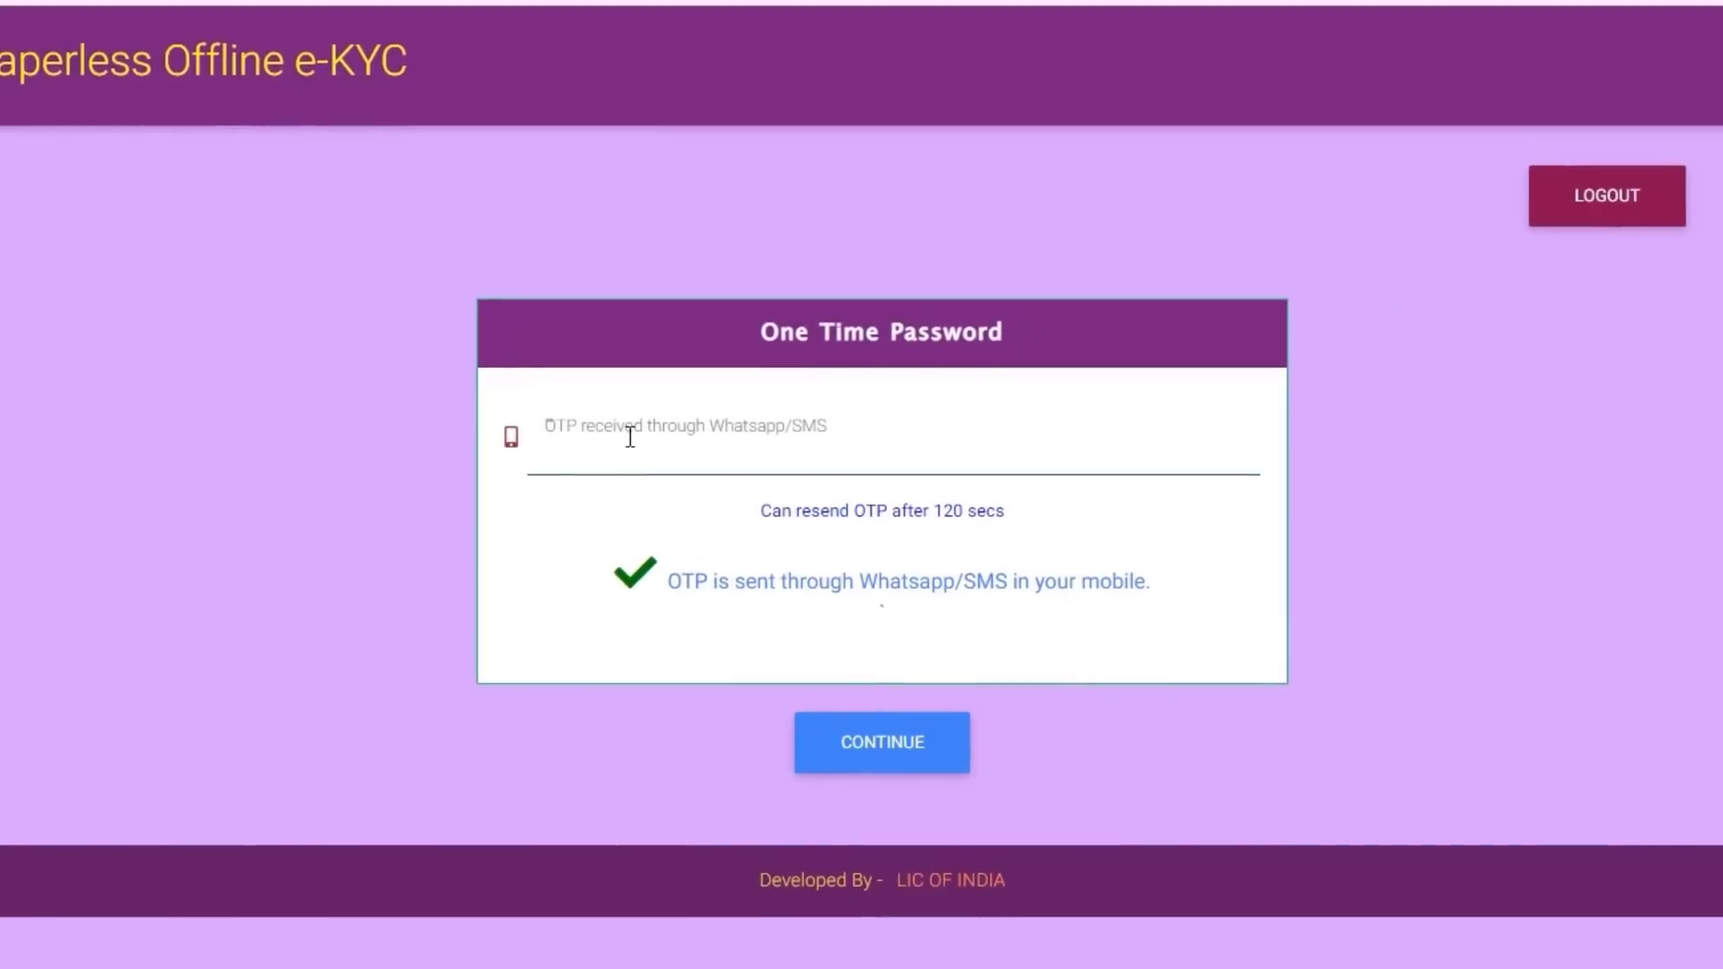
Enter and verify the OTP received via WhatsApp/SMS.
{"action": "left_click", "coordinate": [651, 452]}
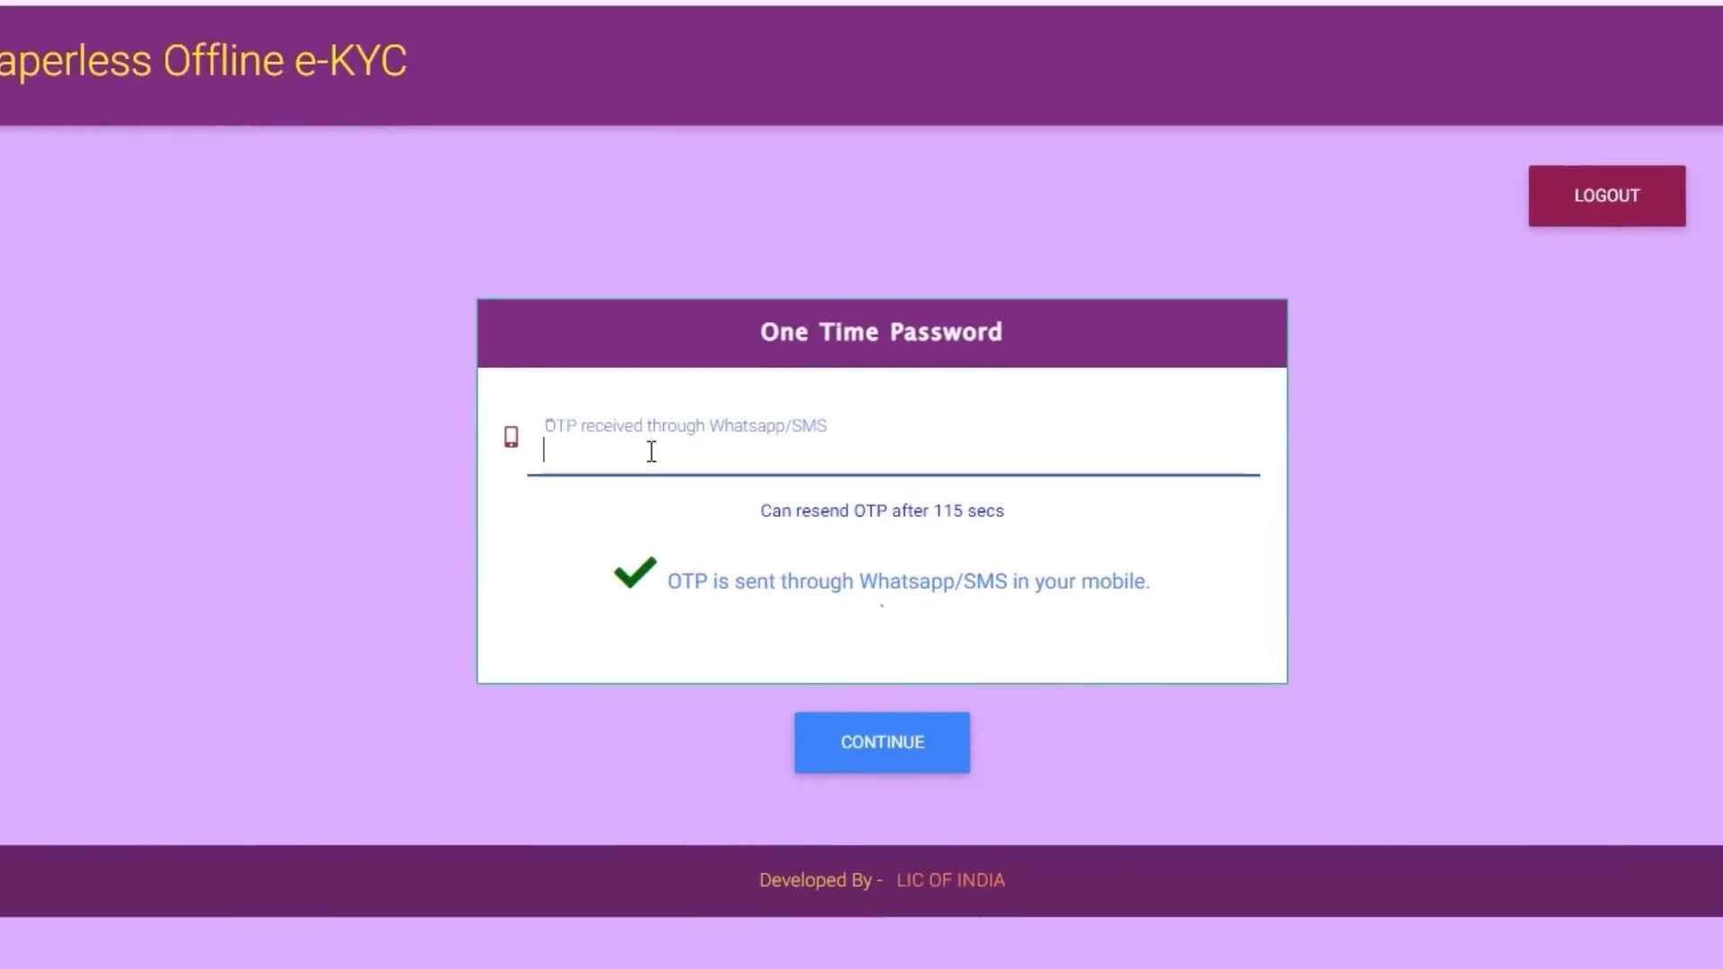
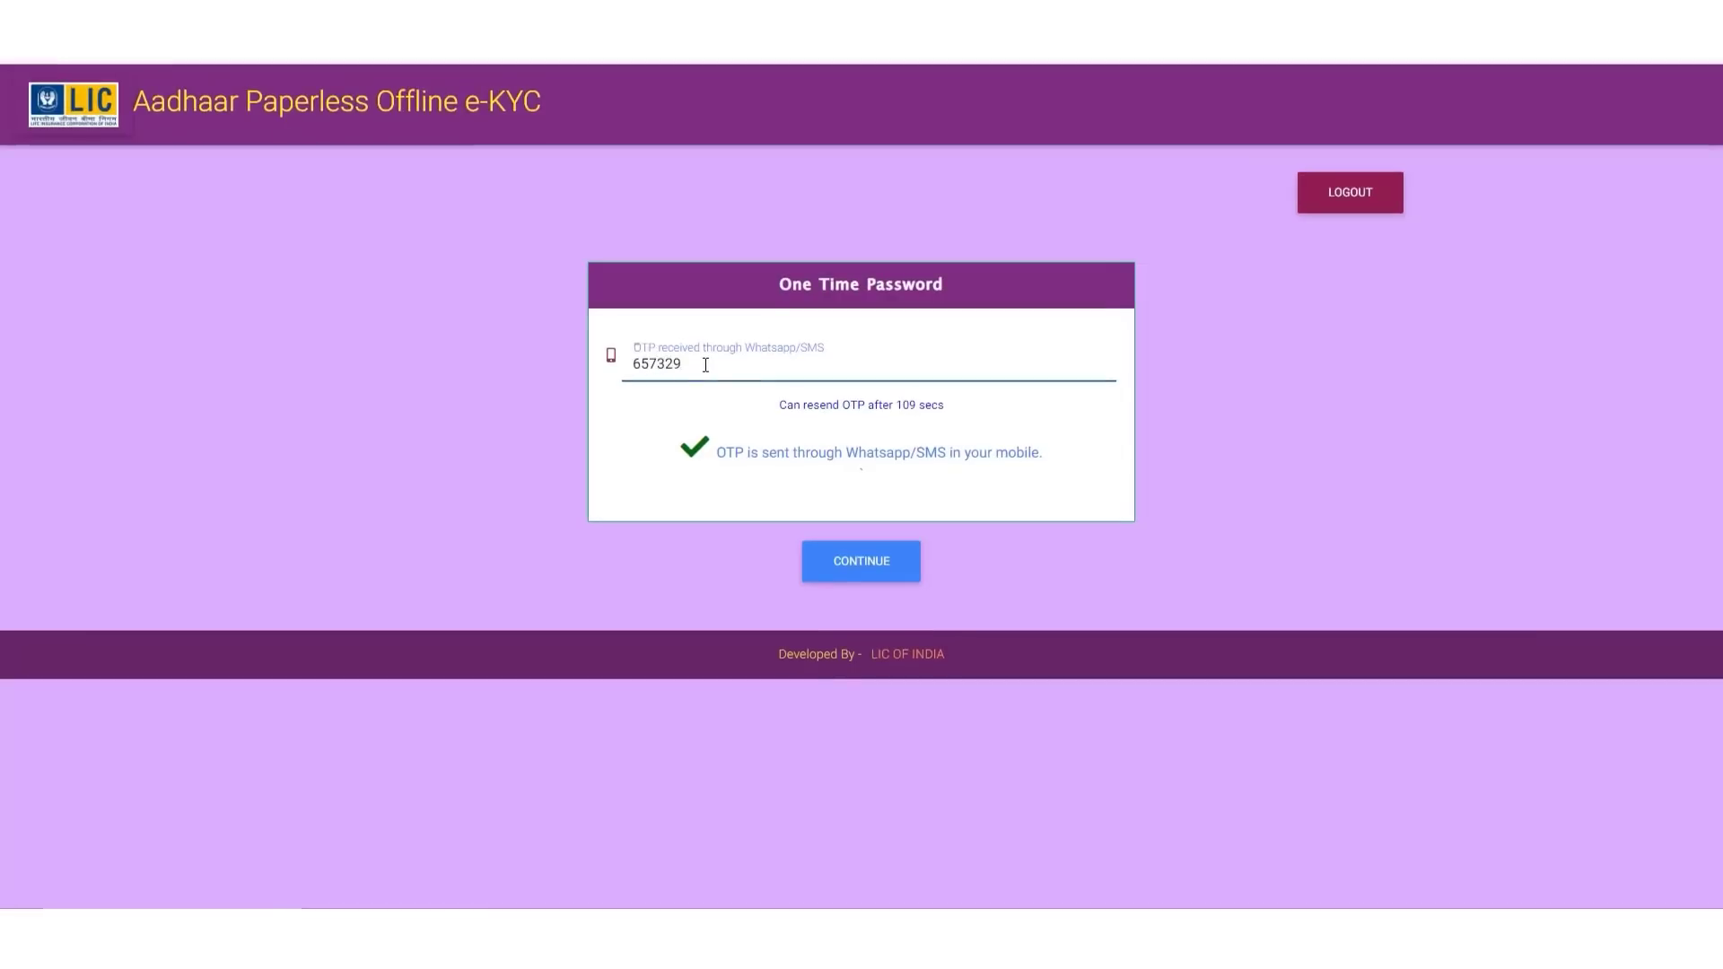
{"action": "left_click", "coordinate": [869, 565]}
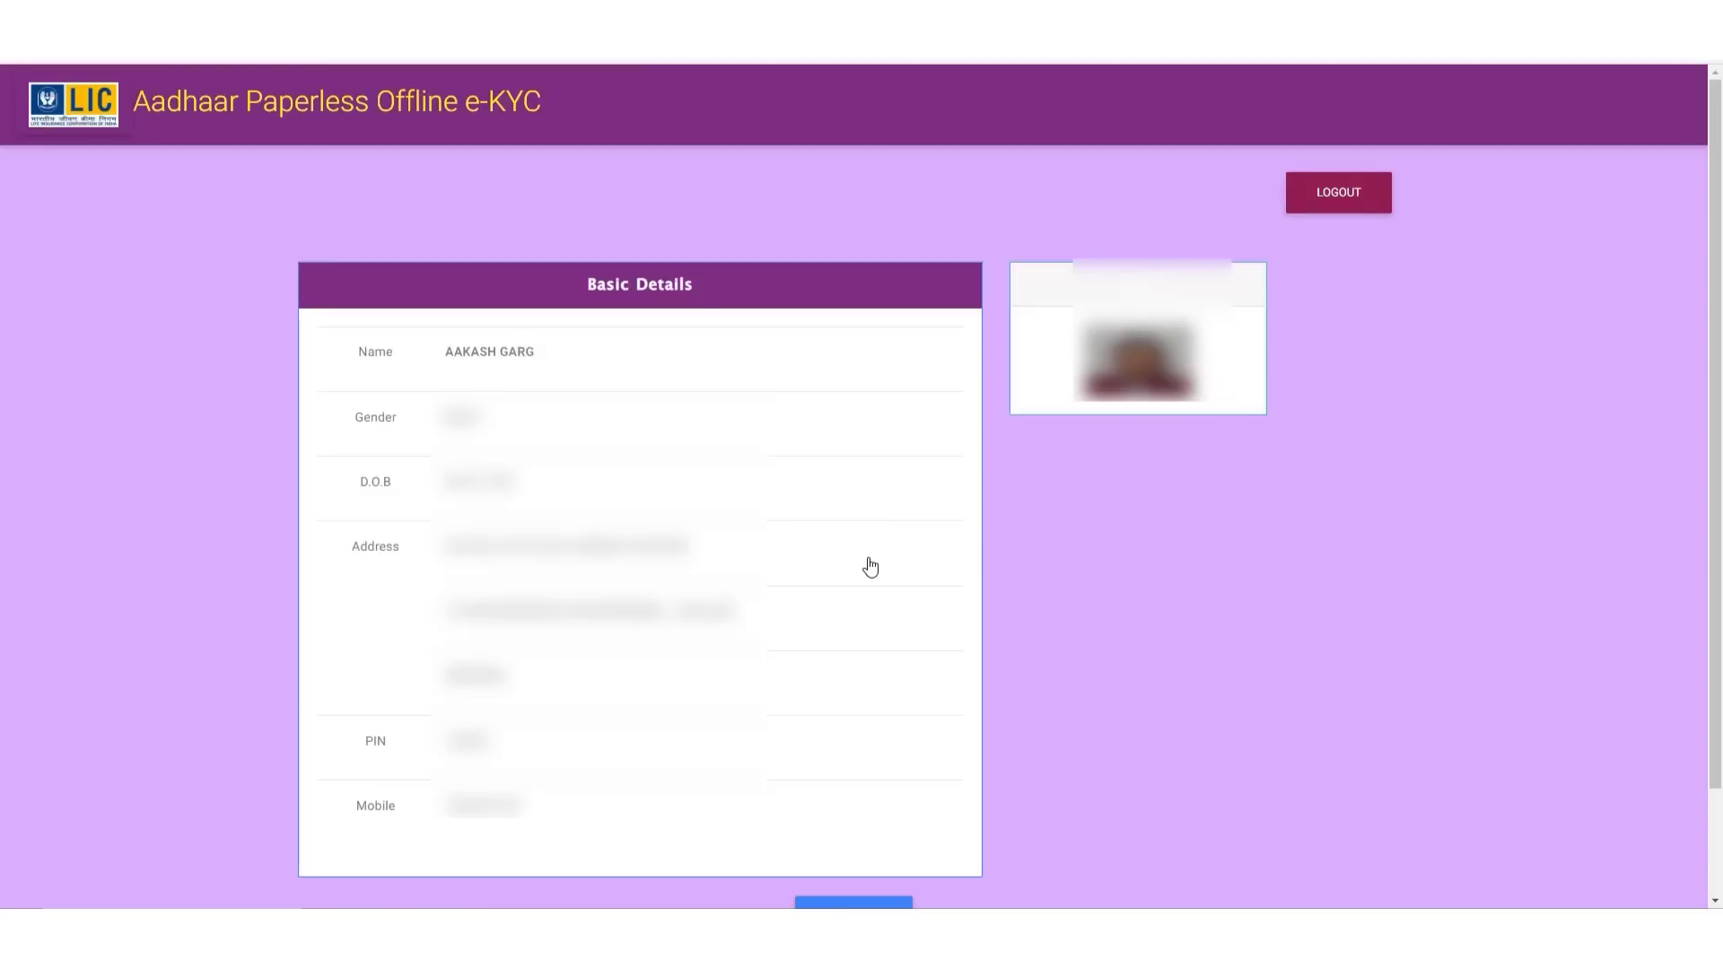
Review and accept the customer's Aadhaar basic details.
{"action": "scroll", "coordinate": [871, 567], "scroll_direction": "down", "scroll_amount": 1}
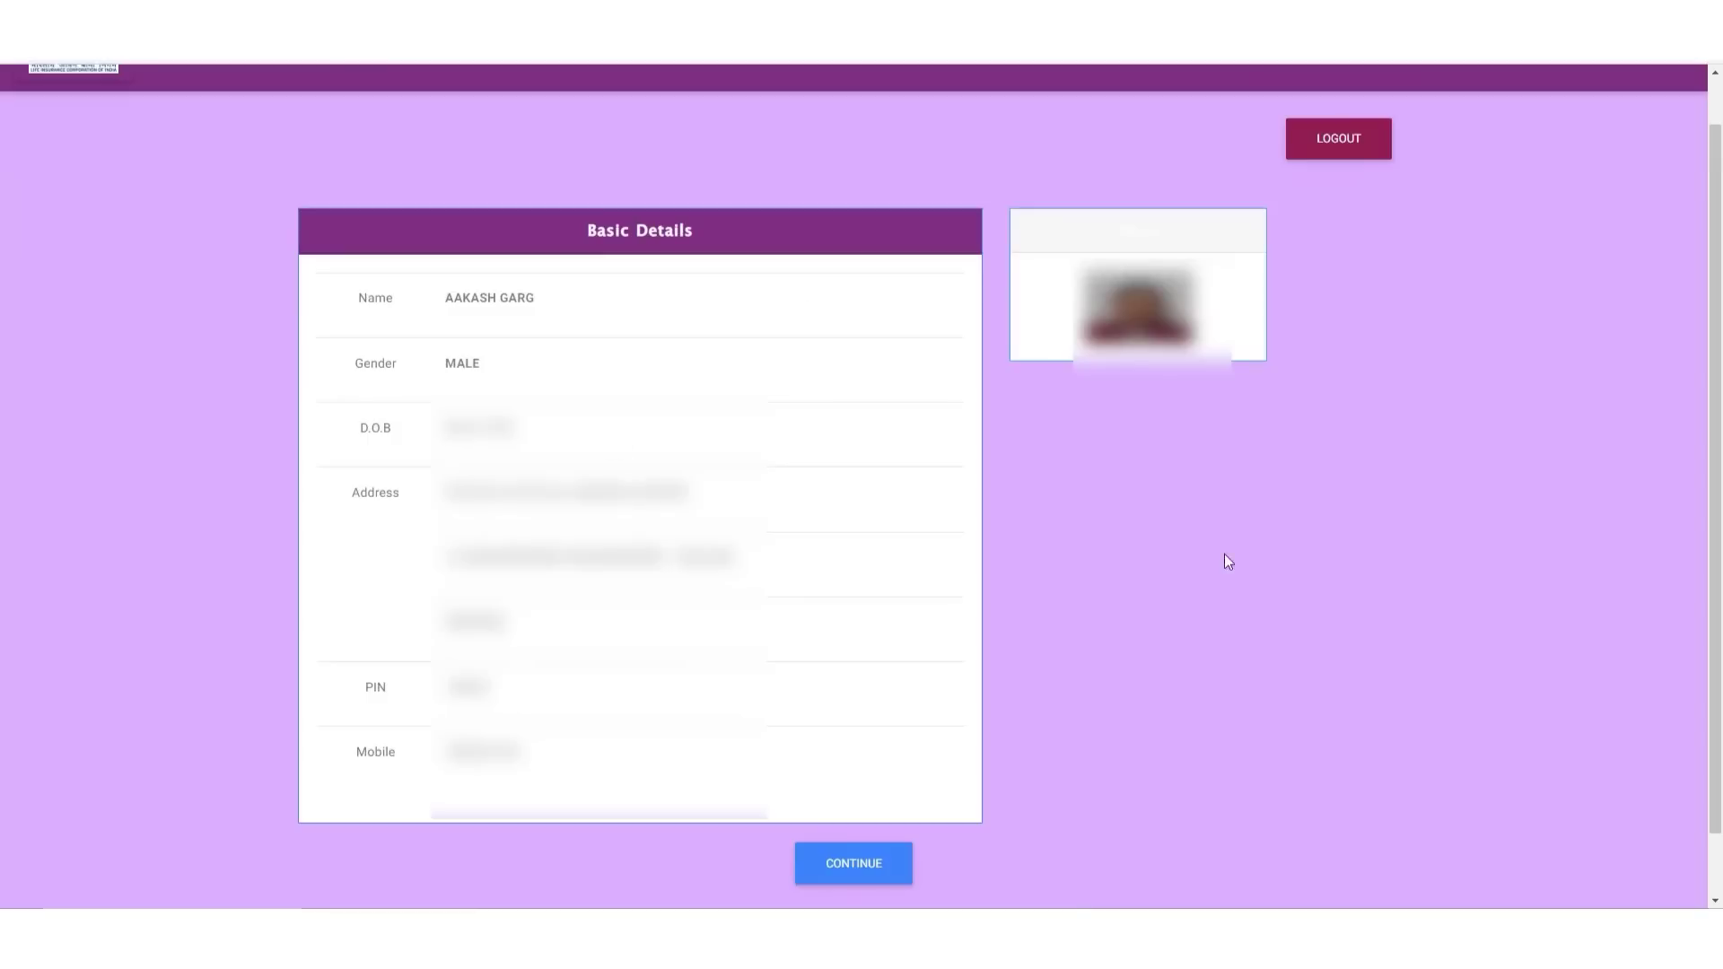
{"action": "left_click", "coordinate": [858, 867]}
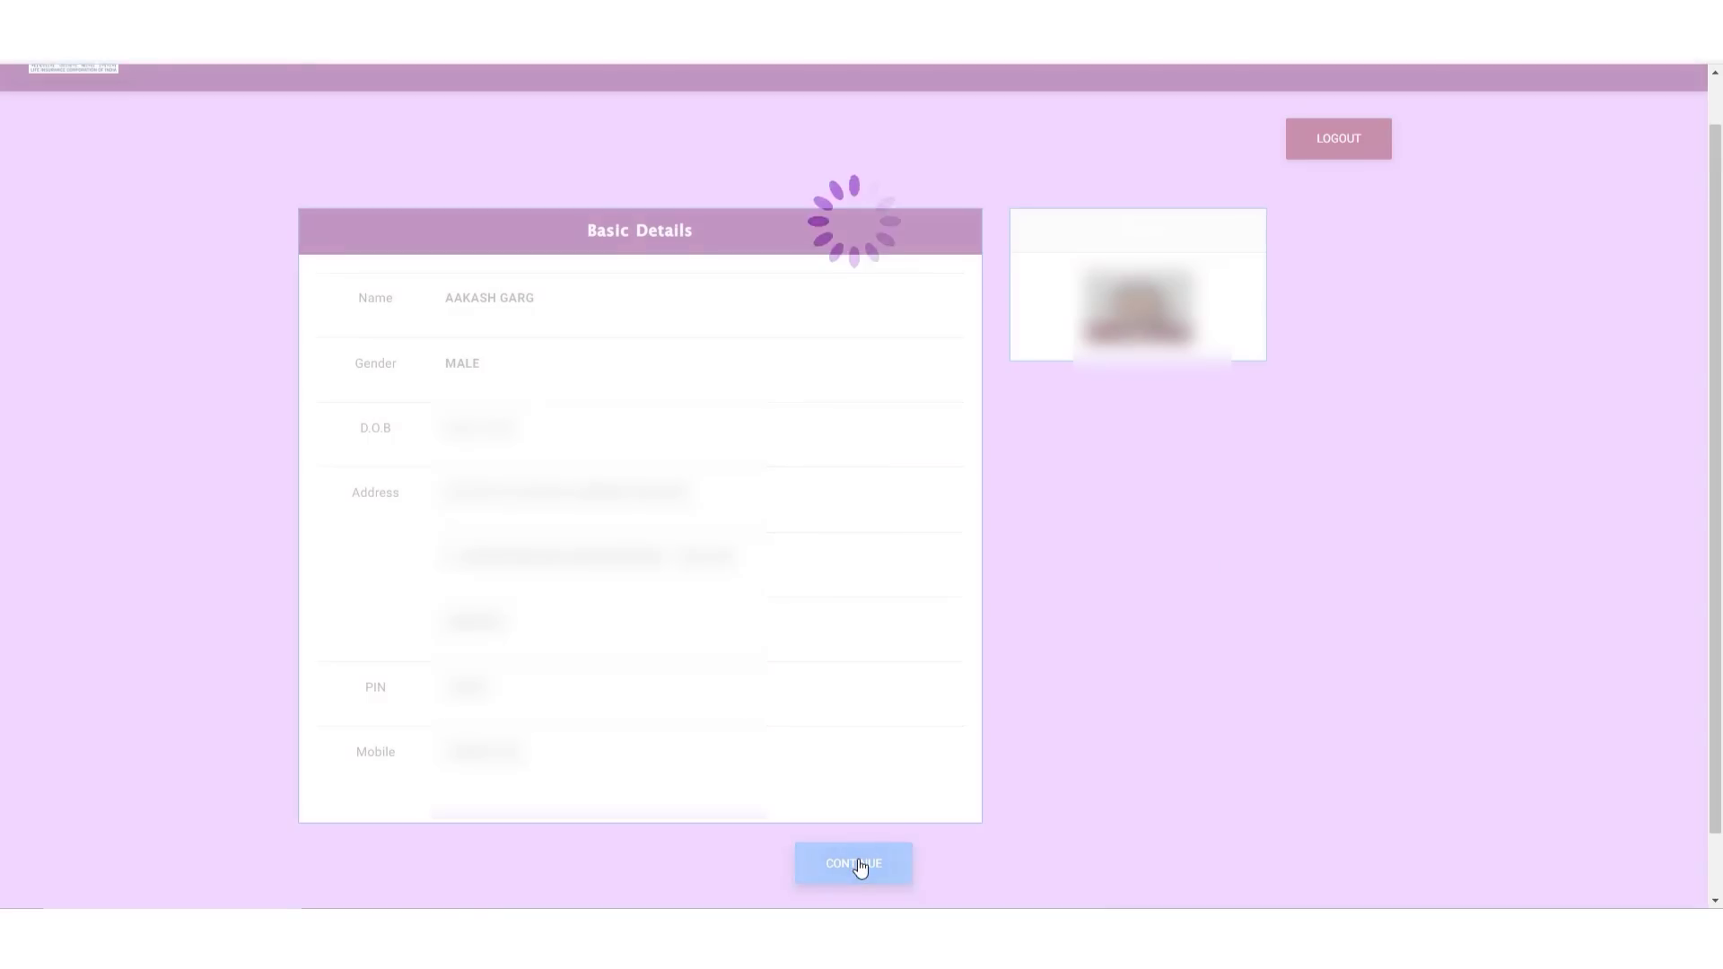
{"action": "left_click_drag", "start_coordinate": [549, 263], "coordinate": [1167, 259]}
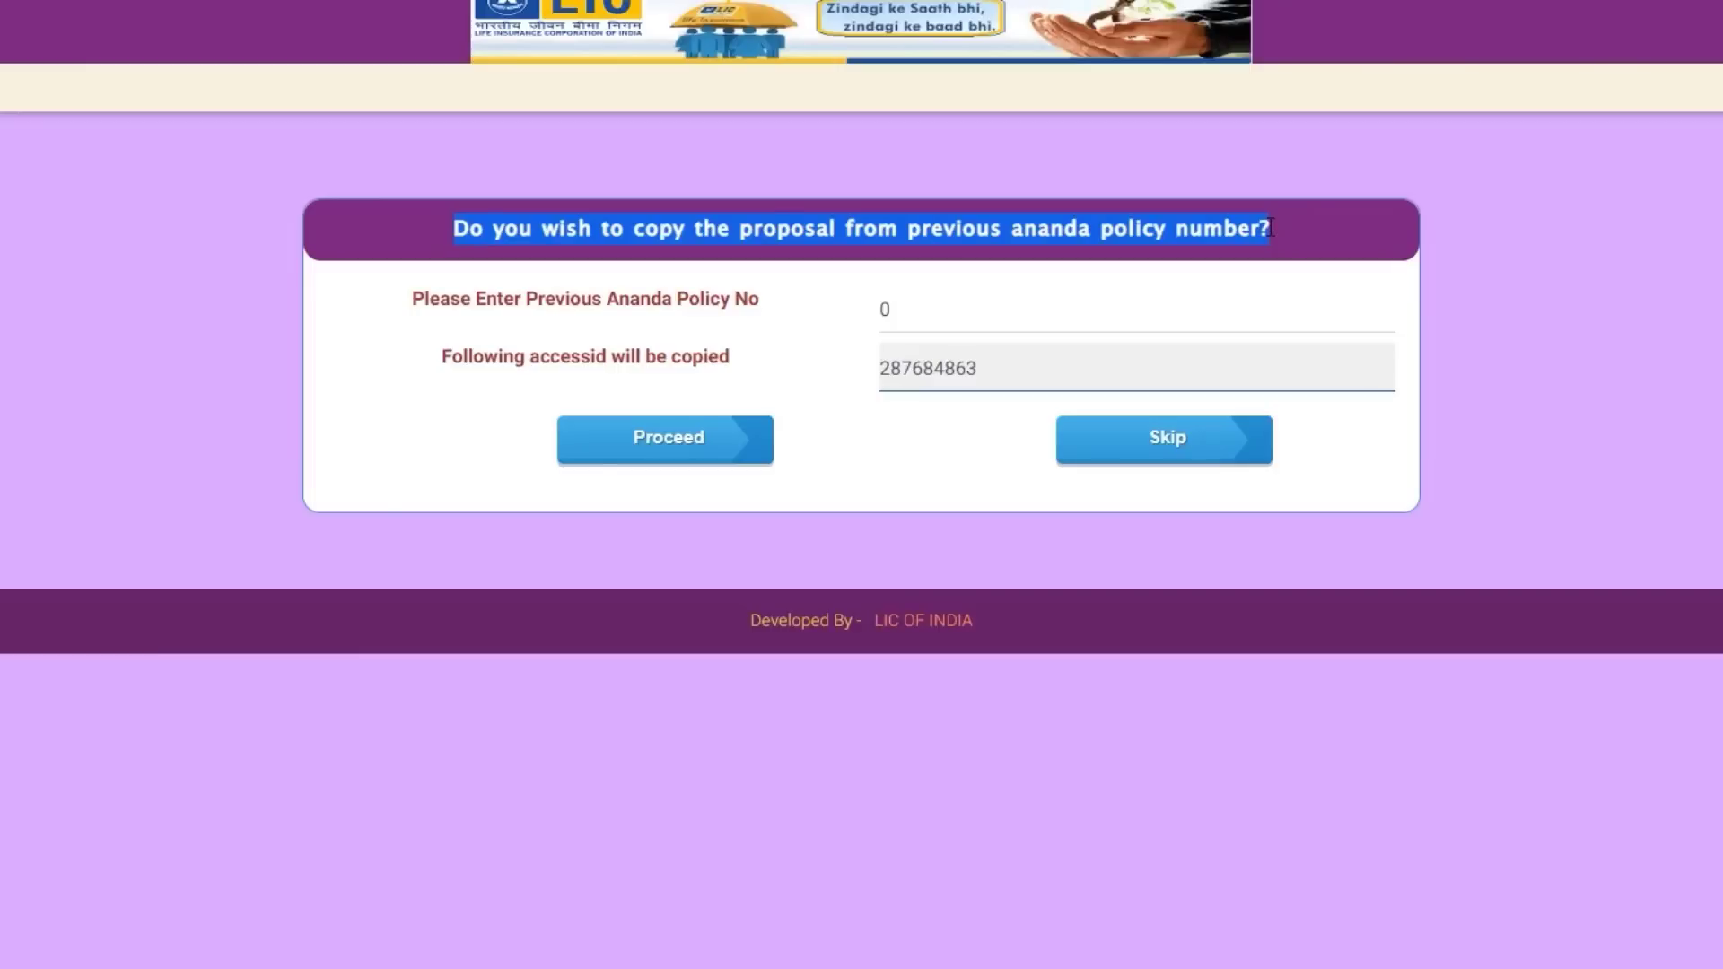
Decline copying the proposal from a previous ANANDA policy number.
{"action": "left_click", "coordinate": [1271, 227]}
{"action": "left_click", "coordinate": [1061, 436]}
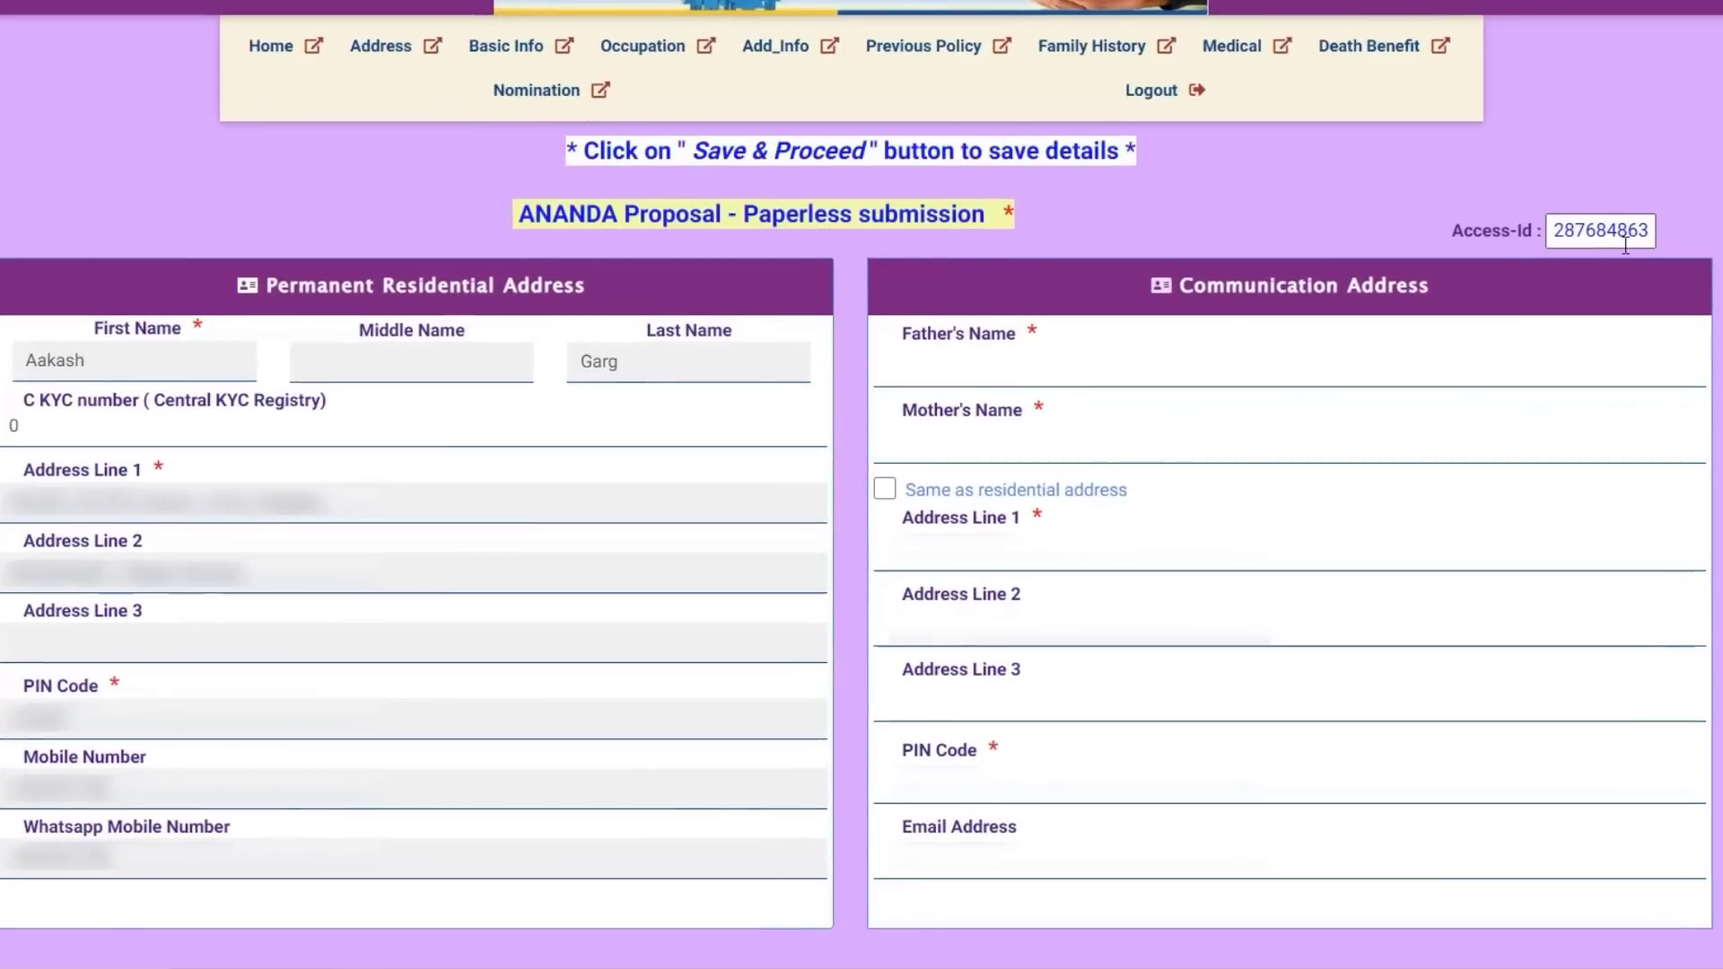
{"action": "left_click_drag", "start_coordinate": [1552, 229], "coordinate": [1634, 235]}
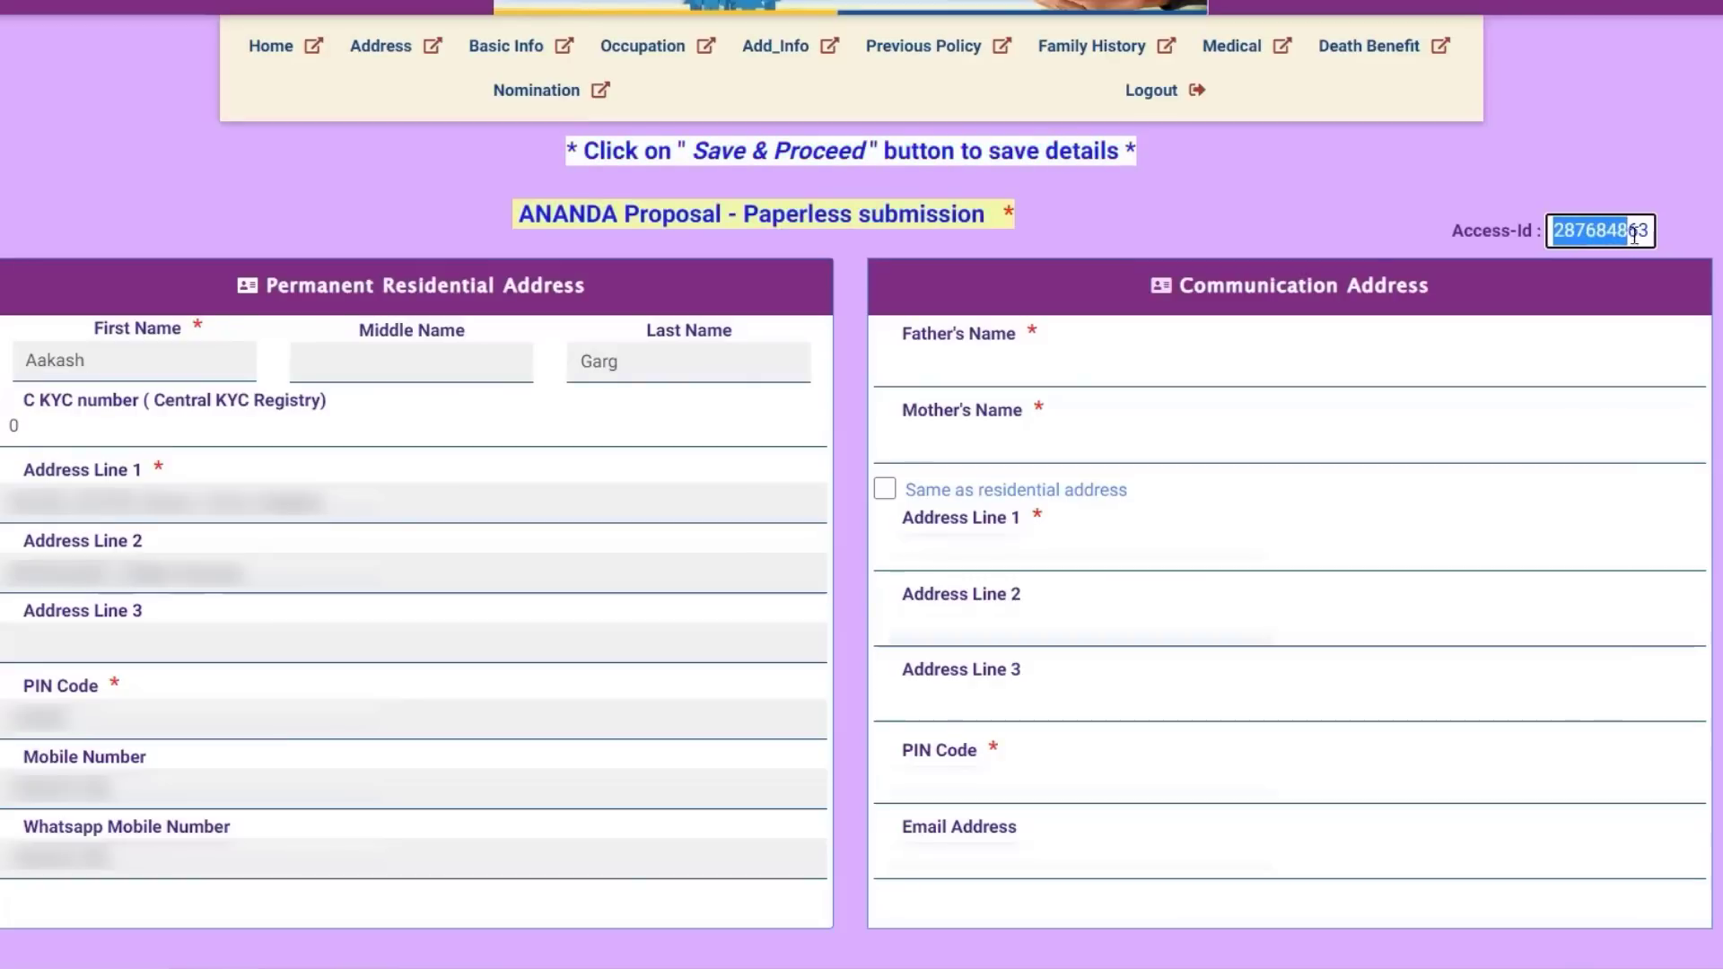
{"action": "left_click", "coordinate": [1671, 234]}
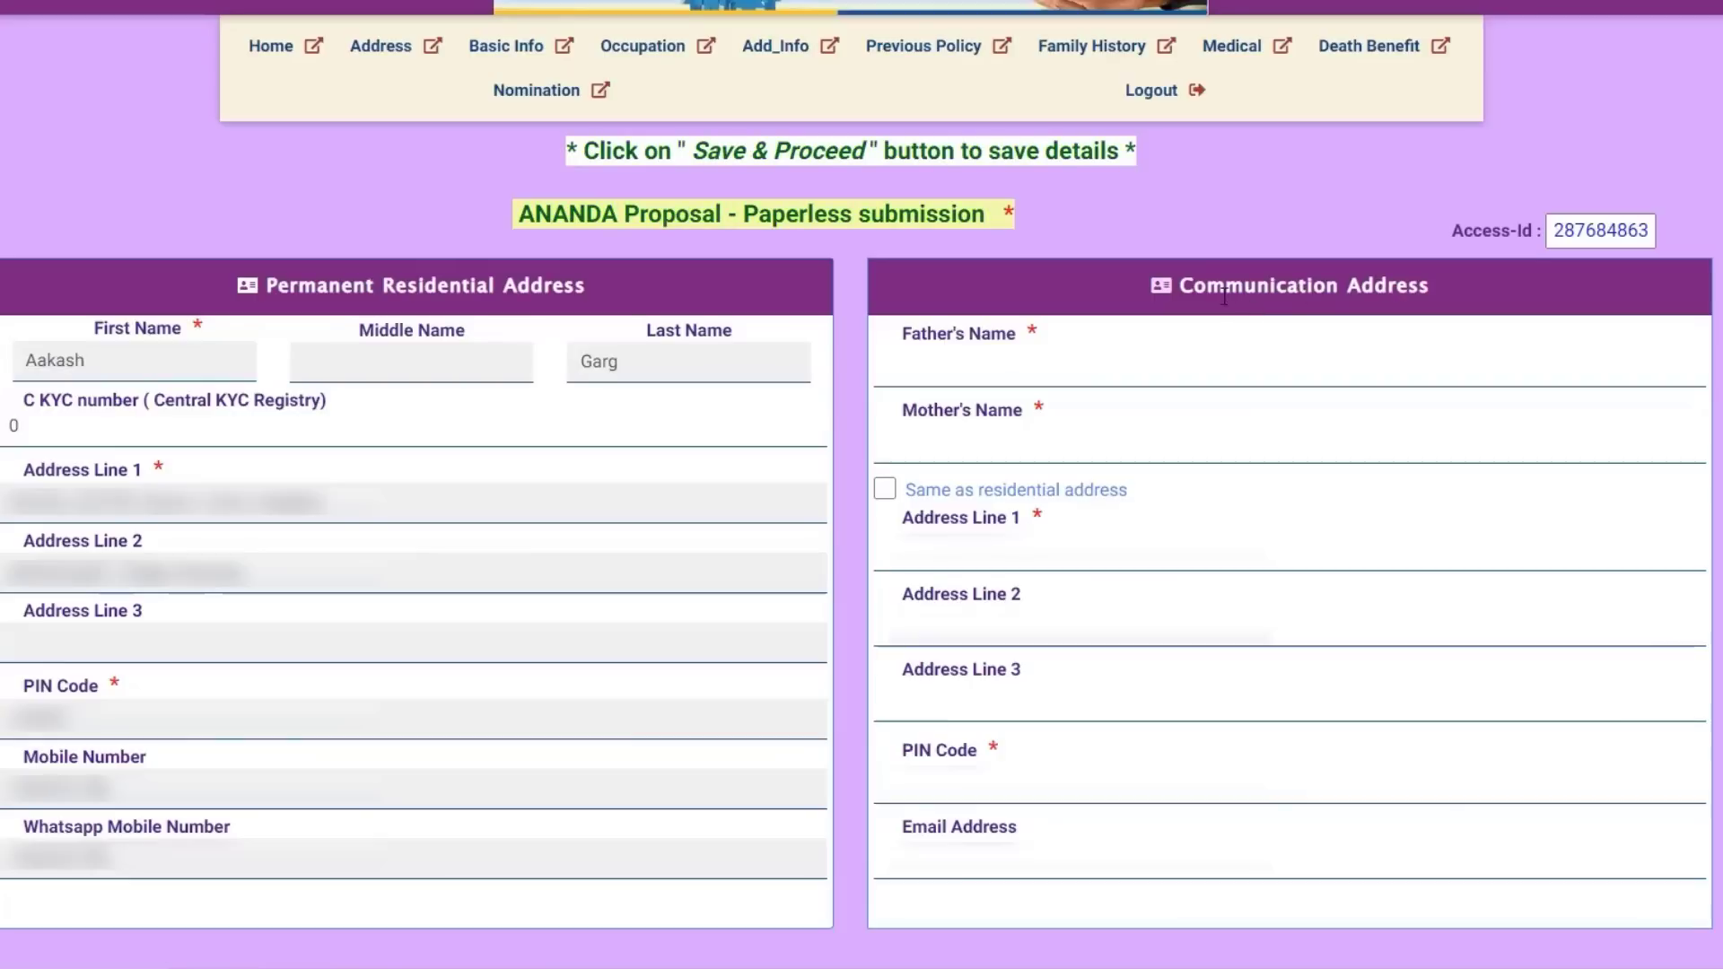
Set the communication address to be the same as the residential address.
{"action": "left_click", "coordinate": [988, 377]}
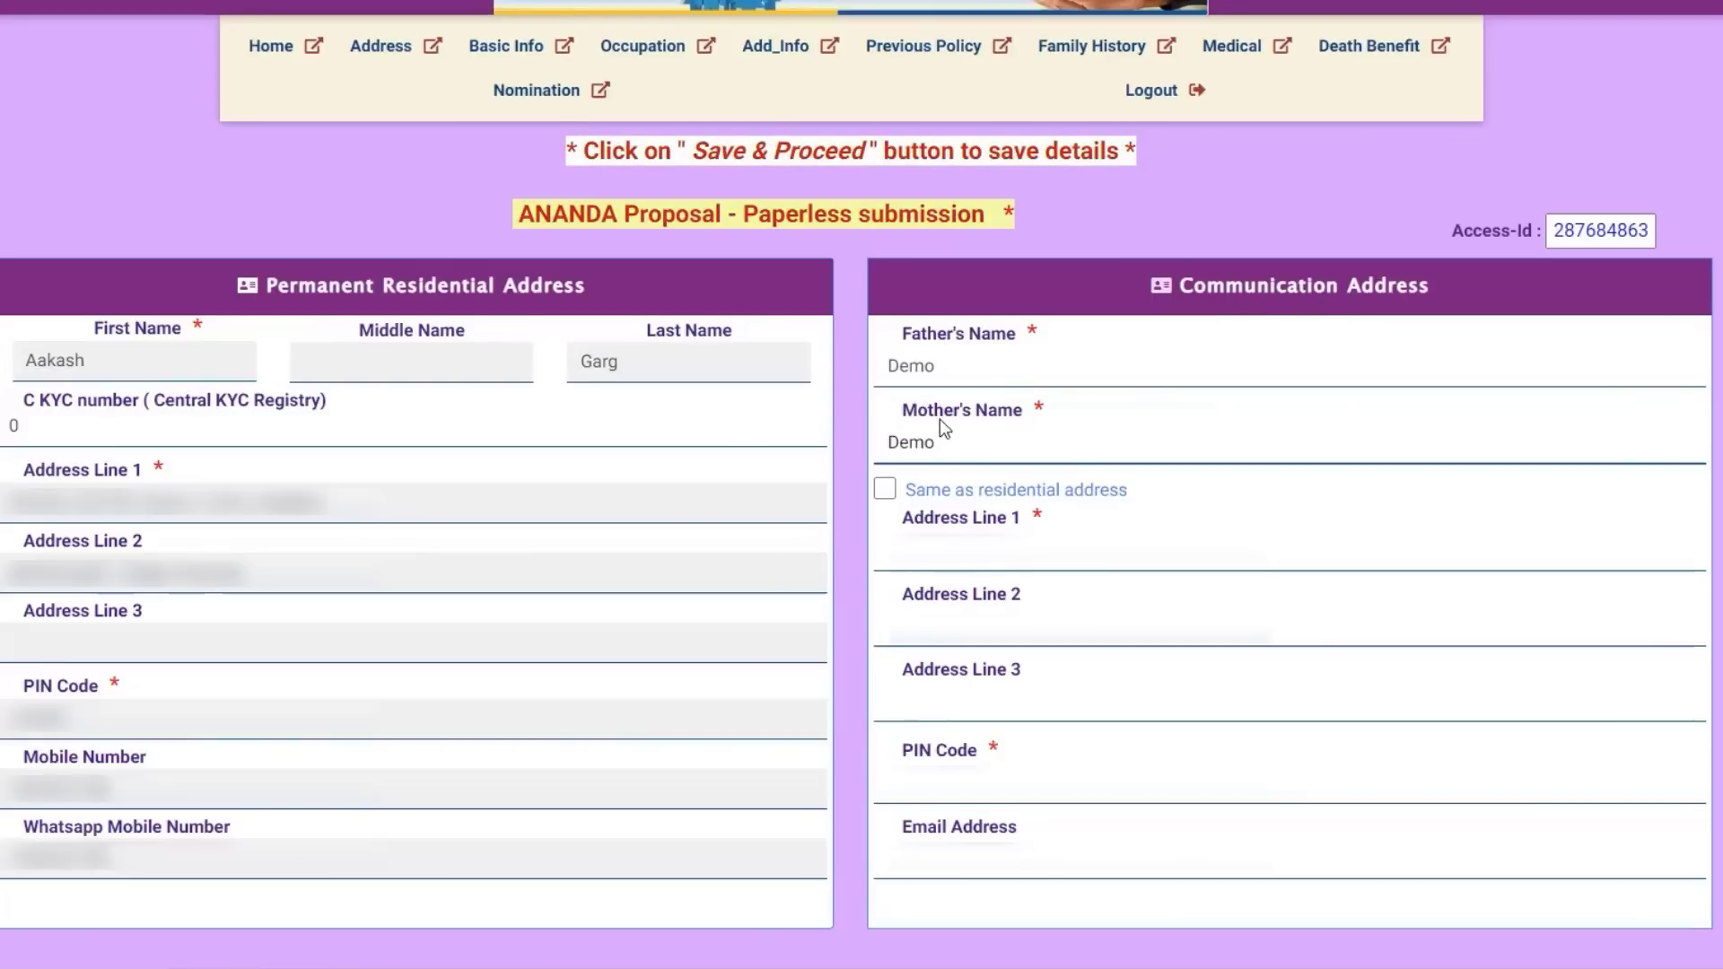
{"action": "left_click", "coordinate": [884, 490]}
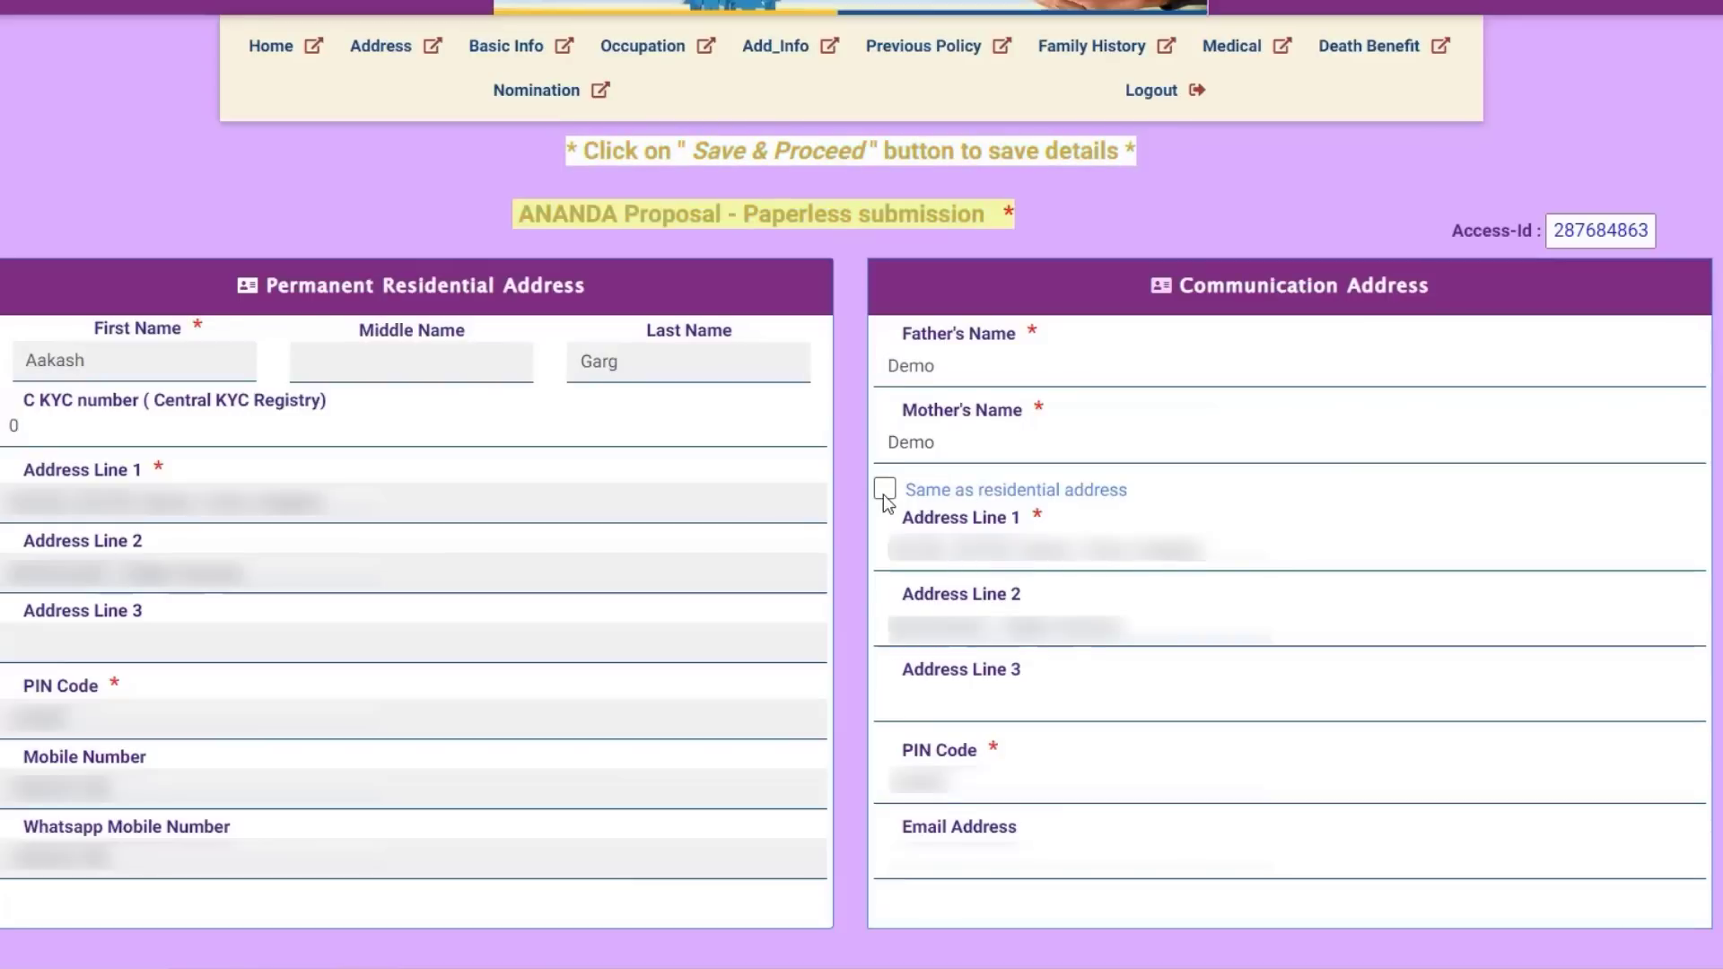
{"action": "left_click", "coordinate": [884, 490]}
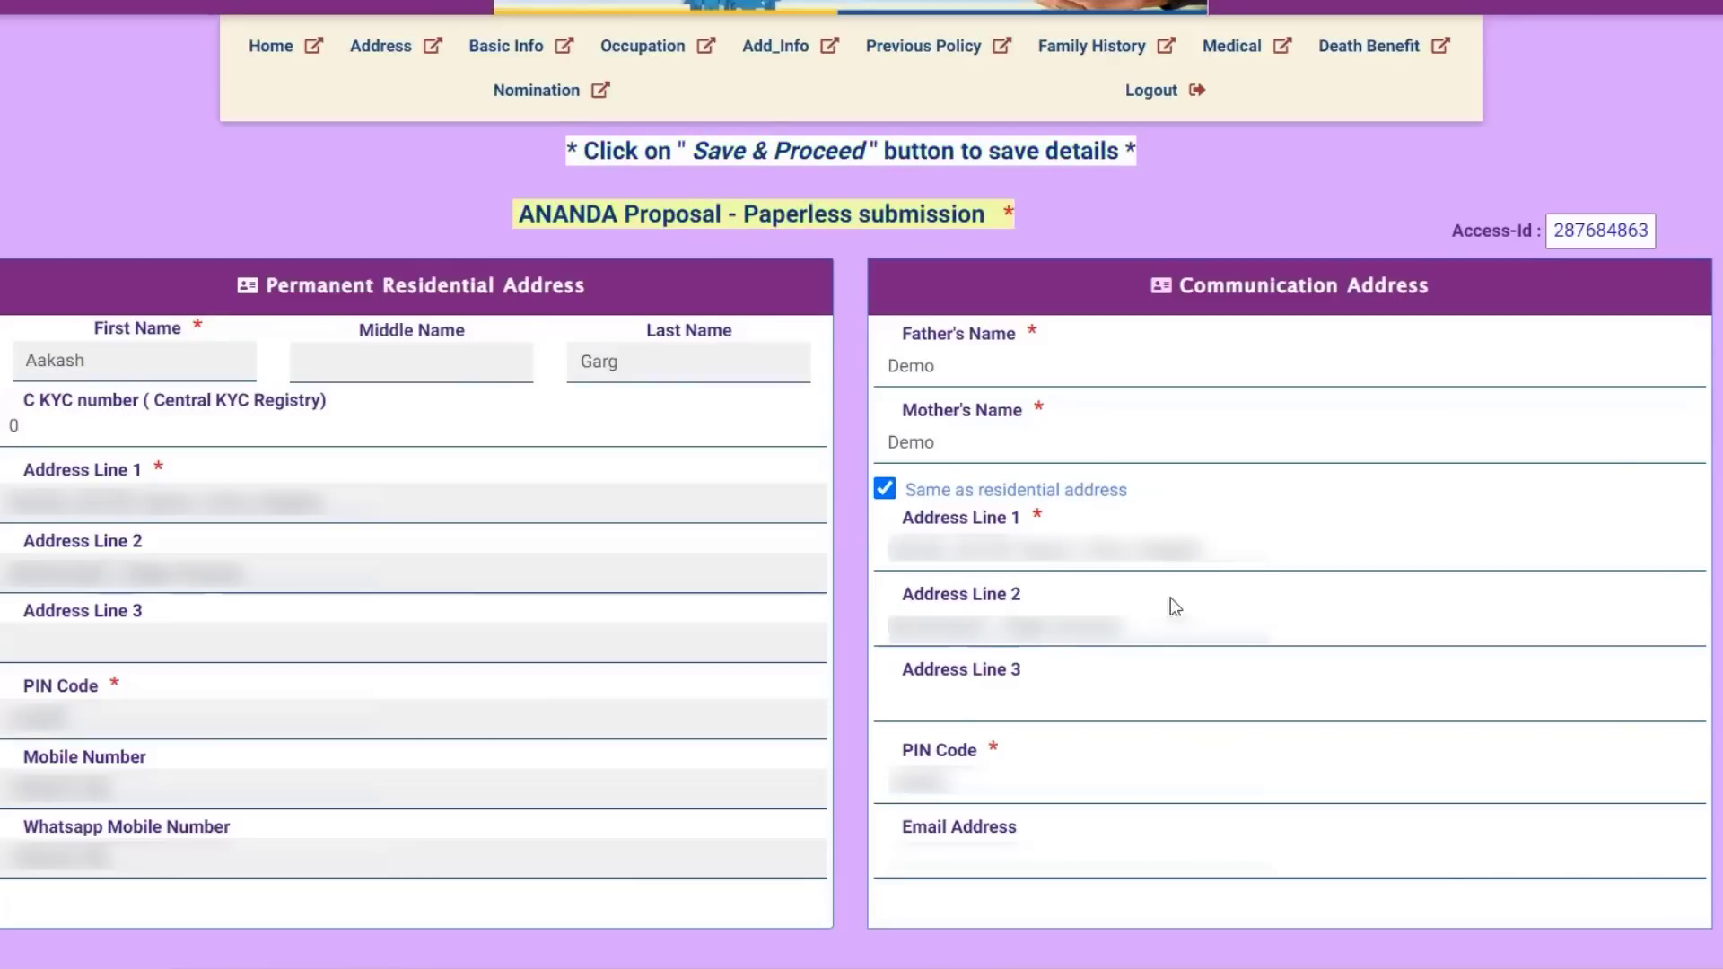
Paste the customer's email address and save the address details.
{"action": "left_click", "coordinate": [973, 854]}
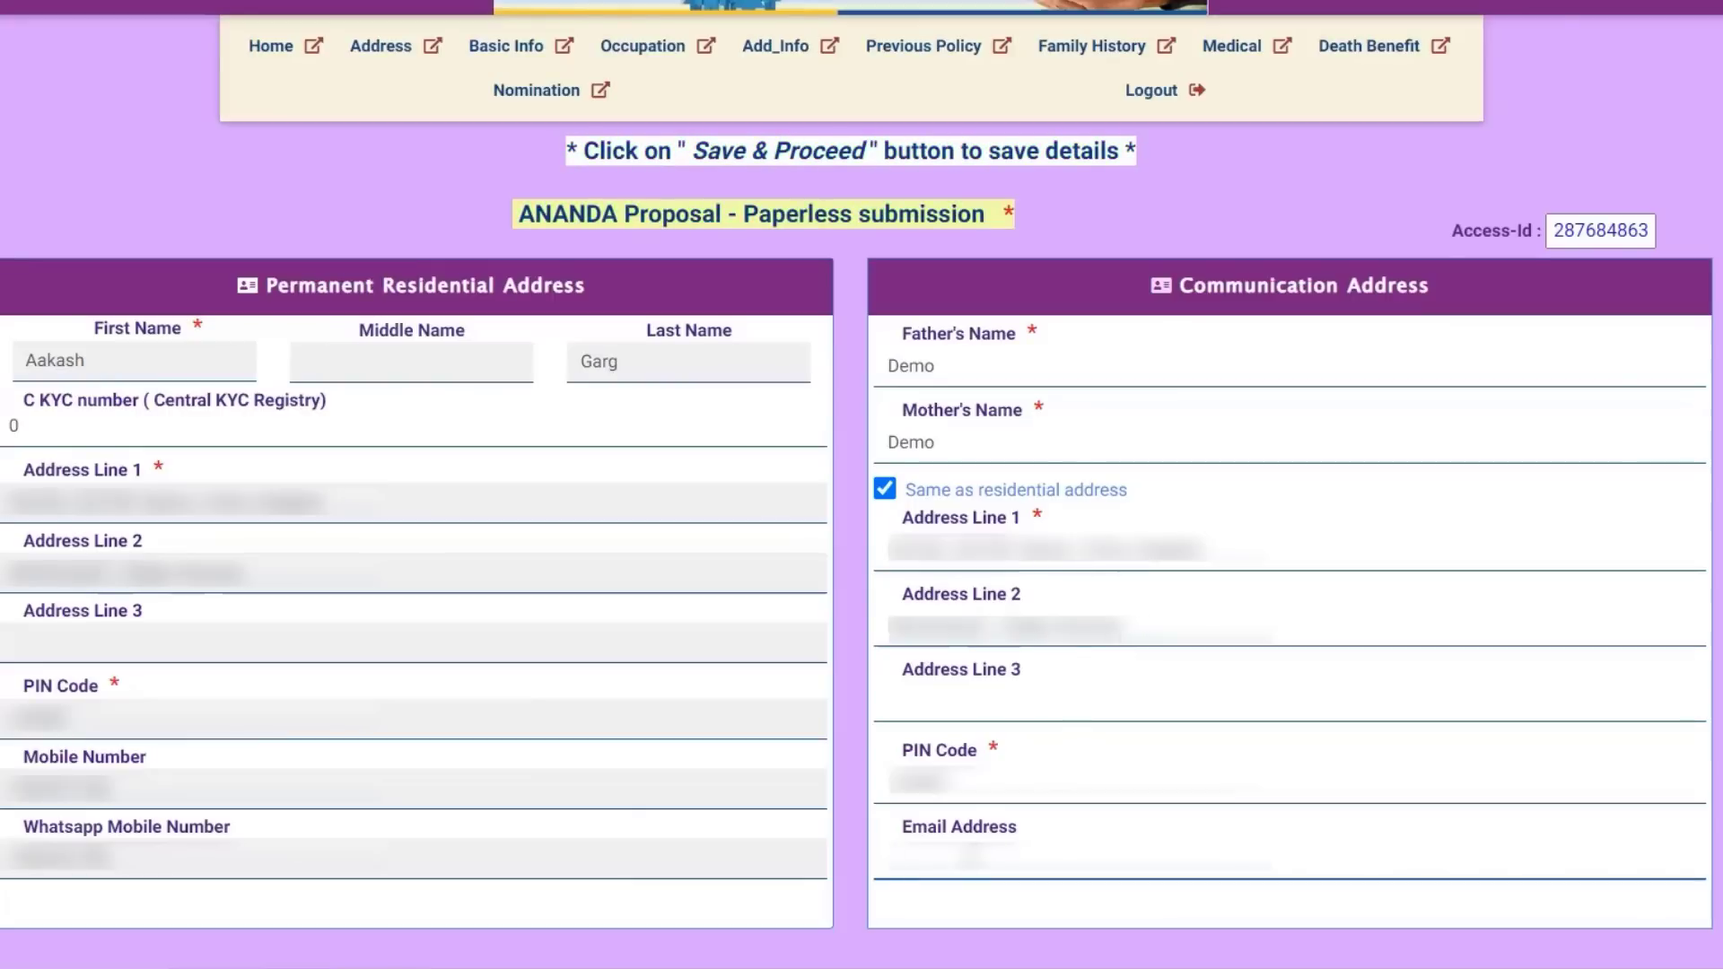
{"action": "key", "text": "ctrl+v"}
{"action": "scroll", "coordinate": [1150, 788], "scroll_direction": "down", "scroll_amount": 3}
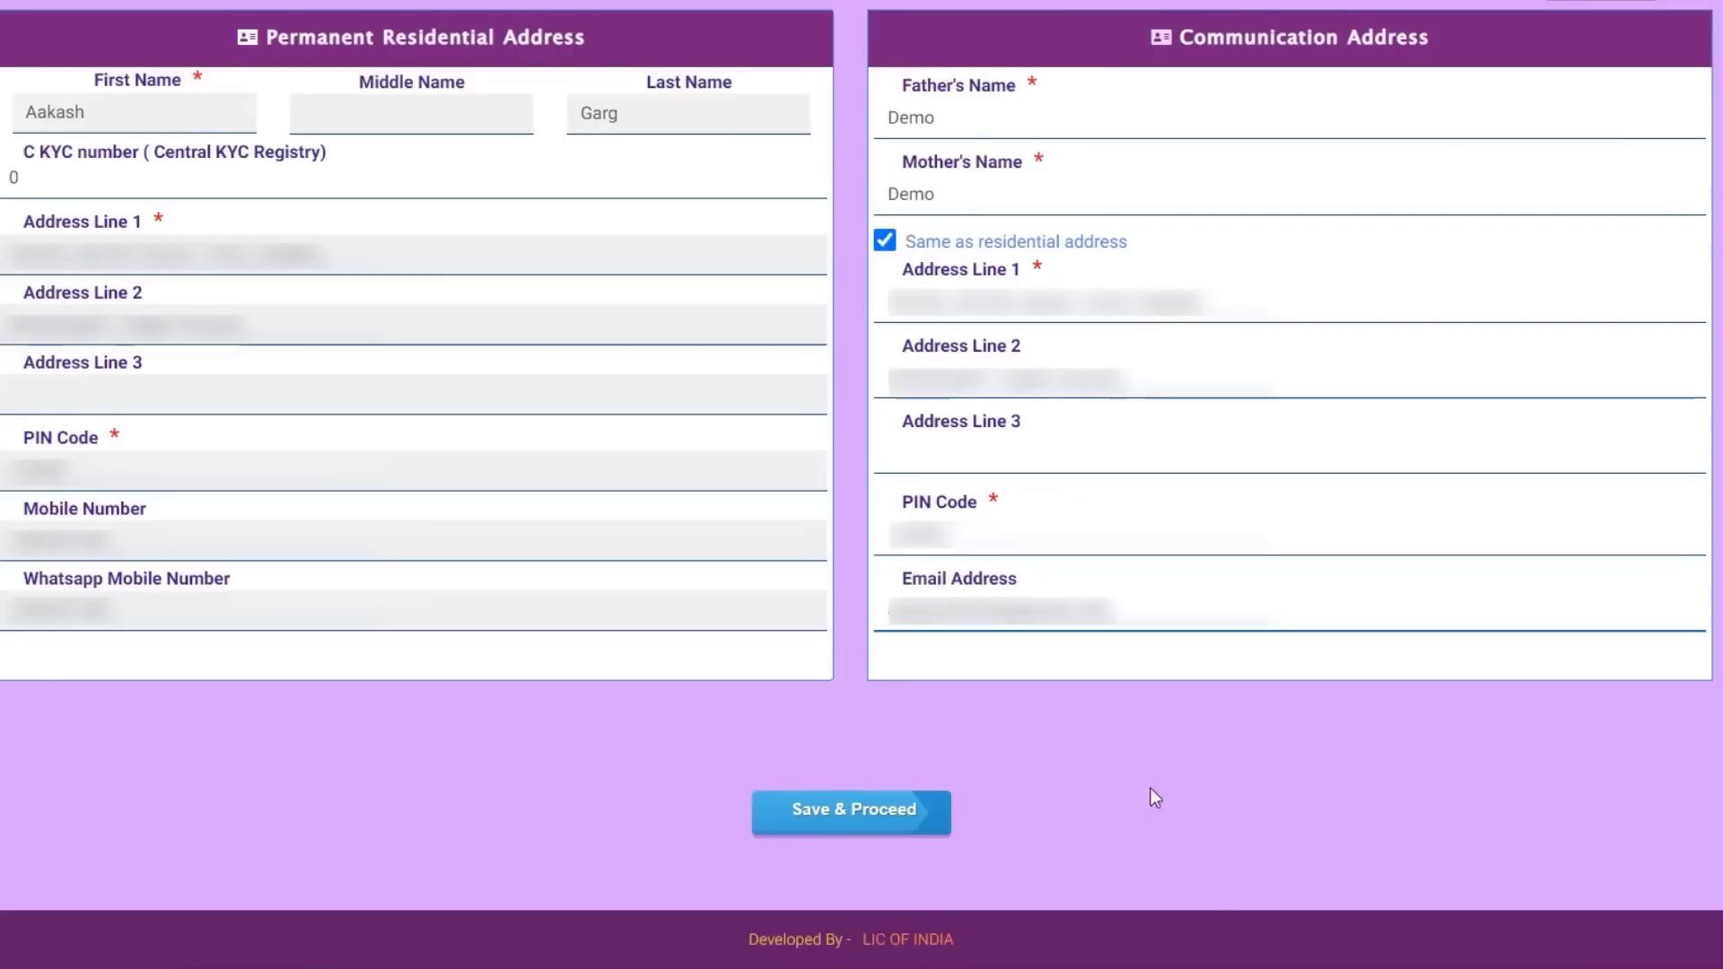
{"action": "left_click", "coordinate": [860, 827]}
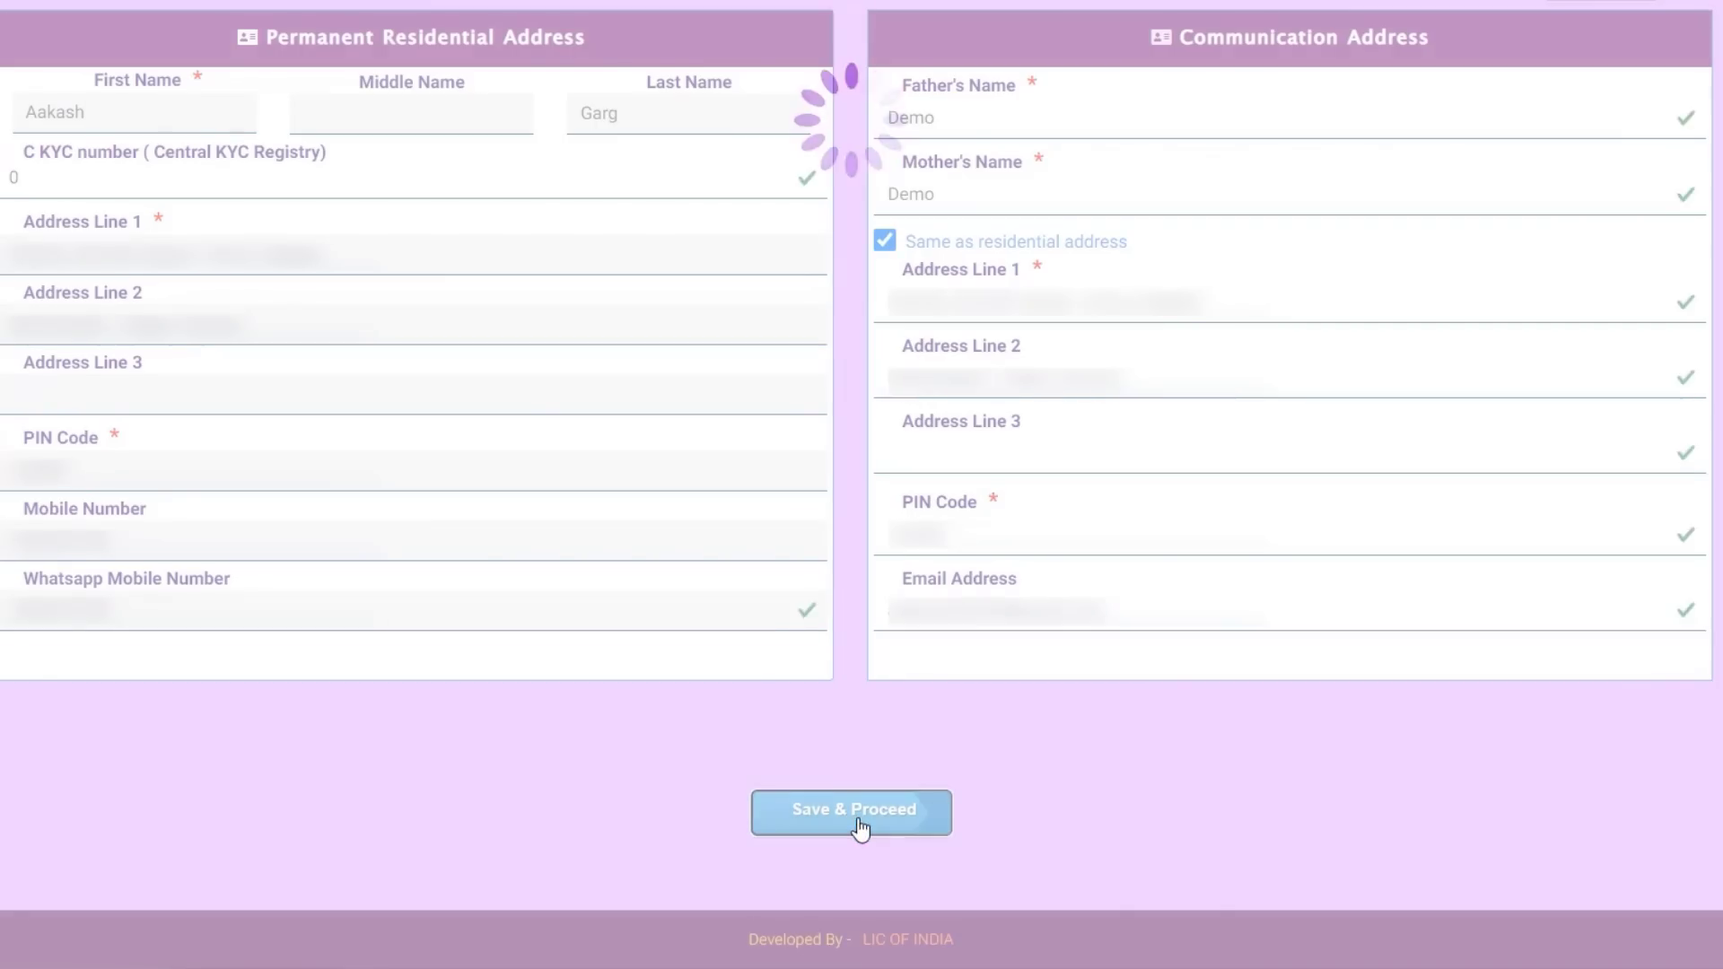
{"action": "left_click_drag", "start_coordinate": [767, 181], "coordinate": [965, 195]}
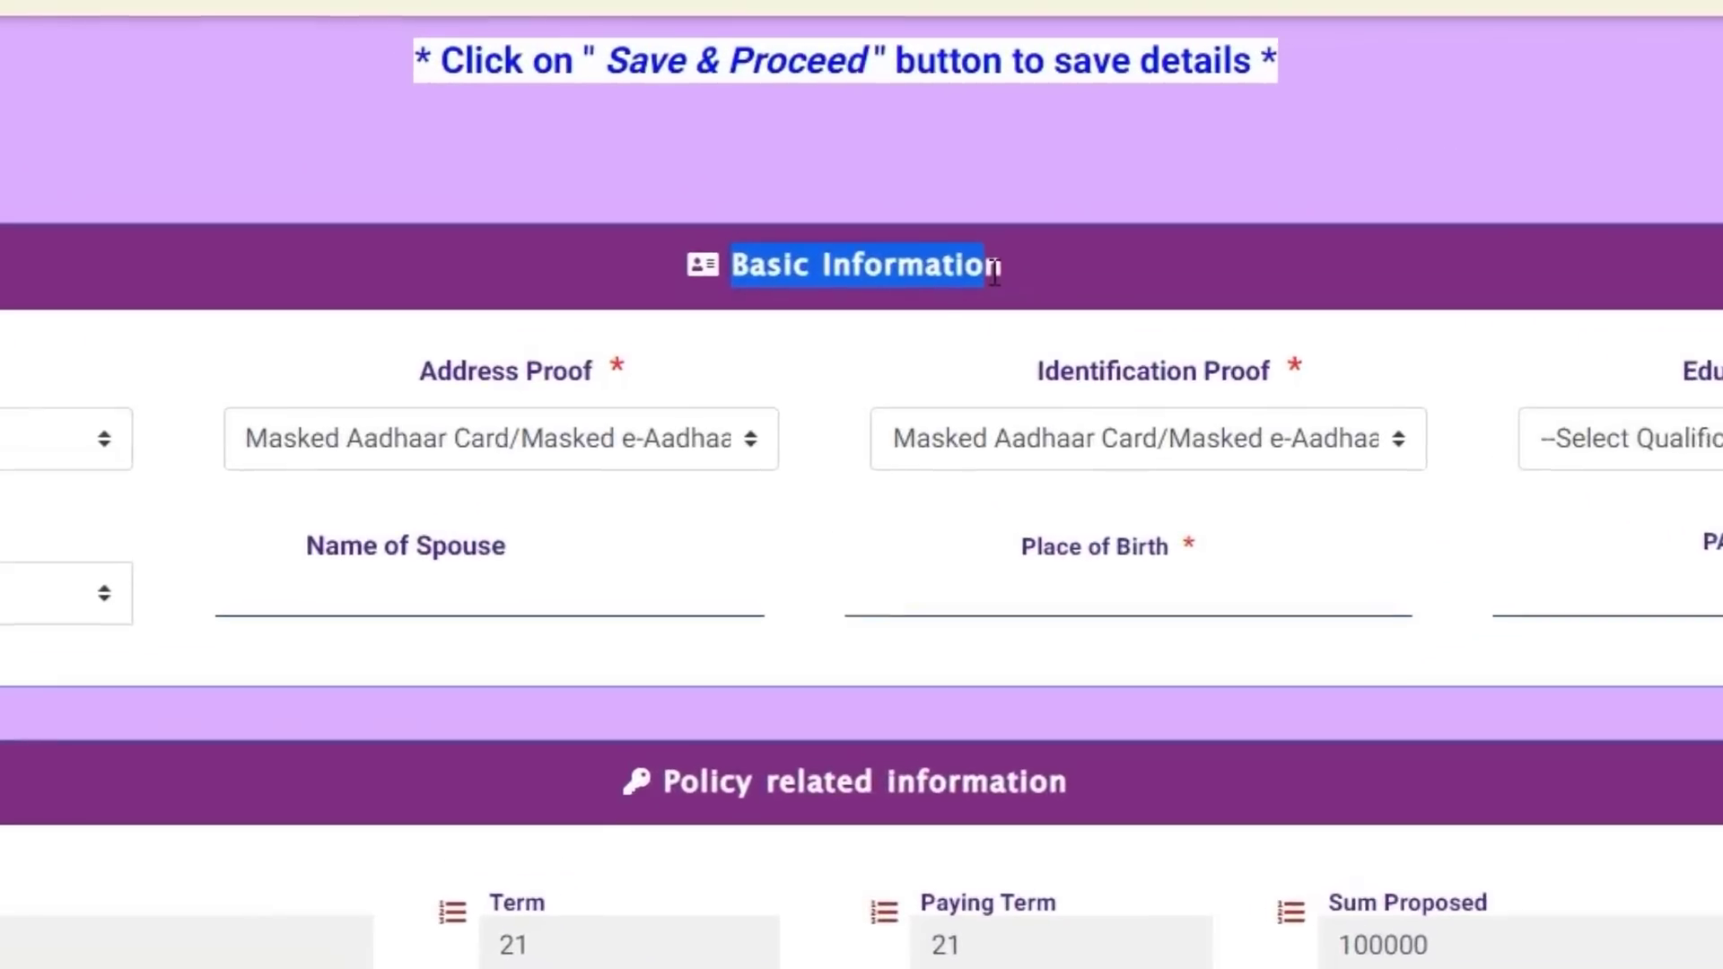
Set education to Graduate Or Post Graduate and marital status to Single.
{"action": "left_click", "coordinate": [553, 285]}
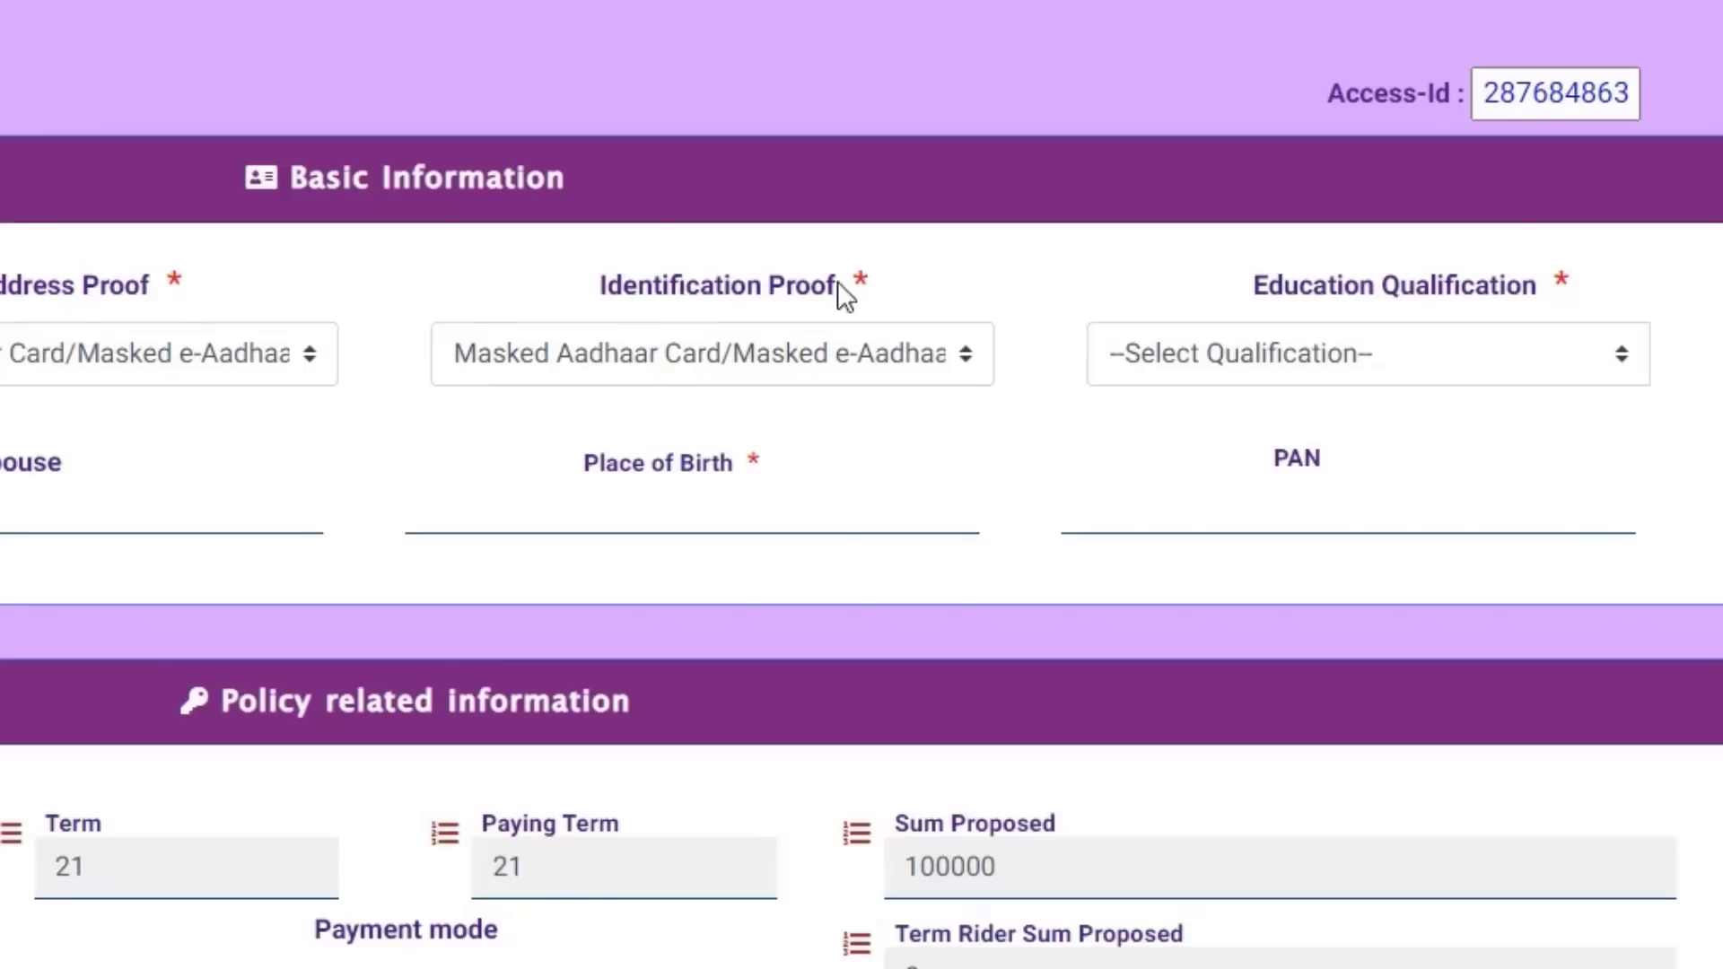
{"action": "left_click", "coordinate": [1372, 368]}
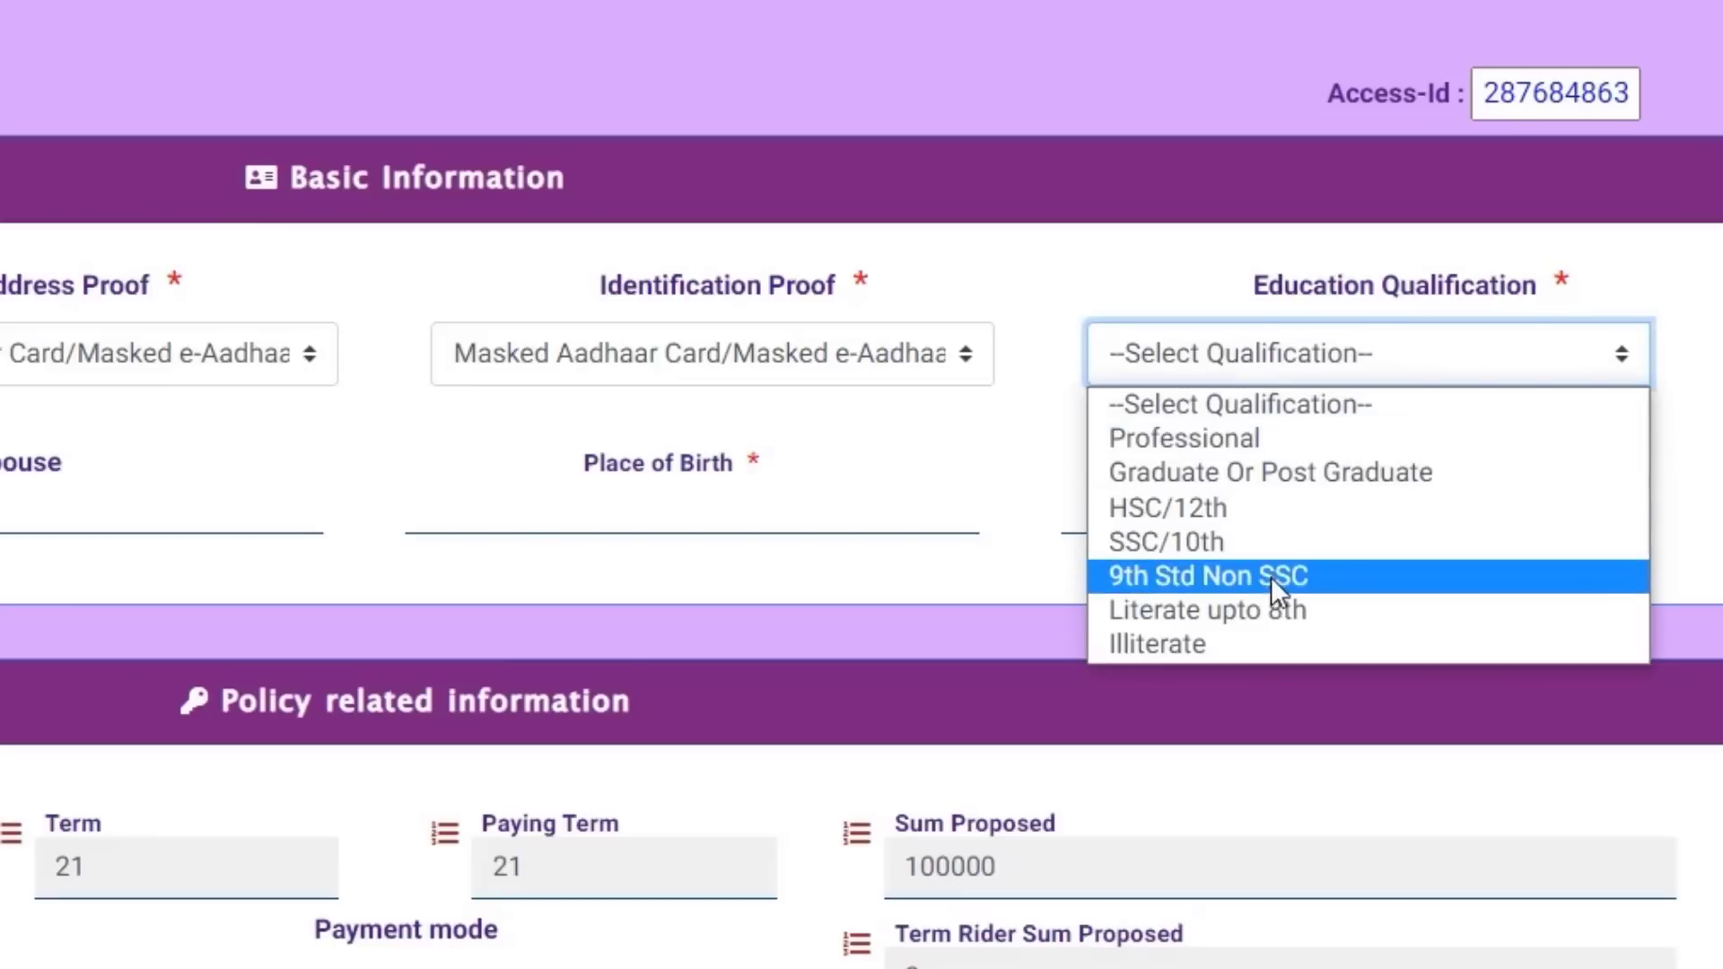
{"action": "left_click", "coordinate": [1287, 475]}
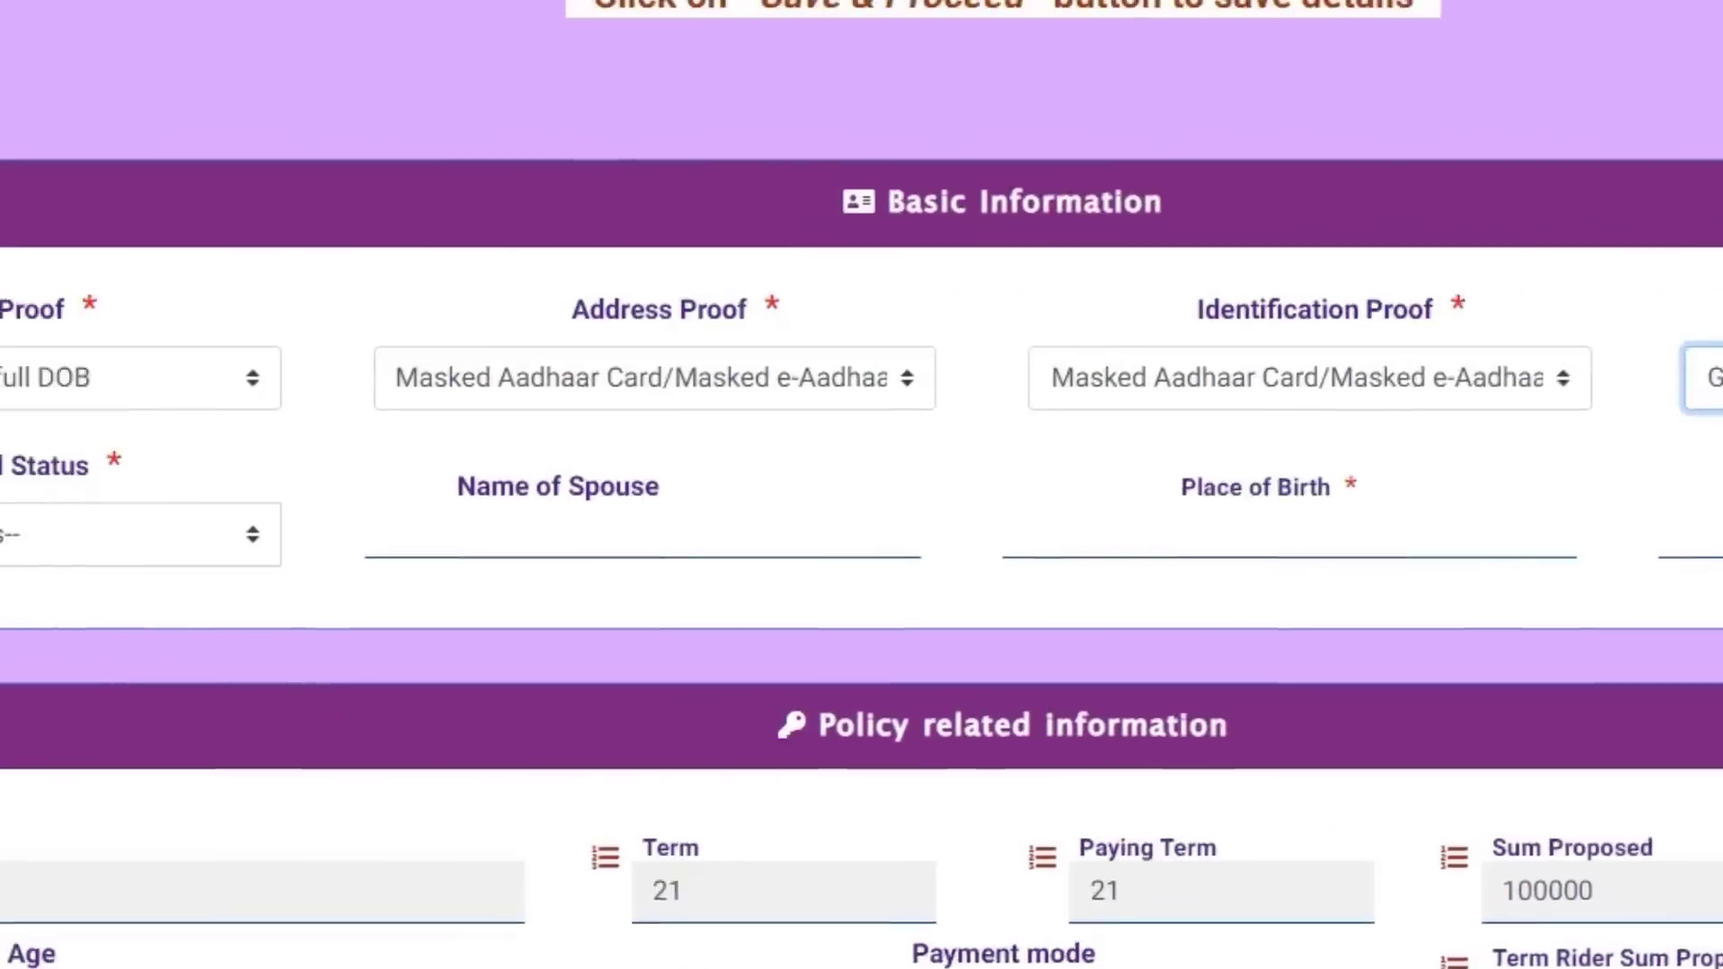
{"action": "left_click", "coordinate": [348, 531]}
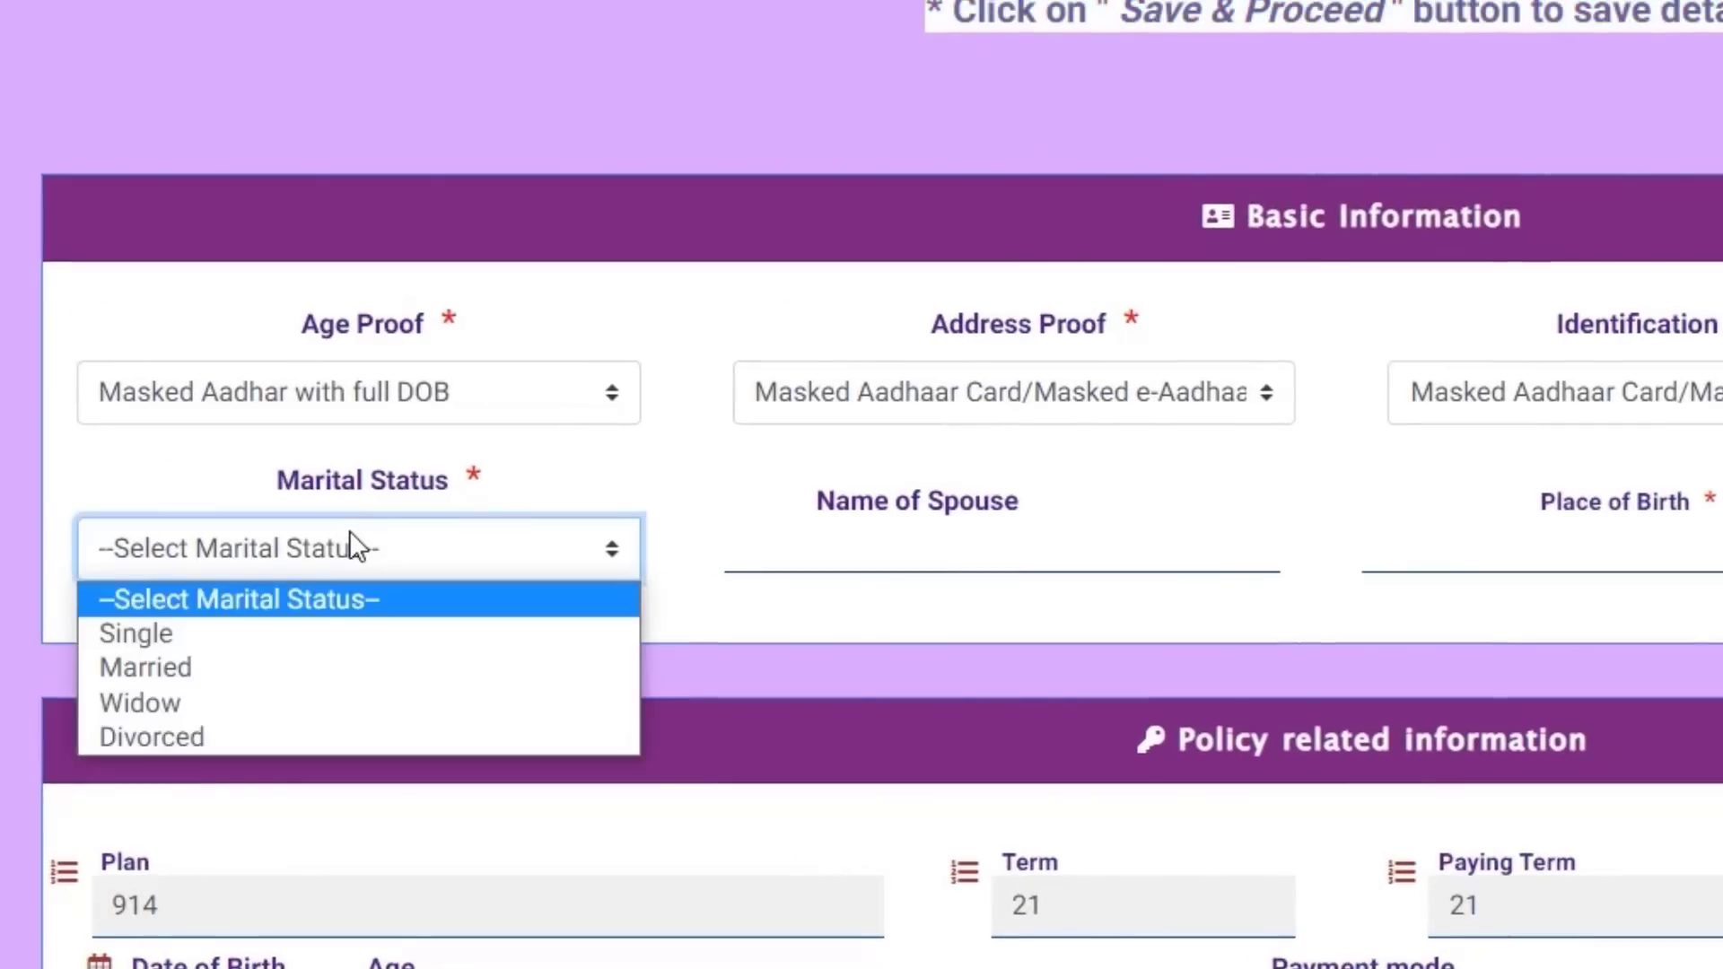
{"action": "left_click", "coordinate": [308, 635]}
Enter place of birth Demo and the customer's PAN.
{"action": "left_click", "coordinate": [934, 547]}
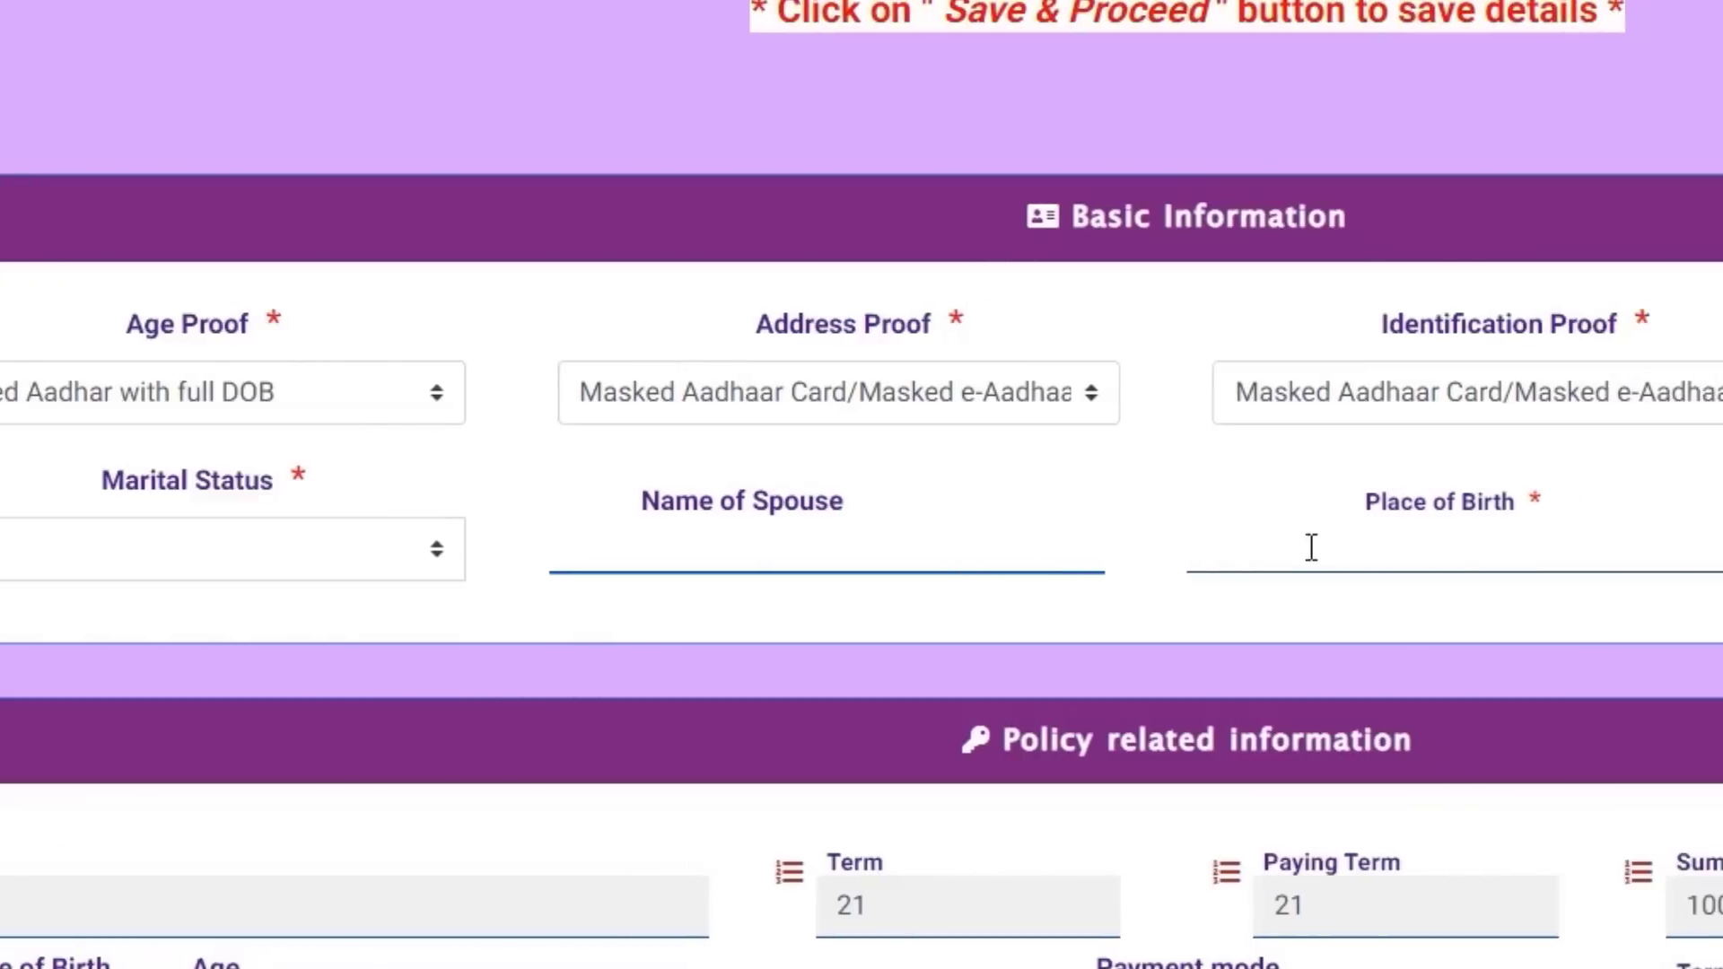
{"action": "left_click", "coordinate": [1516, 546]}
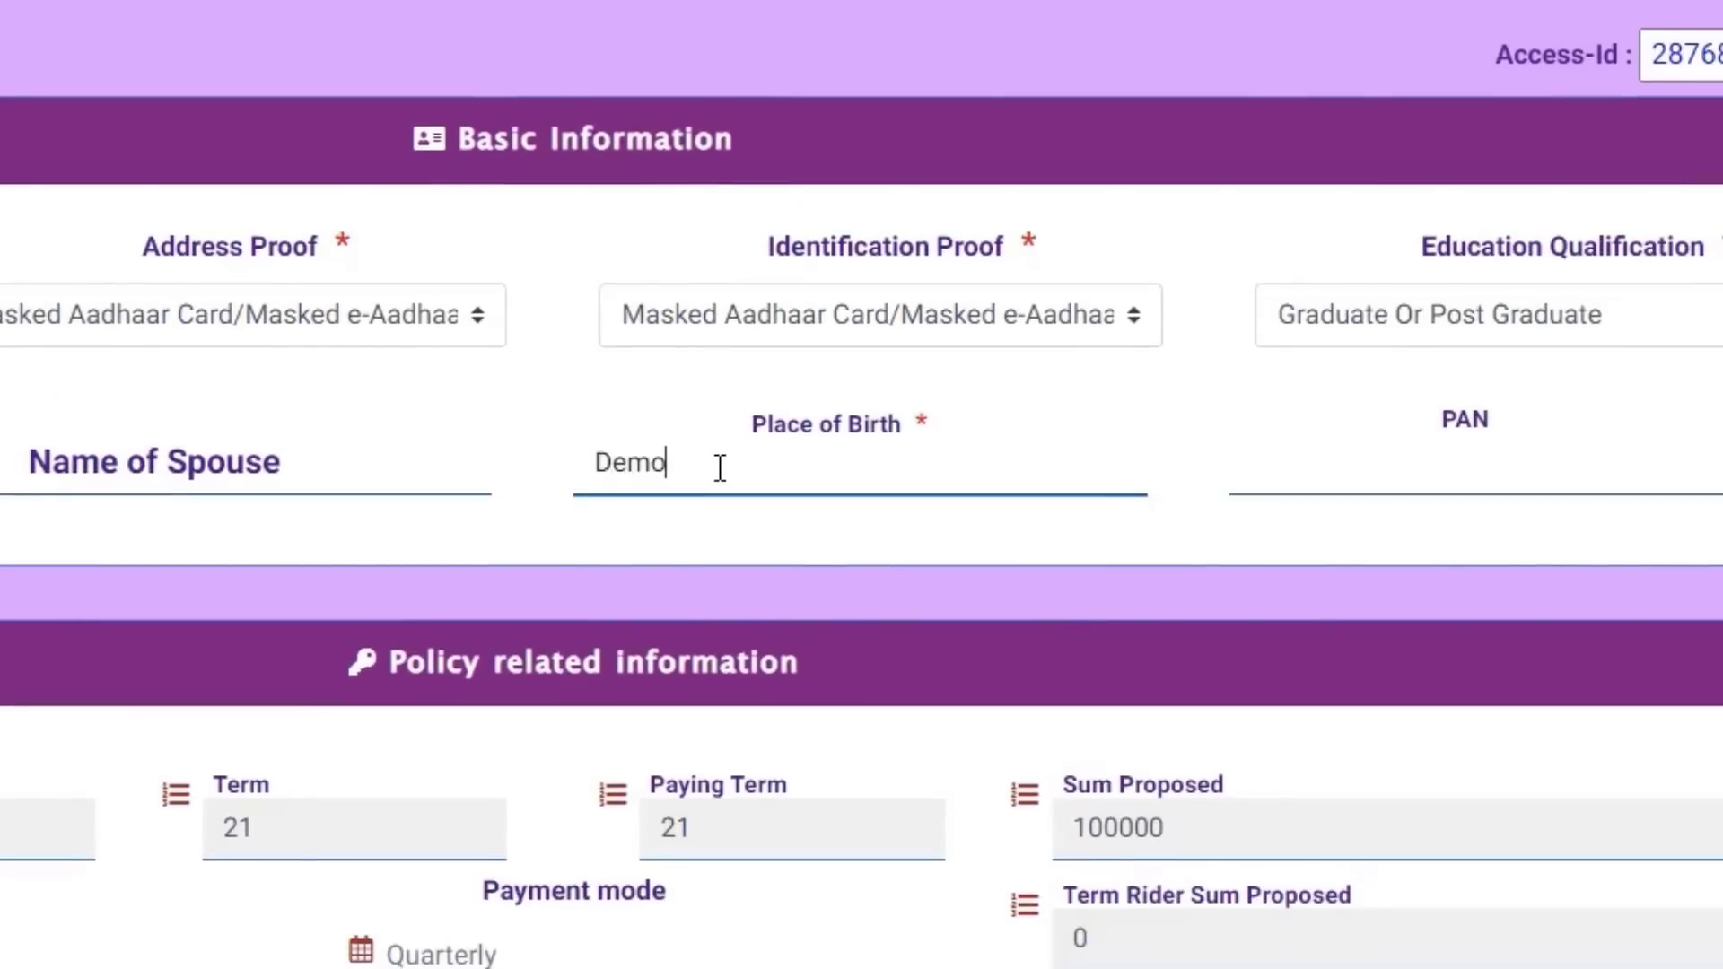
{"action": "left_click", "coordinate": [1388, 463]}
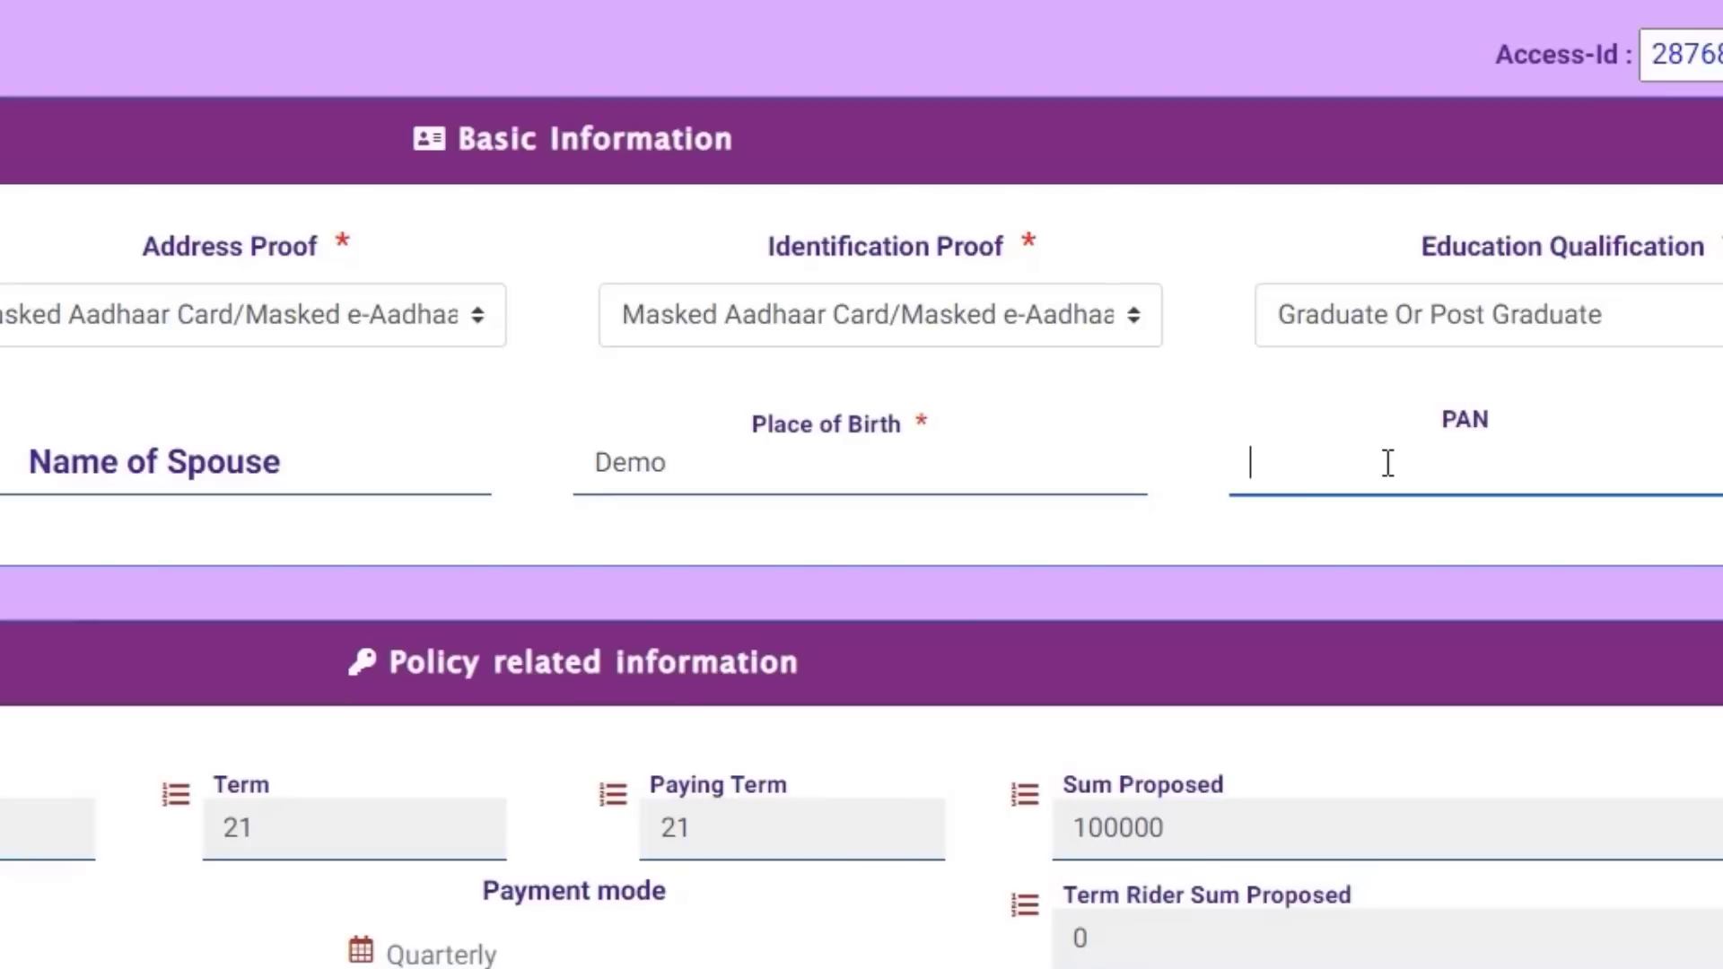
{"action": "scroll", "coordinate": [1387, 463], "scroll_direction": "down", "scroll_amount": 5}
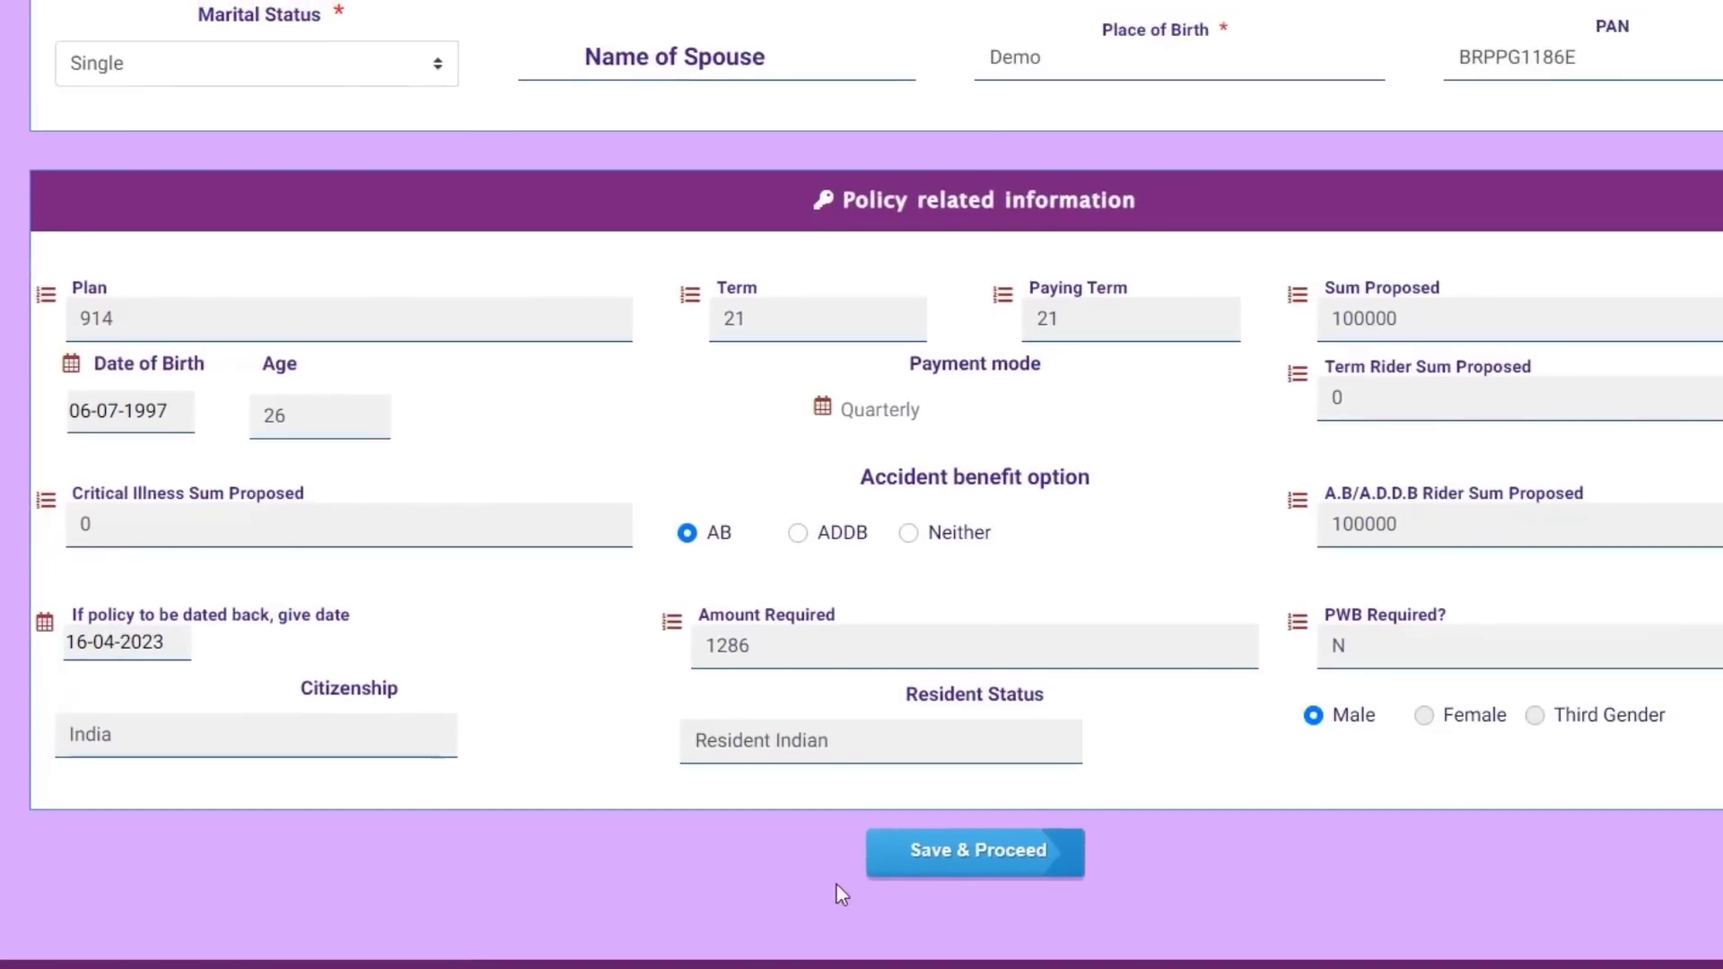
Save the basic and policy-related information and proceed.
{"action": "left_click", "coordinate": [996, 853]}
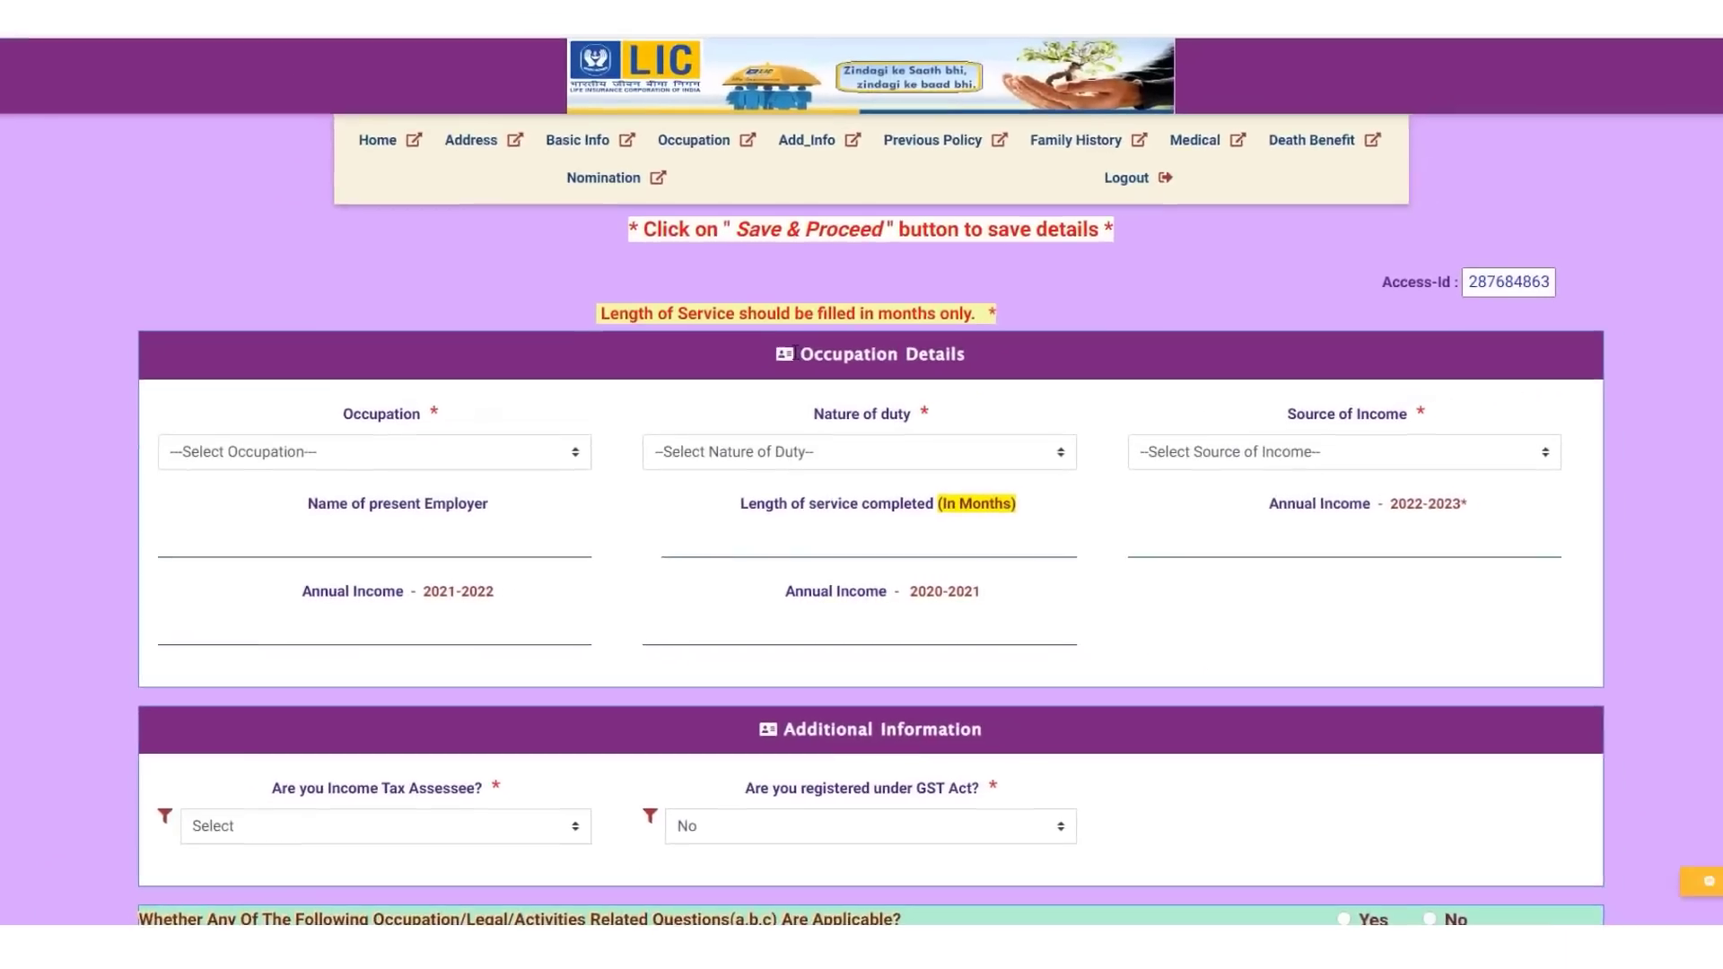
{"action": "left_click_drag", "start_coordinate": [878, 289], "coordinate": [1100, 297]}
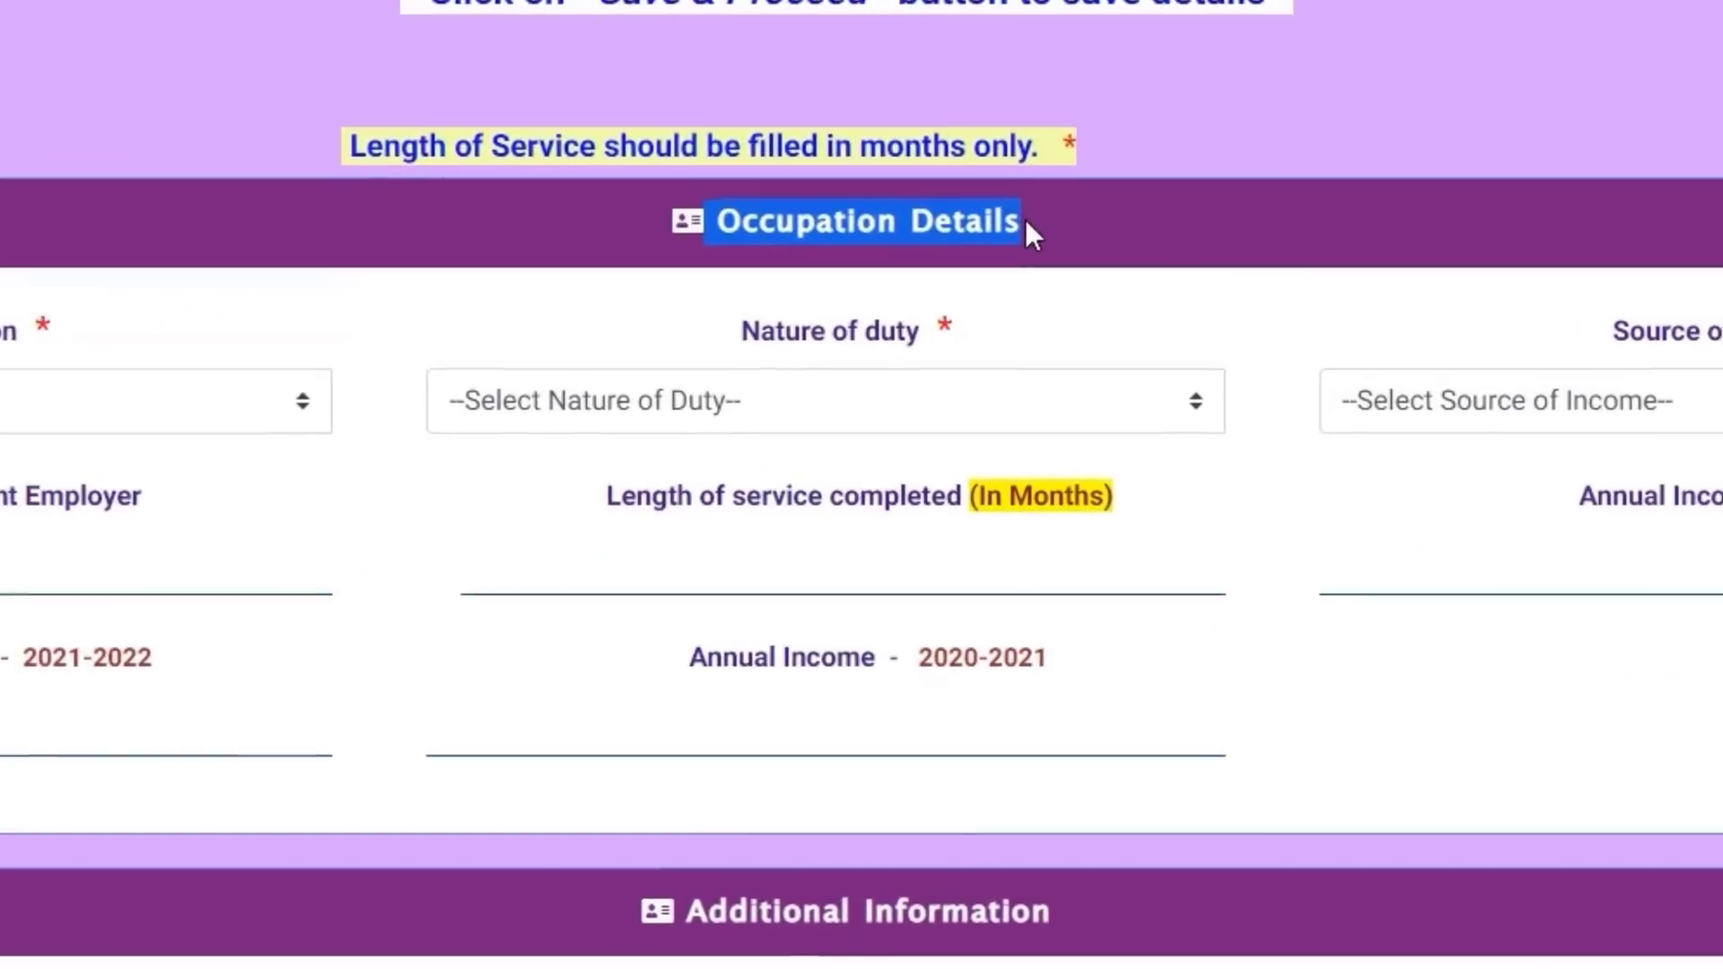
{"action": "left_click", "coordinate": [1028, 235]}
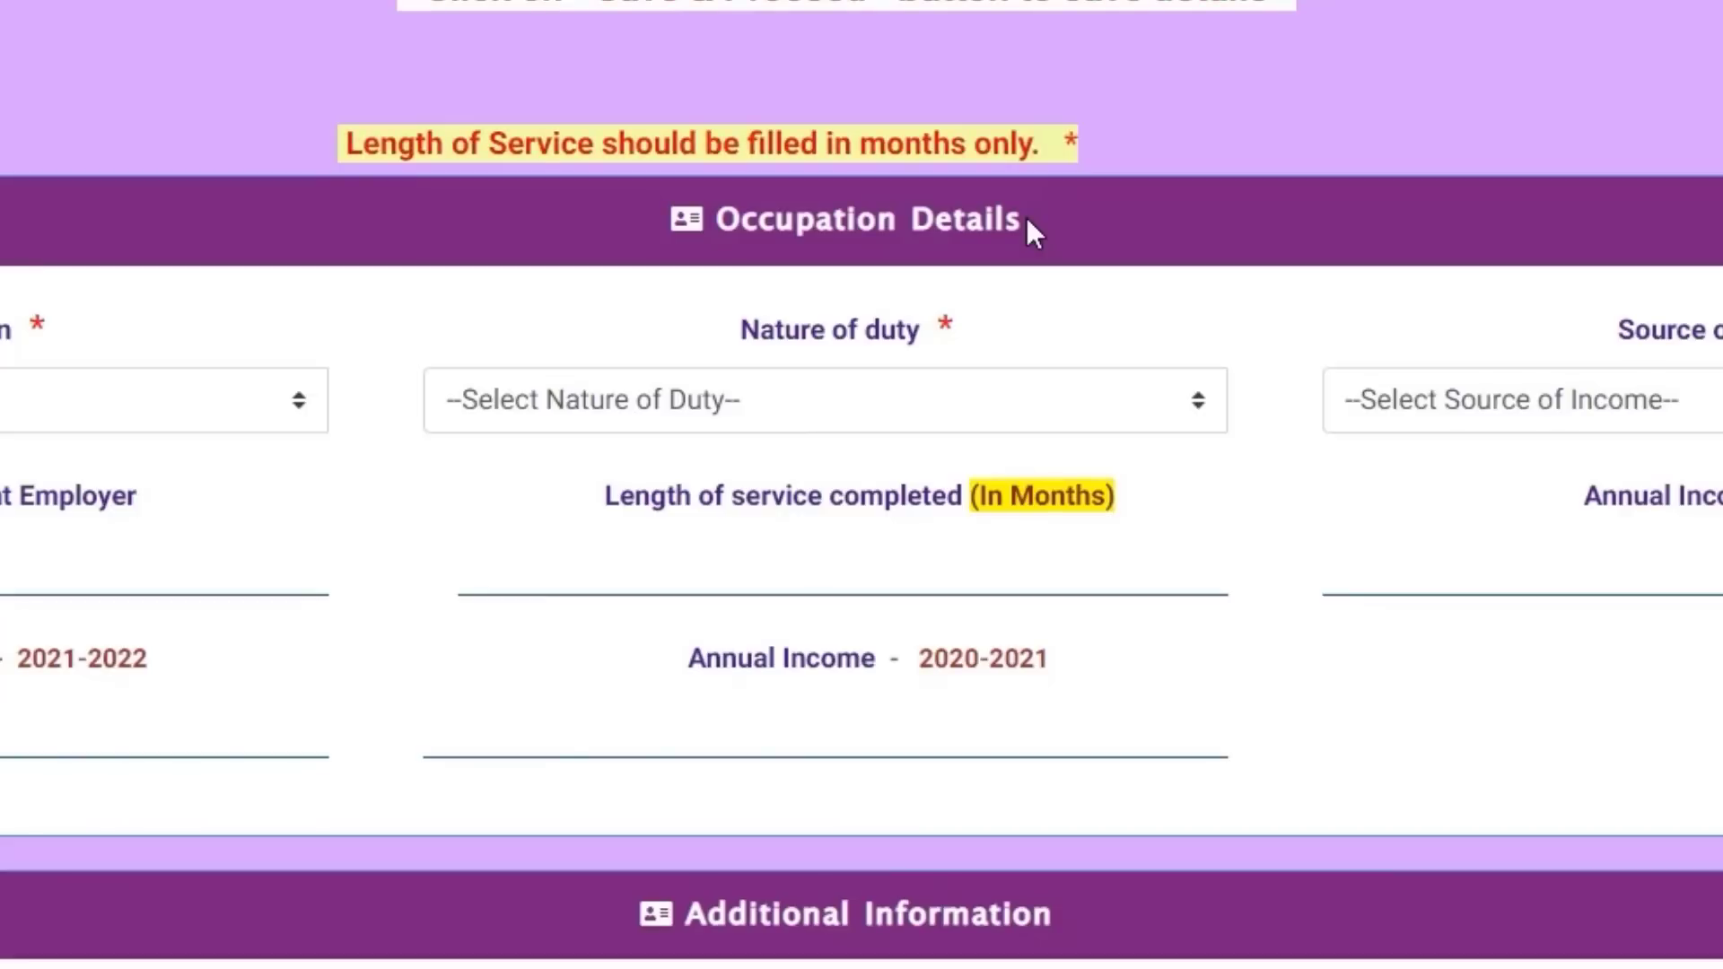
Set occupation 17-LIC Agent, nature of duty Business, source of income Professional.
{"action": "left_click", "coordinate": [9, 399]}
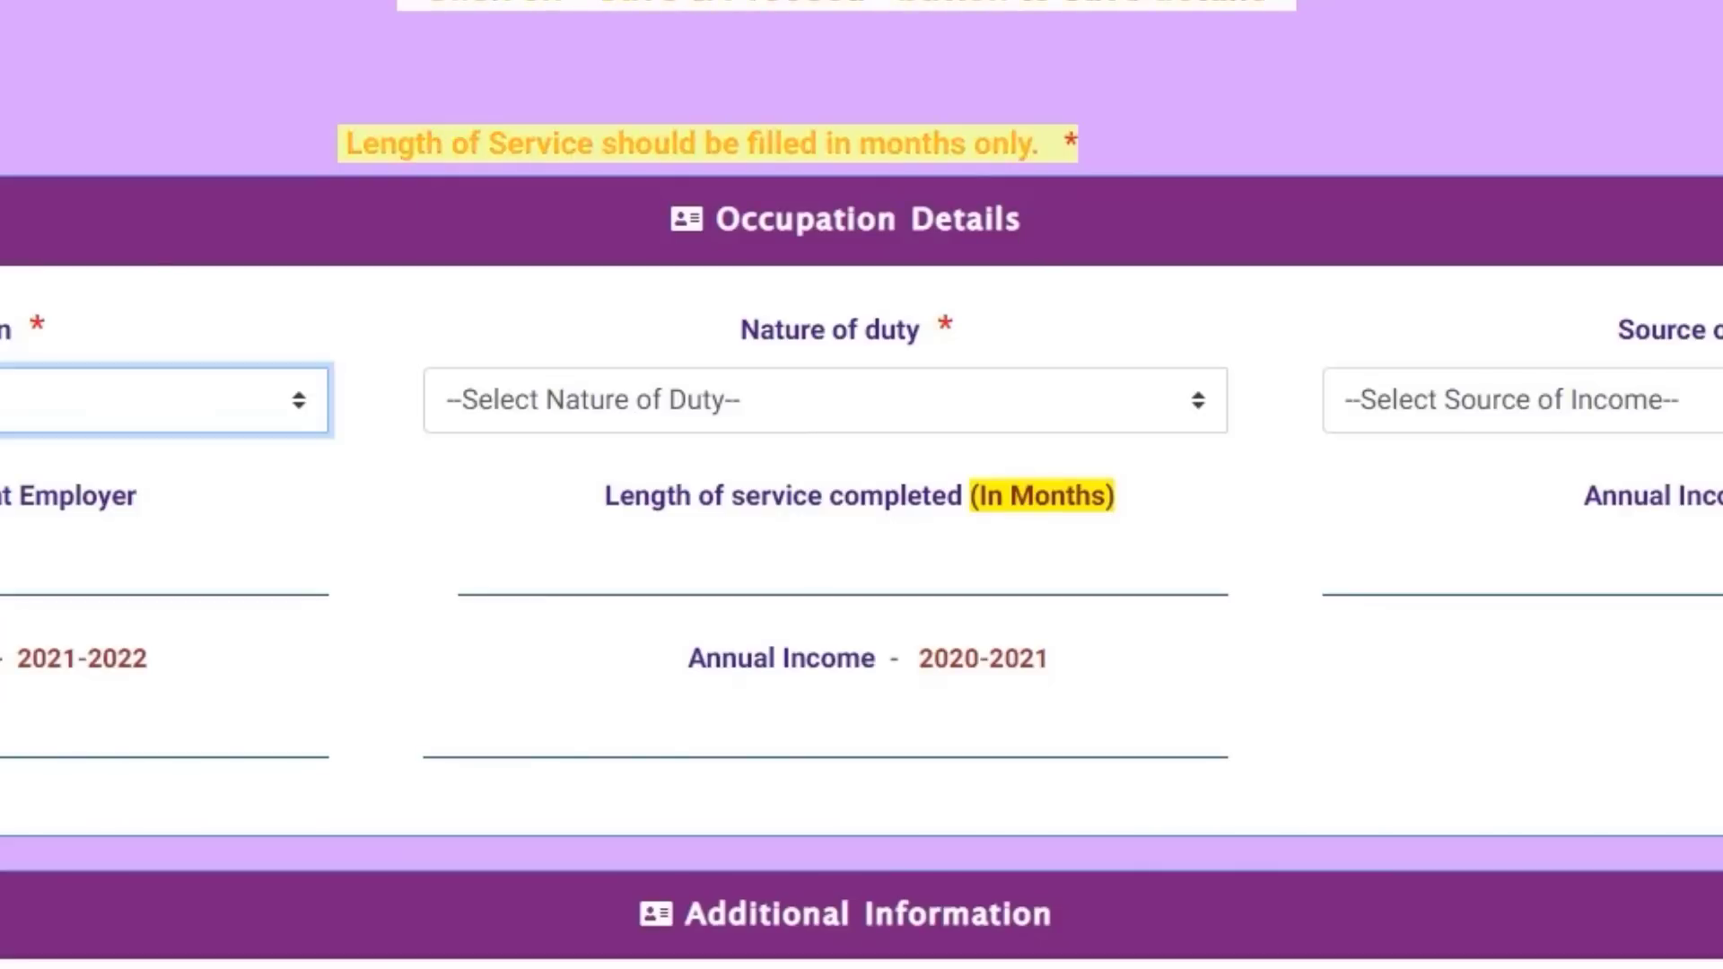
{"action": "scroll", "coordinate": [153, 673], "scroll_direction": "down", "scroll_amount": 3}
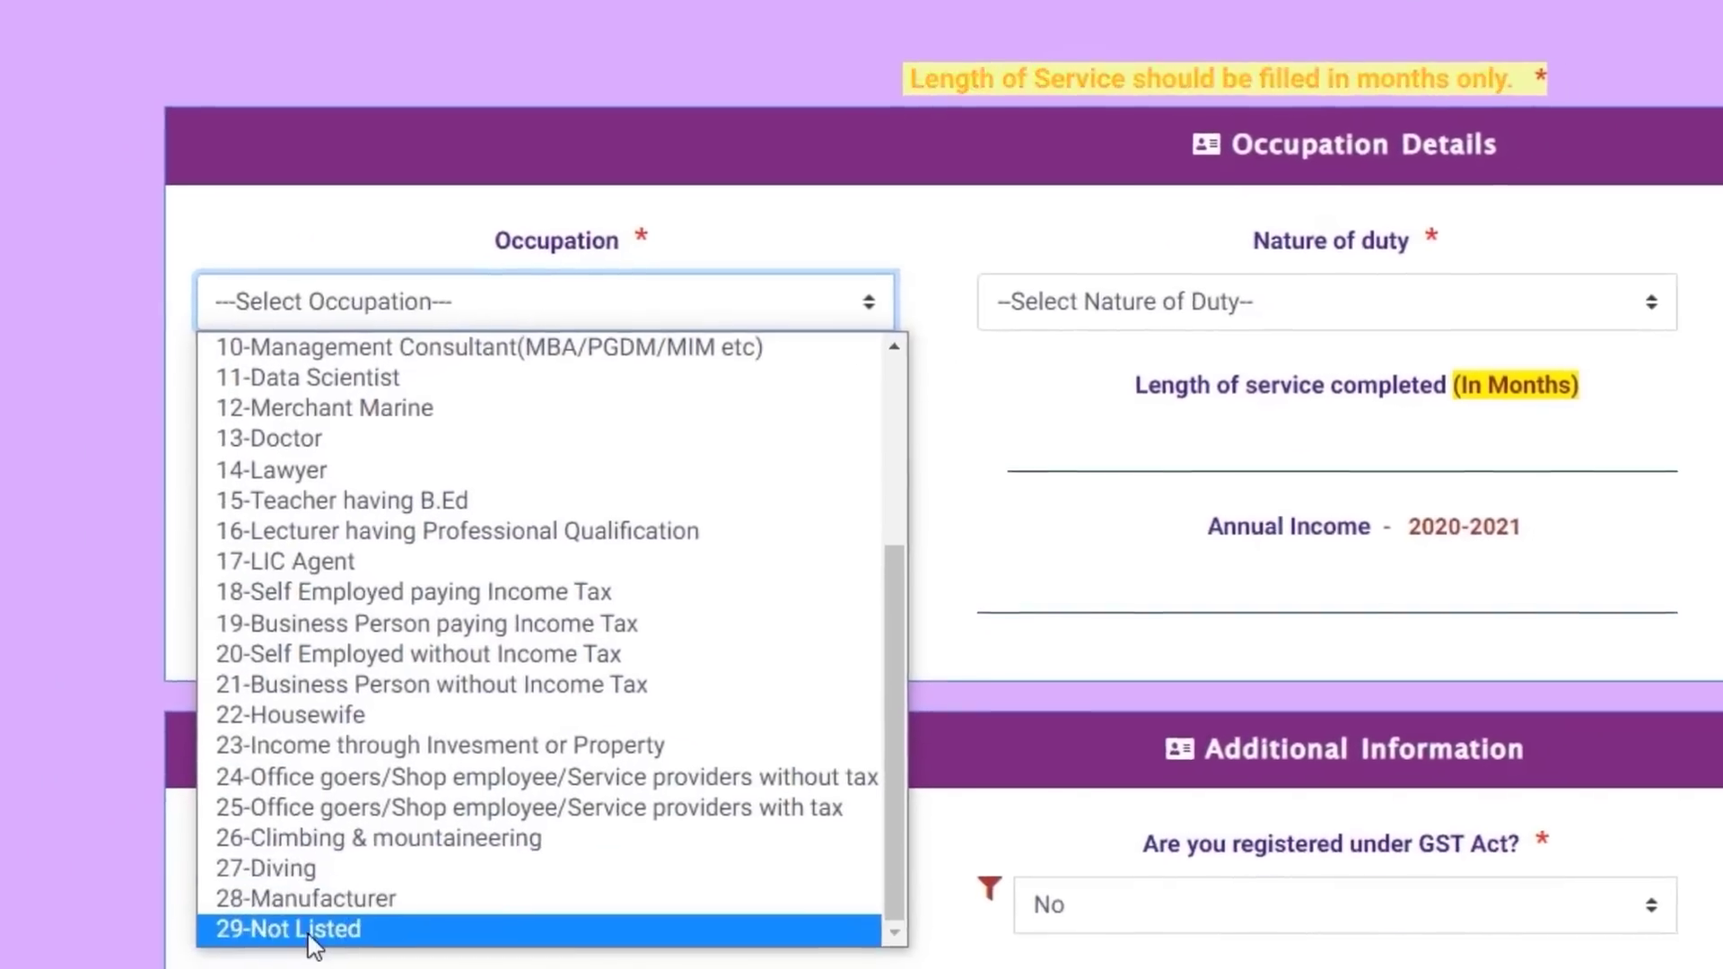
{"action": "left_click", "coordinate": [350, 558]}
{"action": "left_click", "coordinate": [1012, 305]}
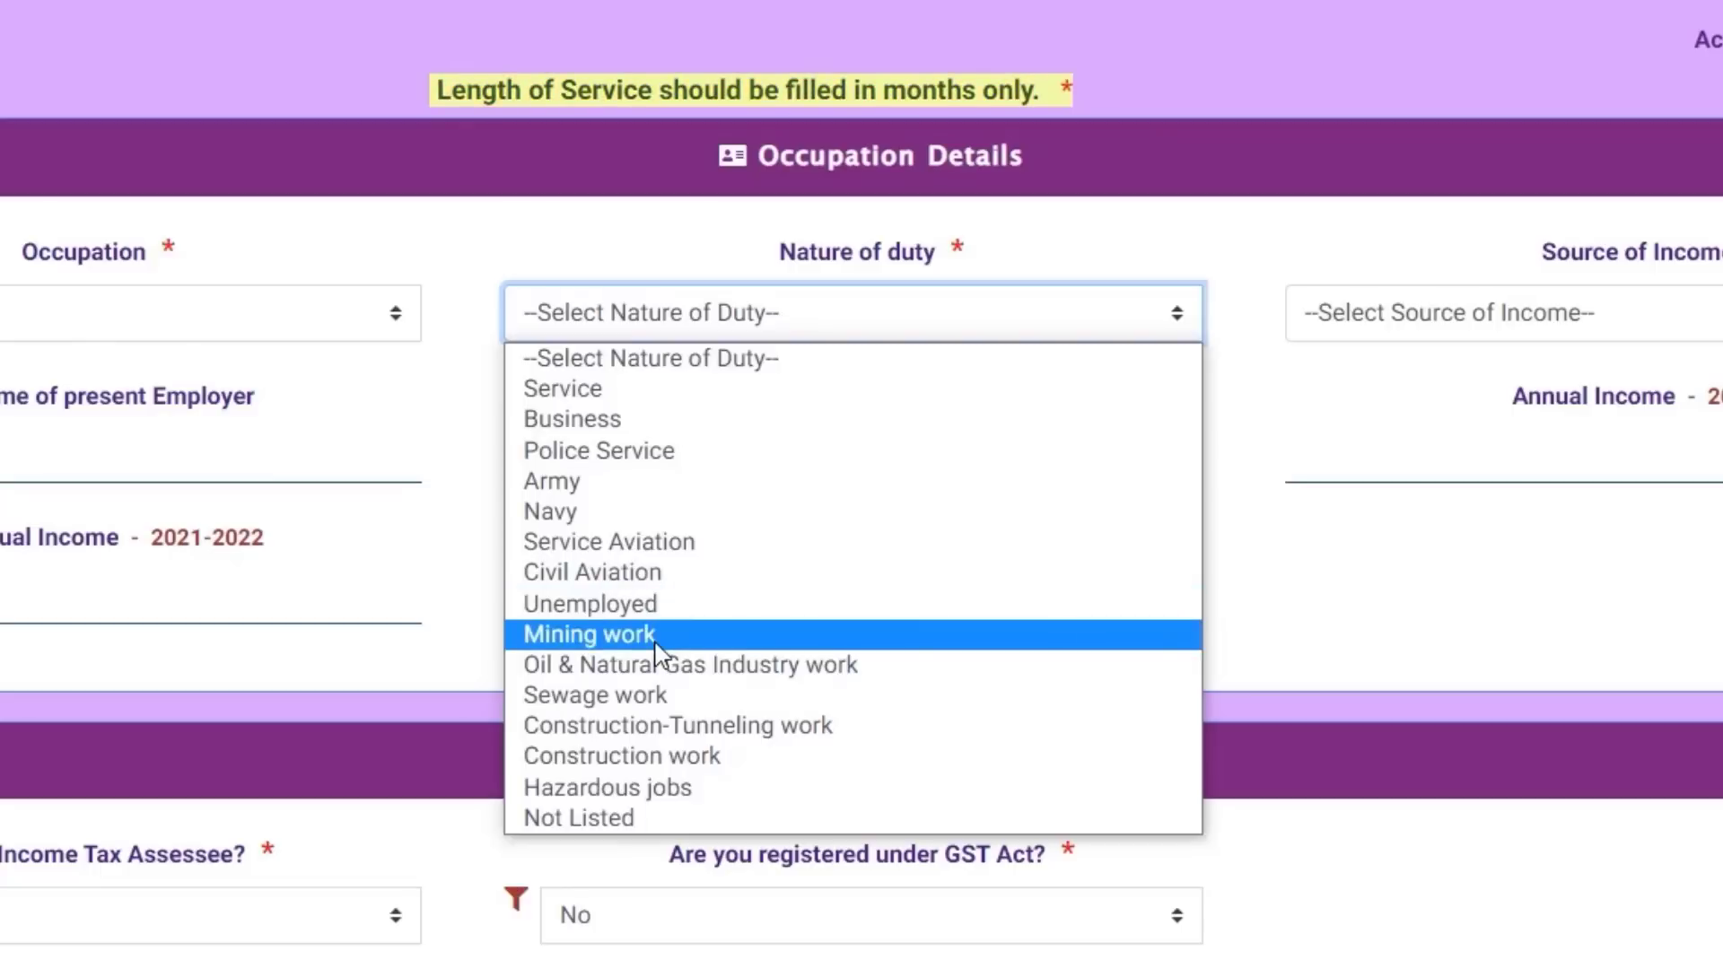
{"action": "left_click", "coordinate": [638, 414]}
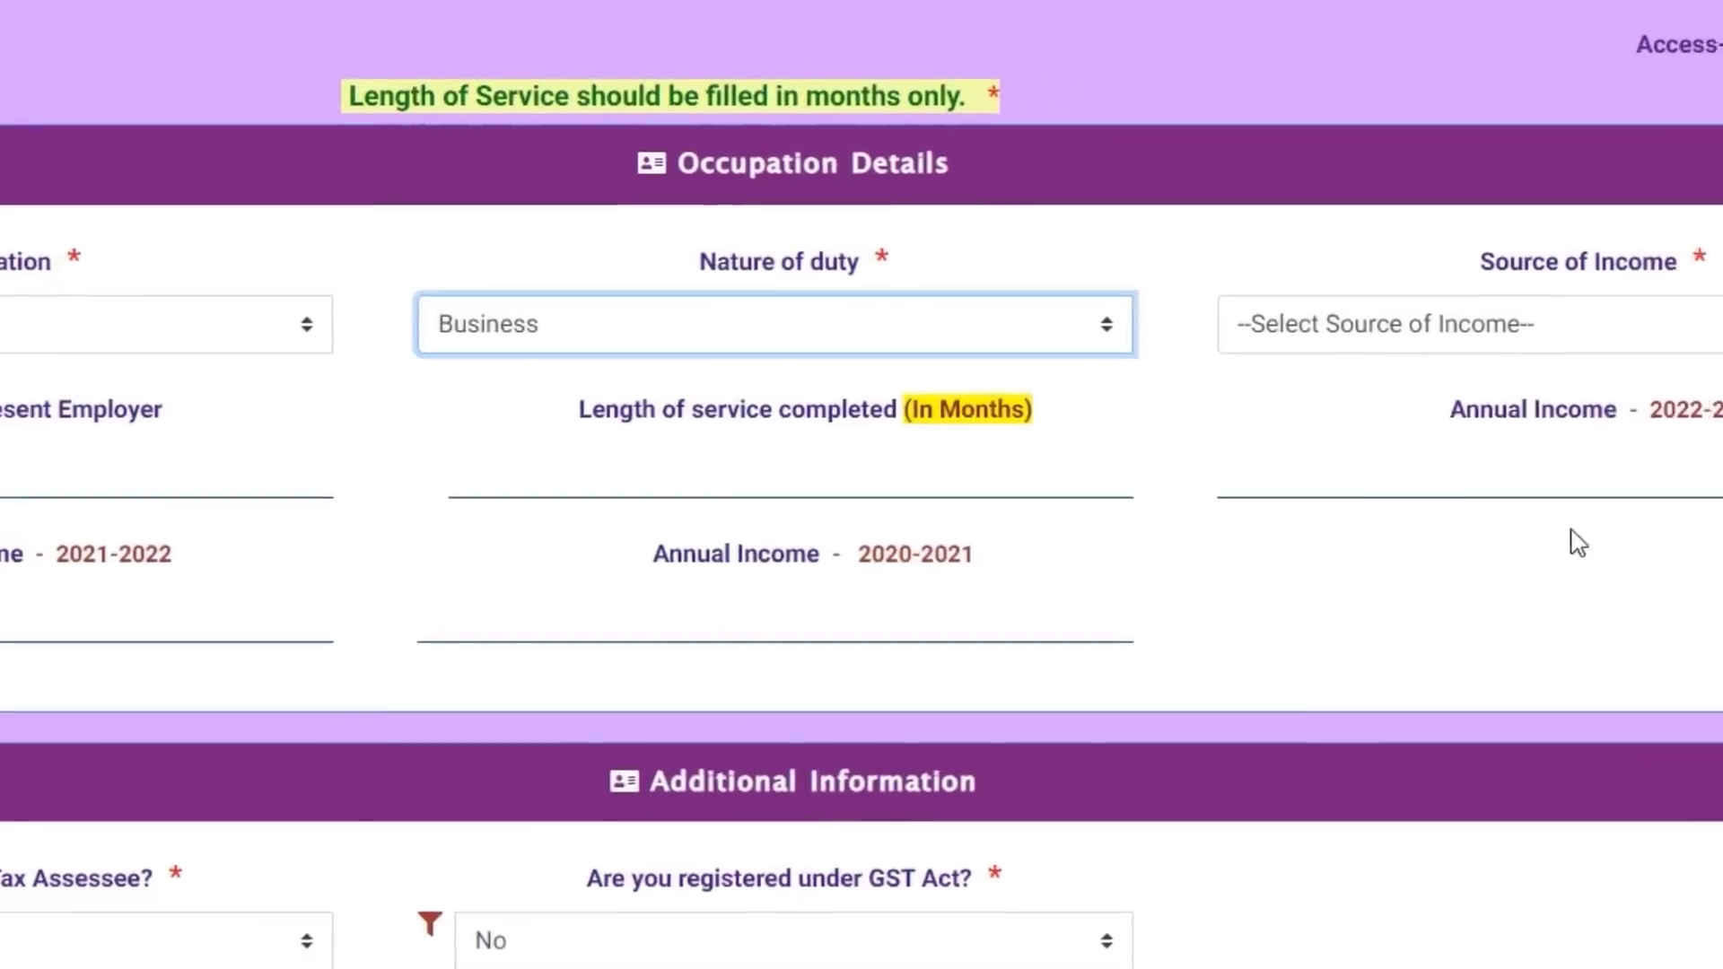
{"action": "left_click", "coordinate": [1454, 314]}
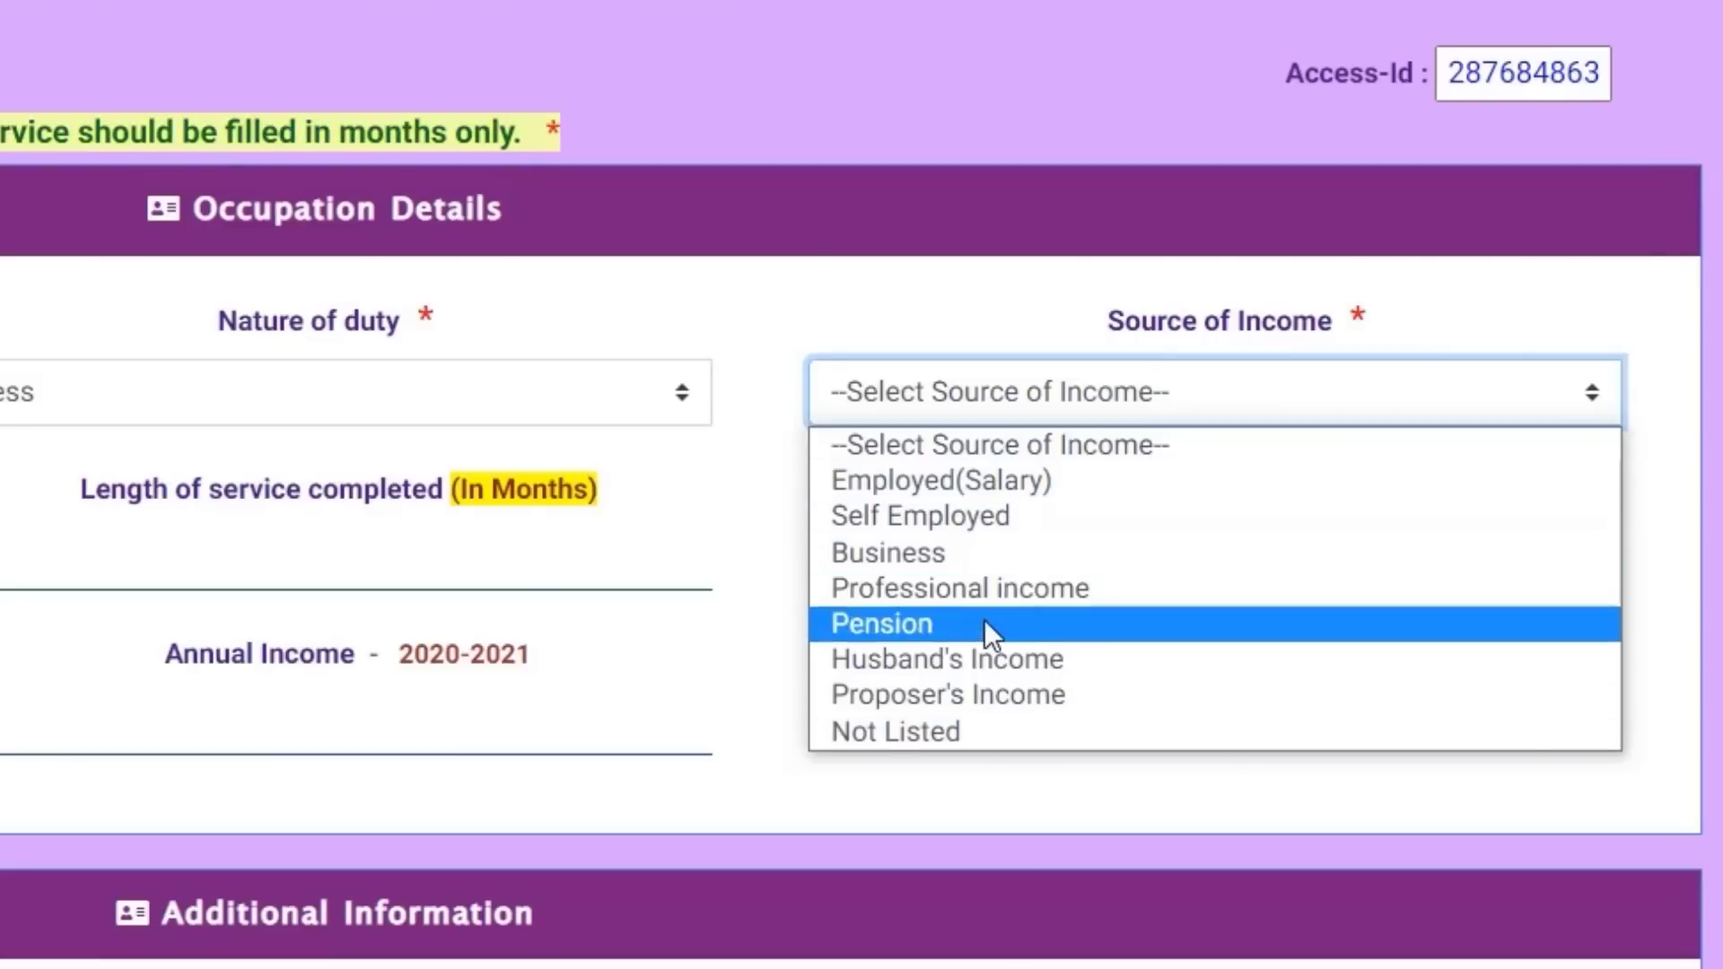
{"action": "key", "text": "Escape"}
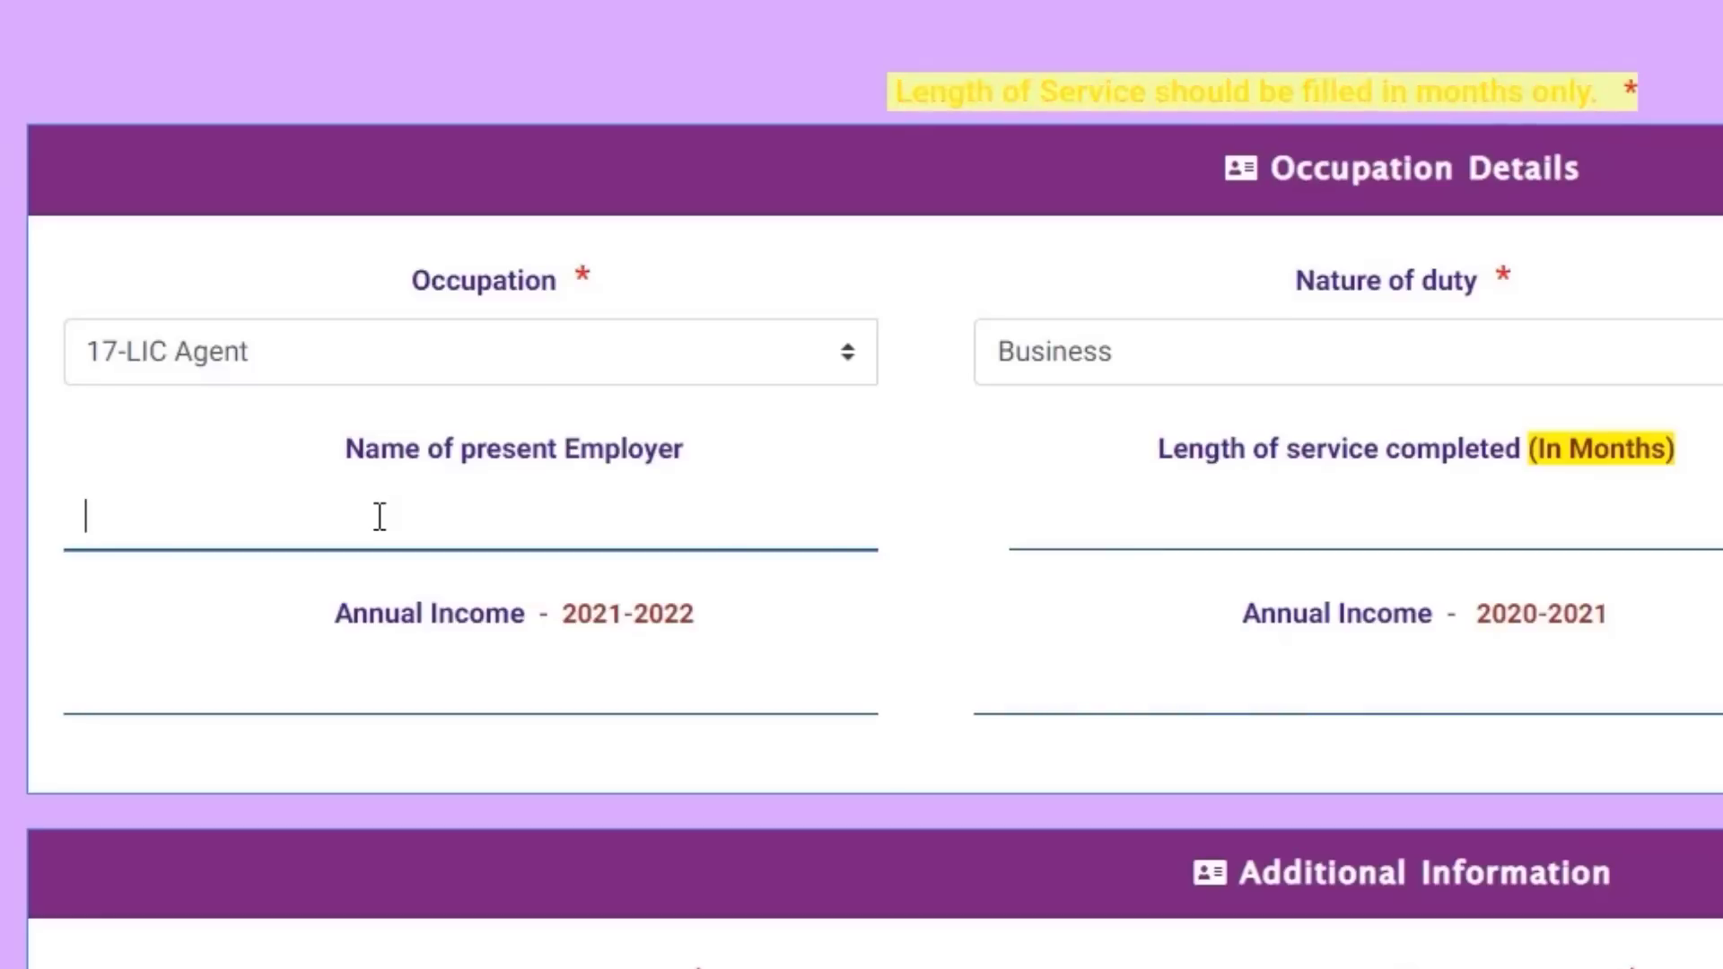
Enter employer ABC Ltd, 36 months' service, and annual incomes 400000, 380000, 350000.
{"action": "type", "text": "ABC Ltd"}
{"action": "left_click", "coordinate": [1226, 522]}
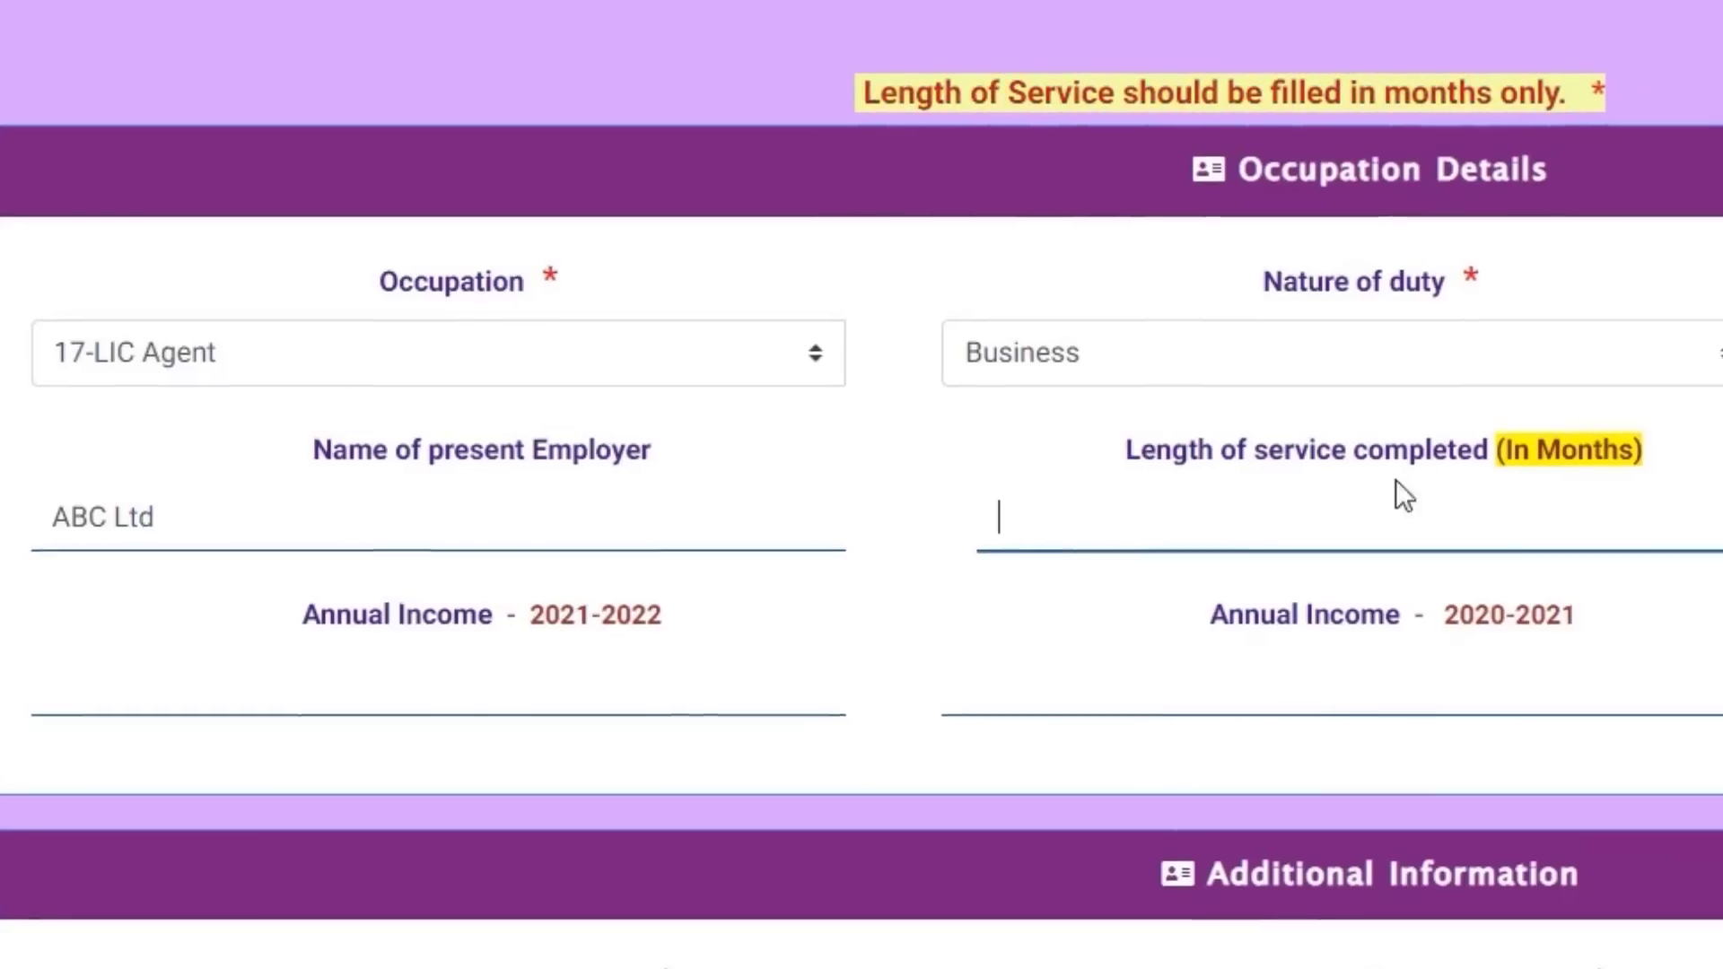
{"action": "type", "text": "36"}
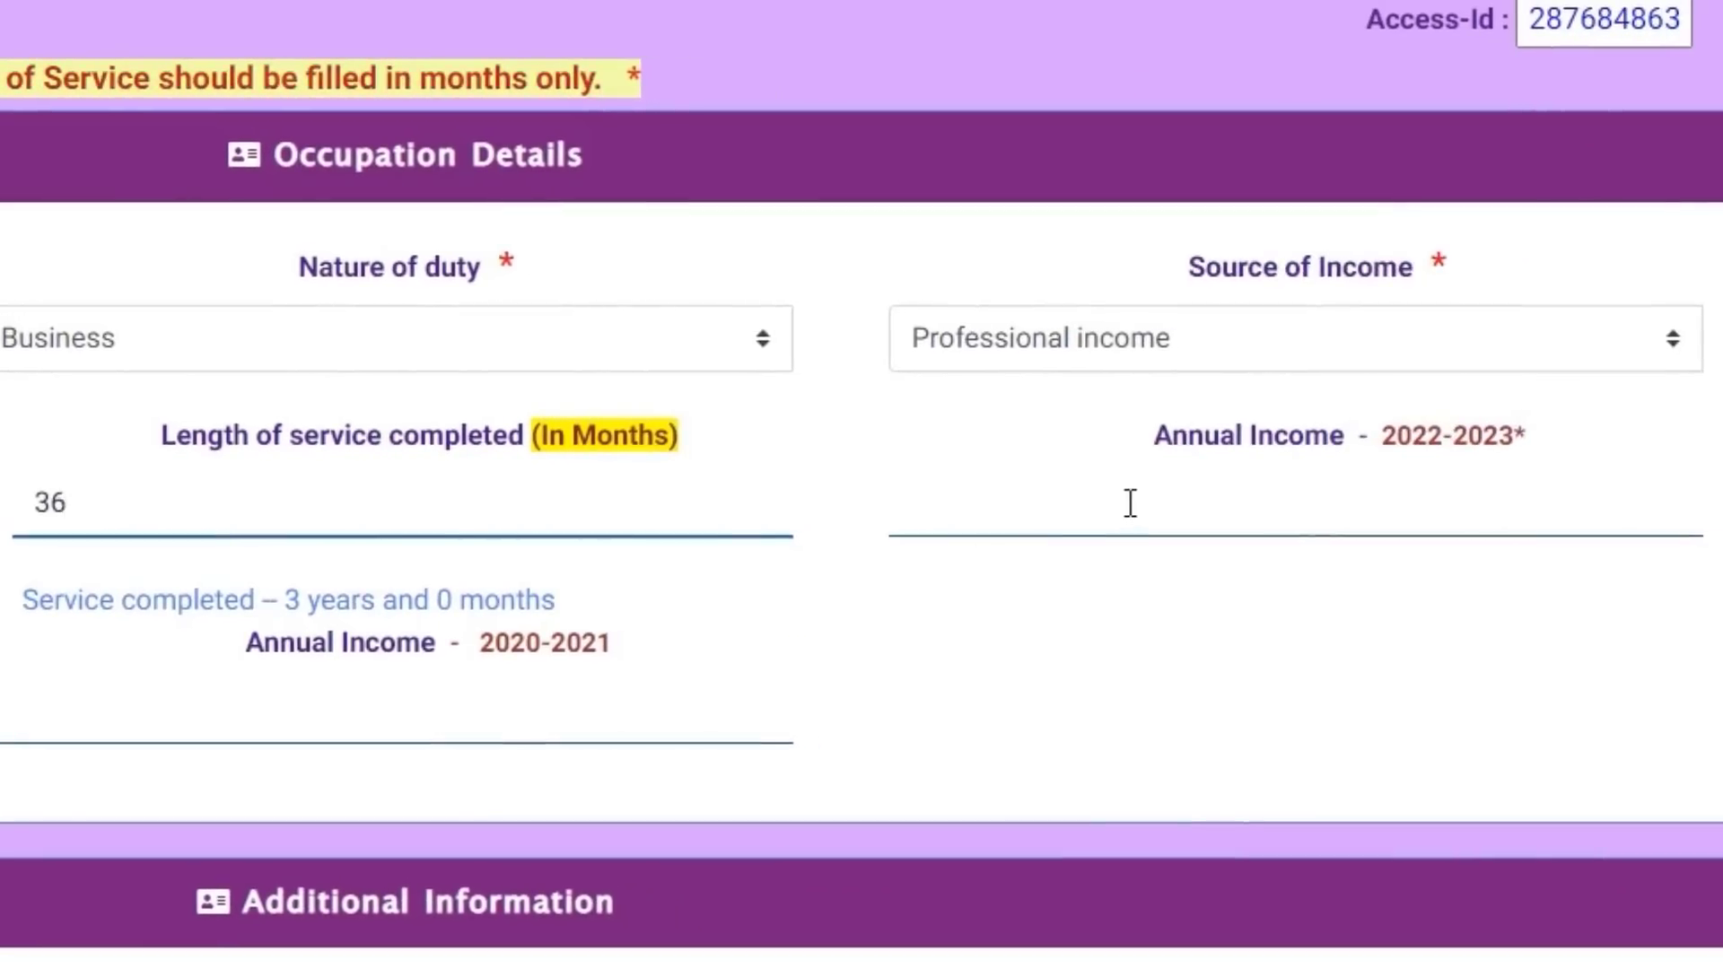
{"action": "left_click", "coordinate": [1659, 527]}
{"action": "type", "text": "400"}
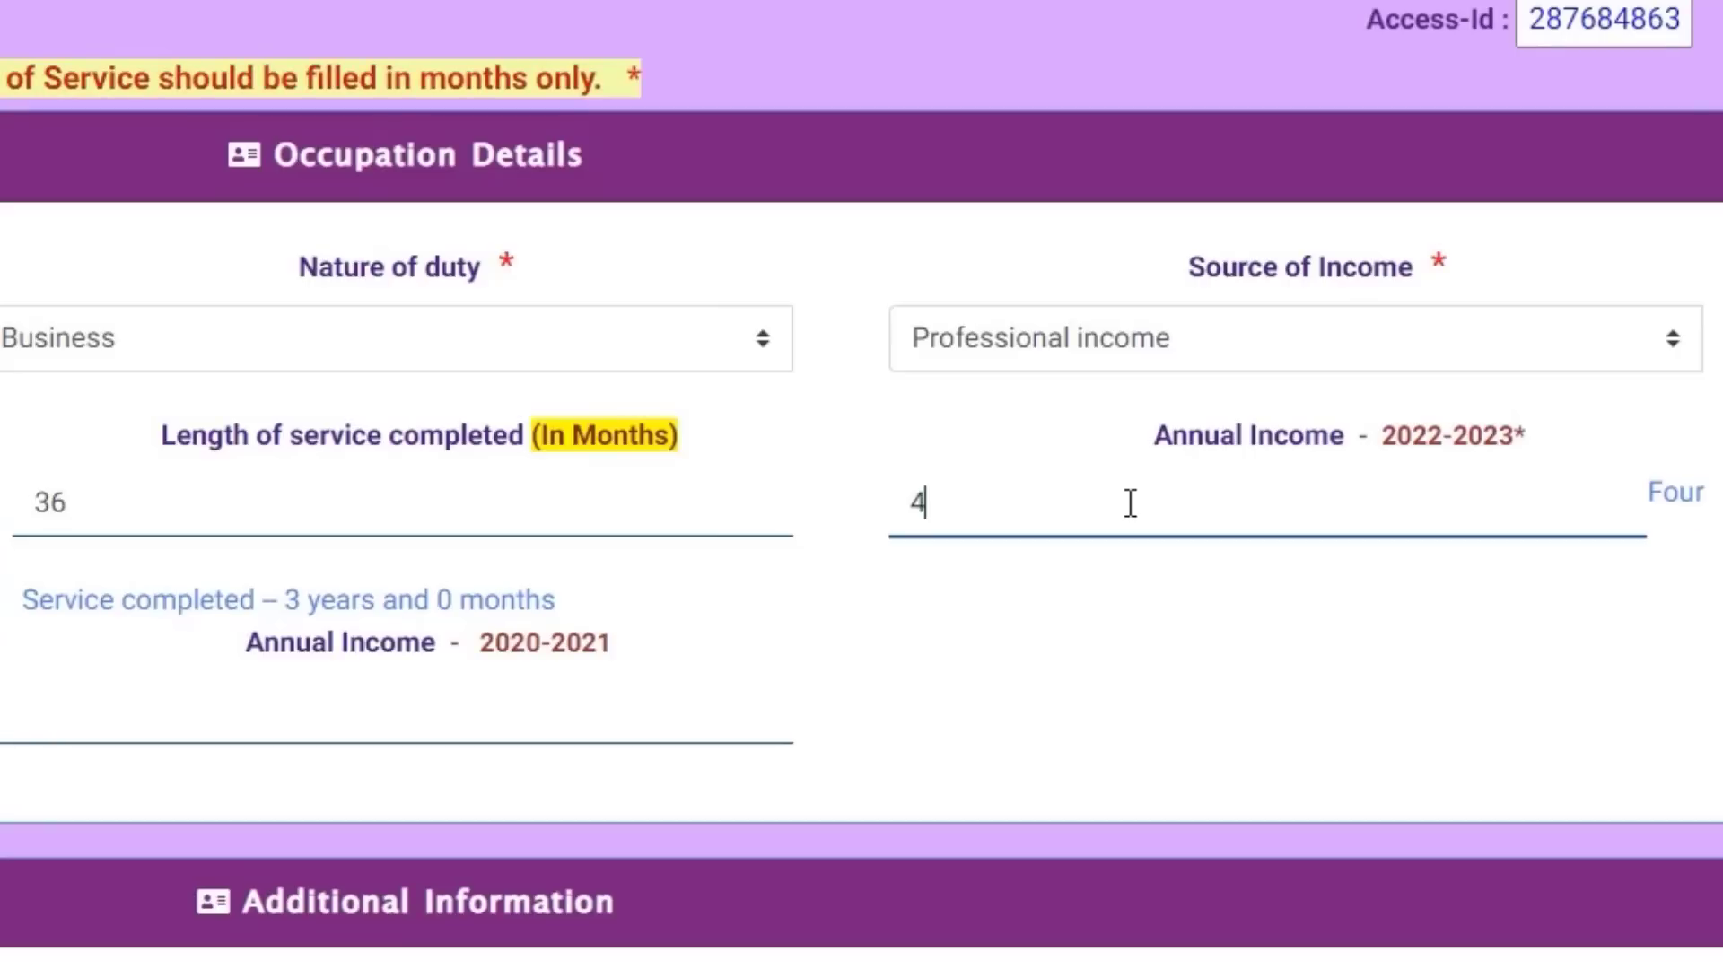
{"action": "type", "text": "000"}
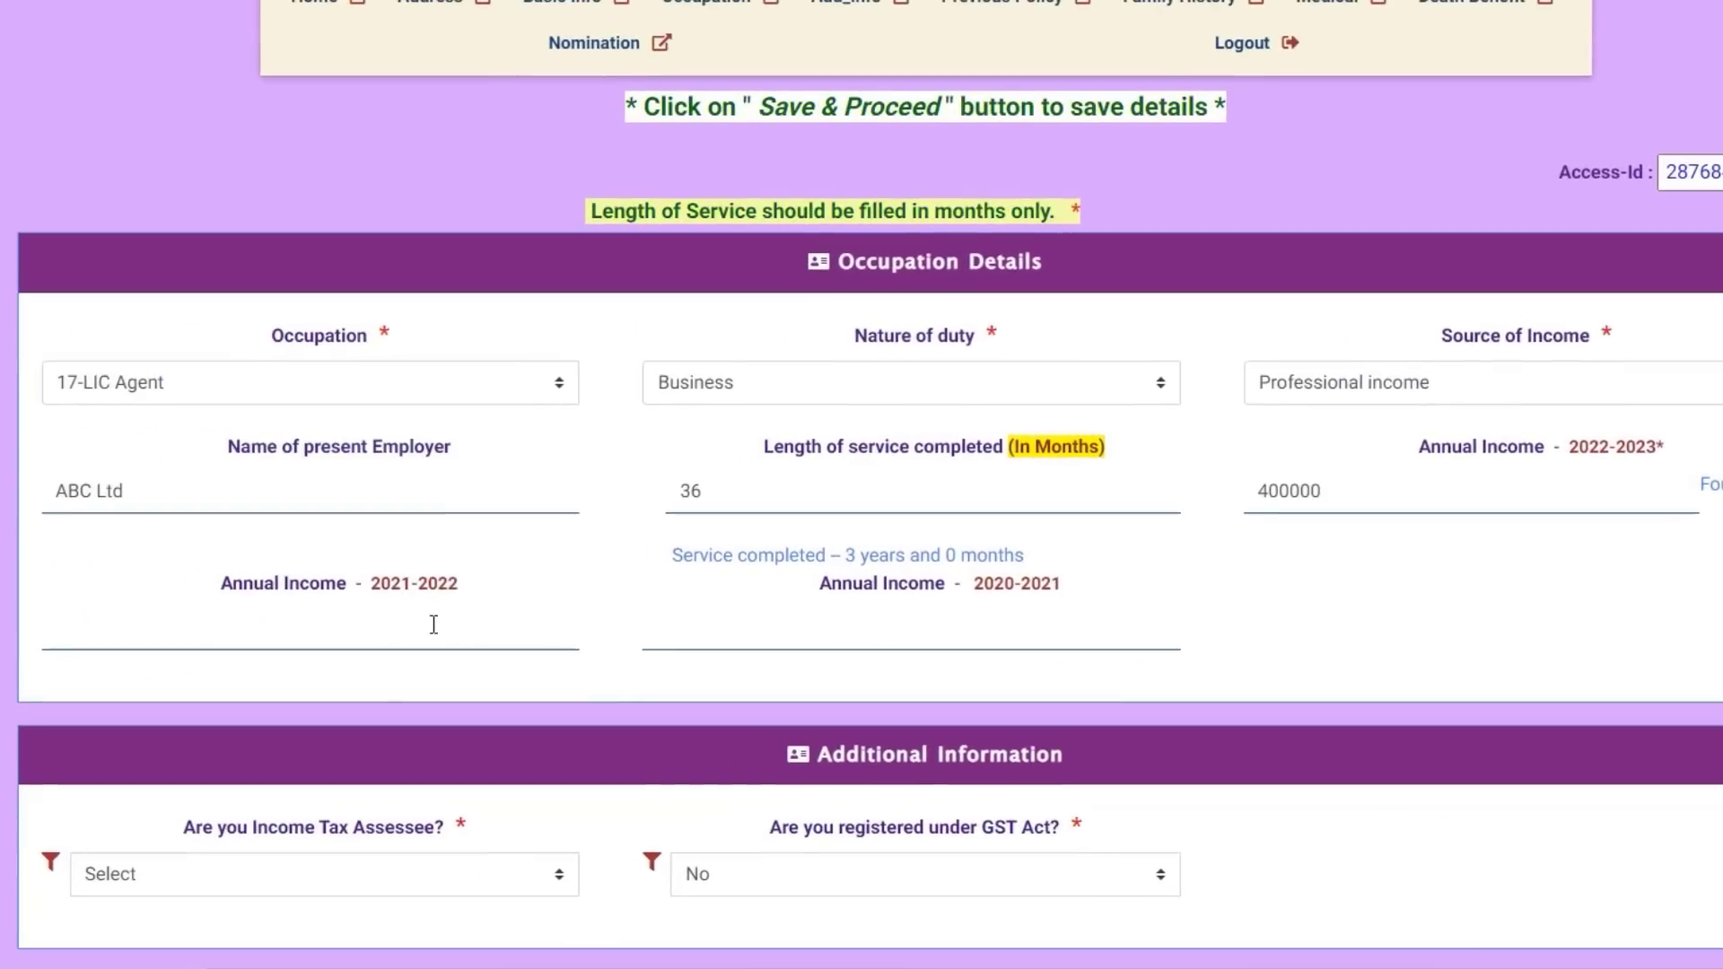
{"action": "left_click", "coordinate": [212, 661]}
{"action": "type", "text": "380000"}
{"action": "key", "text": "Tab"}
{"action": "type", "text": "350000"}
{"action": "scroll", "coordinate": [1346, 593], "scroll_direction": "down", "scroll_amount": 4}
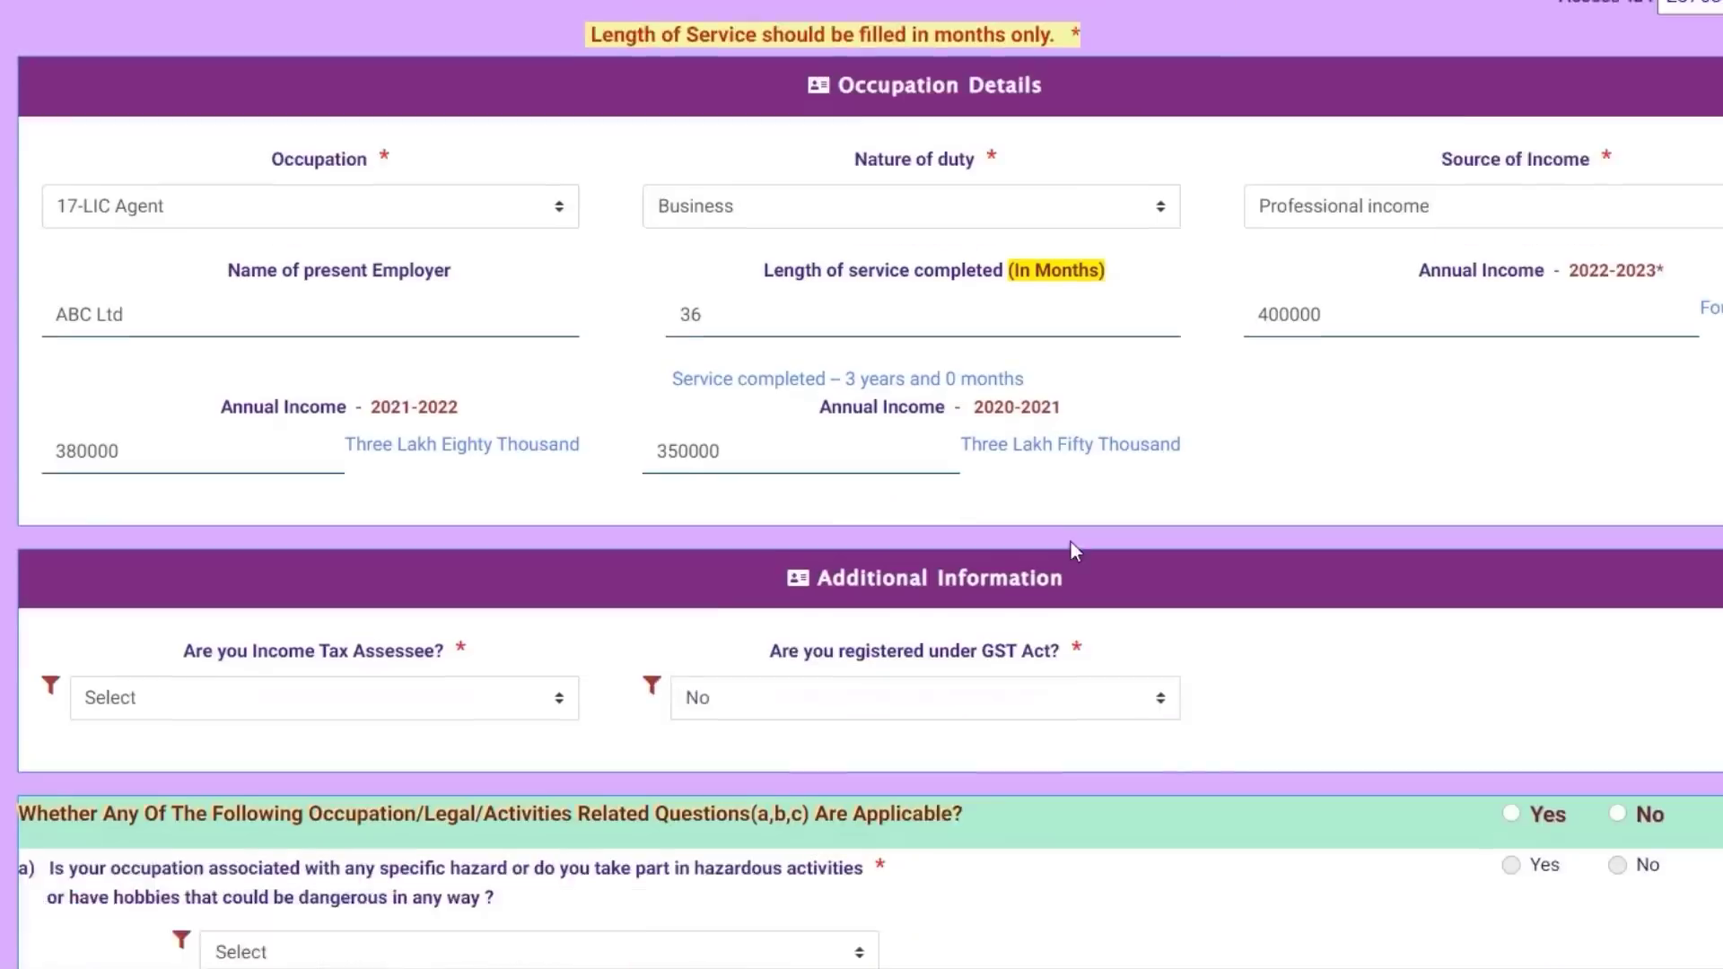
Answer Yes to 'Are you Income Tax Assessee?'.
{"action": "left_click_drag", "start_coordinate": [819, 410], "coordinate": [1035, 416]}
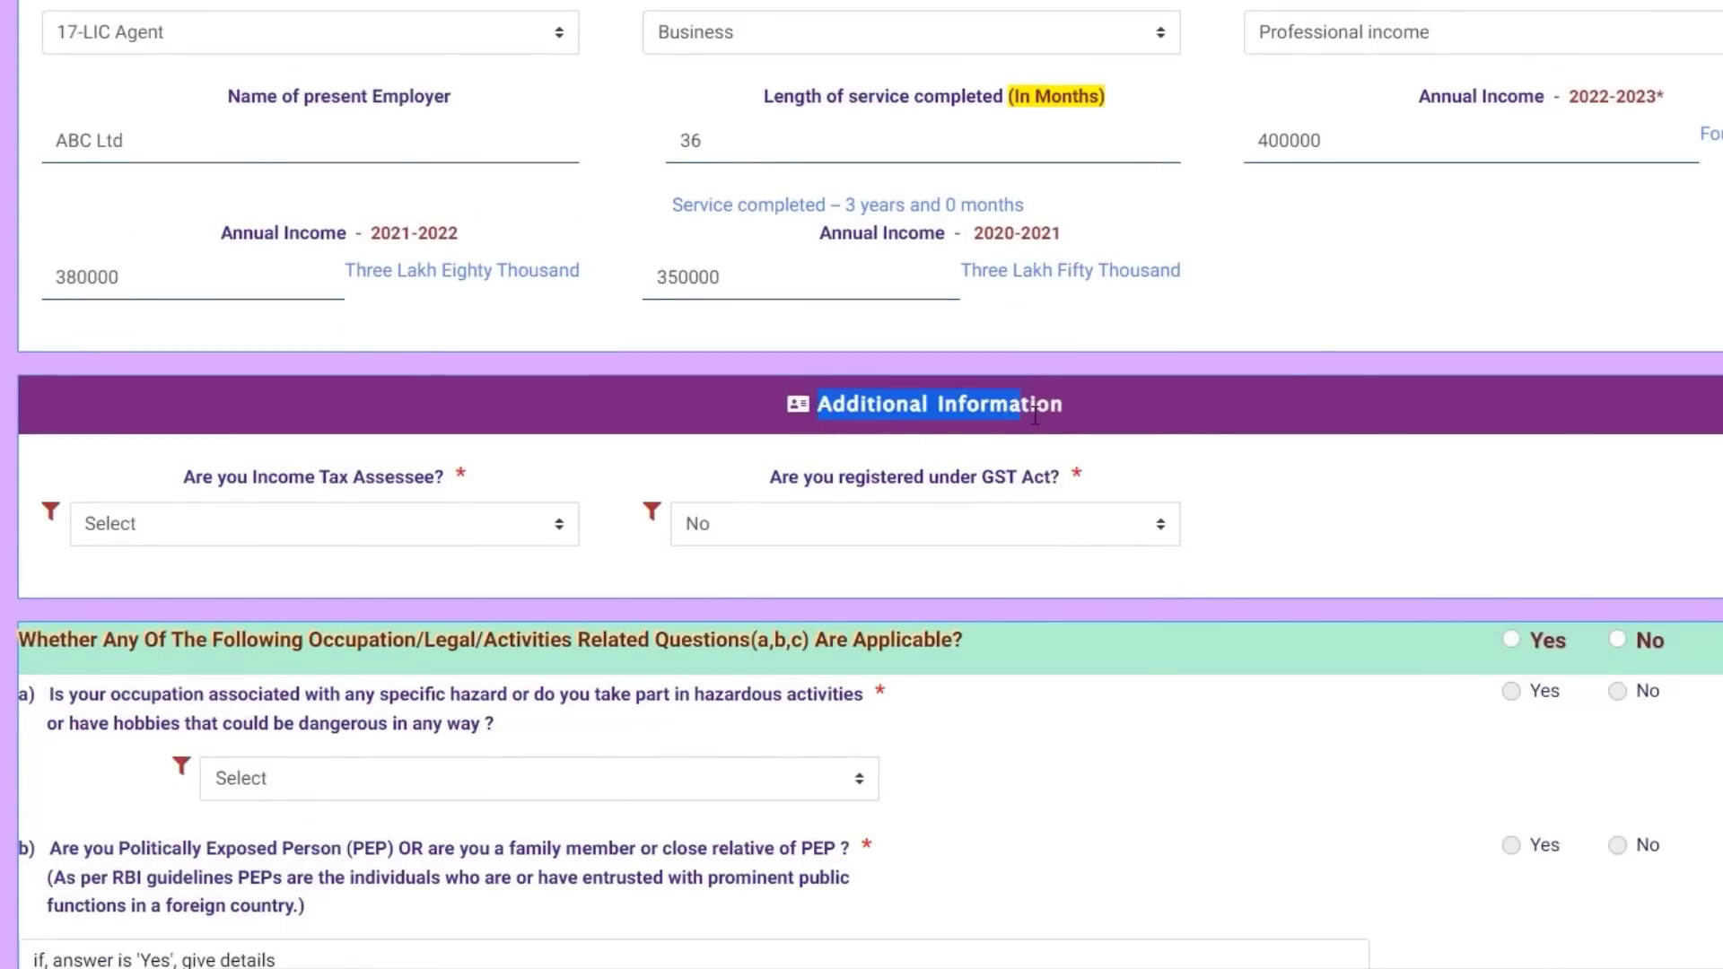
{"action": "left_click", "coordinate": [1064, 414]}
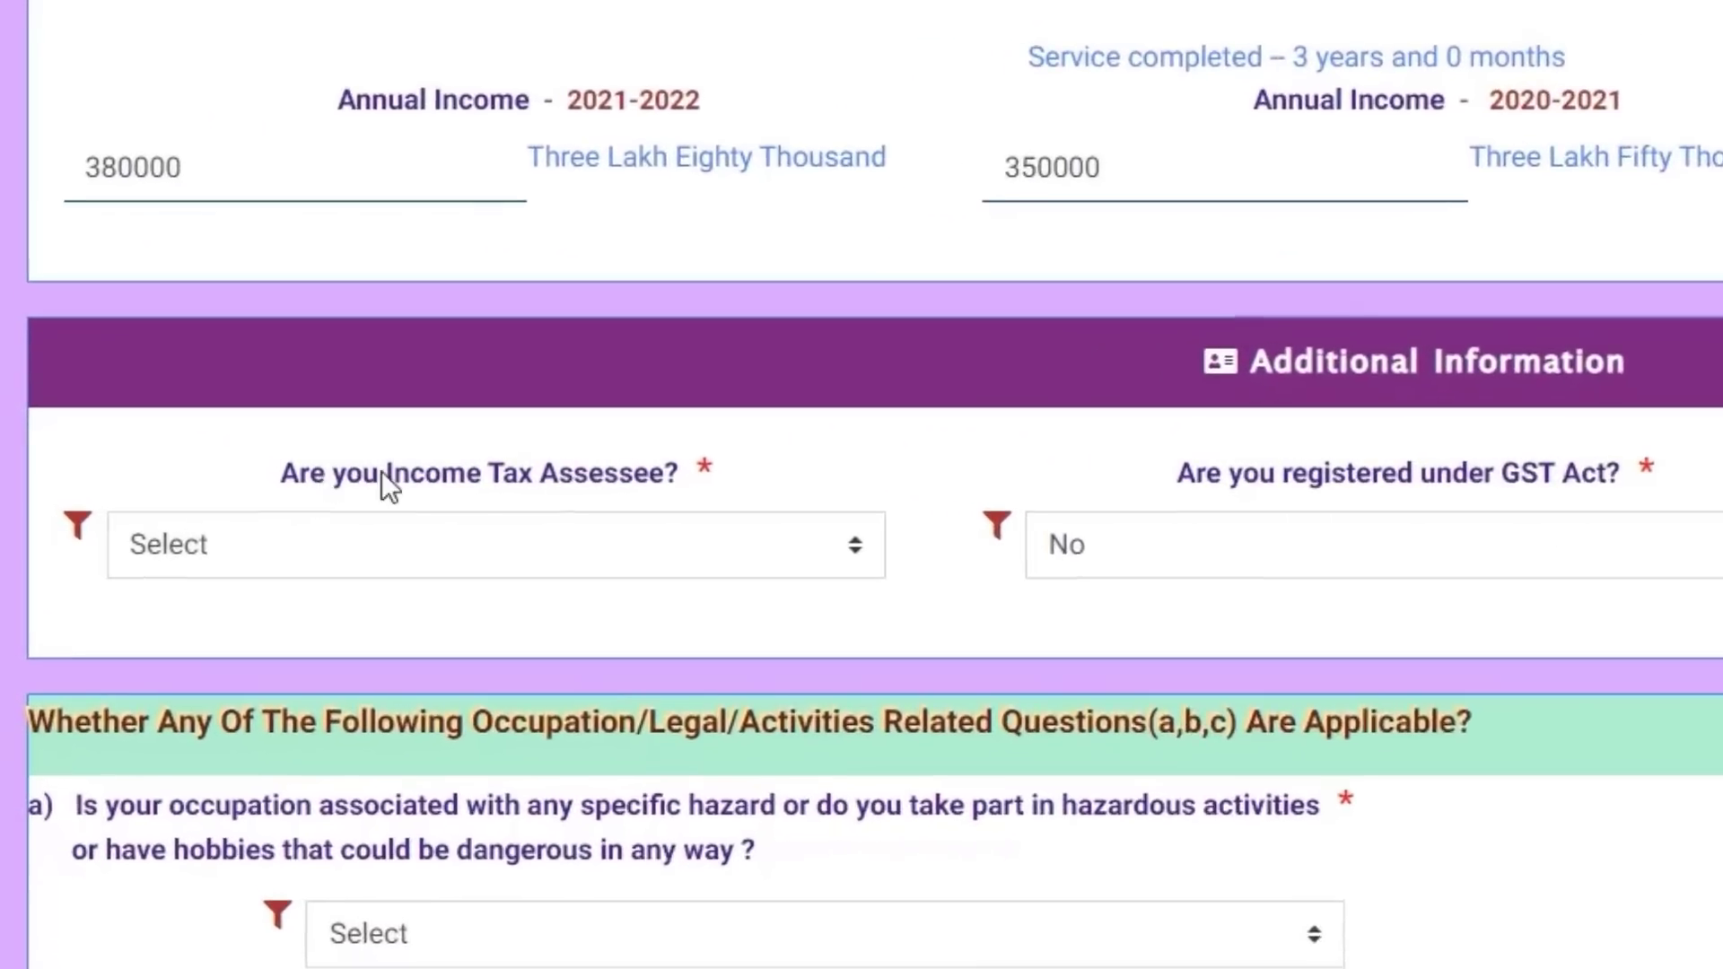
{"action": "left_click", "coordinate": [188, 525]}
{"action": "left_click", "coordinate": [334, 562]}
{"action": "left_click", "coordinate": [381, 566]}
{"action": "left_click", "coordinate": [286, 673]}
{"action": "left_click", "coordinate": [578, 548]}
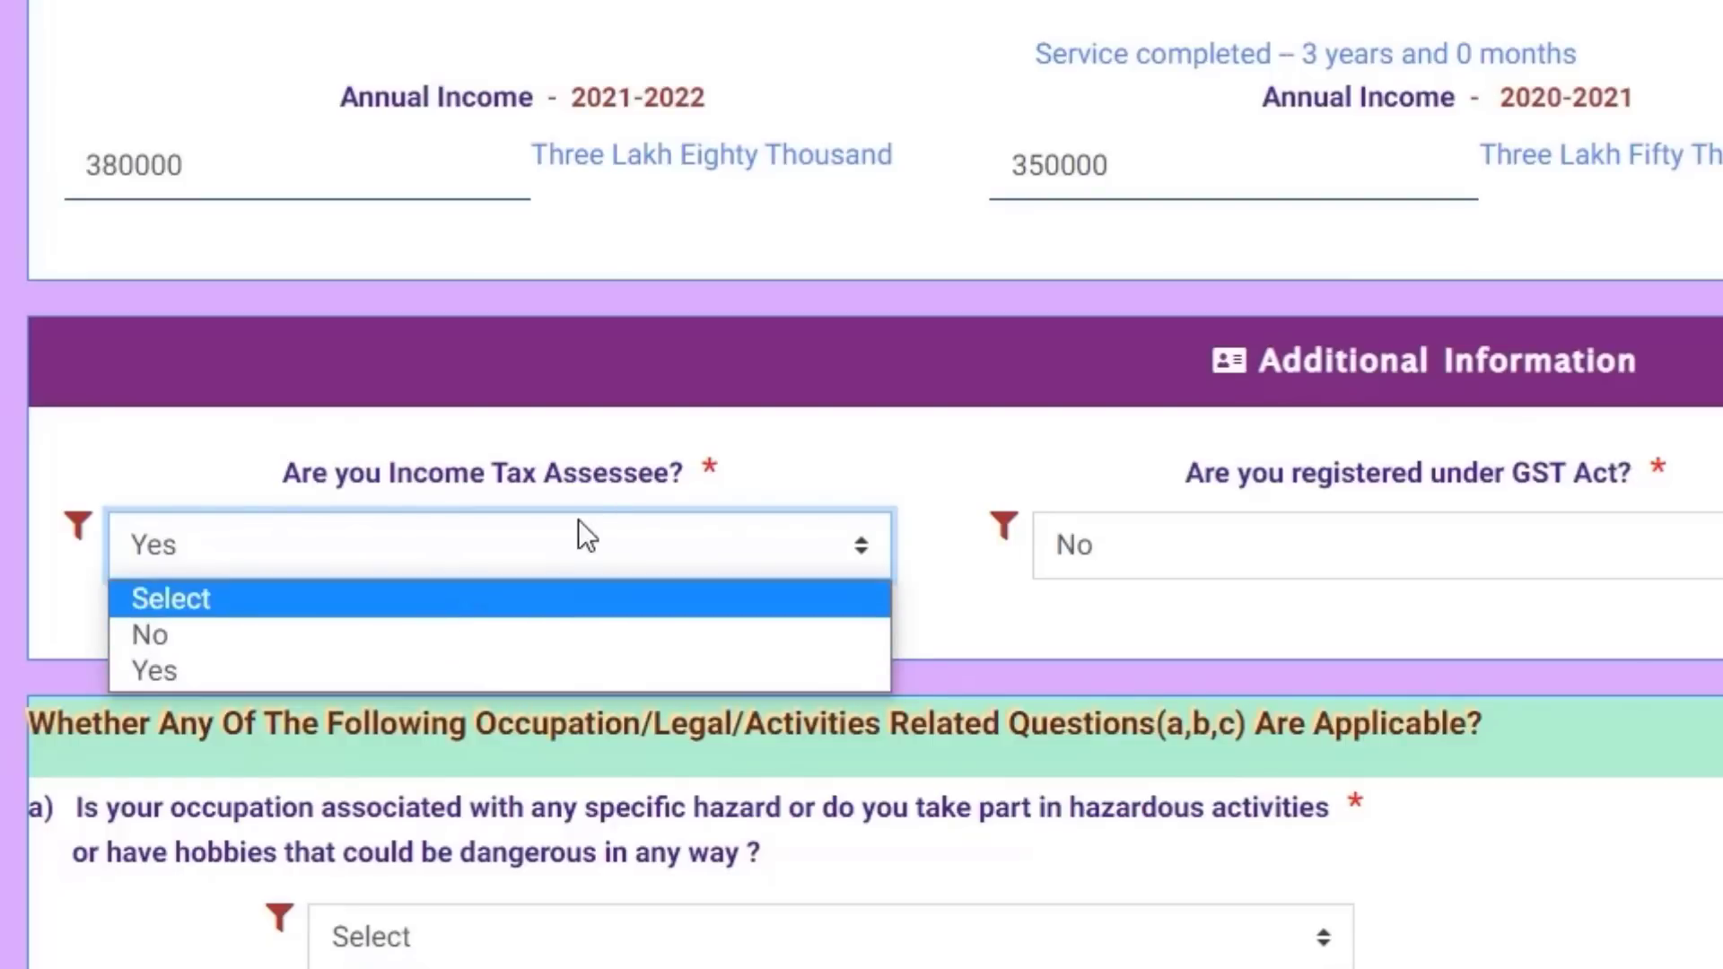
{"action": "left_click", "coordinate": [581, 518]}
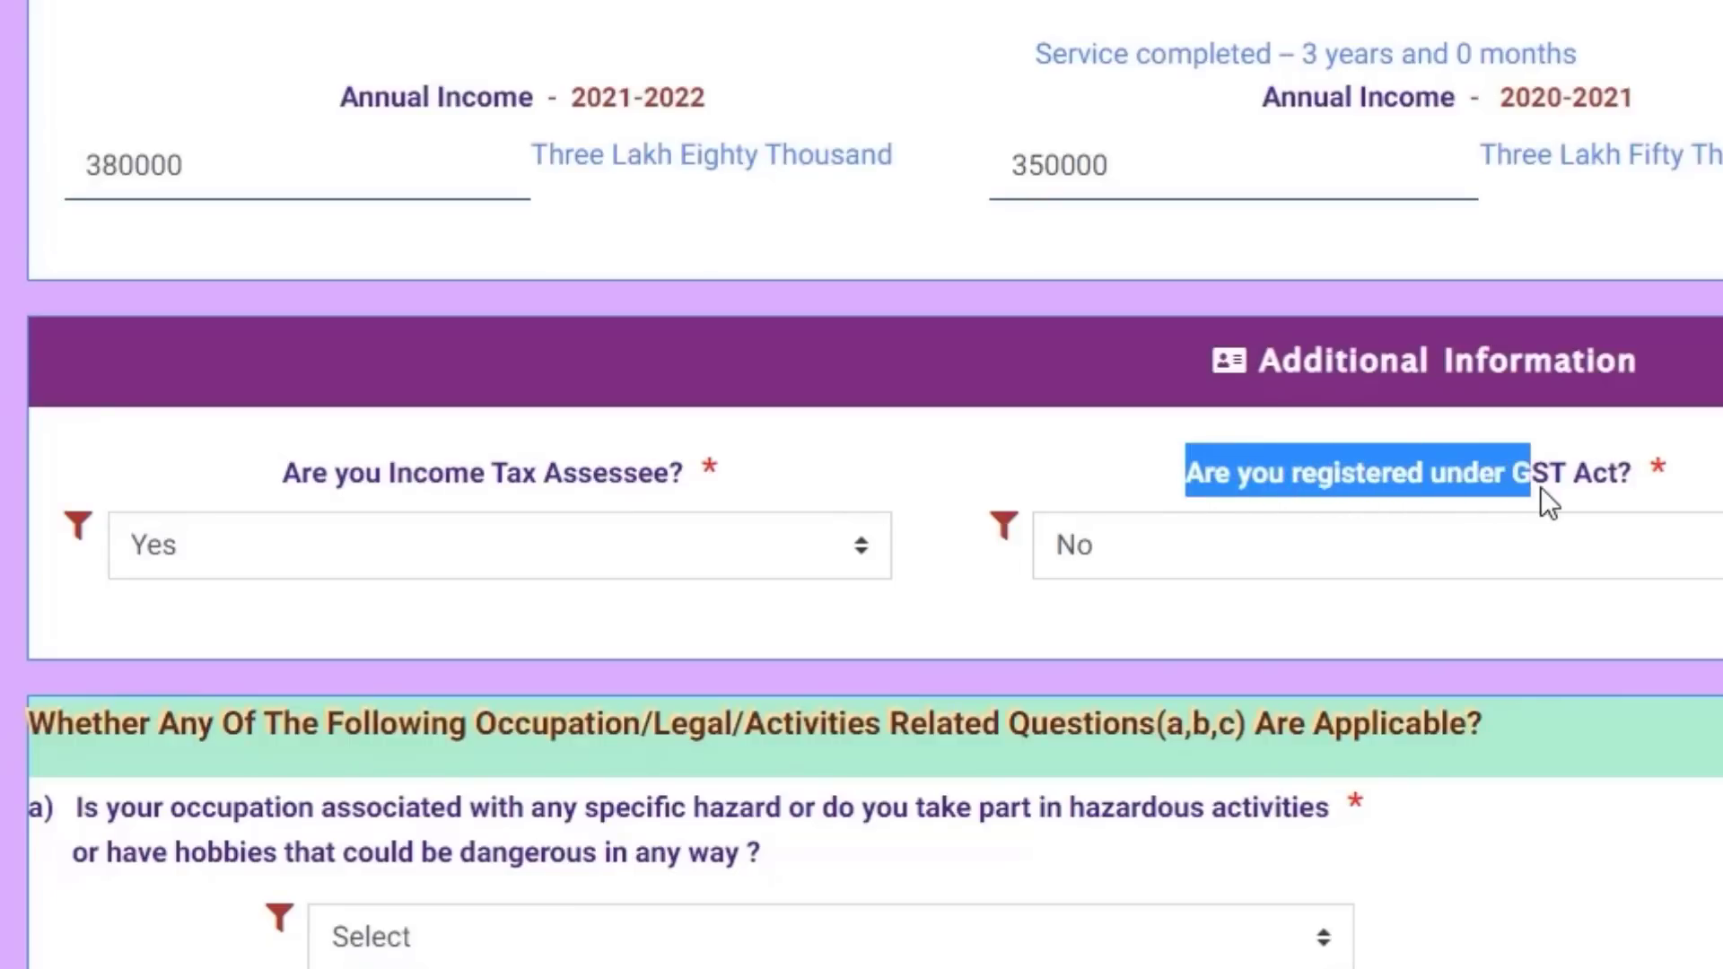
Keep No for 'Registered under GST Act?'.
{"action": "left_click", "coordinate": [1615, 483]}
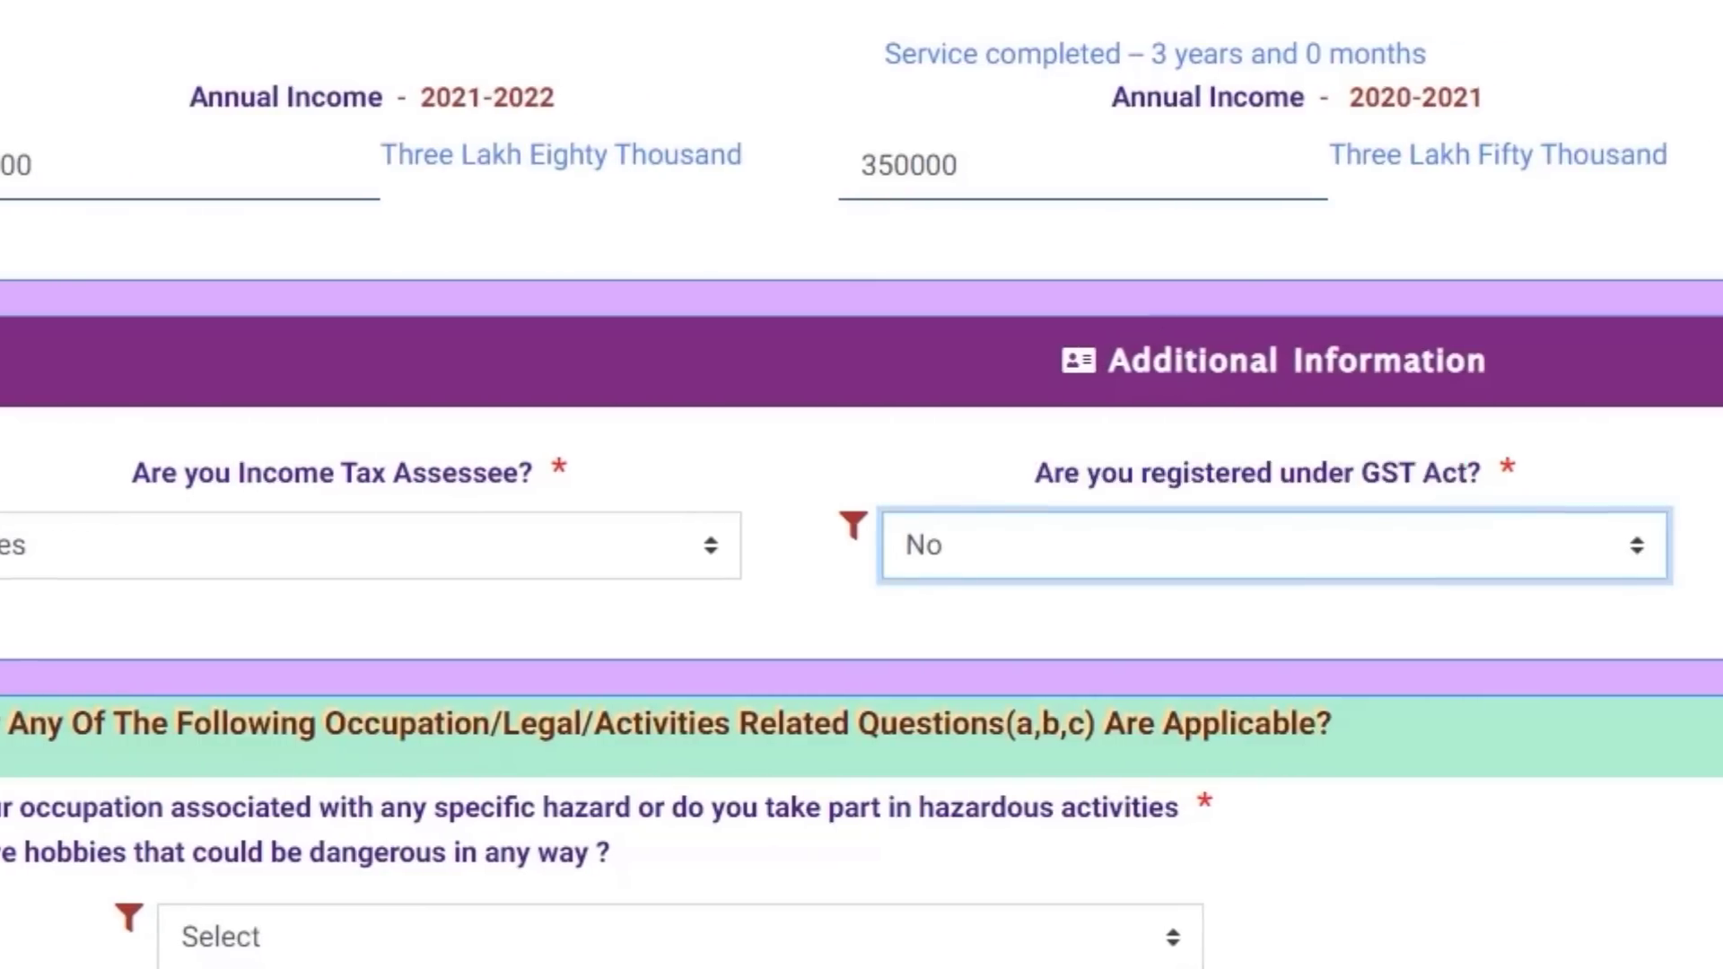
{"action": "left_click", "coordinate": [1498, 542]}
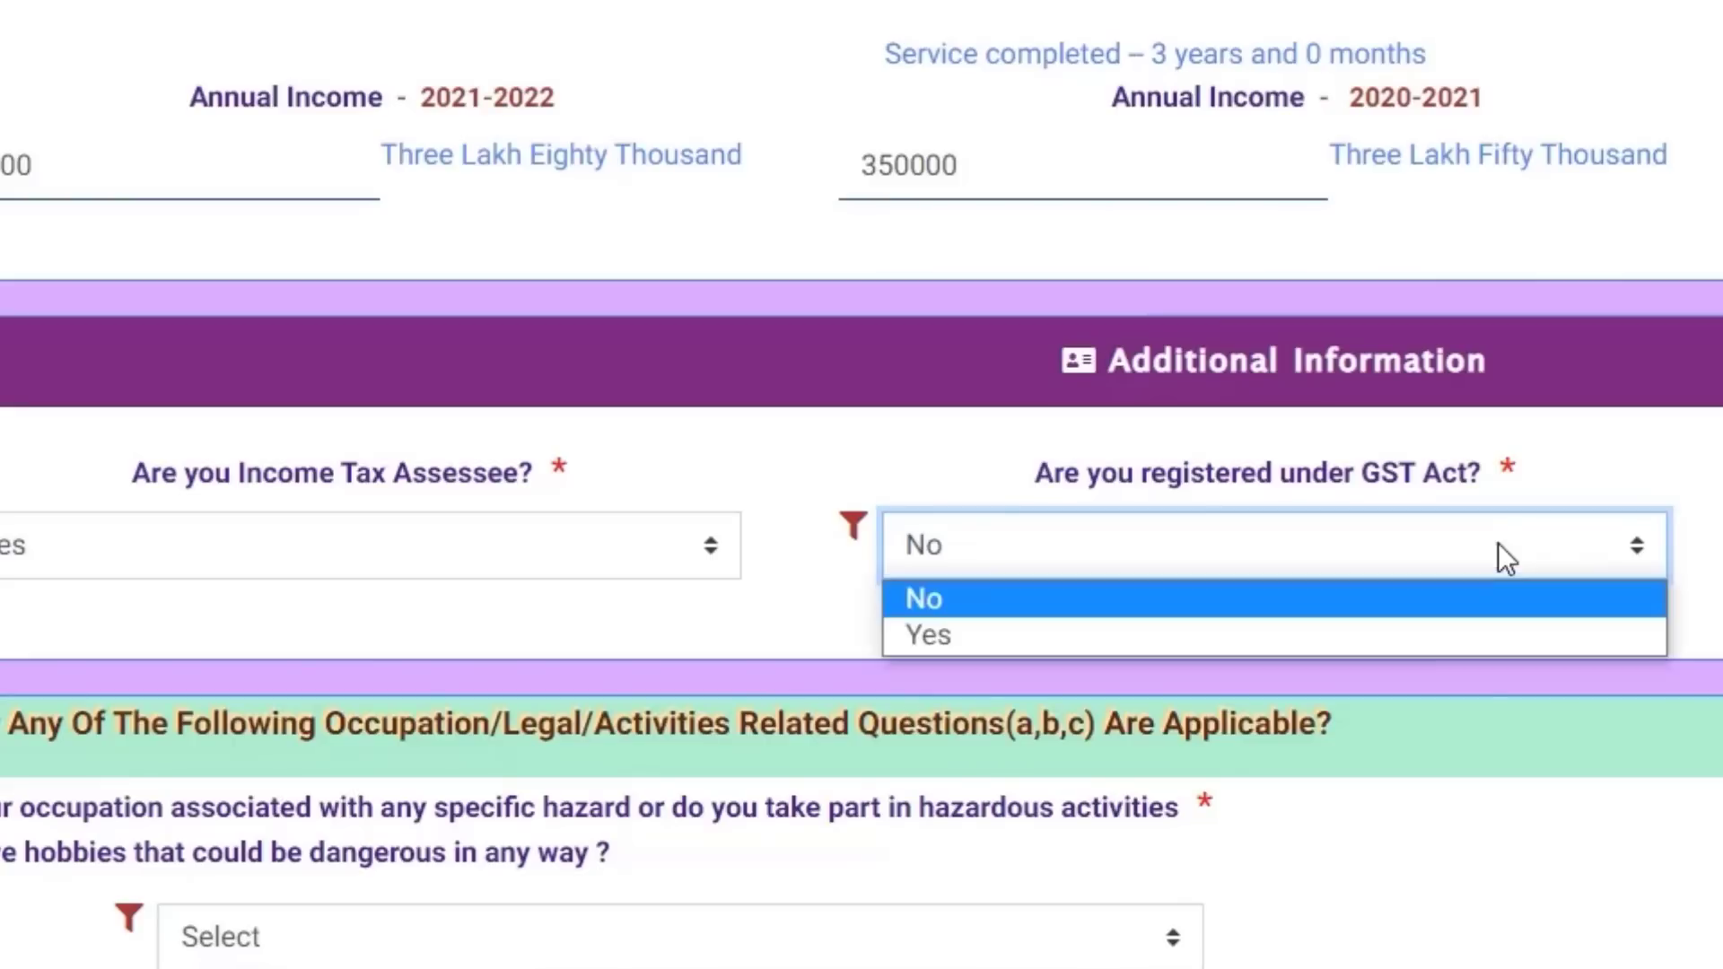
{"action": "left_click", "coordinate": [1453, 551]}
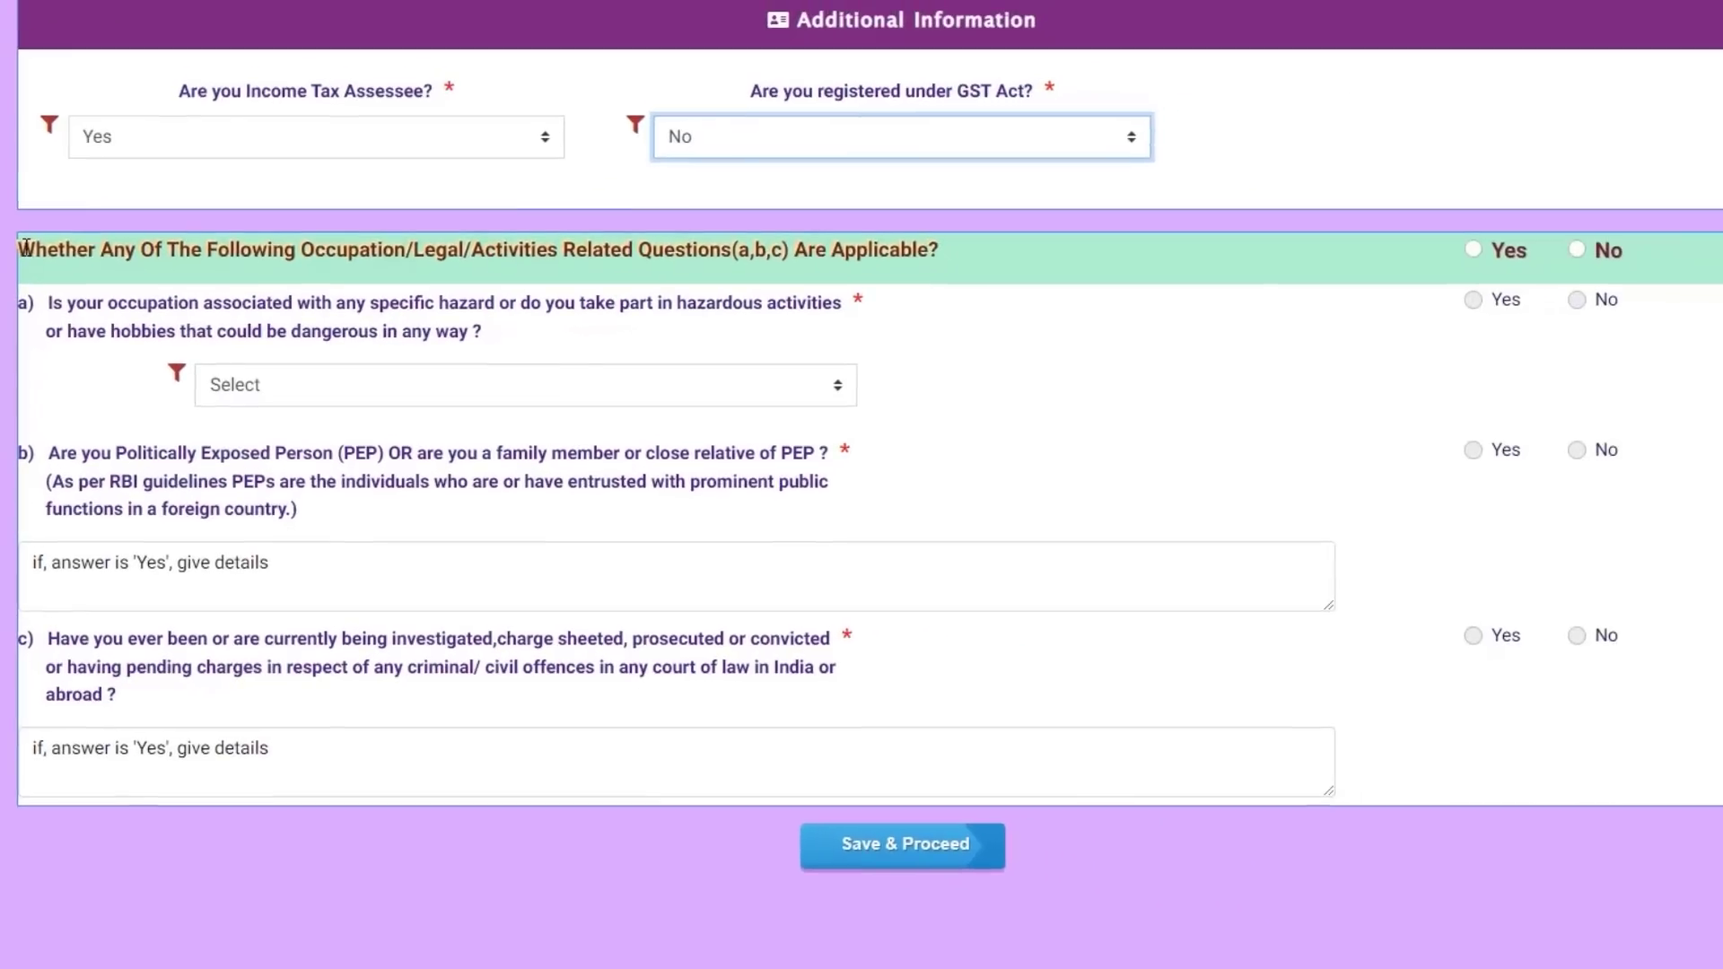
{"action": "left_click_drag", "start_coordinate": [0, 724], "coordinate": [743, 738]}
{"action": "left_click_drag", "start_coordinate": [566, 258], "coordinate": [972, 253]}
{"action": "left_click", "coordinate": [972, 254]}
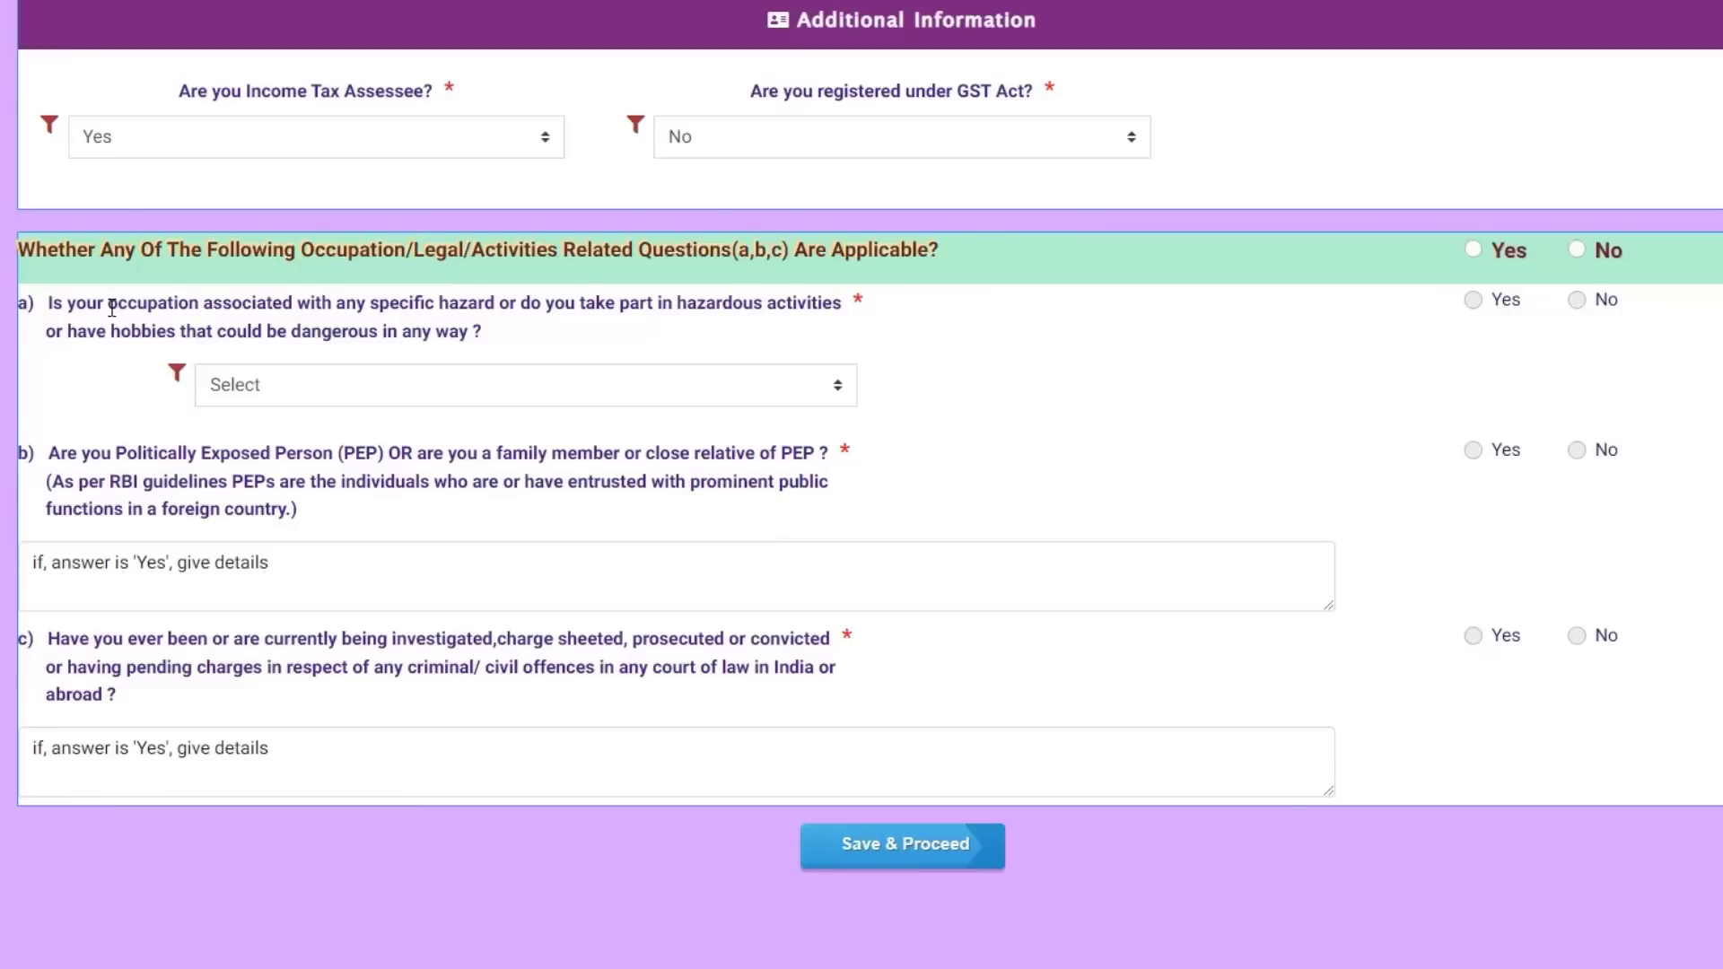
Answer No to the occupation hazard, PEP and legal questions a, b and c.
{"action": "left_click_drag", "start_coordinate": [144, 310], "coordinate": [484, 309]}
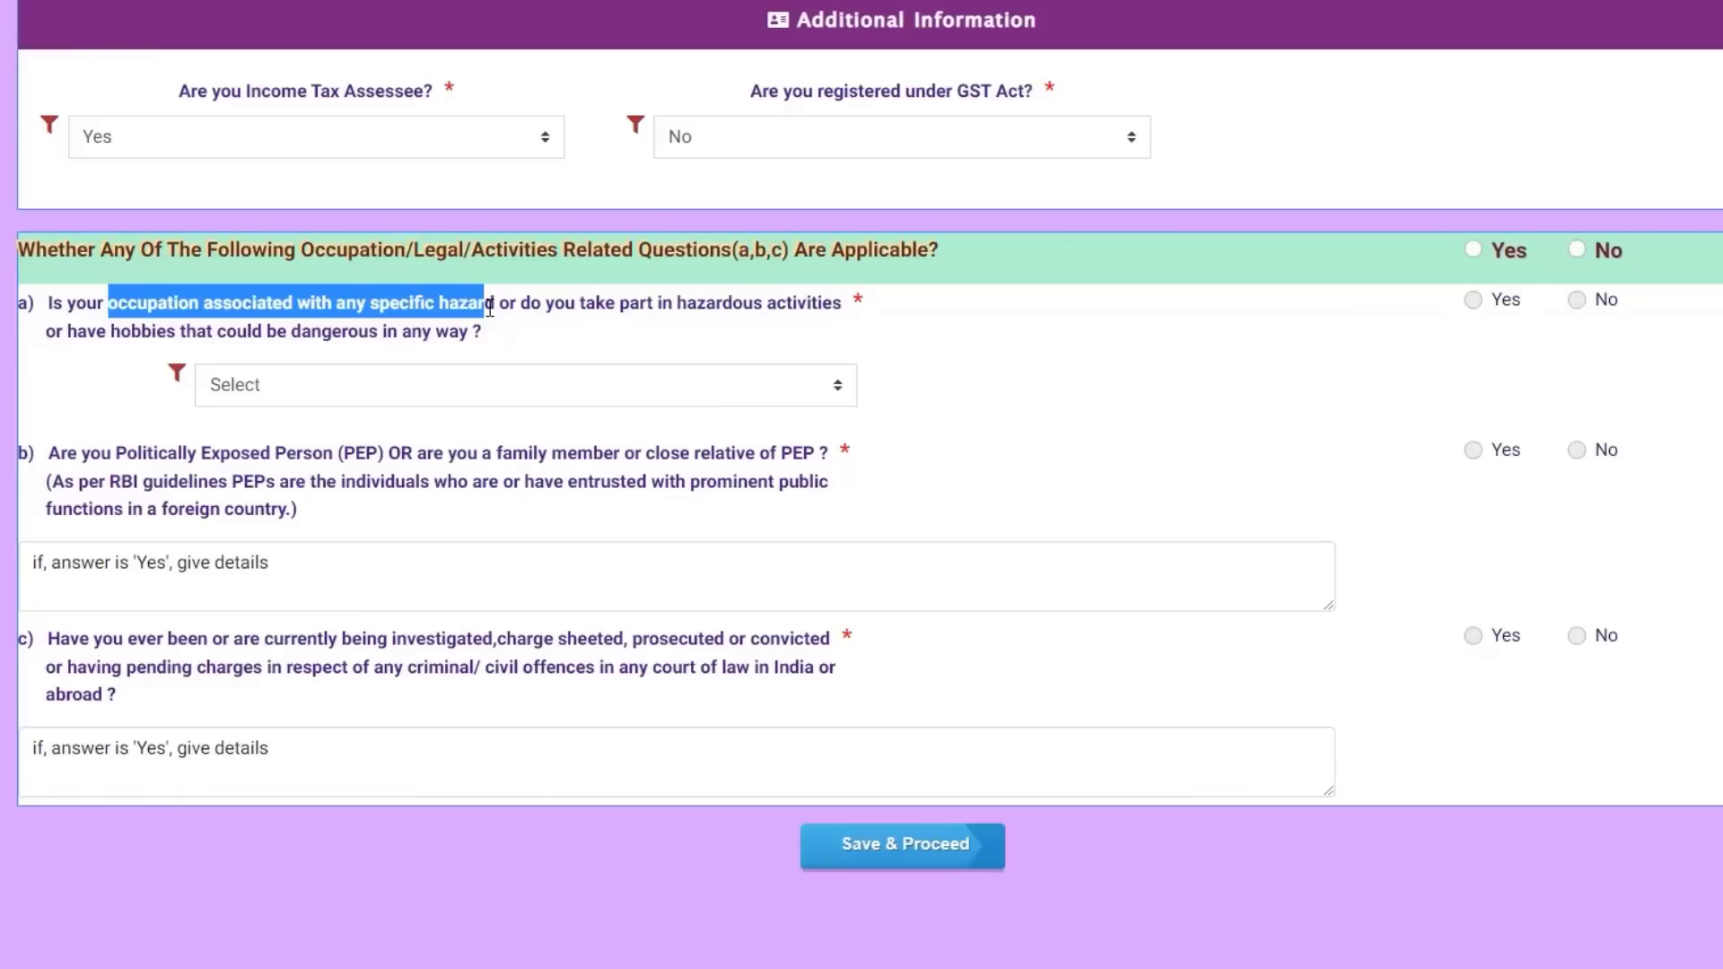
{"action": "left_click", "coordinate": [490, 309]}
{"action": "left_click_drag", "start_coordinate": [710, 309], "coordinate": [834, 311]}
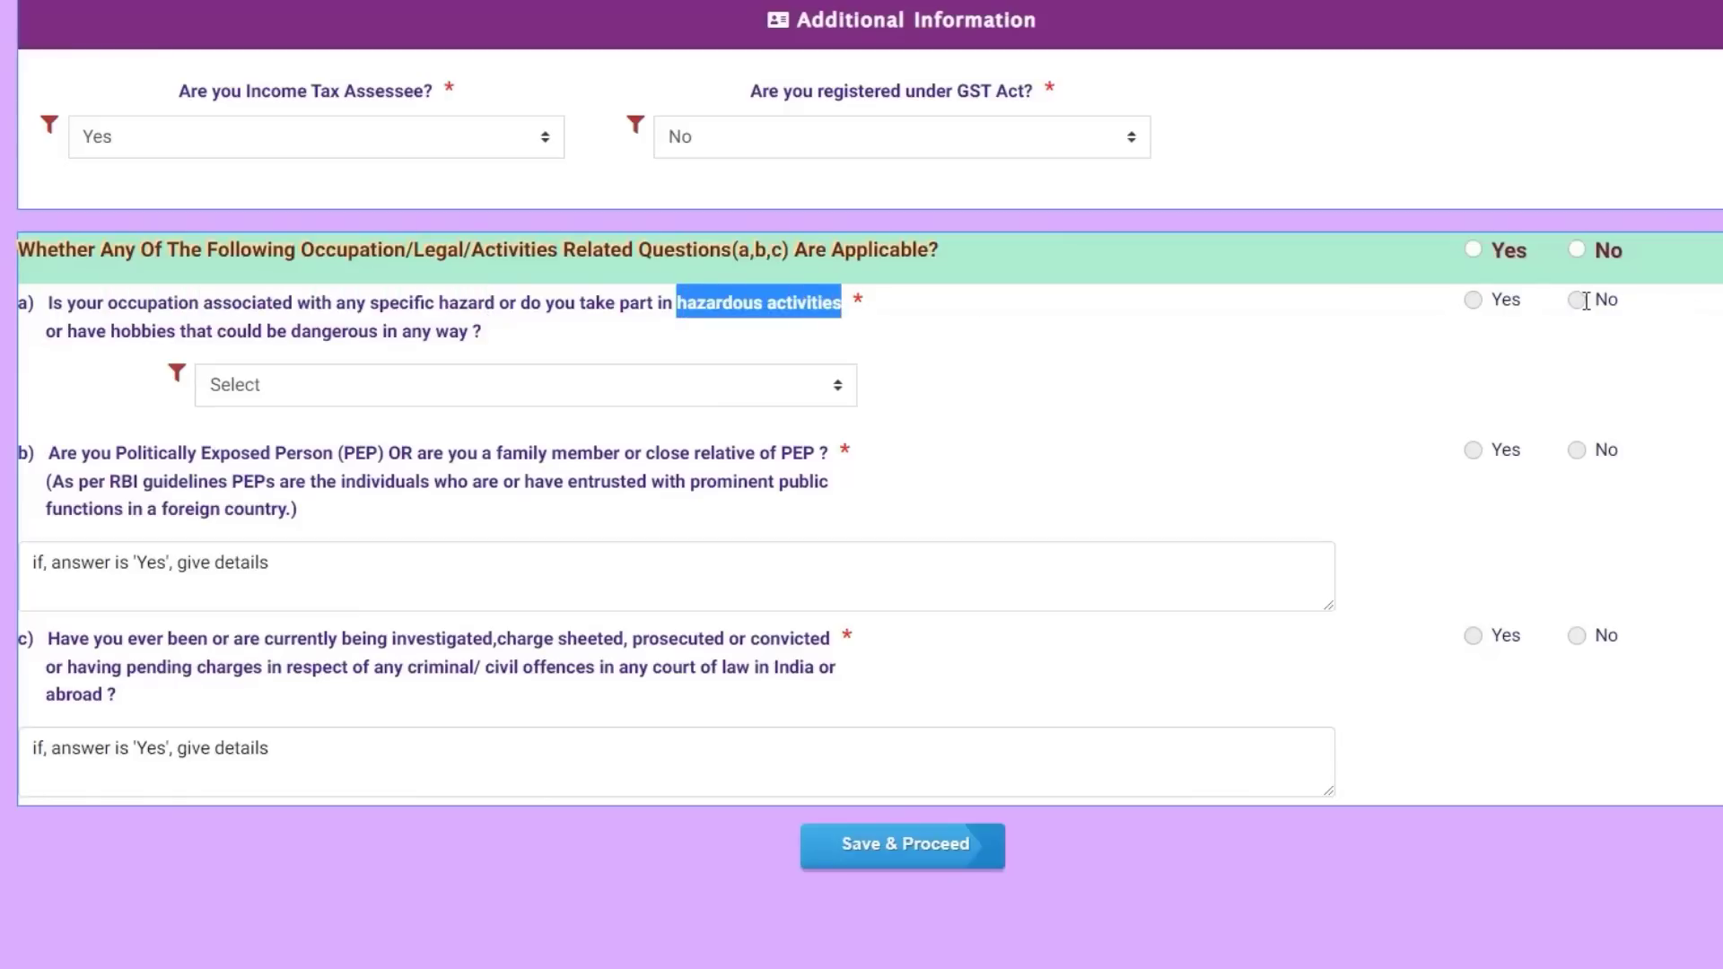
{"action": "left_click", "coordinate": [1577, 249]}
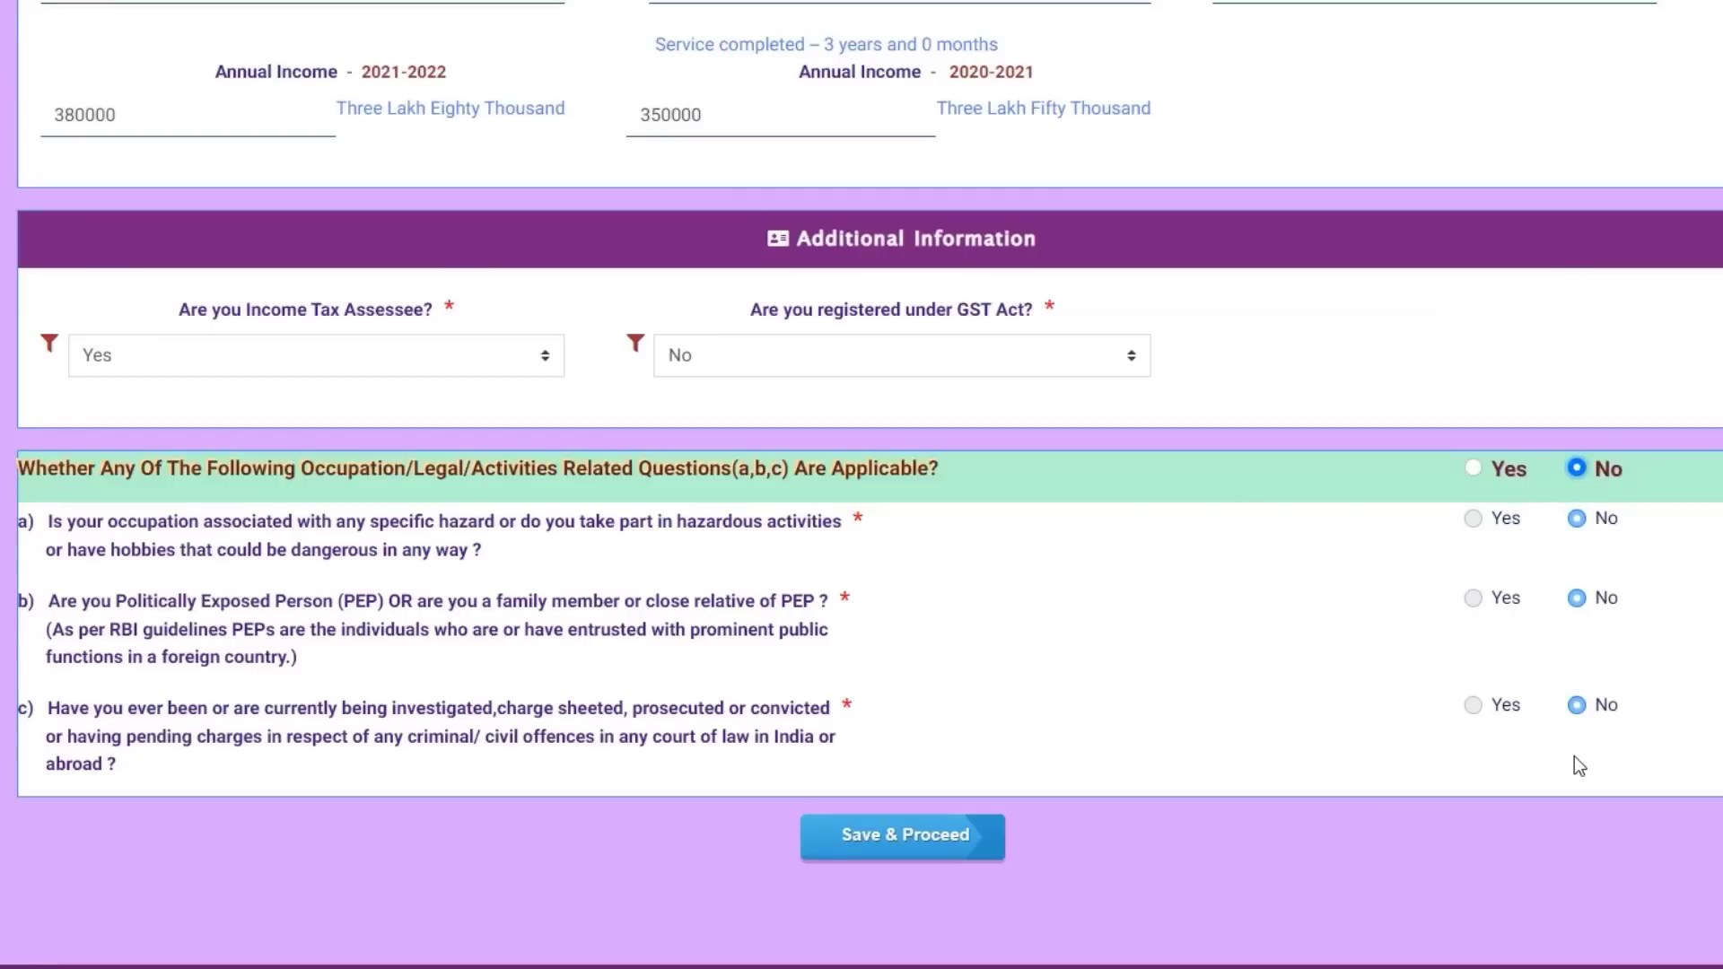
Review the PEP and investigation questions, then save and proceed.
{"action": "left_click_drag", "start_coordinate": [254, 601], "coordinate": [334, 598]}
{"action": "left_click", "coordinate": [113, 621]}
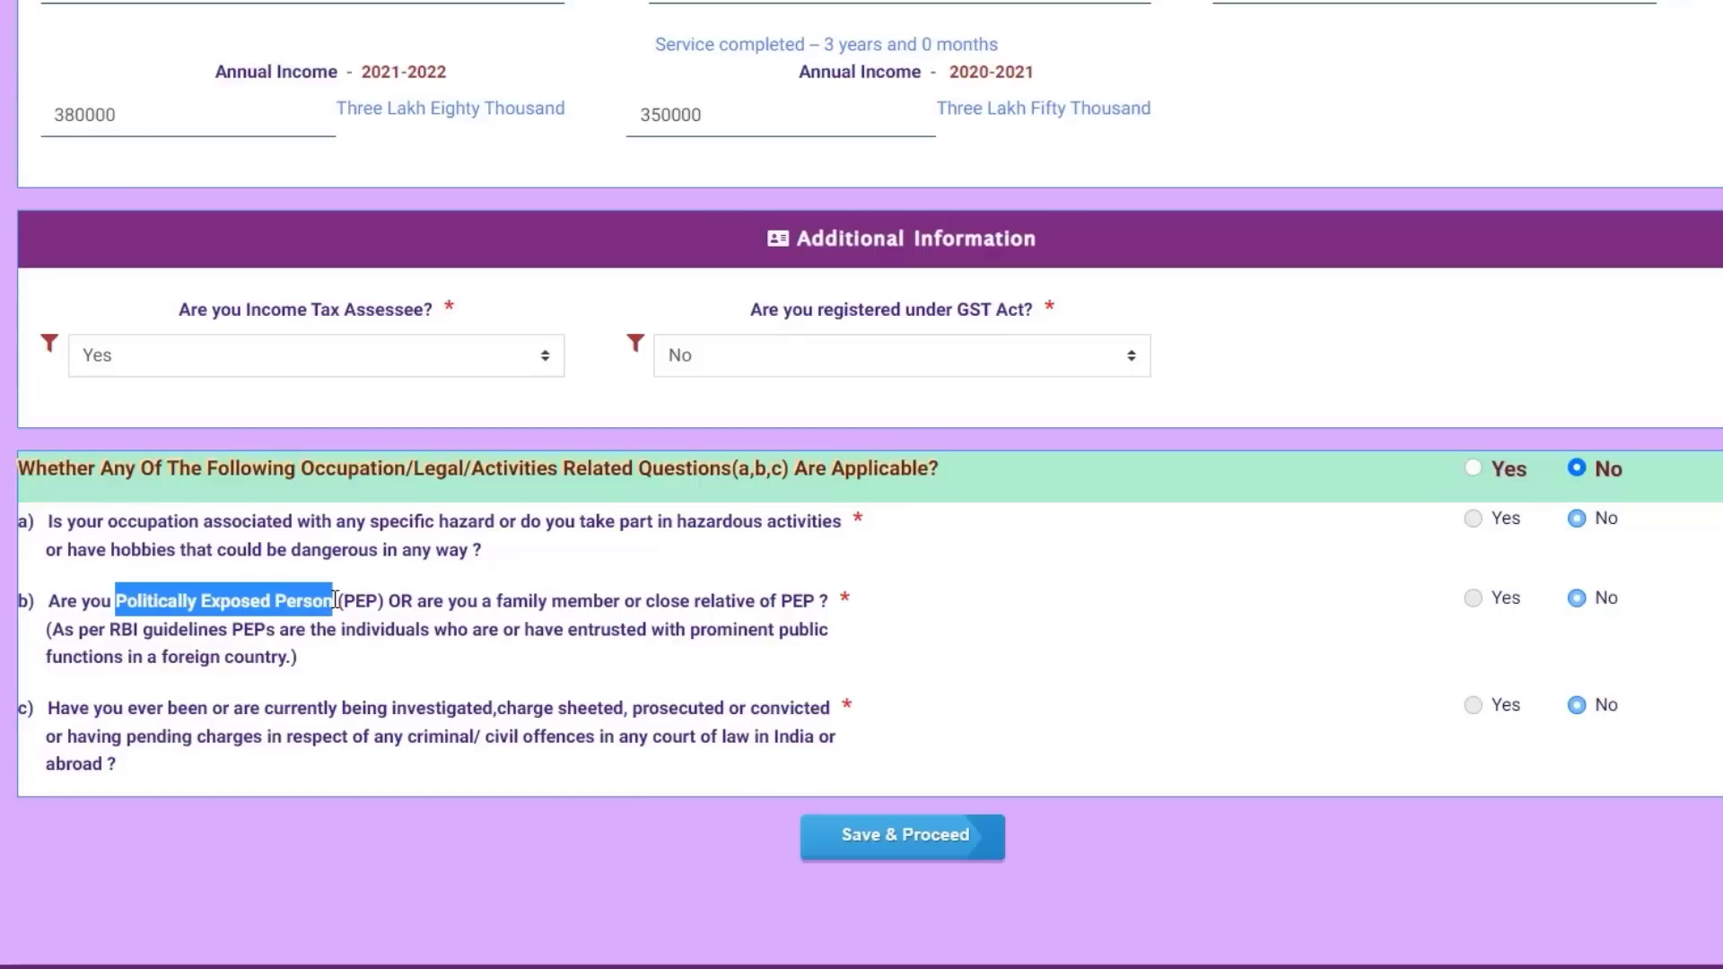
{"action": "left_click", "coordinate": [334, 599]}
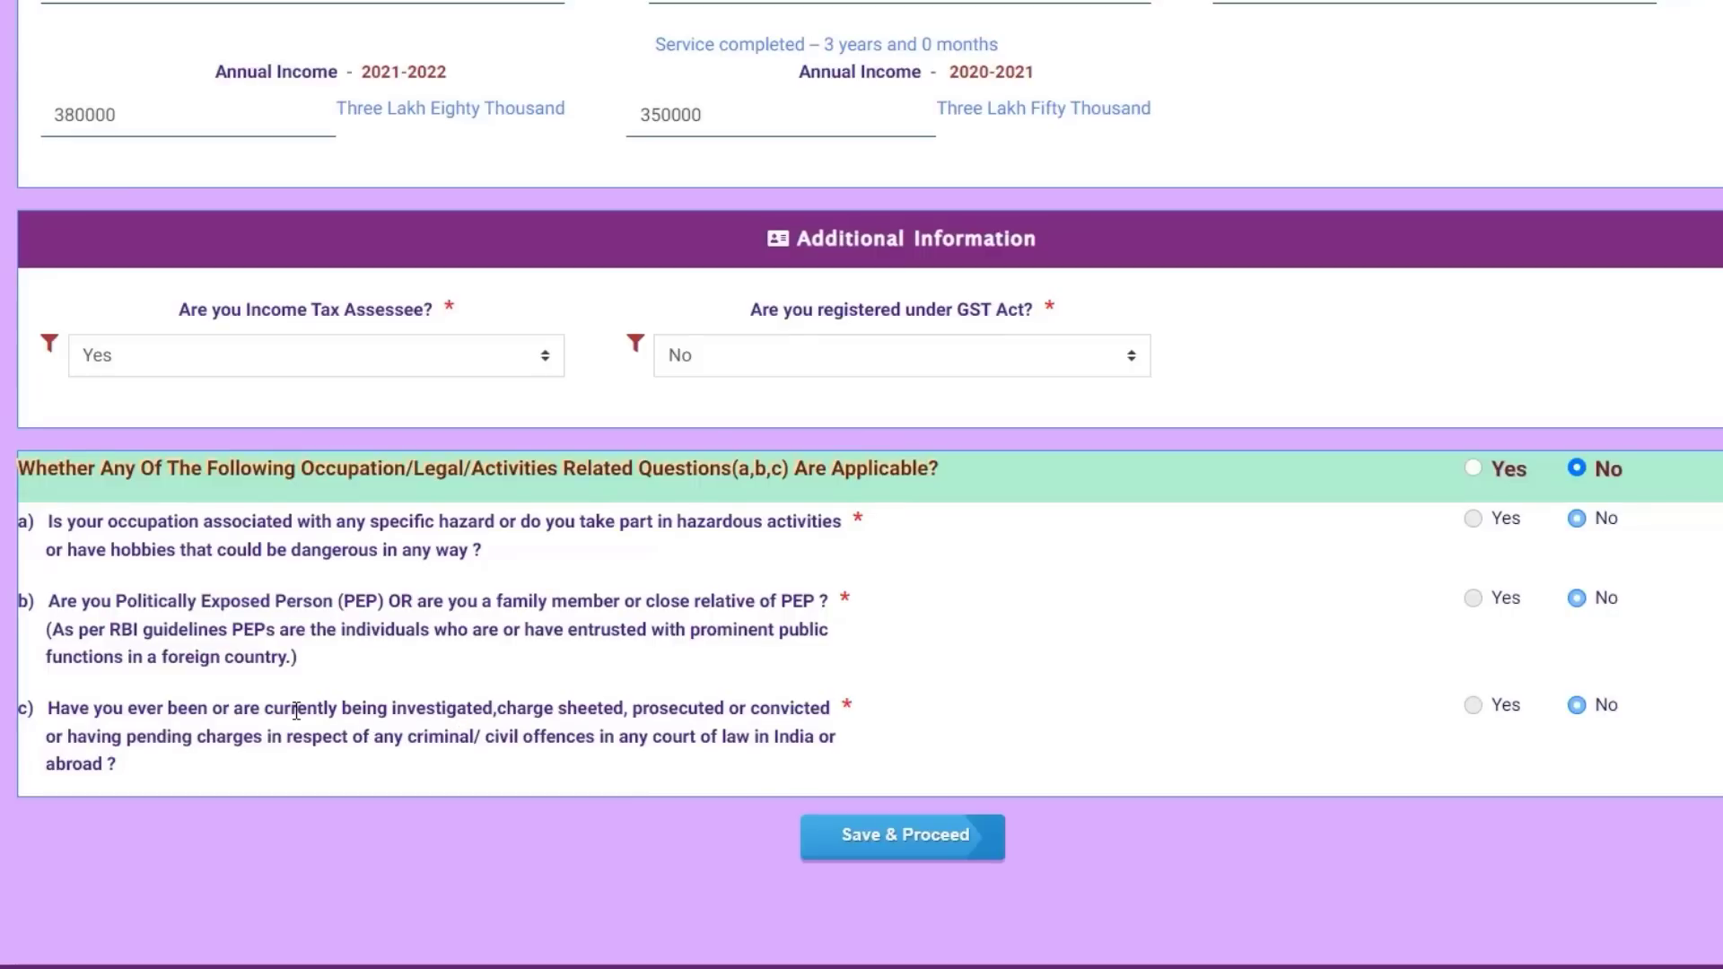
{"action": "left_click_drag", "start_coordinate": [277, 709], "coordinate": [469, 713]}
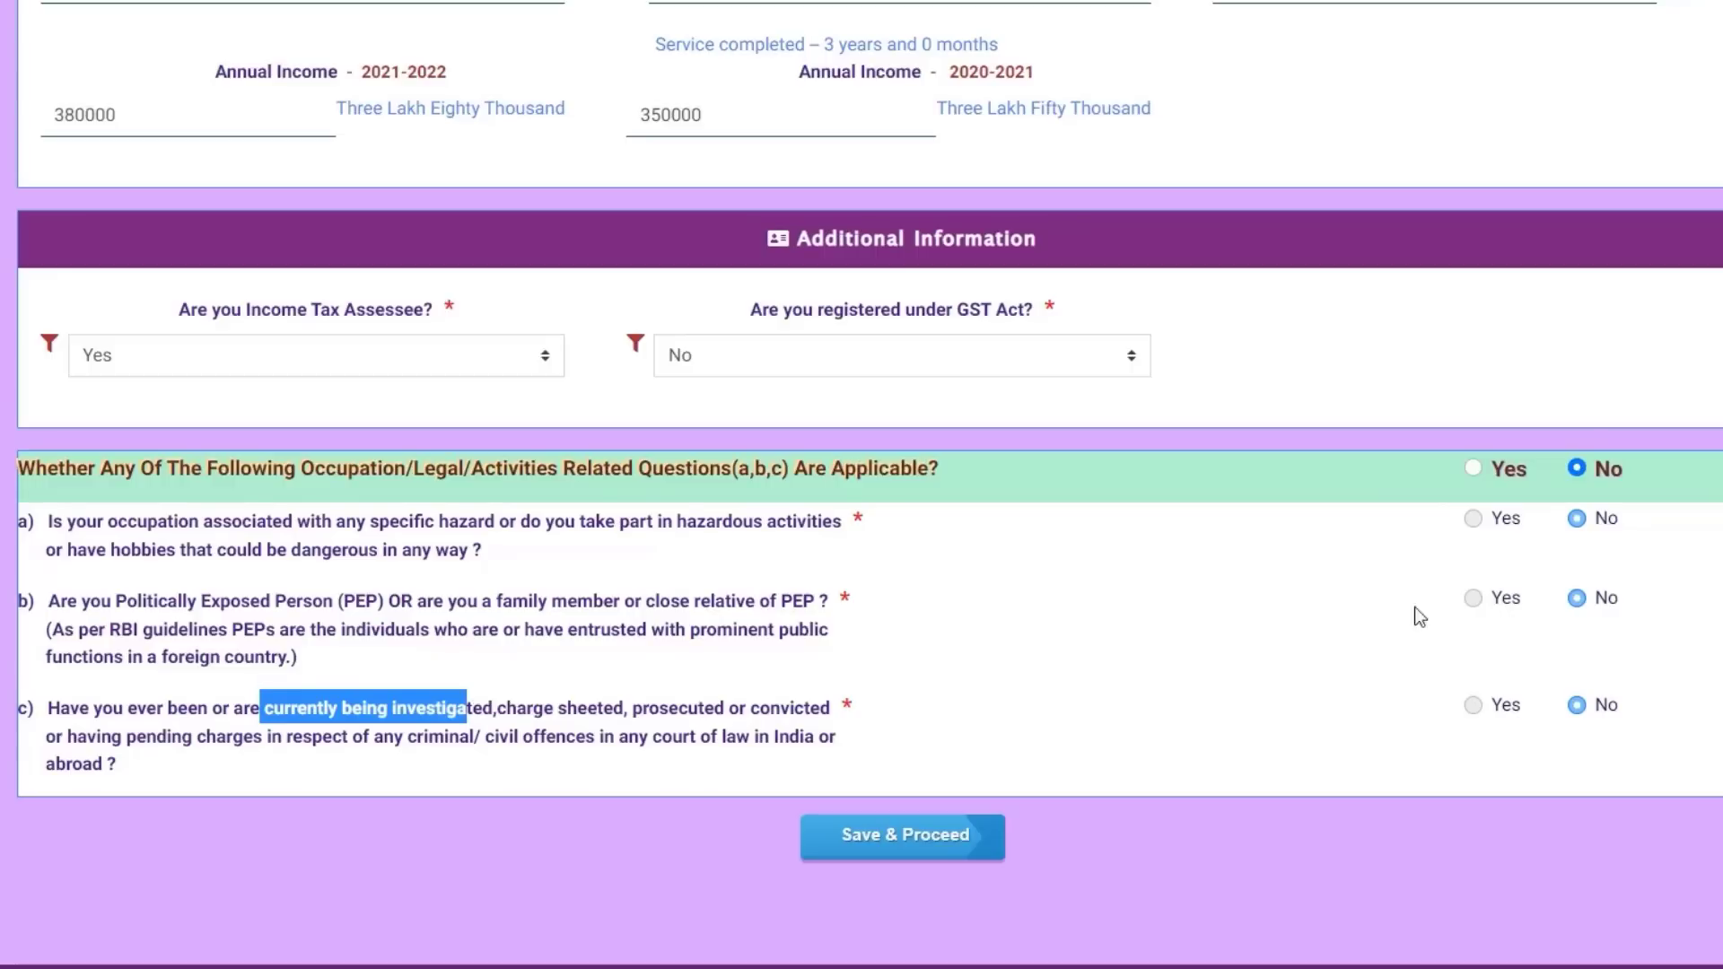
{"action": "left_click", "coordinate": [1337, 646]}
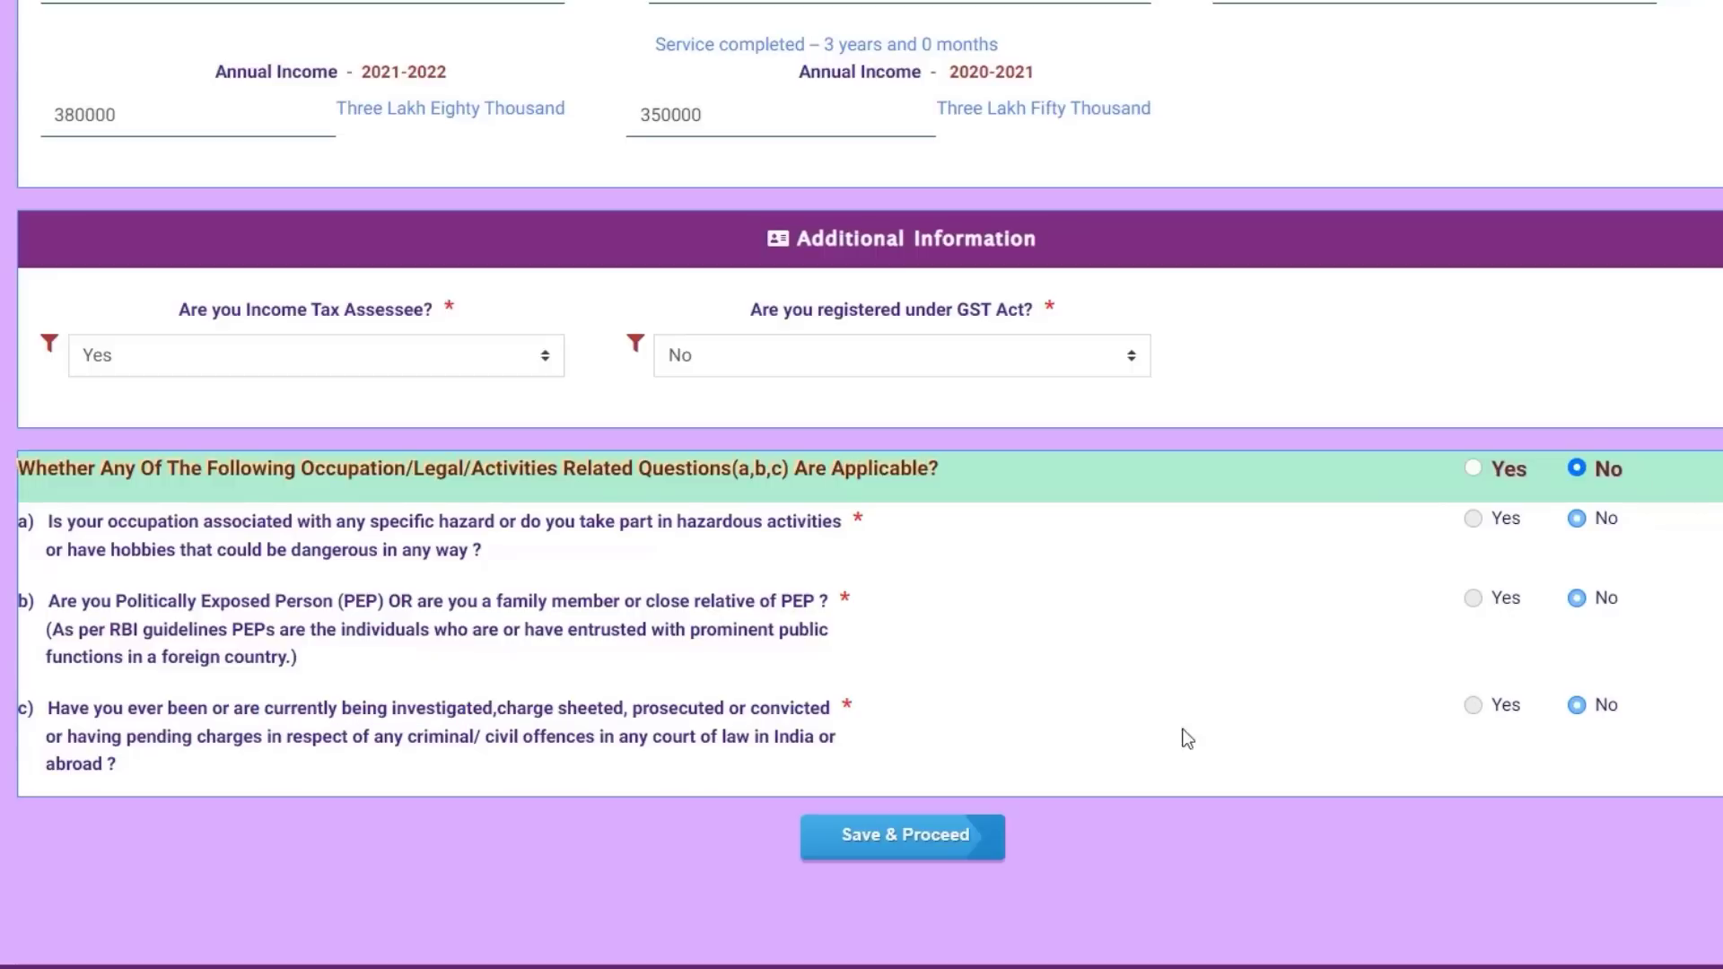
{"action": "left_click", "coordinate": [944, 837]}
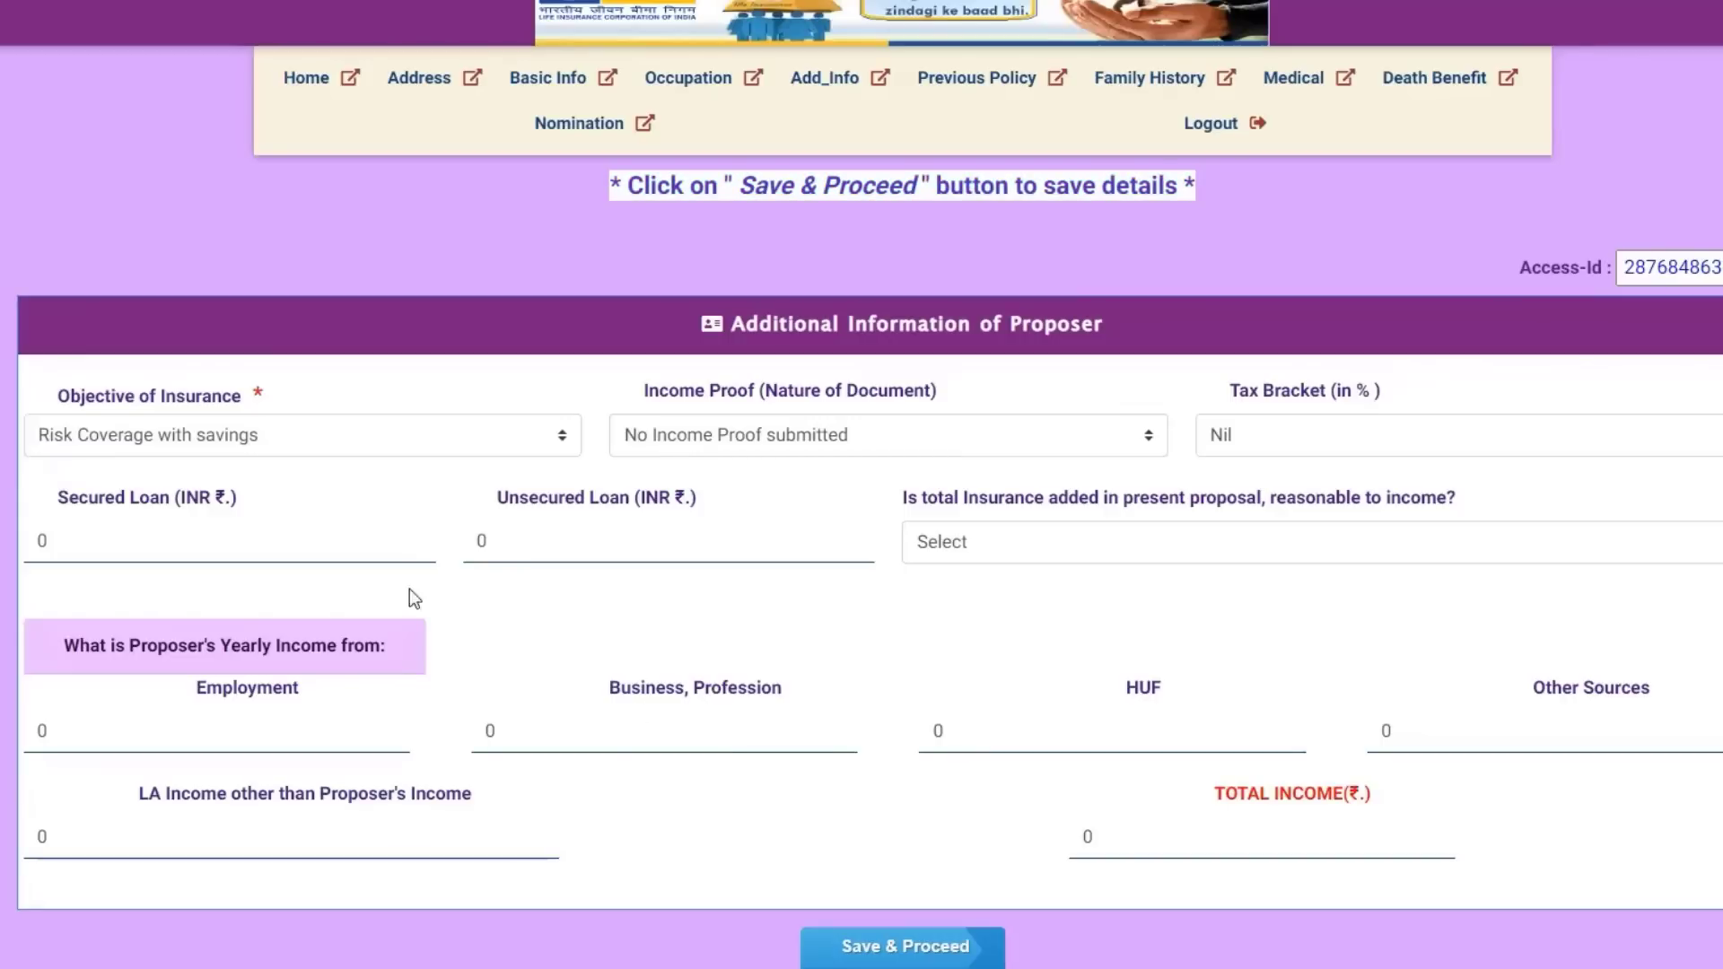
Keep Risk Coverage with savings, No Income Proof, Nil tax bracket; mark insurance reasonable to income.
{"action": "left_click", "coordinate": [245, 419]}
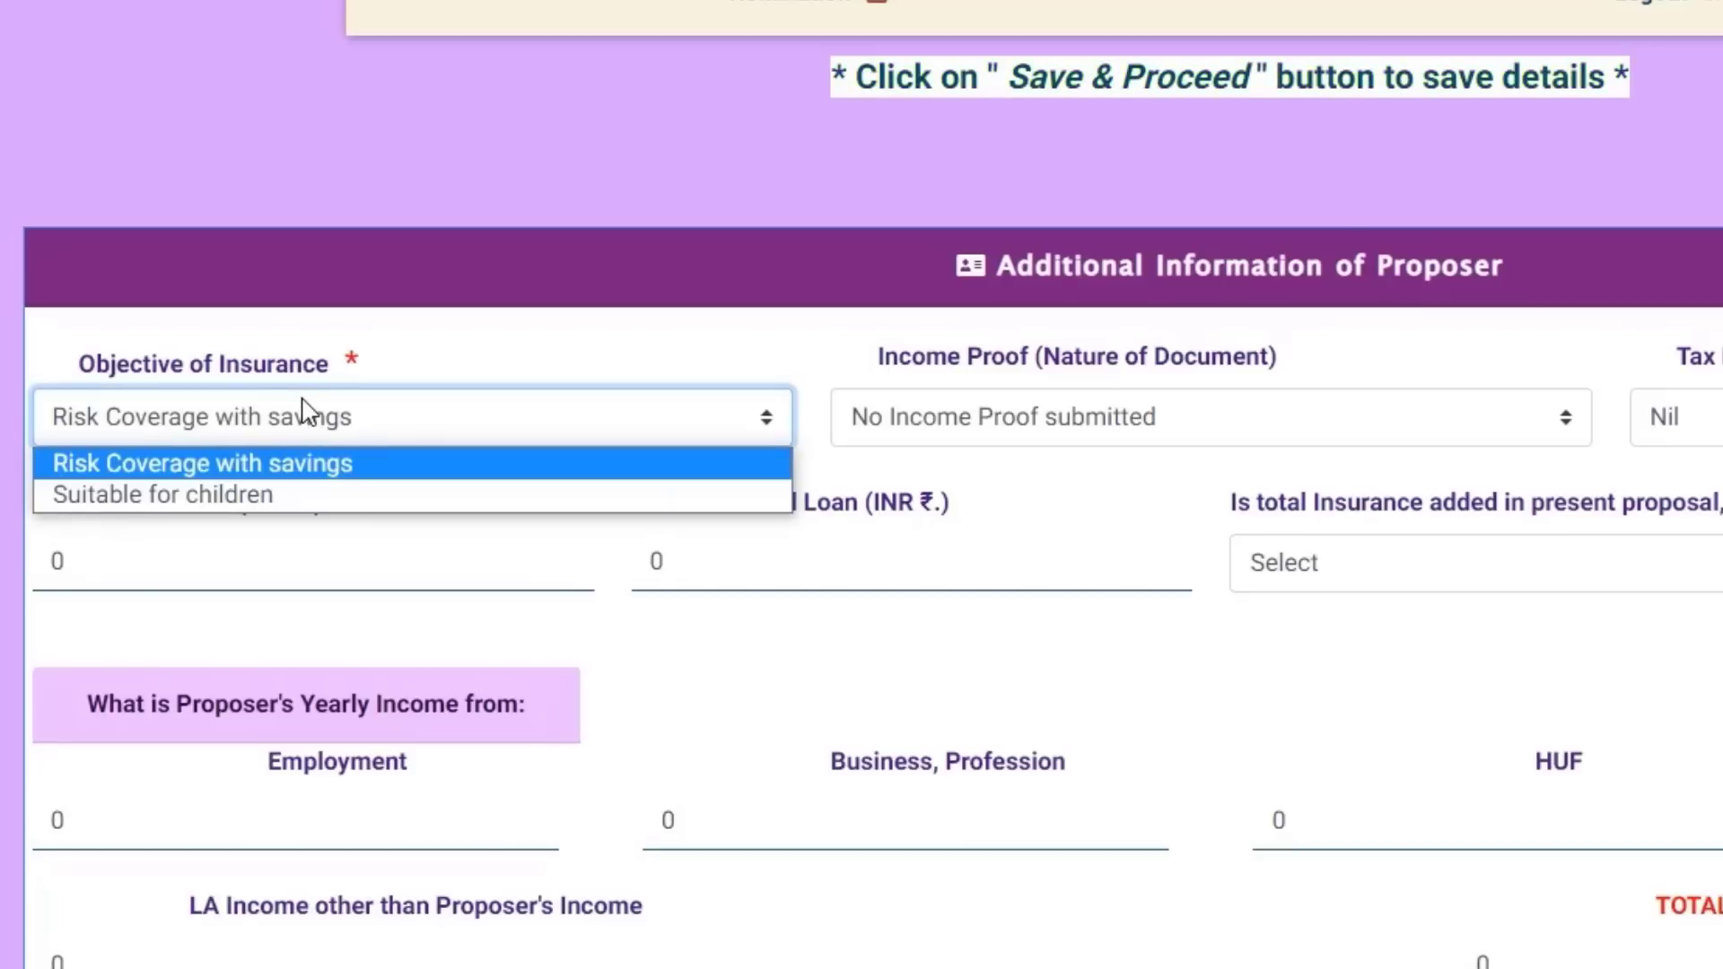
{"action": "left_click", "coordinate": [273, 466]}
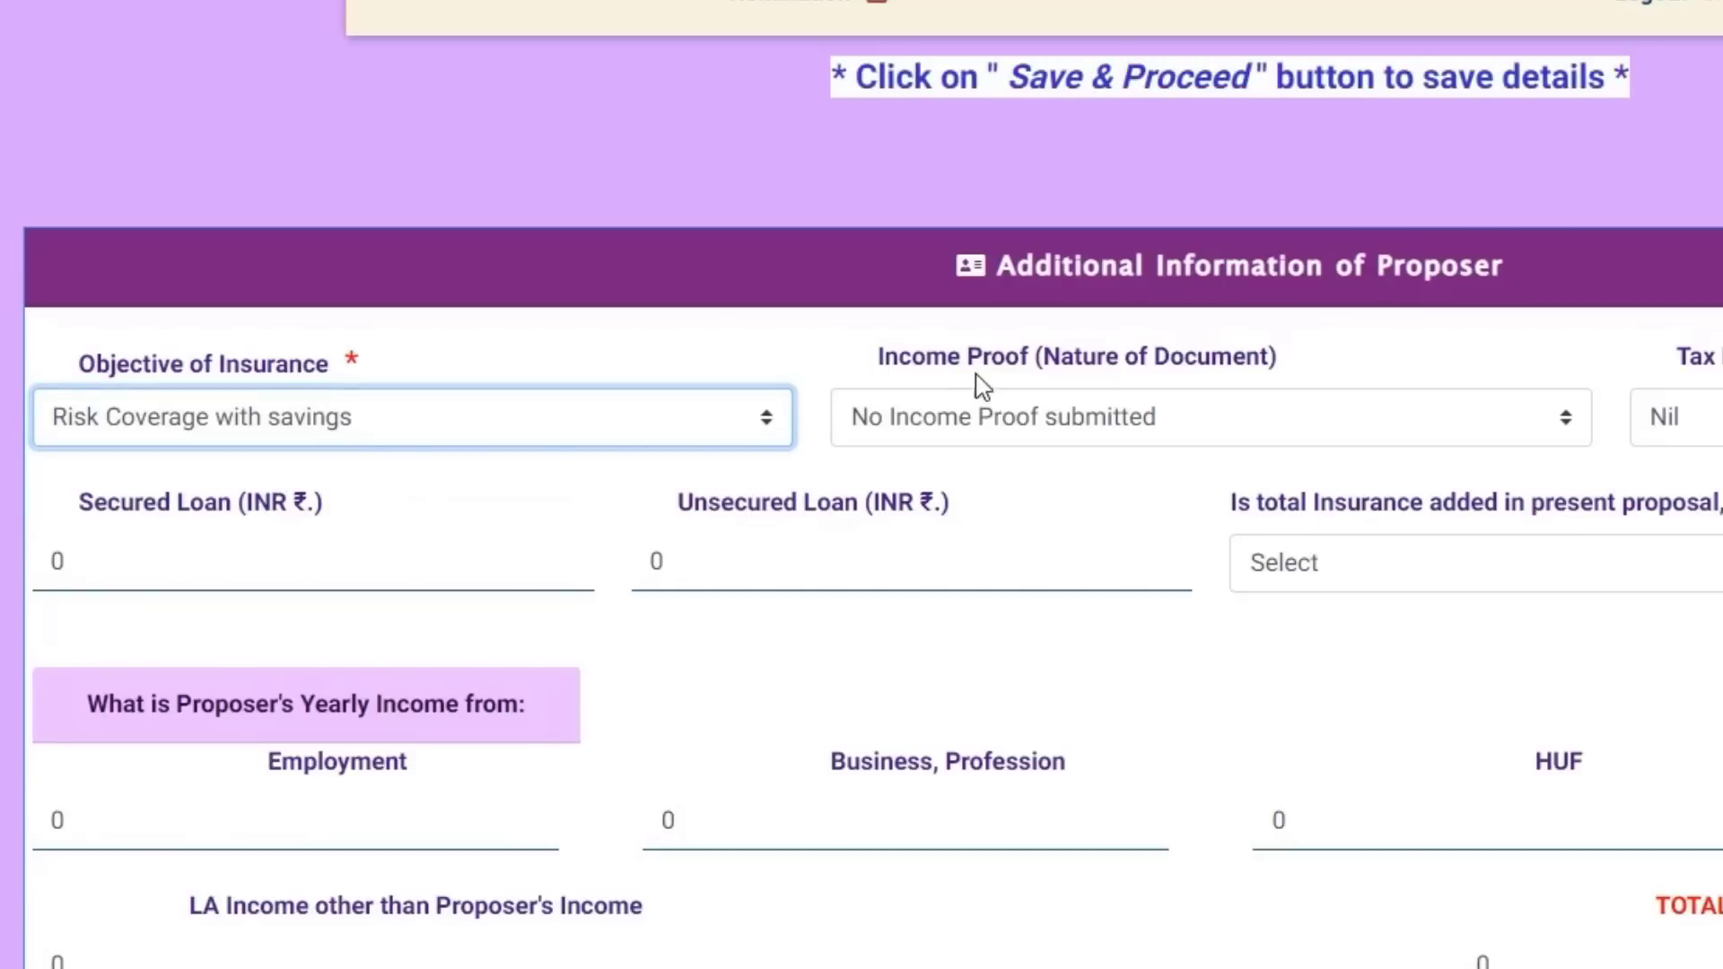
{"action": "left_click_drag", "start_coordinate": [858, 359], "coordinate": [996, 368]}
{"action": "left_click", "coordinate": [1027, 409]}
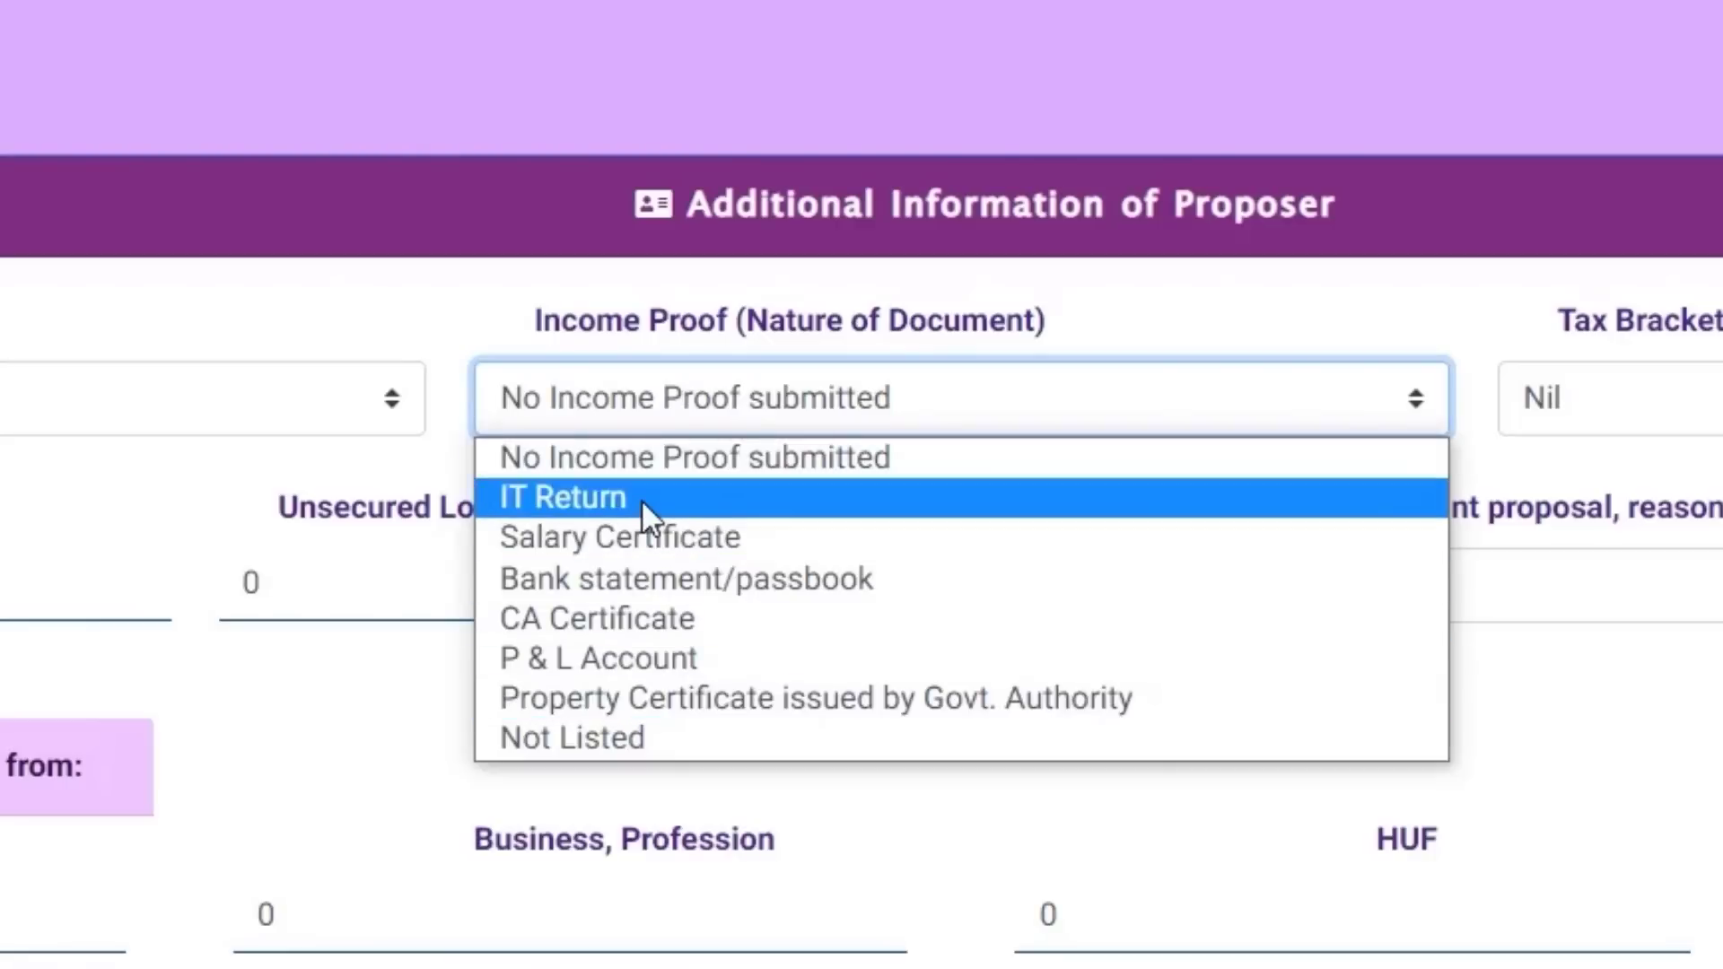
{"action": "left_click", "coordinate": [639, 457]}
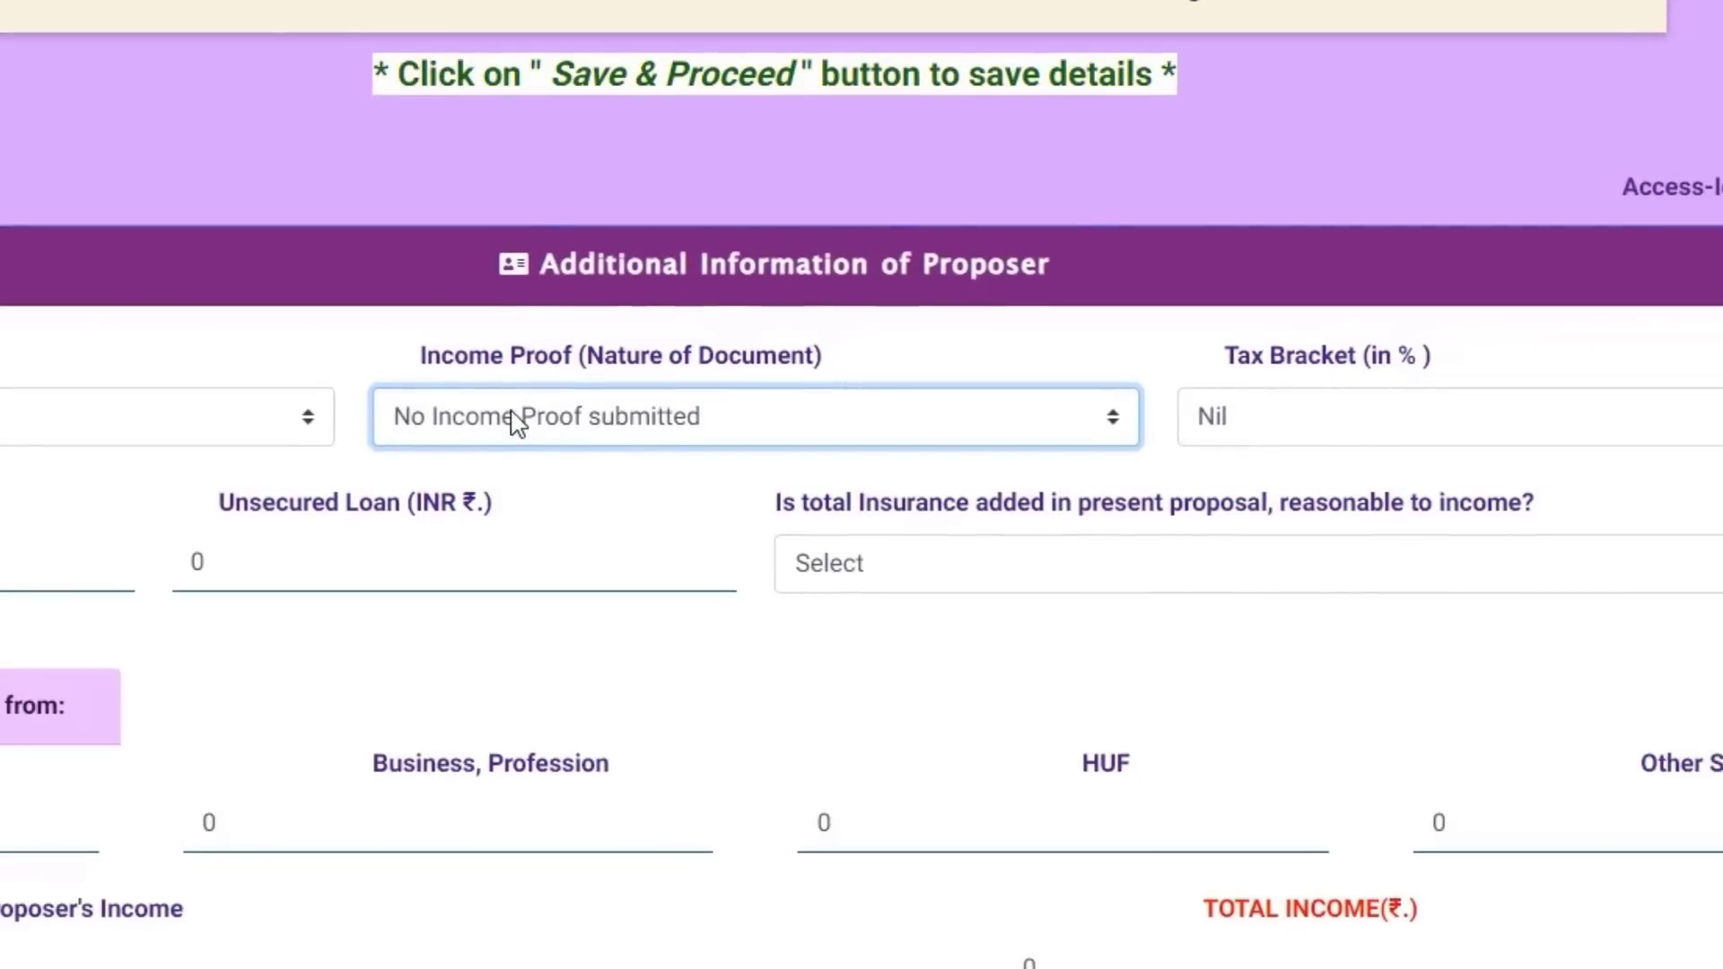
{"action": "left_click", "coordinate": [1435, 426]}
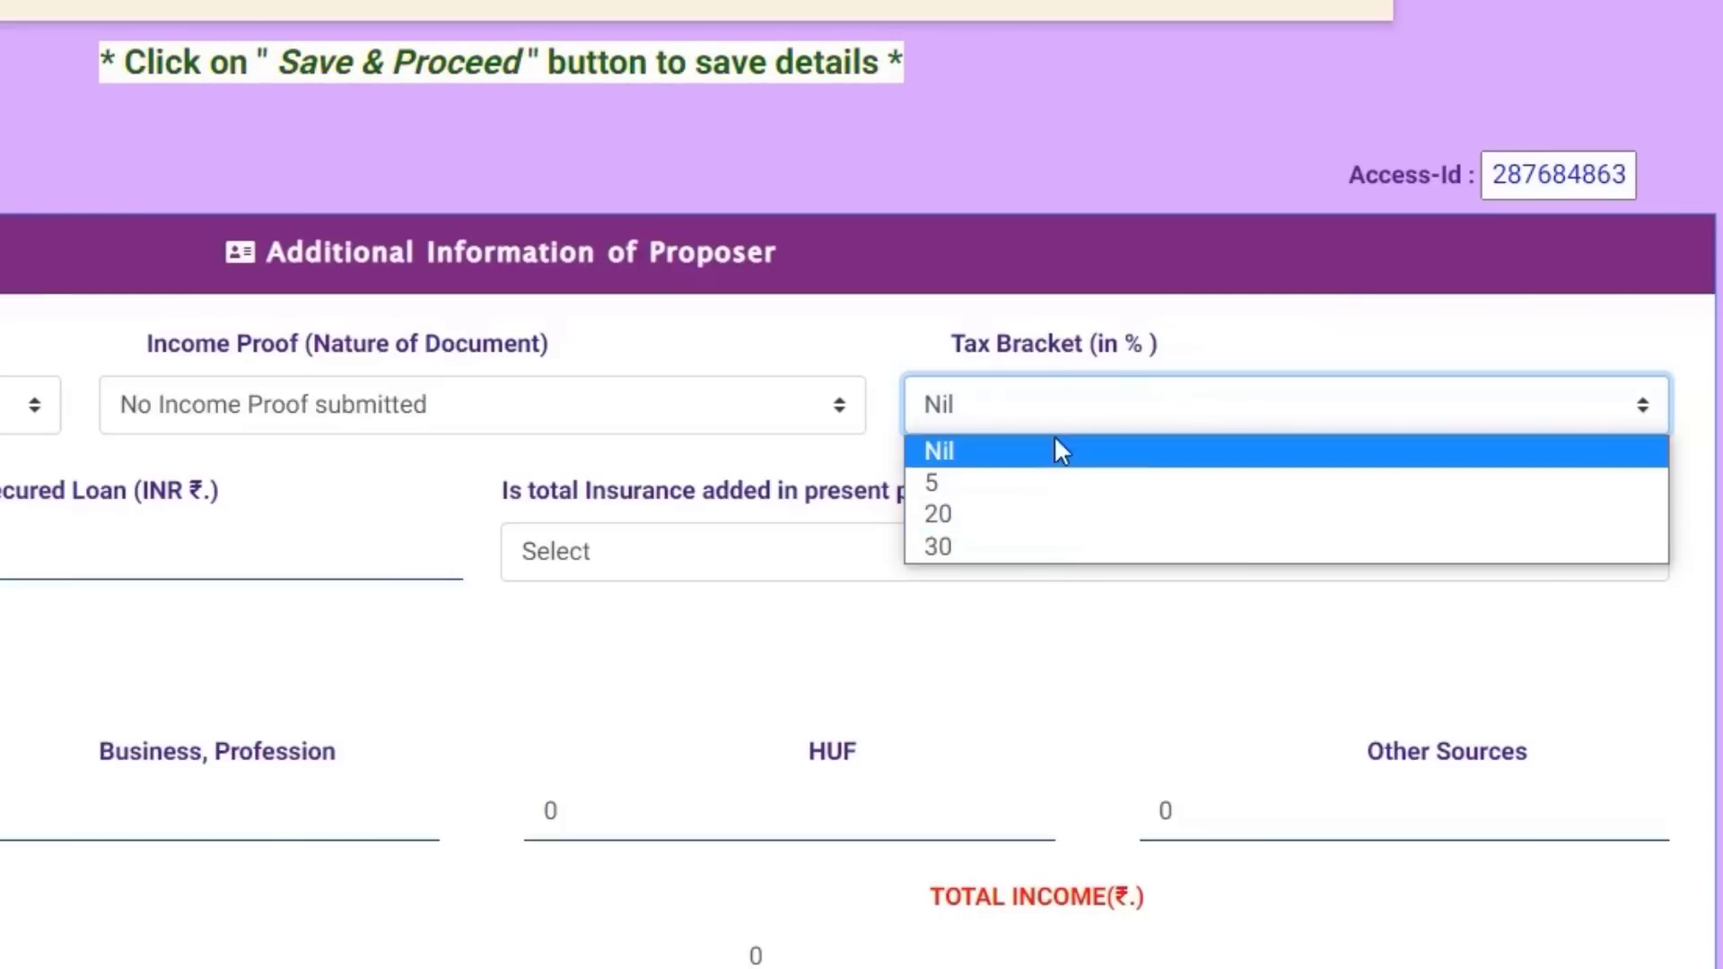
{"action": "left_click", "coordinate": [1053, 392]}
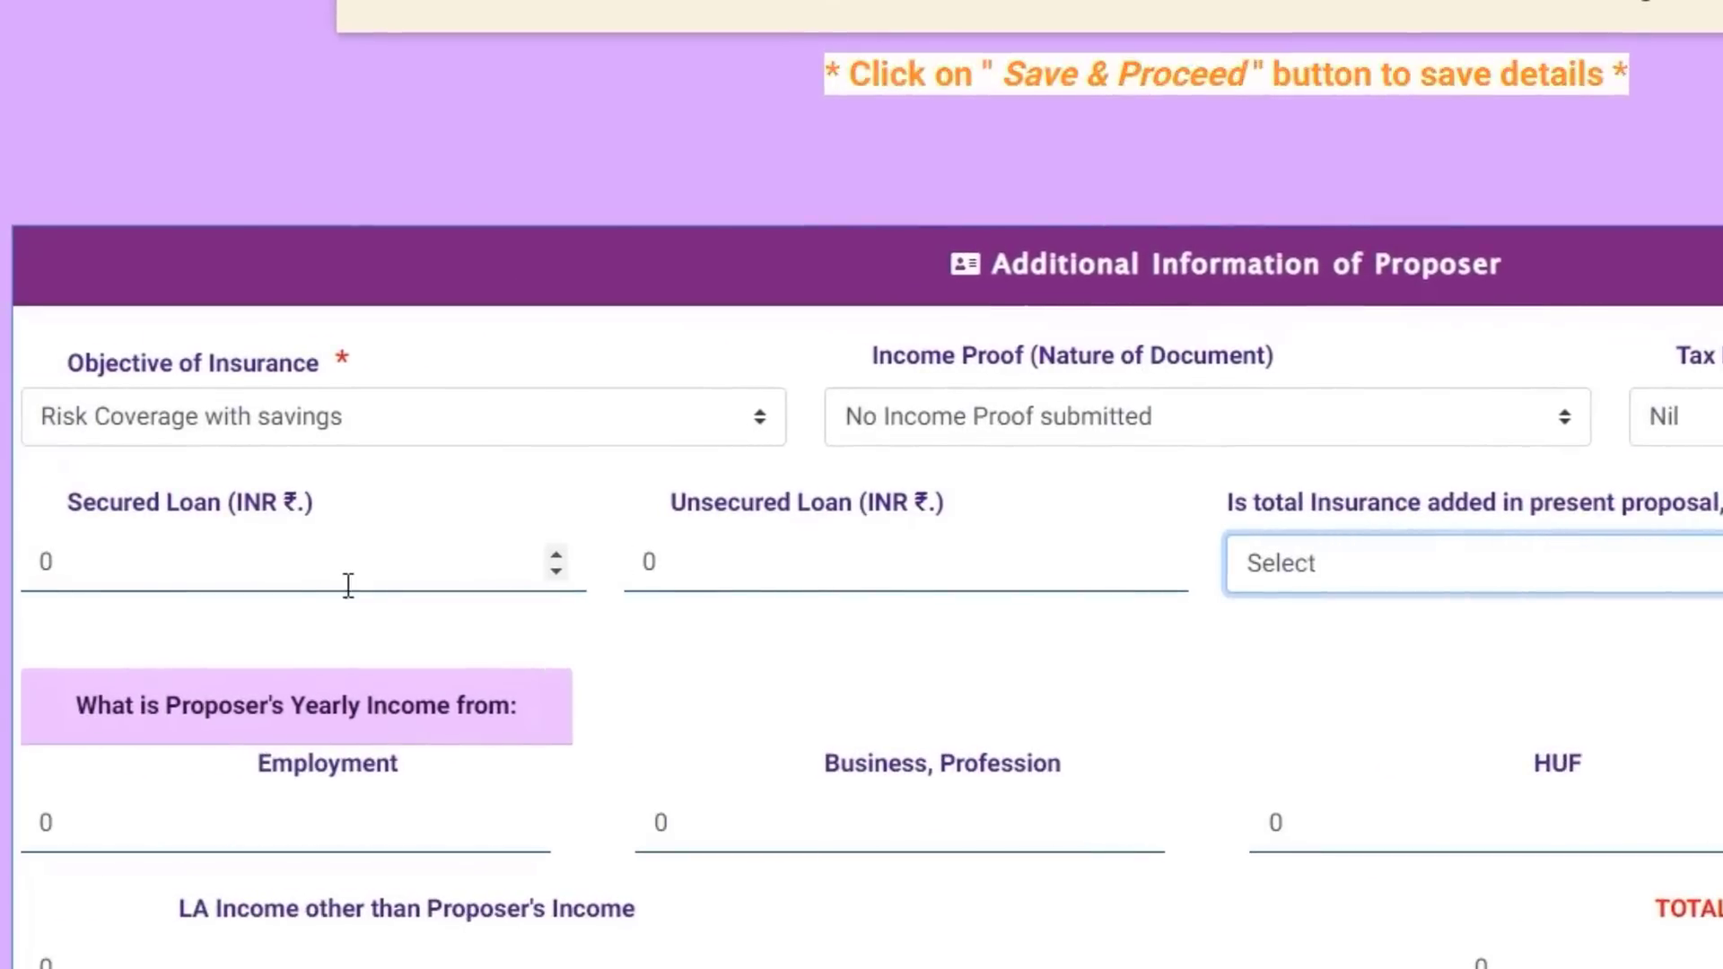
{"action": "left_click", "coordinate": [1572, 573]}
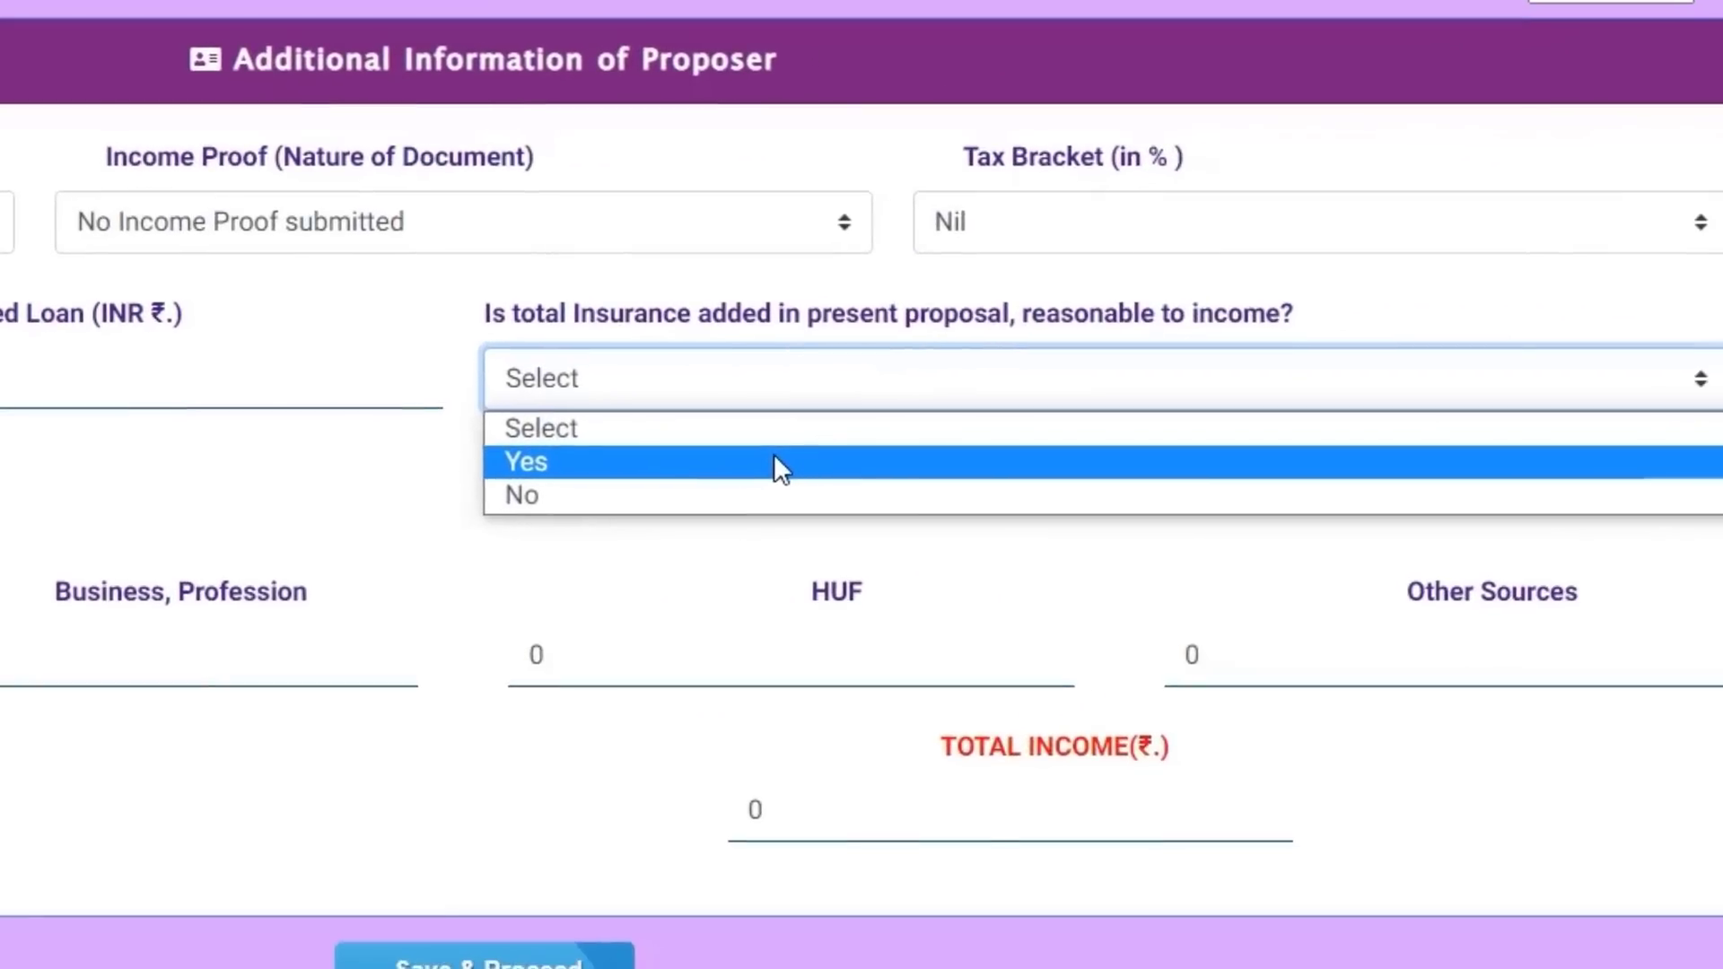
{"action": "left_click", "coordinate": [1486, 634]}
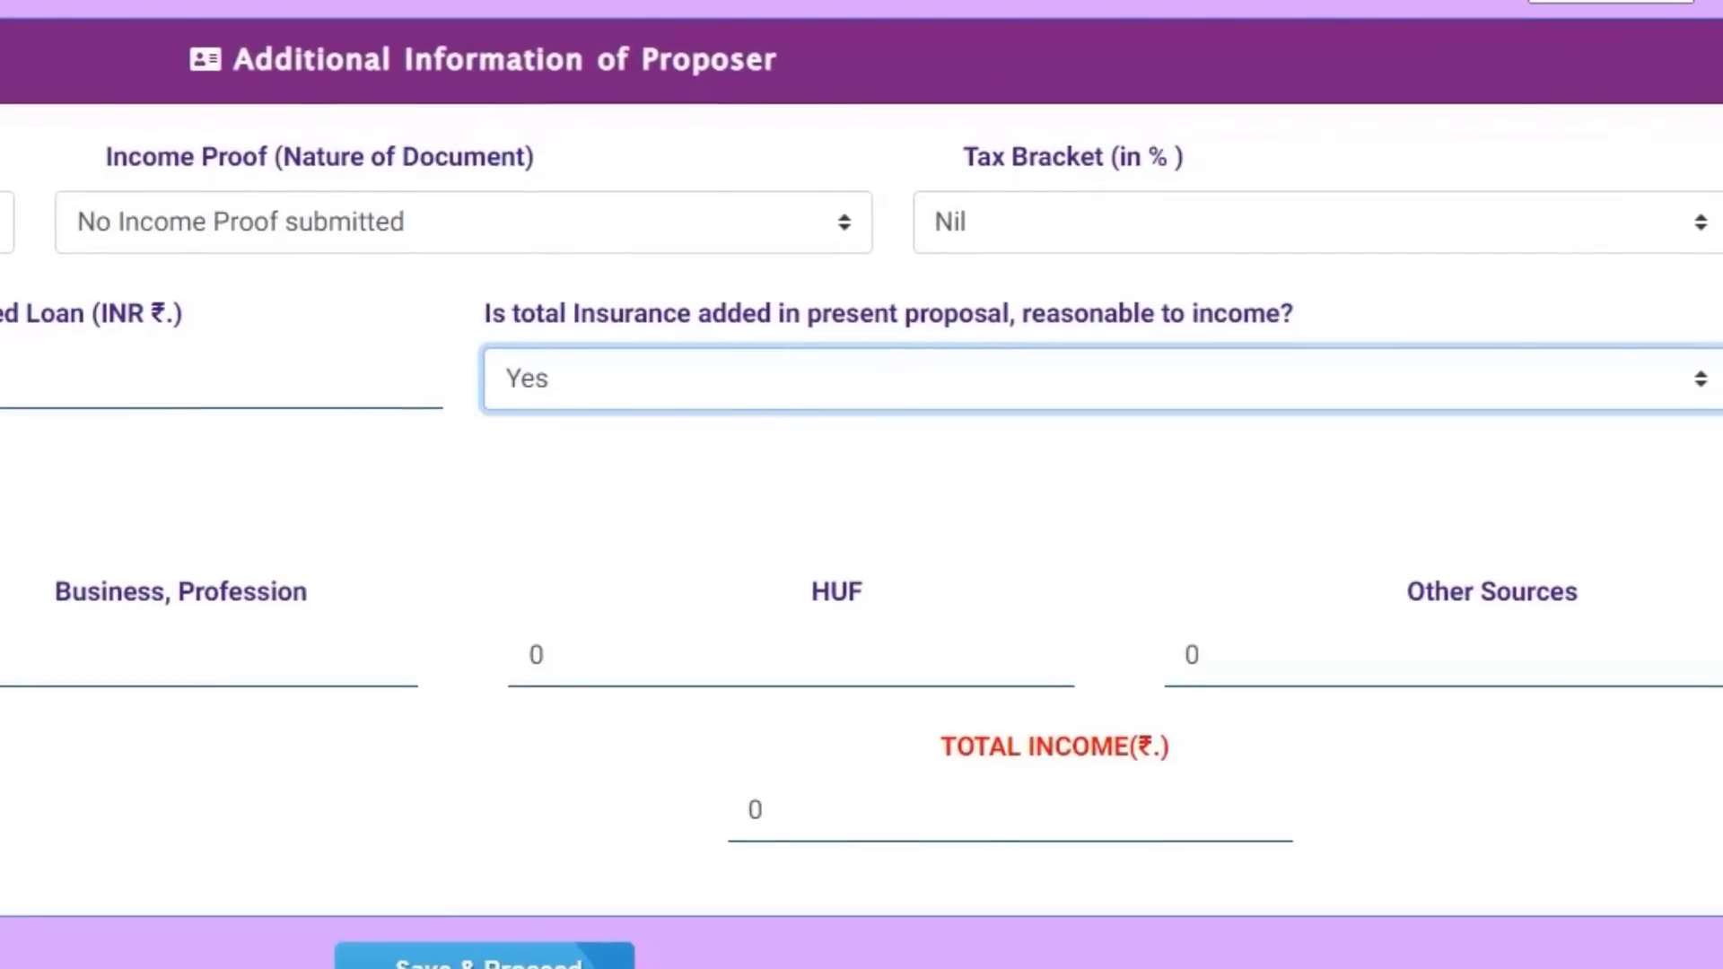
Enter 400000 as Business, Profession income and save the proposer details.
{"action": "left_click_drag", "start_coordinate": [146, 604], "coordinate": [627, 456]}
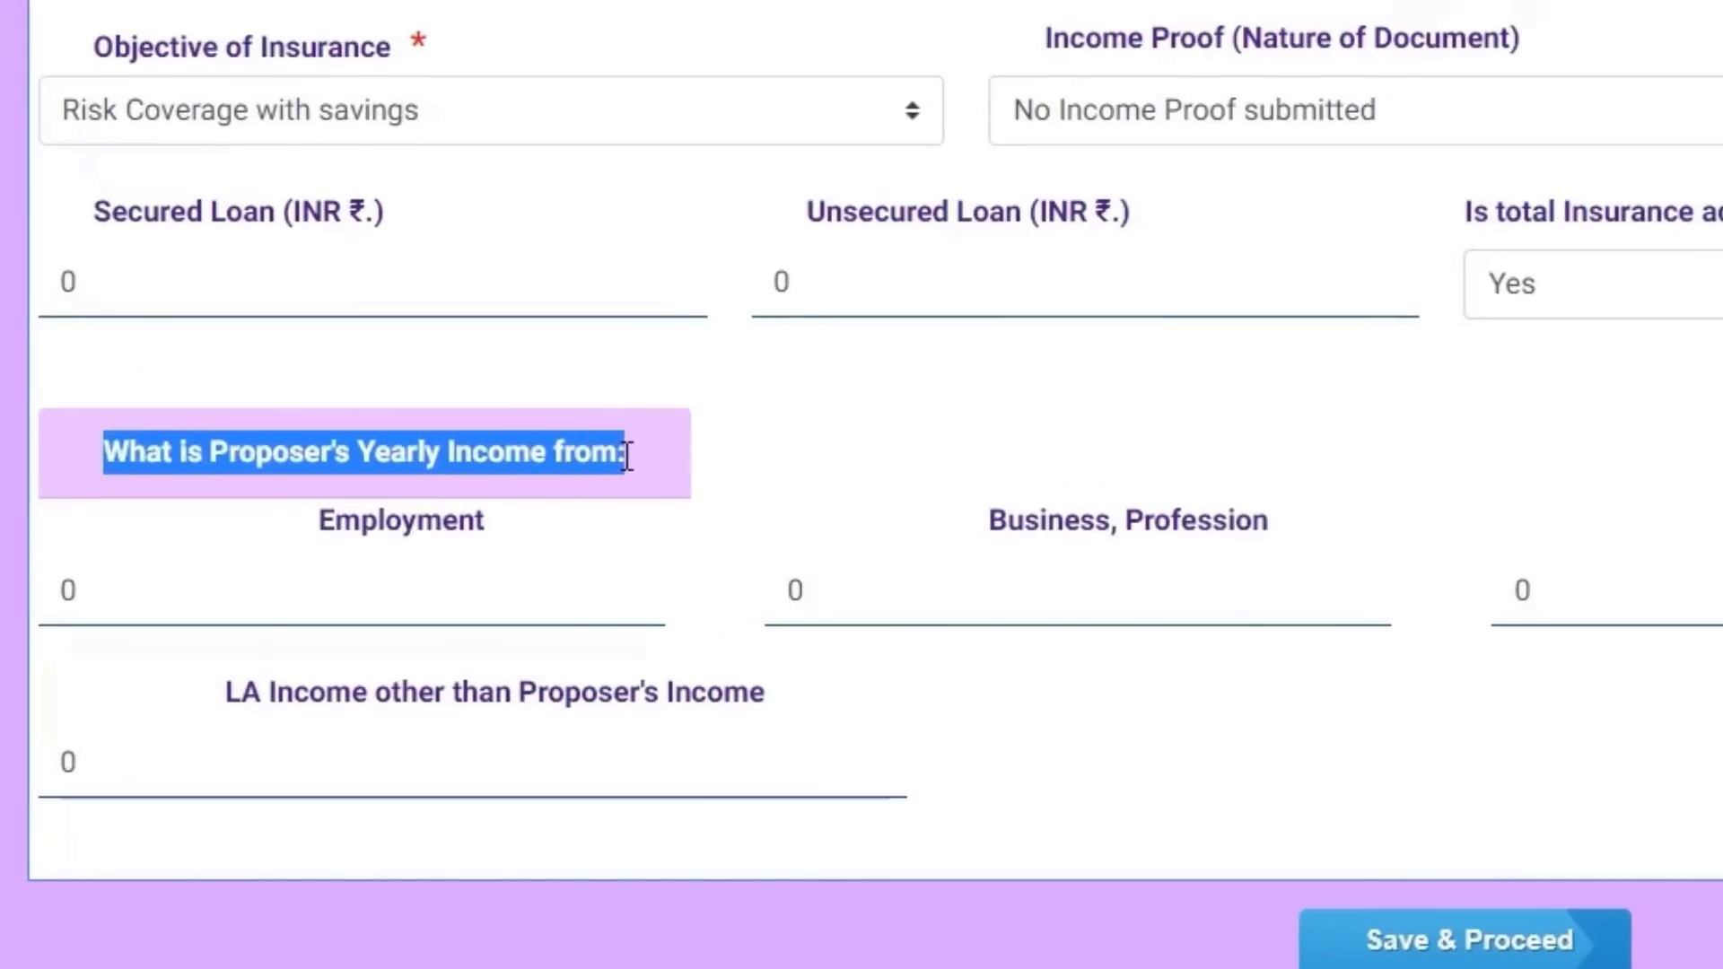
{"action": "left_click", "coordinate": [627, 456]}
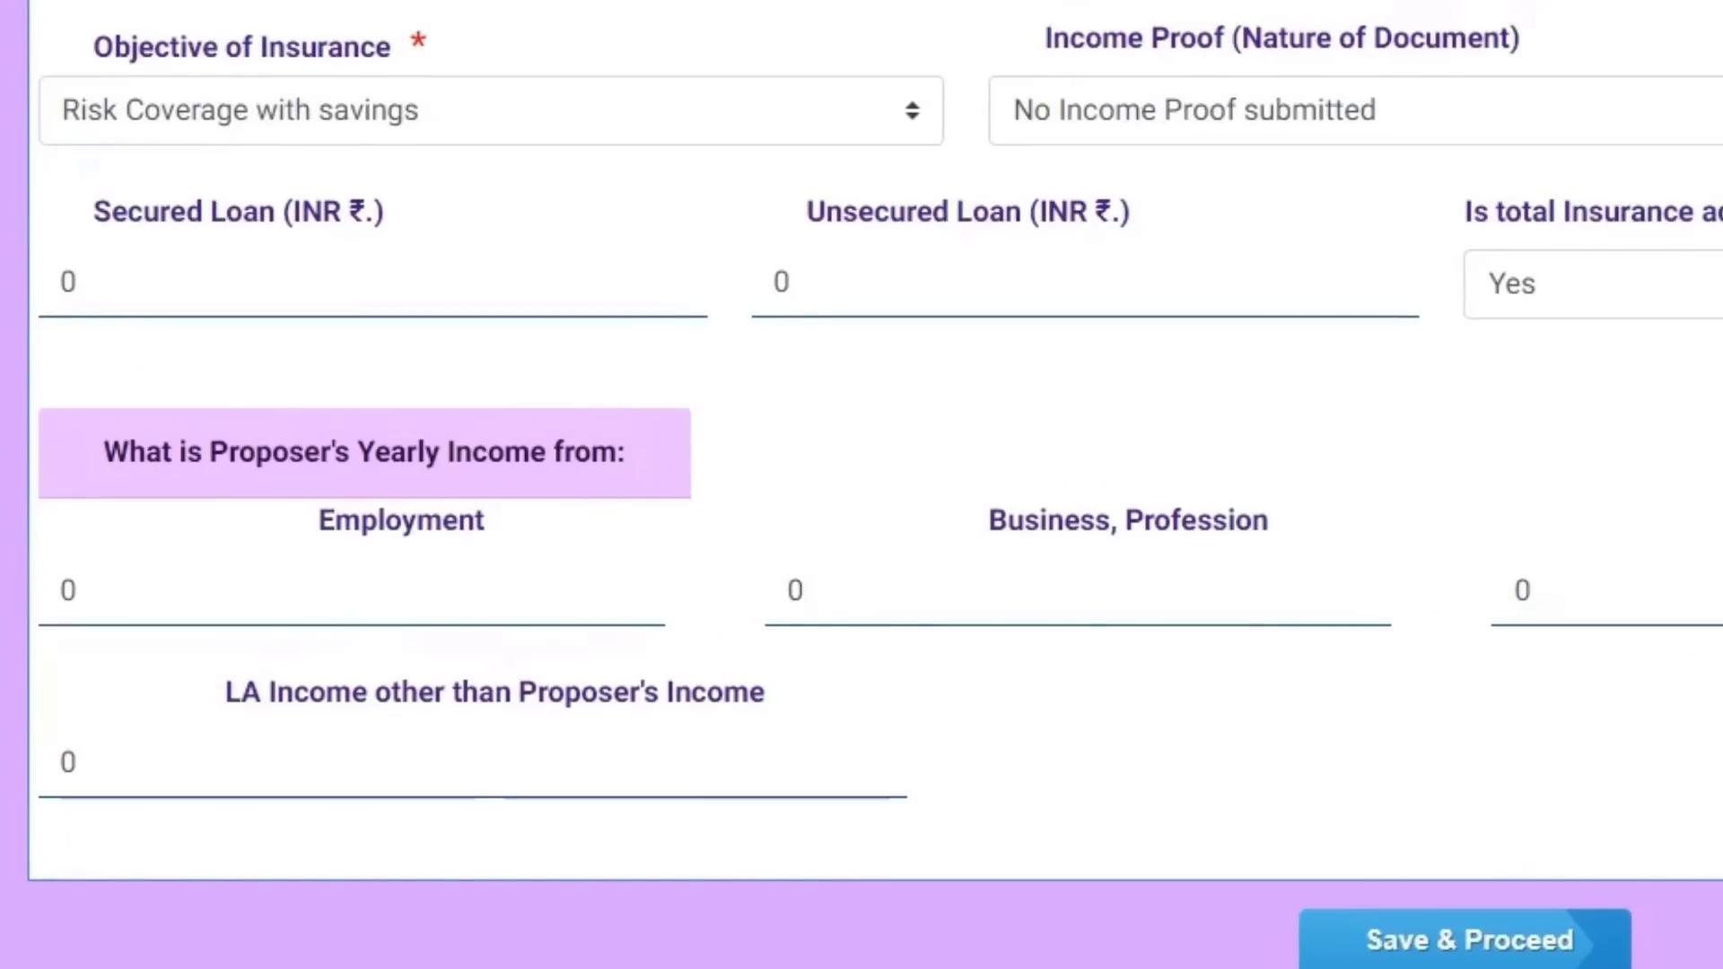
{"action": "left_click", "coordinate": [929, 598]}
{"action": "double_click", "coordinate": [931, 599]}
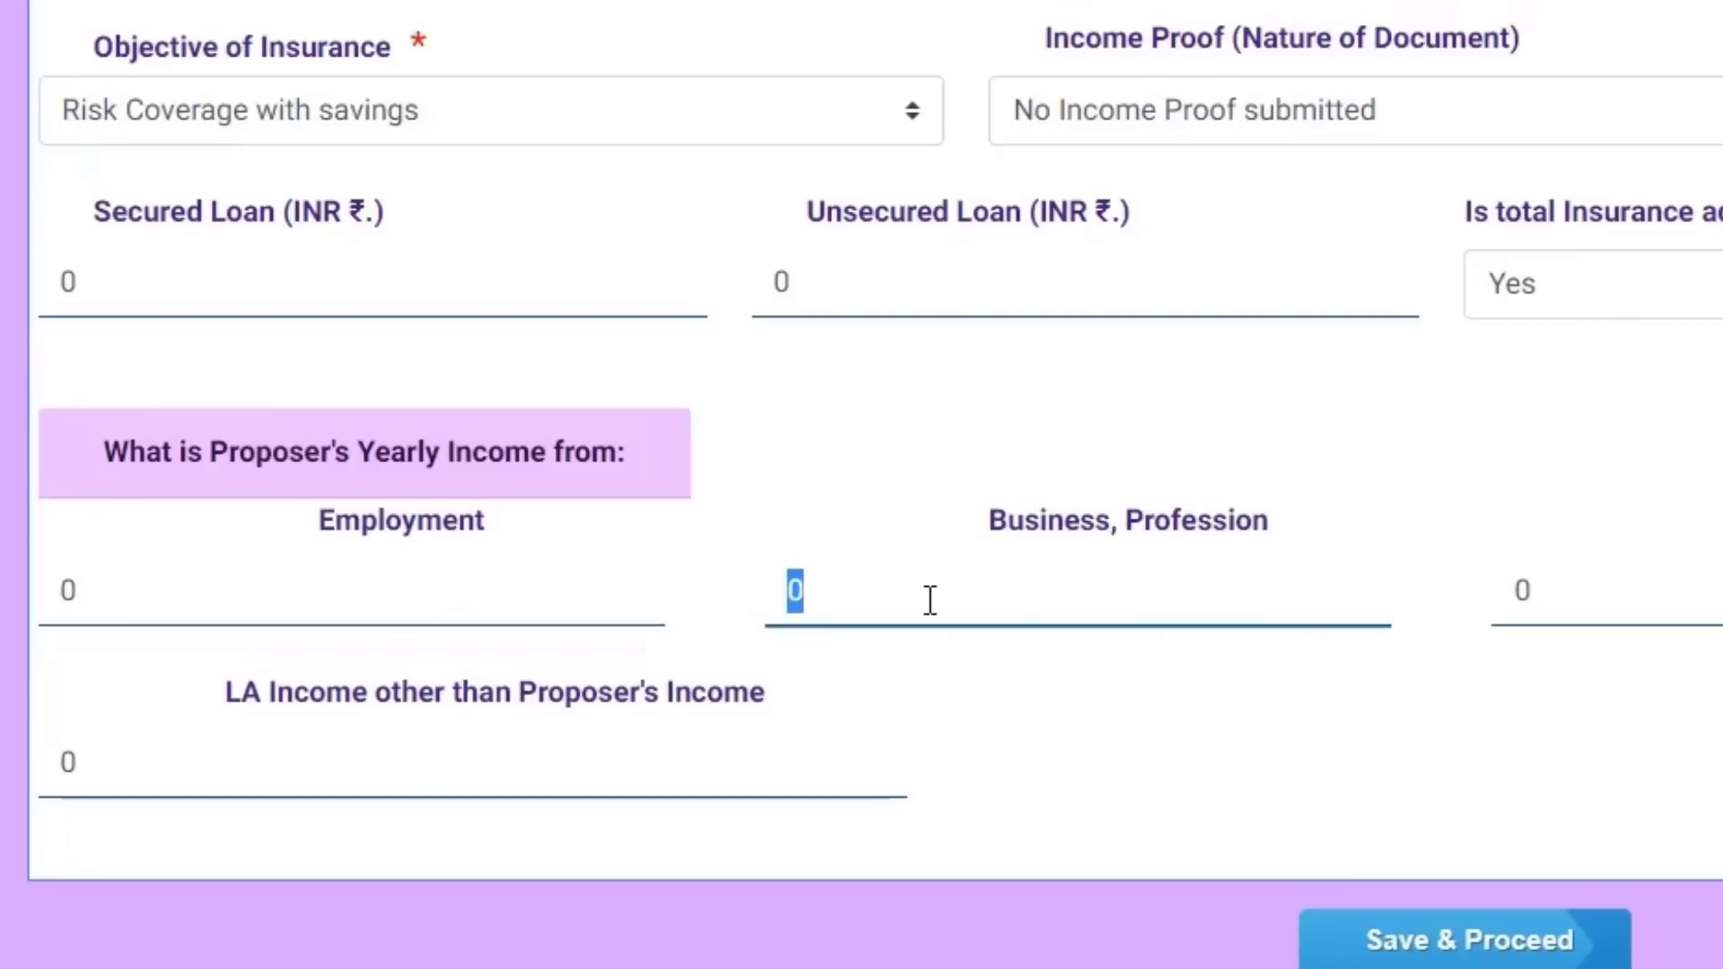
{"action": "type", "text": "400000"}
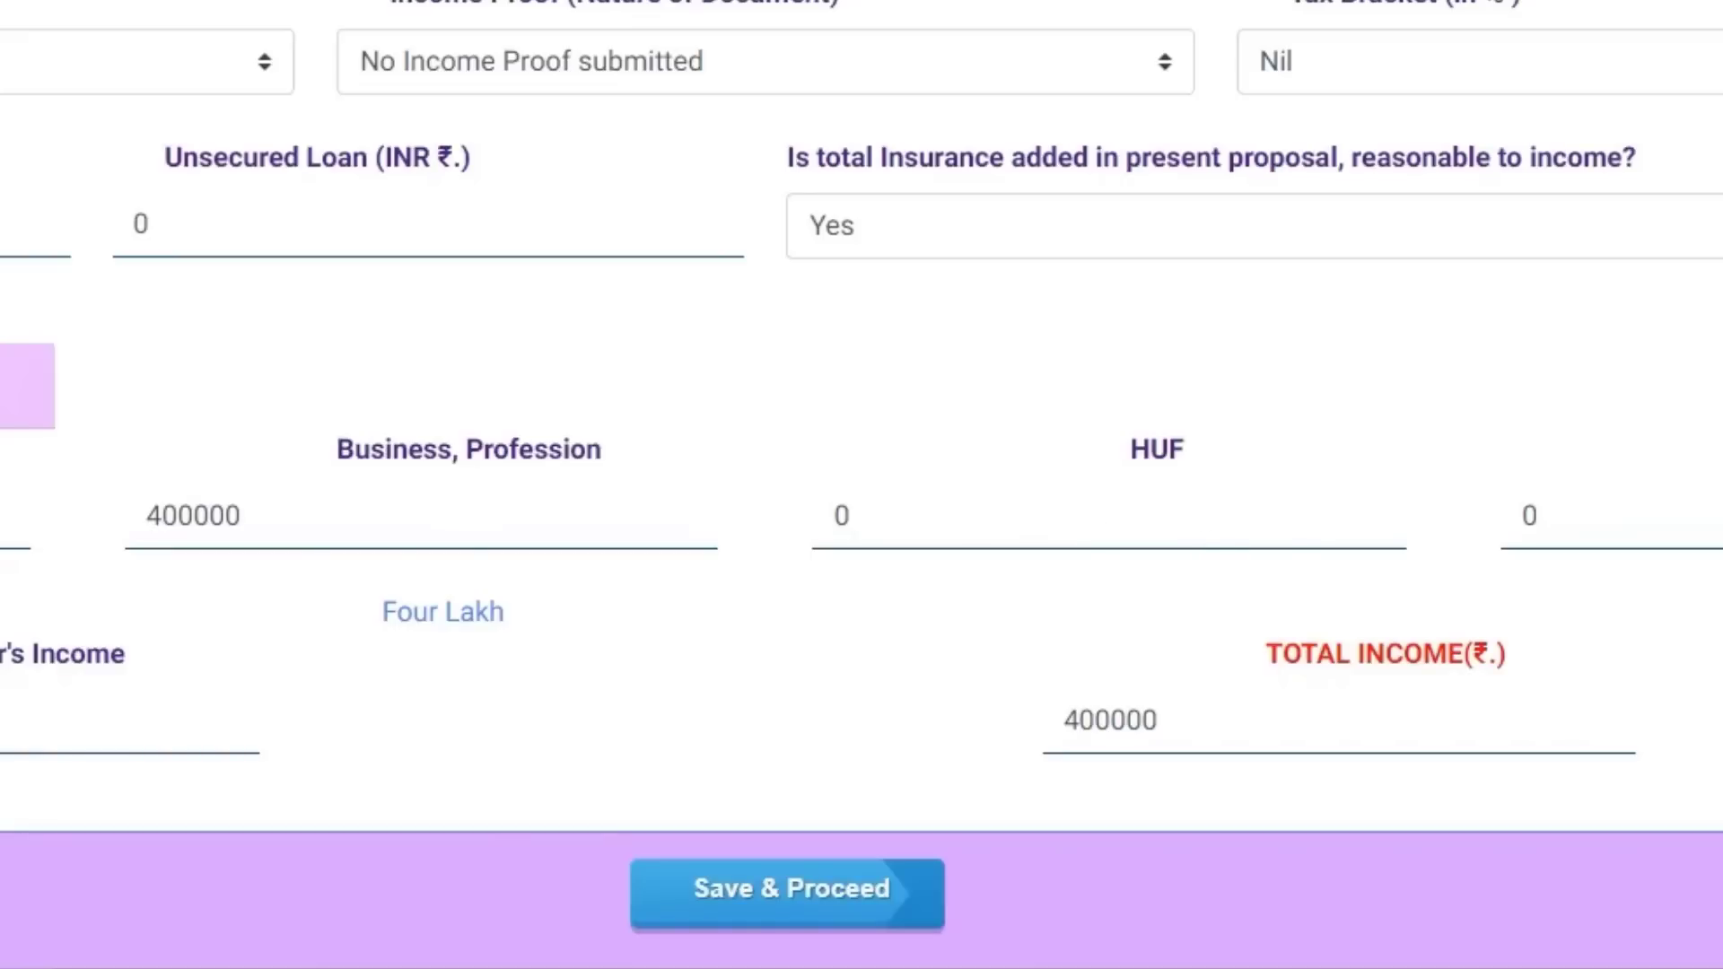
{"action": "left_click", "coordinate": [830, 911]}
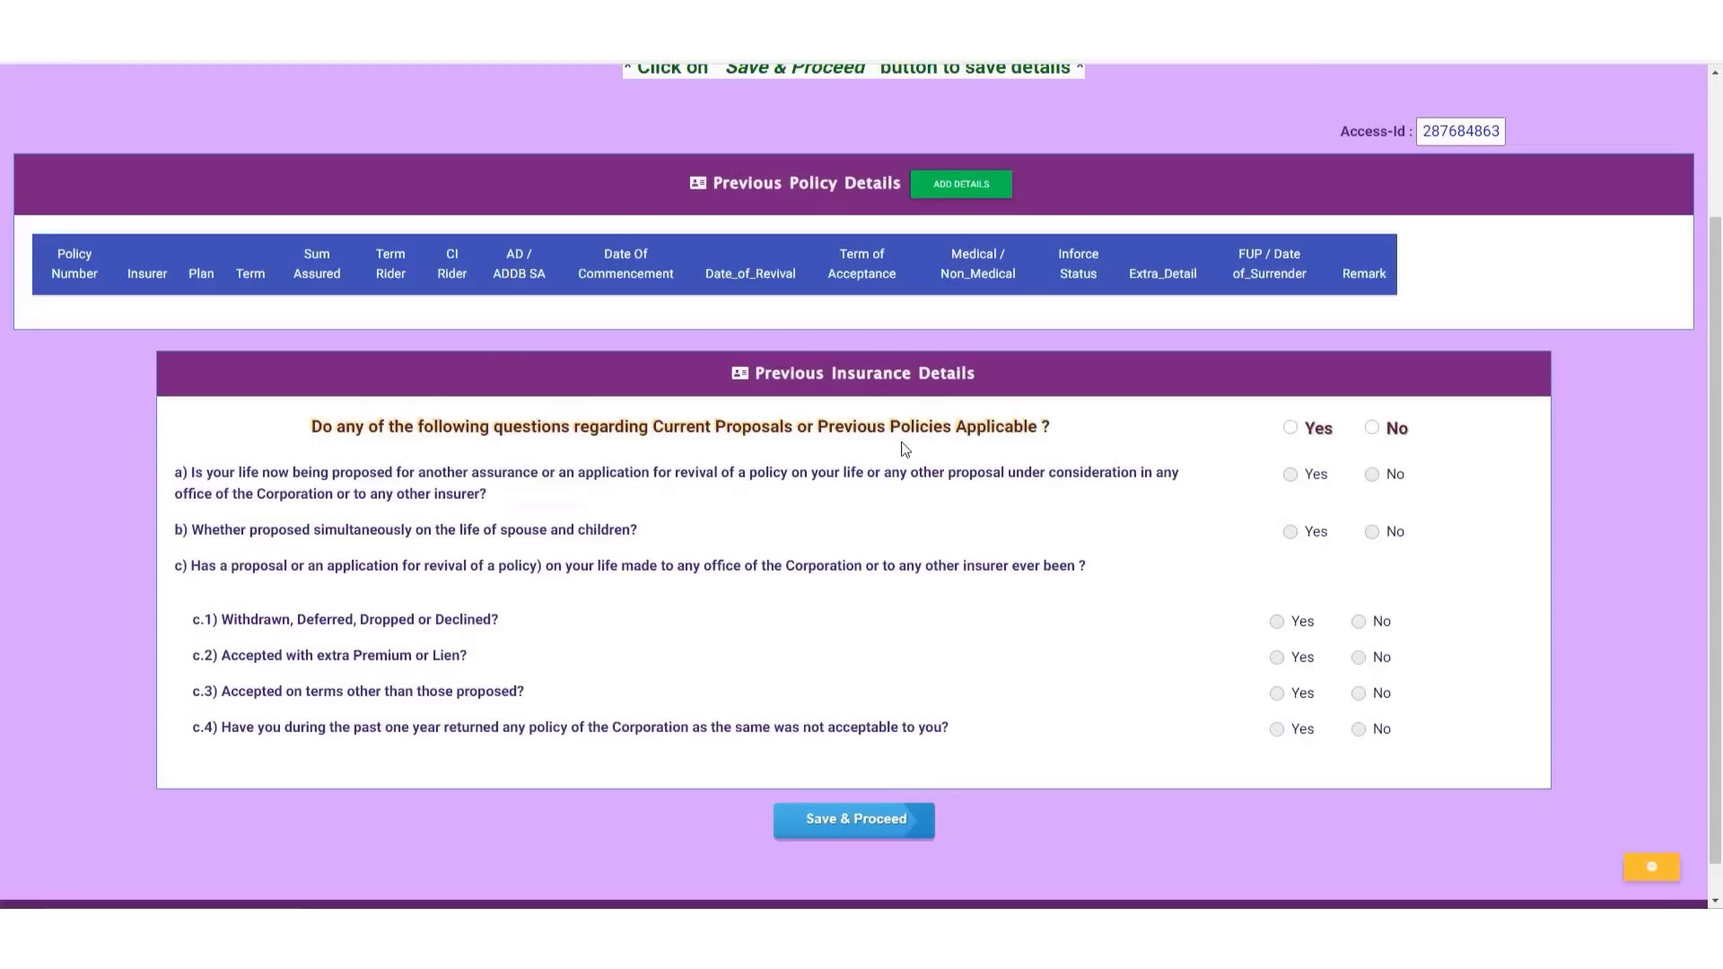
Answer No to the previous policies question and save the Previous Insurance Details.
{"action": "left_click_drag", "start_coordinate": [369, 427], "coordinate": [859, 433]}
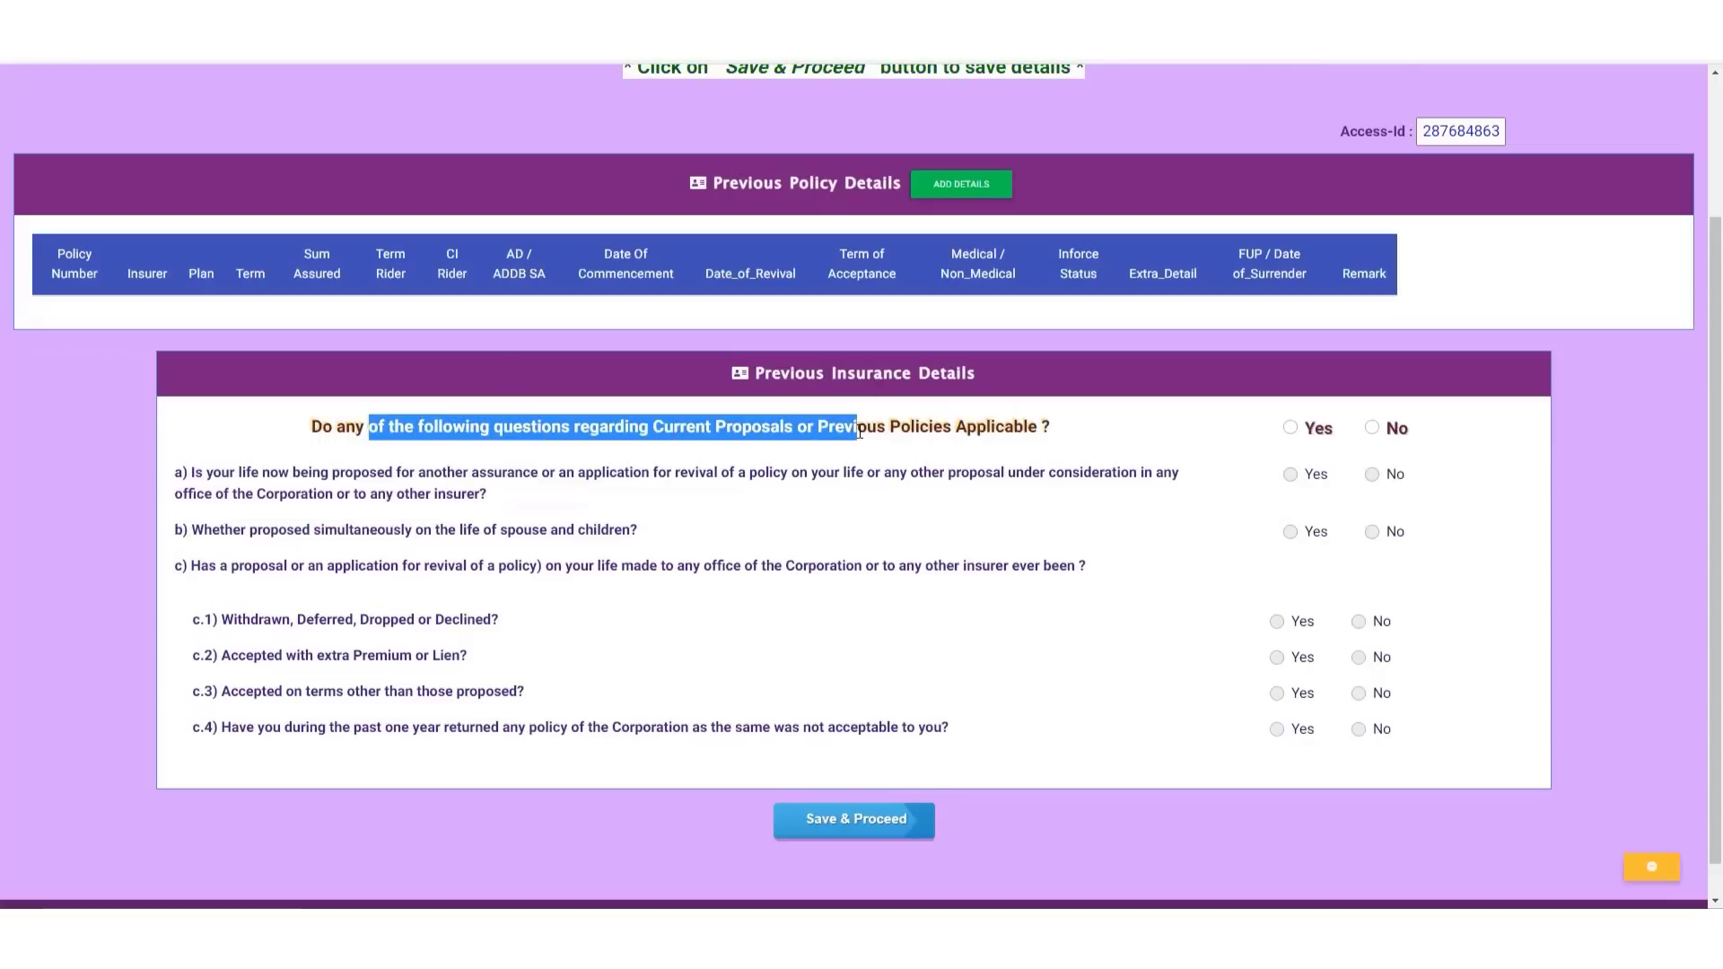
{"action": "left_click", "coordinate": [904, 461]}
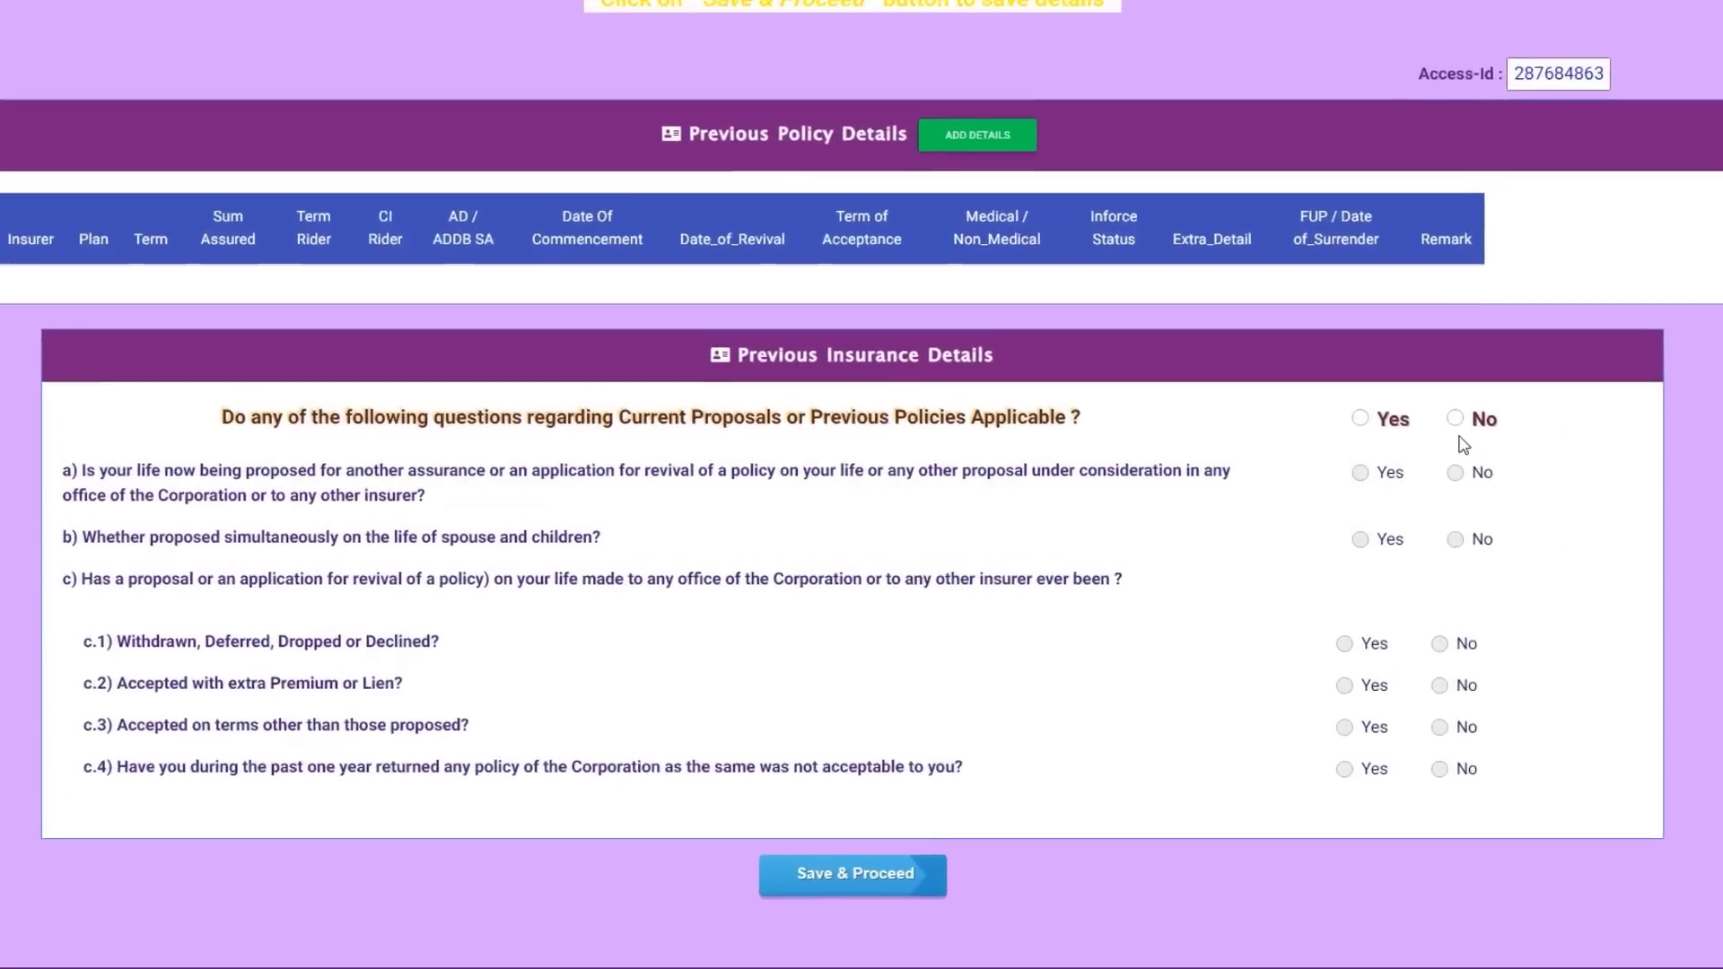
{"action": "left_click", "coordinate": [1389, 425]}
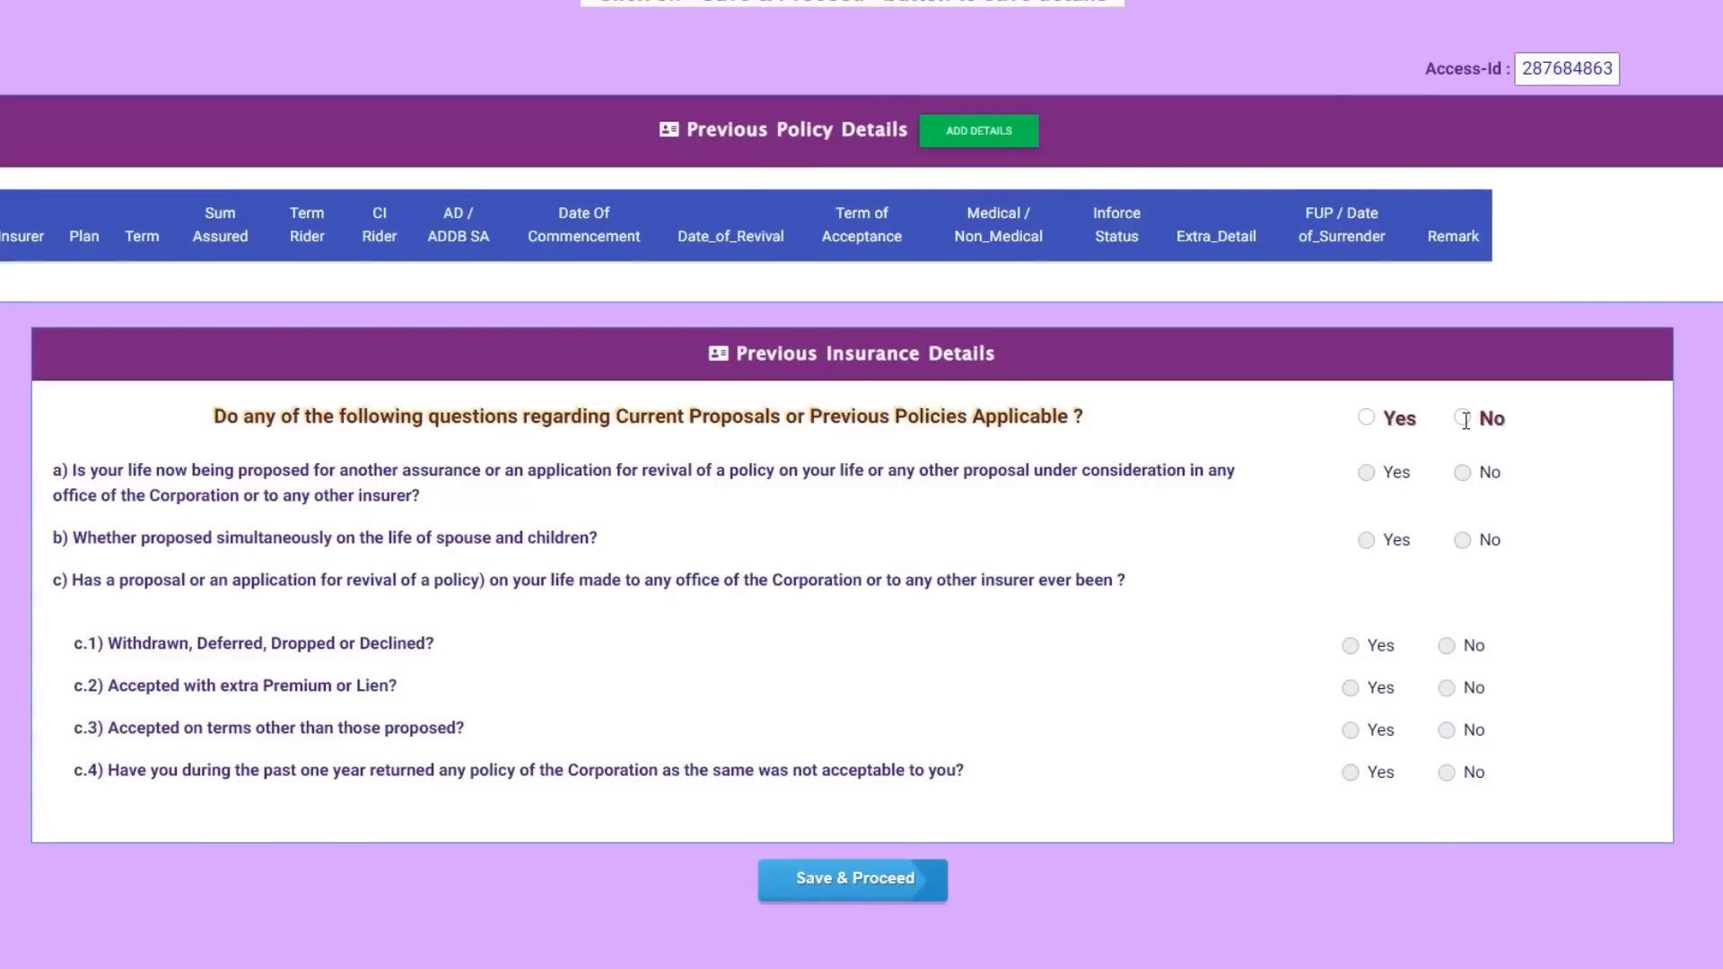
{"action": "left_click", "coordinate": [904, 881]}
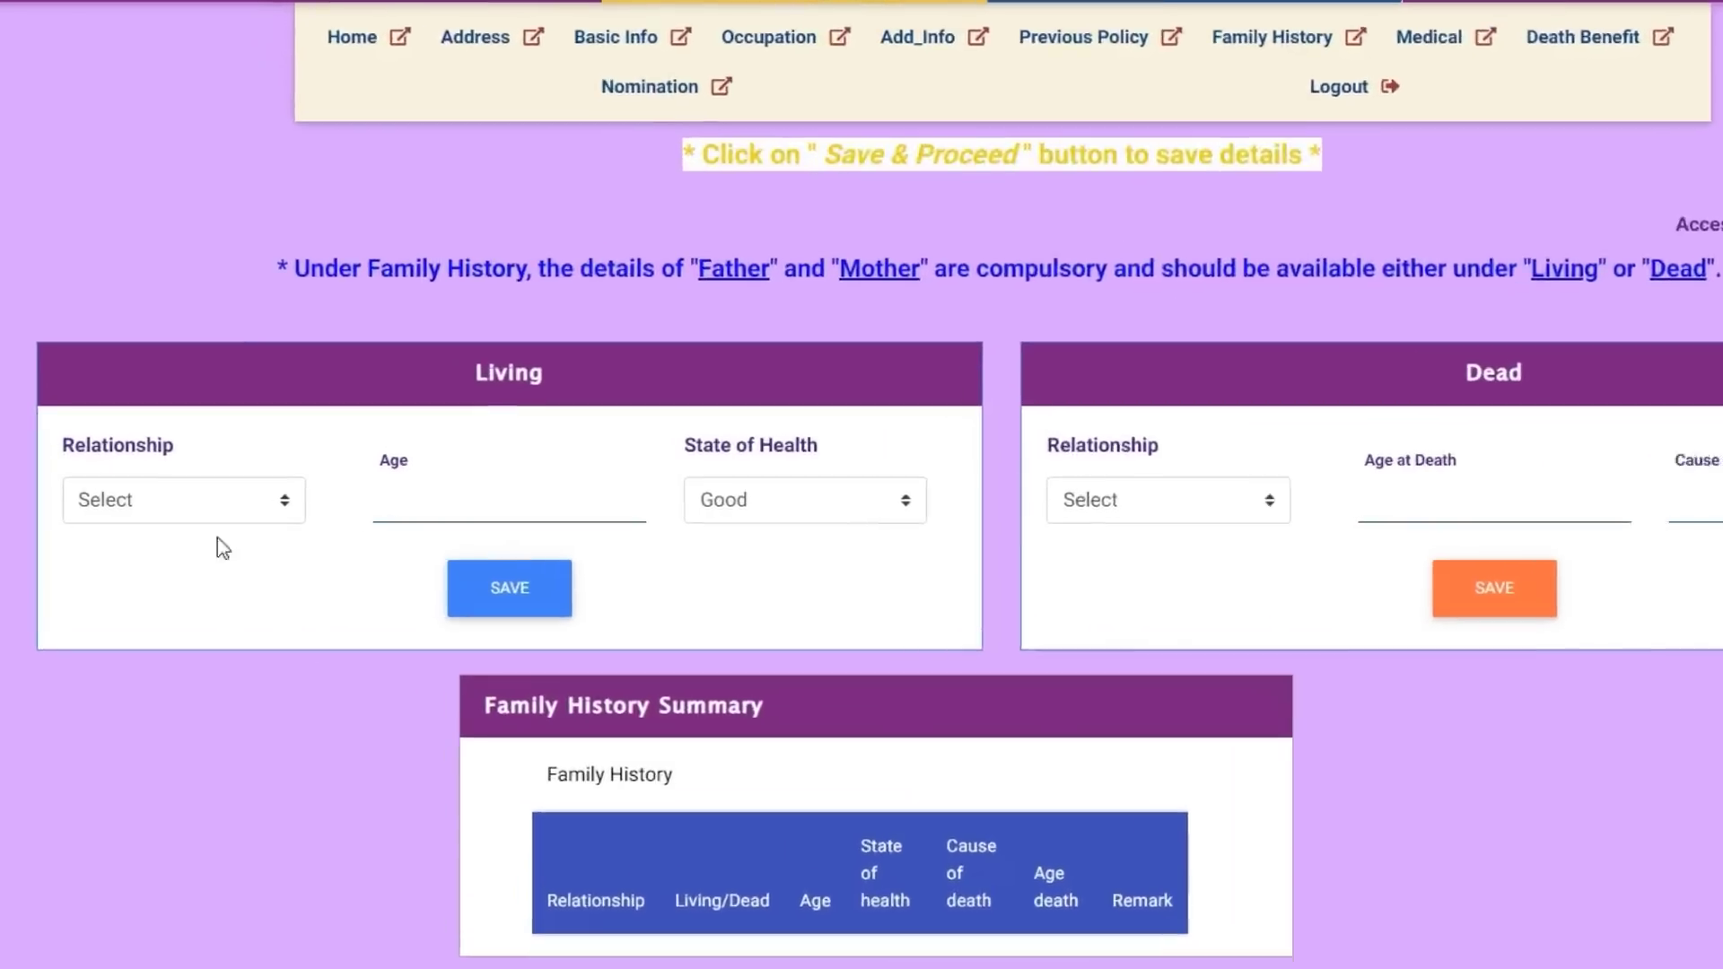
Add living Father, age 50, health Good.
{"action": "left_click", "coordinate": [149, 497]}
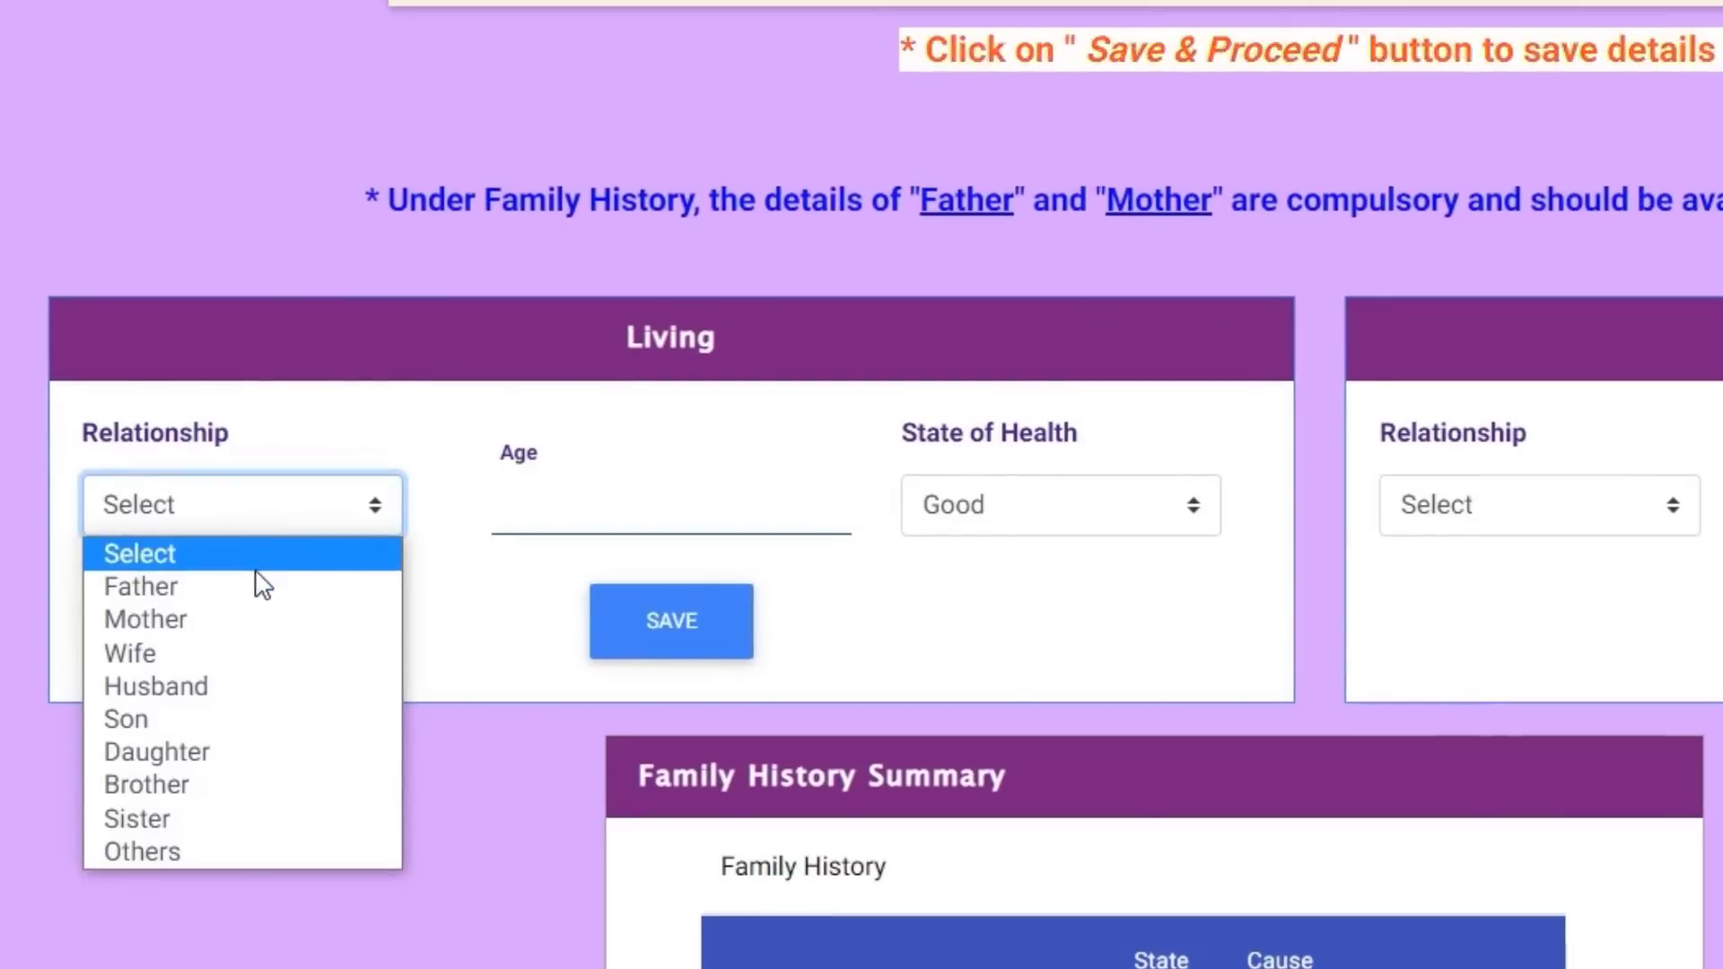
{"action": "left_click", "coordinate": [234, 596]}
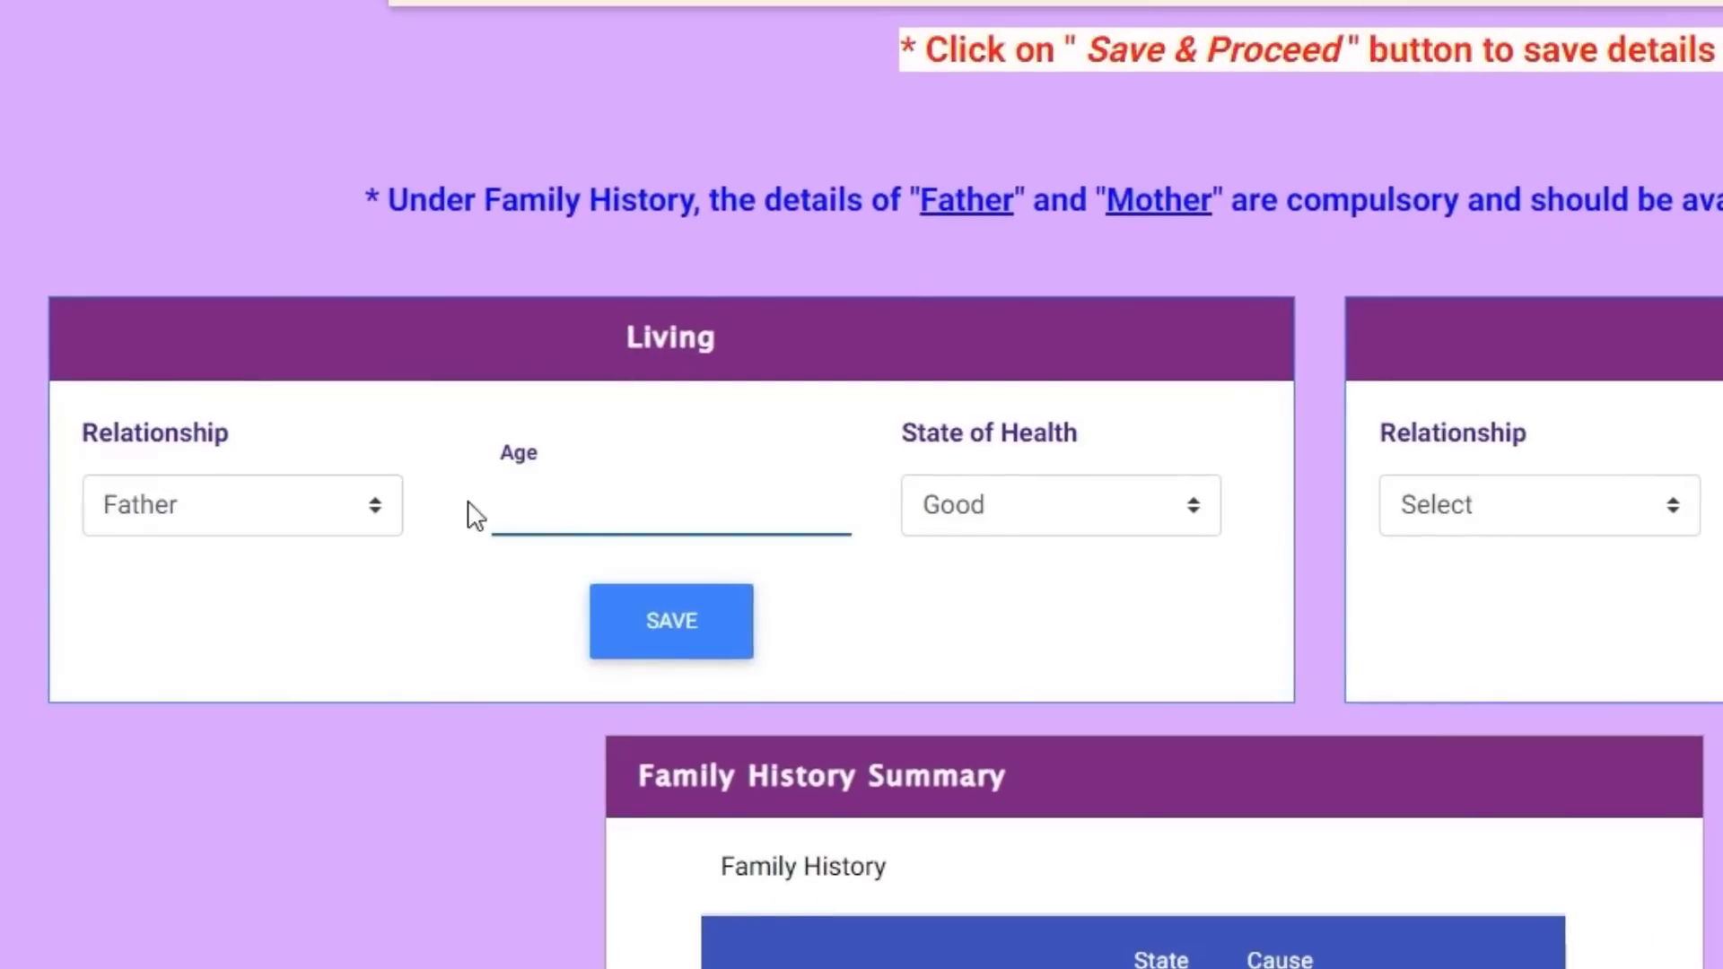
{"action": "left_click", "coordinate": [655, 523]}
{"action": "type", "text": "50"}
{"action": "left_click", "coordinate": [1081, 500]}
{"action": "left_click", "coordinate": [1079, 500]}
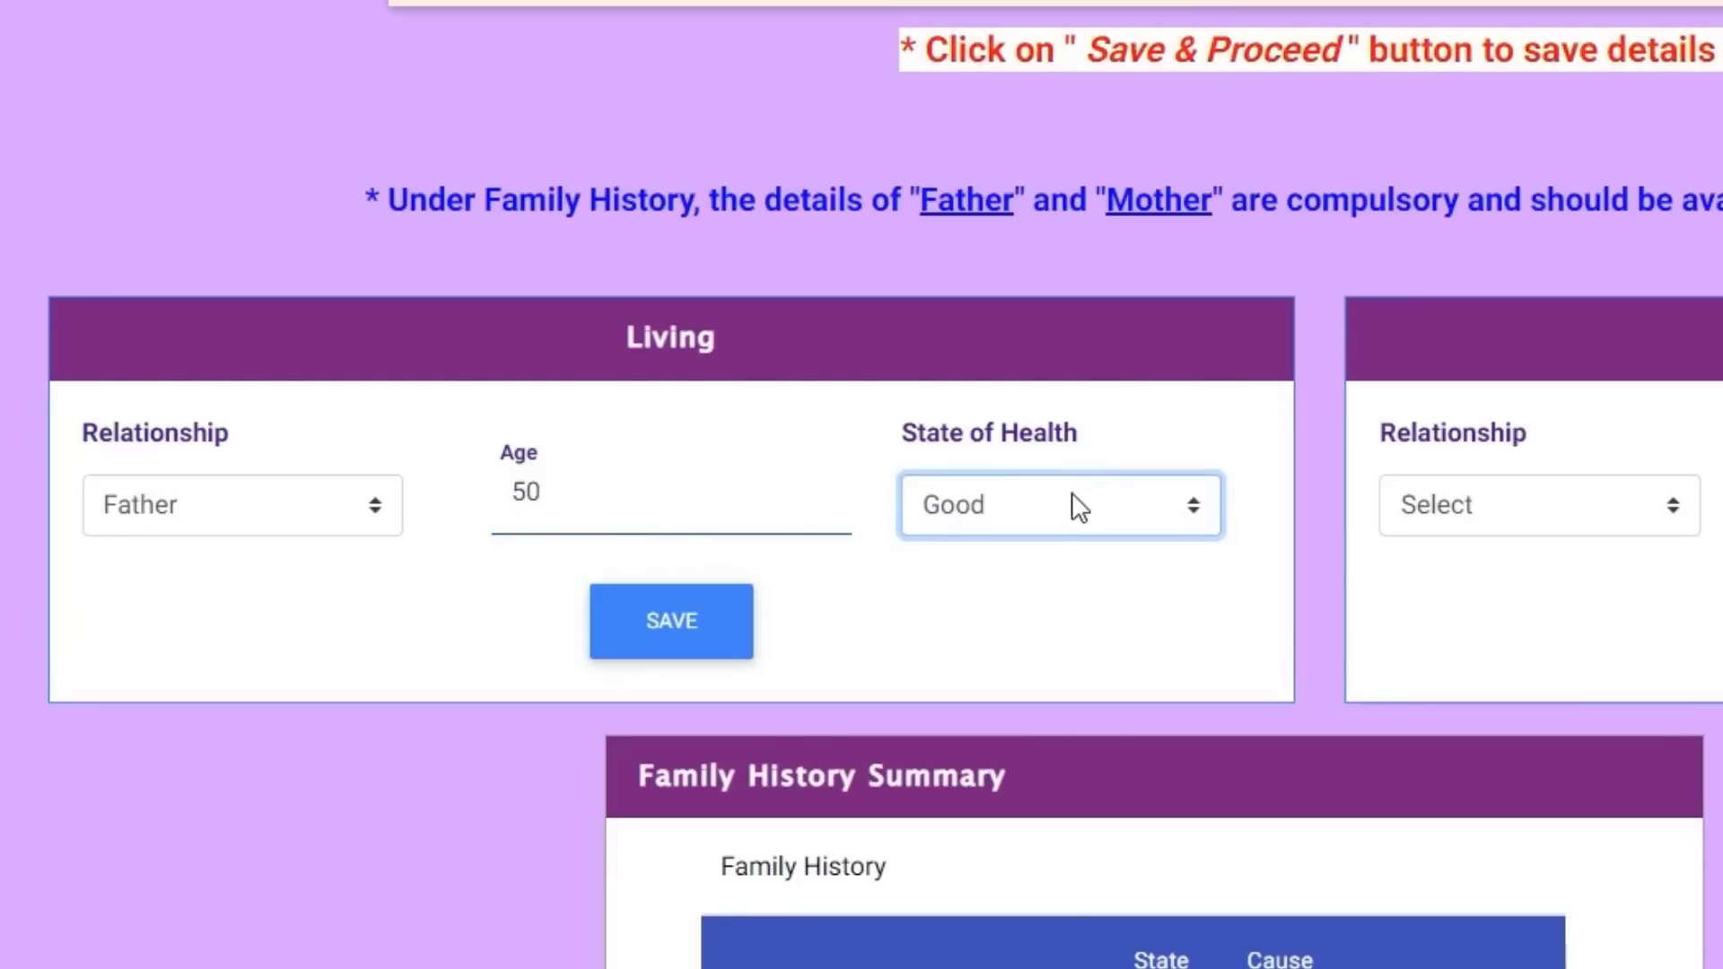
{"action": "left_click", "coordinate": [714, 639]}
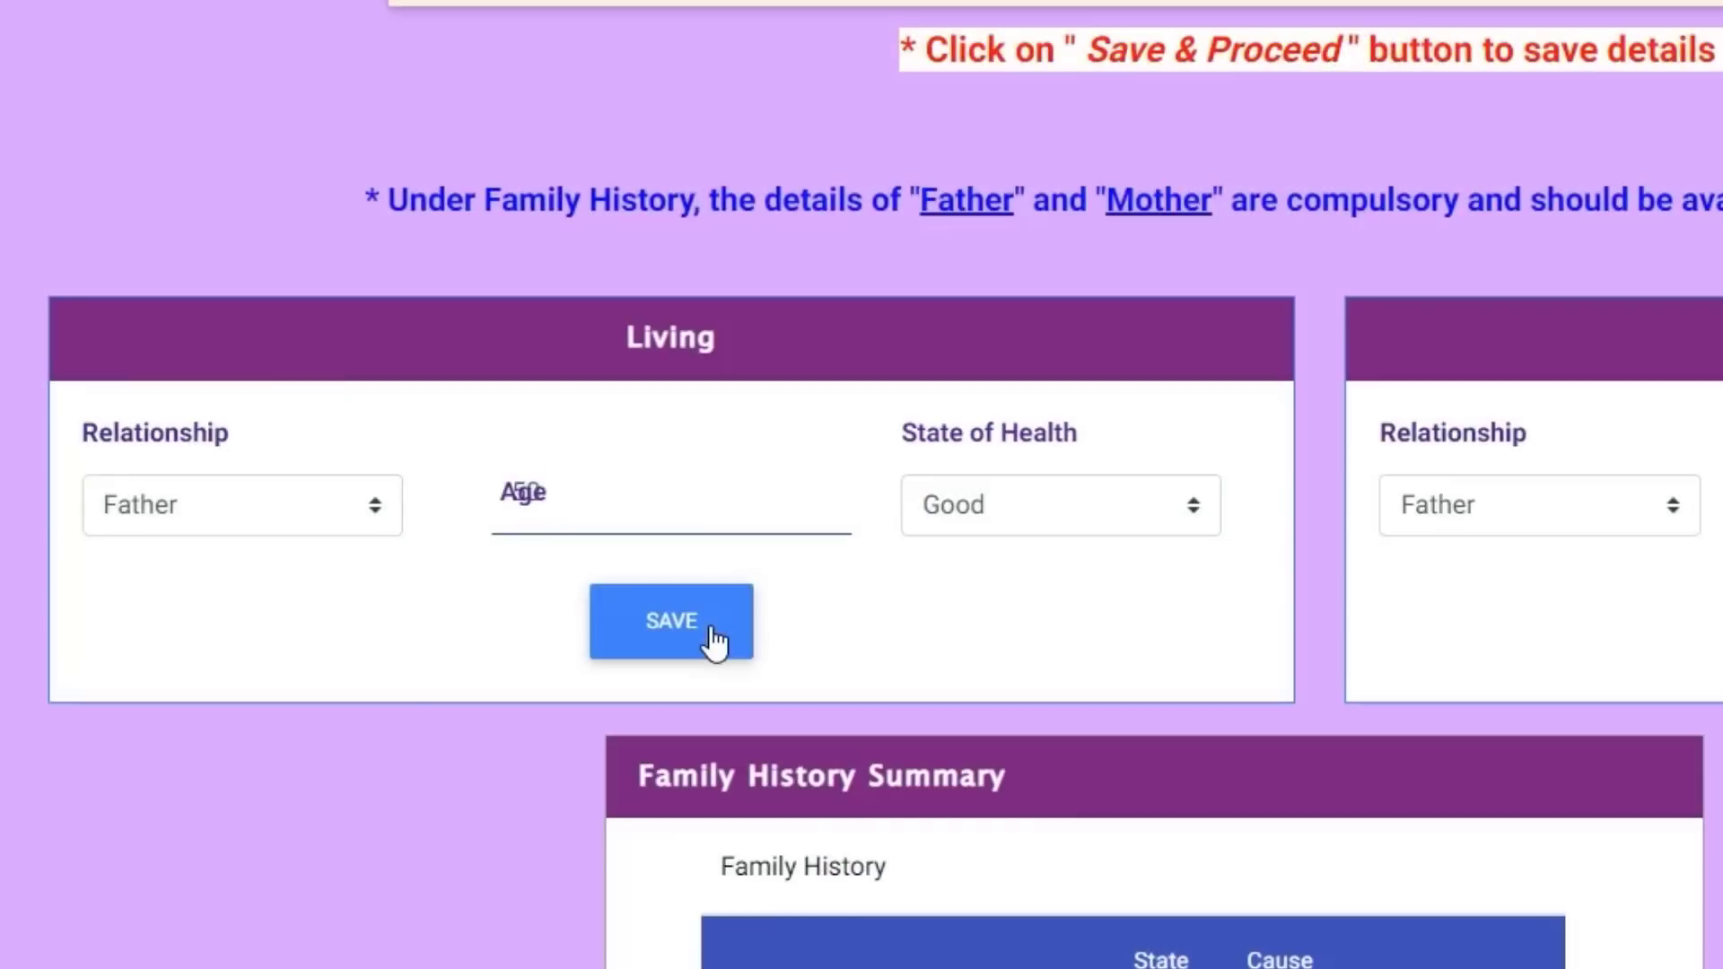
Add living Mother, age 52, health Good.
{"action": "left_click", "coordinate": [227, 522]}
{"action": "left_click", "coordinate": [224, 619]}
{"action": "left_click", "coordinate": [540, 509]}
{"action": "double_click", "coordinate": [539, 510]}
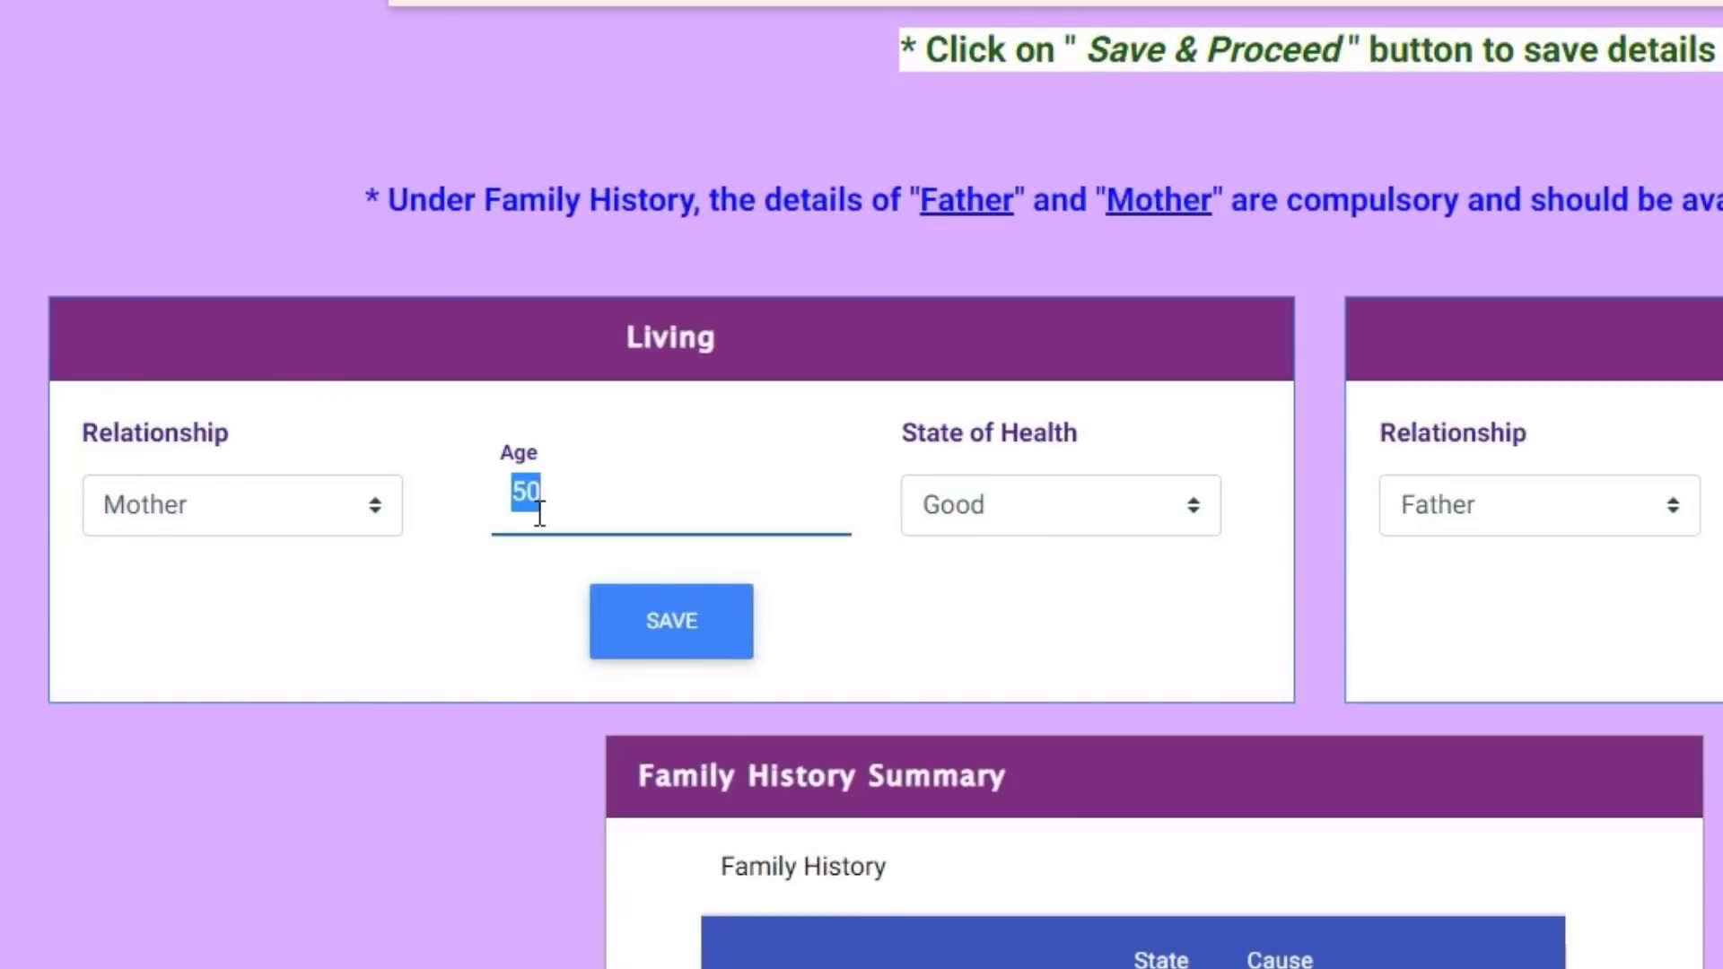
{"action": "type", "text": "5"}
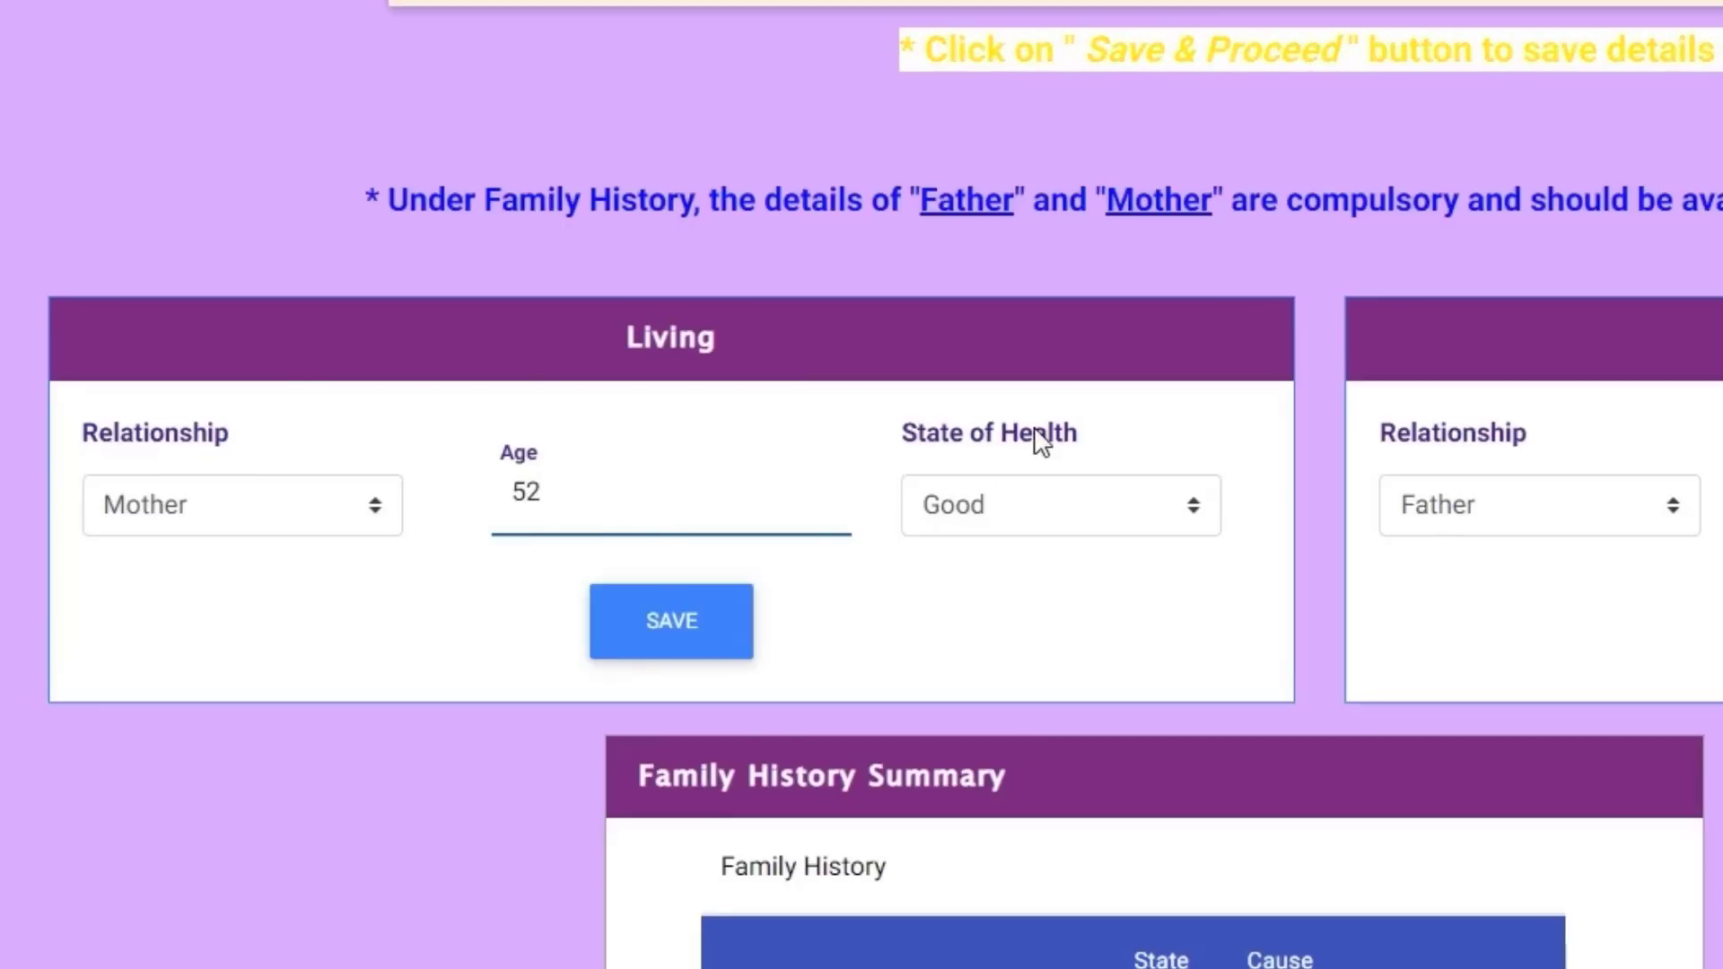
{"action": "left_click", "coordinate": [700, 633]}
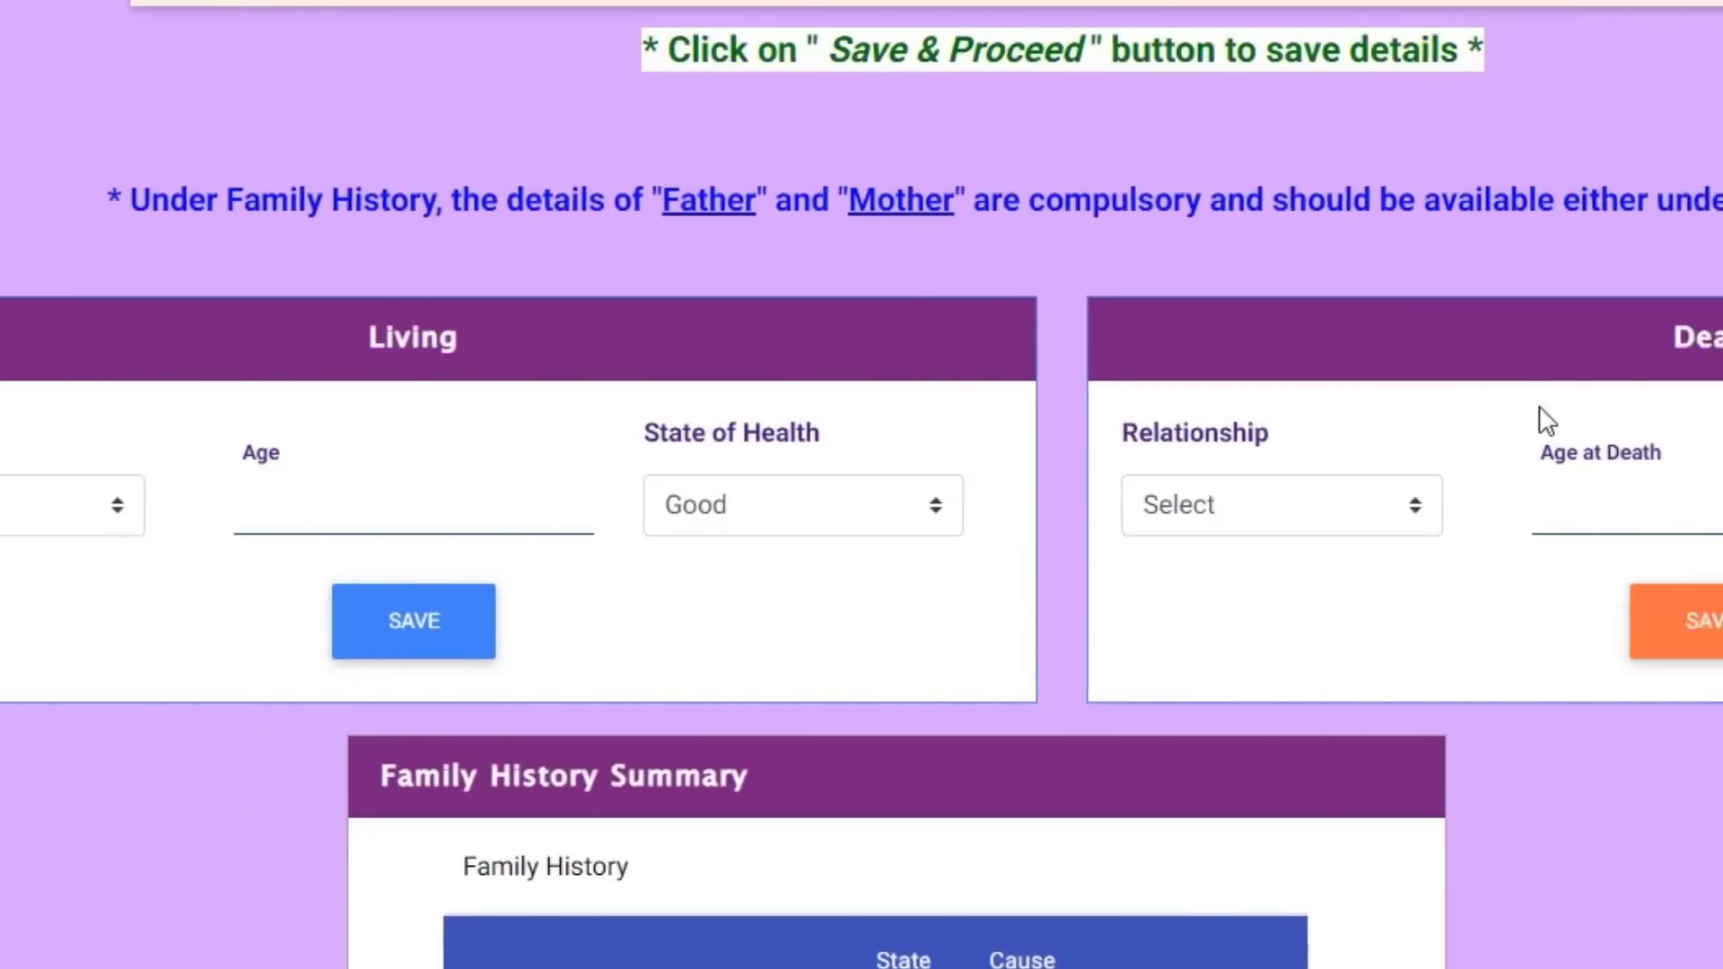
{"action": "left_click_drag", "start_coordinate": [1005, 337], "coordinate": [1142, 338]}
{"action": "left_click", "coordinate": [1142, 338]}
Add deceased Brother, died at 30 of Heart Fail, and save the family history.
{"action": "left_click", "coordinate": [715, 511]}
{"action": "left_click", "coordinate": [484, 653]}
{"action": "left_click", "coordinate": [643, 520]}
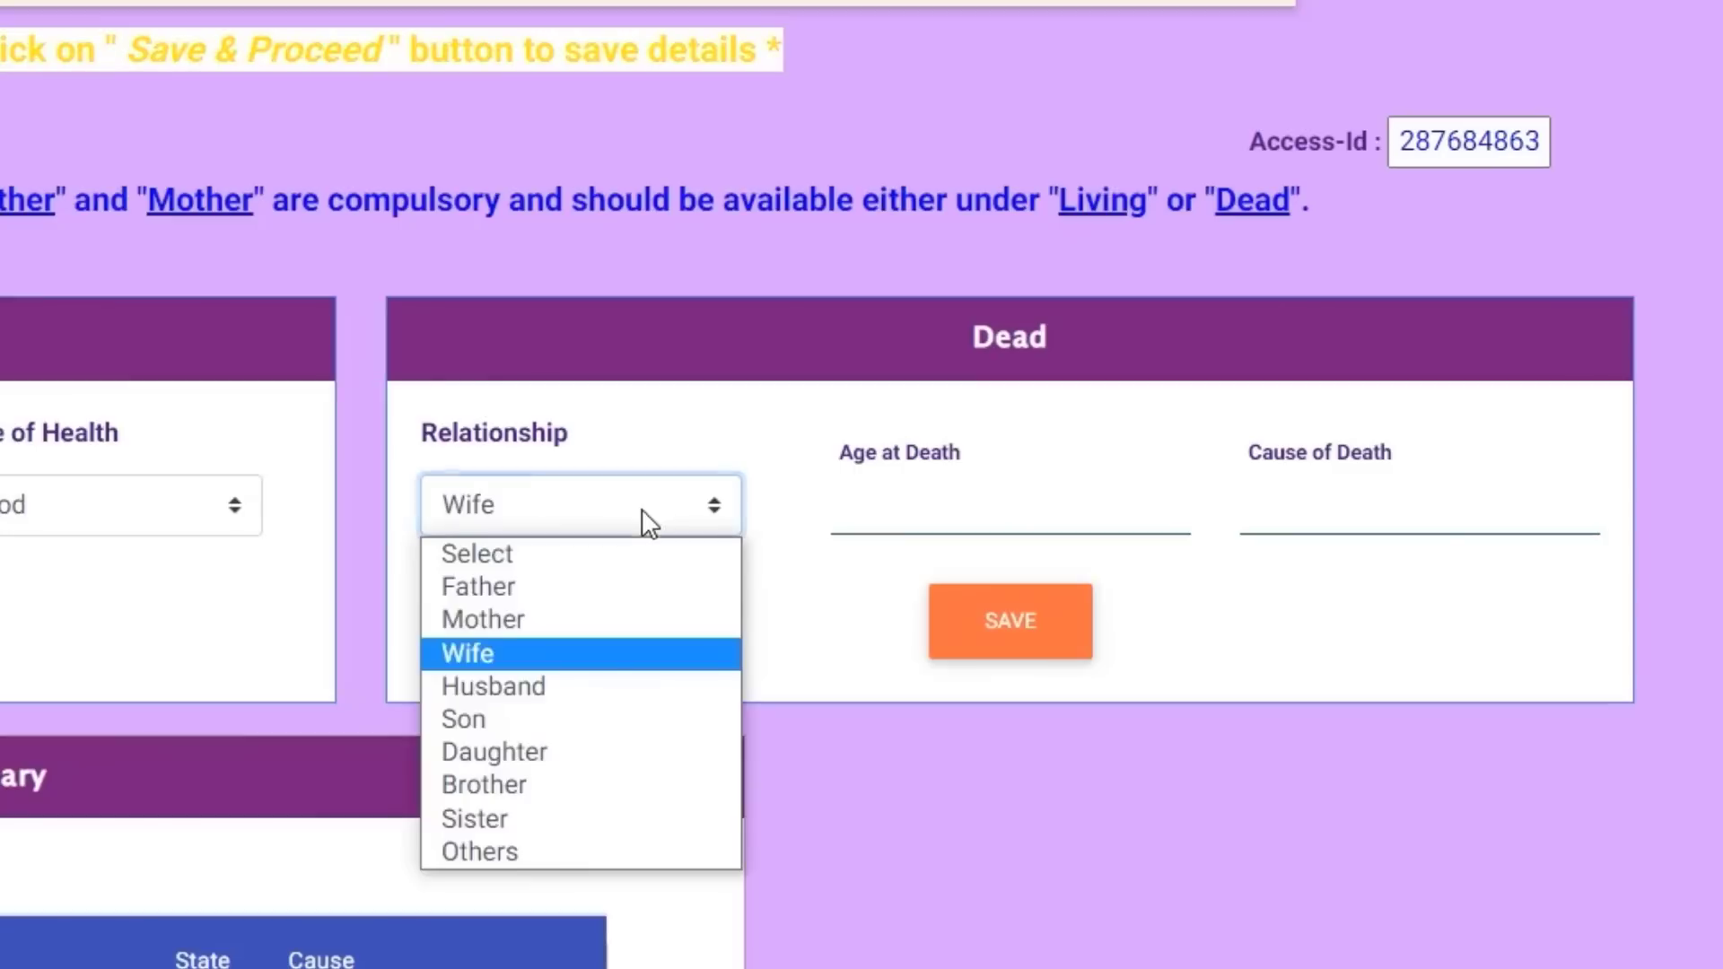
{"action": "left_click", "coordinate": [545, 783]}
{"action": "left_click", "coordinate": [902, 514]}
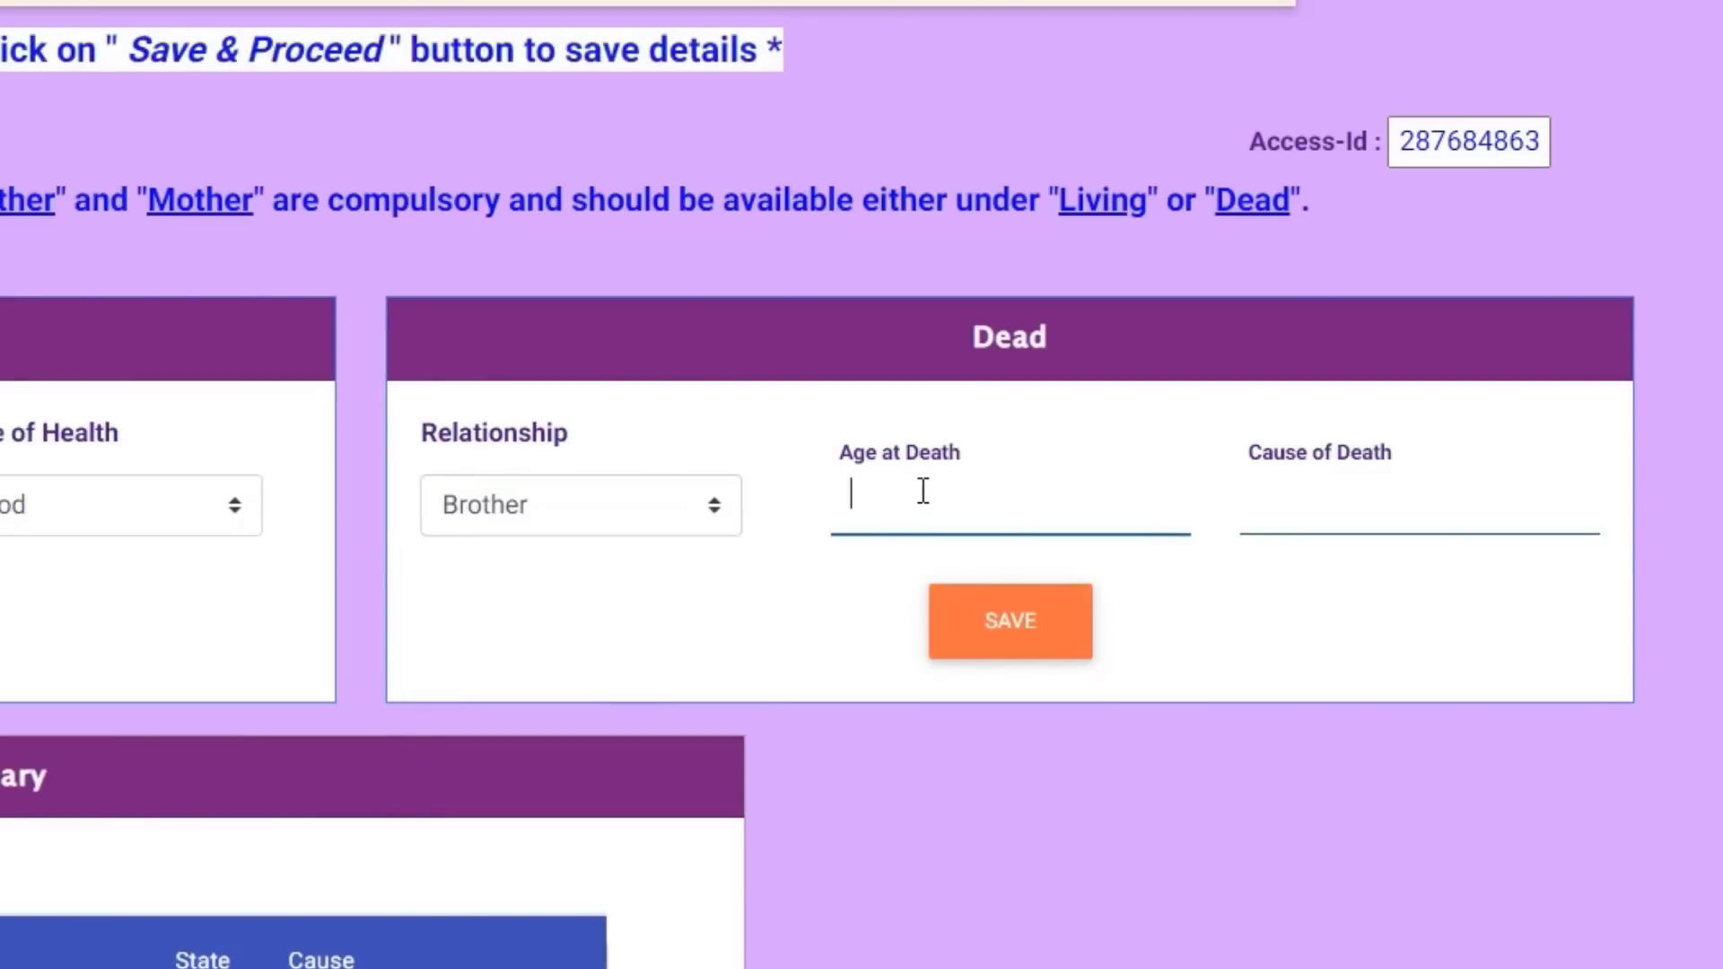
{"action": "left_click", "coordinate": [1324, 519]}
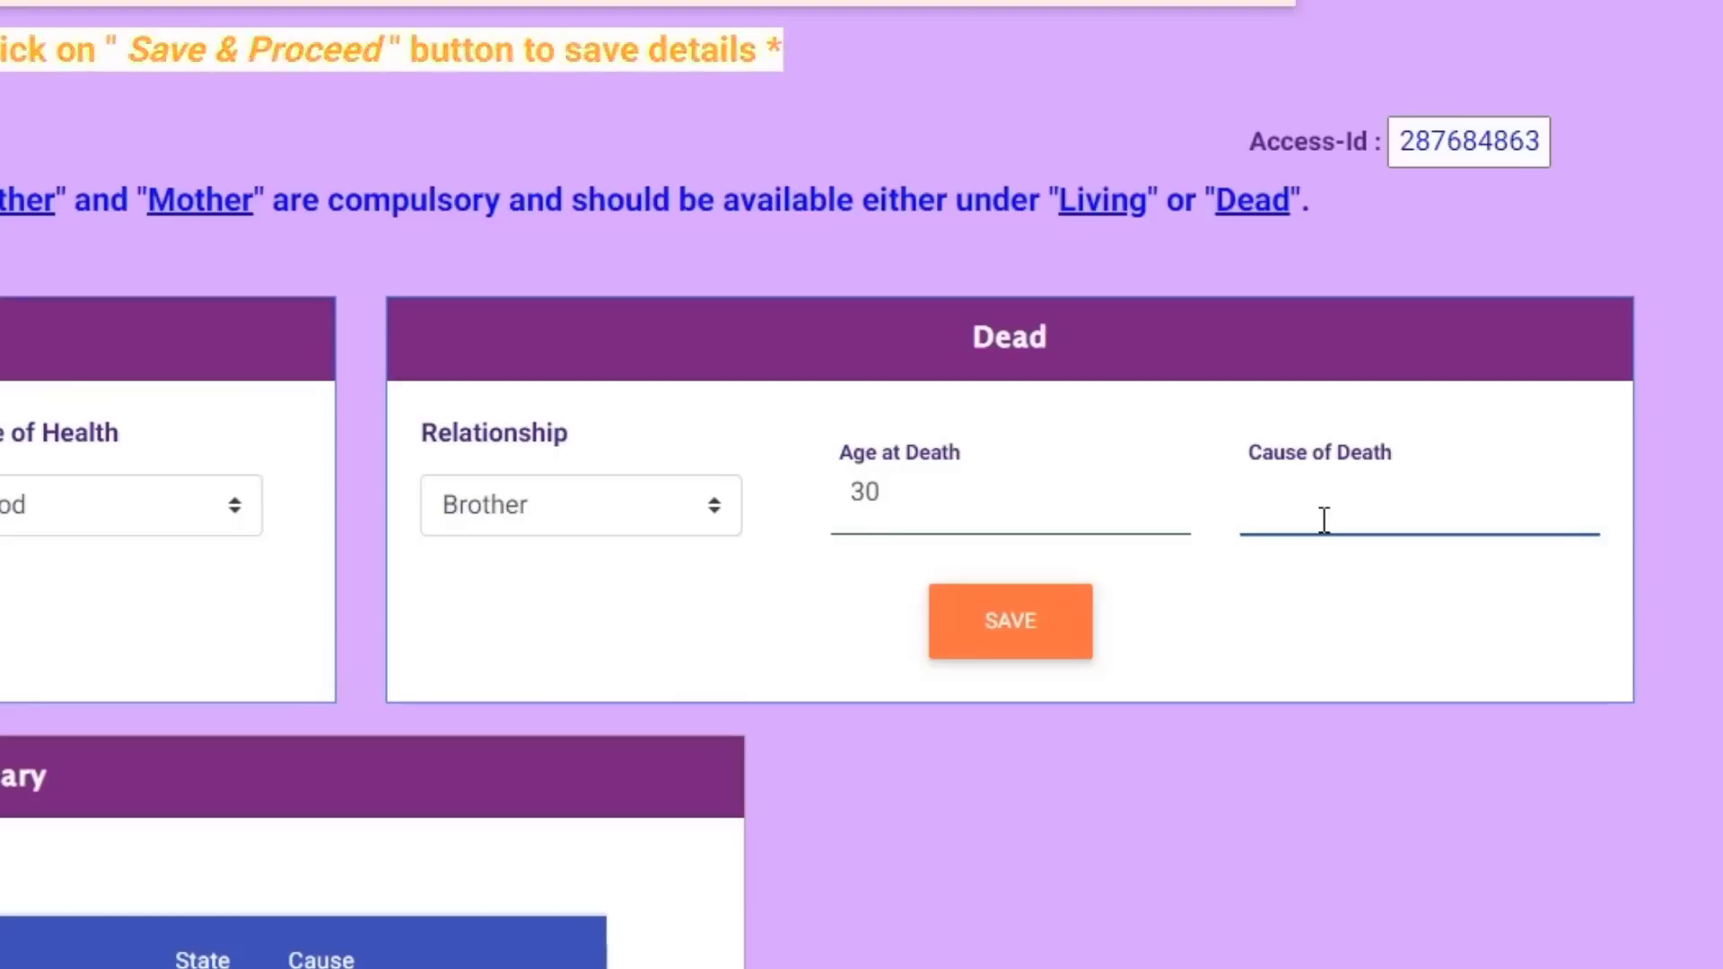
{"action": "type", "text": "Heart Fail"}
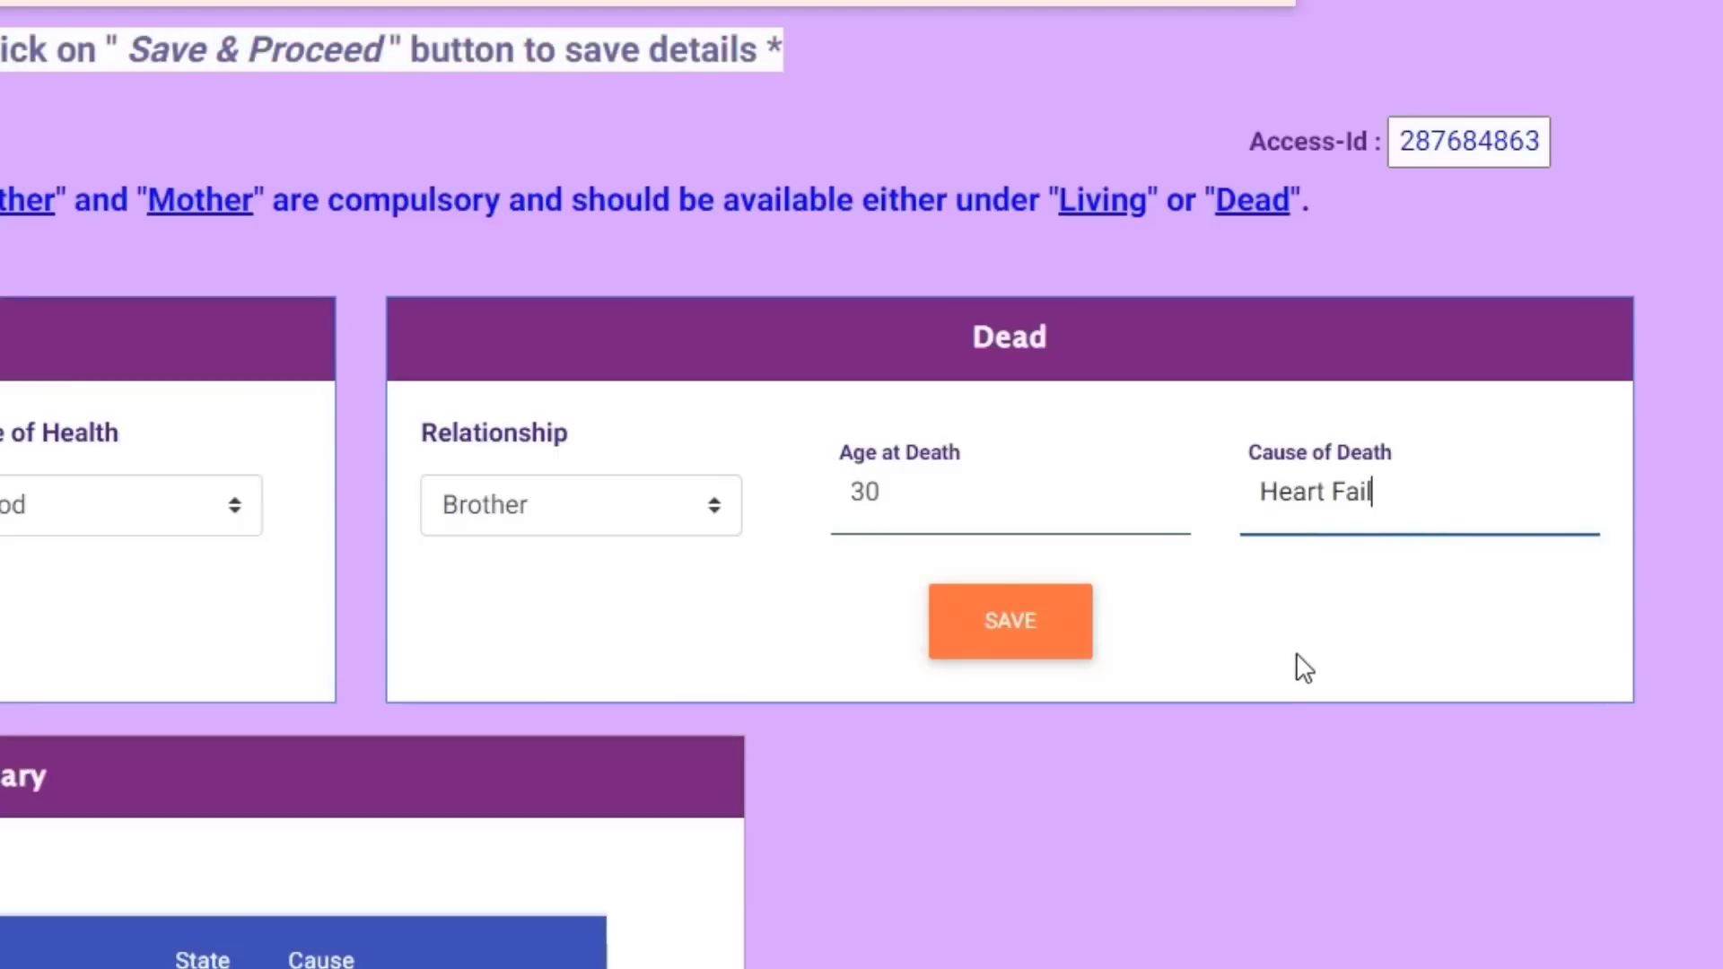
{"action": "left_click", "coordinate": [1036, 644]}
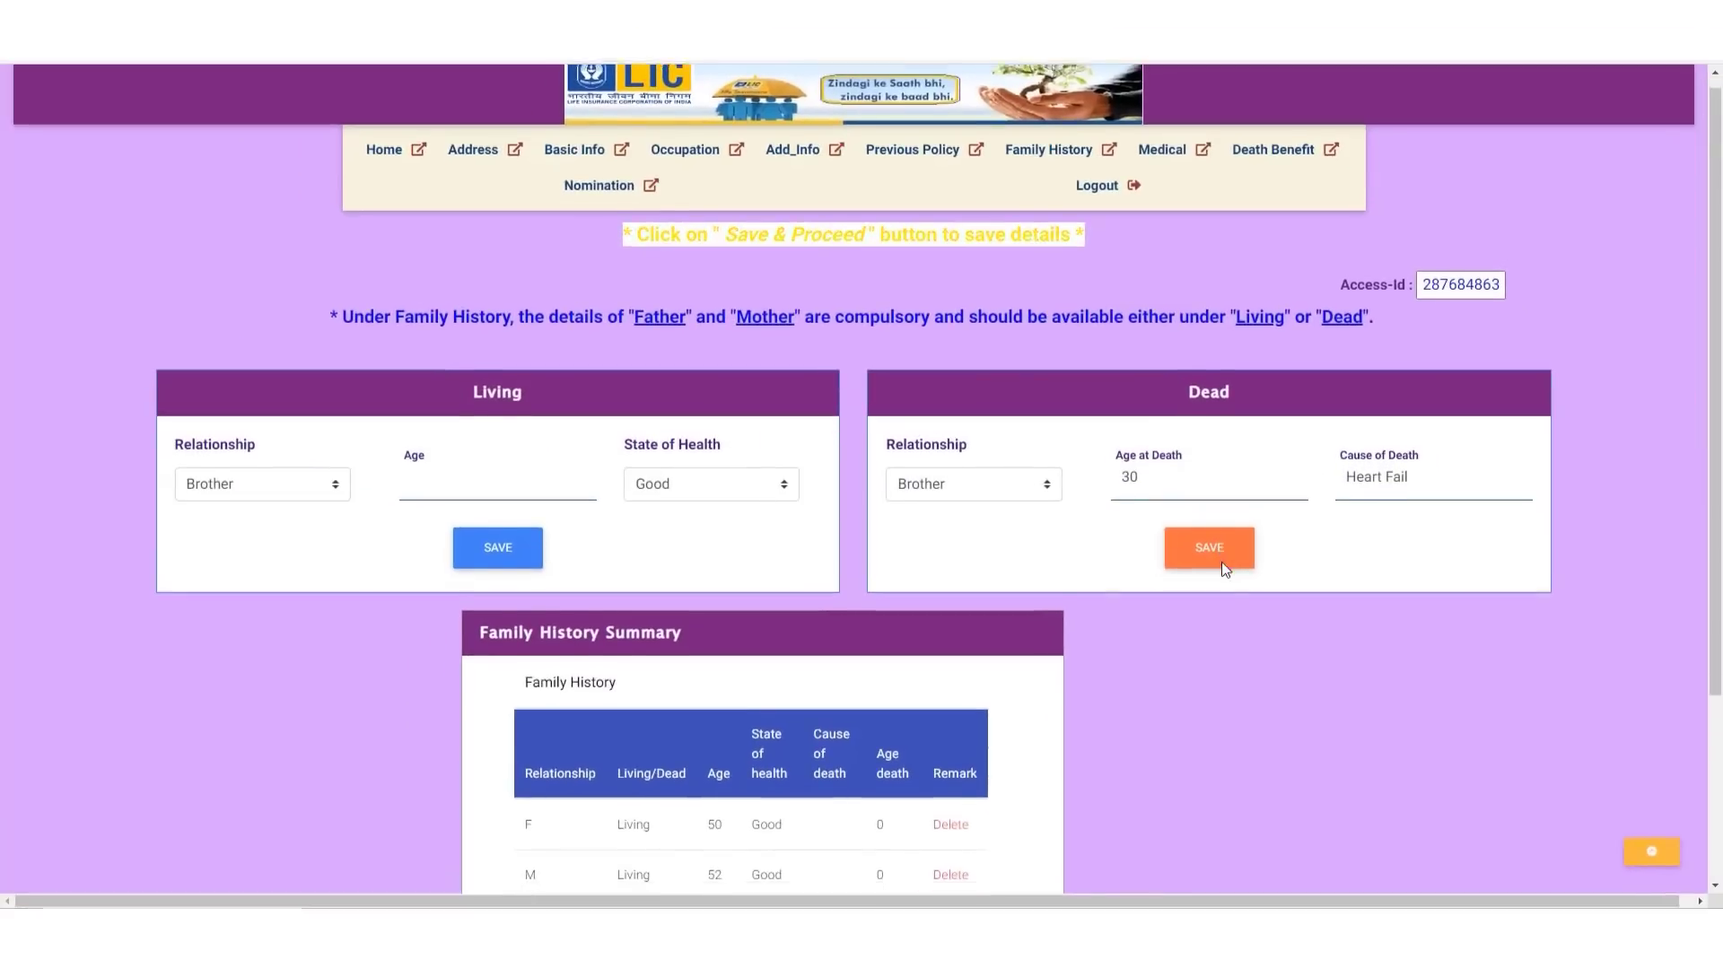
{"action": "scroll", "coordinate": [518, 485], "scroll_direction": "down", "scroll_amount": 3}
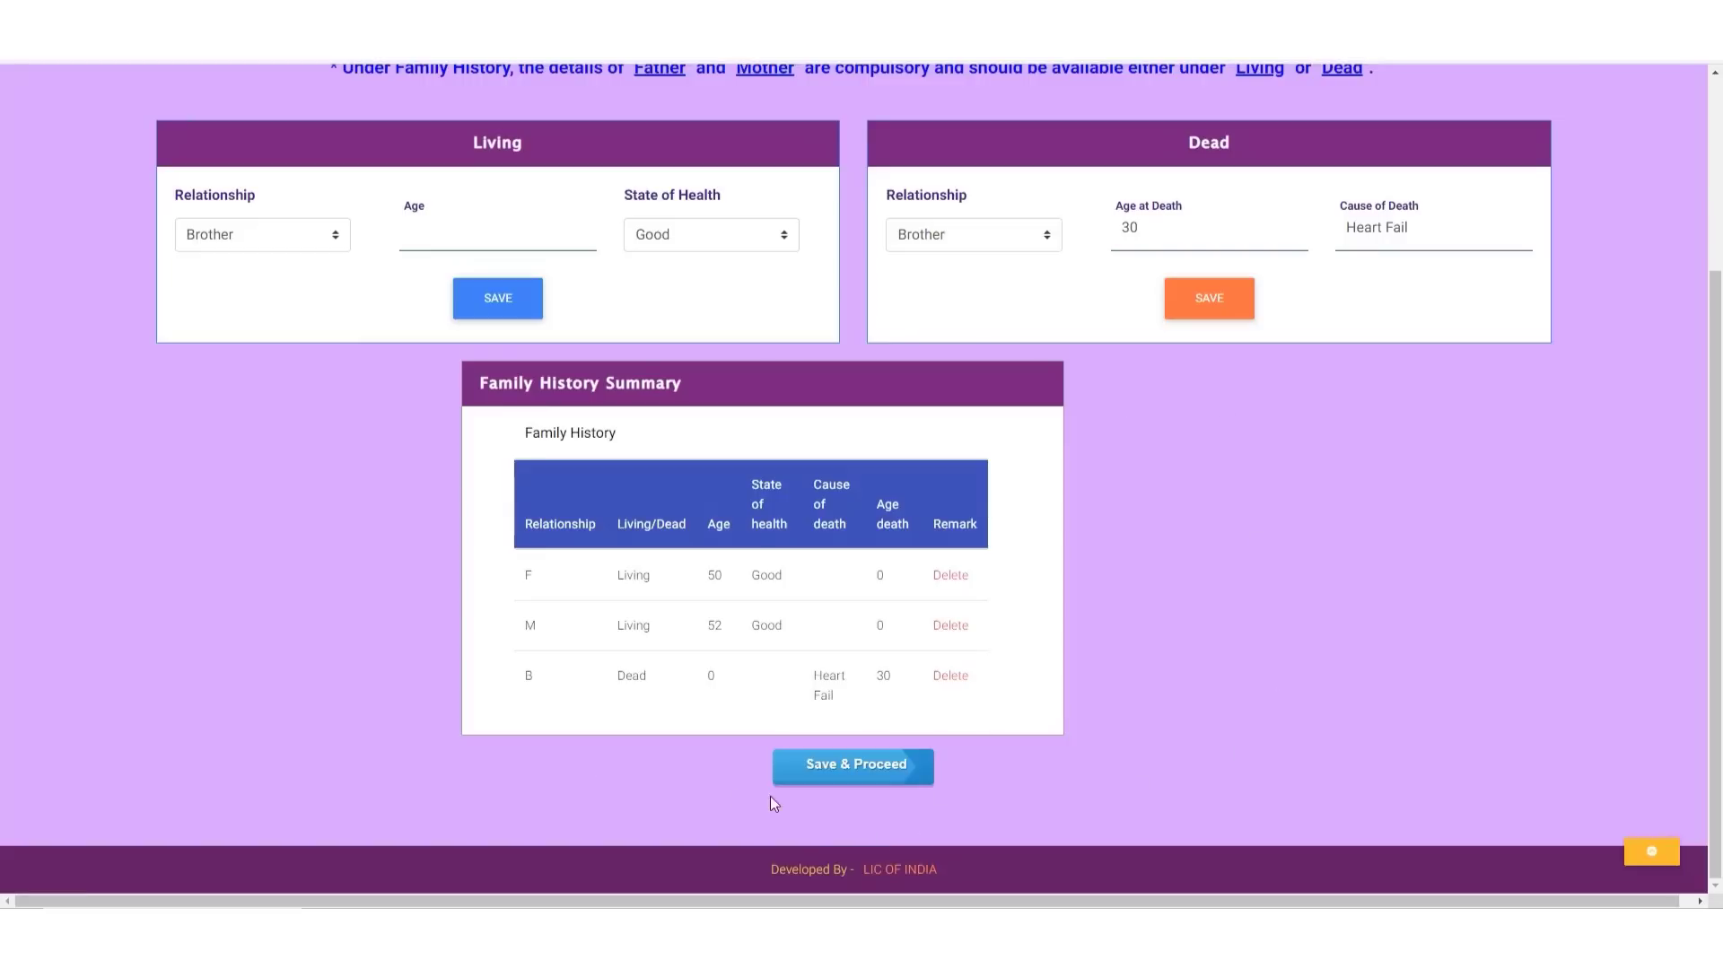
{"action": "left_click", "coordinate": [859, 772]}
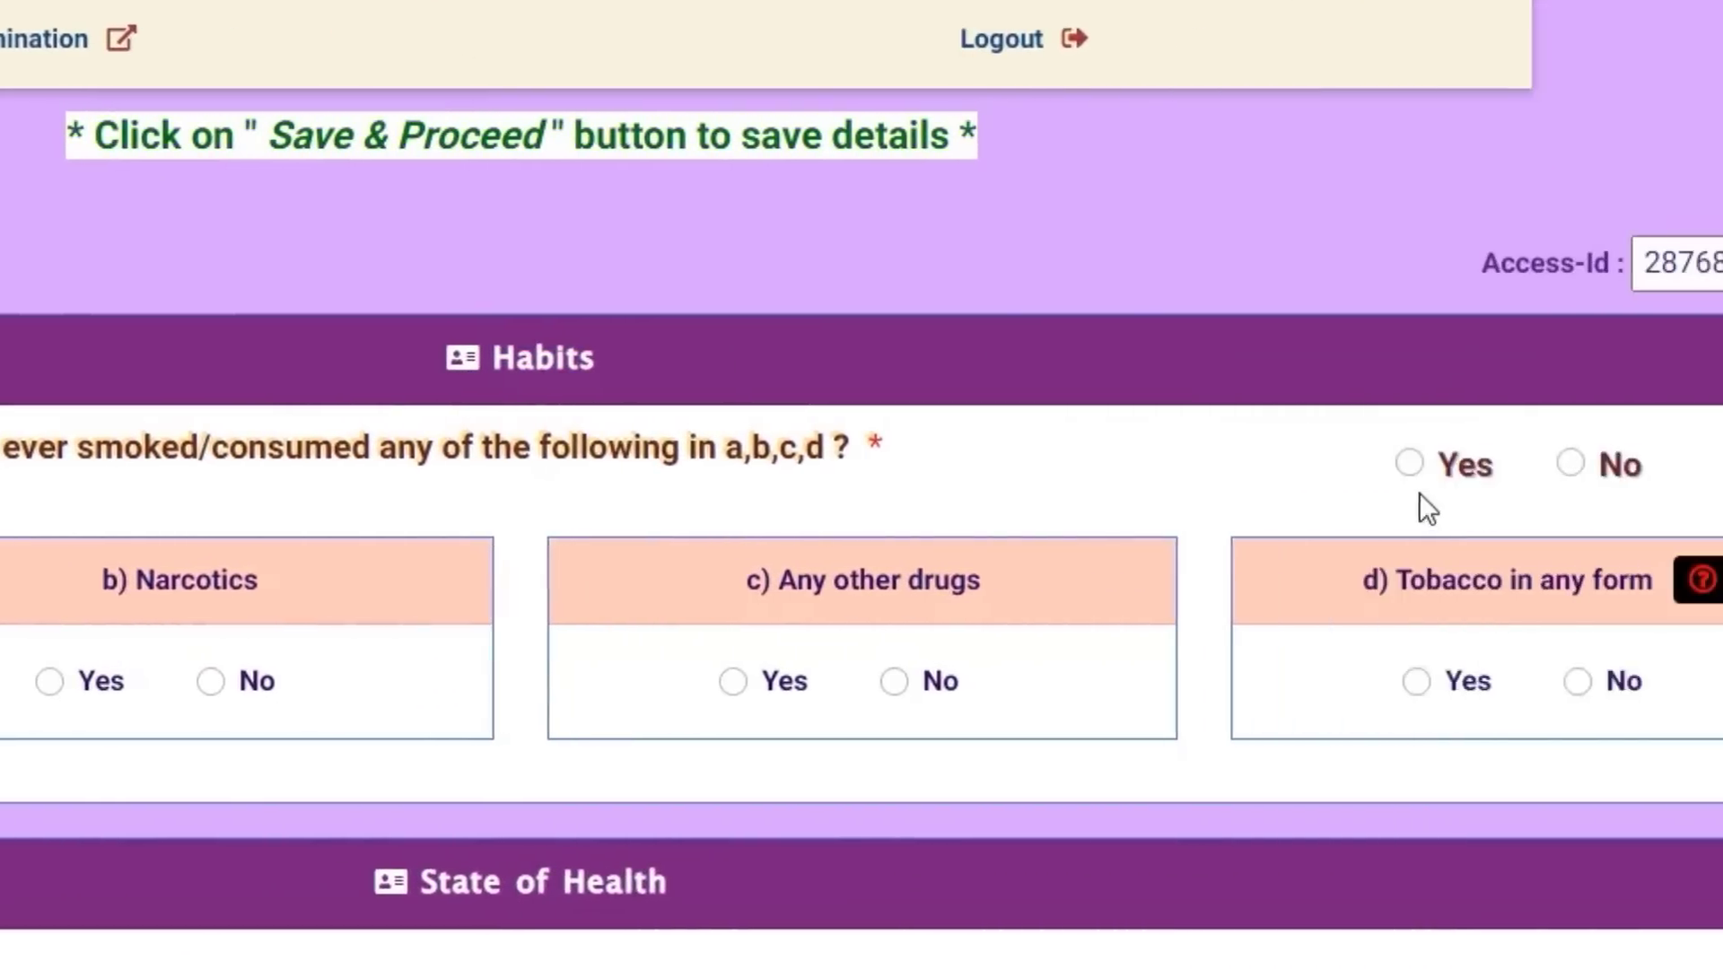
Answer No to all habits questions, enter the proposer's weight, and mark usual health as Good.
{"action": "left_click", "coordinate": [1478, 464]}
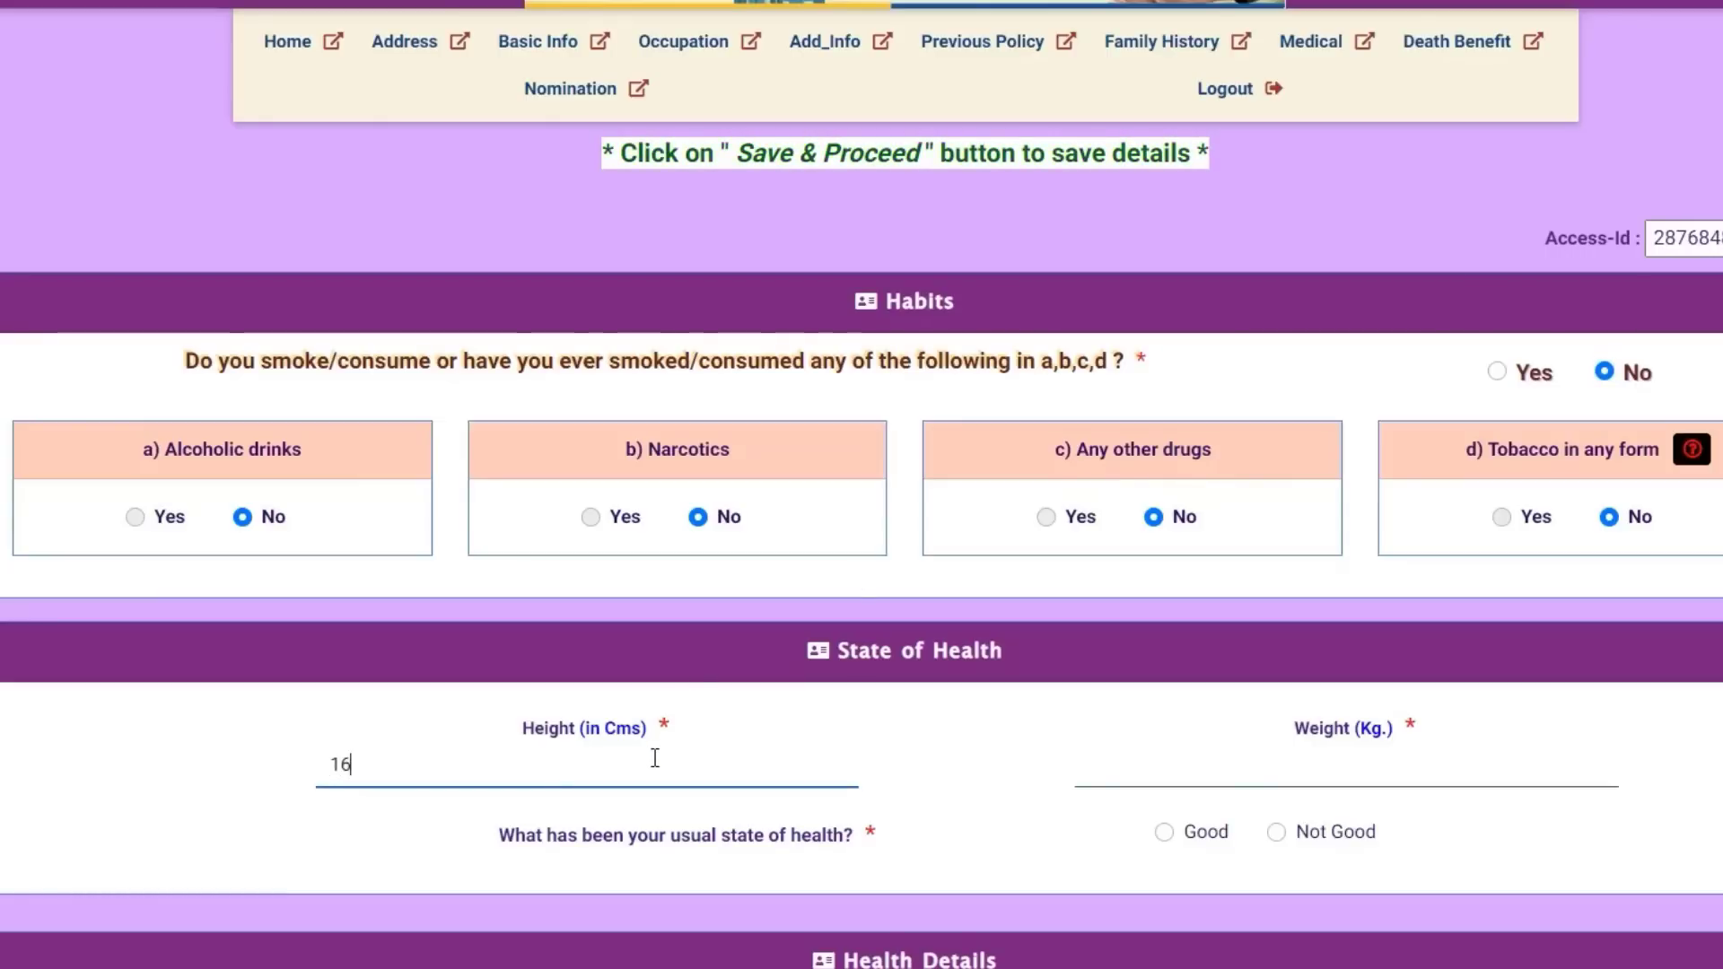
{"action": "left_click", "coordinate": [1231, 779]}
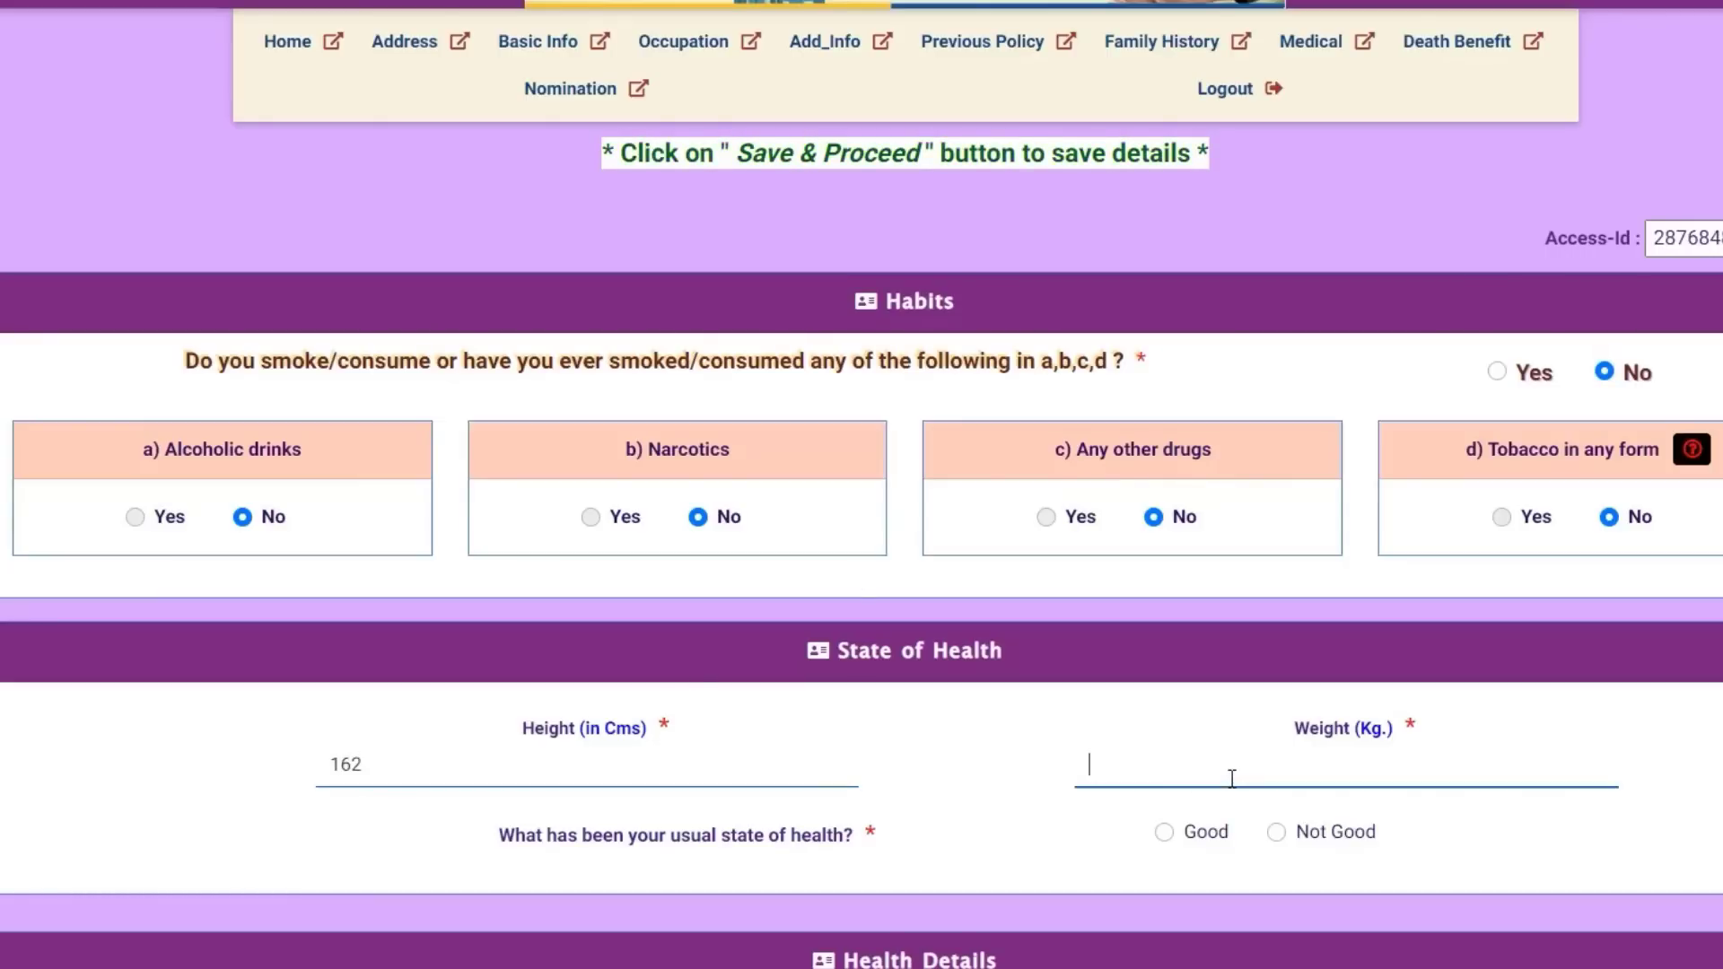
{"action": "type", "text": "70"}
{"action": "left_click", "coordinate": [1163, 834]}
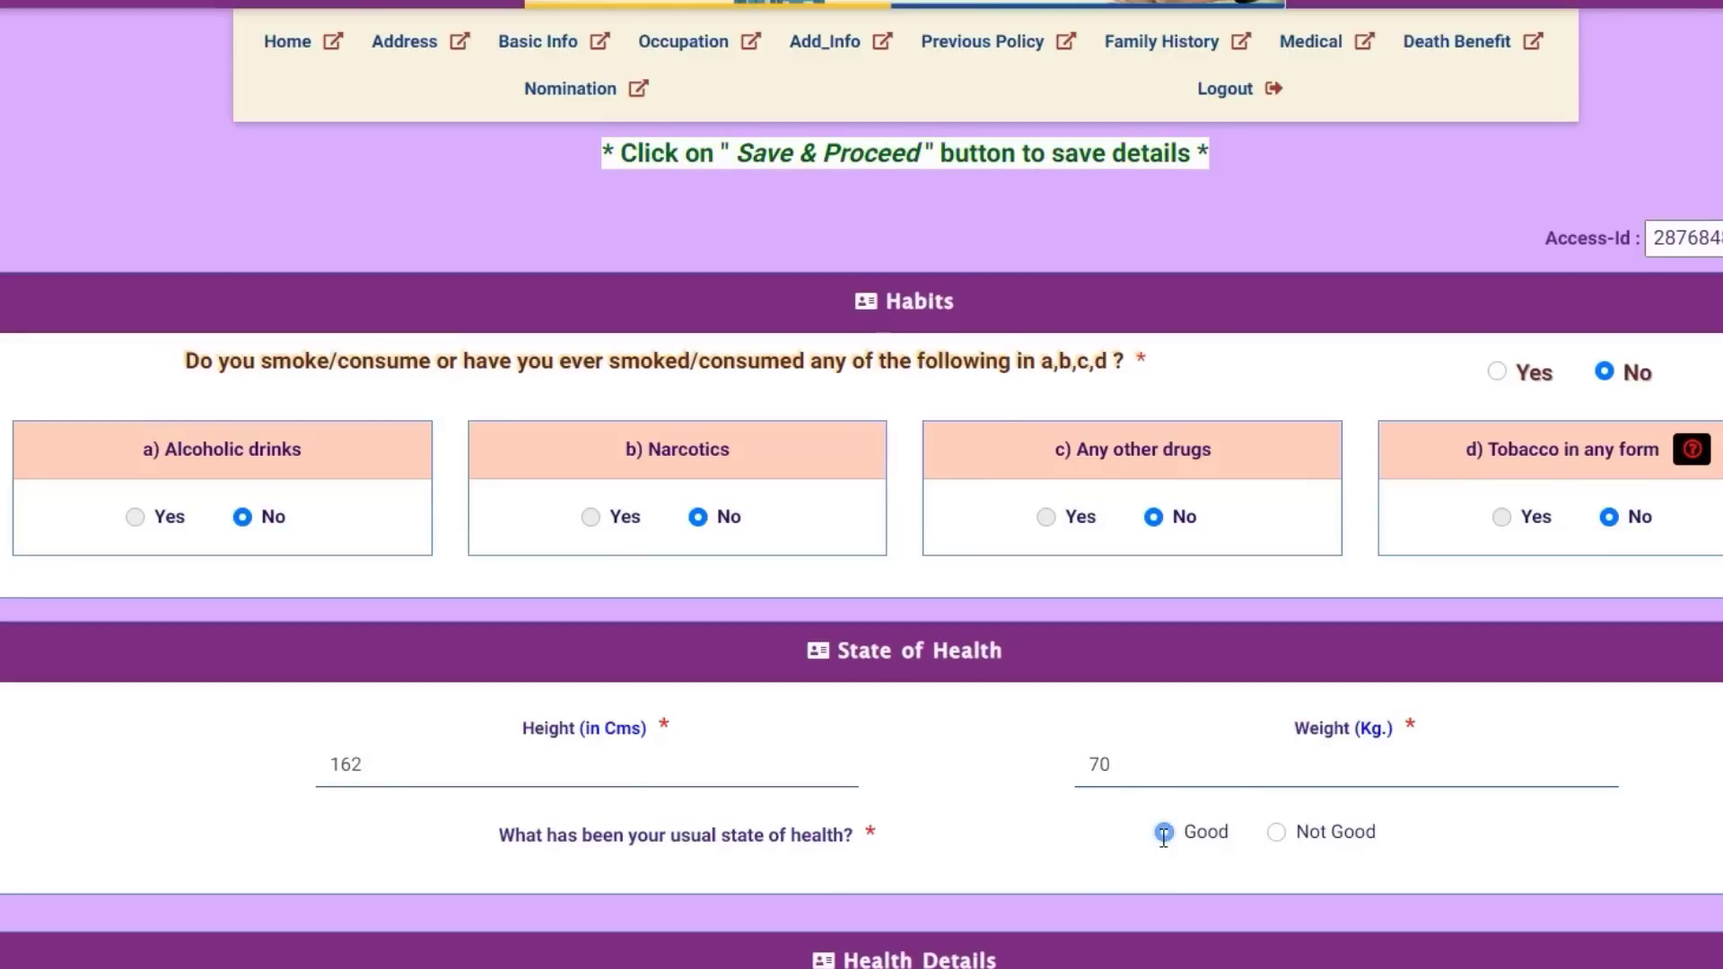
{"action": "scroll", "coordinate": [1163, 838], "scroll_direction": "down", "scroll_amount": 8}
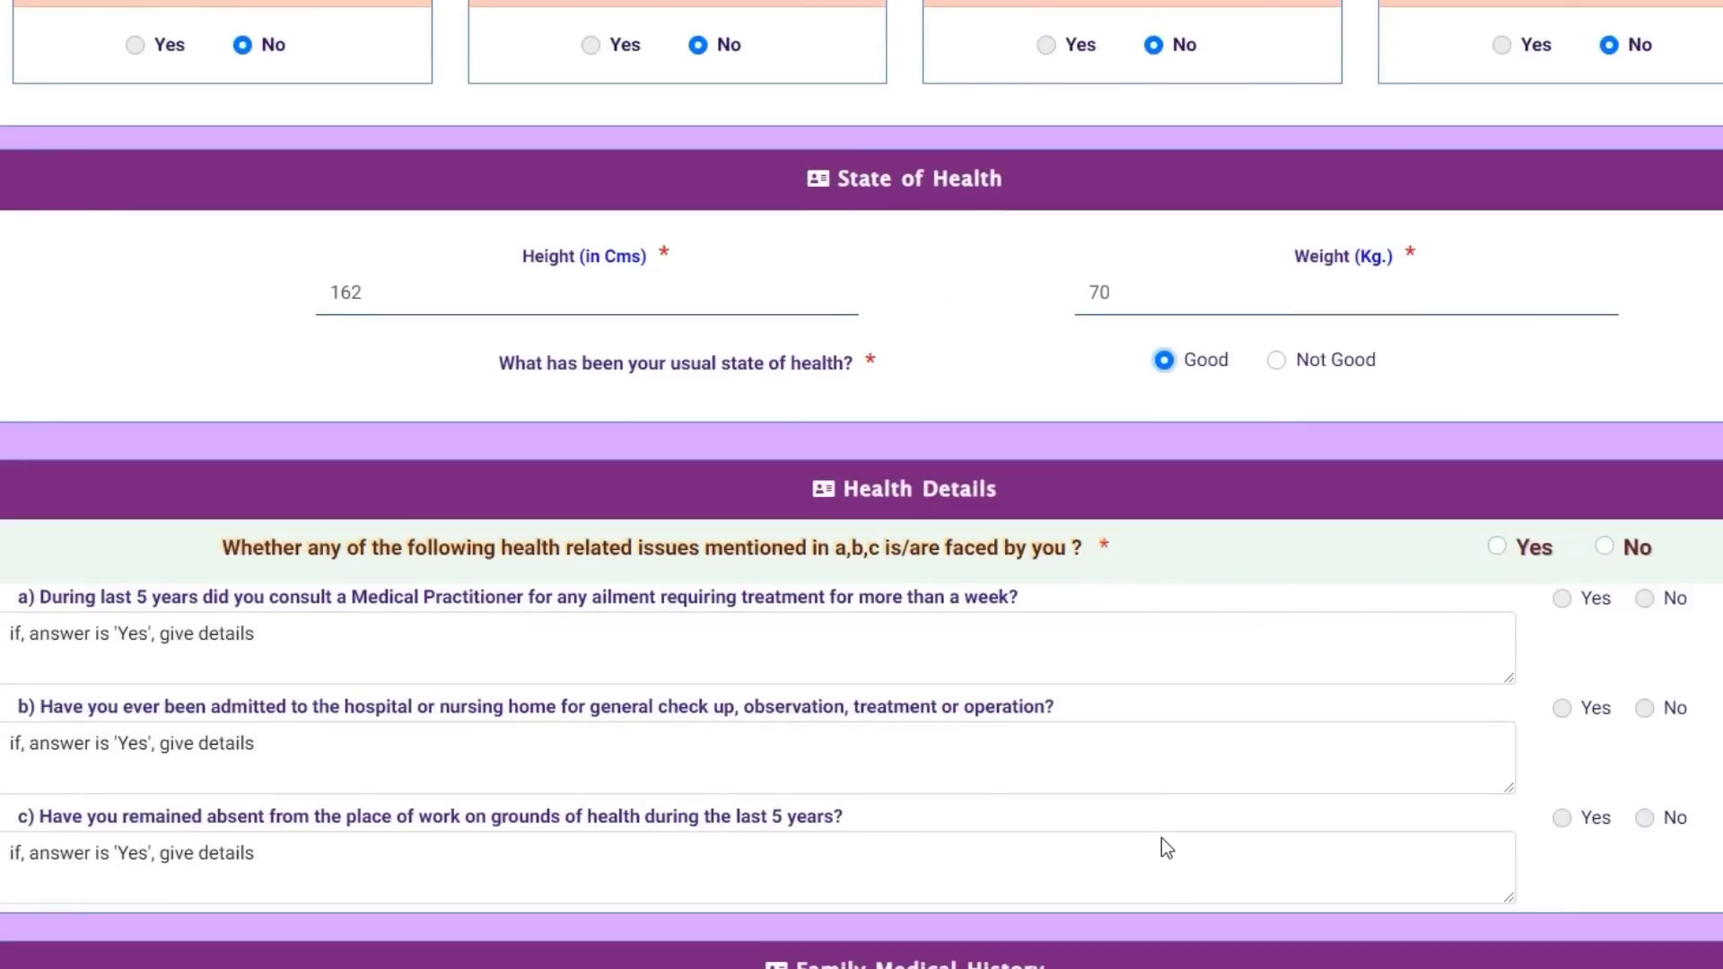
{"action": "scroll", "coordinate": [1082, 587], "scroll_direction": "down", "scroll_amount": 2}
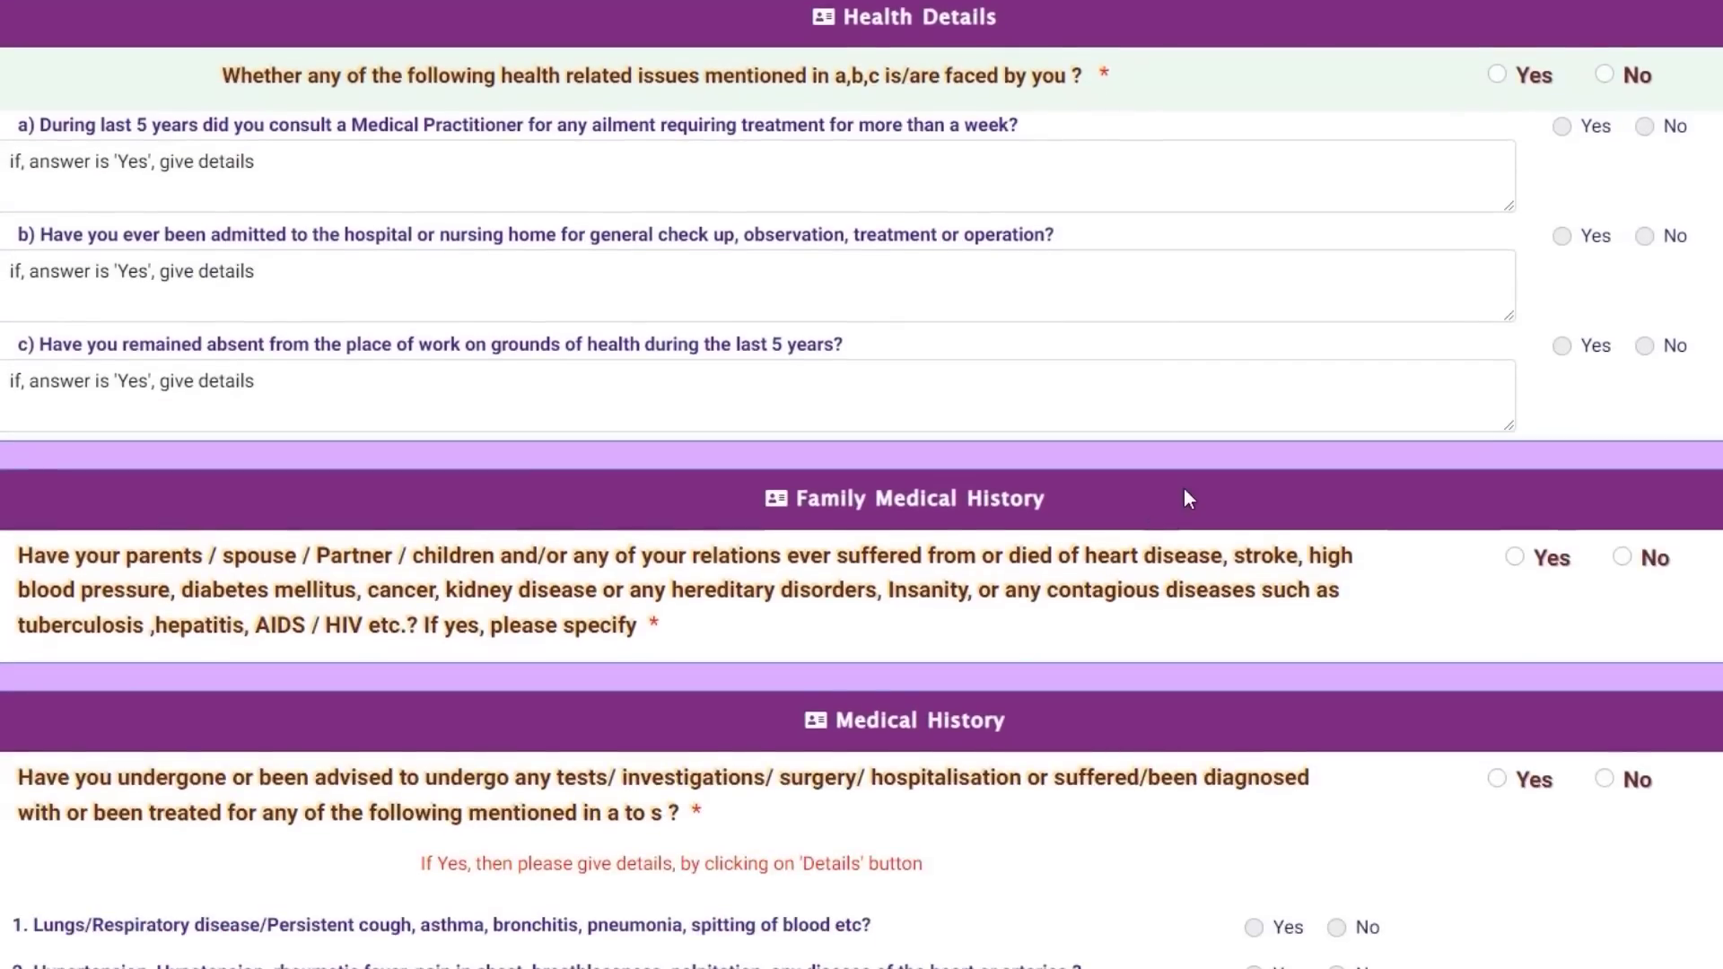
{"action": "scroll", "coordinate": [1635, 243], "scroll_direction": "up", "scroll_amount": 1}
Answer No to all health details and medical history questions.
{"action": "left_click", "coordinate": [1603, 192]}
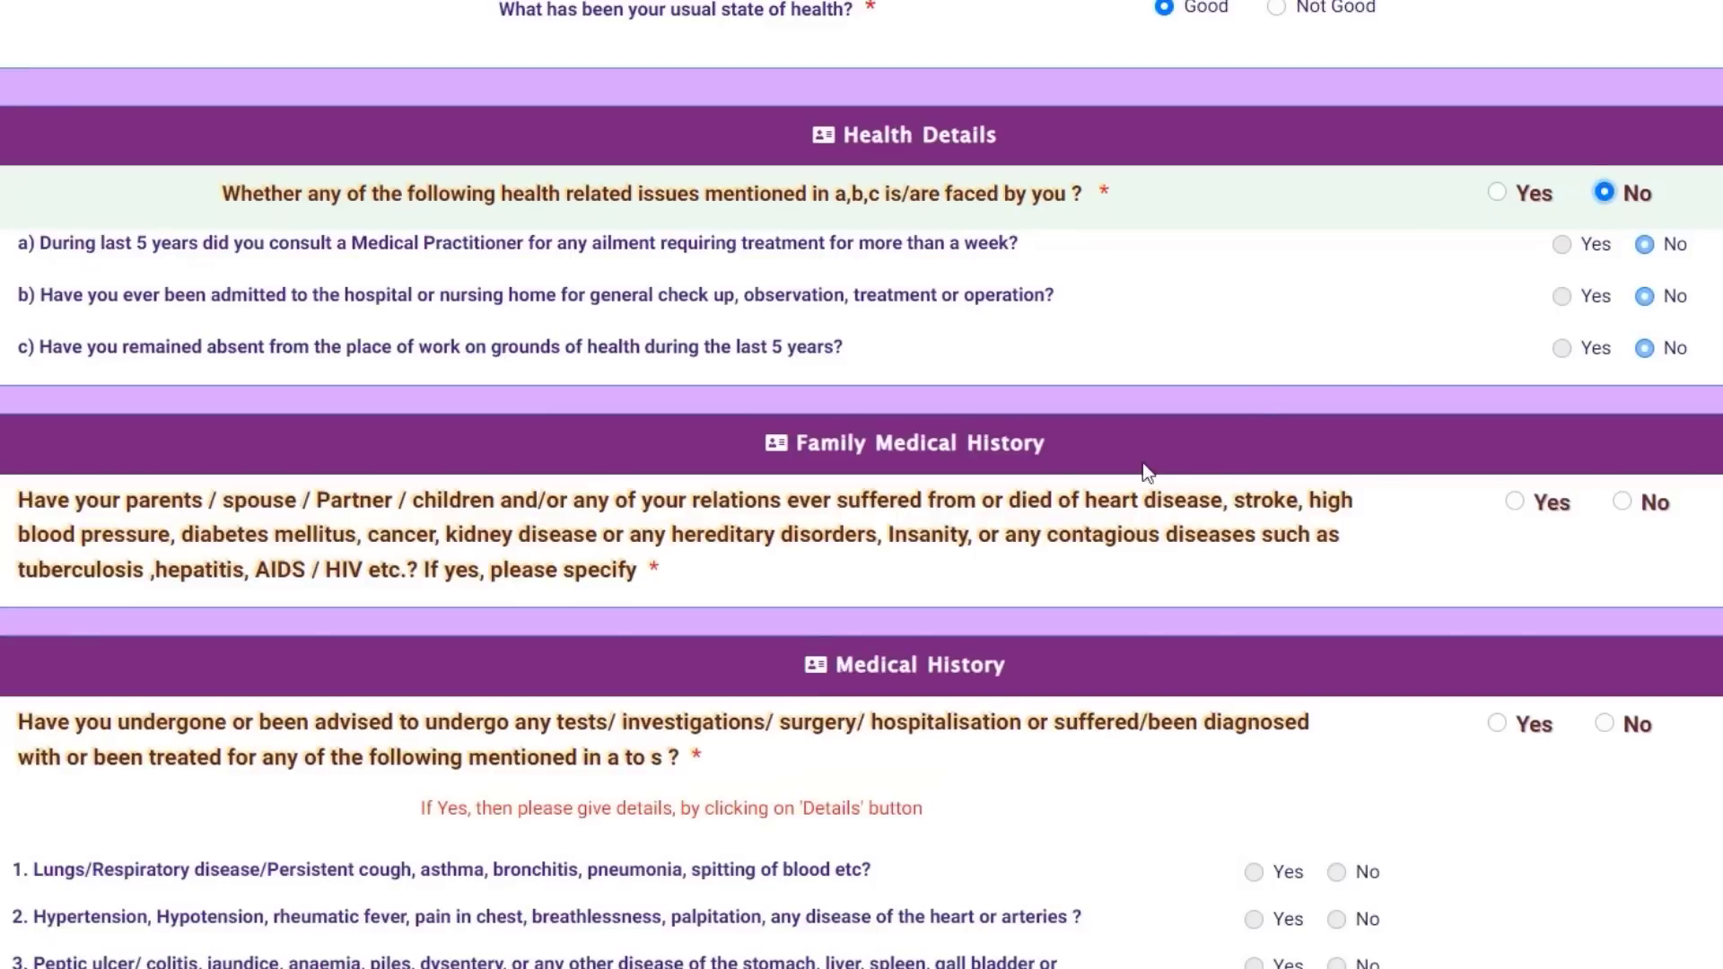
{"action": "left_click_drag", "start_coordinate": [797, 445], "coordinate": [1041, 446]}
{"action": "left_click", "coordinate": [1043, 446]}
{"action": "left_click", "coordinate": [1604, 724]}
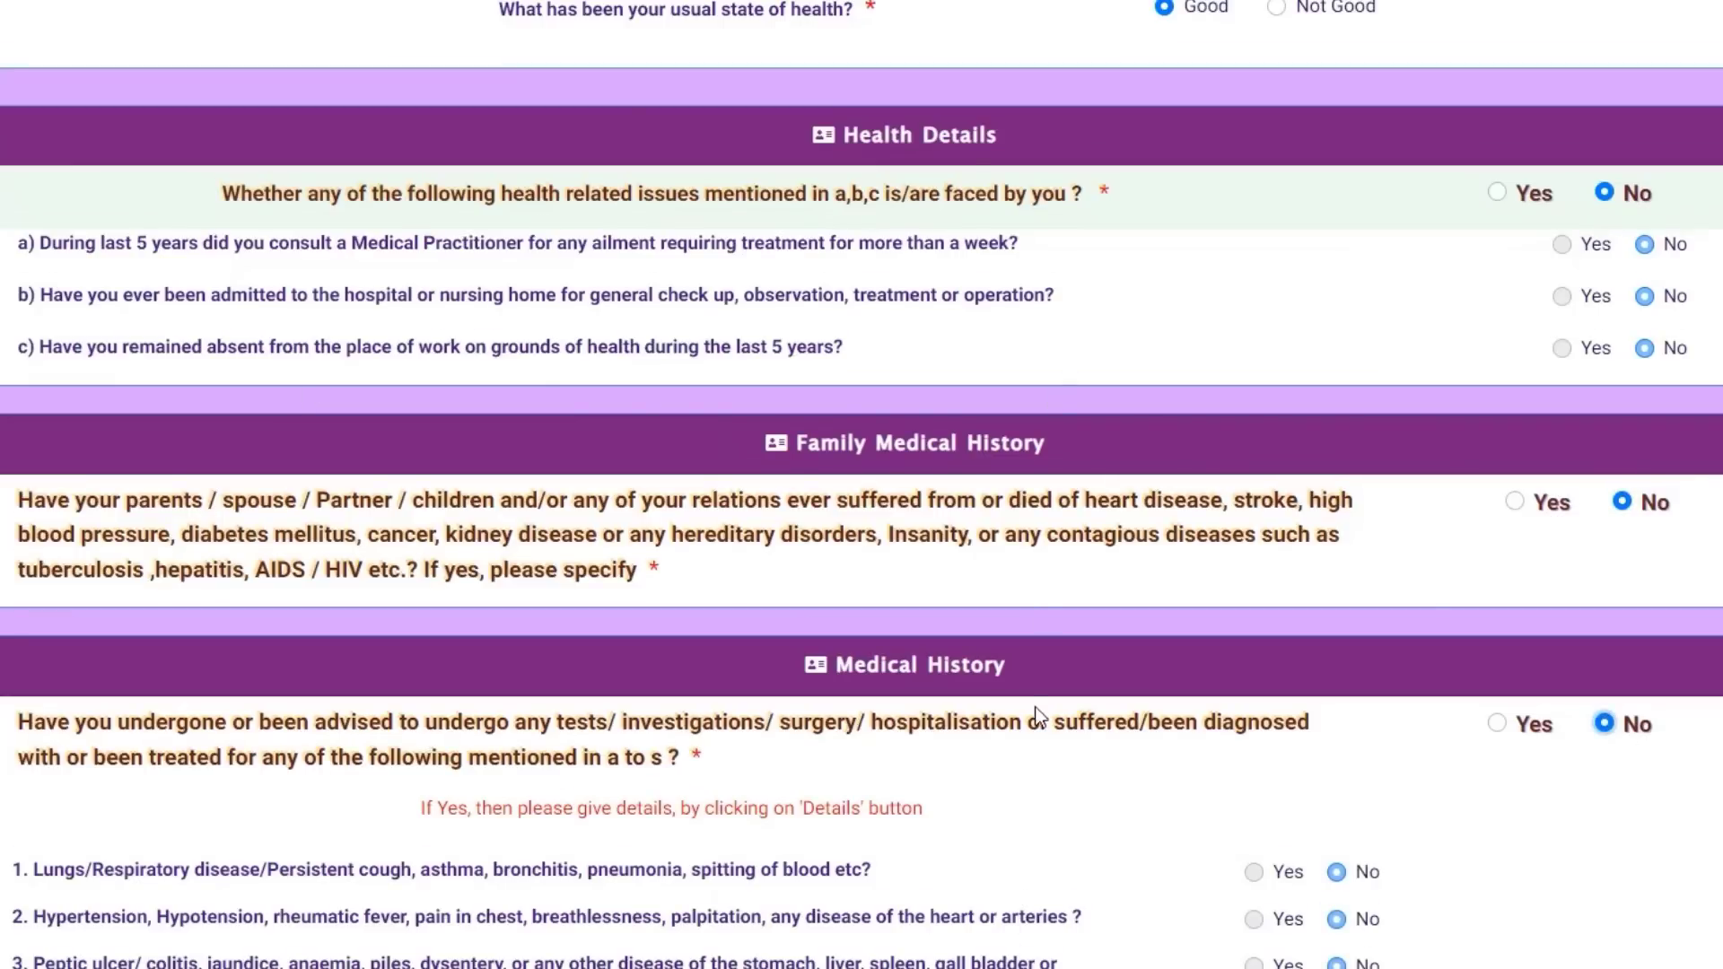
{"action": "scroll", "coordinate": [1036, 716], "scroll_direction": "down", "scroll_amount": 9}
{"action": "scroll", "coordinate": [1094, 648], "scroll_direction": "up", "scroll_amount": 9}
{"action": "scroll", "coordinate": [1091, 638], "scroll_direction": "down", "scroll_amount": 7}
{"action": "scroll", "coordinate": [1093, 639], "scroll_direction": "down", "scroll_amount": 1}
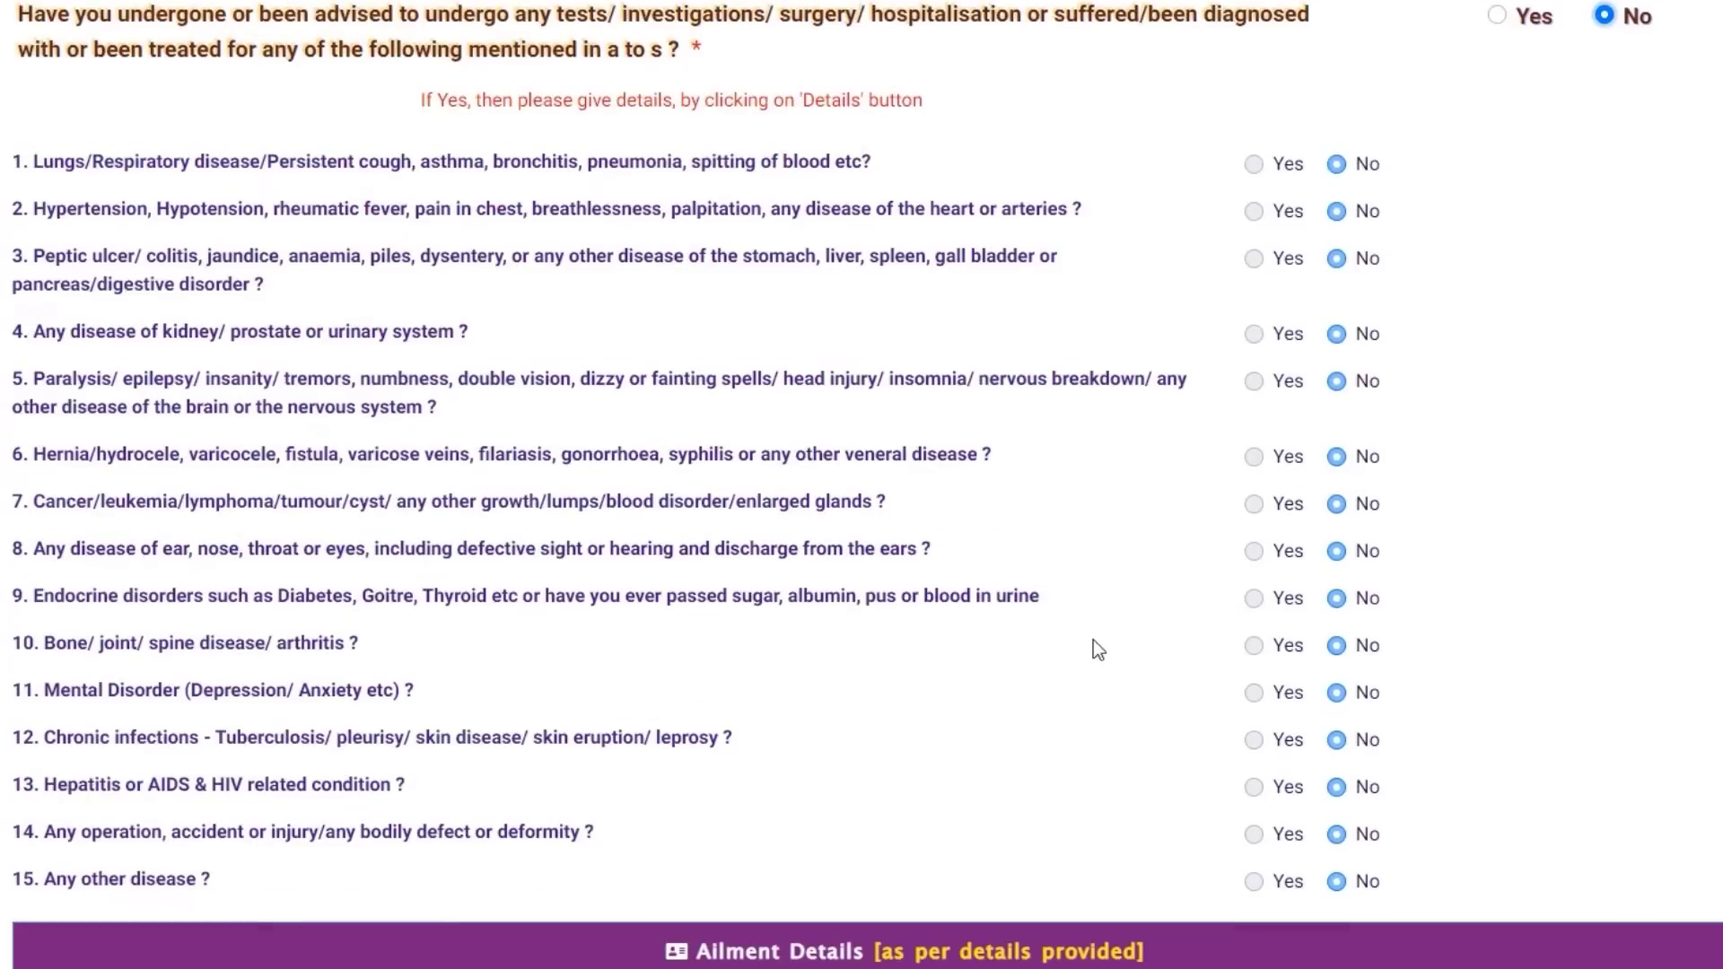
{"action": "scroll", "coordinate": [1092, 638], "scroll_direction": "up", "scroll_amount": 7}
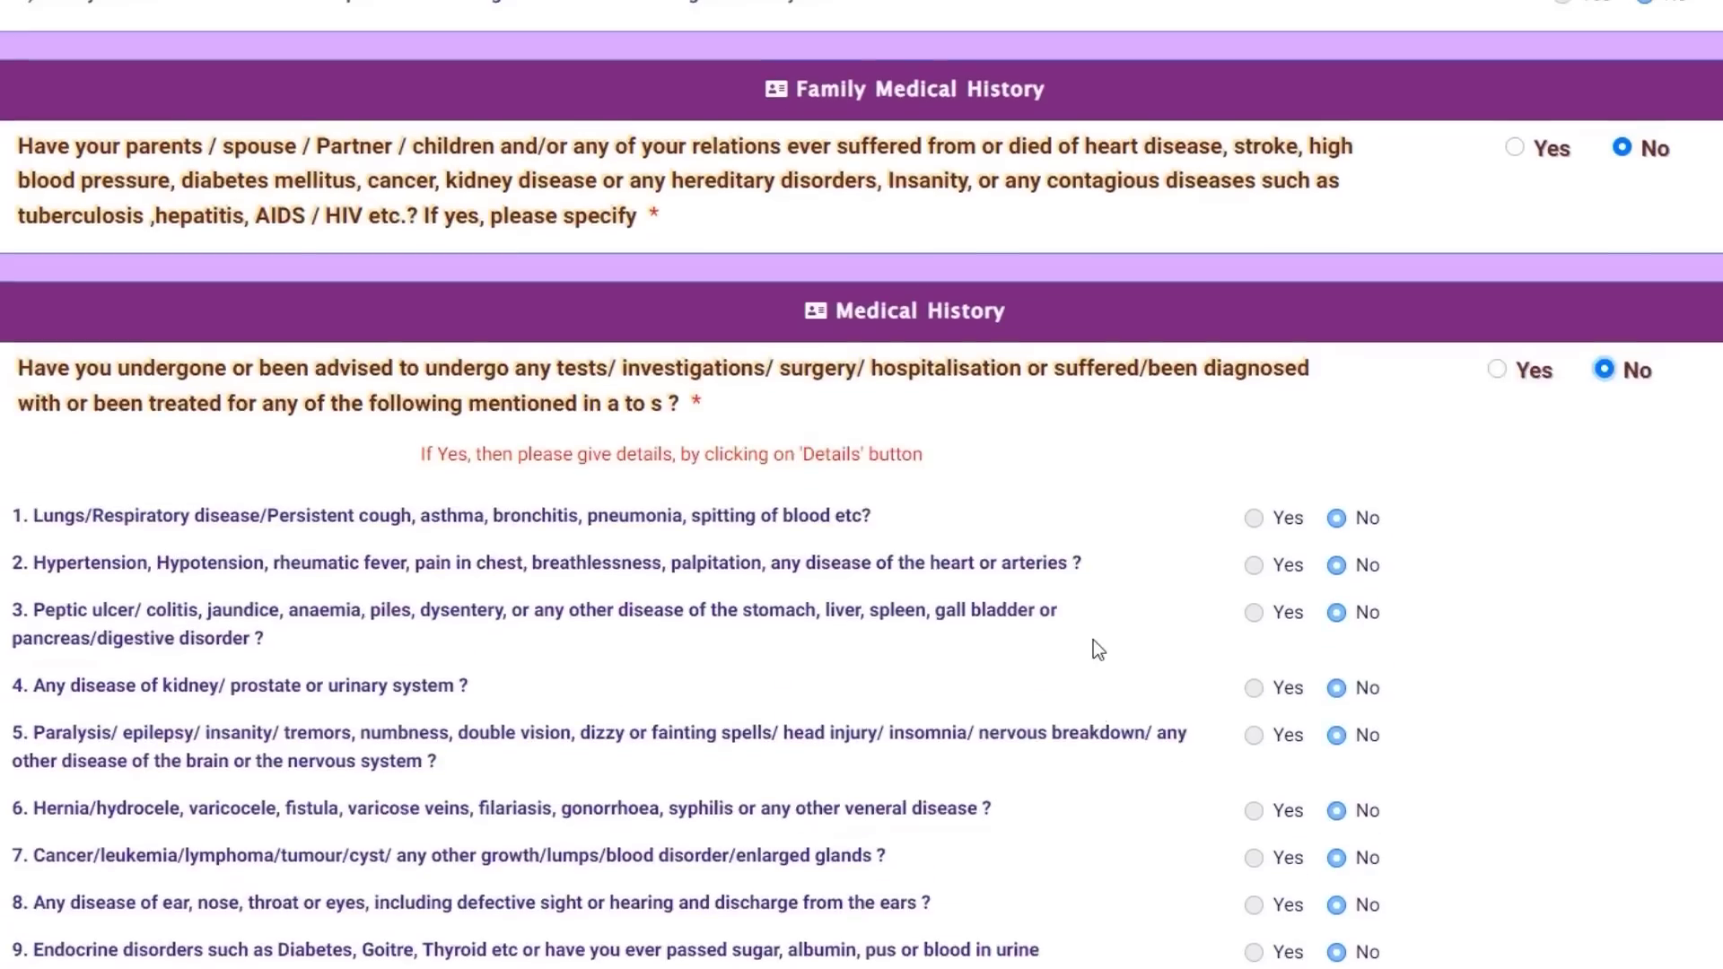
{"action": "scroll", "coordinate": [1603, 613], "scroll_direction": "down", "scroll_amount": 3}
{"action": "scroll", "coordinate": [708, 588], "scroll_direction": "down", "scroll_amount": 6}
{"action": "scroll", "coordinate": [714, 598], "scroll_direction": "up", "scroll_amount": 5}
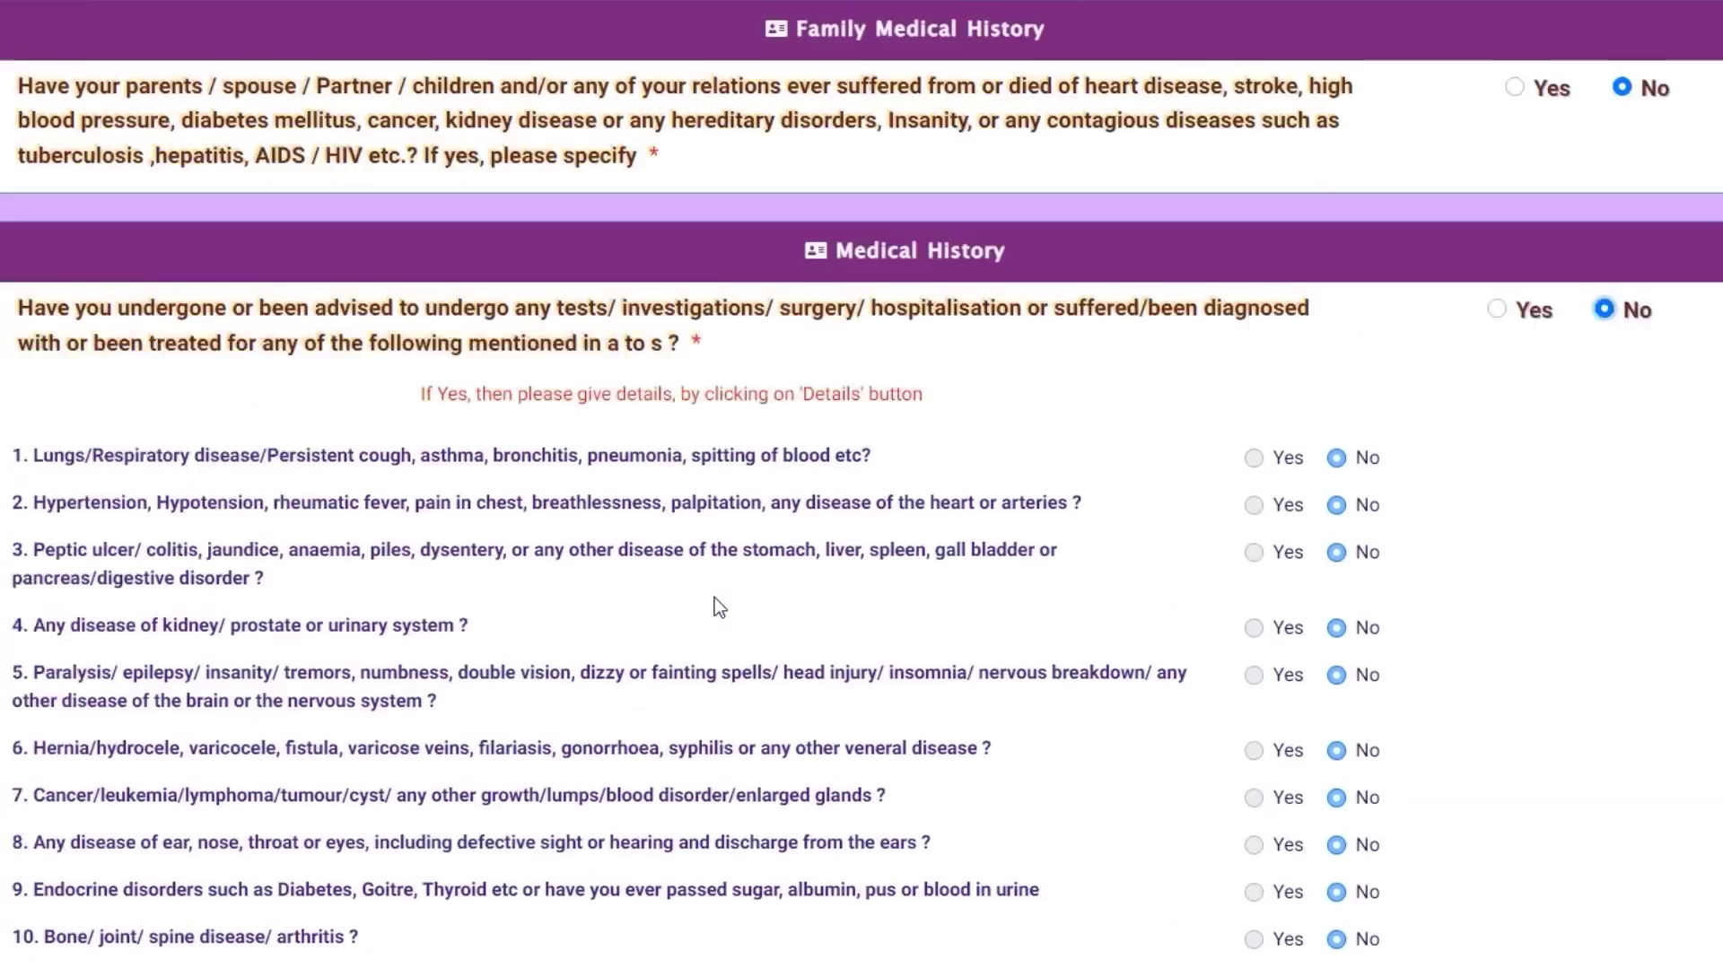
{"action": "scroll", "coordinate": [1441, 597], "scroll_direction": "down", "scroll_amount": 2}
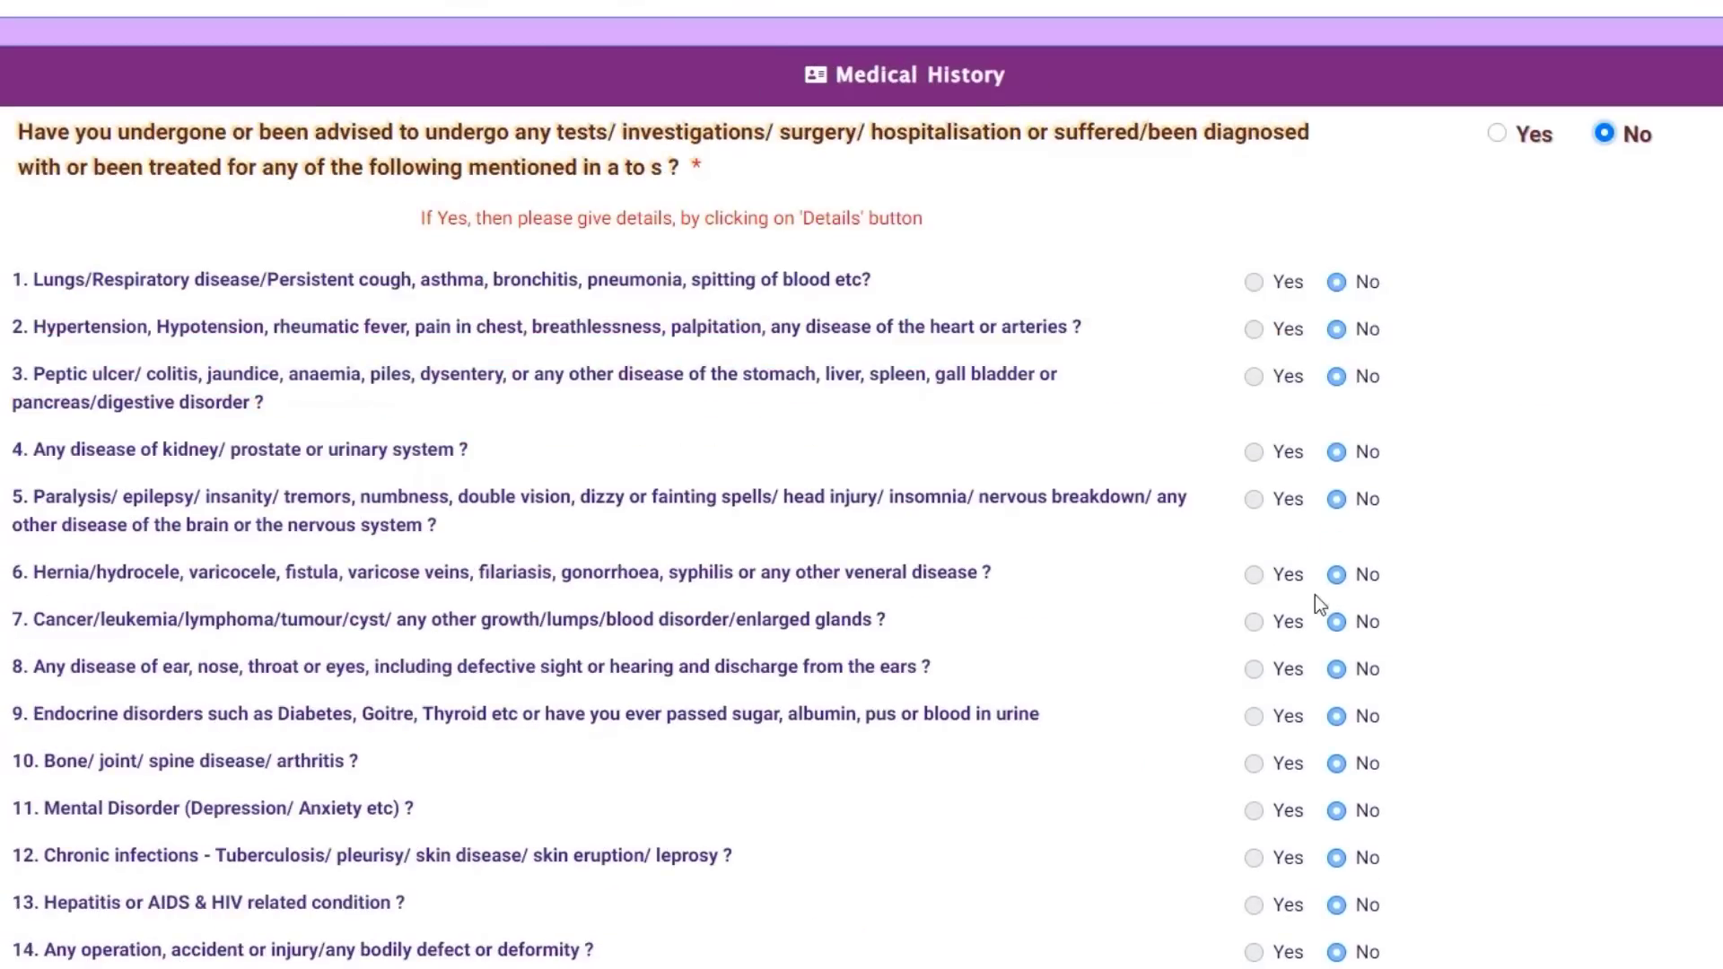
{"action": "scroll", "coordinate": [1530, 264], "scroll_direction": "up", "scroll_amount": 2}
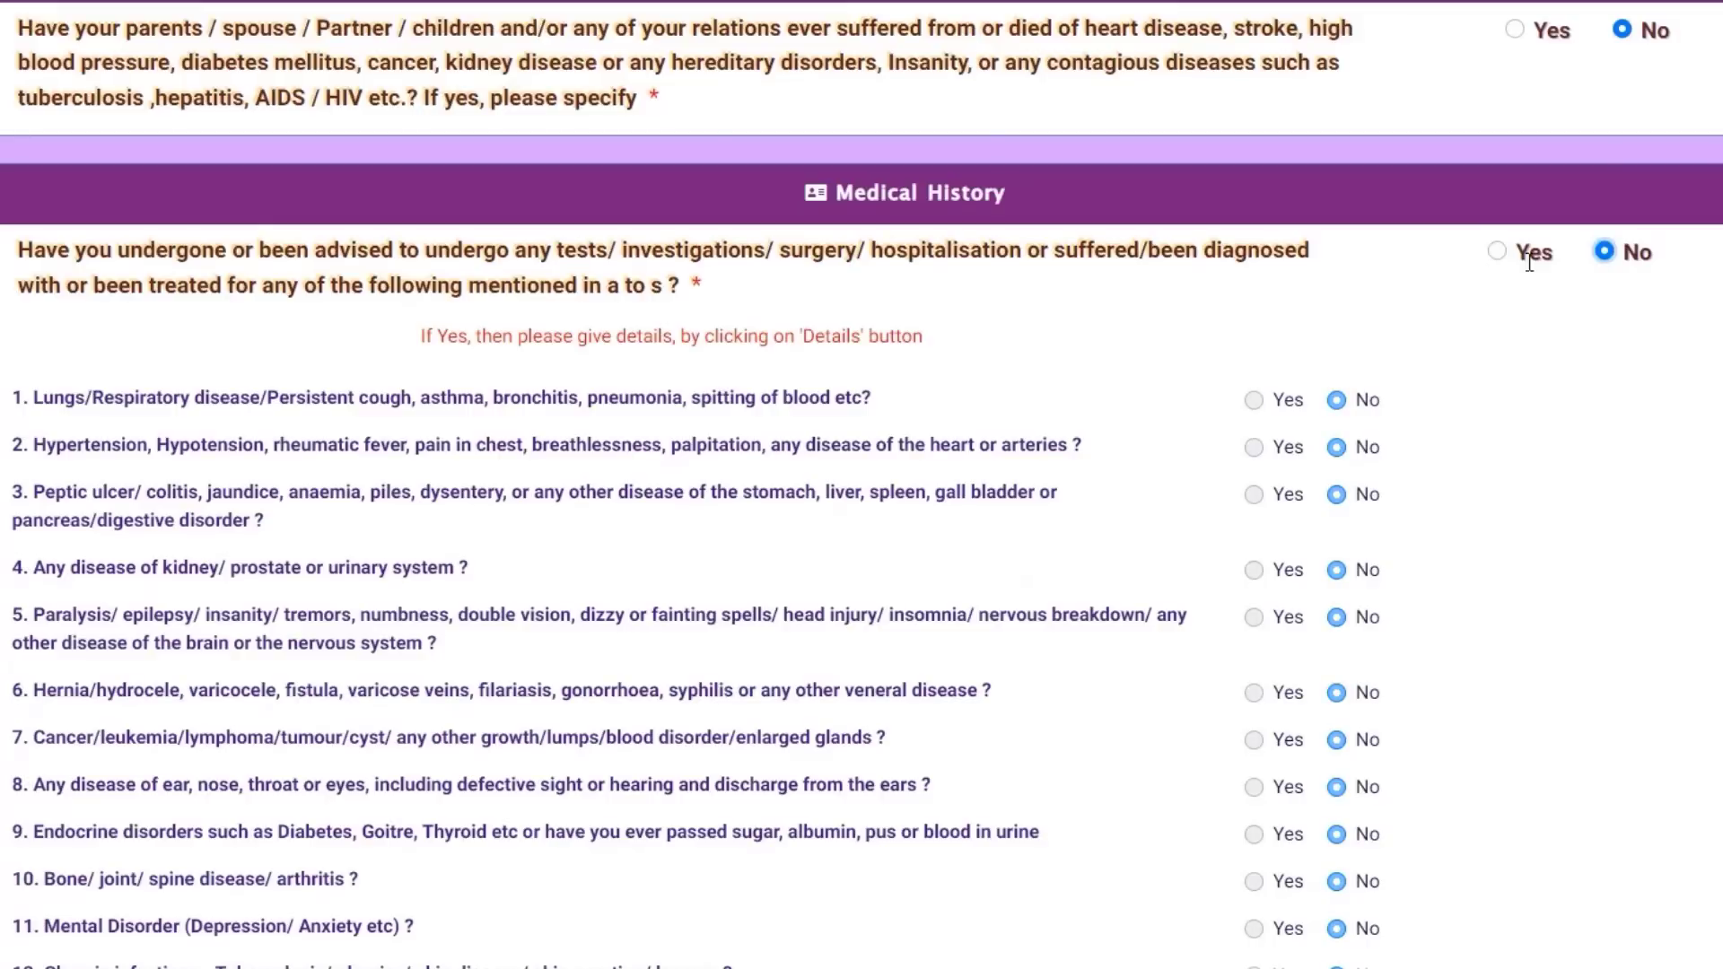
Reset the overall medical history answer back to No and save the medical section.
{"action": "left_click", "coordinate": [1496, 252]}
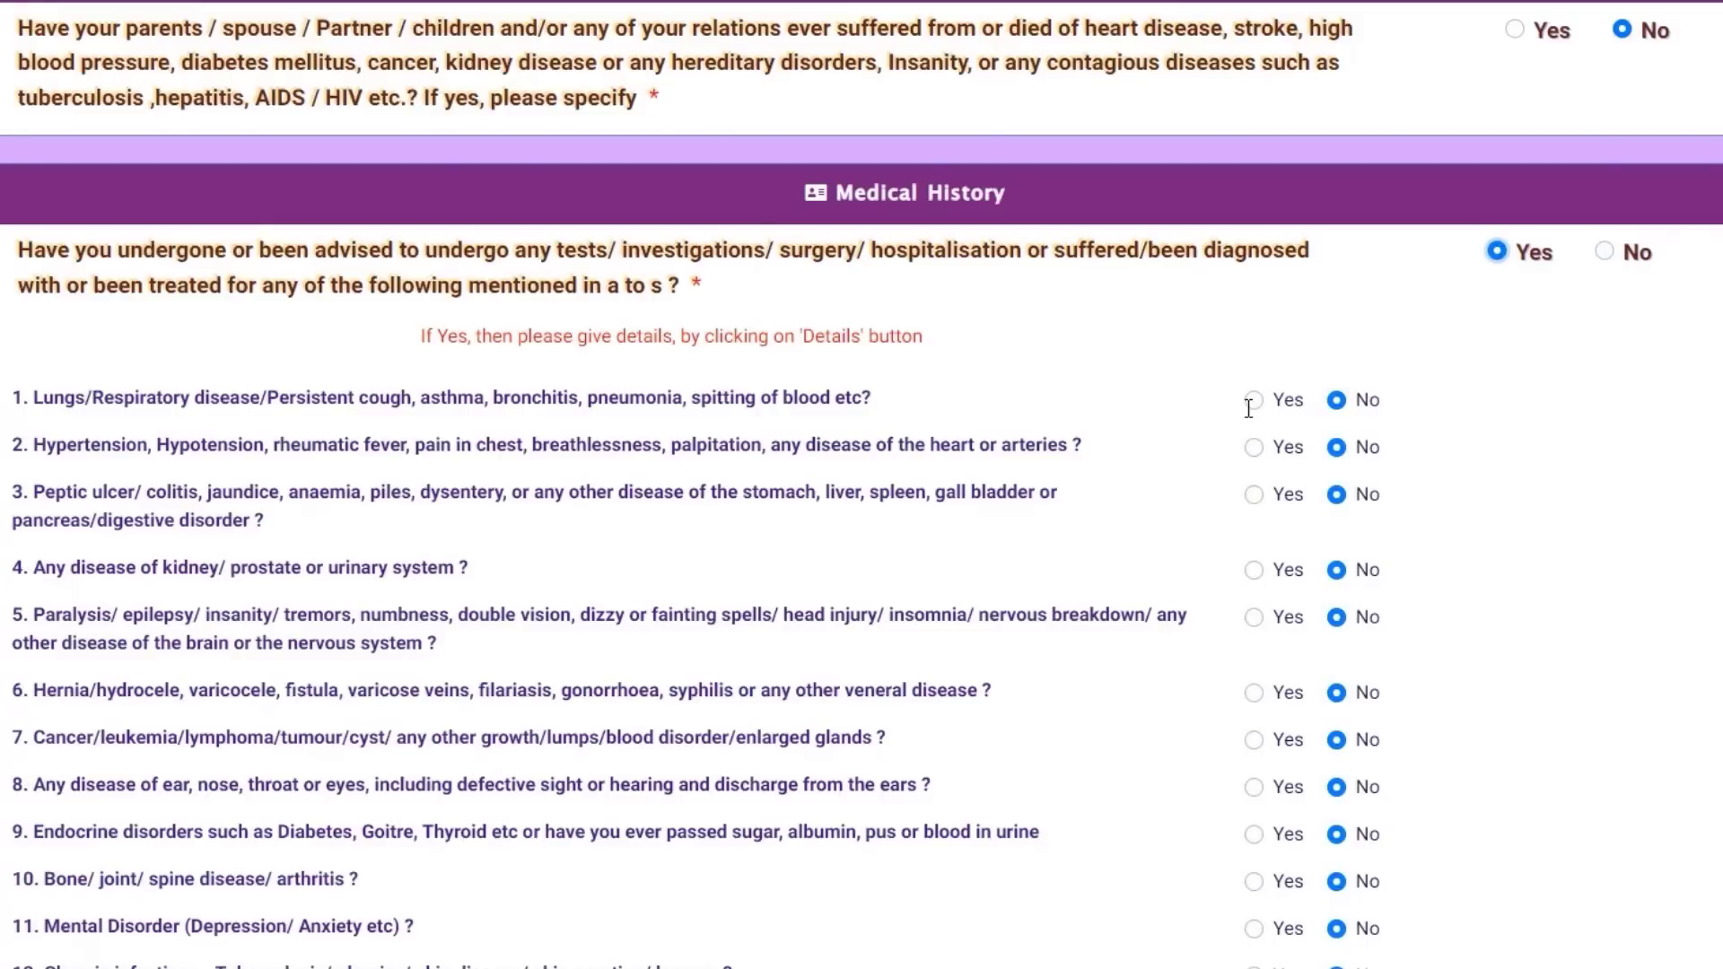
{"action": "left_click", "coordinate": [1254, 402]}
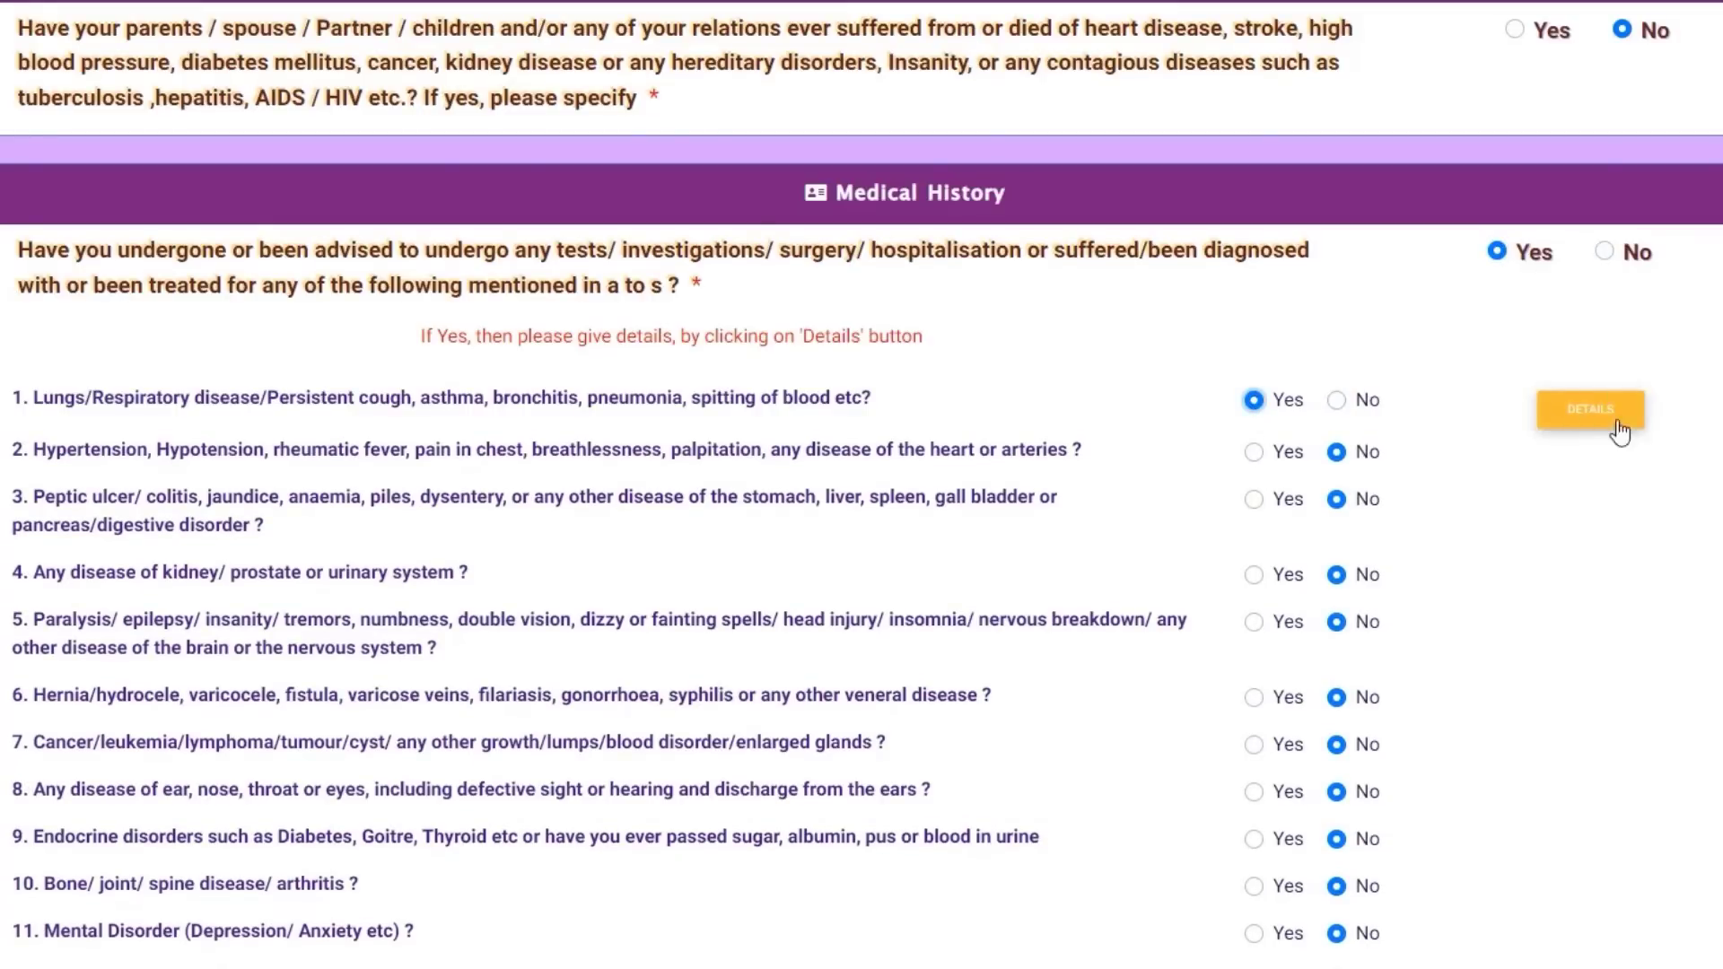
{"action": "left_click", "coordinate": [1606, 252]}
{"action": "scroll", "coordinate": [1624, 401], "scroll_direction": "down", "scroll_amount": 4}
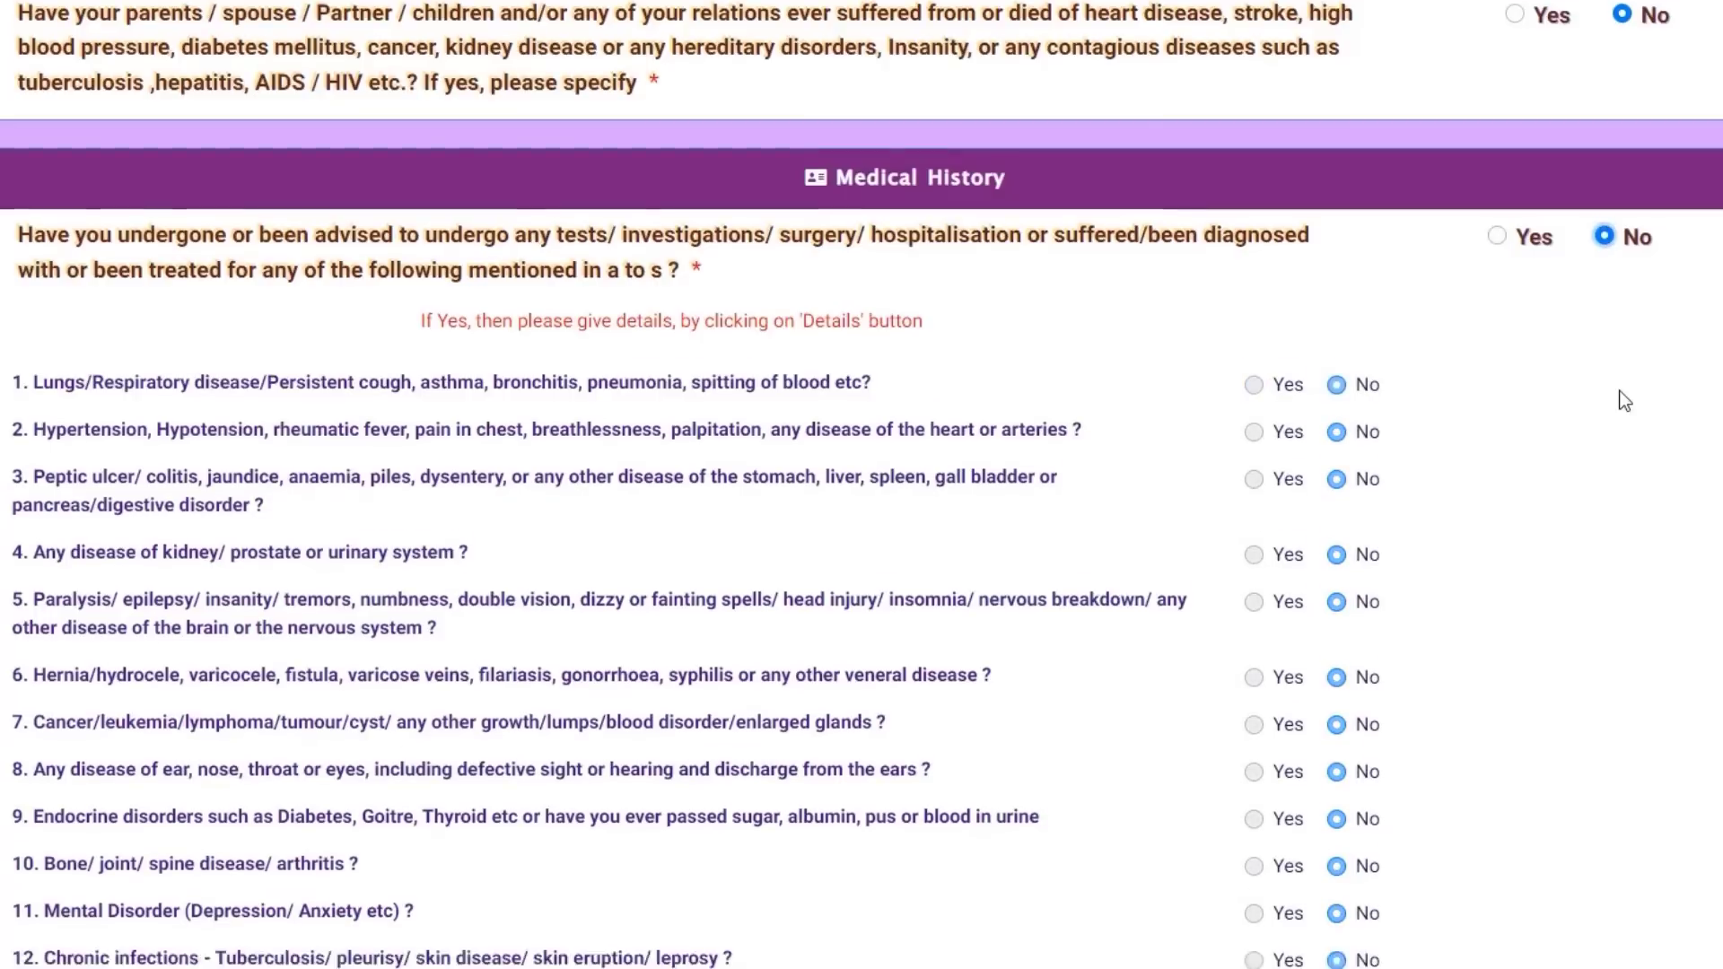
{"action": "scroll", "coordinate": [1624, 402], "scroll_direction": "down", "scroll_amount": 3}
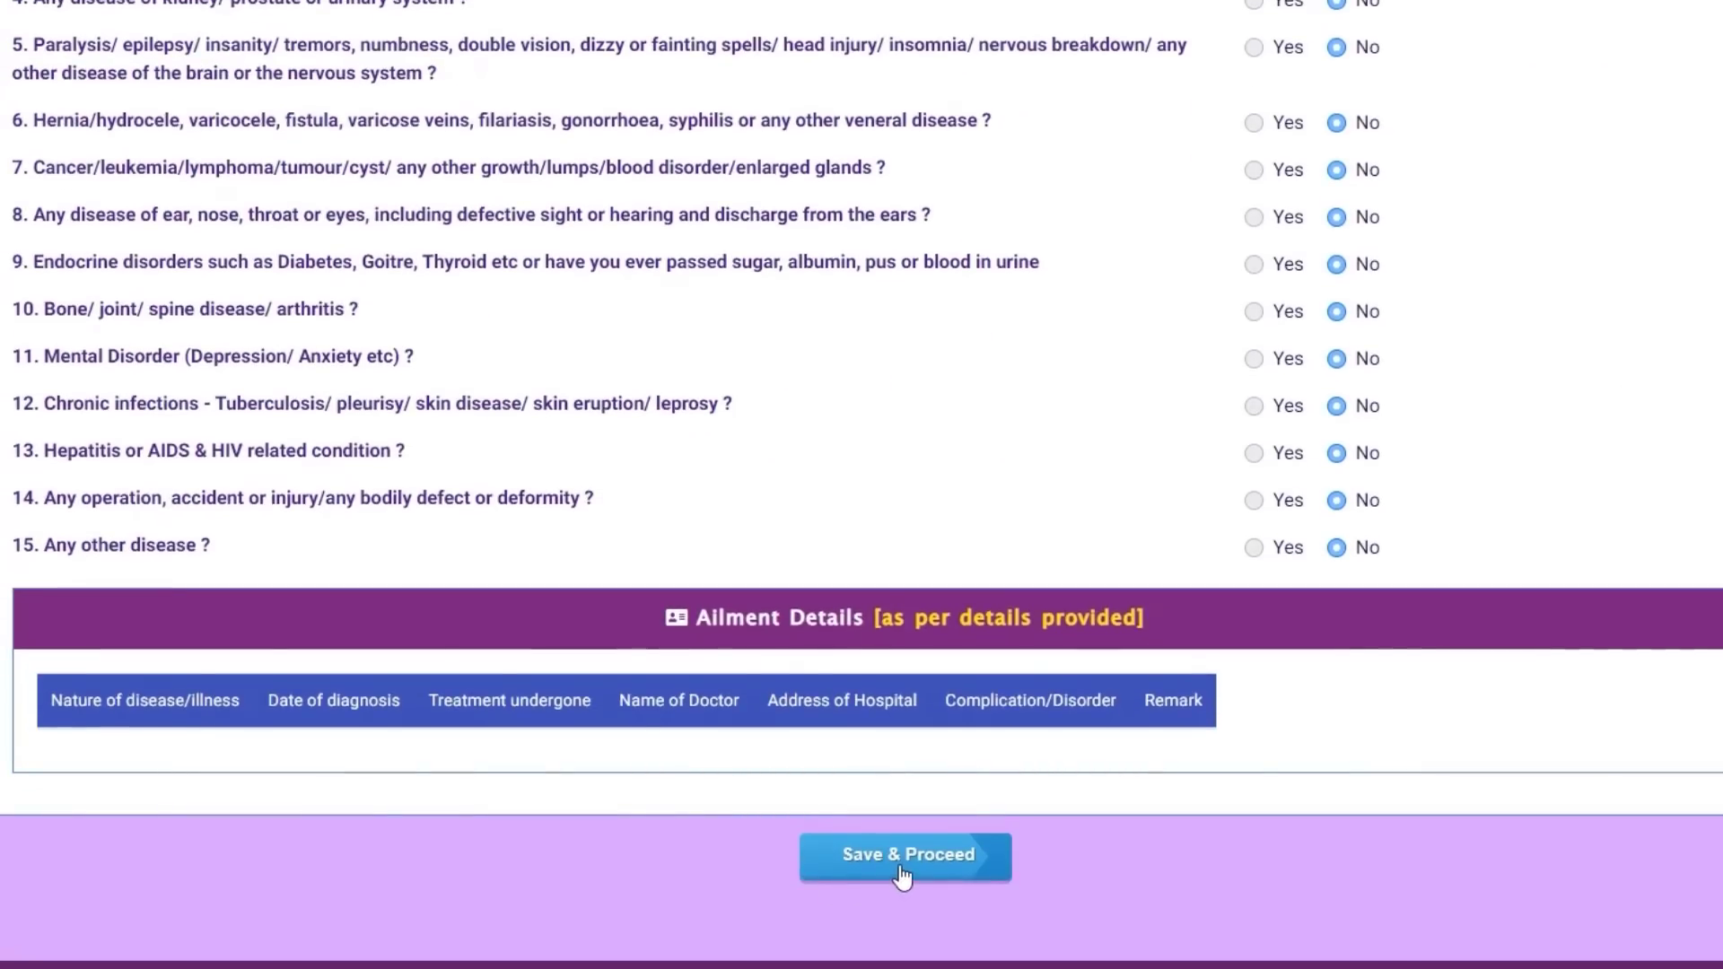
{"action": "left_click", "coordinate": [900, 880]}
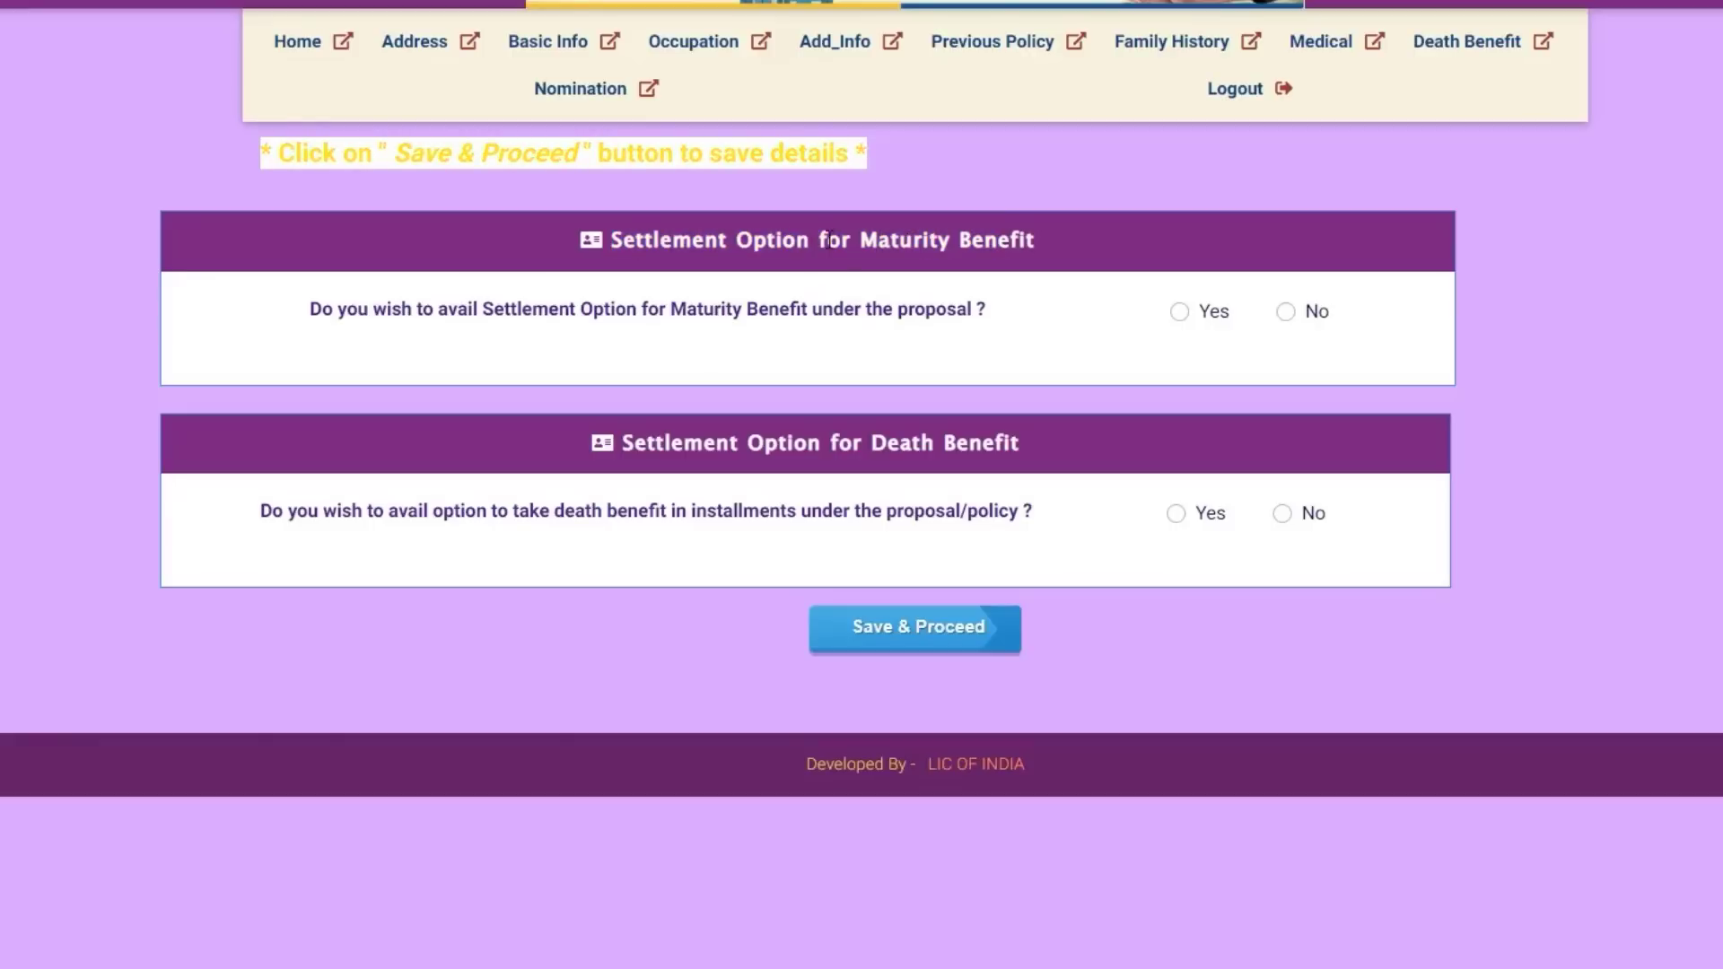
Answer No to the maturity benefit and death benefit instalment settlement options, then save.
{"action": "left_click_drag", "start_coordinate": [608, 241], "coordinate": [1043, 241]}
{"action": "left_click", "coordinate": [1039, 246]}
{"action": "left_click", "coordinate": [1285, 311]}
{"action": "left_click_drag", "start_coordinate": [873, 444], "coordinate": [1025, 443]}
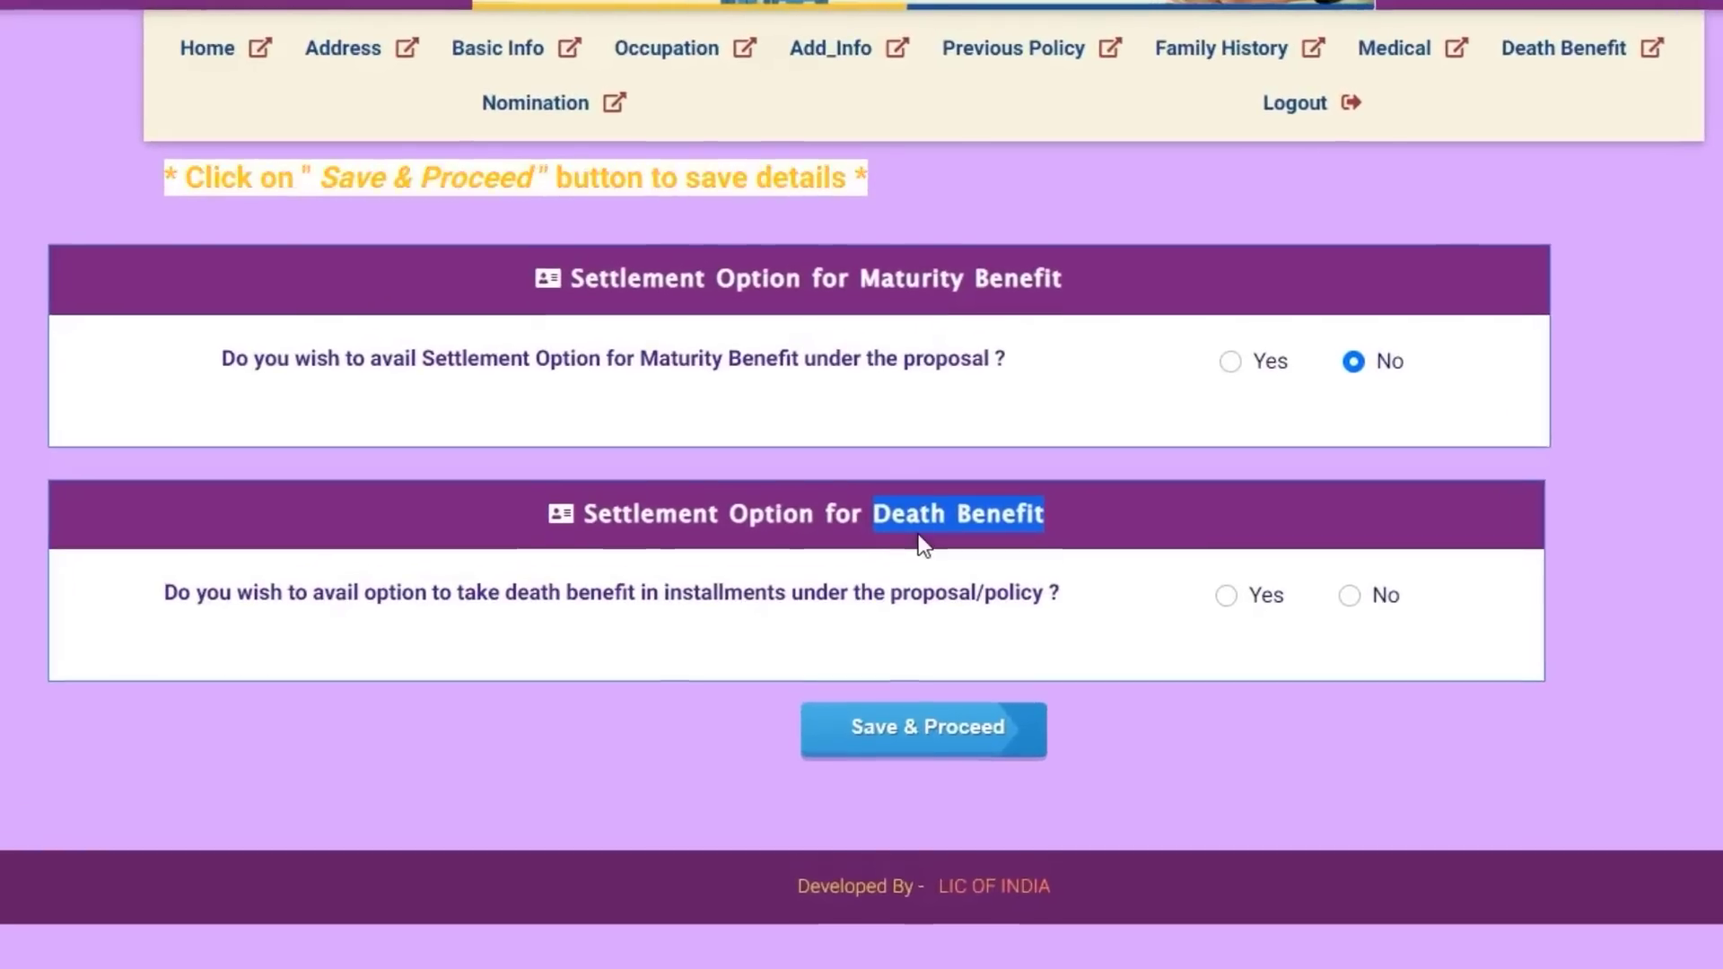
{"action": "left_click", "coordinate": [1348, 595]}
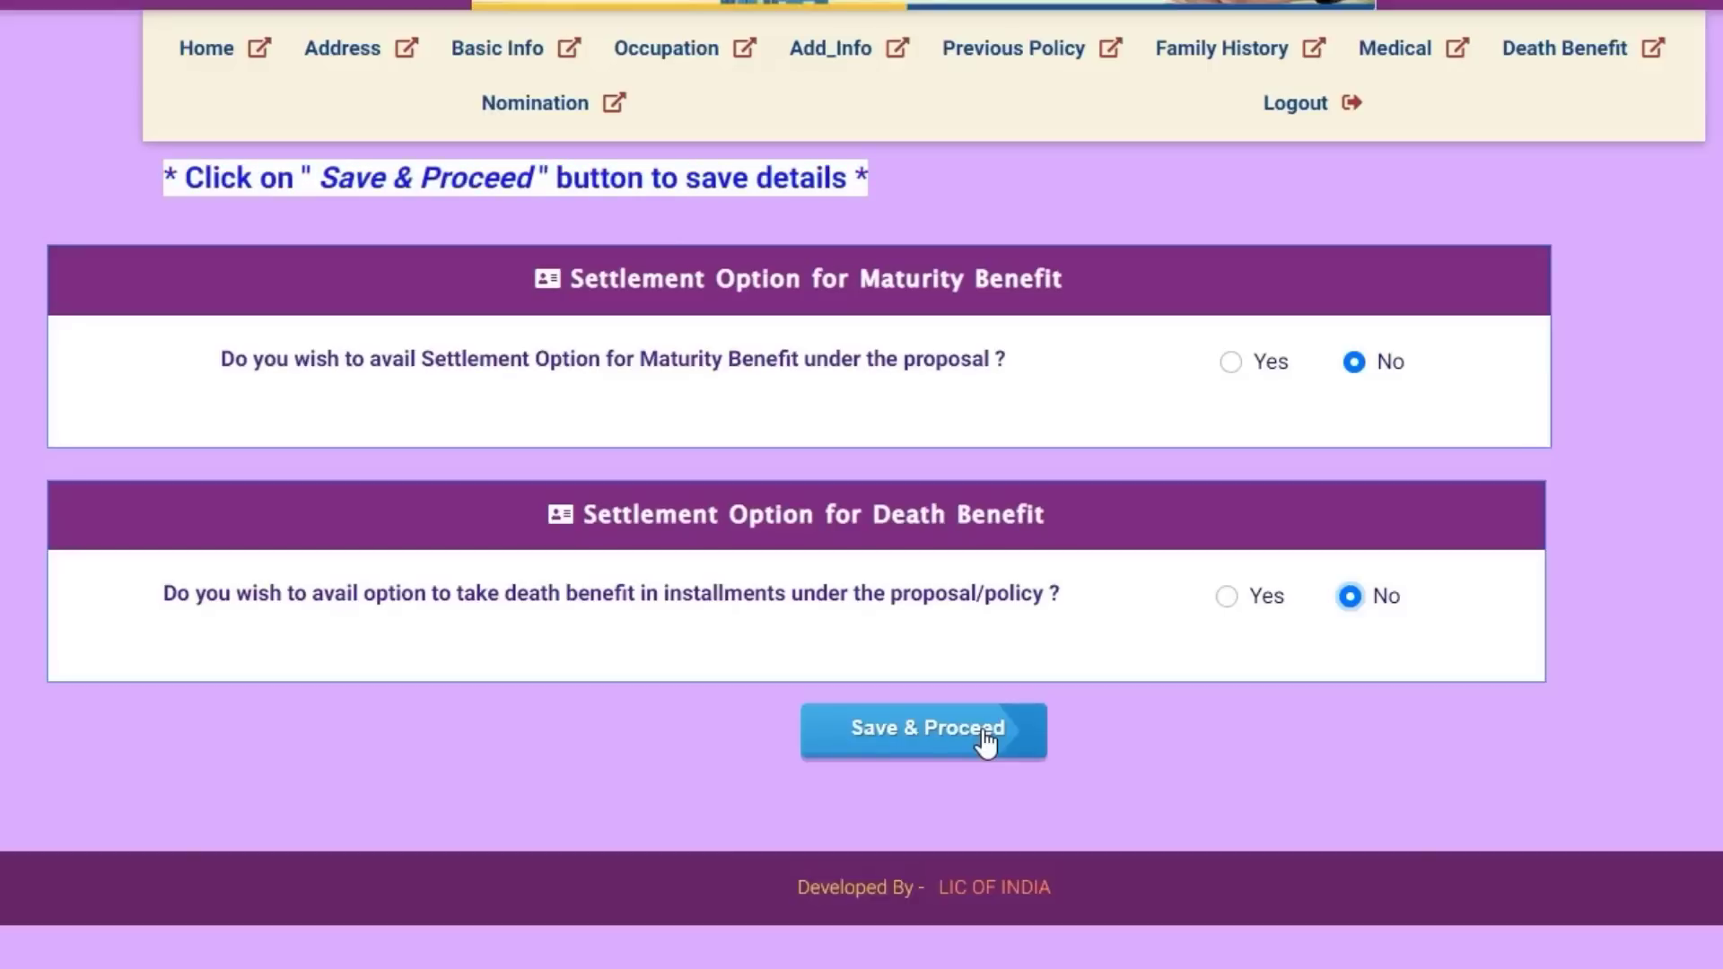
{"action": "left_click", "coordinate": [987, 740]}
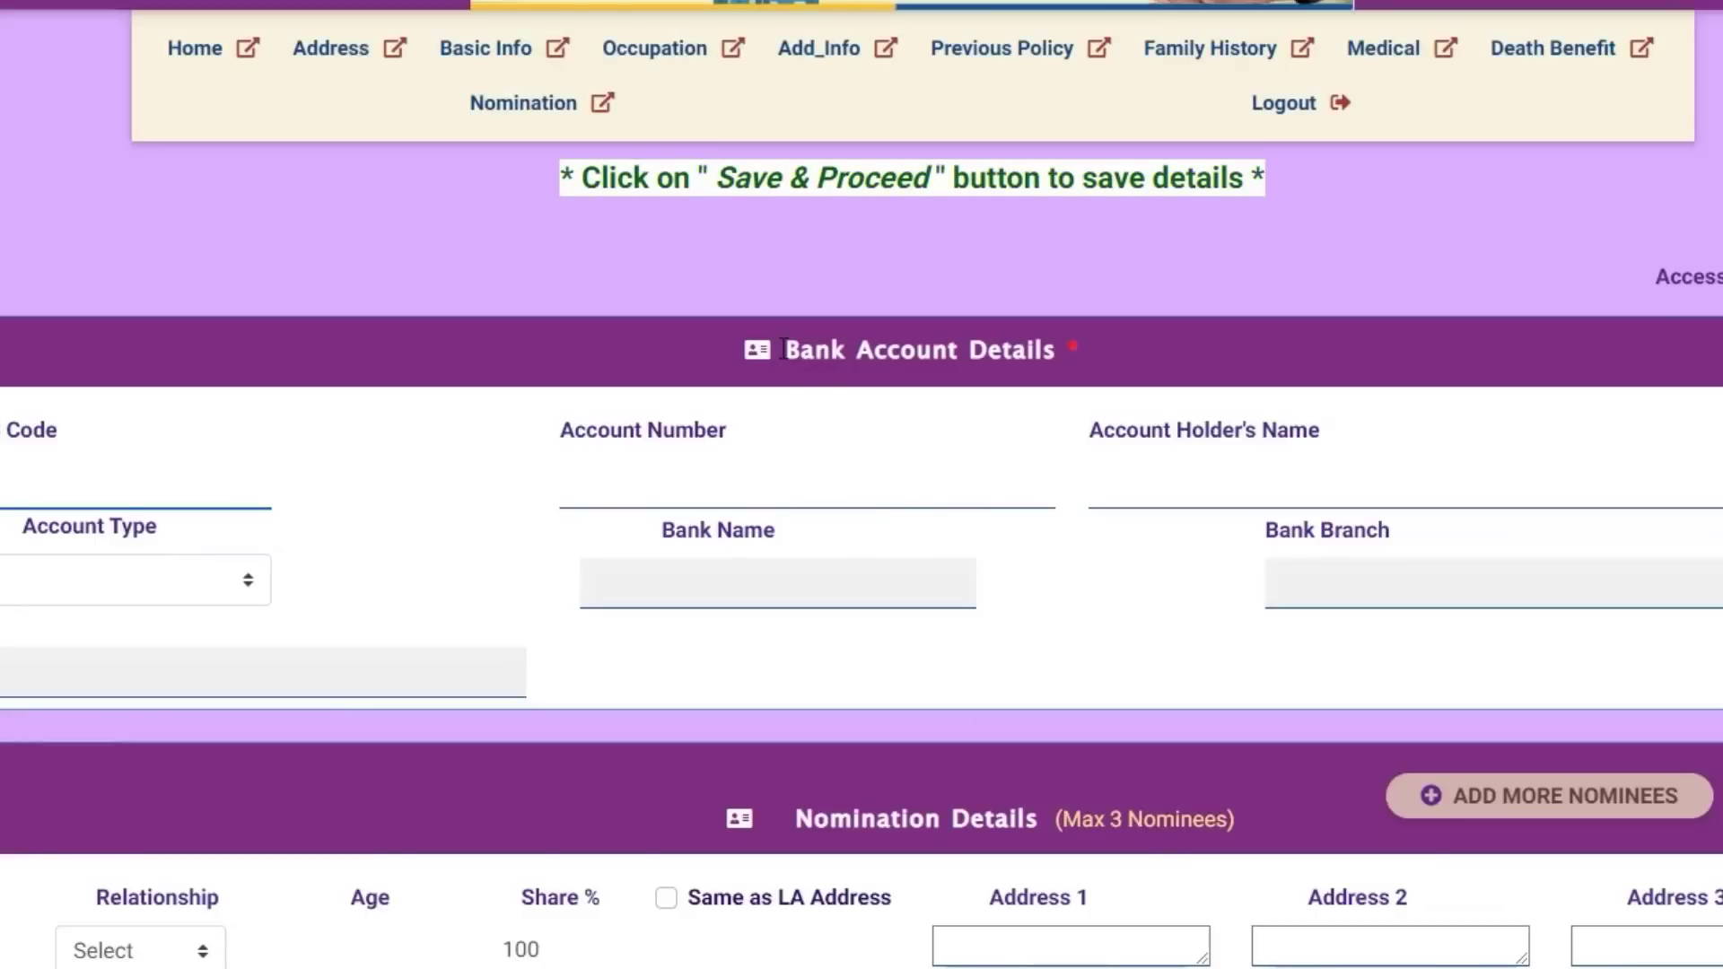
{"action": "left_click_drag", "start_coordinate": [782, 351], "coordinate": [1057, 355]}
{"action": "left_click", "coordinate": [1057, 355]}
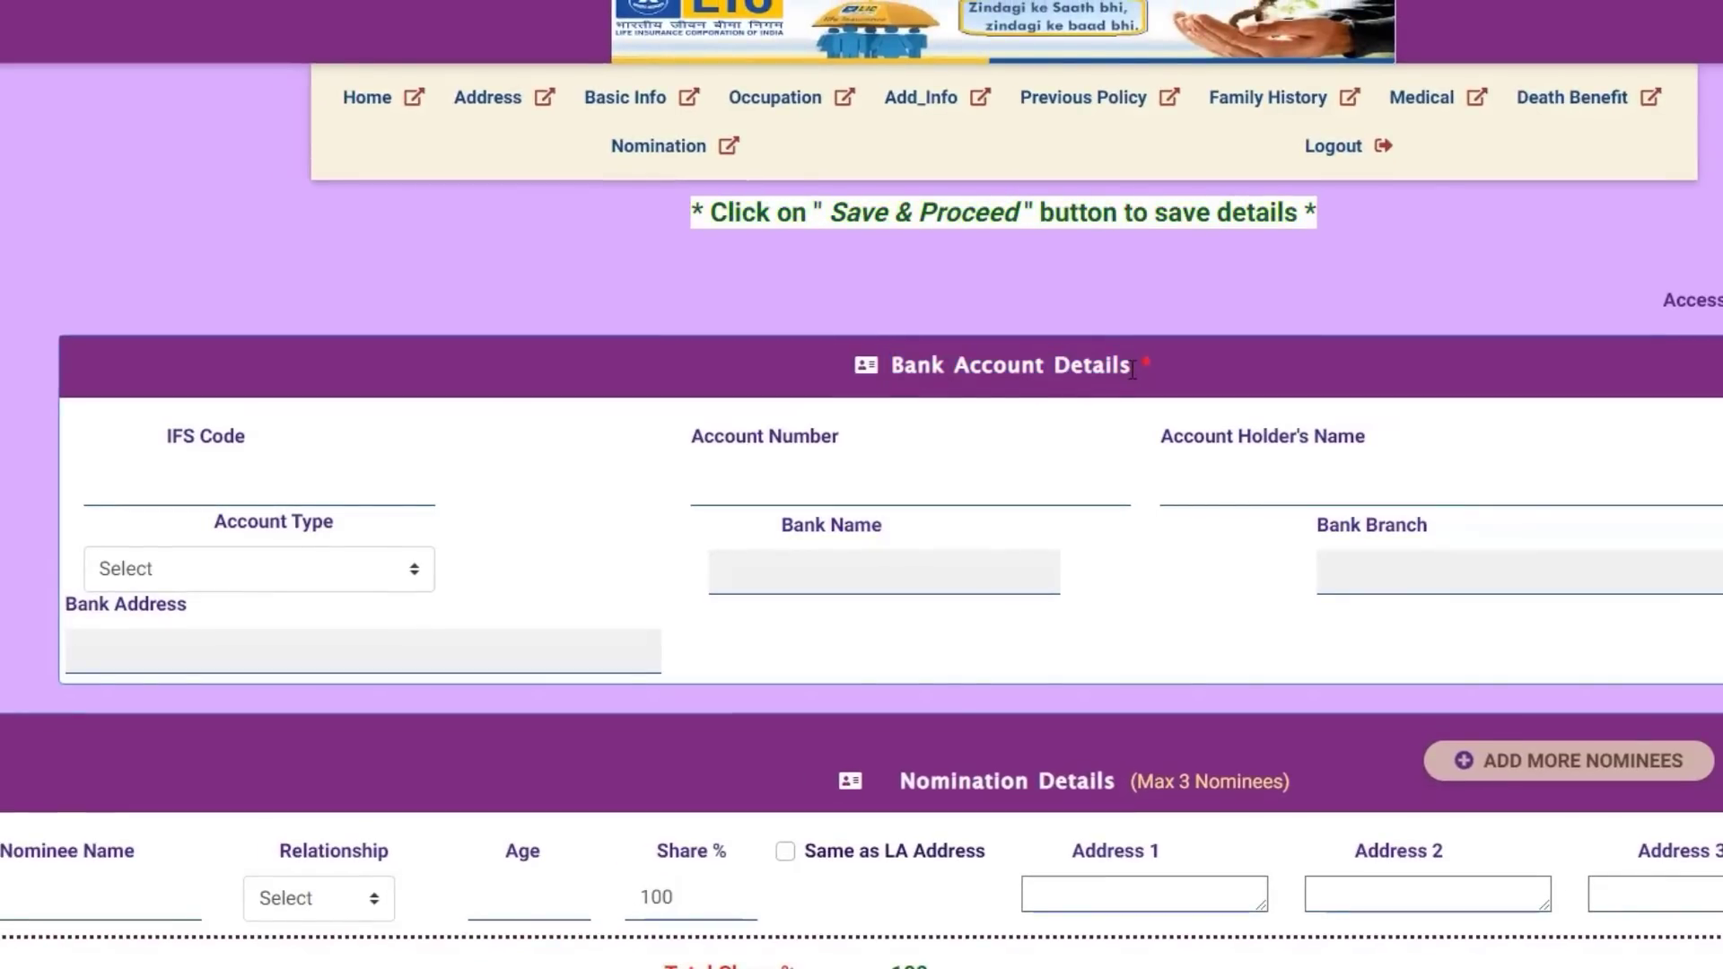
Enter the bank's IFS code and set the account type to Savings.
{"action": "left_click", "coordinate": [232, 493]}
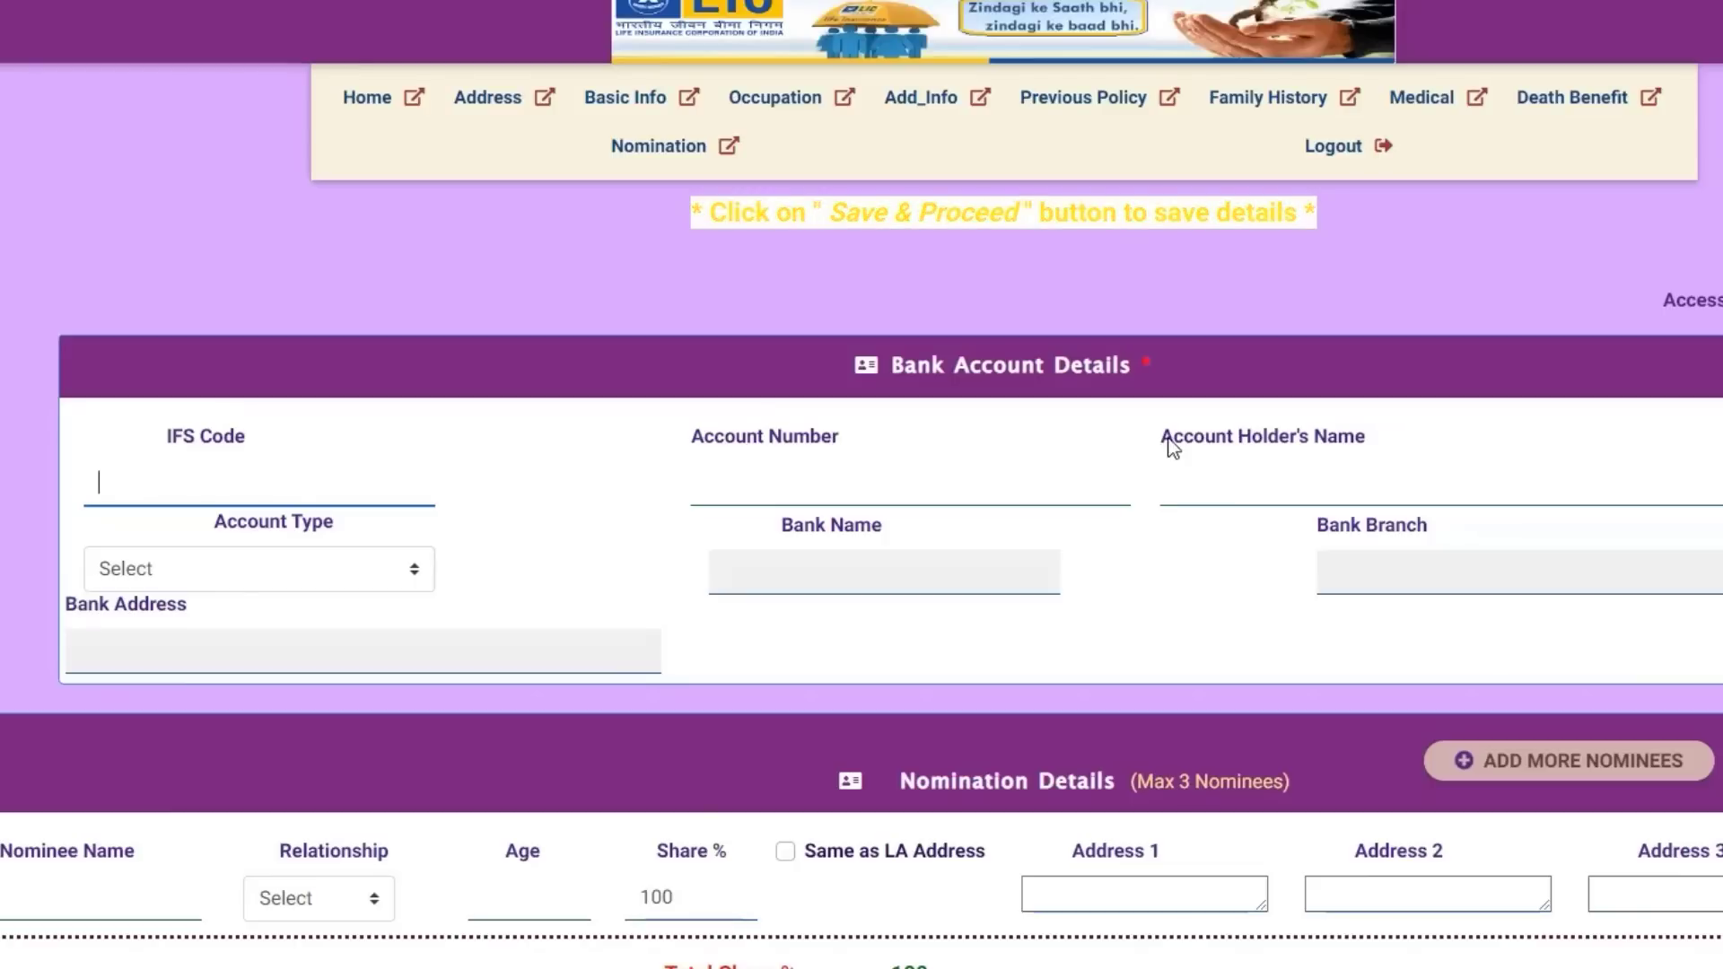
{"action": "left_click", "coordinate": [244, 558]}
{"action": "left_click", "coordinate": [241, 574]}
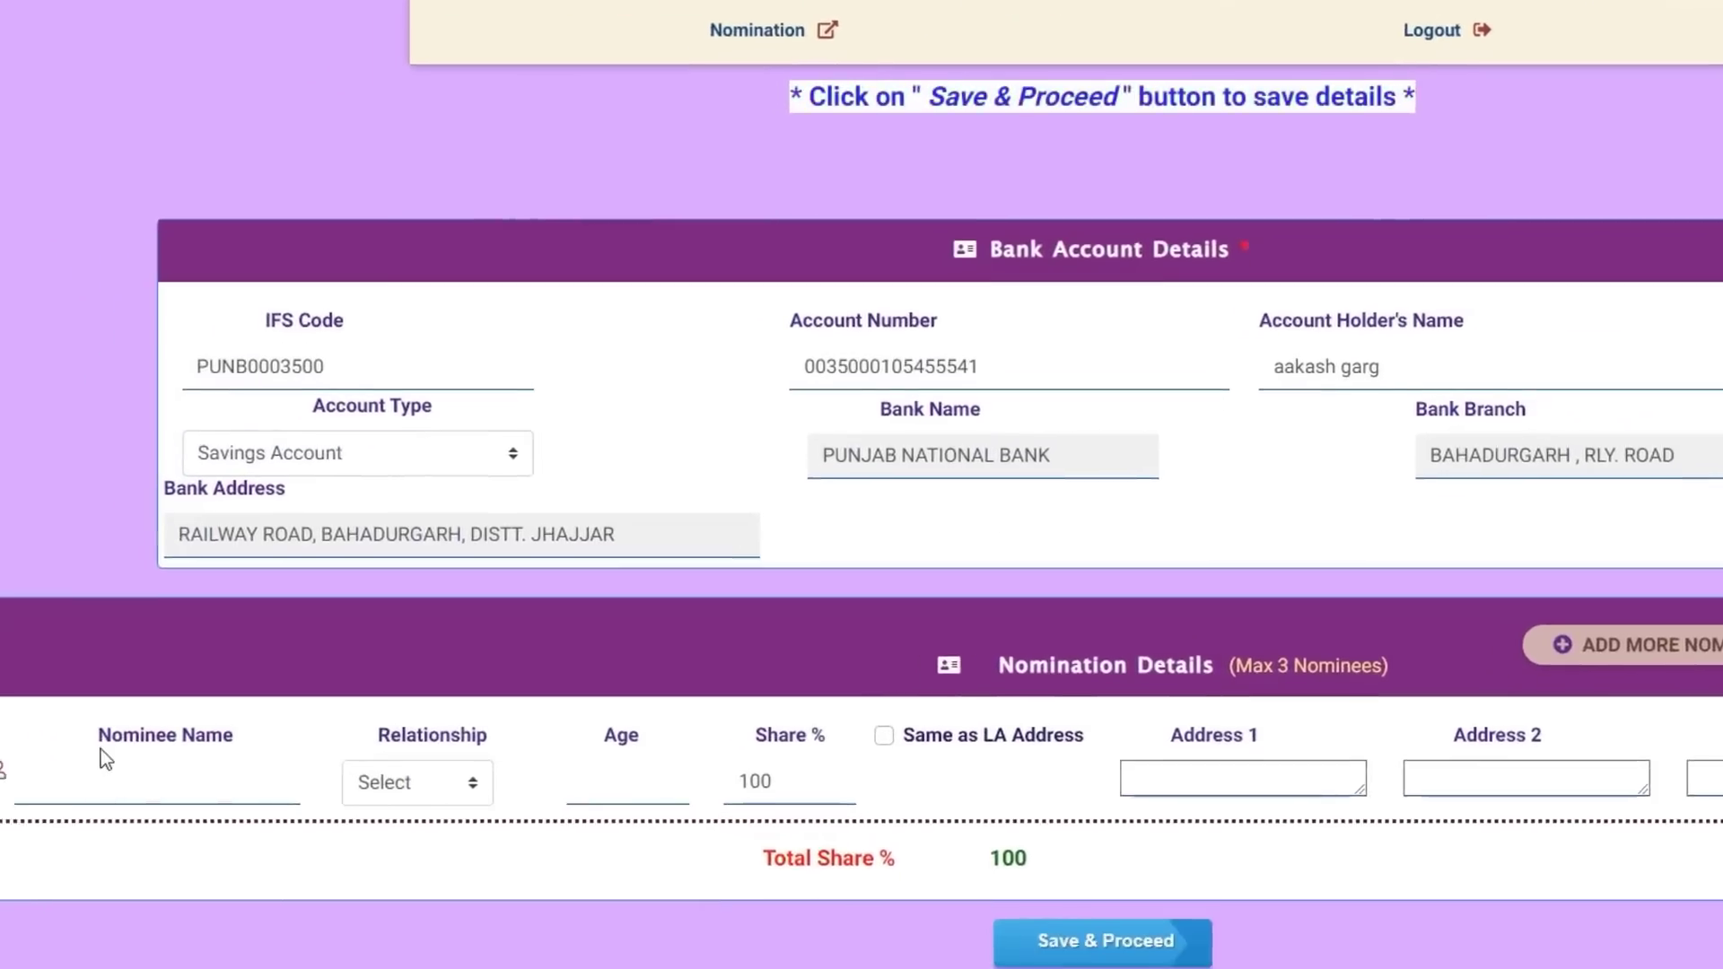
Add the nominee's name with relationship Wife and age 52.
{"action": "left_click_drag", "start_coordinate": [100, 750], "coordinate": [209, 742]}
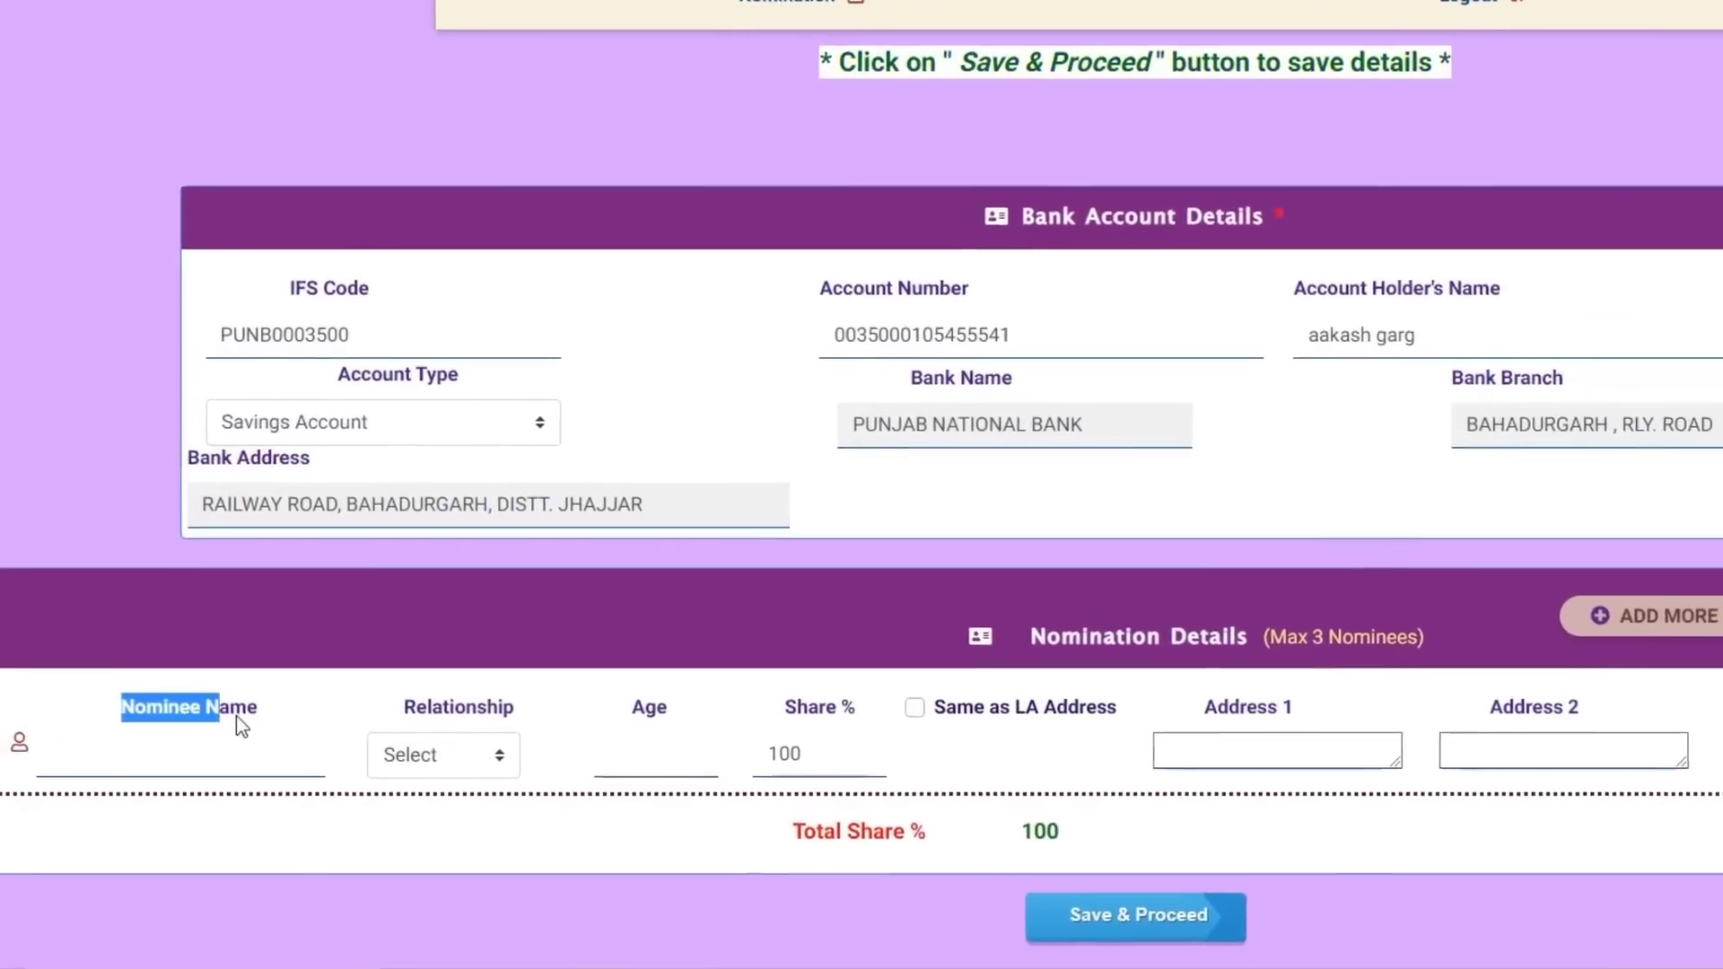
{"action": "left_click", "coordinate": [189, 783]}
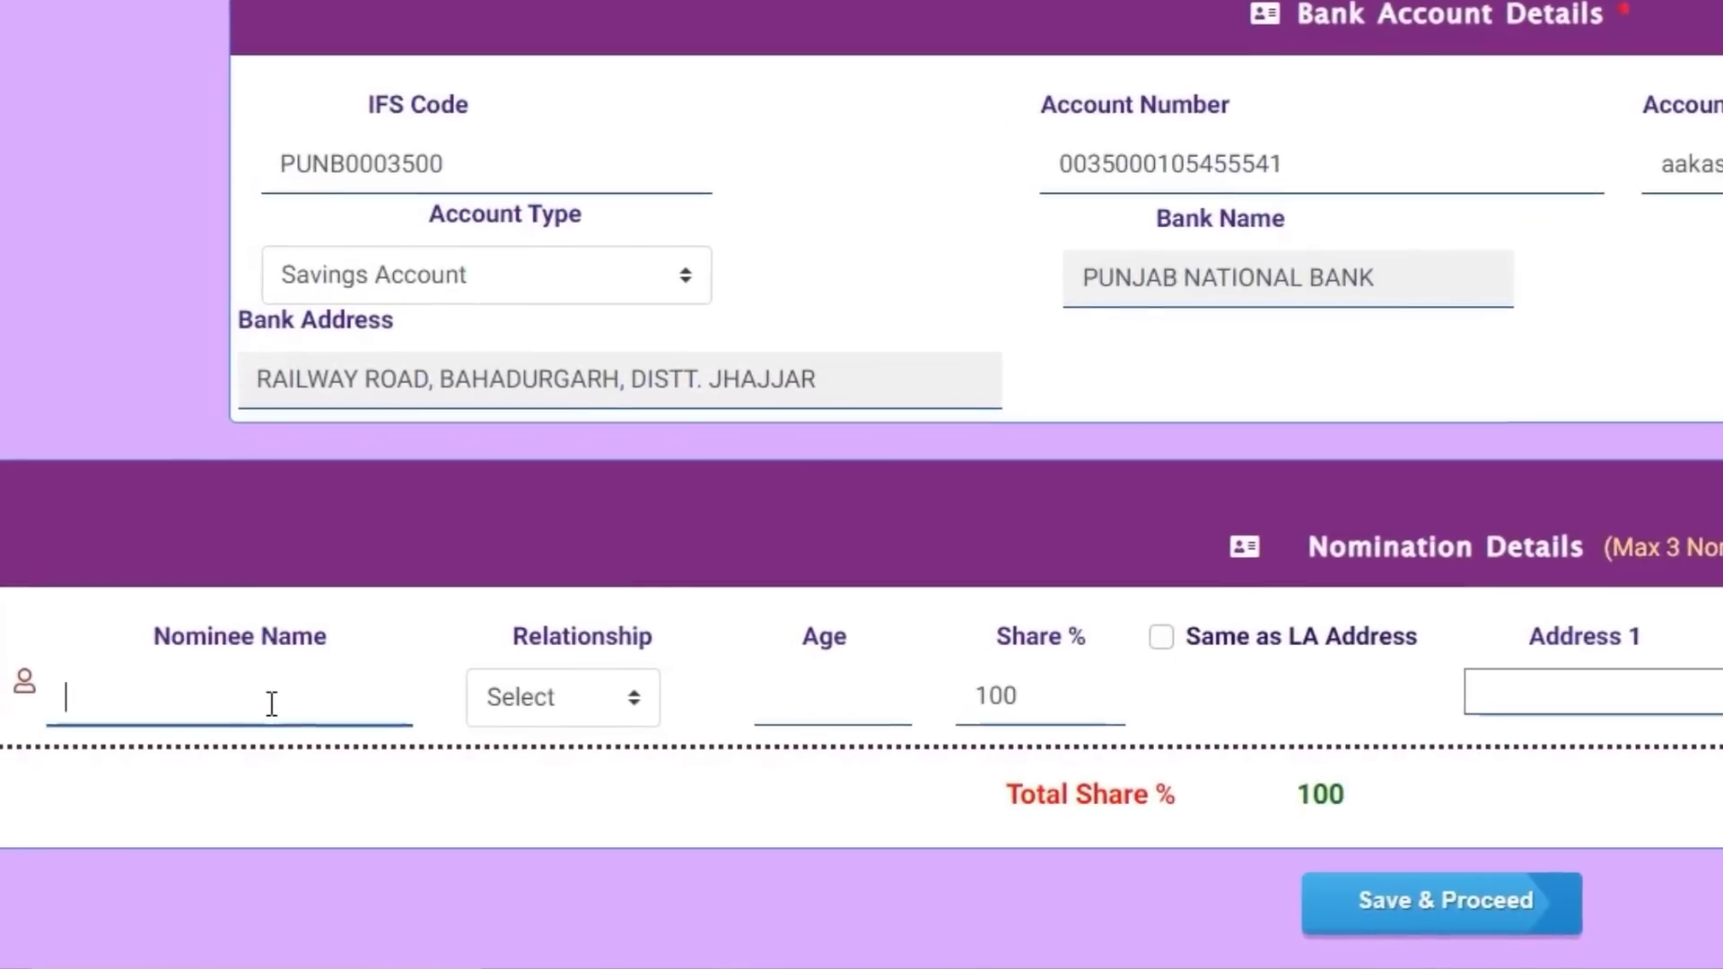
{"action": "type", "text": "Sheela"}
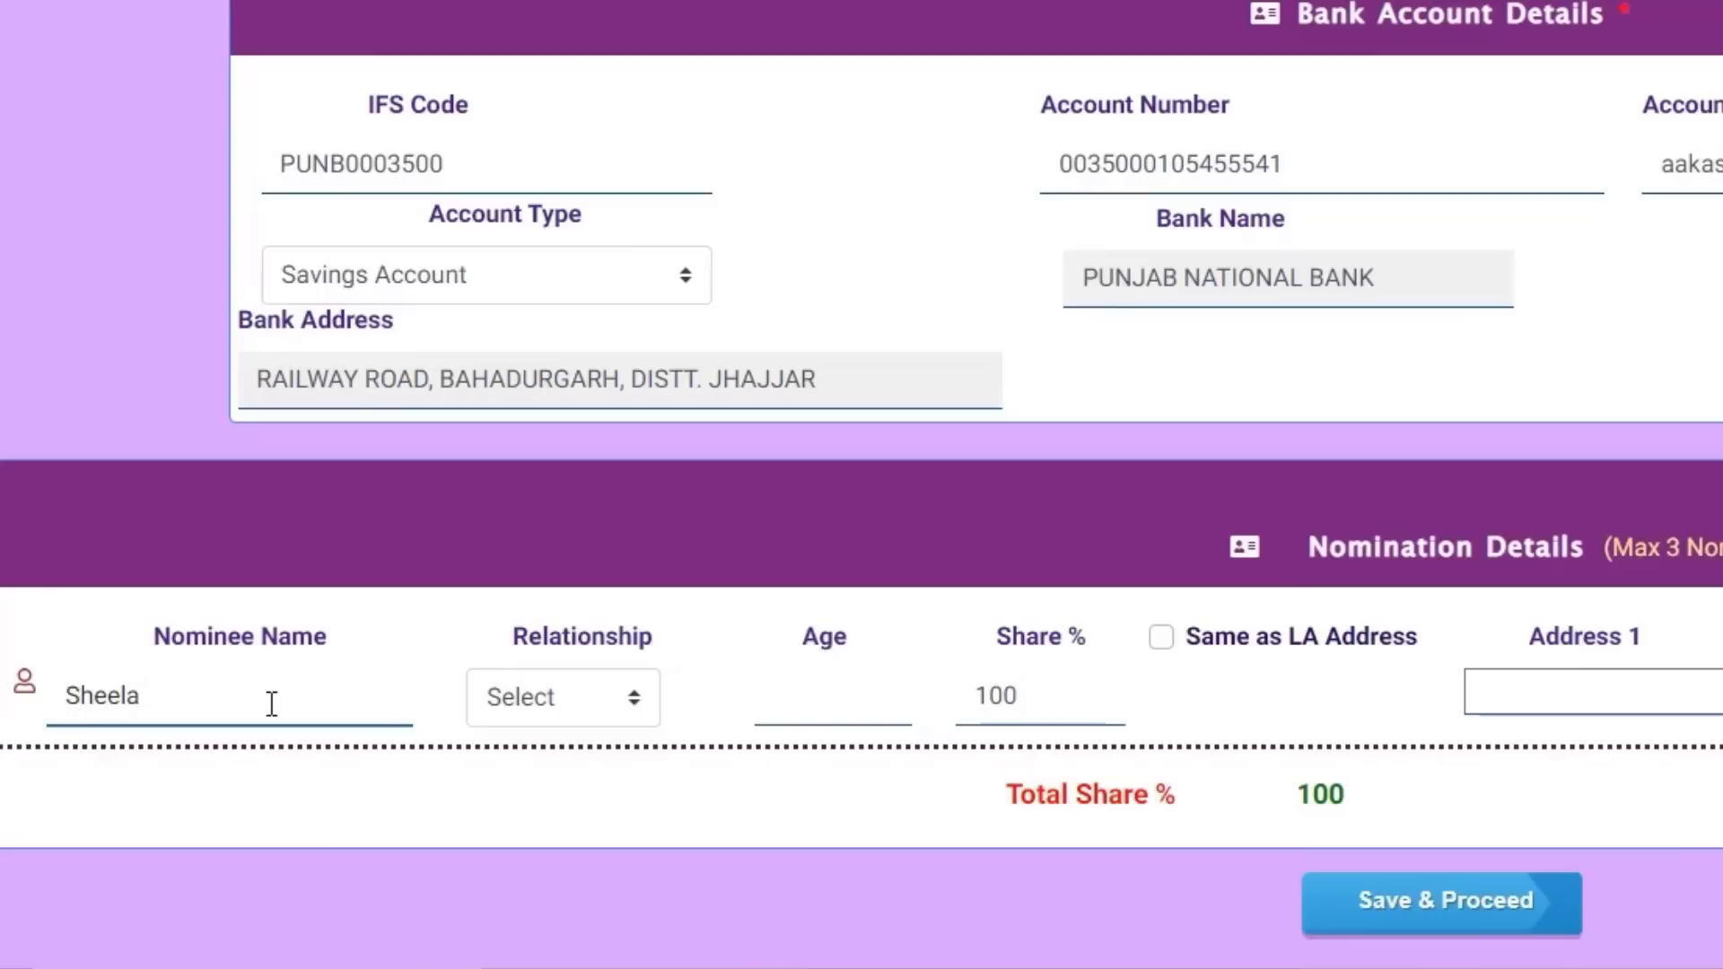
{"action": "left_click", "coordinate": [516, 696]}
{"action": "left_click", "coordinate": [539, 462]}
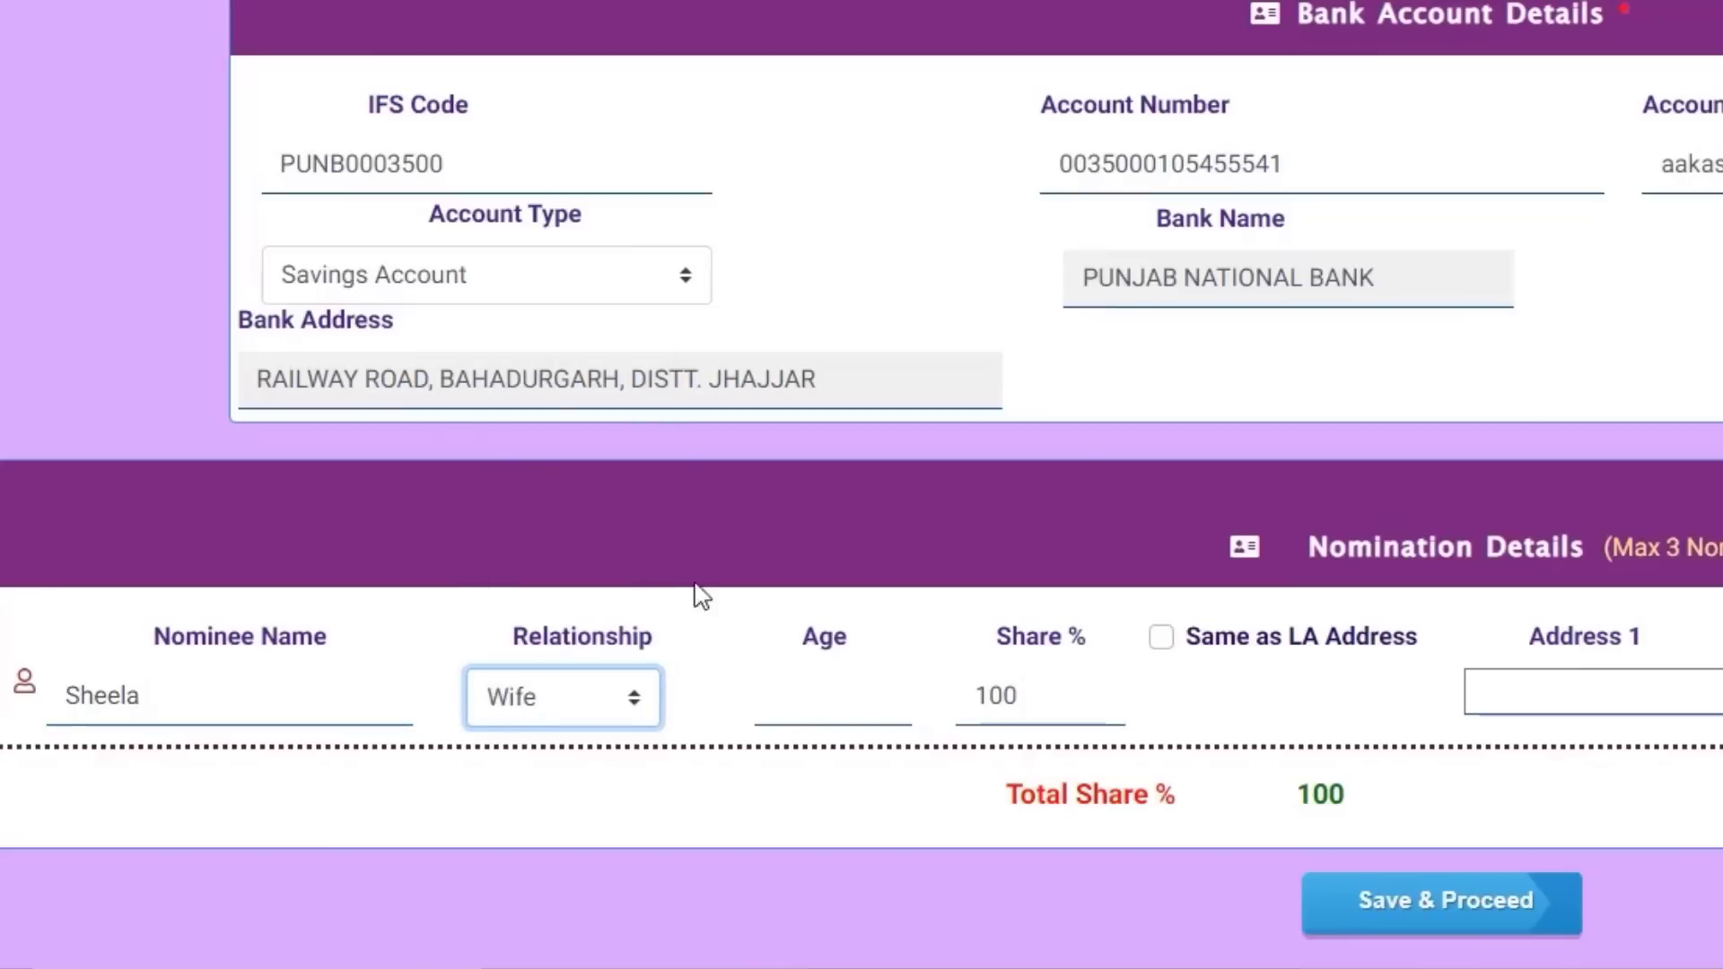
{"action": "left_click", "coordinate": [808, 700]}
{"action": "type", "text": "52"}
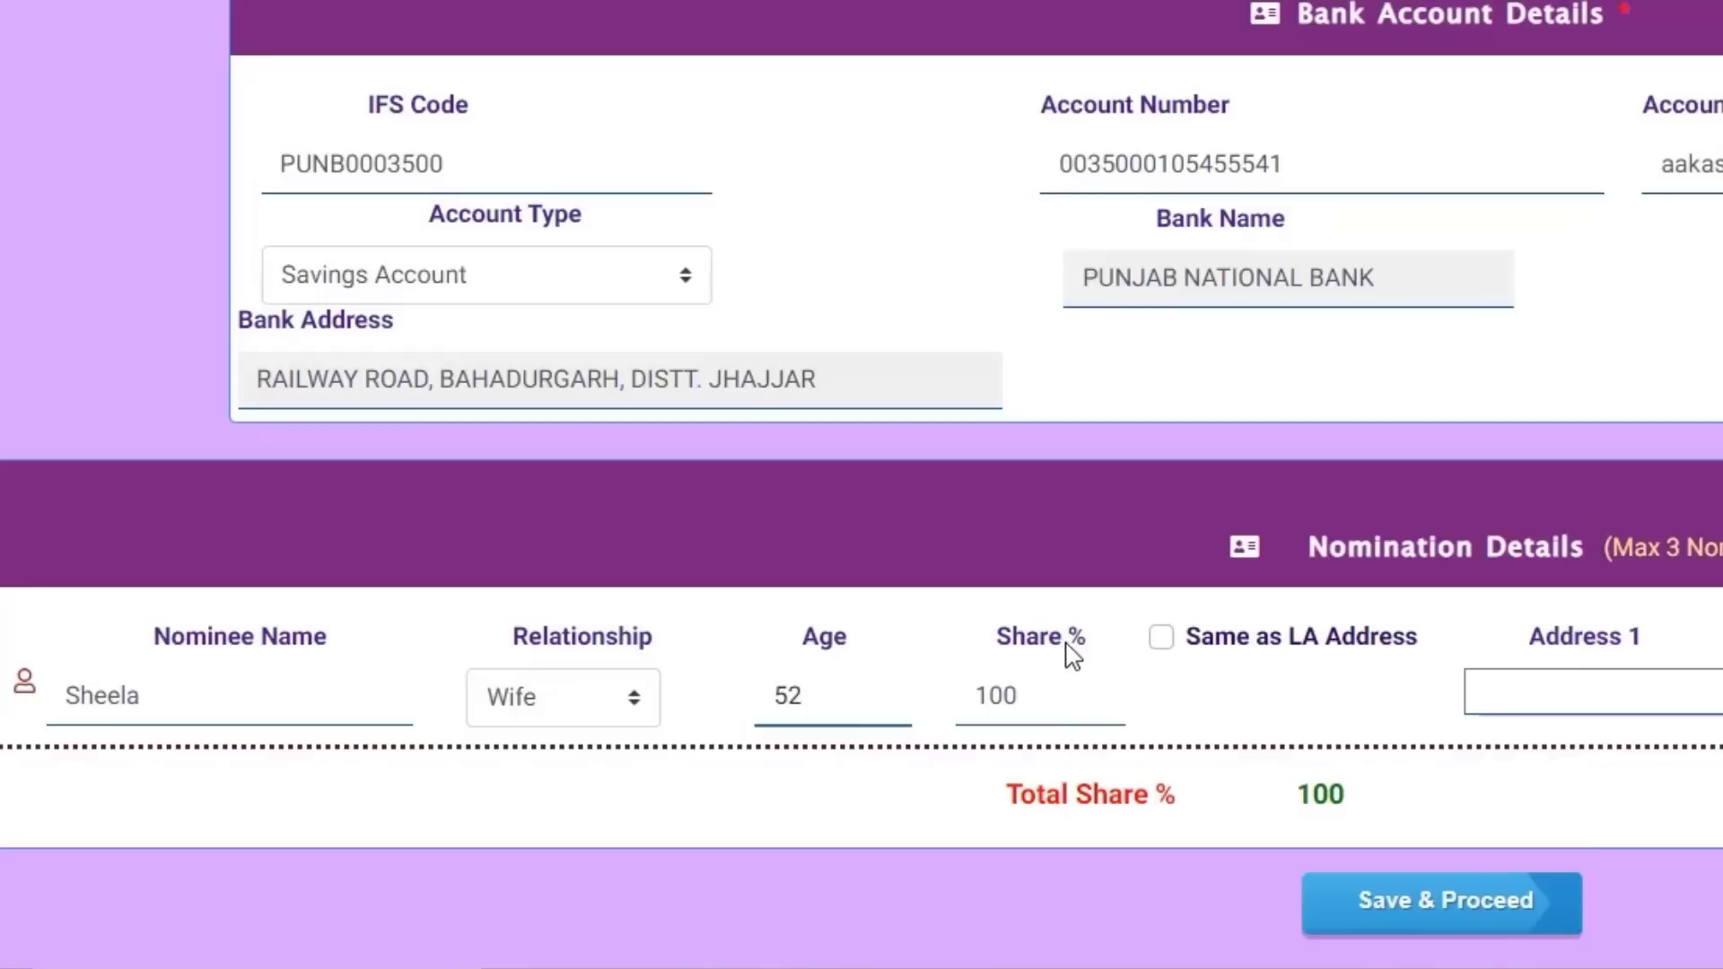
Set the nominee's share percentage to 100.
{"action": "left_click", "coordinate": [1043, 718]}
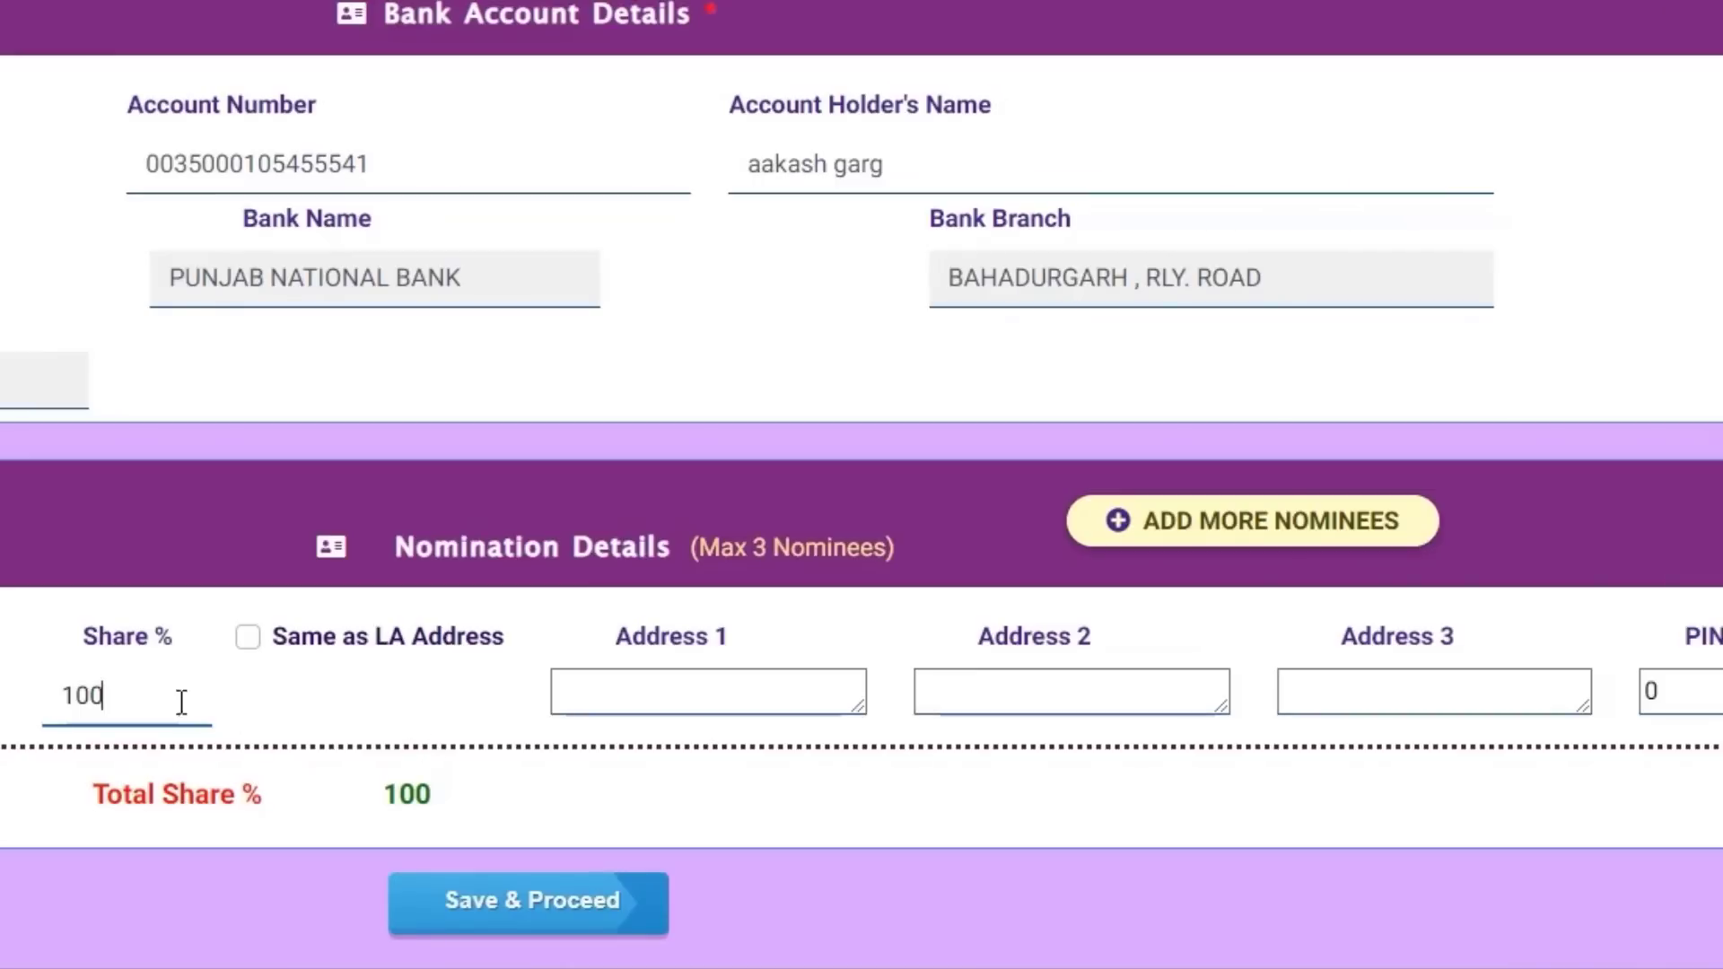
{"action": "left_click_drag", "start_coordinate": [108, 696], "coordinate": [55, 699]}
{"action": "type", "text": "50"}
{"action": "key", "text": "BackSpace"}
{"action": "key", "text": "BackSpace"}
{"action": "type", "text": "50"}
{"action": "key", "text": "BackSpace"}
{"action": "key", "text": "BackSpace"}
{"action": "type", "text": "100"}
{"action": "left_click", "coordinate": [281, 712]}
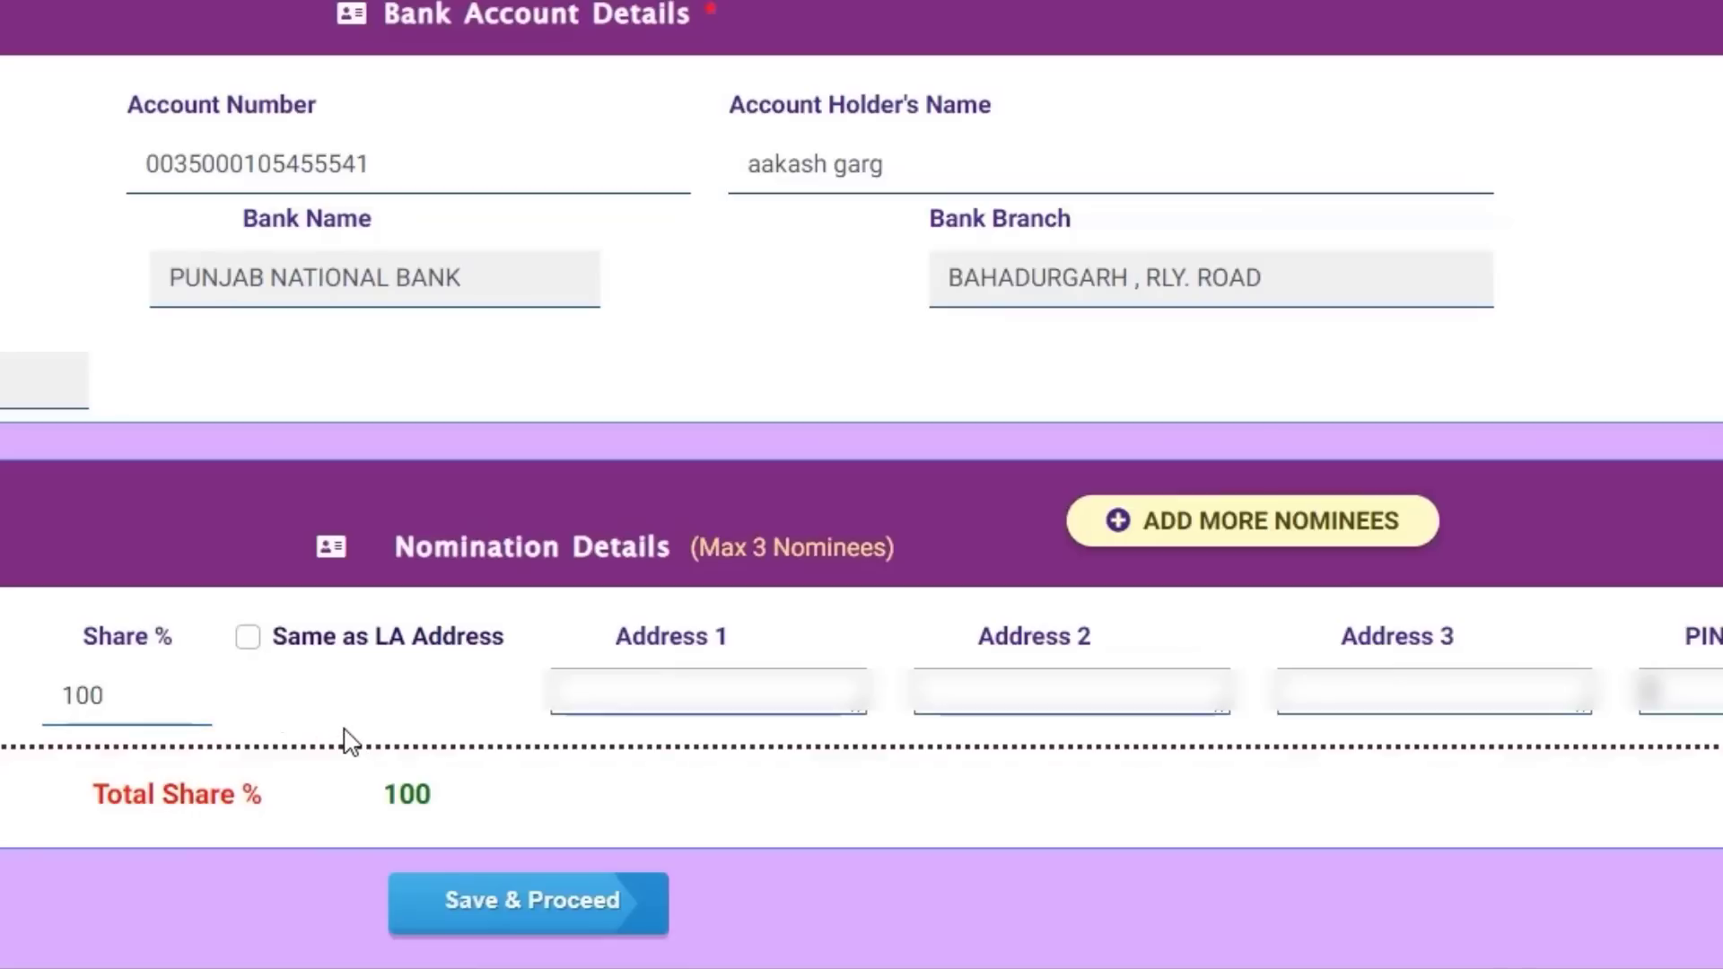
Give the nominee the life assured's address and save the bank and nomination details.
{"action": "left_click", "coordinate": [533, 922]}
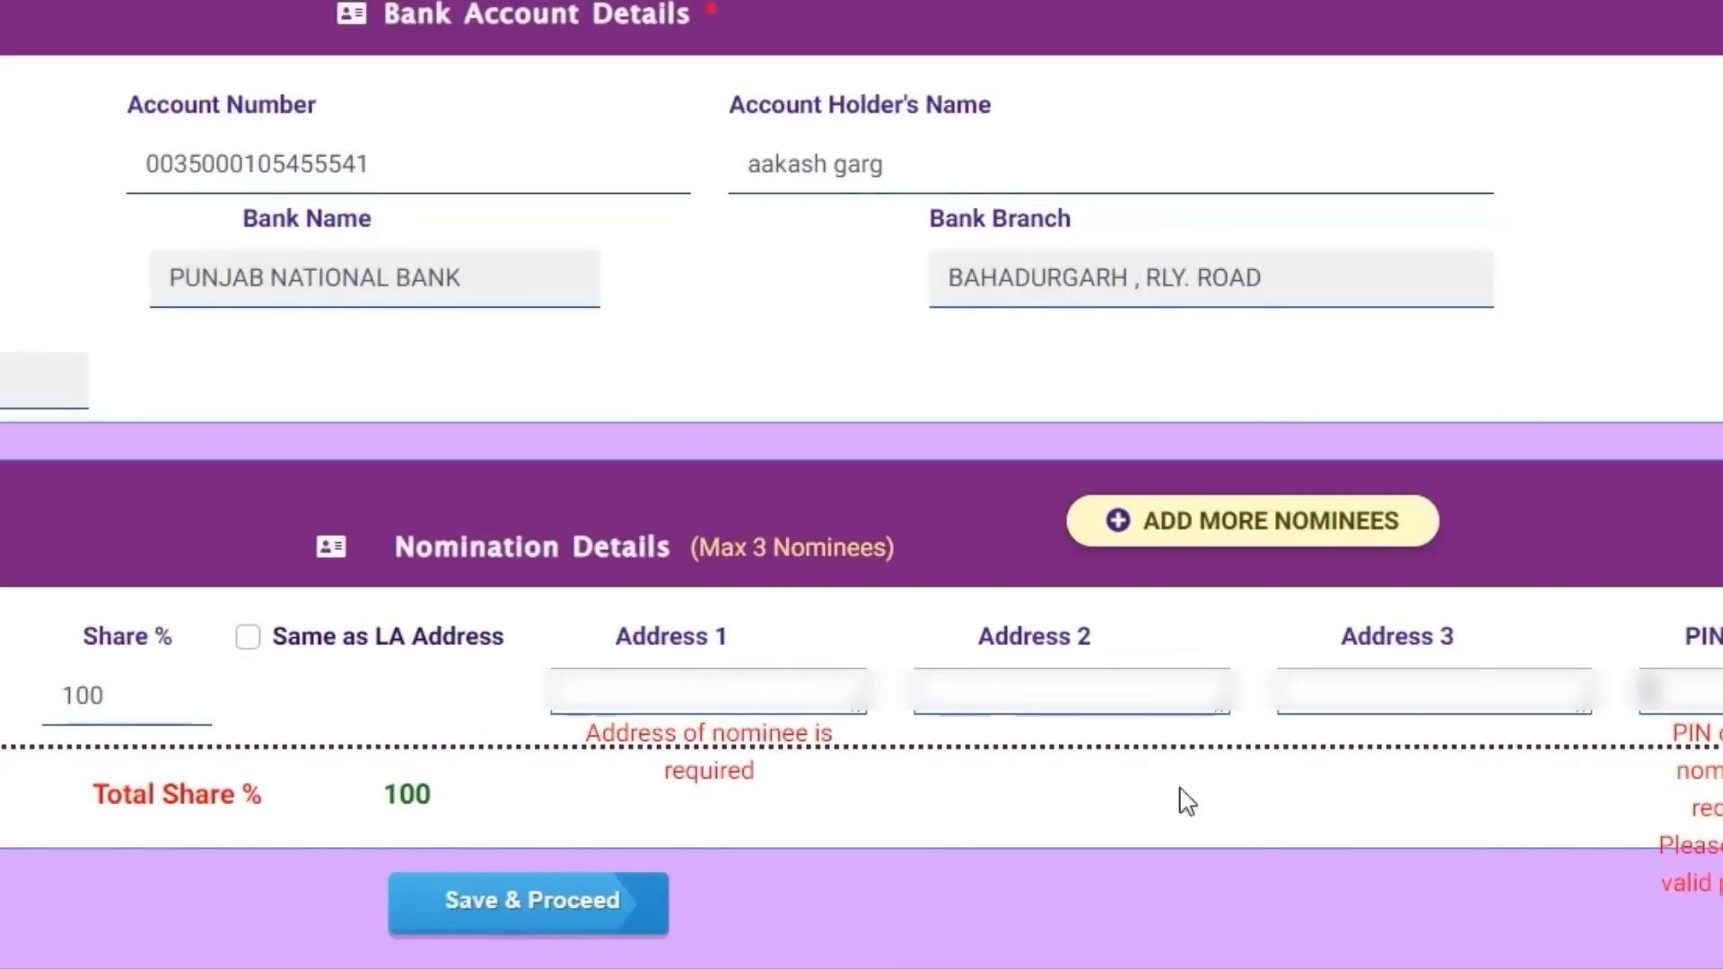
{"action": "left_click", "coordinate": [735, 692]}
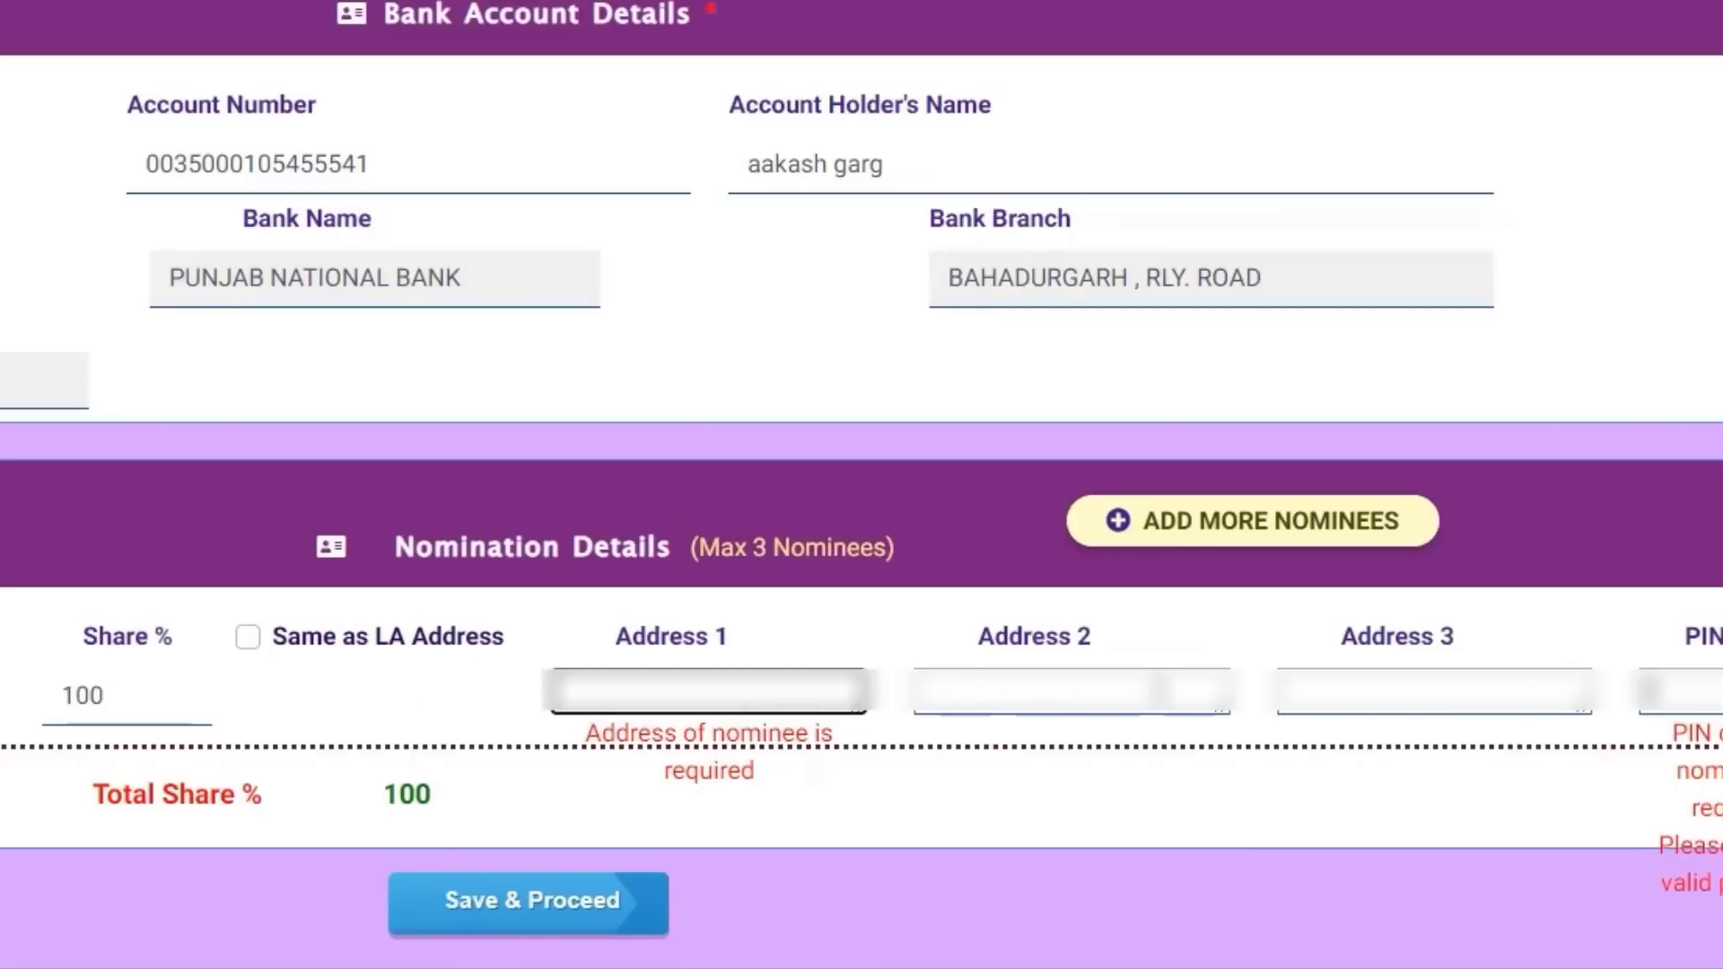
{"action": "left_click", "coordinate": [296, 651]}
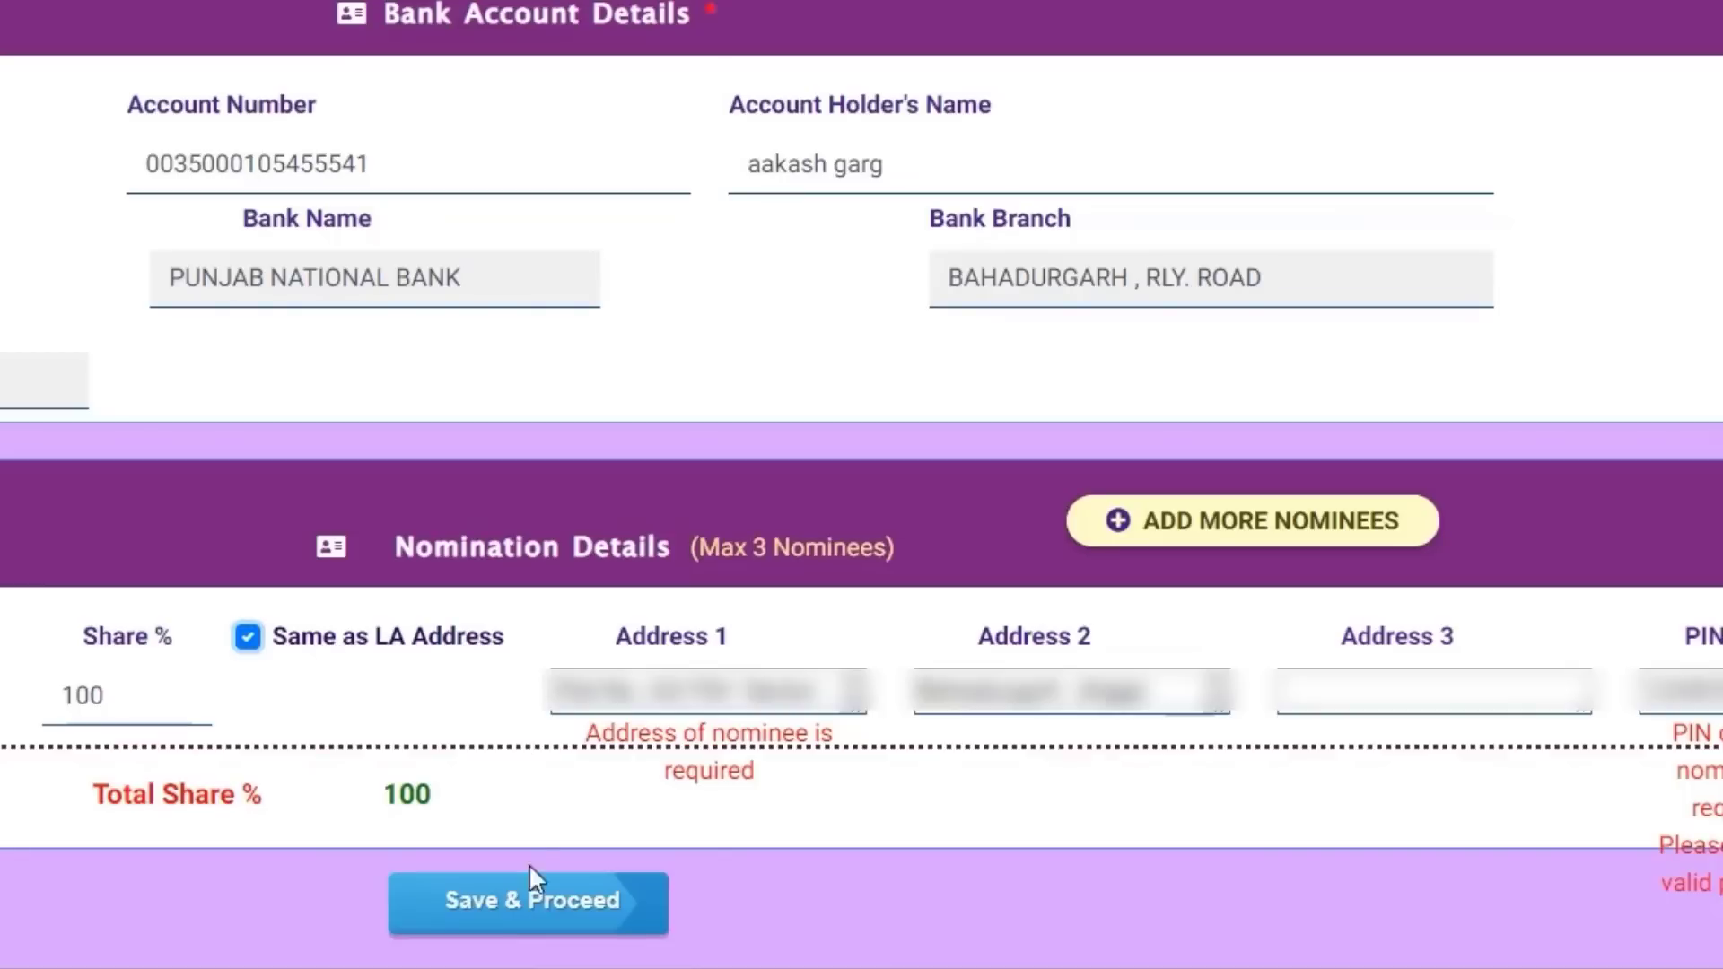
{"action": "left_click", "coordinate": [494, 917]}
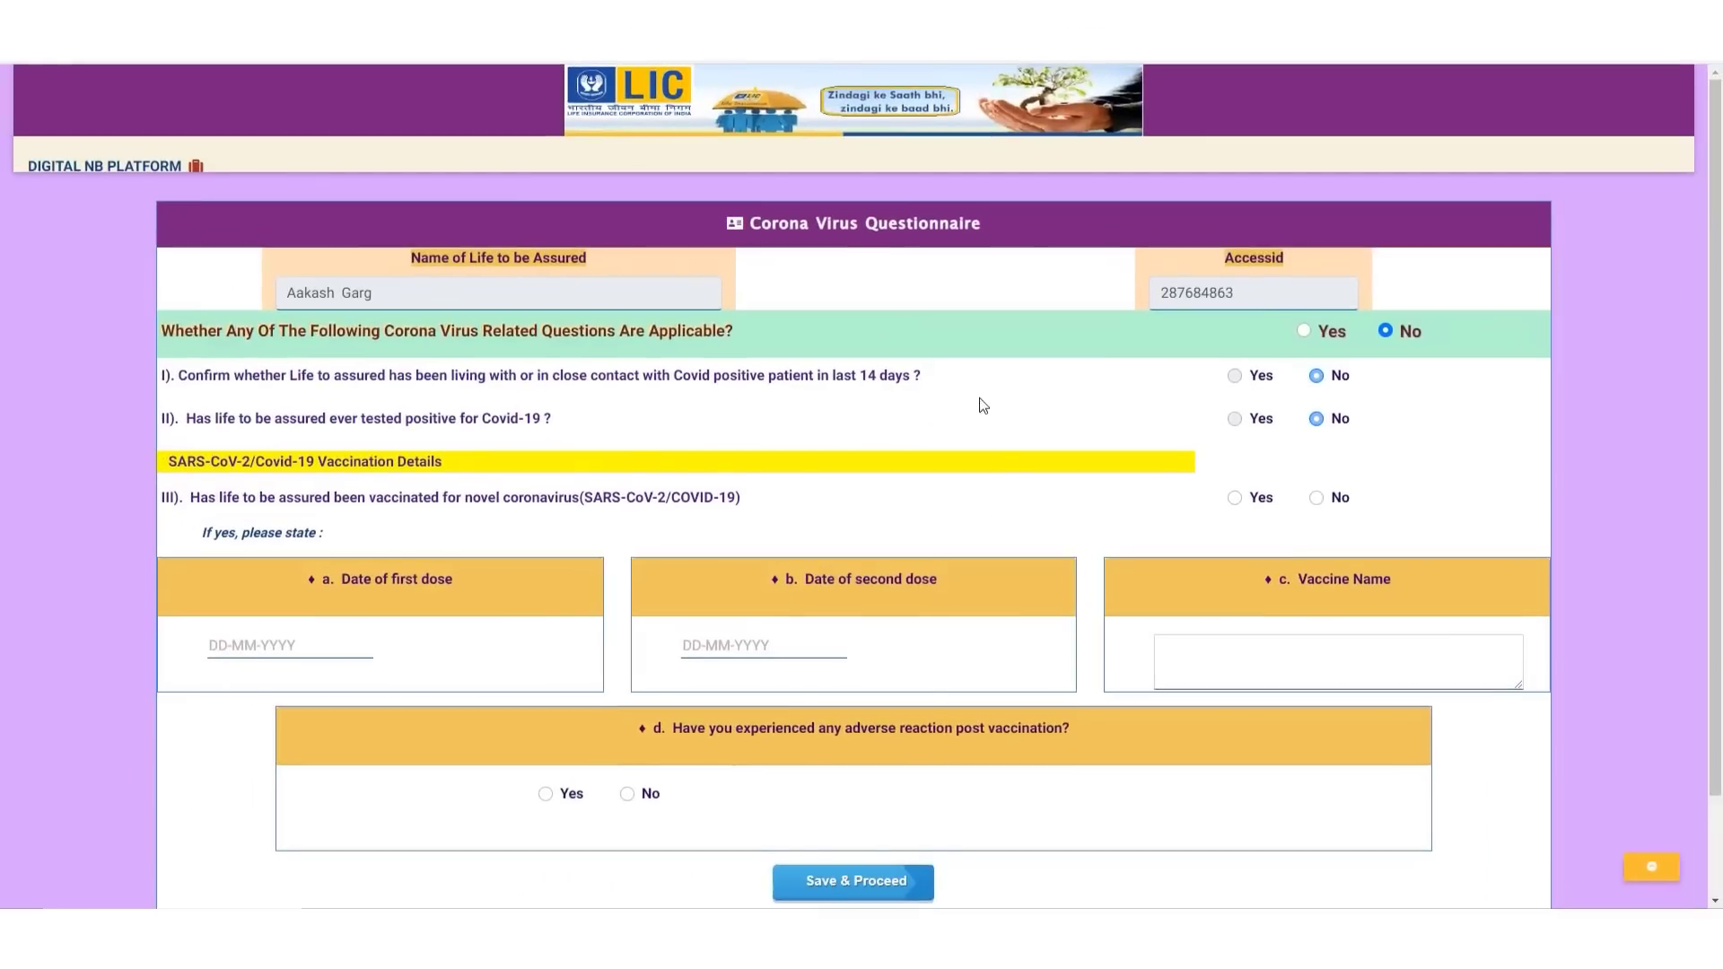
Mark the insured as vaccinated with COVAX, doses on 01-01-2022 and 01-03-2022.
{"action": "scroll", "coordinate": [1014, 538], "scroll_direction": "down", "scroll_amount": 2}
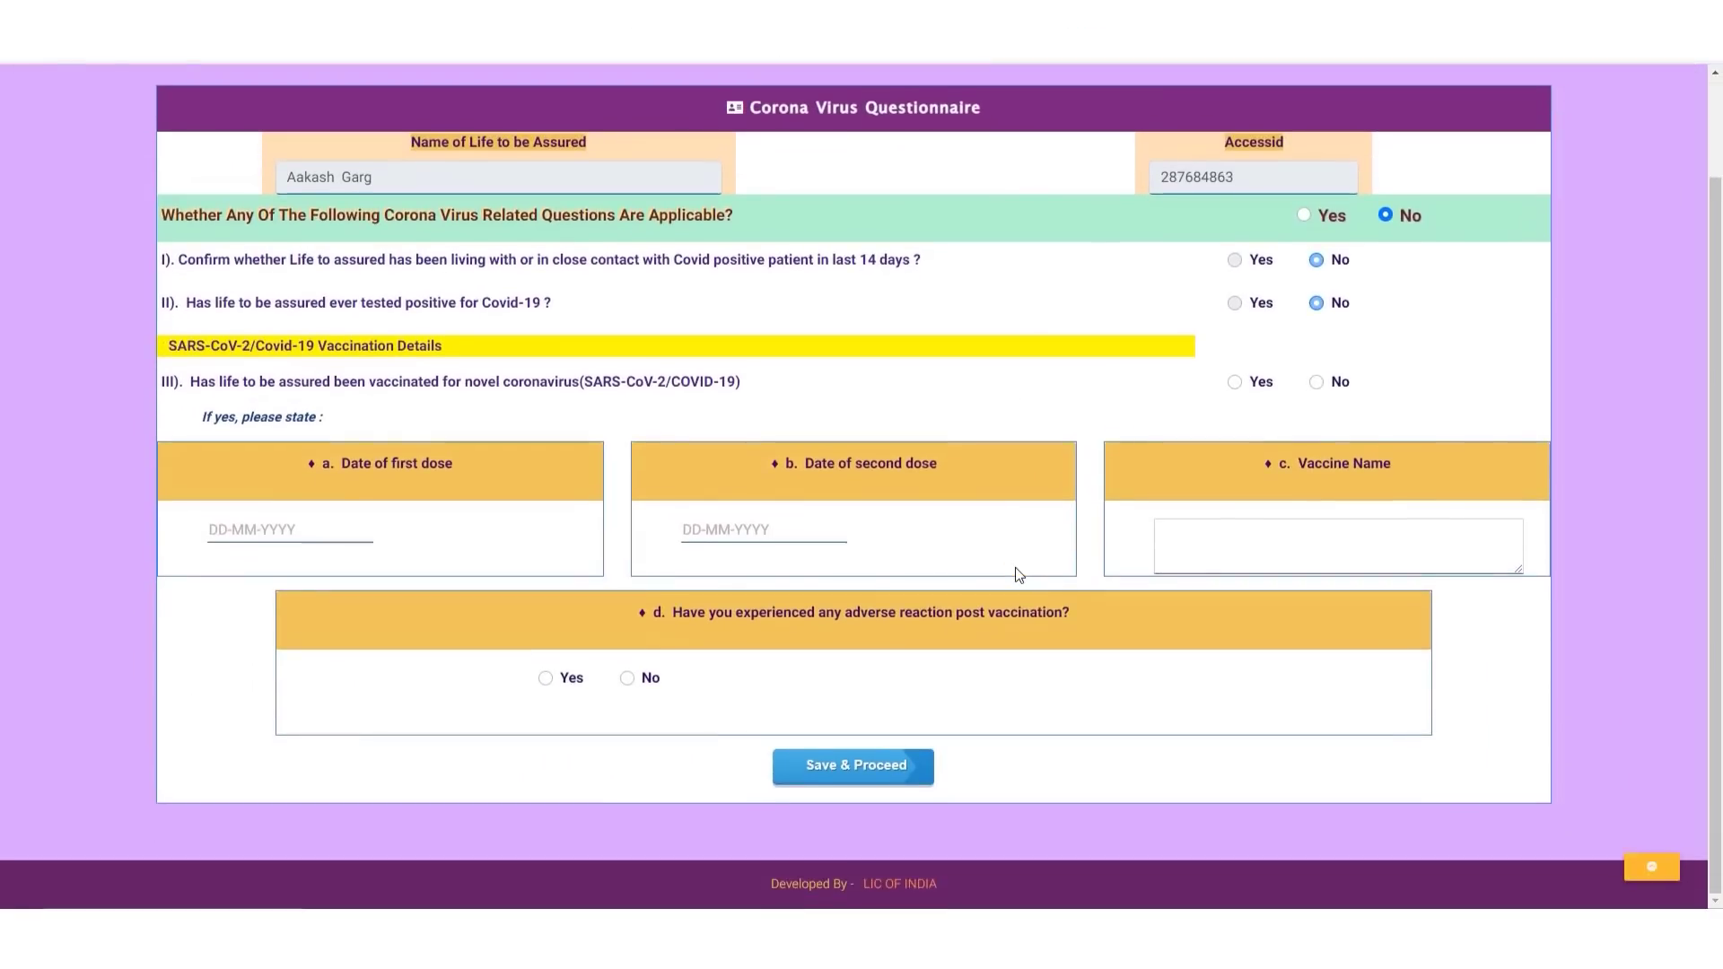
{"action": "scroll", "coordinate": [1015, 569], "scroll_direction": "up", "scroll_amount": 2}
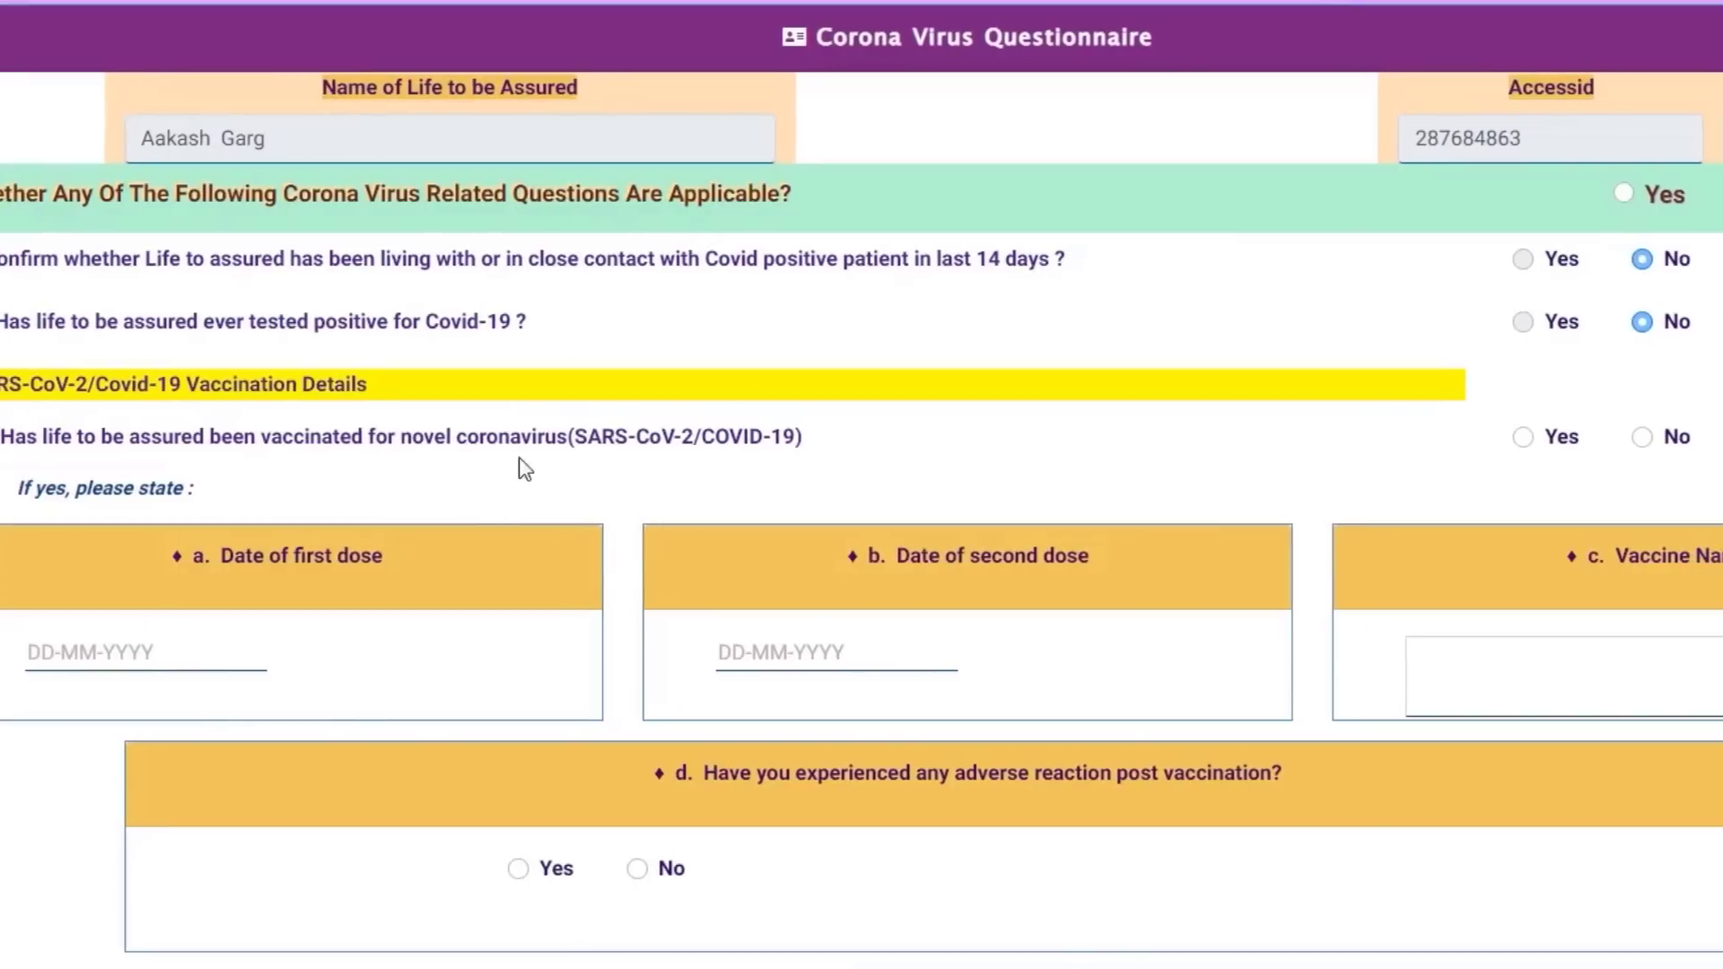
{"action": "left_click", "coordinate": [1525, 439]}
{"action": "left_click", "coordinate": [148, 646]}
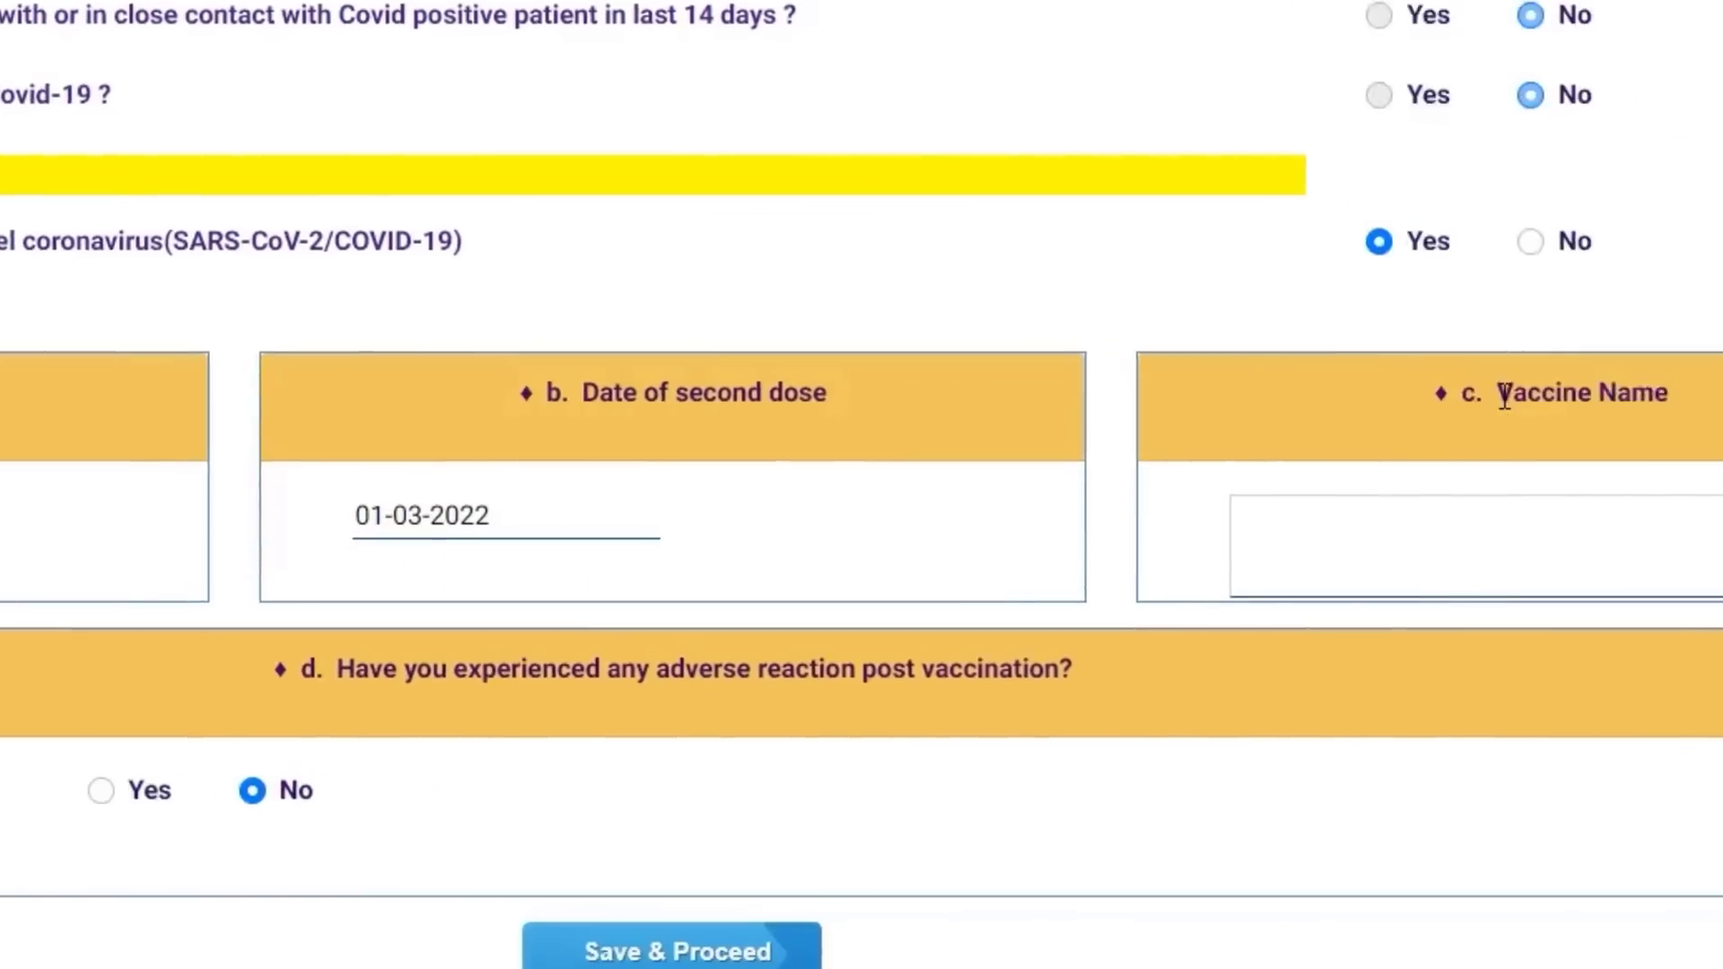
{"action": "left_click_drag", "start_coordinate": [1281, 358], "coordinate": [1452, 359]}
{"action": "left_click", "coordinate": [1298, 517]}
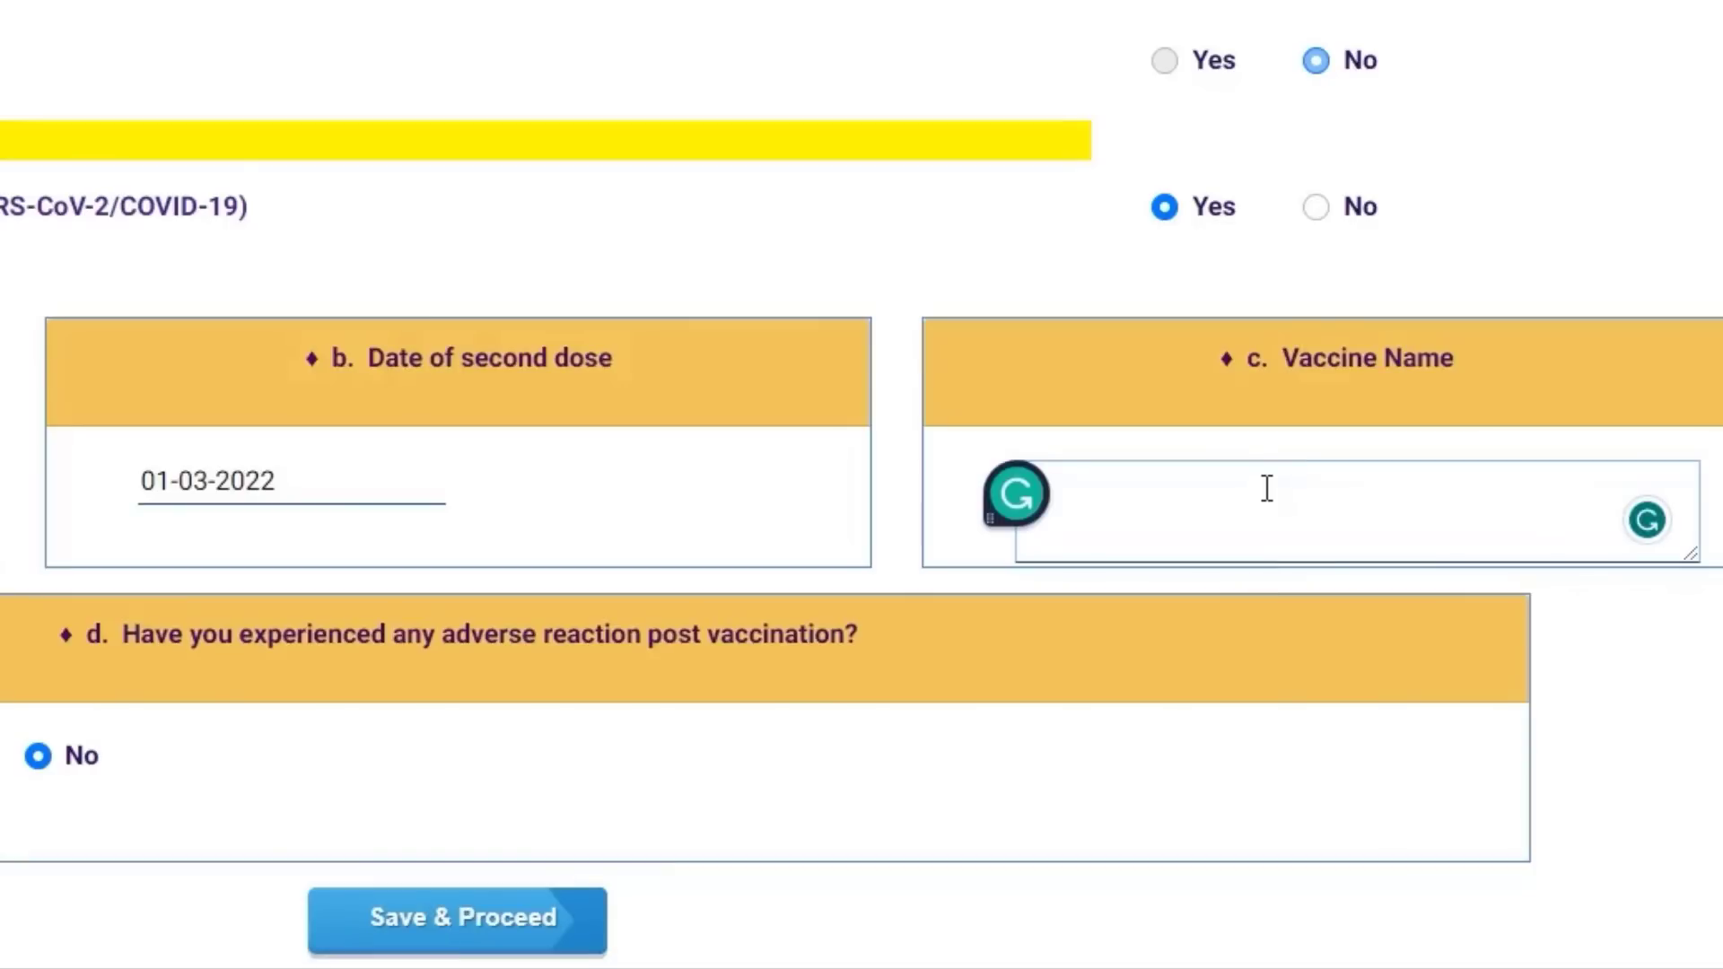
{"action": "type", "text": "COVAX"}
{"action": "scroll", "coordinate": [1211, 489], "scroll_direction": "down", "scroll_amount": 2}
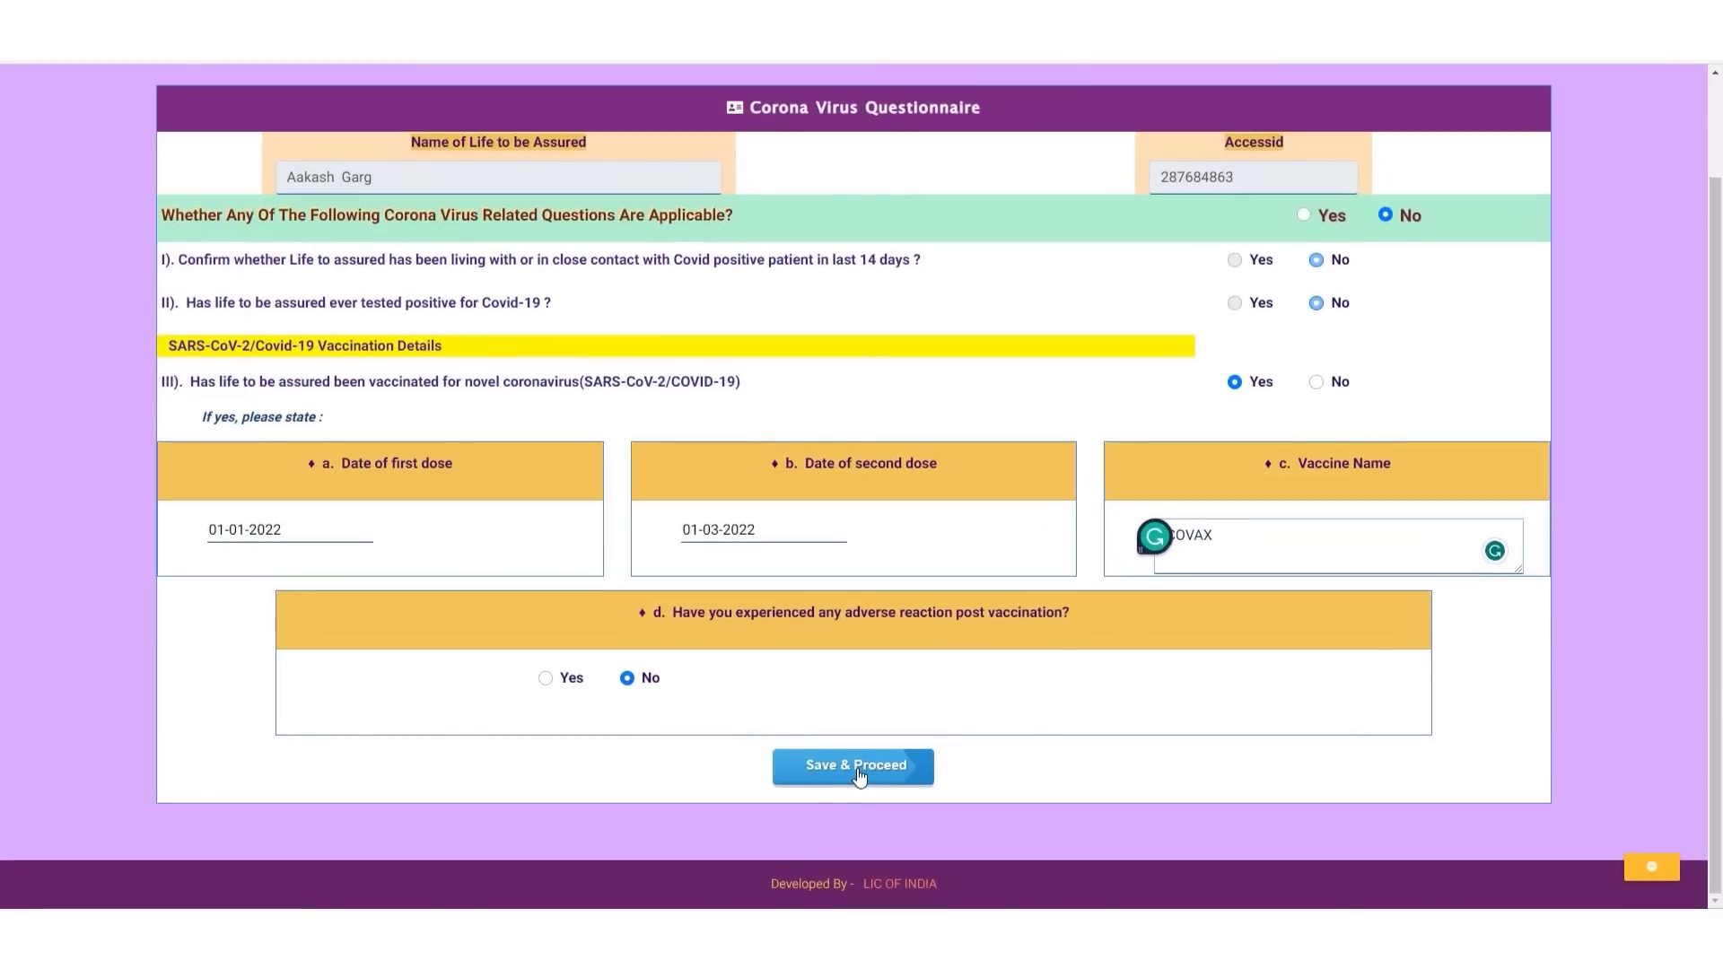
Save the Corona questionnaire and agree to the Section 45 terms.
{"action": "left_click", "coordinate": [858, 770]}
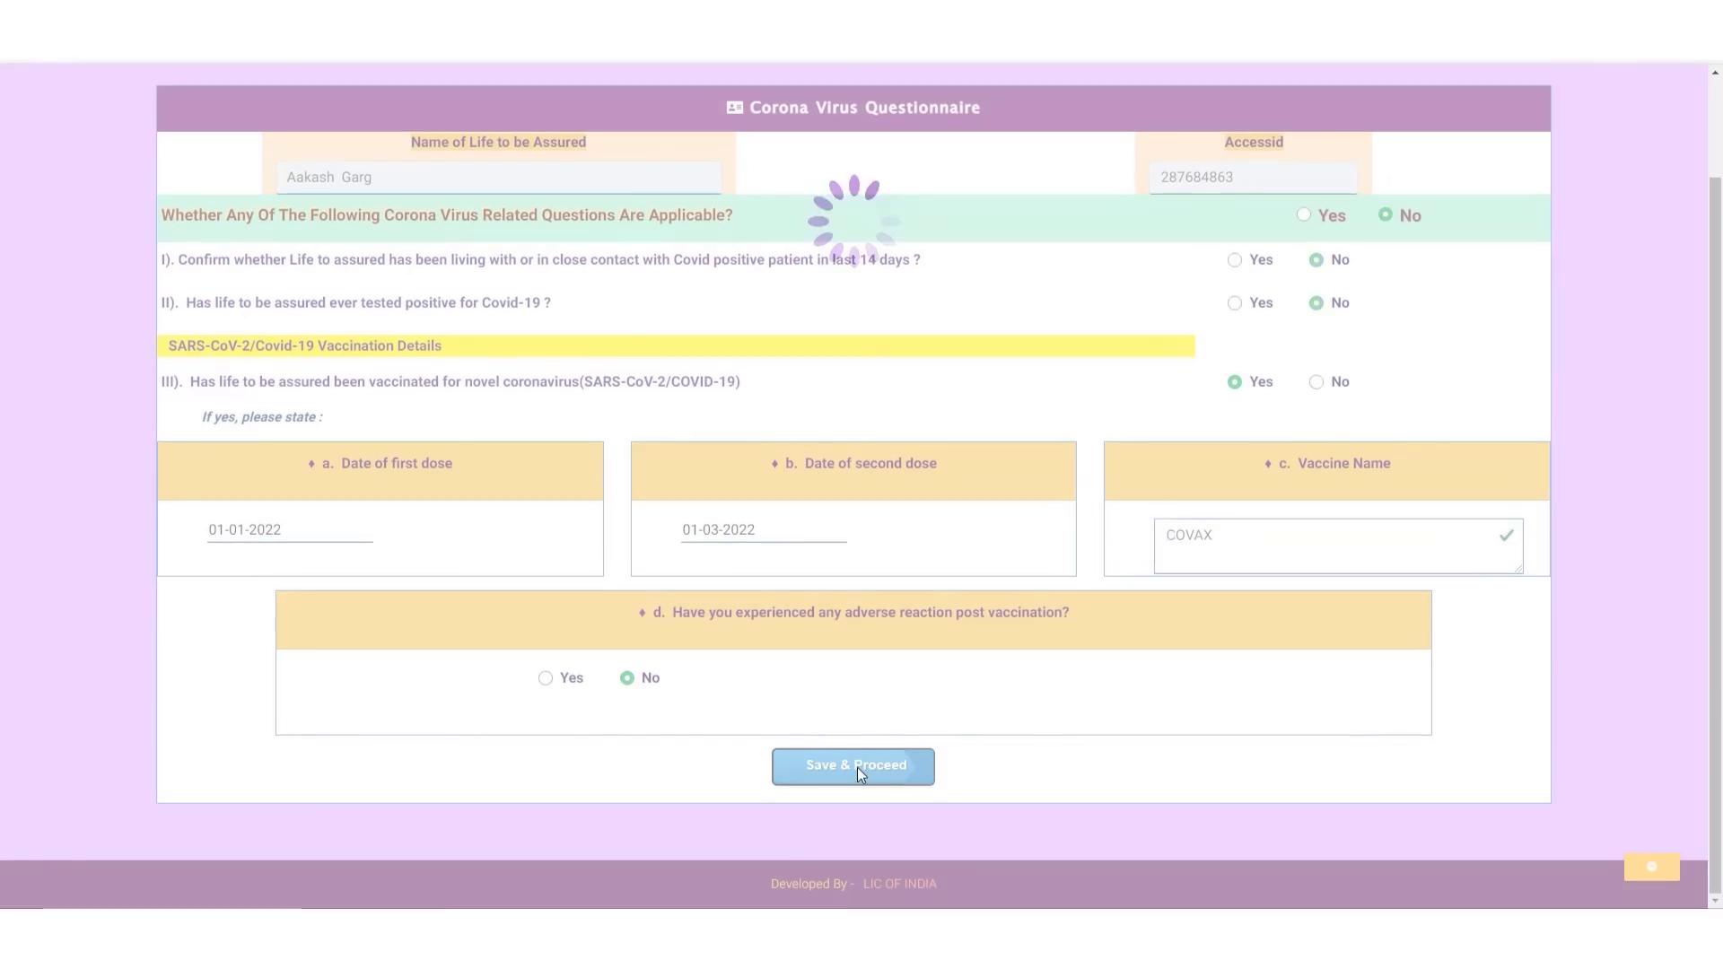
{"action": "scroll", "coordinate": [289, 393], "scroll_direction": "down", "scroll_amount": 3}
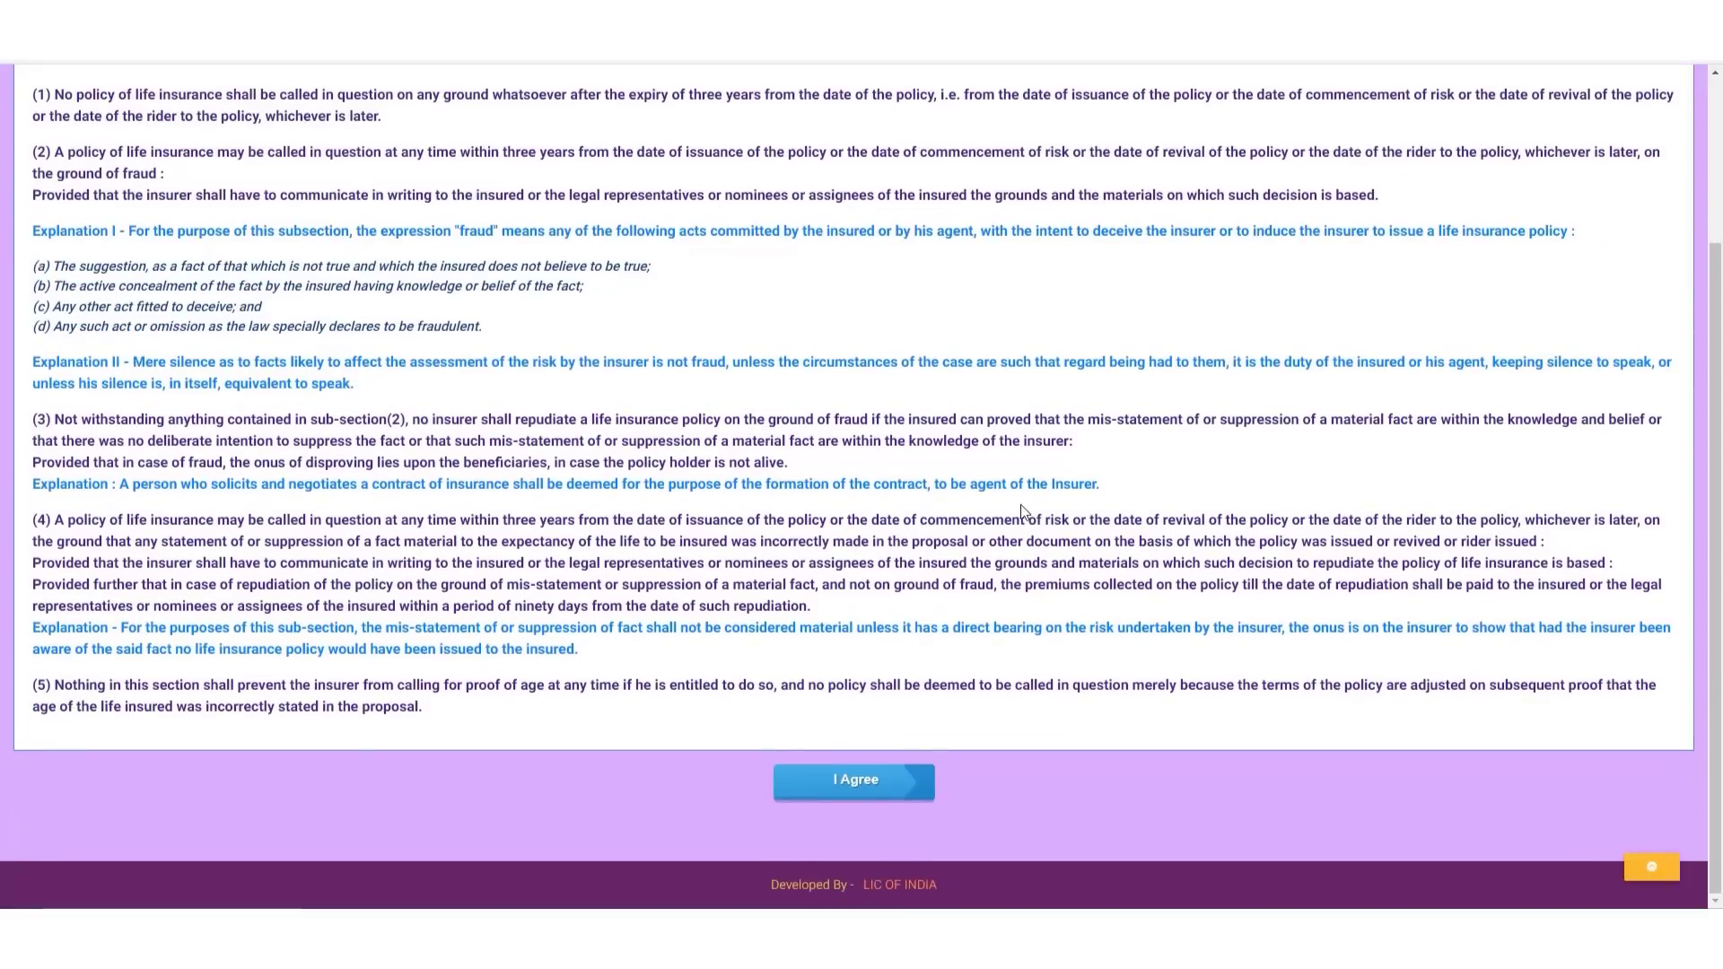
{"action": "scroll", "coordinate": [713, 424], "scroll_direction": "up", "scroll_amount": 3}
{"action": "scroll", "coordinate": [963, 610], "scroll_direction": "down", "scroll_amount": 3}
{"action": "scroll", "coordinate": [902, 241], "scroll_direction": "up", "scroll_amount": 3}
{"action": "scroll", "coordinate": [849, 679], "scroll_direction": "down", "scroll_amount": 3}
{"action": "left_click", "coordinate": [856, 782]}
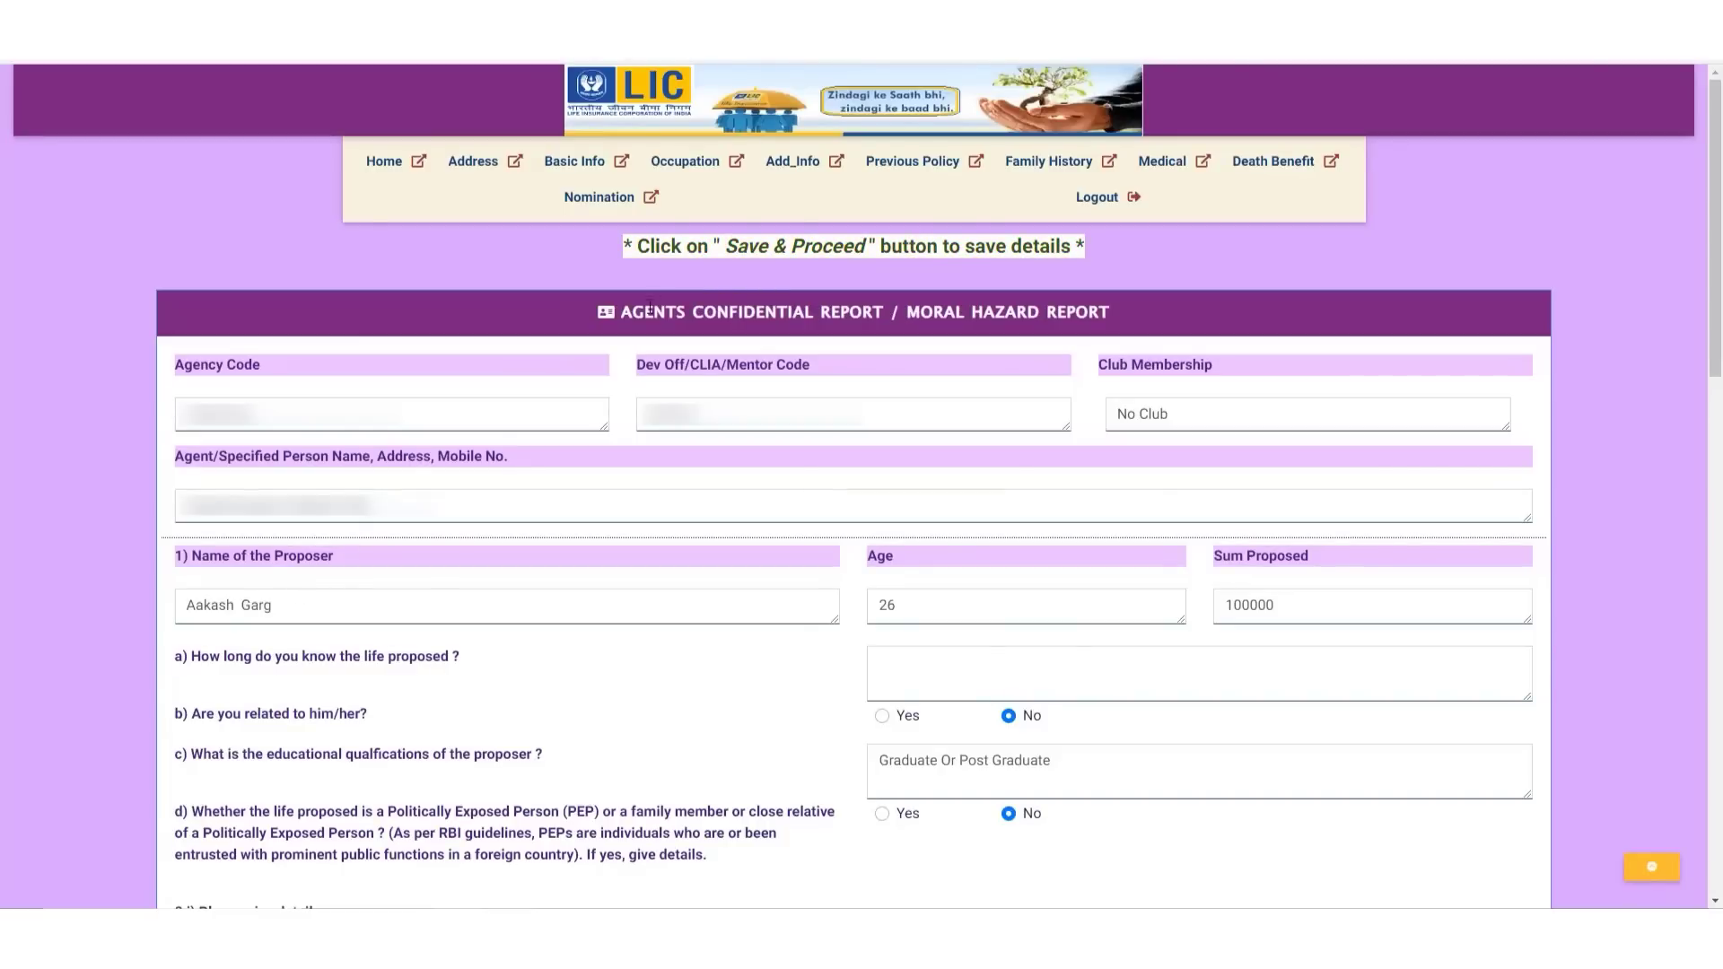
Answer 3 for how long the agent has known the life proposed.
{"action": "left_click_drag", "start_coordinate": [619, 312], "coordinate": [897, 332]}
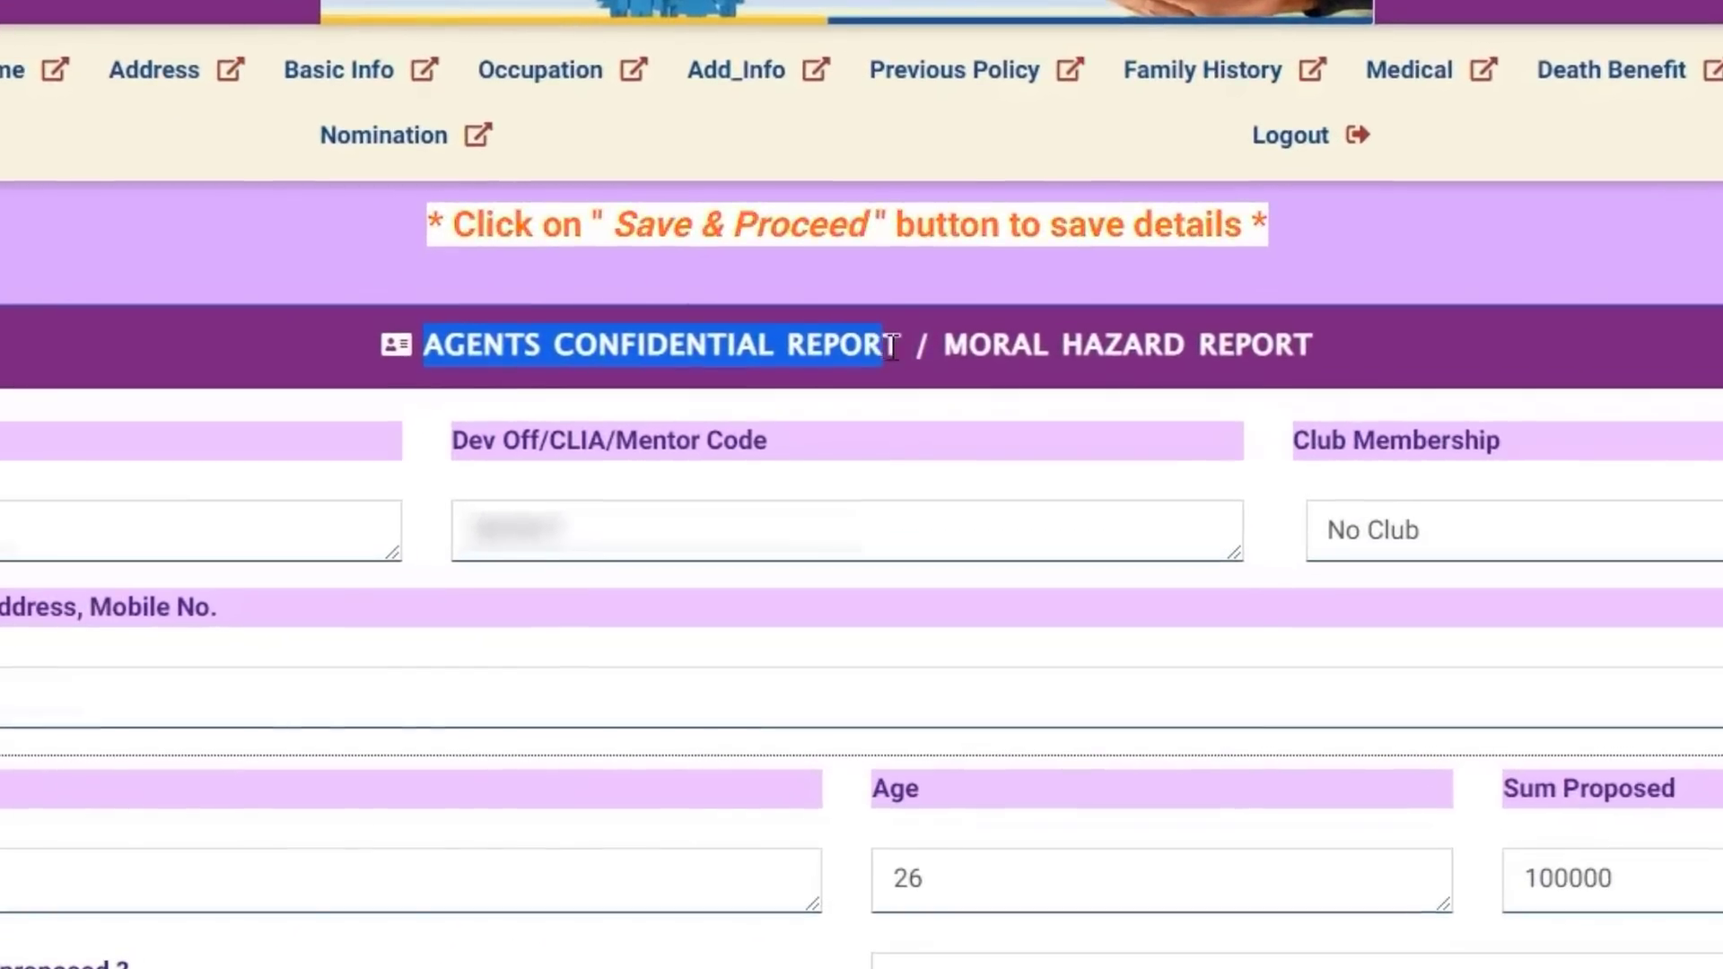
{"action": "left_click", "coordinate": [899, 332]}
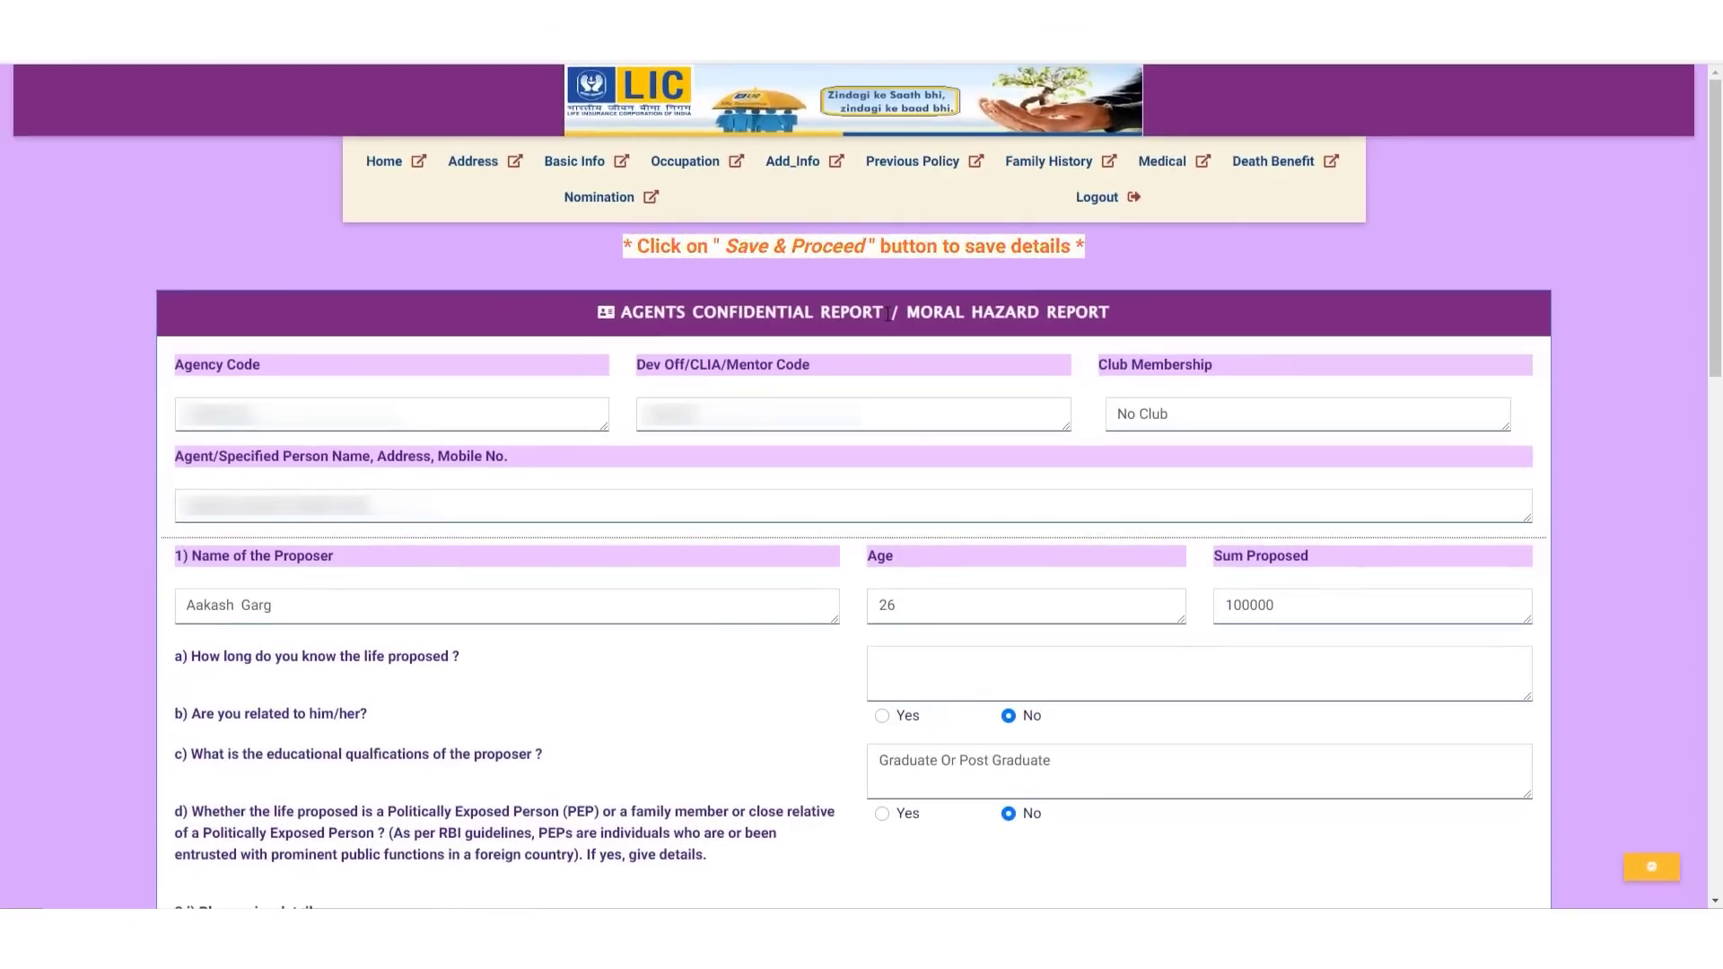
{"action": "scroll", "coordinate": [843, 428], "scroll_direction": "down", "scroll_amount": 2}
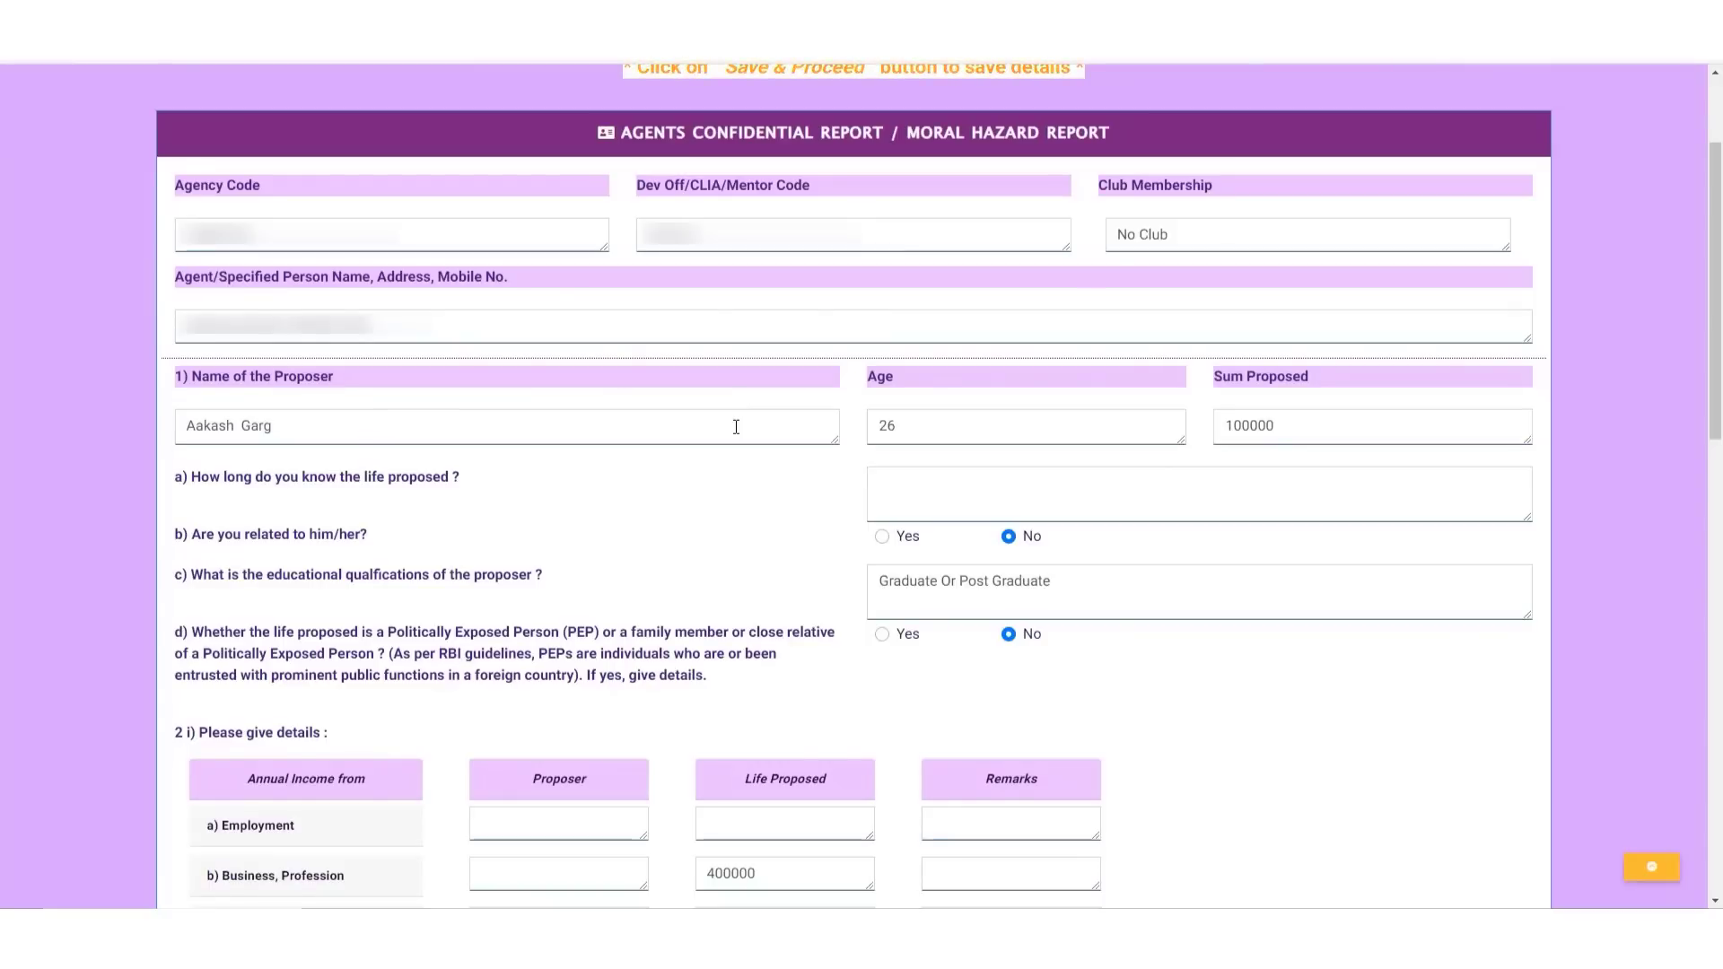
{"action": "left_click_drag", "start_coordinate": [192, 478], "coordinate": [436, 476]}
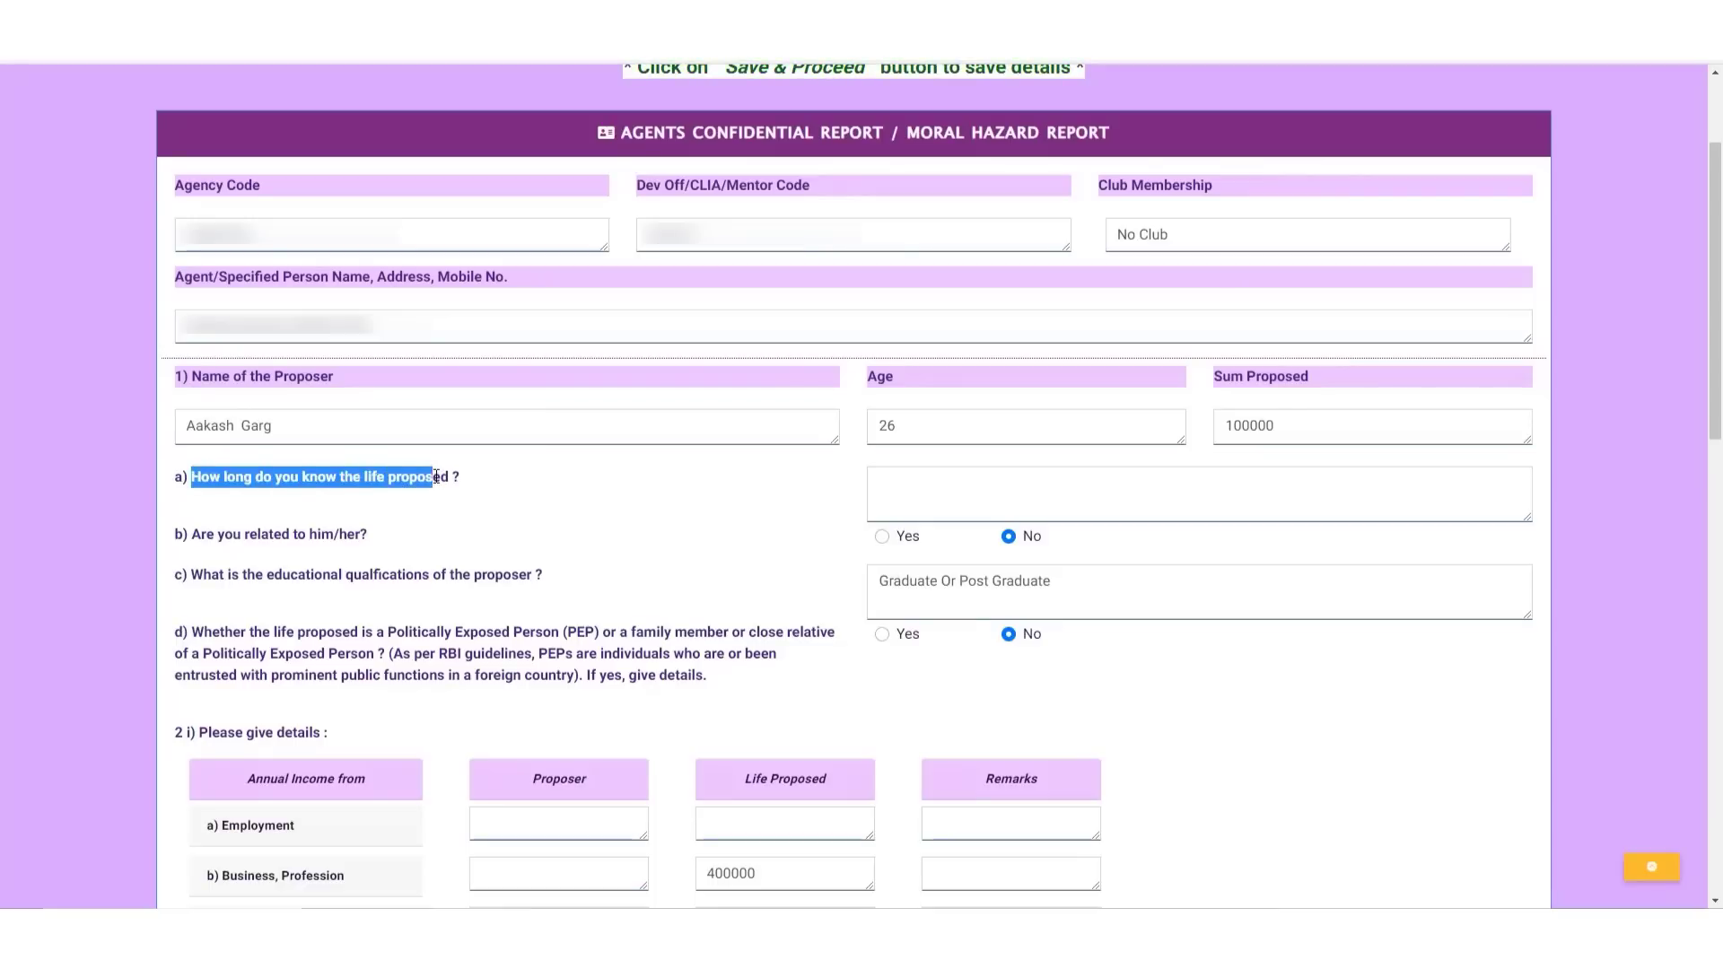
{"action": "left_click", "coordinate": [439, 476]}
{"action": "left_click", "coordinate": [900, 488]}
{"action": "type", "text": "3"}
{"action": "double_click", "coordinate": [899, 488]}
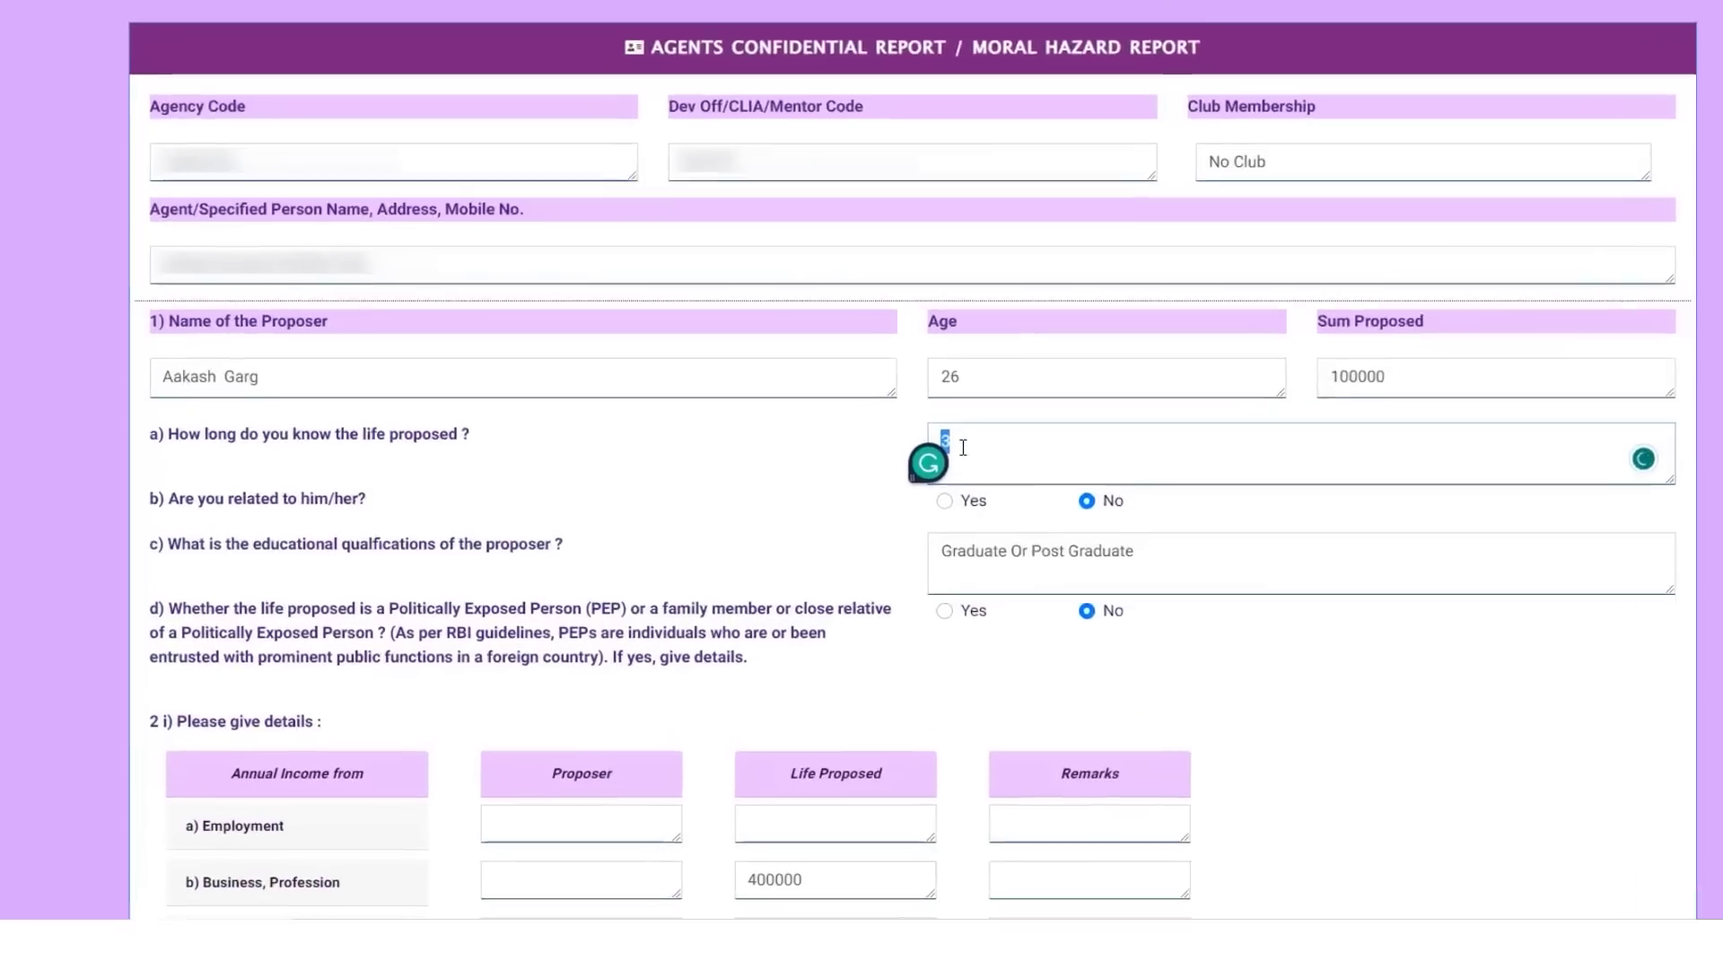
{"action": "left_click", "coordinate": [682, 515]}
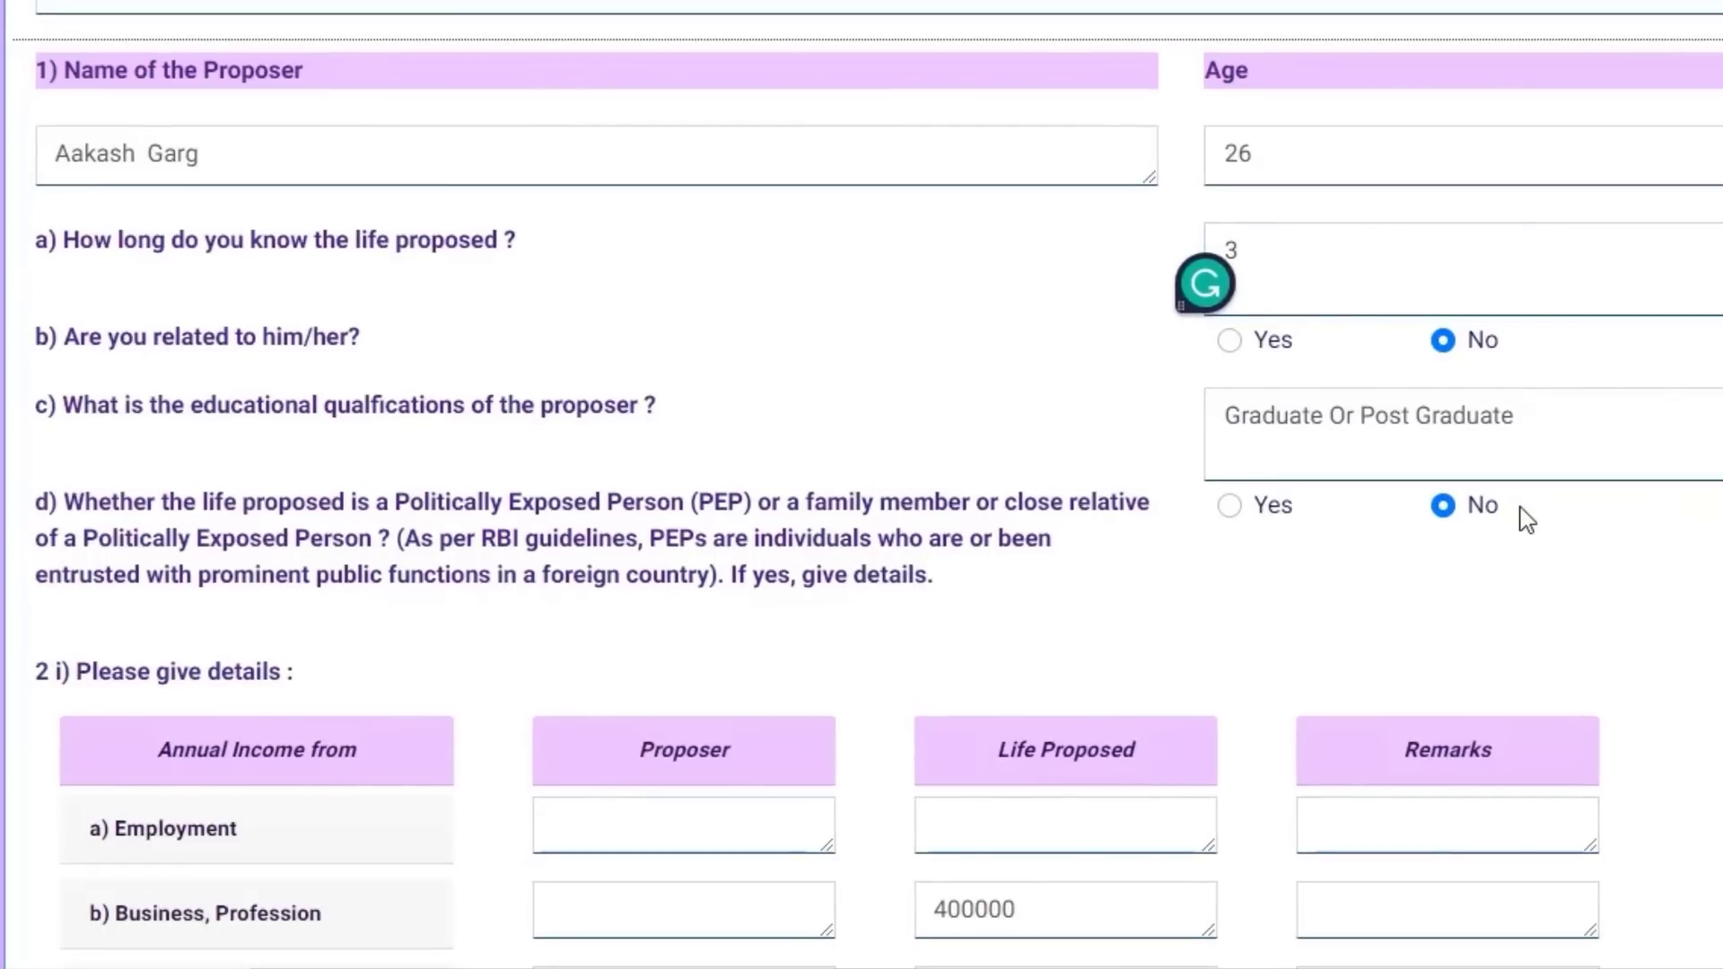
Review the Marks of Identification field and save the Agents Confidential Report.
{"action": "scroll", "coordinate": [1526, 520], "scroll_direction": "down", "scroll_amount": 15}
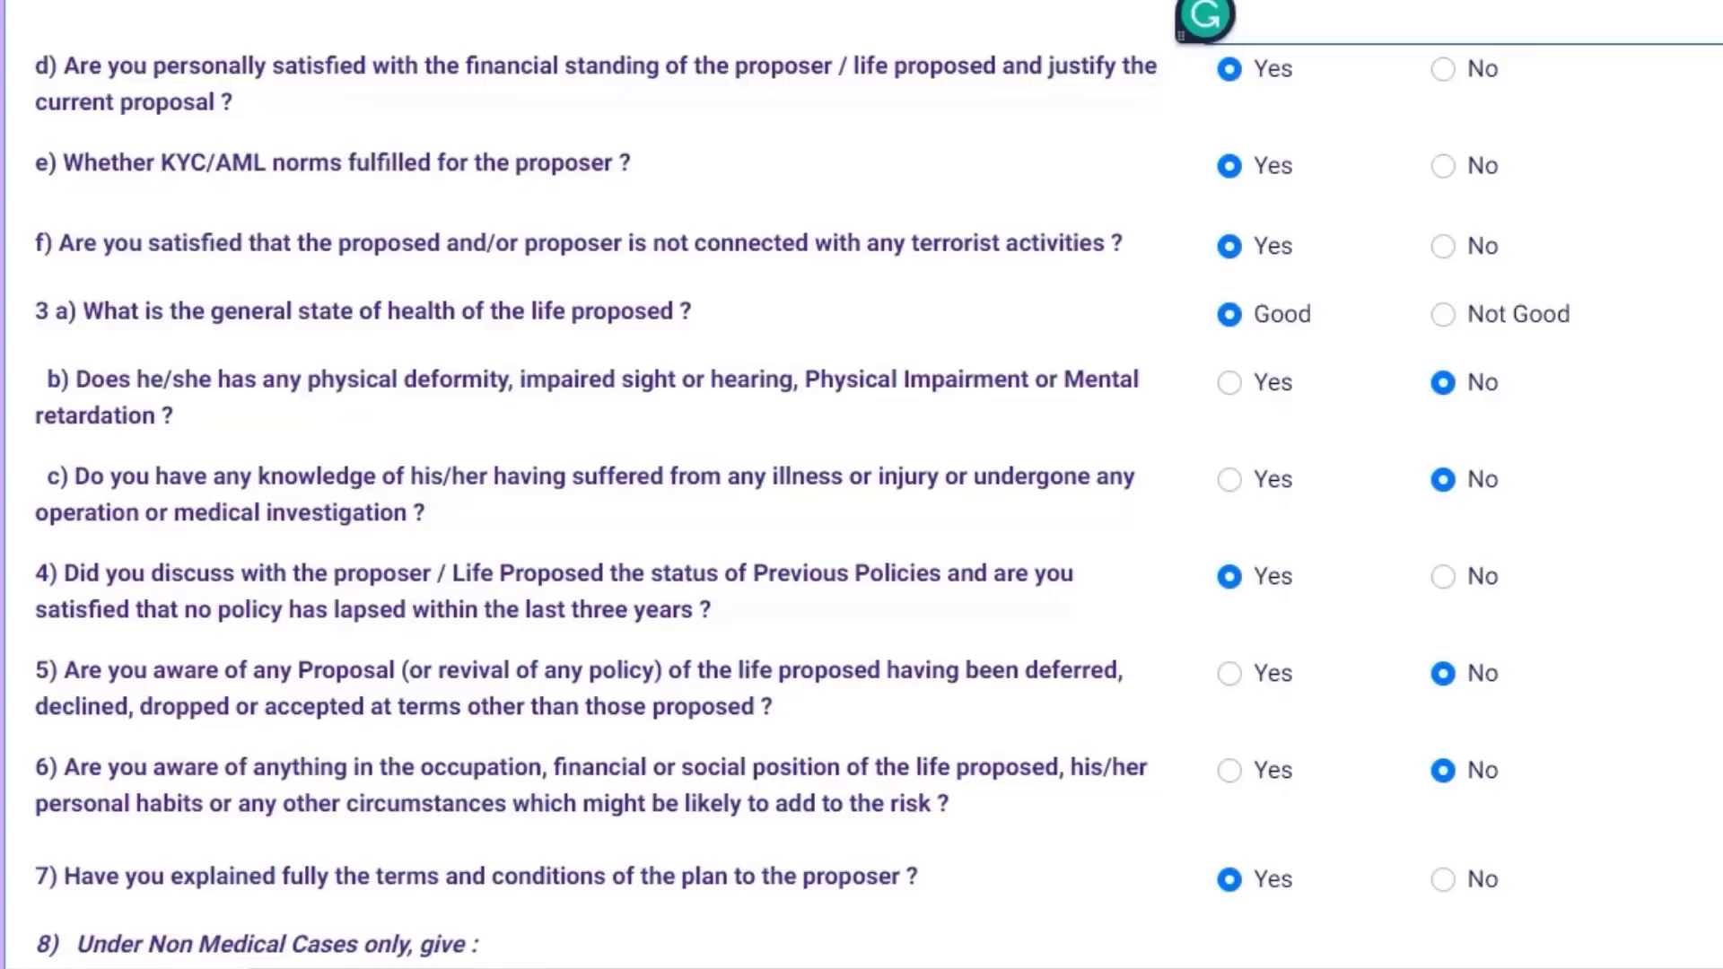
{"action": "scroll", "coordinate": [1238, 273], "scroll_direction": "up", "scroll_amount": 5}
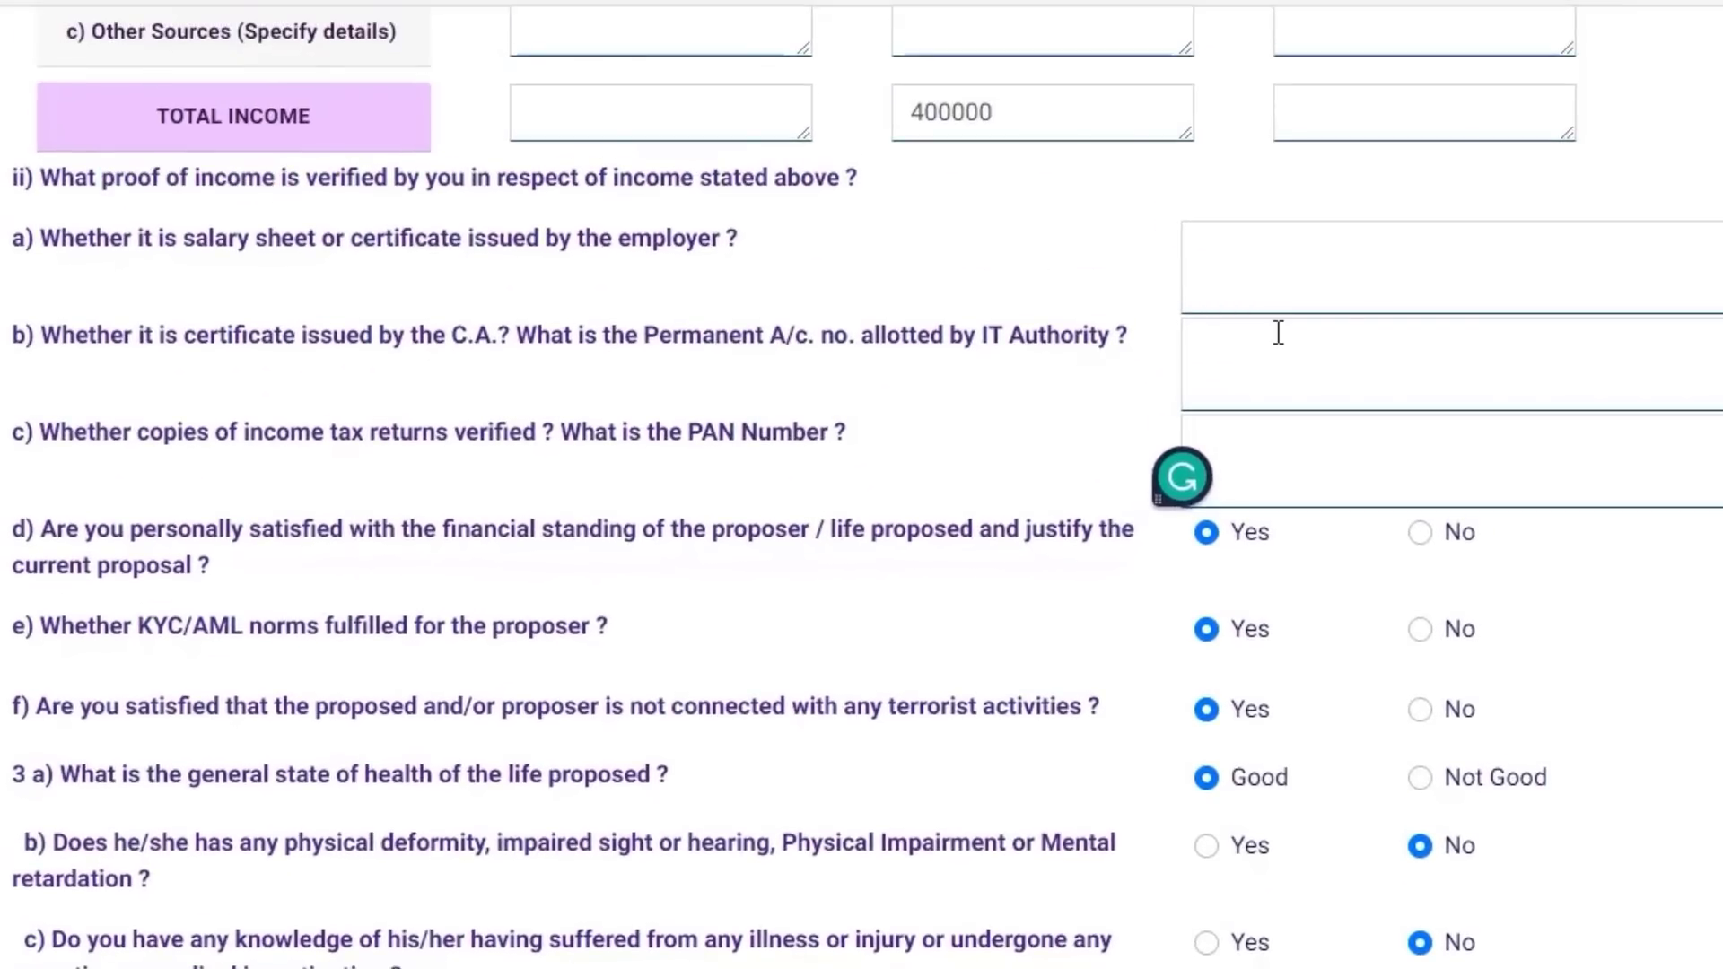
{"action": "scroll", "coordinate": [1278, 332], "scroll_direction": "down", "scroll_amount": 2}
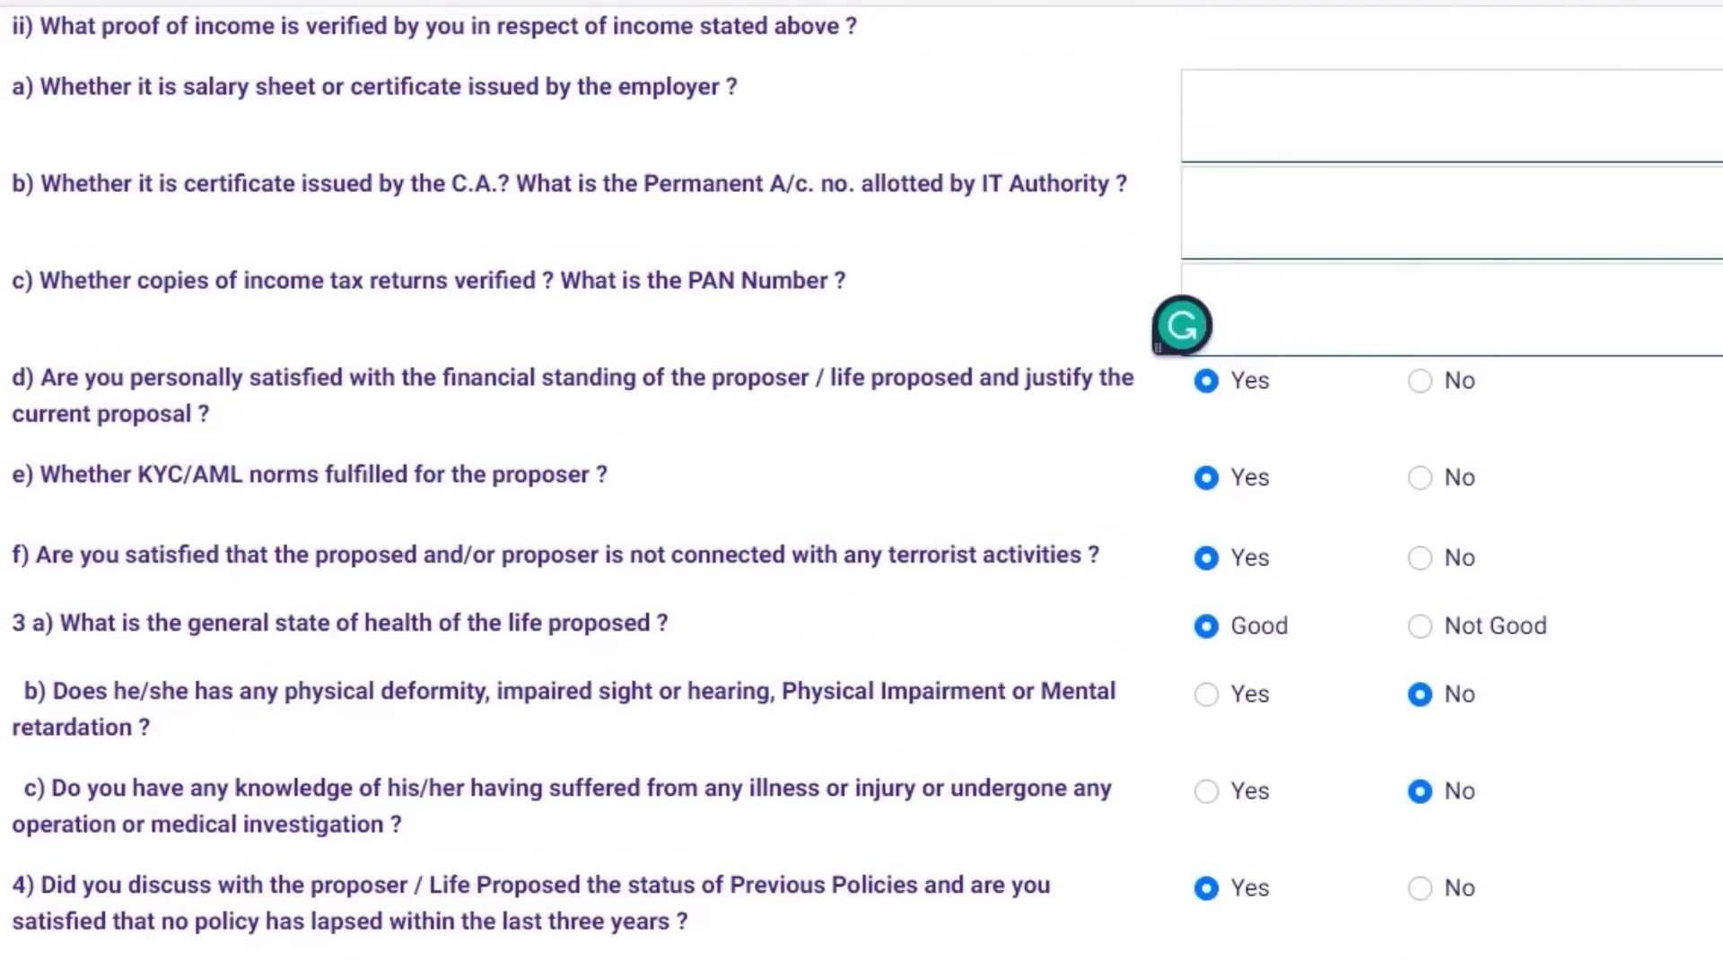
{"action": "scroll", "coordinate": [1356, 700], "scroll_direction": "down", "scroll_amount": 3}
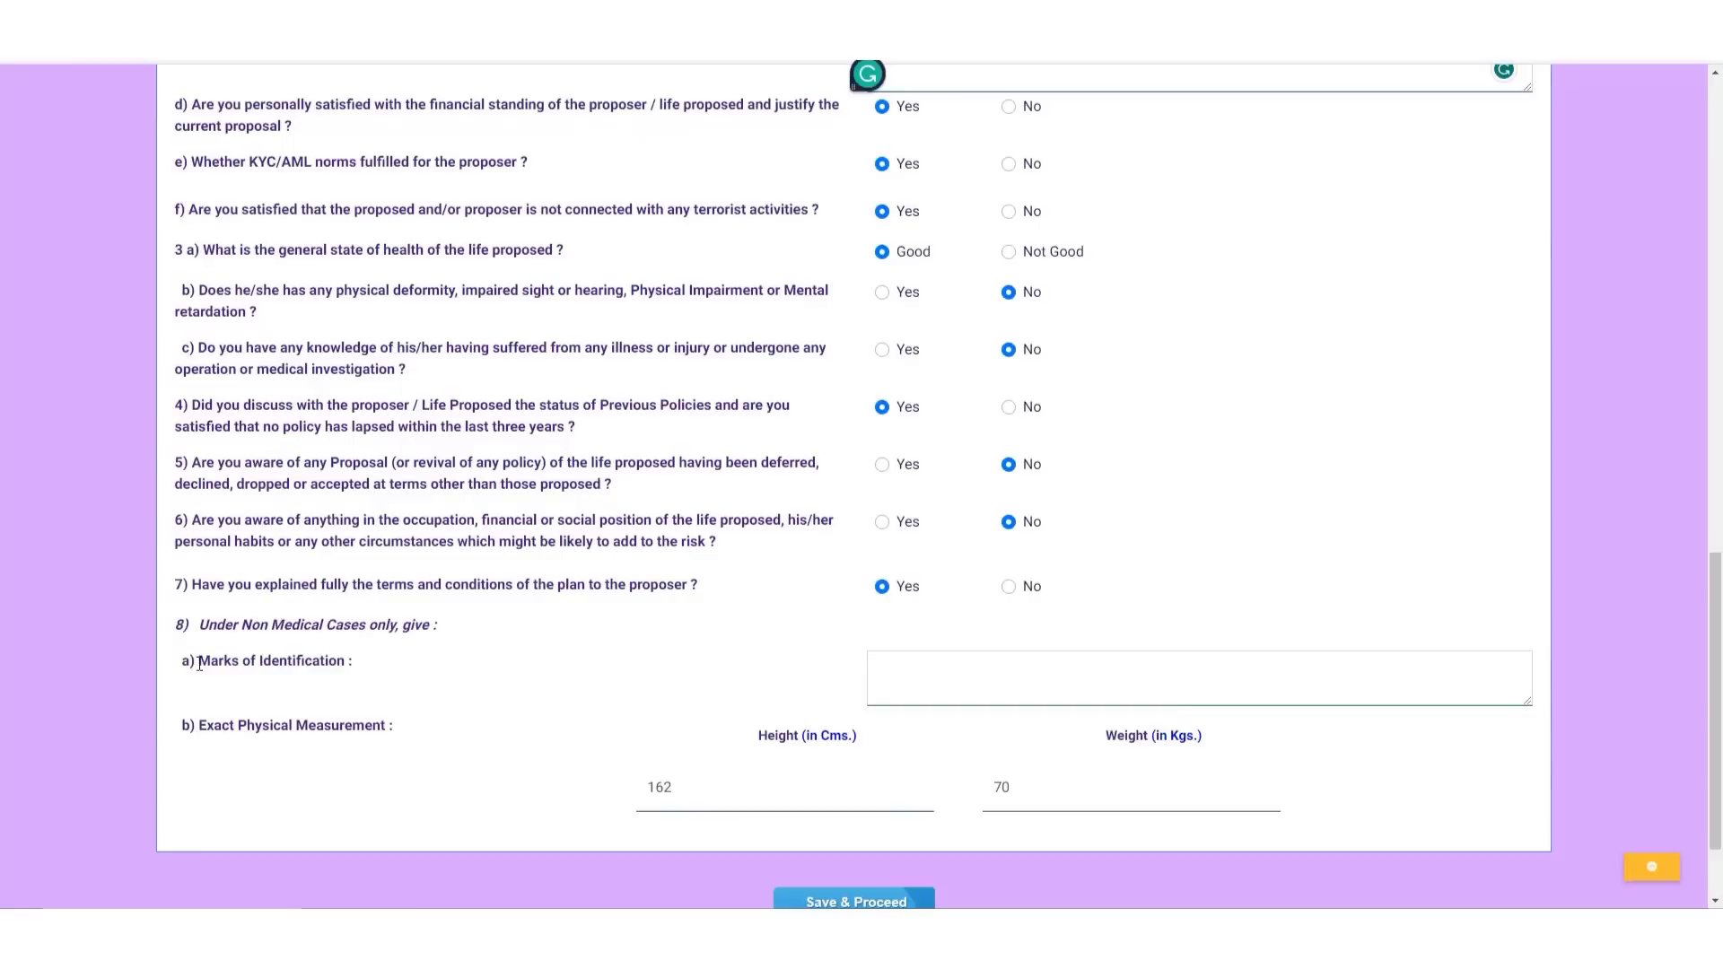
{"action": "left_click_drag", "start_coordinate": [200, 664], "coordinate": [339, 660]}
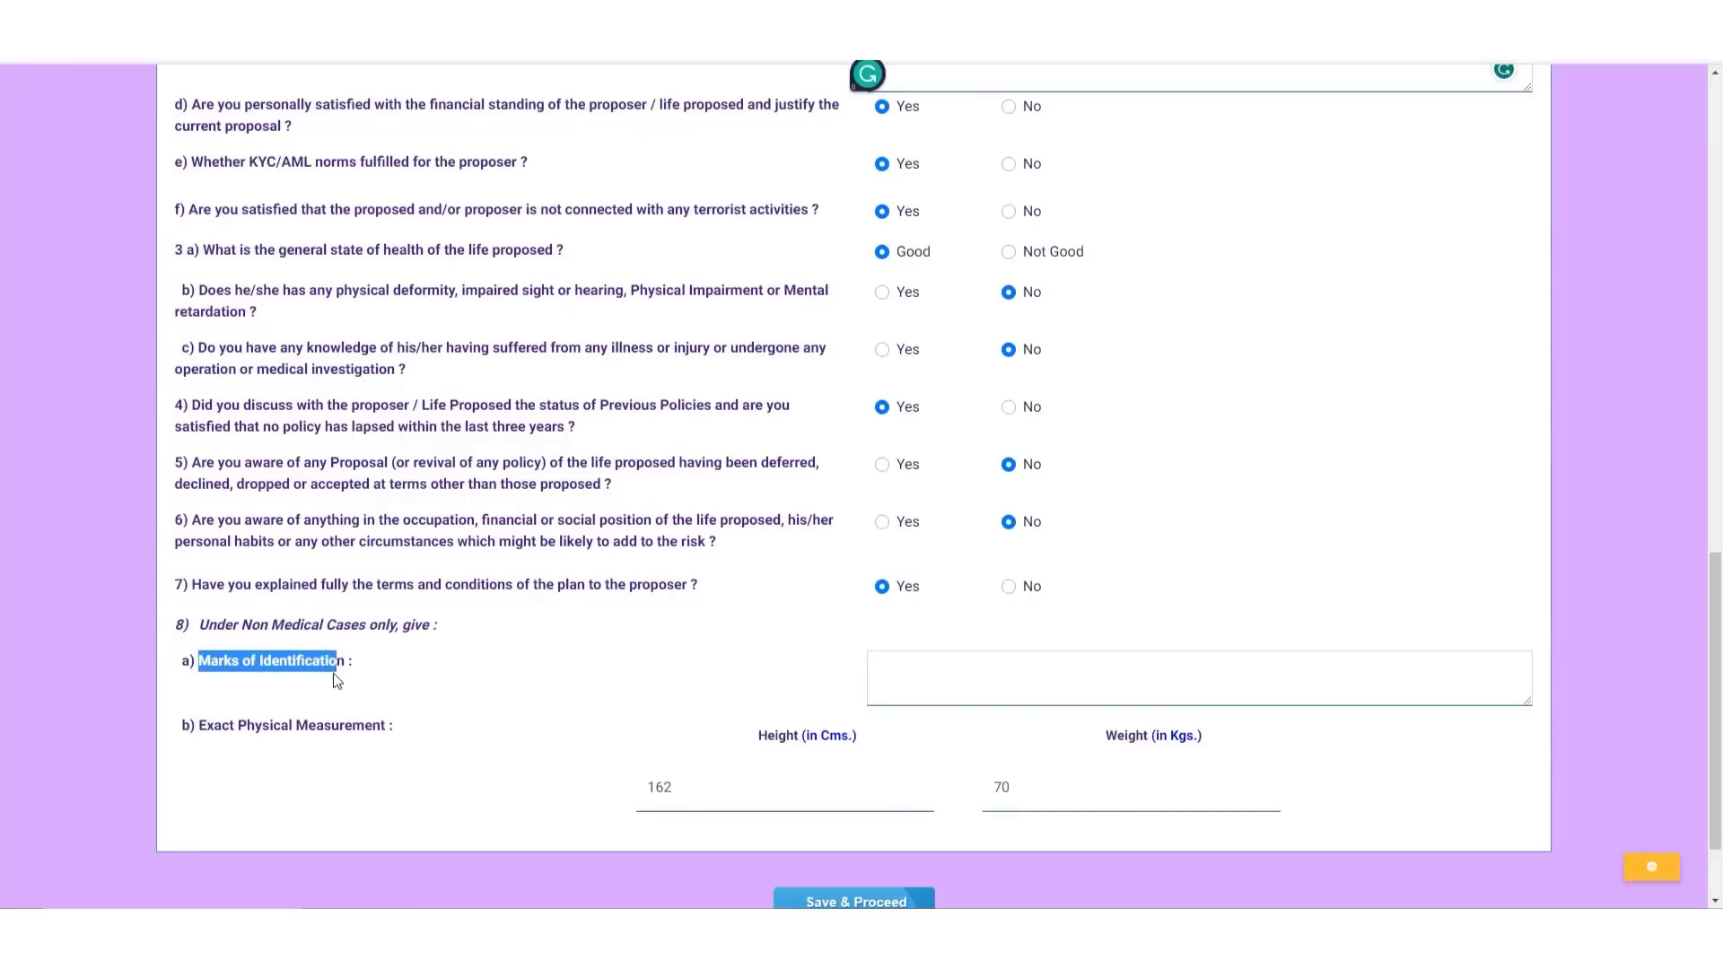
{"action": "left_click", "coordinate": [923, 686]}
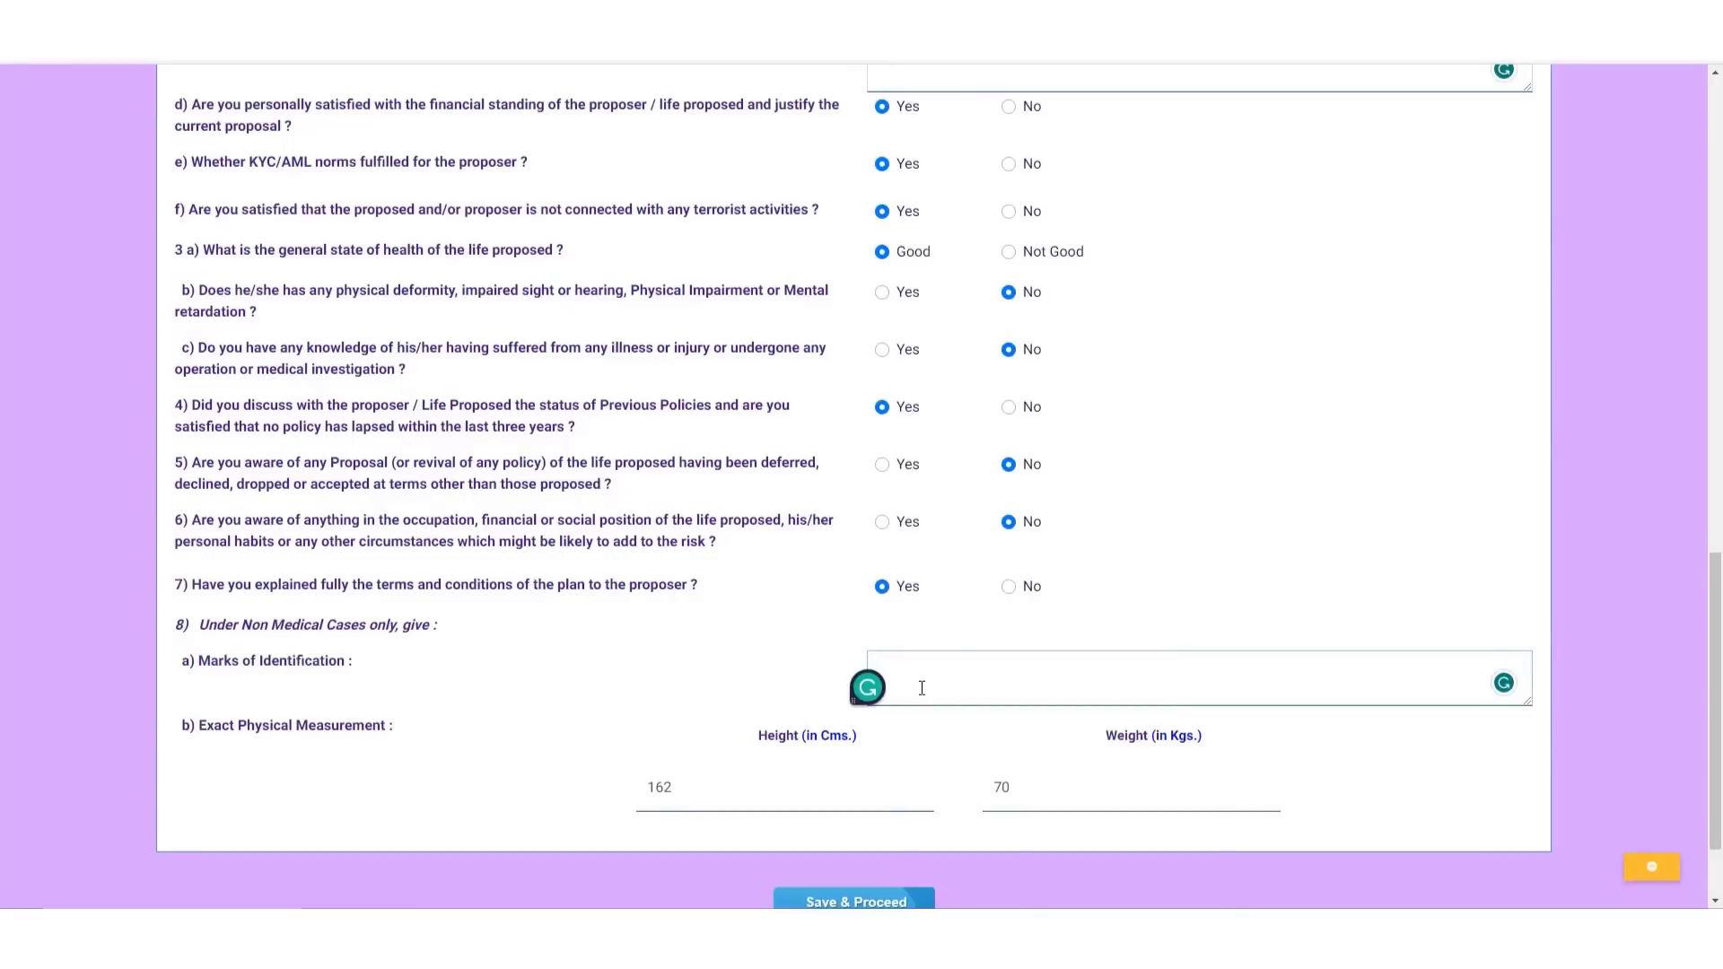
{"action": "scroll", "coordinate": [1268, 664], "scroll_direction": "down", "scroll_amount": 2}
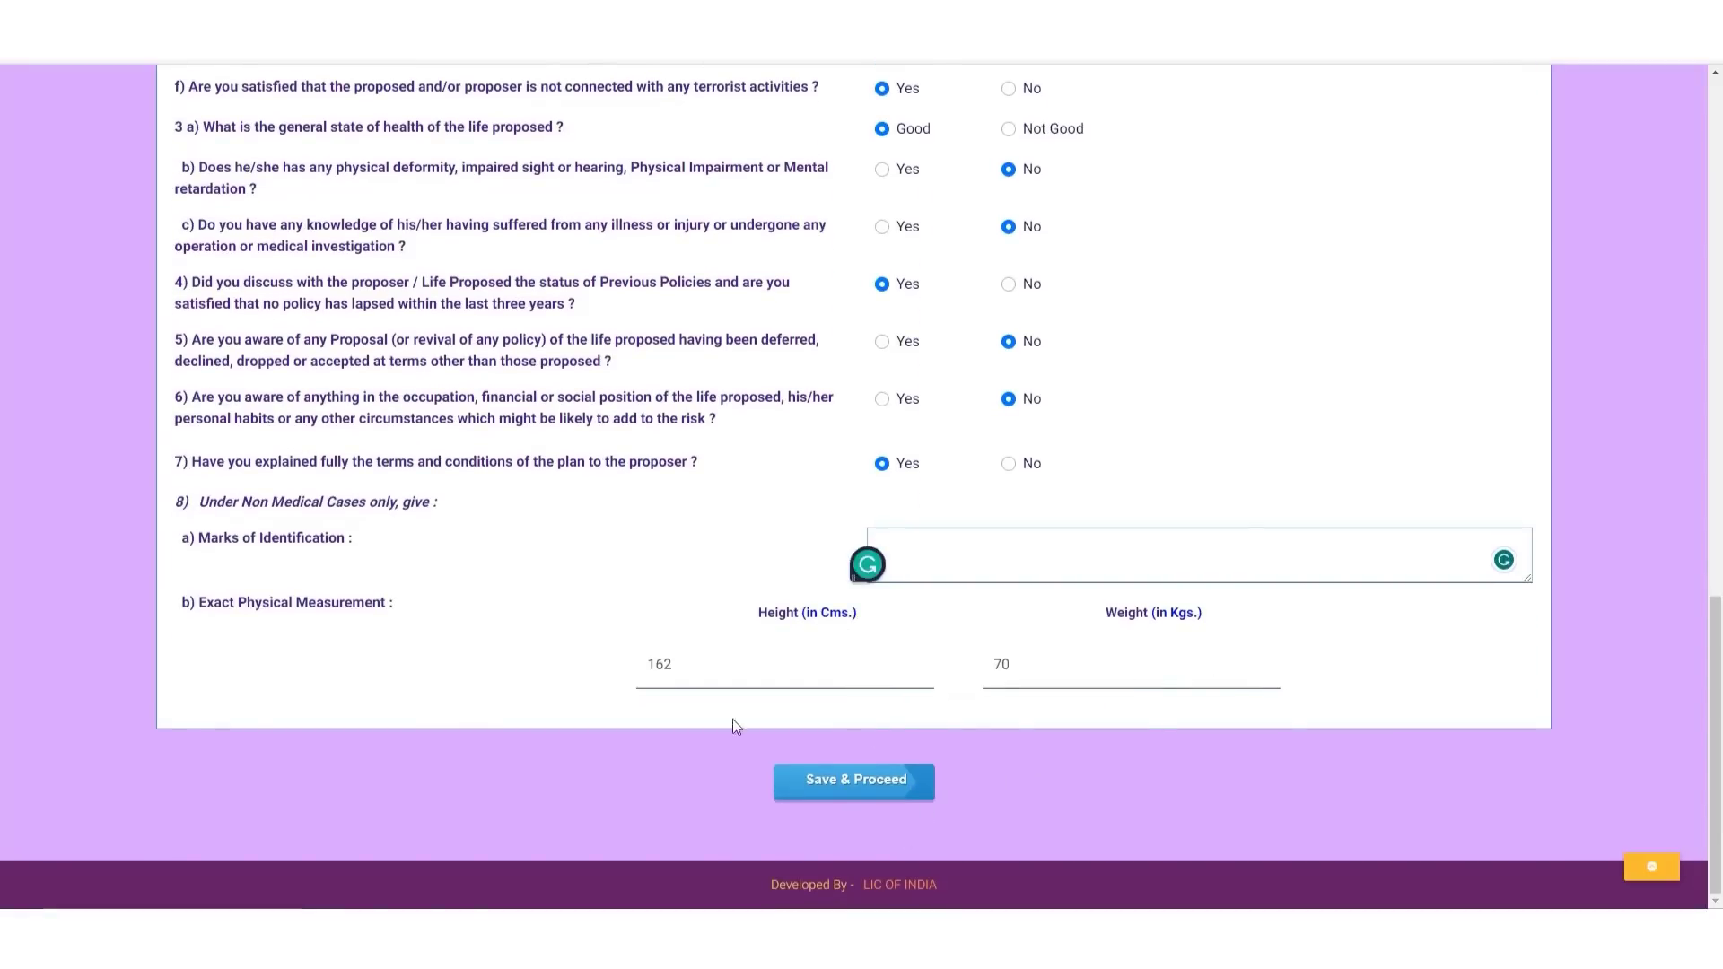
{"action": "left_click", "coordinate": [884, 789]}
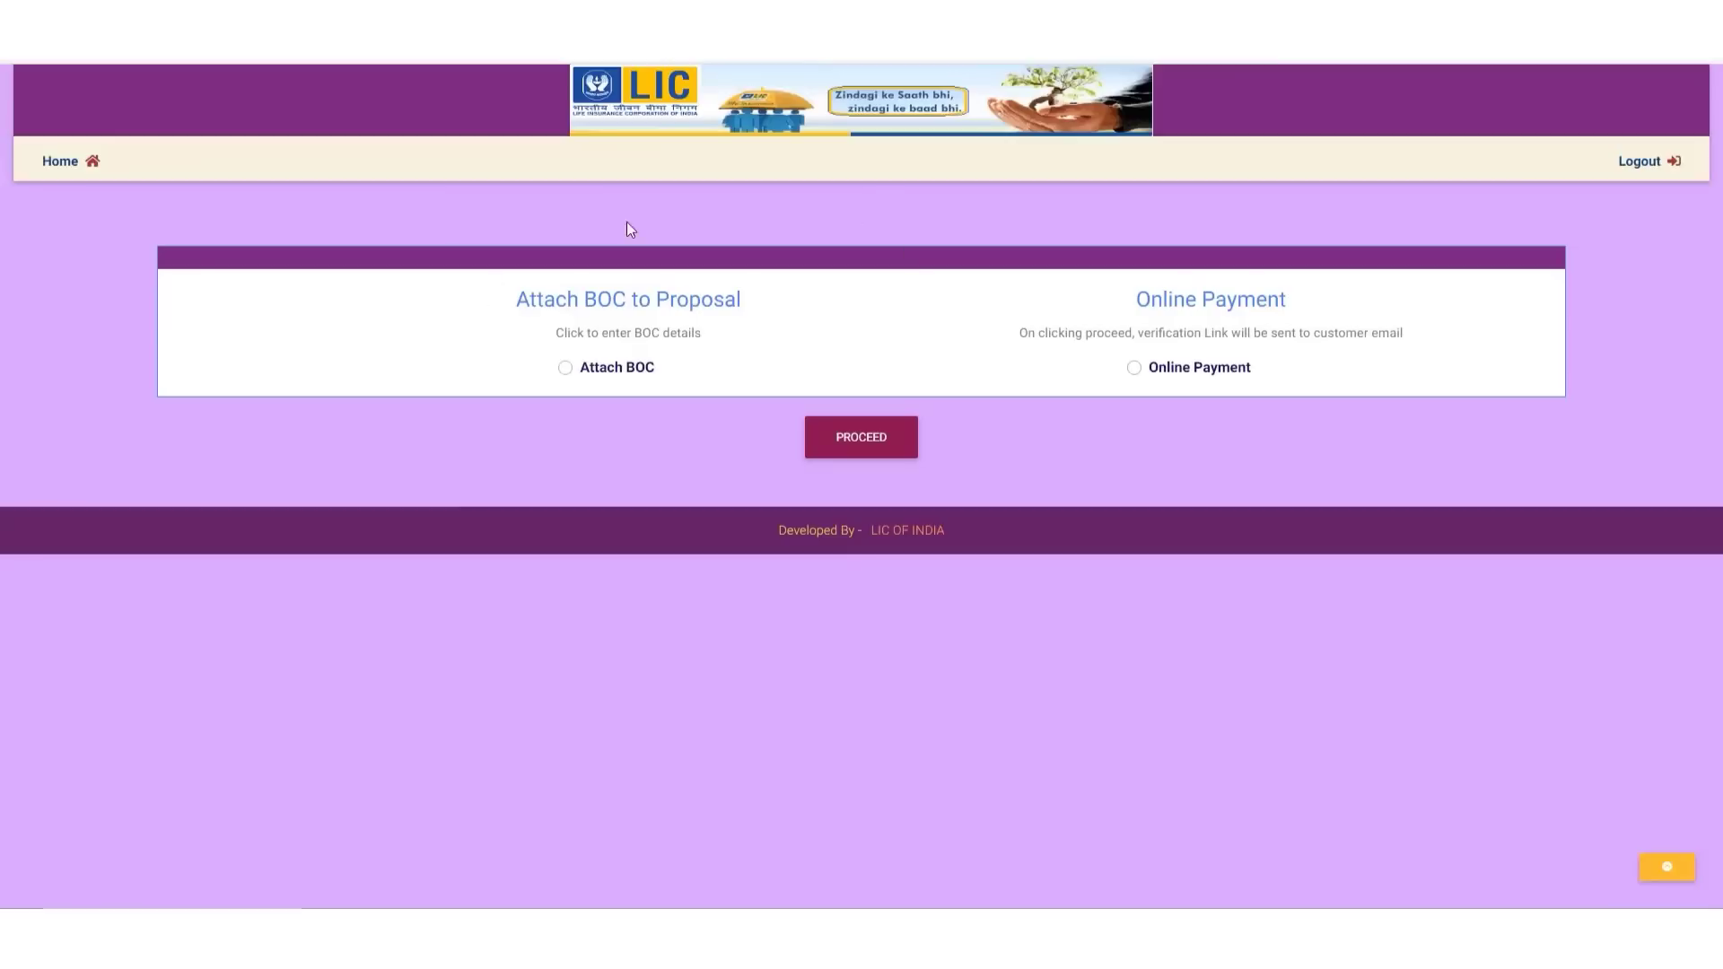
Choose Online Payment rather than Attach BOC and proceed.
{"action": "left_click_drag", "start_coordinate": [520, 299], "coordinate": [736, 301]}
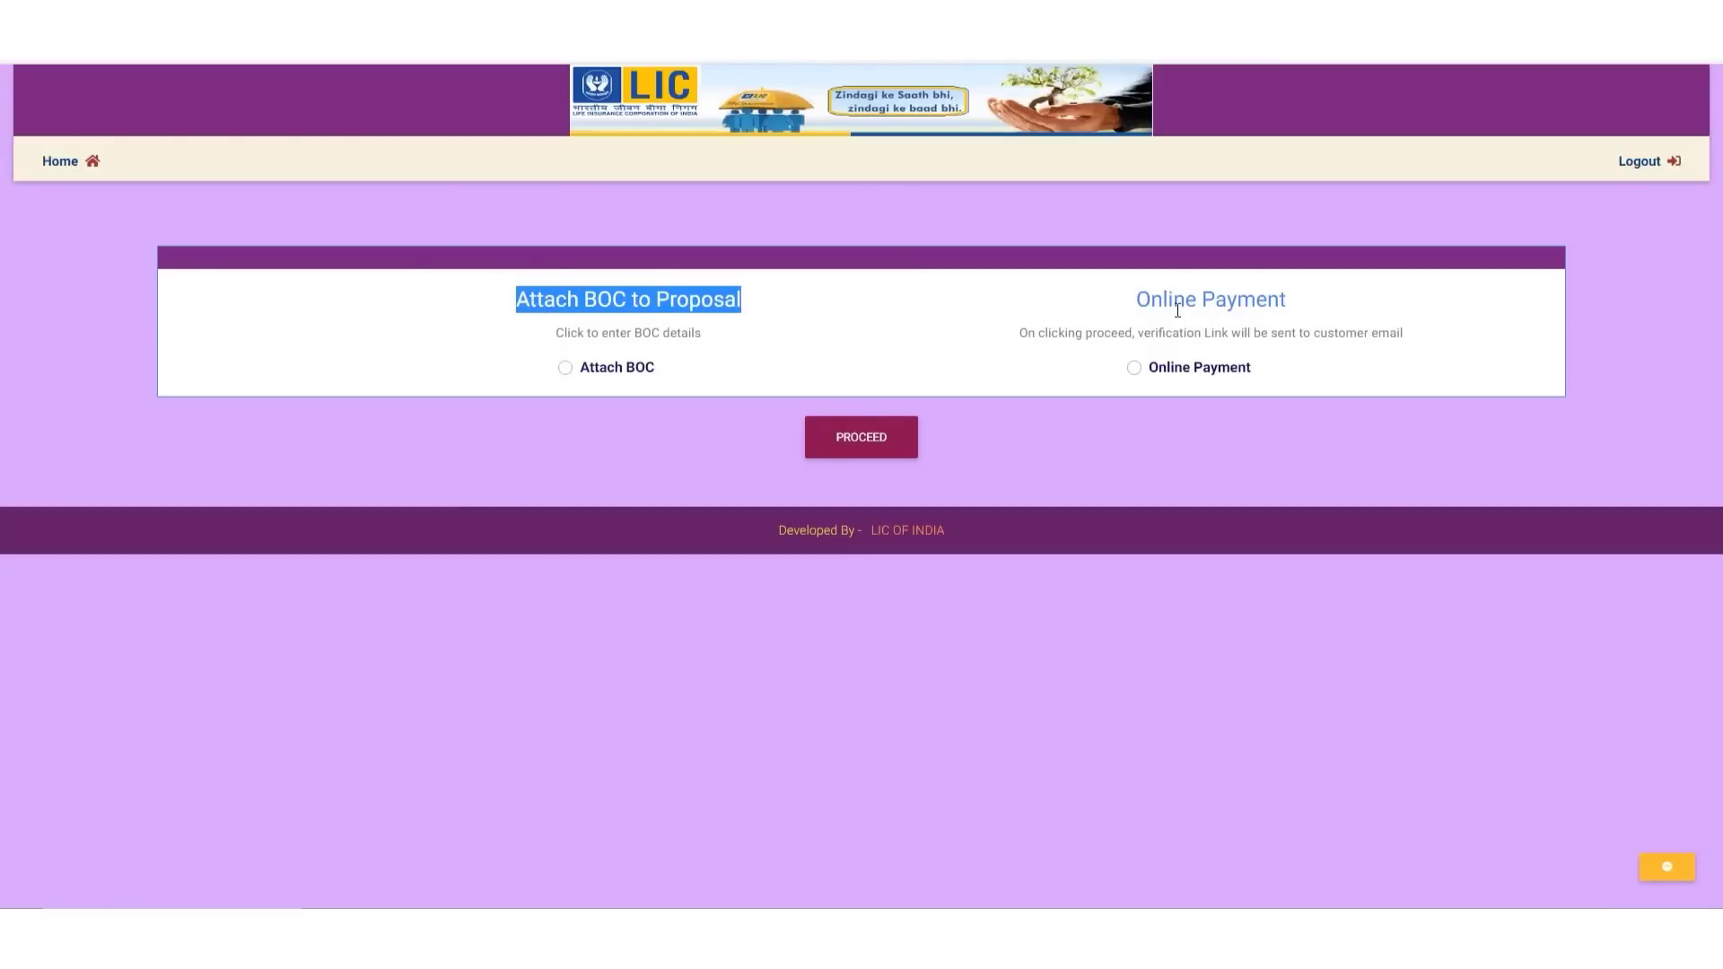
{"action": "left_click_drag", "start_coordinate": [1139, 303], "coordinate": [1286, 304]}
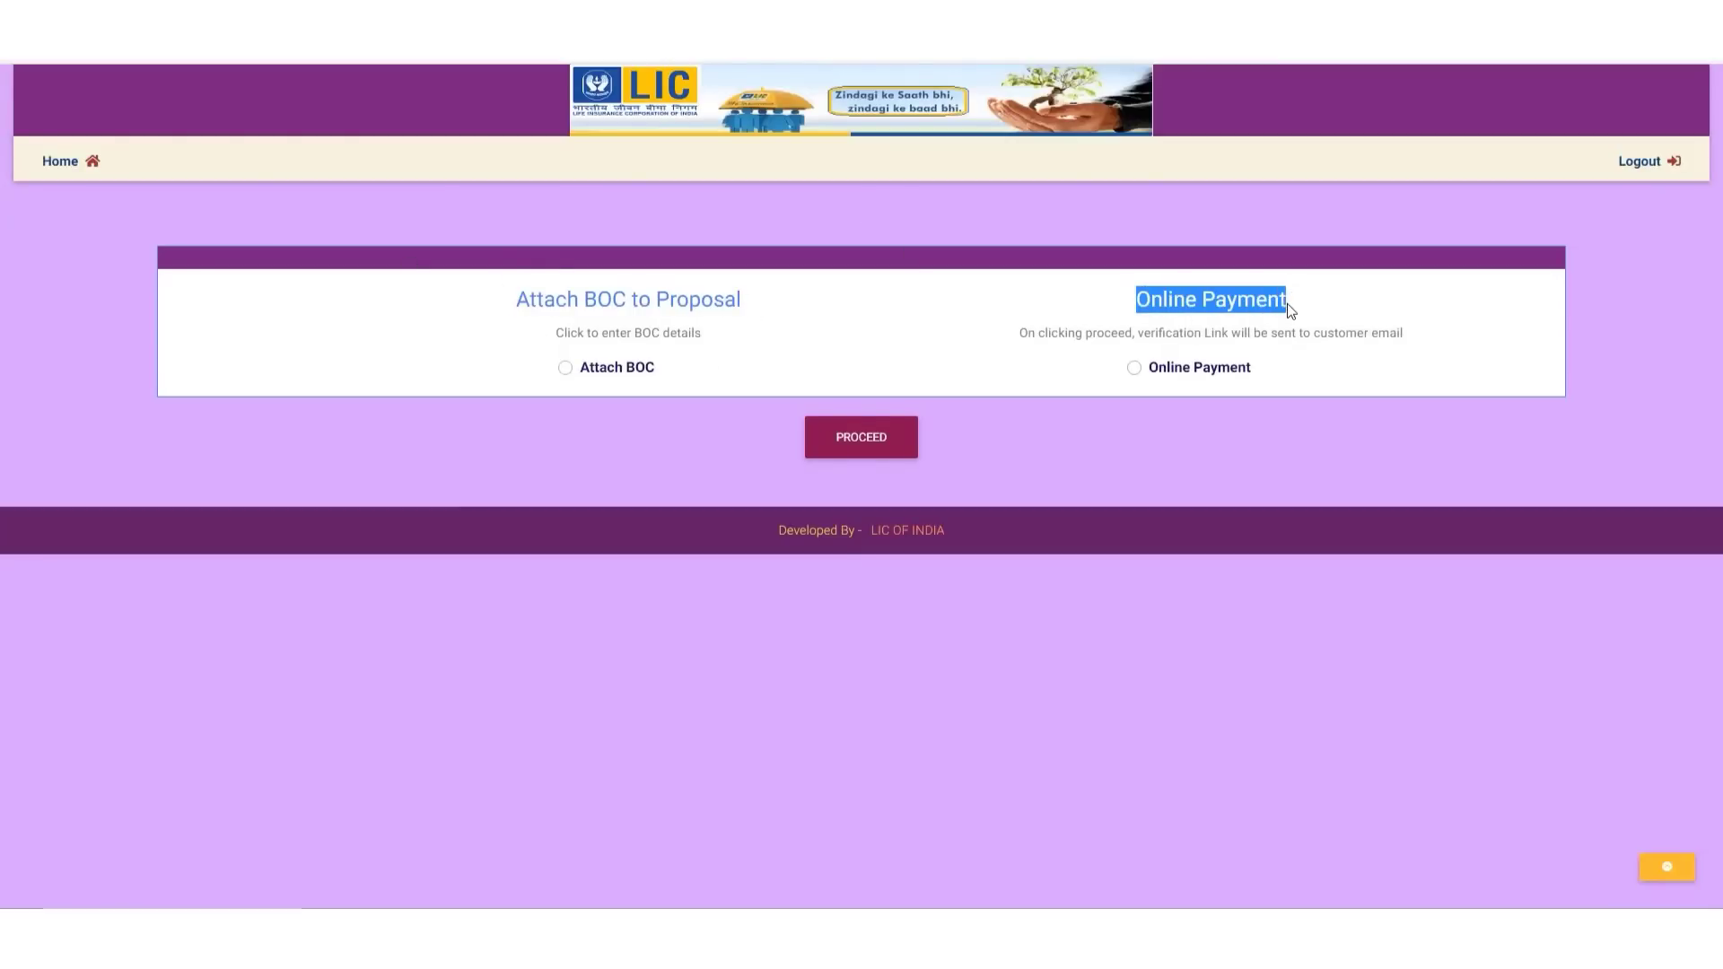
{"action": "left_click", "coordinate": [1290, 311]}
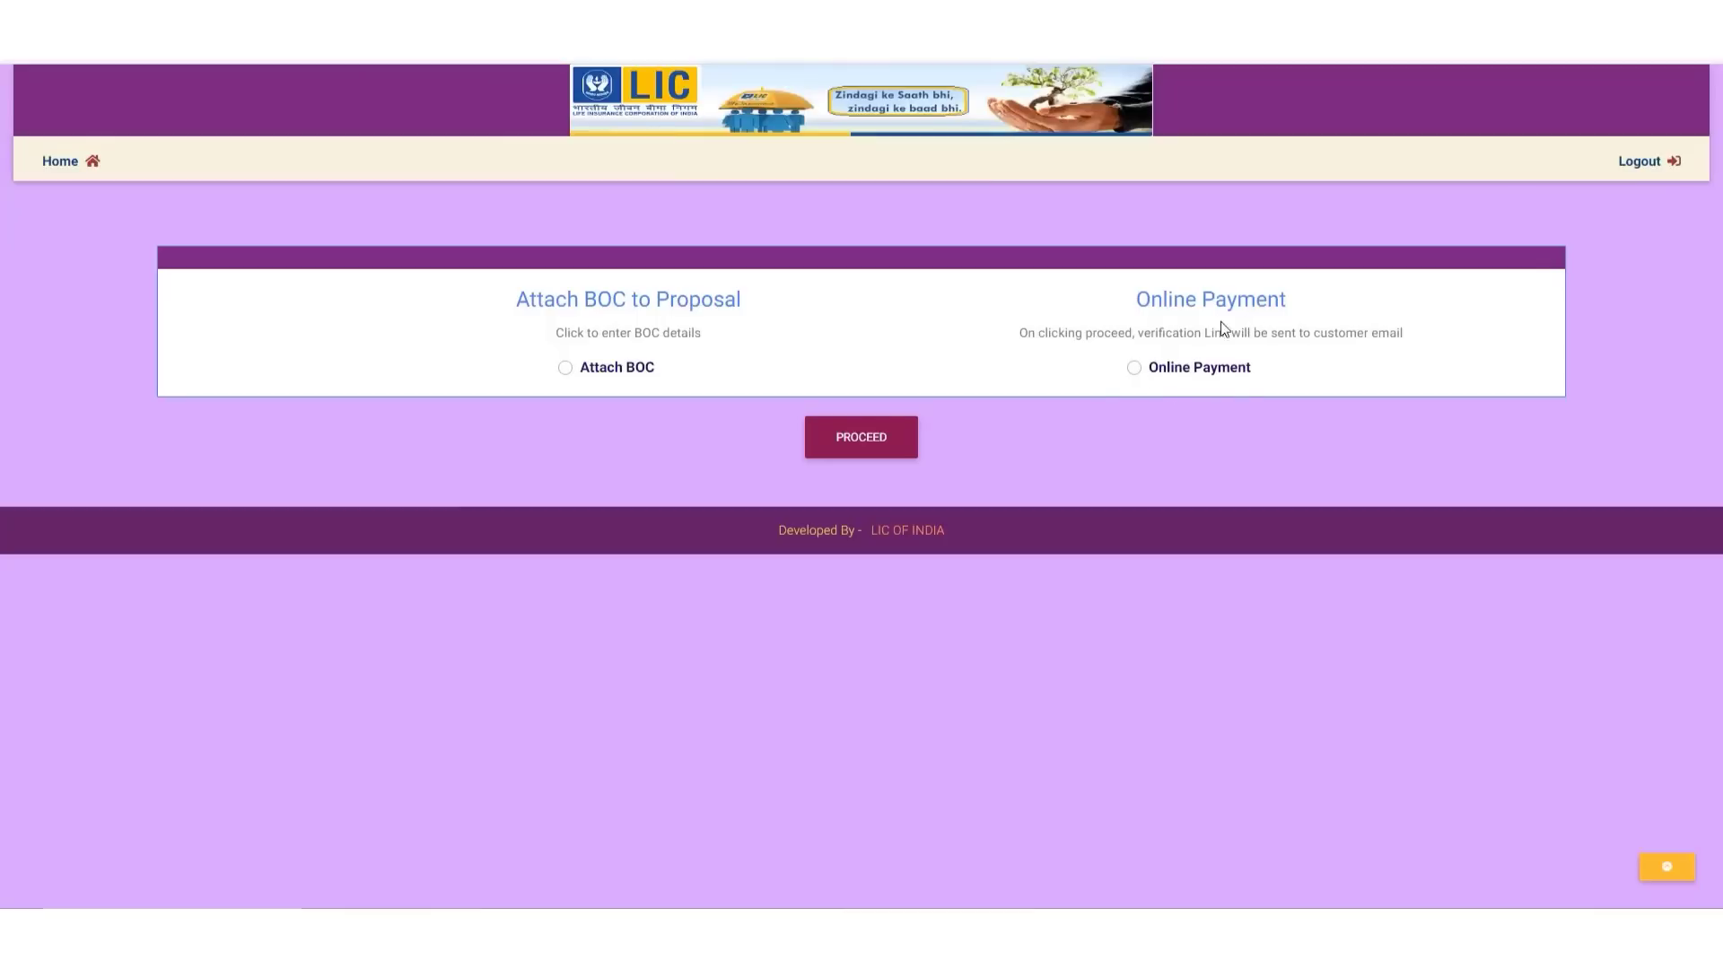
{"action": "left_click_drag", "start_coordinate": [521, 301], "coordinate": [738, 300]}
{"action": "left_click", "coordinate": [737, 301]}
{"action": "triple_click", "coordinate": [1143, 299]}
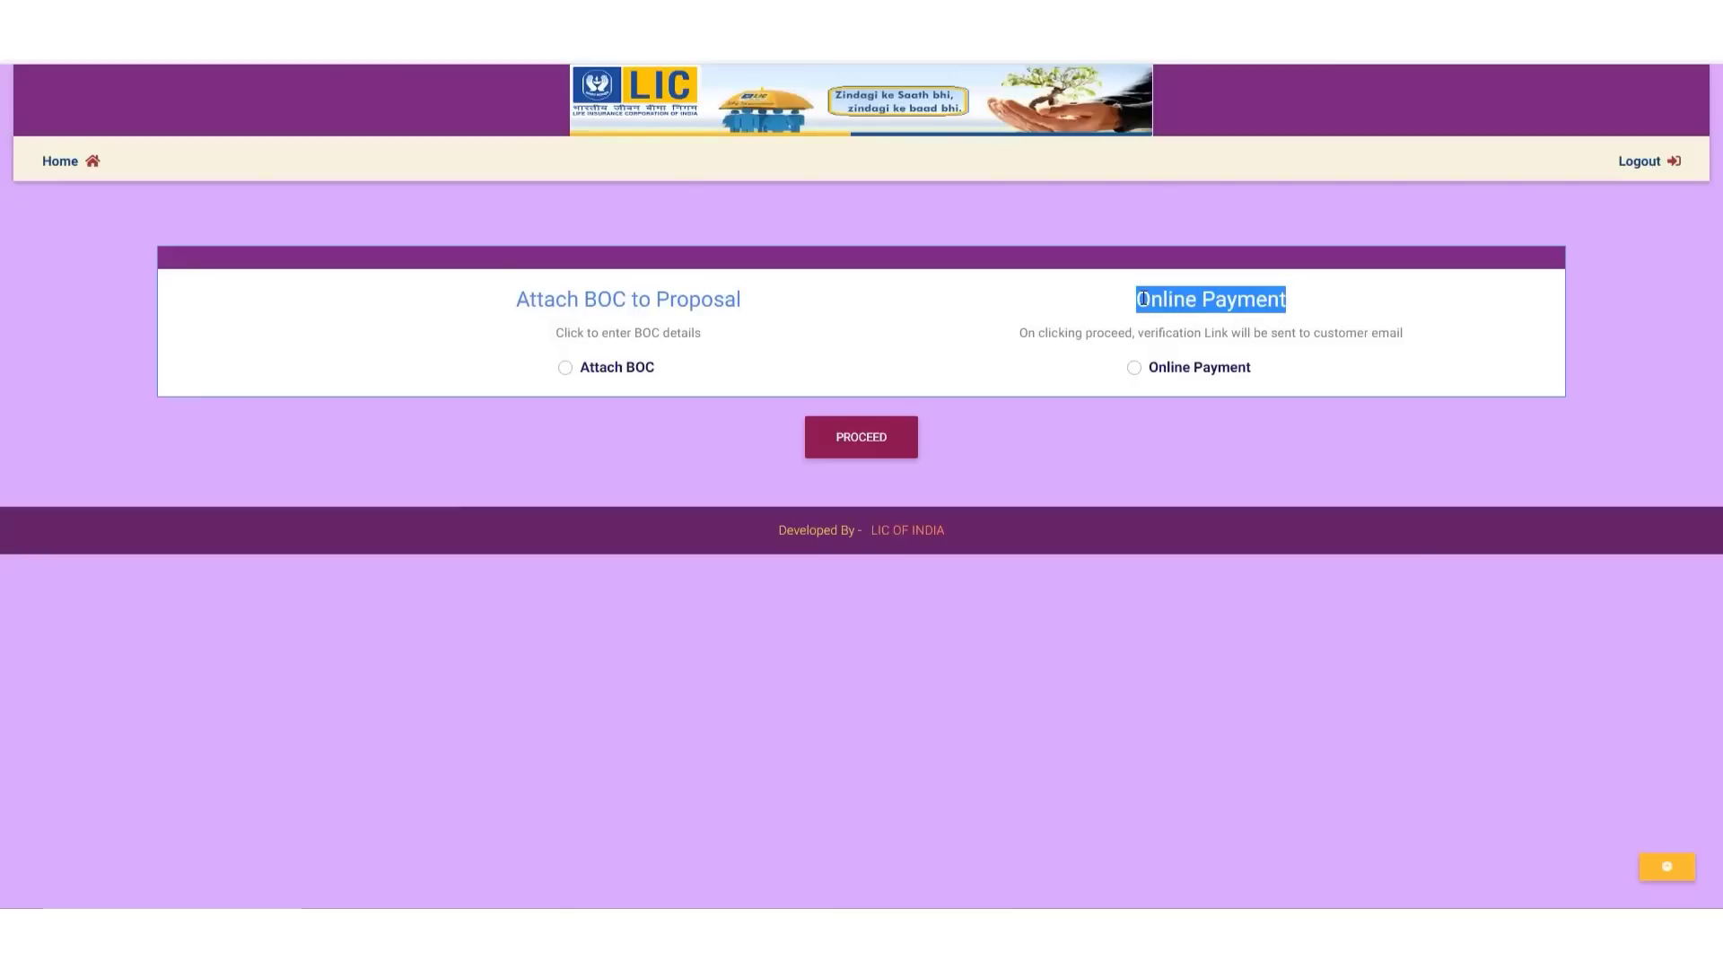
{"action": "left_click", "coordinate": [1177, 302]}
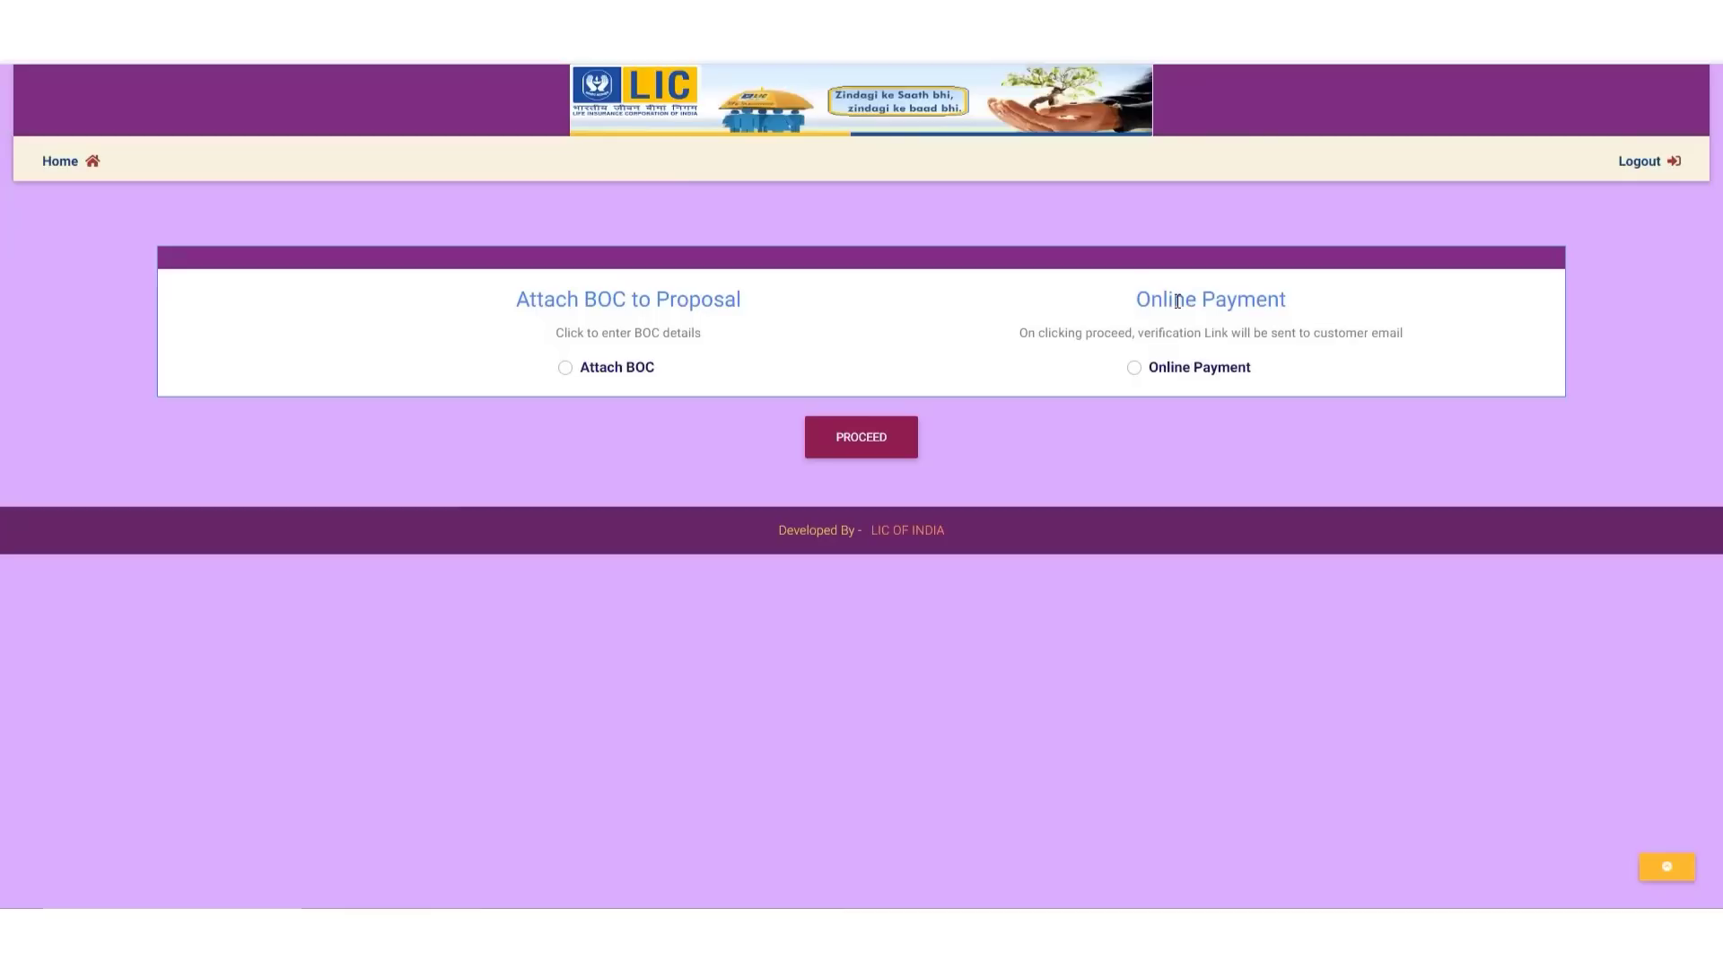
{"action": "left_click", "coordinate": [1134, 368]}
{"action": "left_click", "coordinate": [872, 448]}
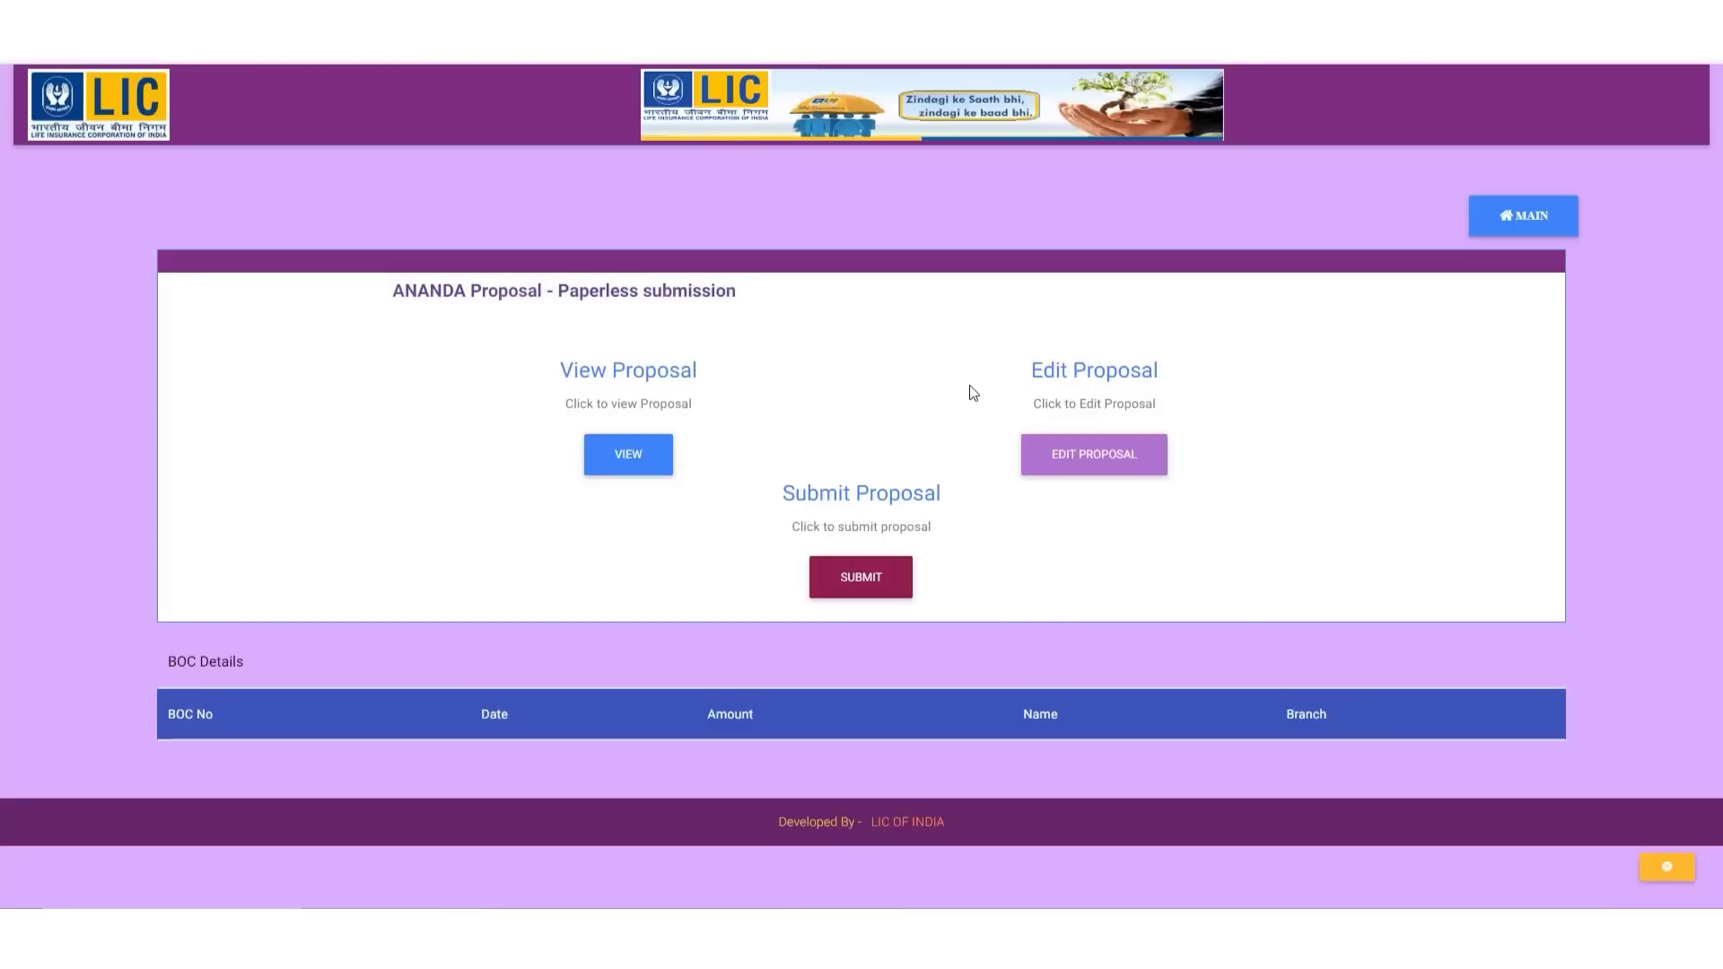
Submit the paperless ANANDA proposal, triggering the customer verification email.
{"action": "triple_click", "coordinate": [586, 375]}
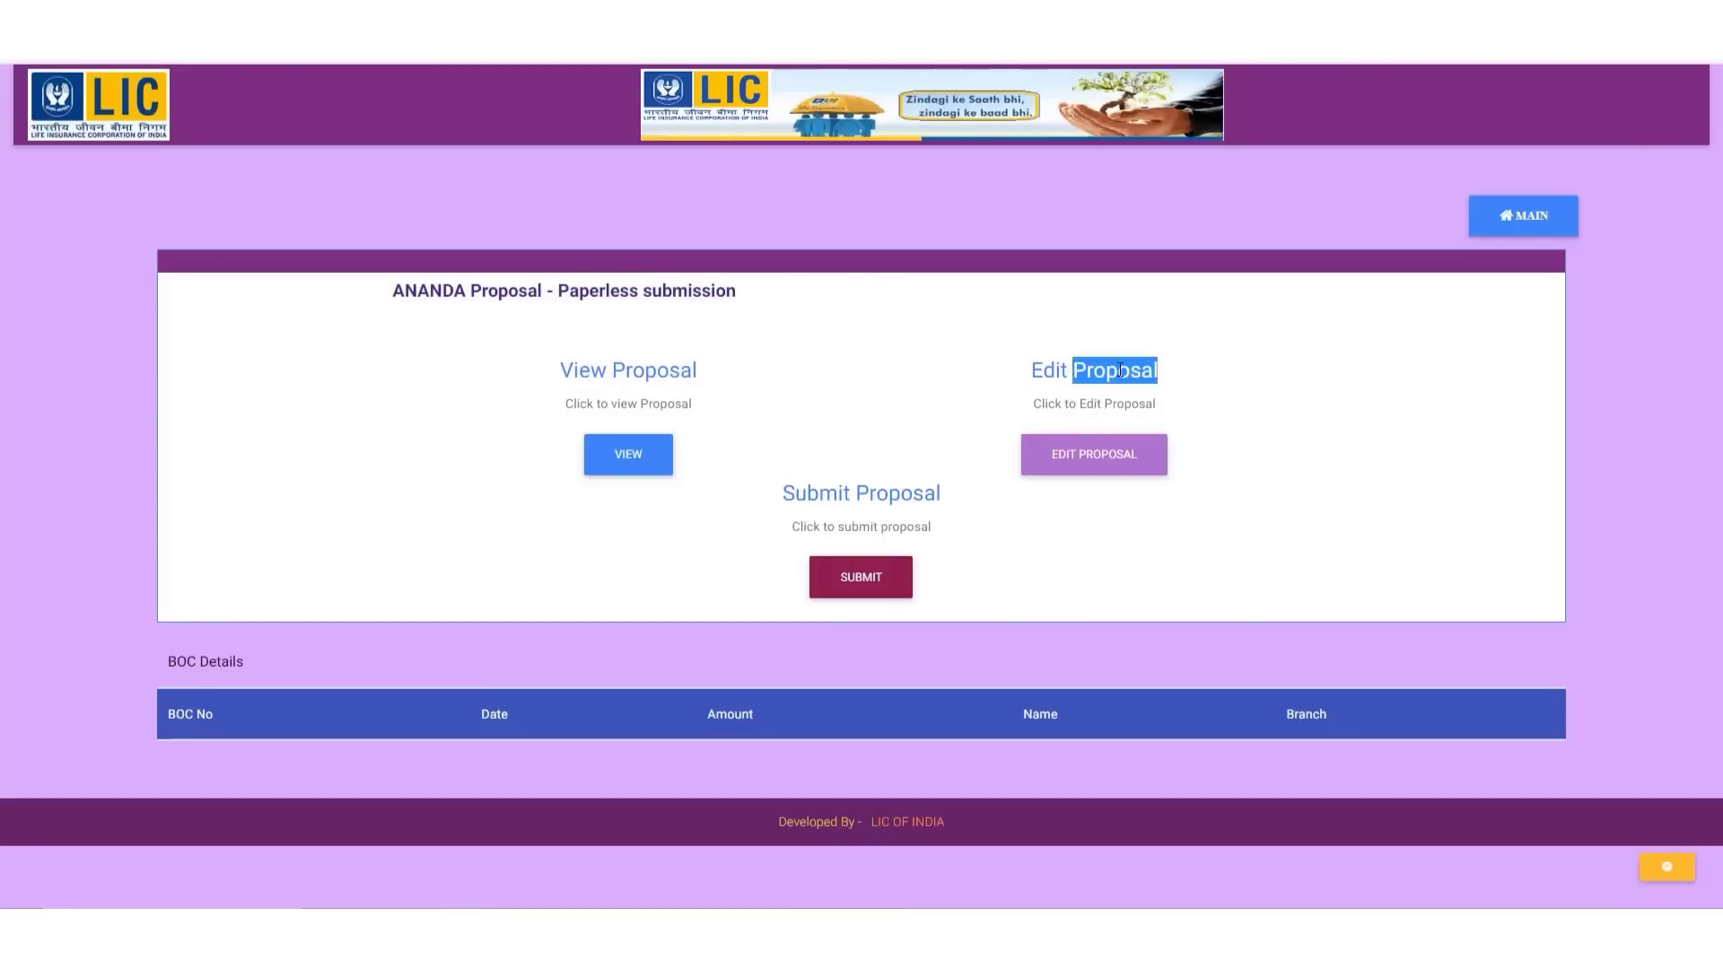
{"action": "triple_click", "coordinate": [1122, 372]}
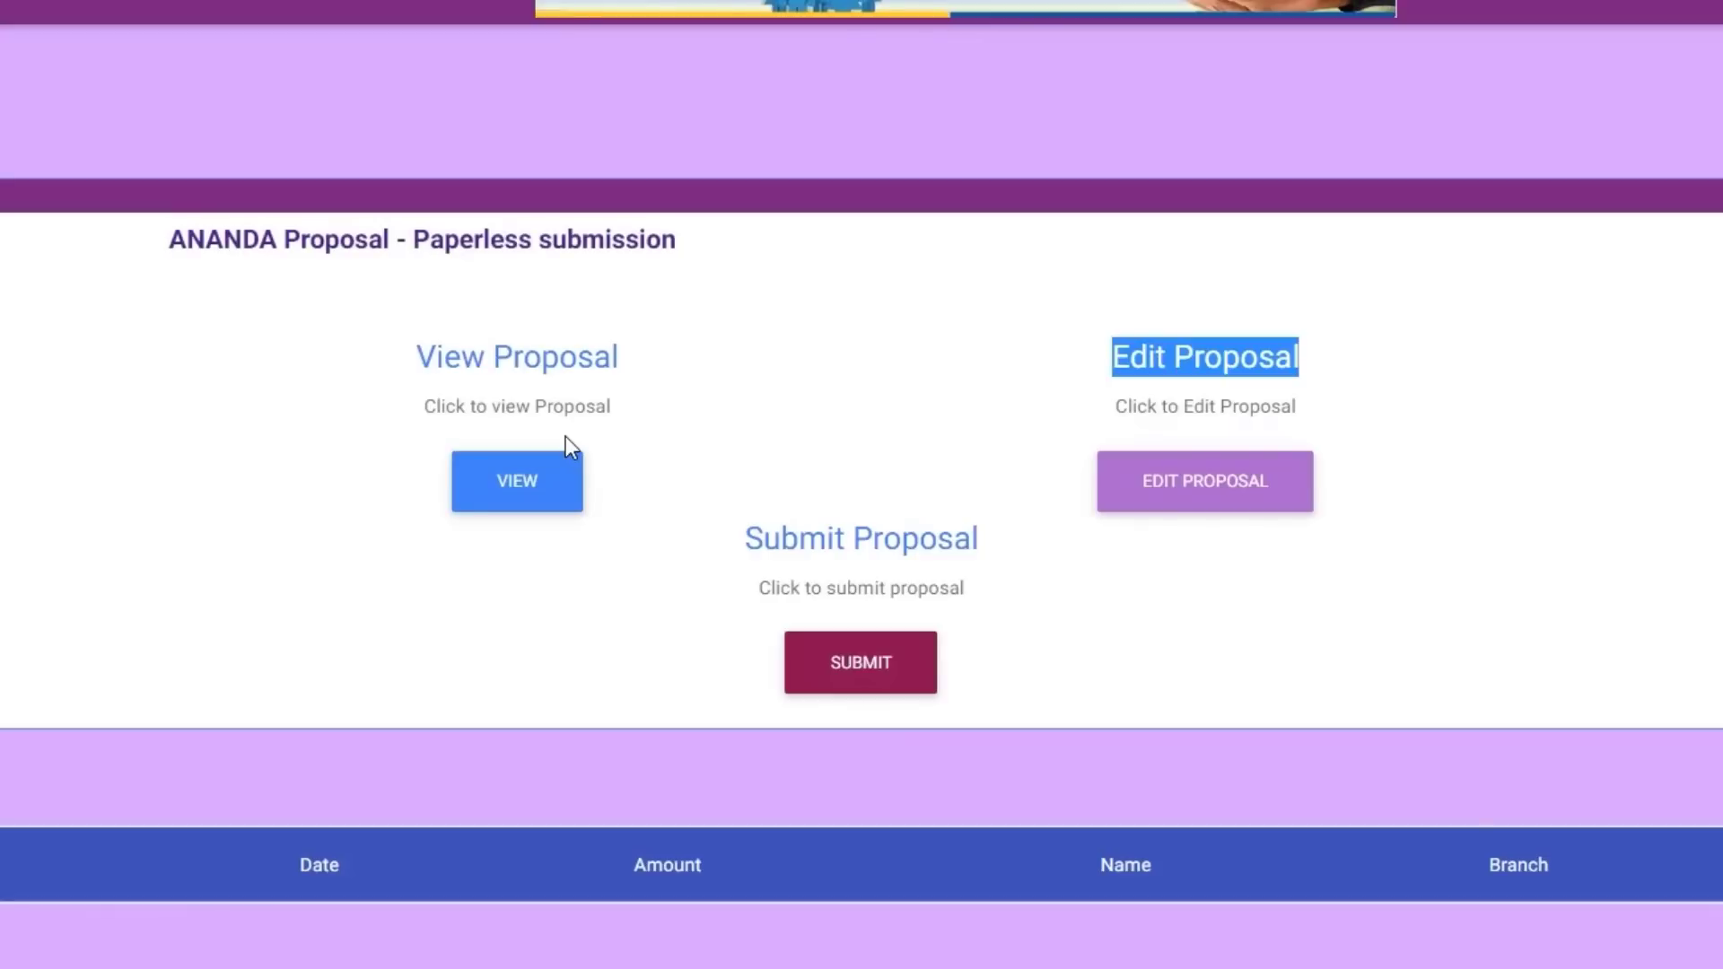
{"action": "left_click", "coordinate": [578, 402]}
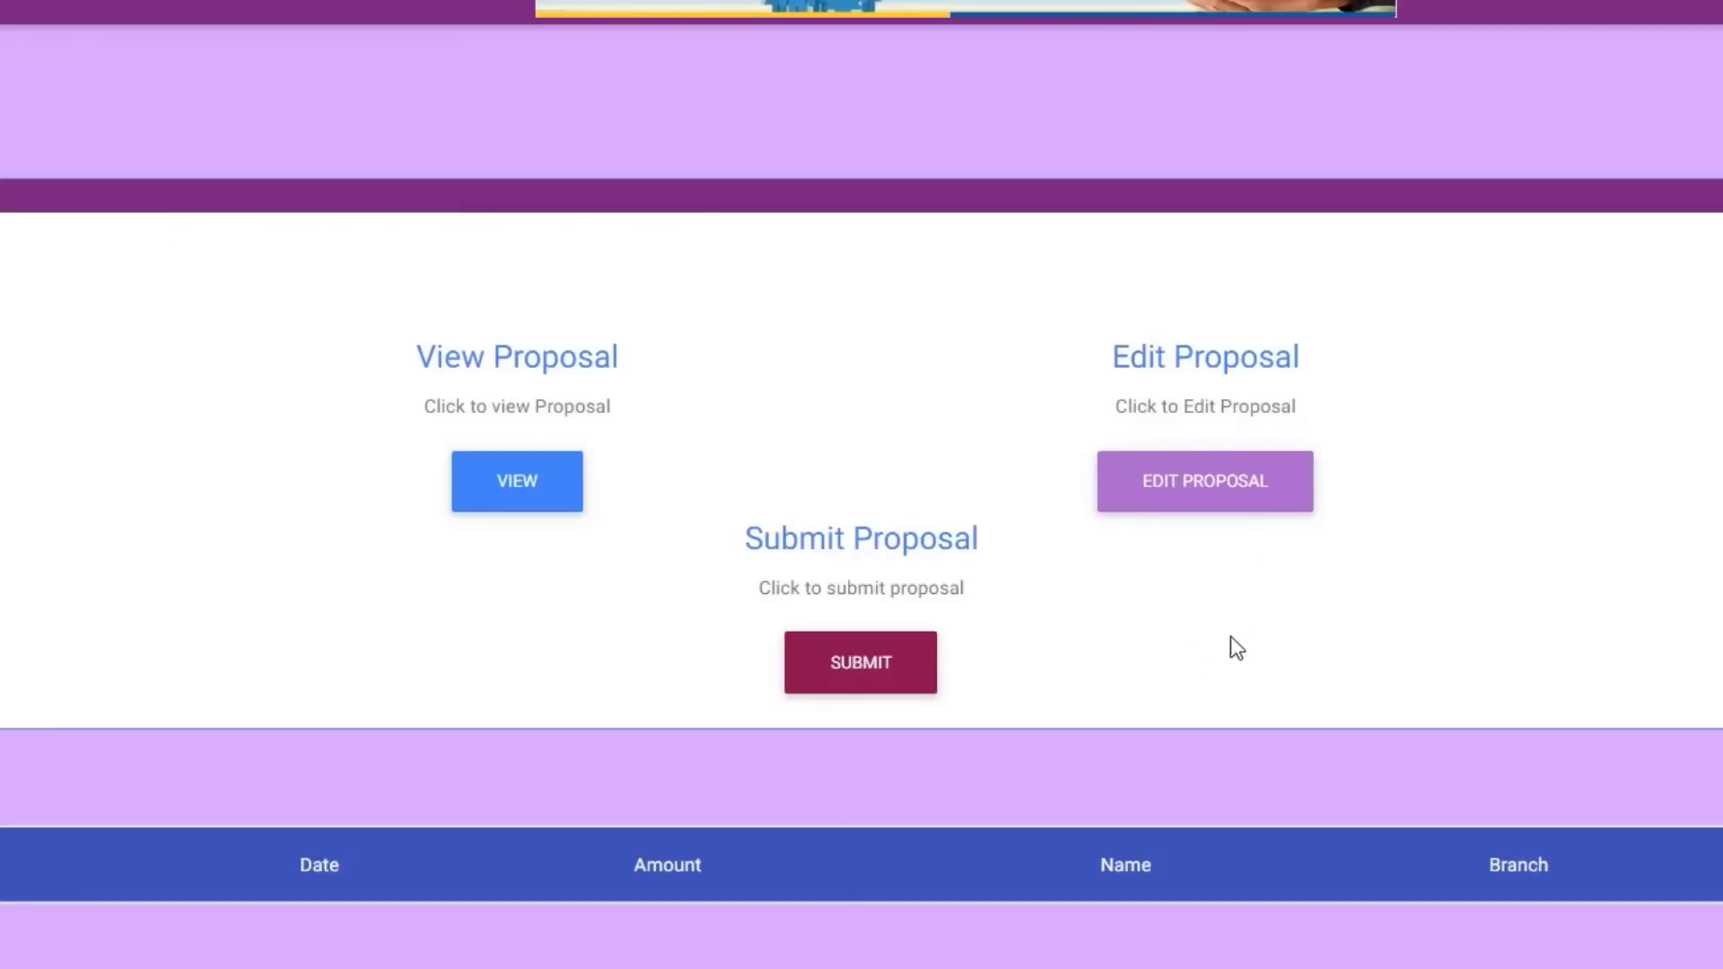
{"action": "left_click", "coordinate": [861, 668]}
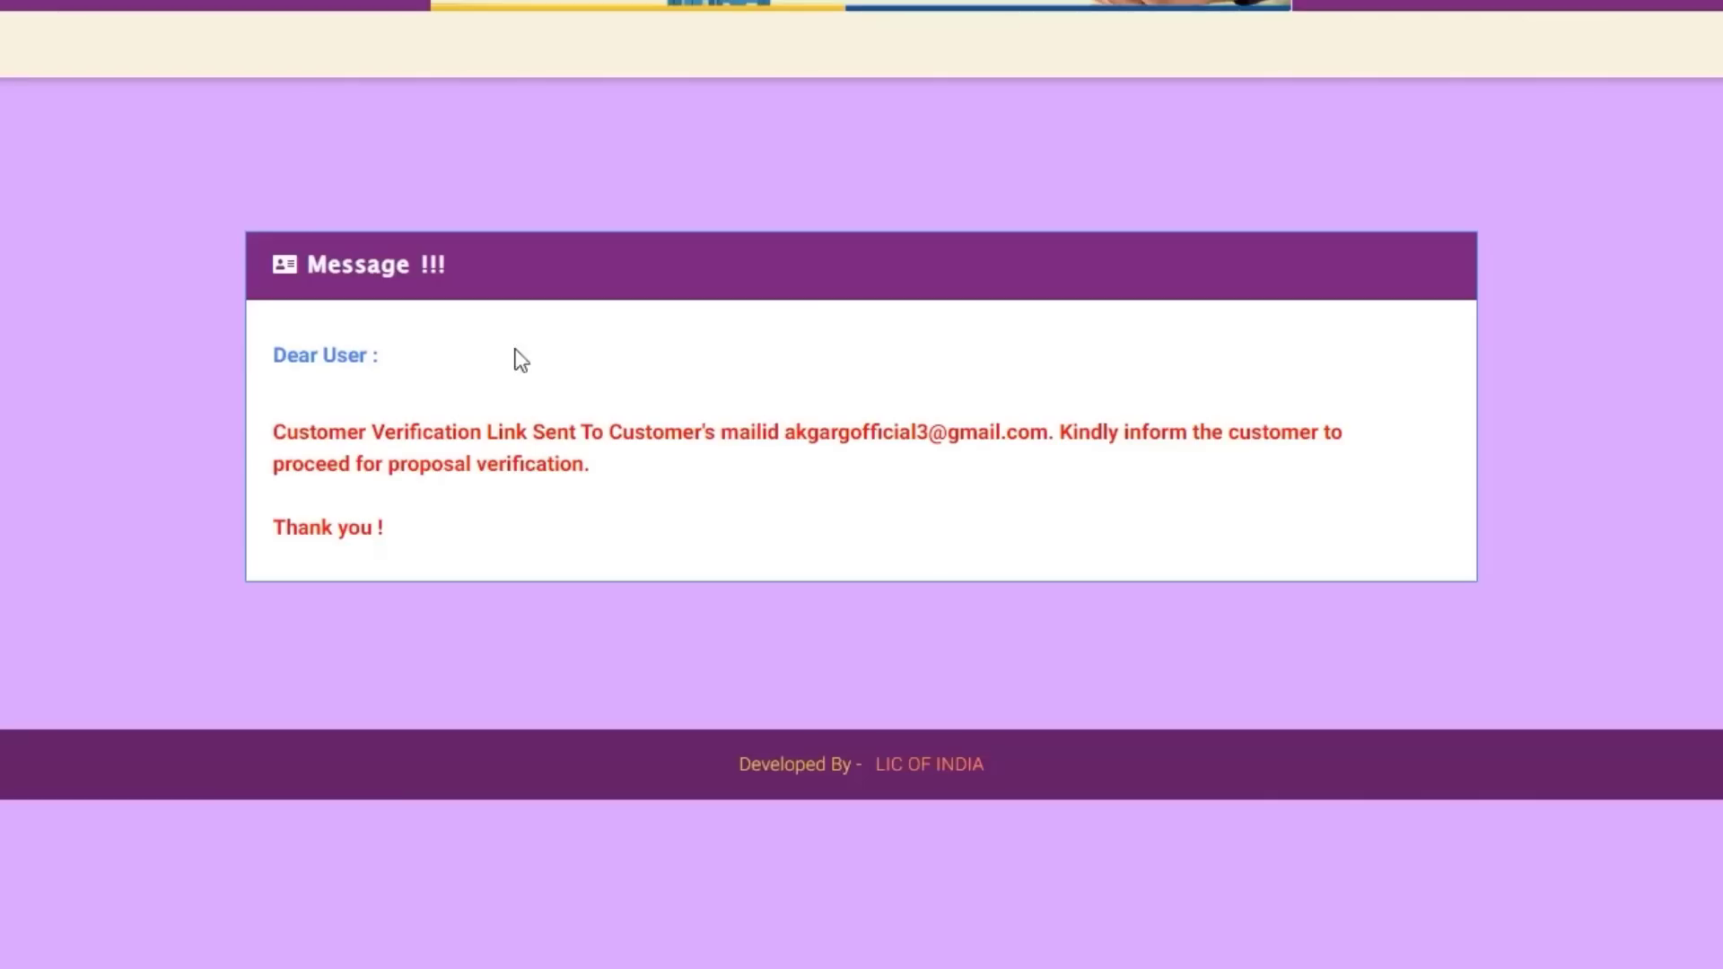
Leave the verification-link confirmation and open the 'Access ID for new LIC POLICY' email.
{"action": "left_click_drag", "start_coordinate": [345, 434], "coordinate": [927, 457]}
{"action": "left_click", "coordinate": [870, 438]}
{"action": "left_click", "coordinate": [961, 458]}
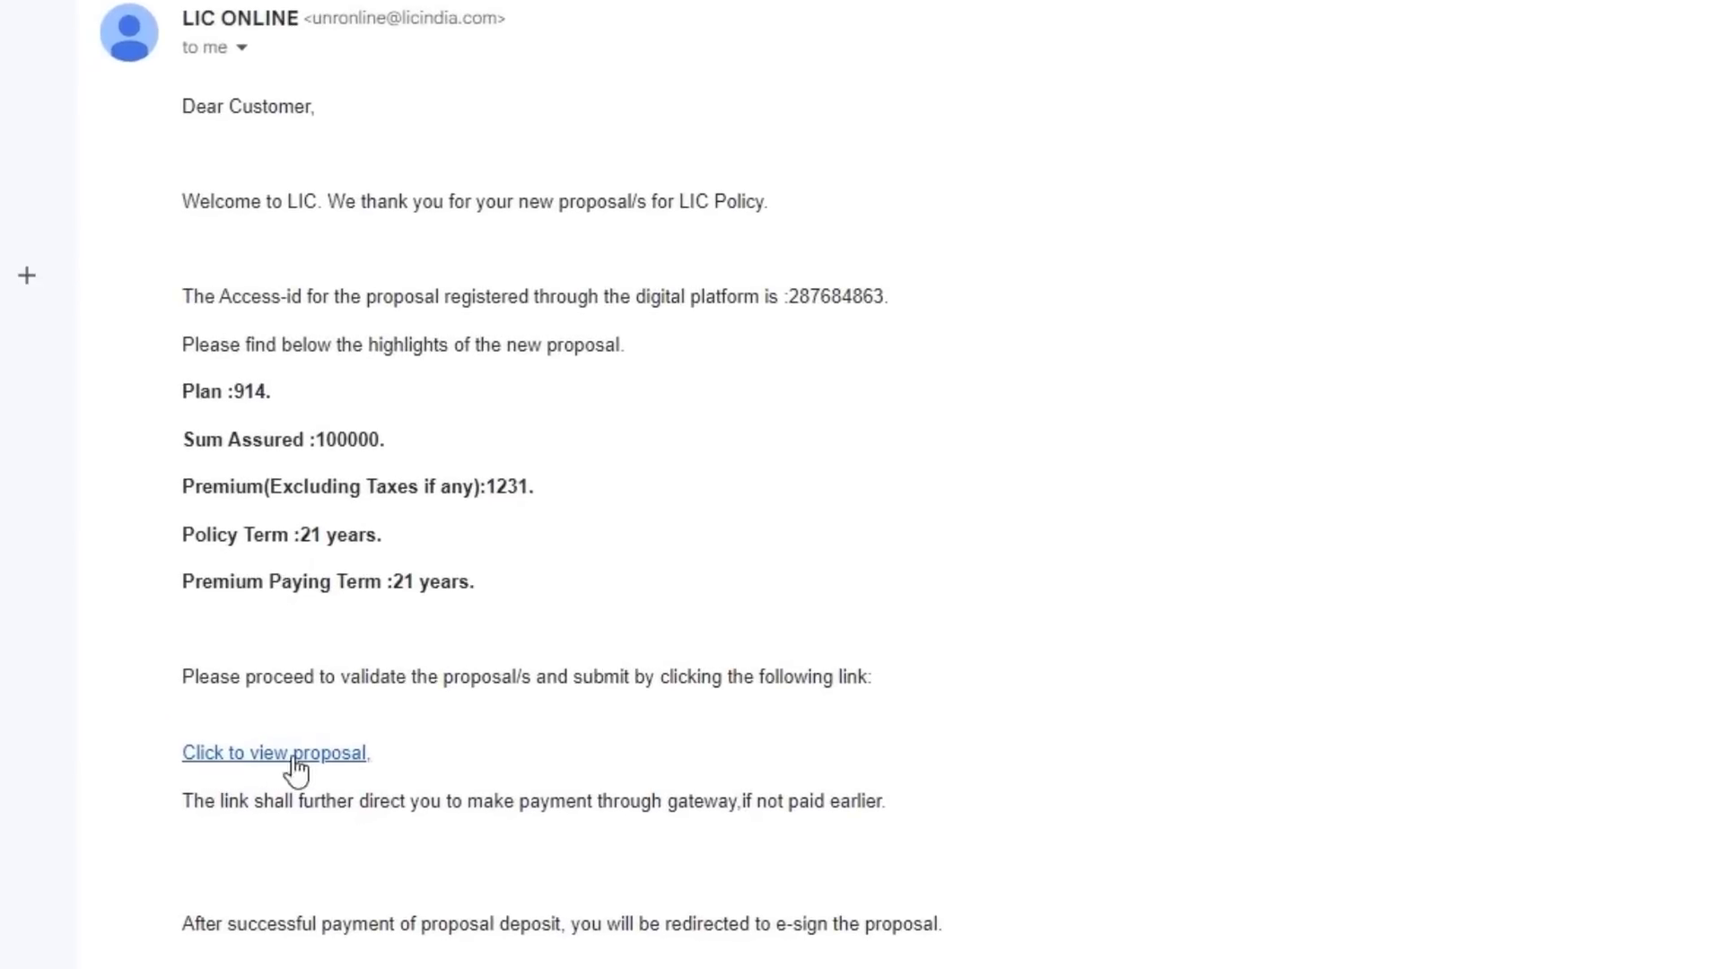
Follow the 'Click to view proposal' link in the LIC email.
{"action": "left_click", "coordinate": [324, 767]}
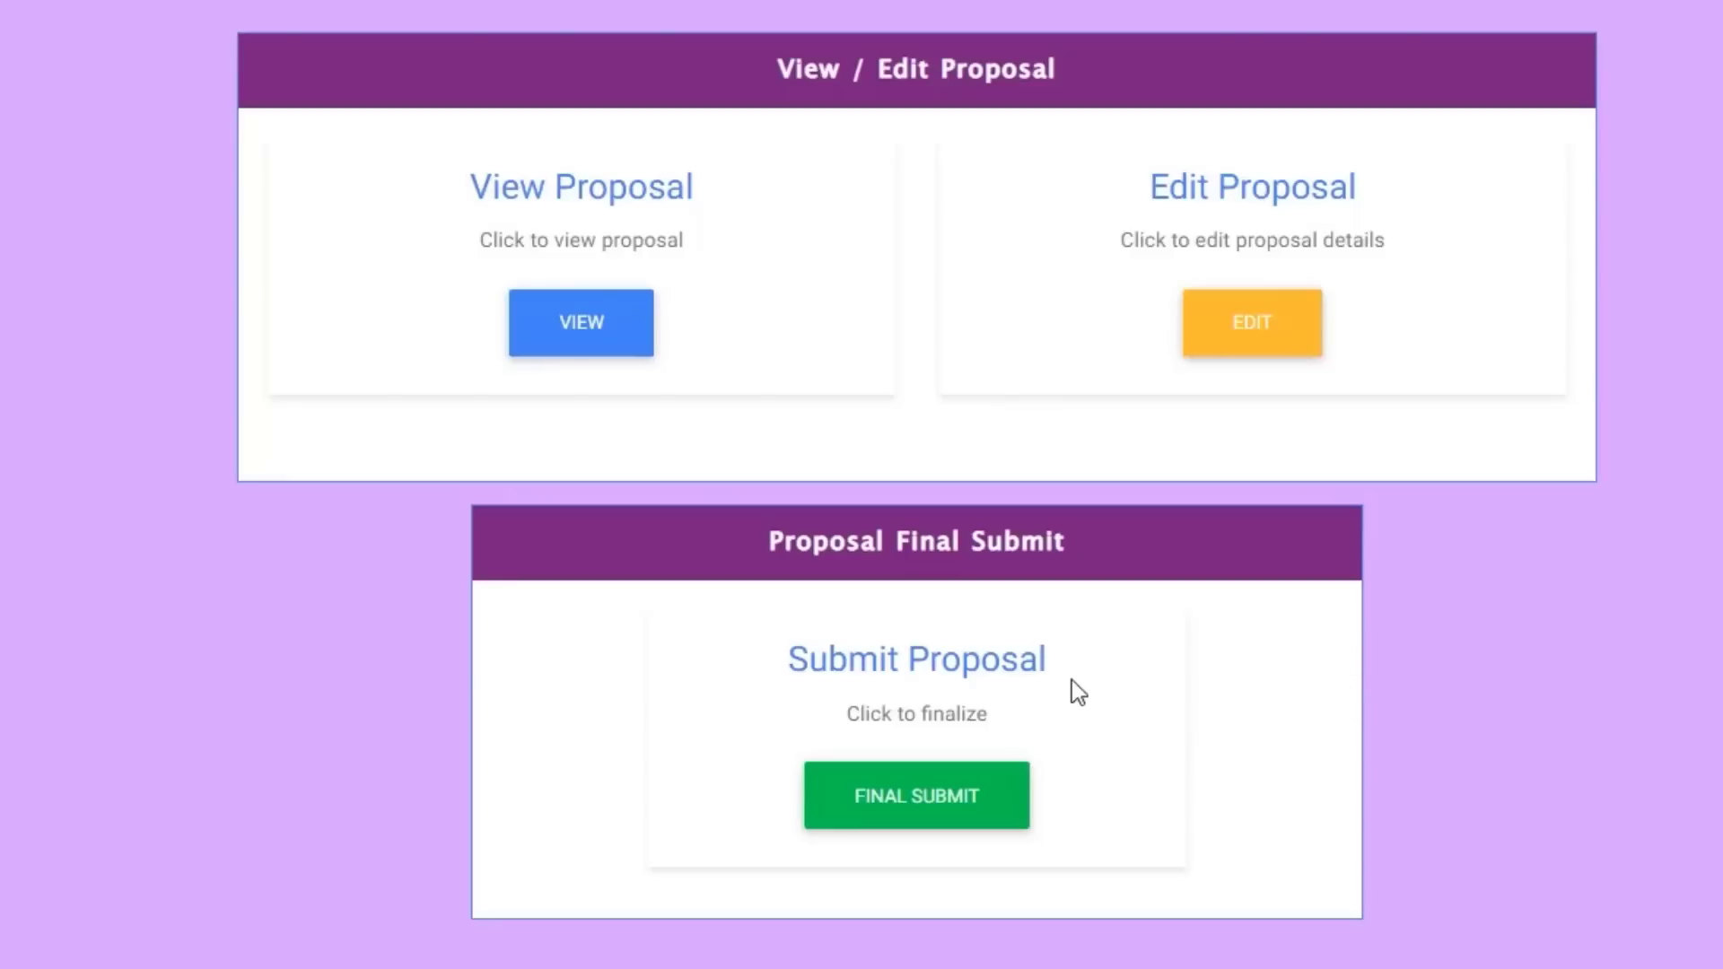
Final-submit the proposal and accept the disclaimer to proceed to Paytm payment.
{"action": "left_click", "coordinate": [963, 824]}
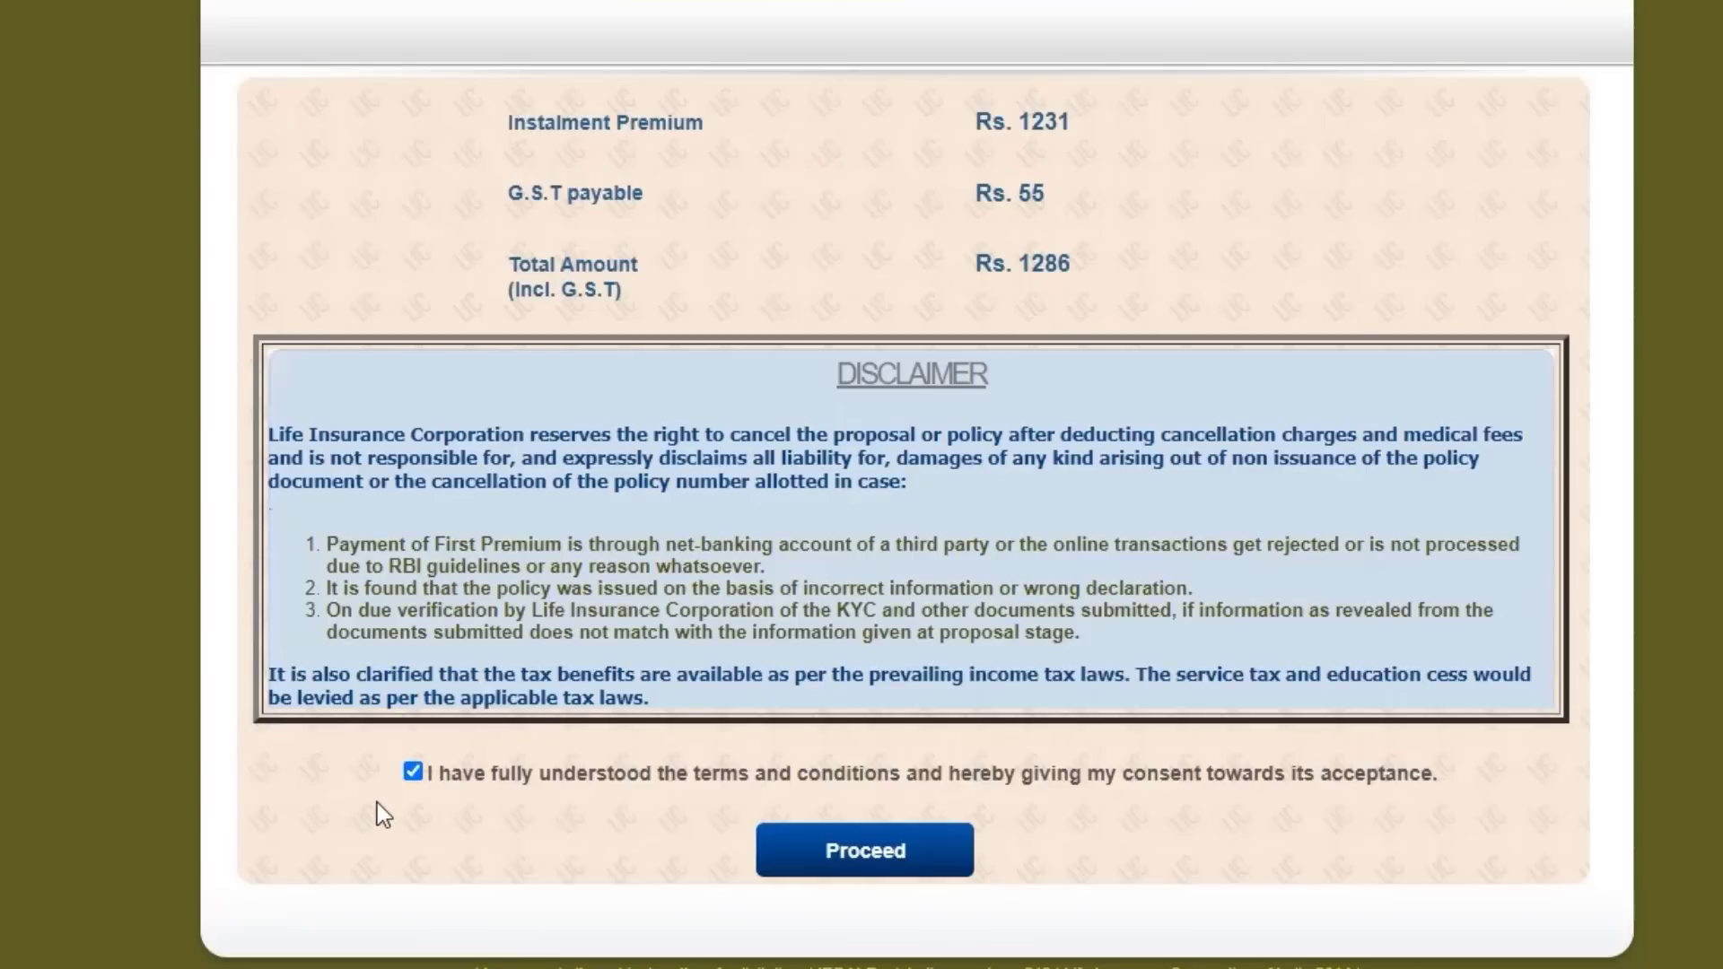
{"action": "left_click", "coordinate": [876, 859]}
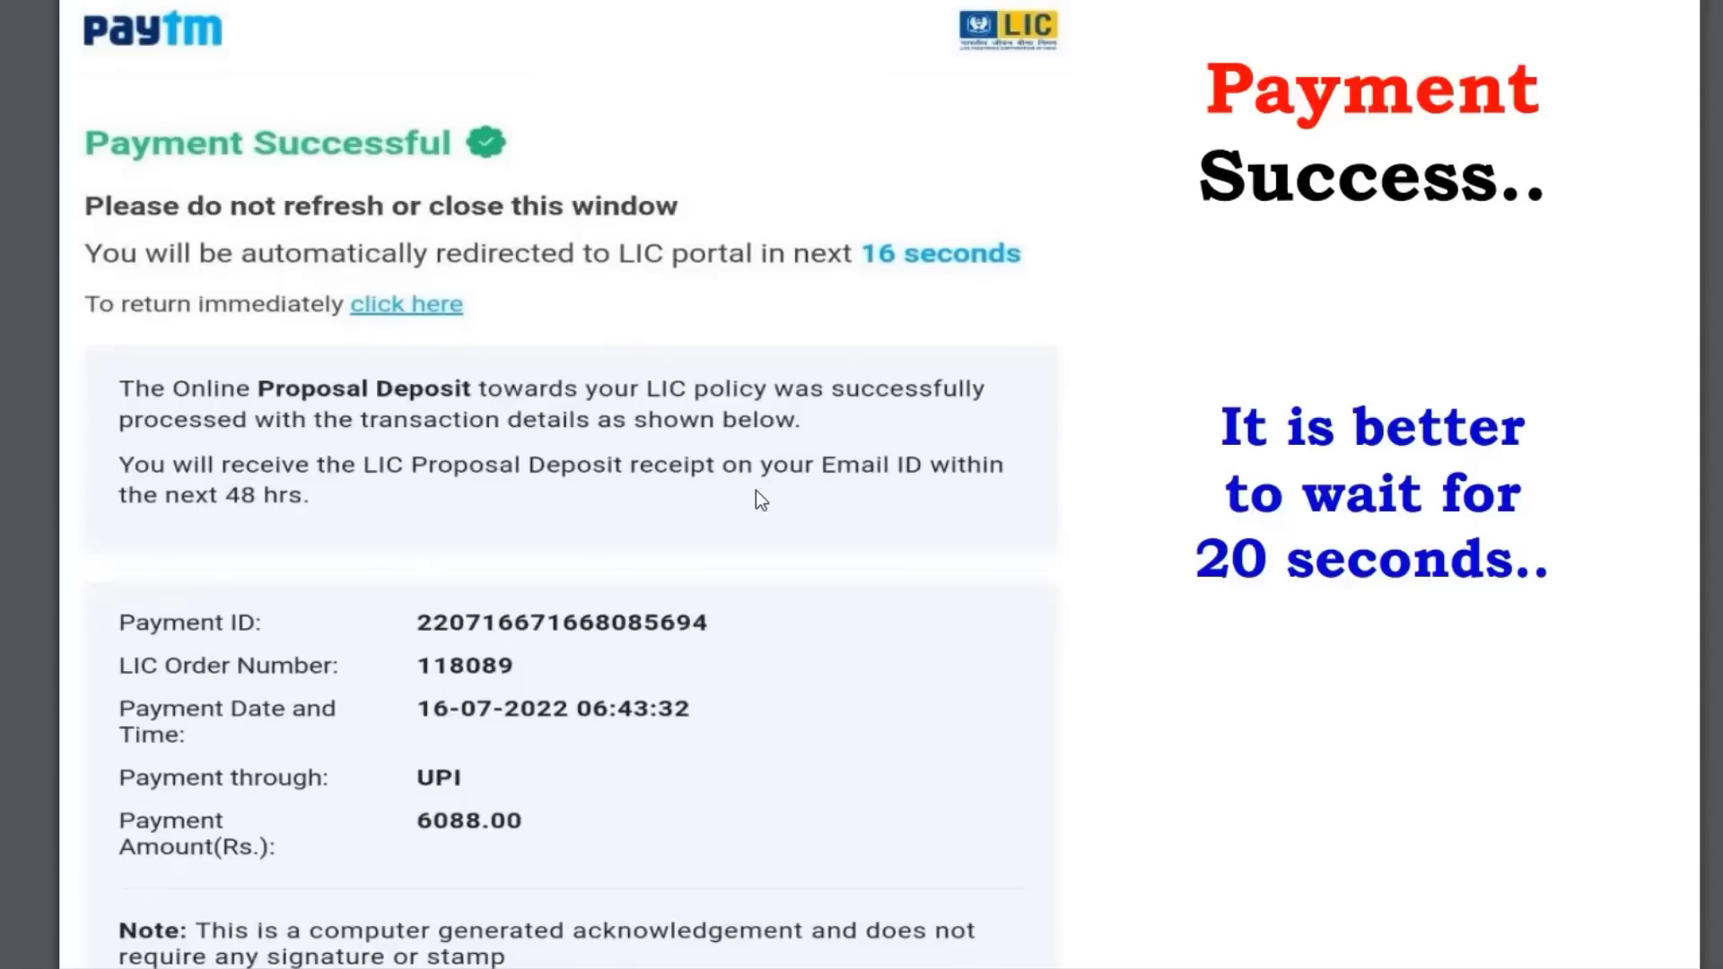
Scroll the Payment Successful page while it redirects through Processing Proposal to the e-Sign links page.
{"action": "scroll", "coordinate": [756, 499], "scroll_direction": "down", "scroll_amount": 10}
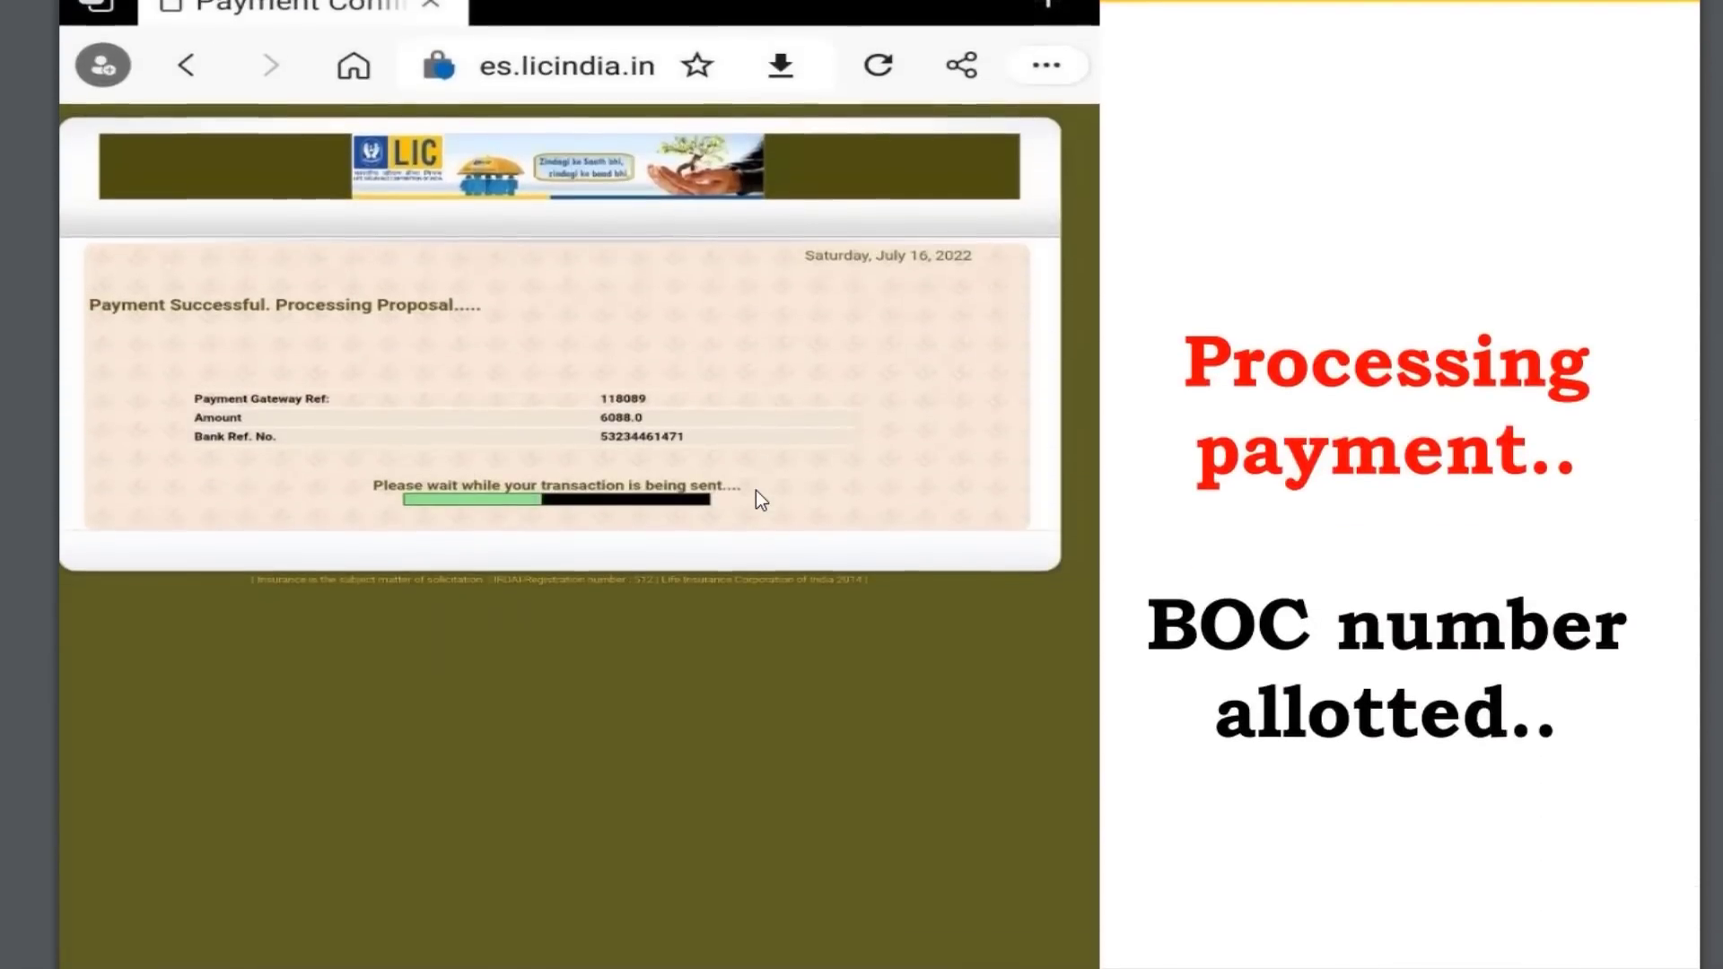
{"action": "scroll", "coordinate": [761, 499], "scroll_direction": "down", "scroll_amount": 1}
{"action": "scroll", "coordinate": [761, 501], "scroll_direction": "down", "scroll_amount": 3}
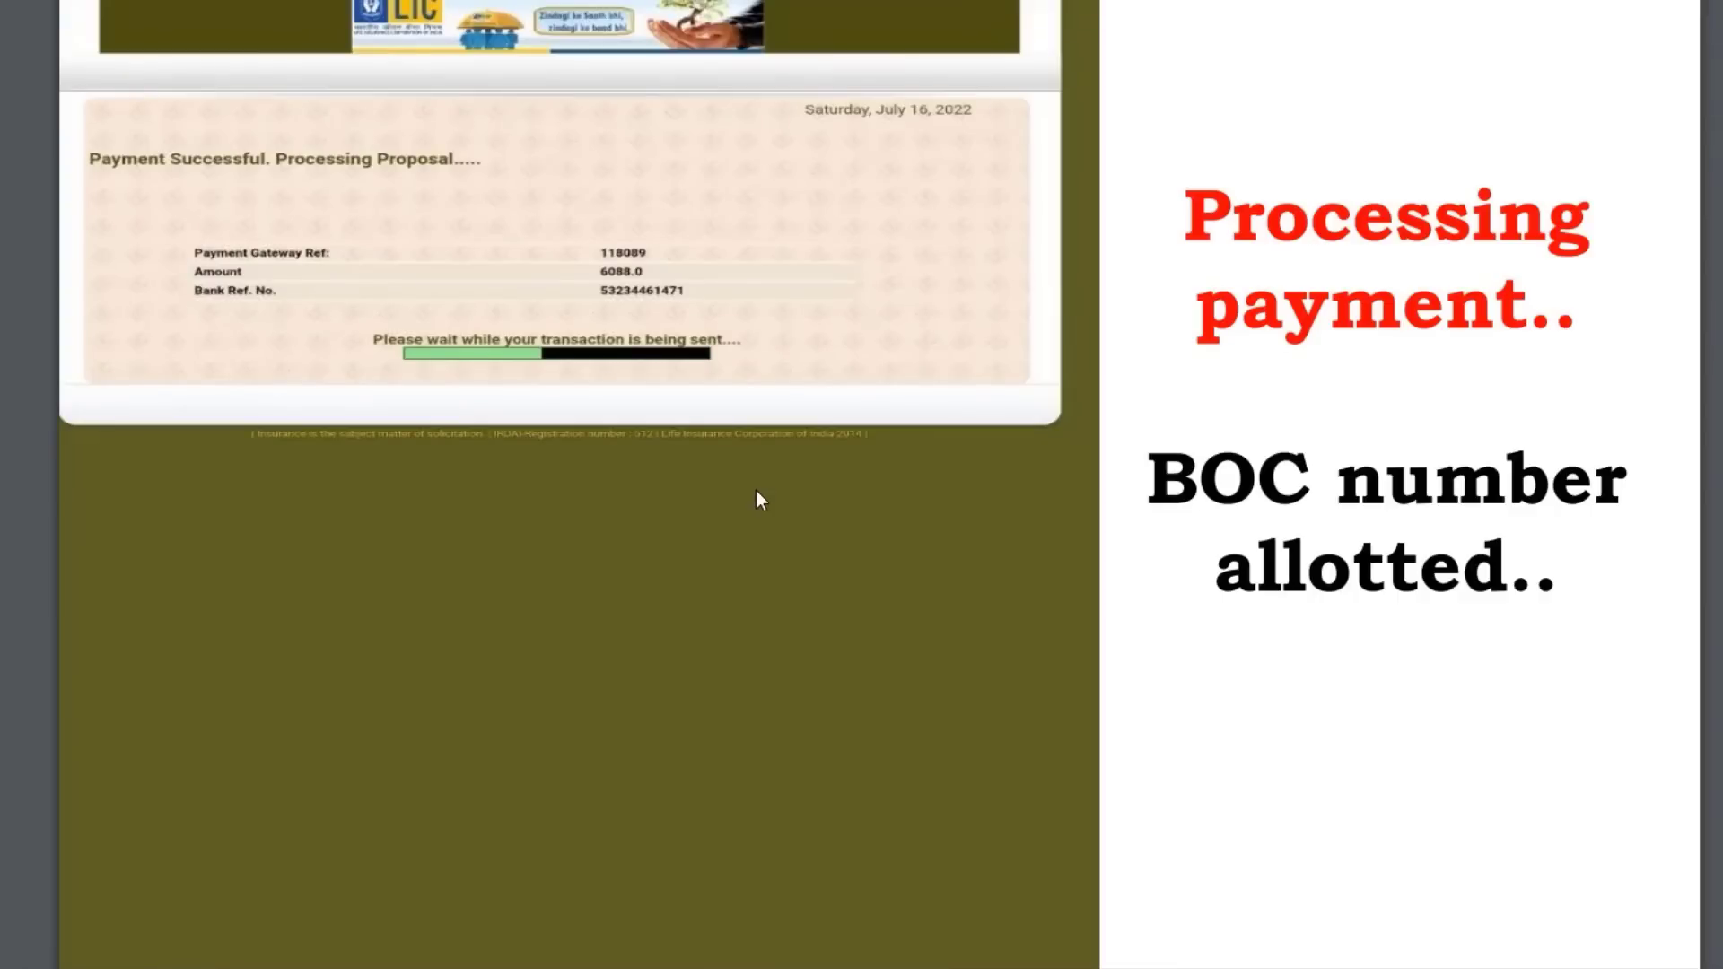
{"action": "scroll", "coordinate": [760, 499], "scroll_direction": "down", "scroll_amount": 10}
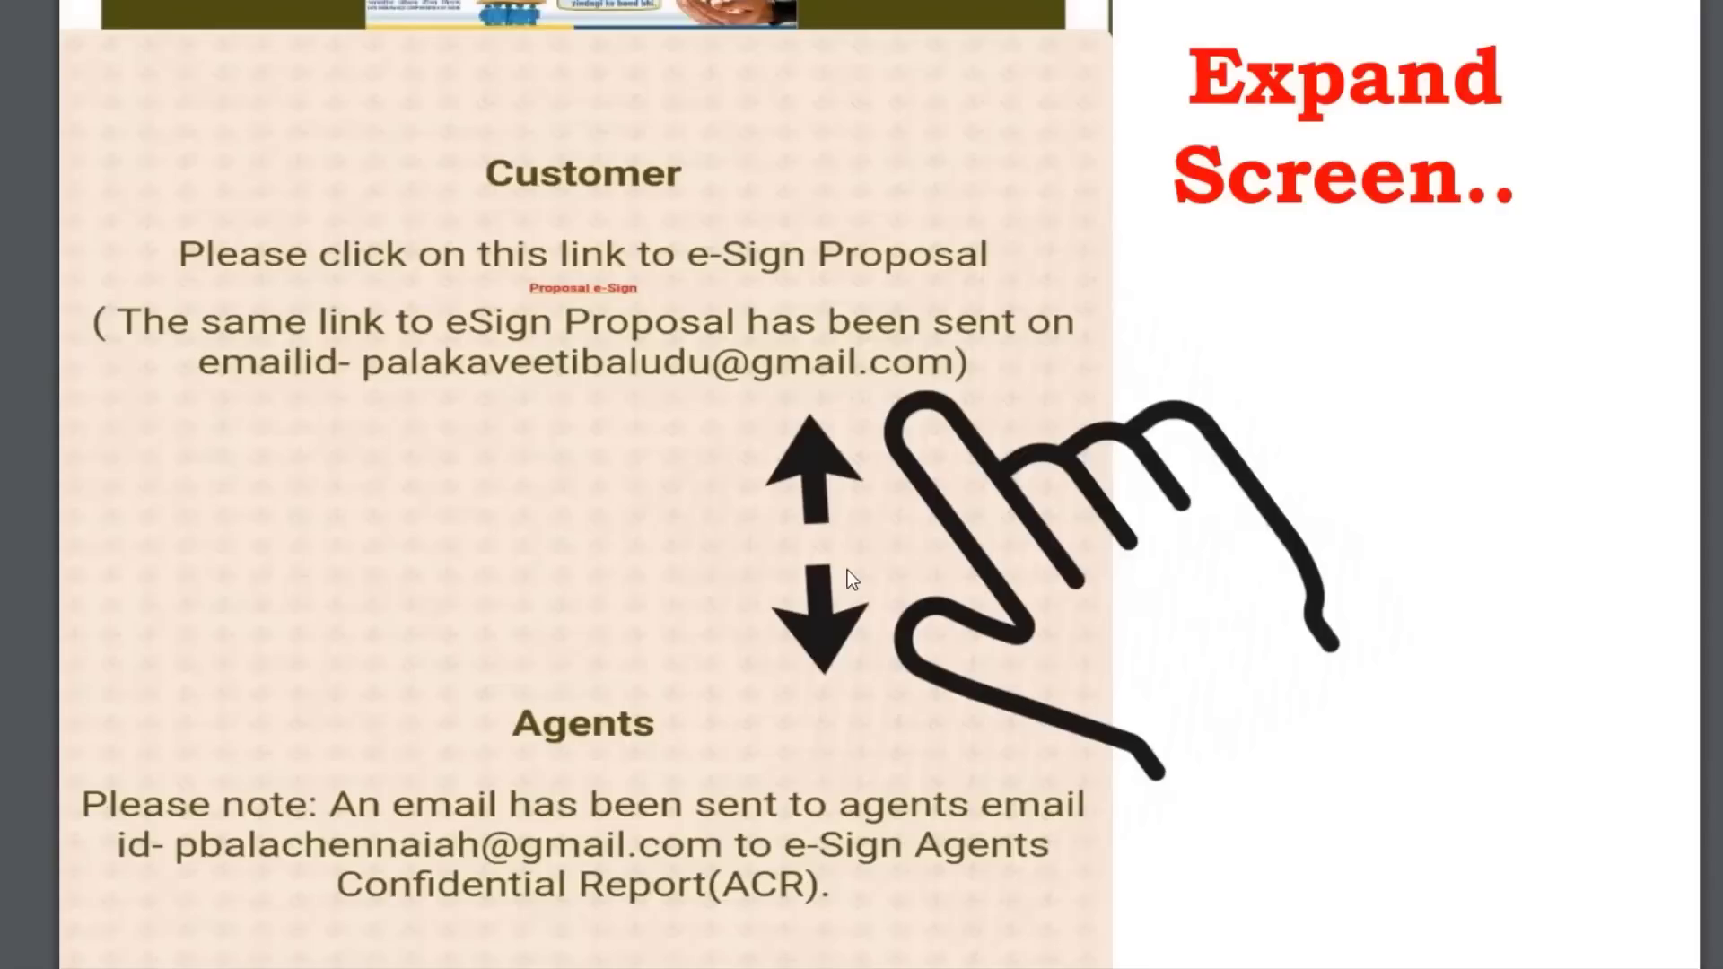